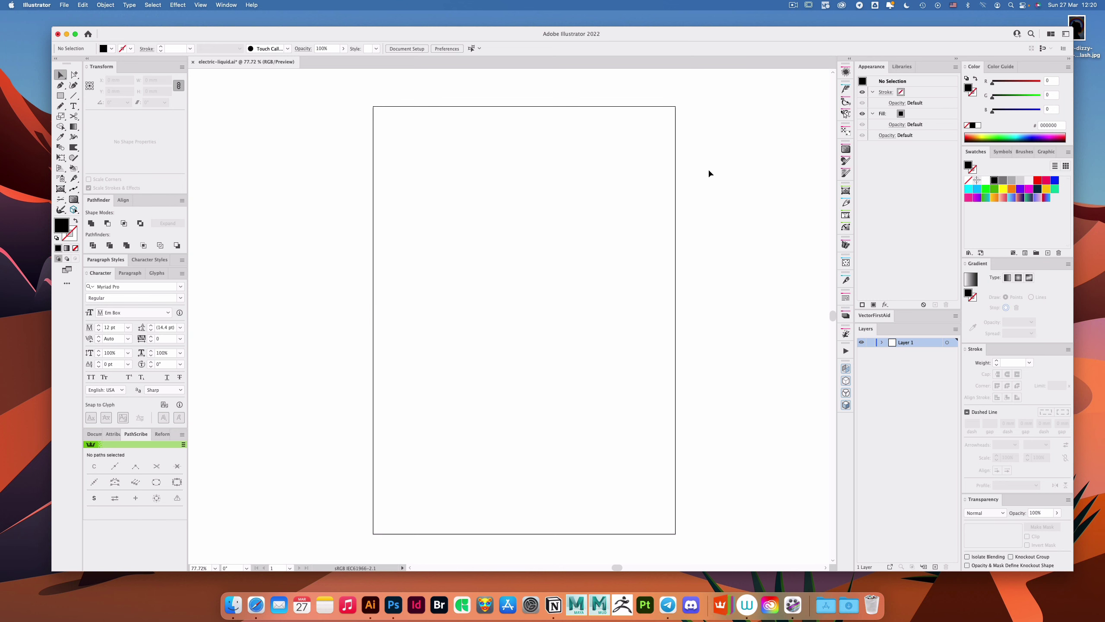
Step: Place the silhouette photo from the desktop on the artboard and scale it to 30% horizontally and vertically with Transform Each
left_click(1086, 55)
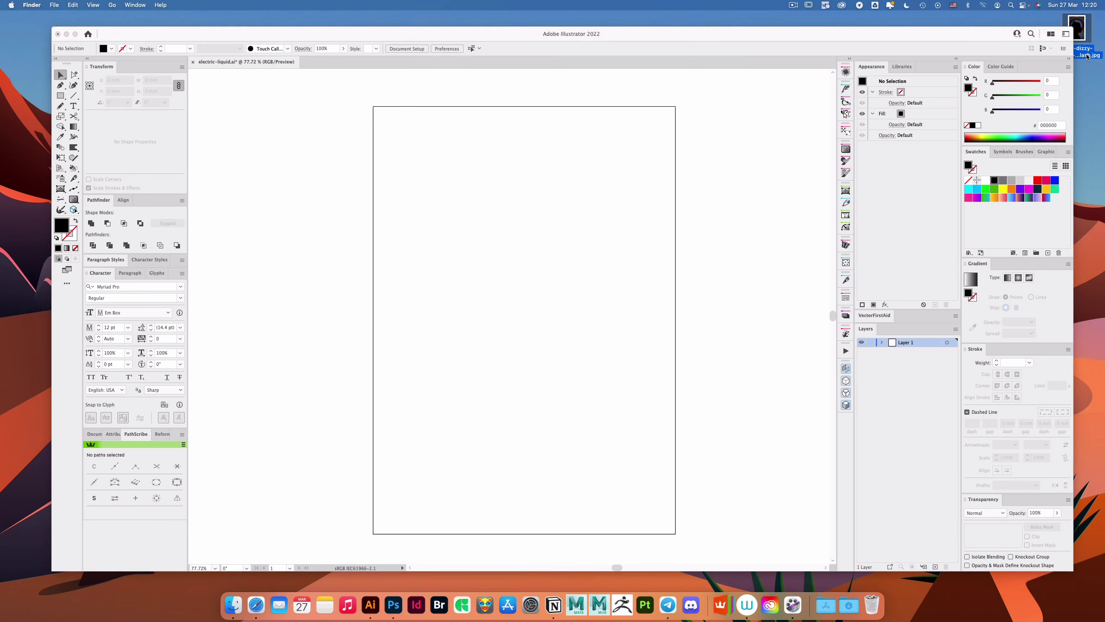
left_click_drag(1086, 54, 570, 261)
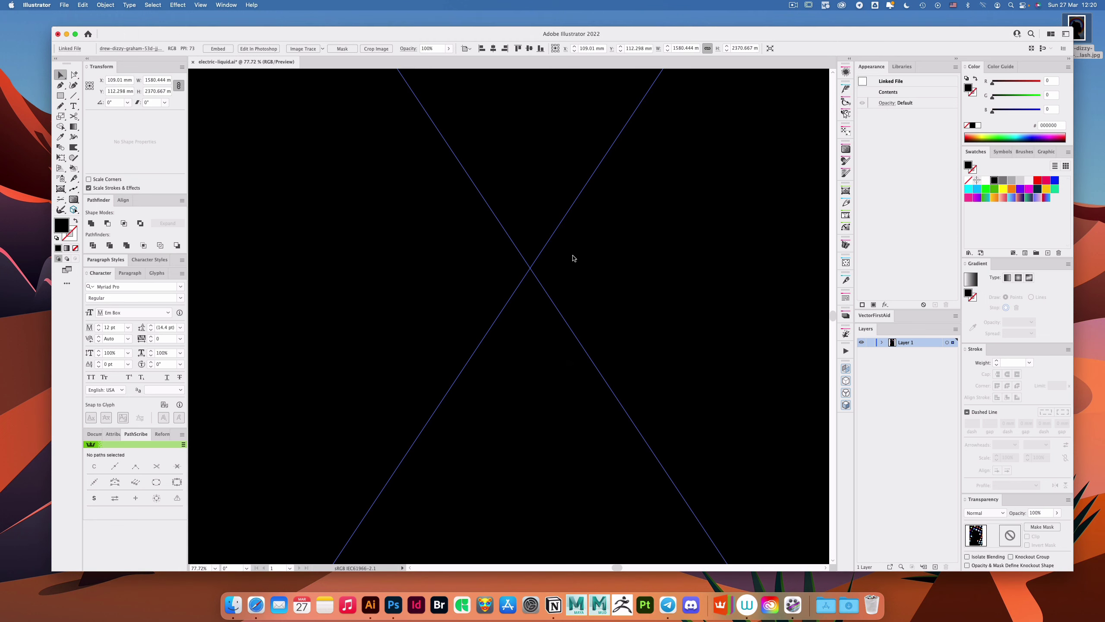
key("super+alt+shift+d")
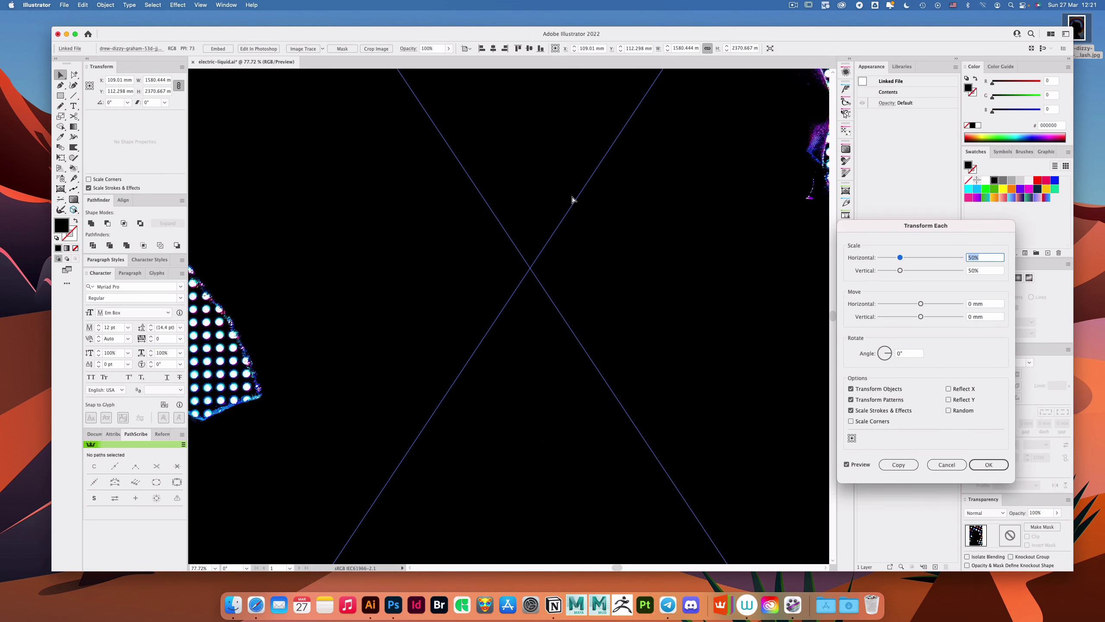
key("Tab")
type("30")
key("Return")
left_click_drag(659, 241, 552, 244)
scroll(770, 226, "right", 2)
scroll(770, 226, "up", 1)
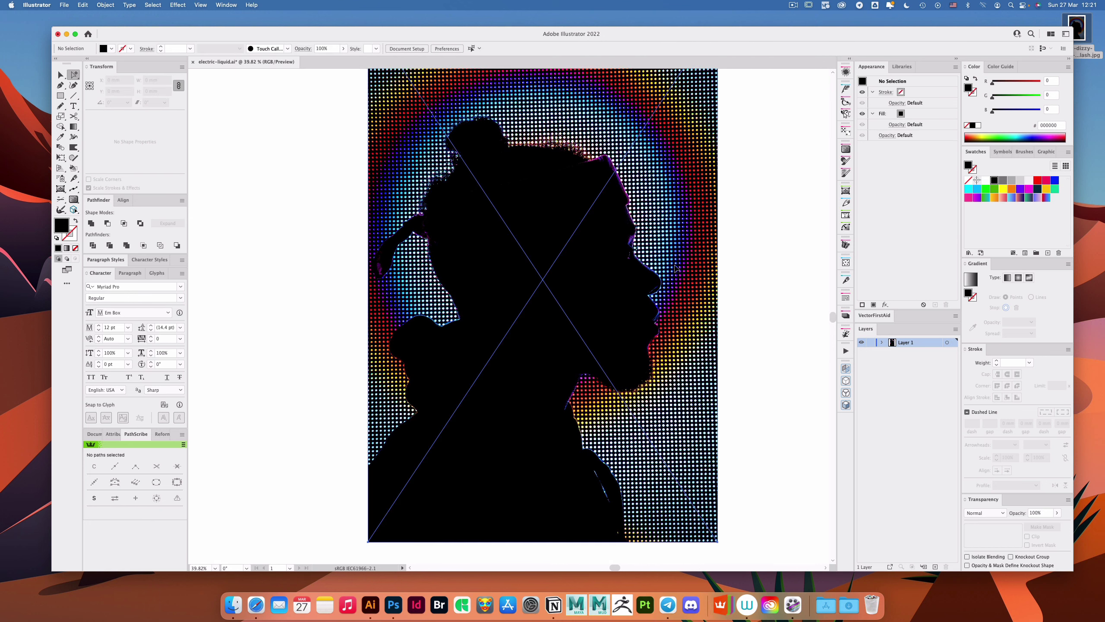
Step: Rotate the placed photo about 0.7° clockwise to straighten its dot pattern
key("r")
left_click_drag(776, 139, 777, 142)
key("v")
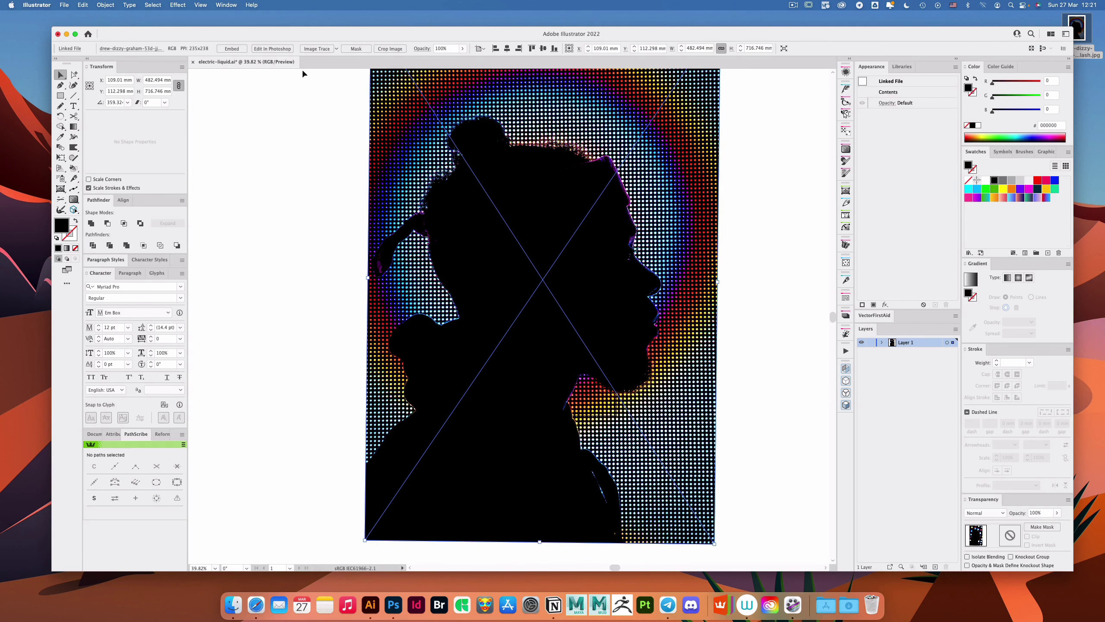
Step: Rasterize the rotated photo in RGB at Screen (72 ppi) with a white background
left_click(106, 5)
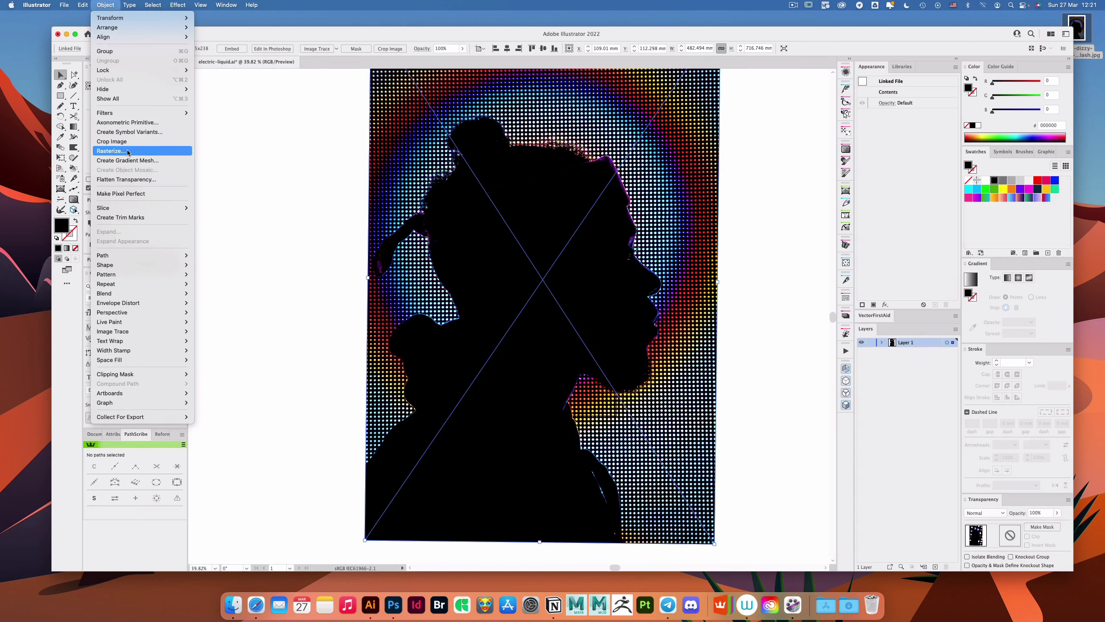
left_click(128, 151)
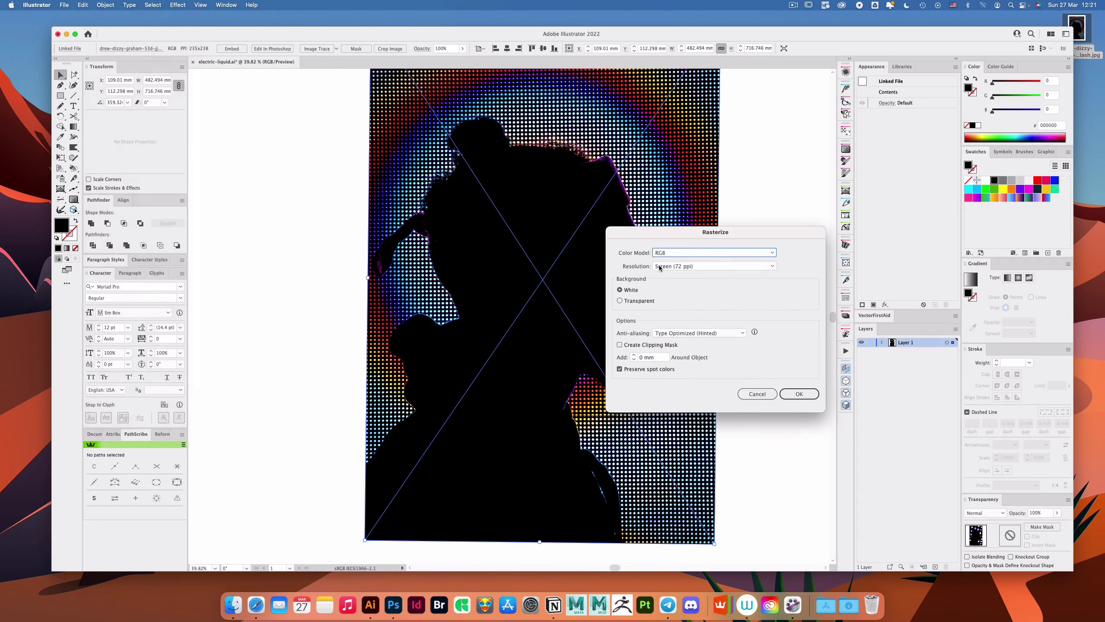
left_click(792, 394)
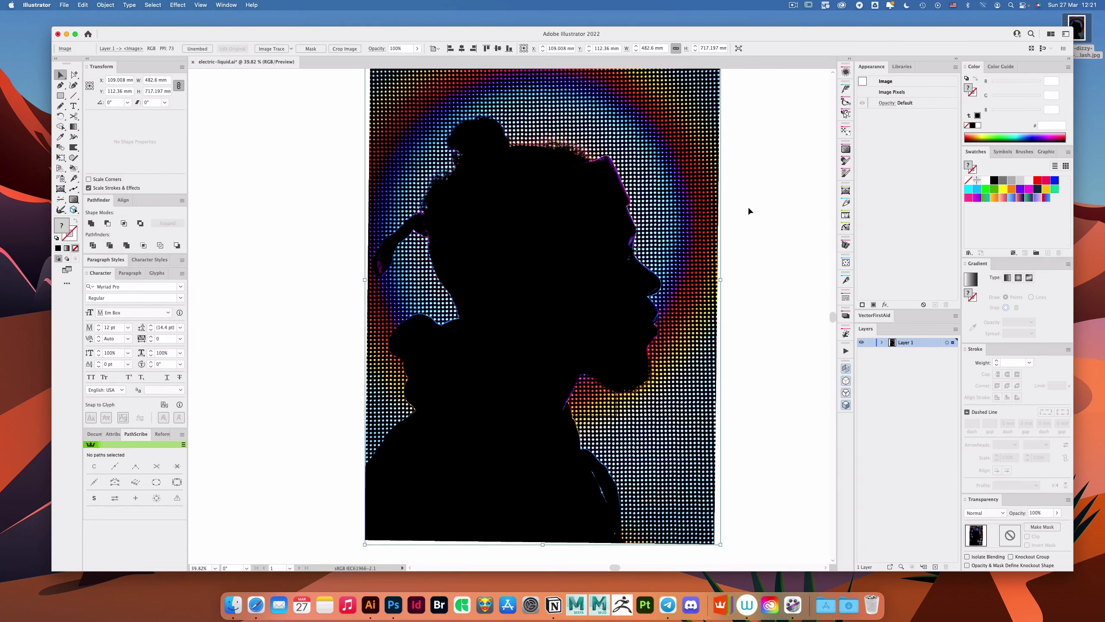
Step: Move the photo aside and draw a black rectangle covering the whole artboard, 210 × 297 mm
left_click_drag(461, 245, 685, 267)
left_click(479, 262)
key("m")
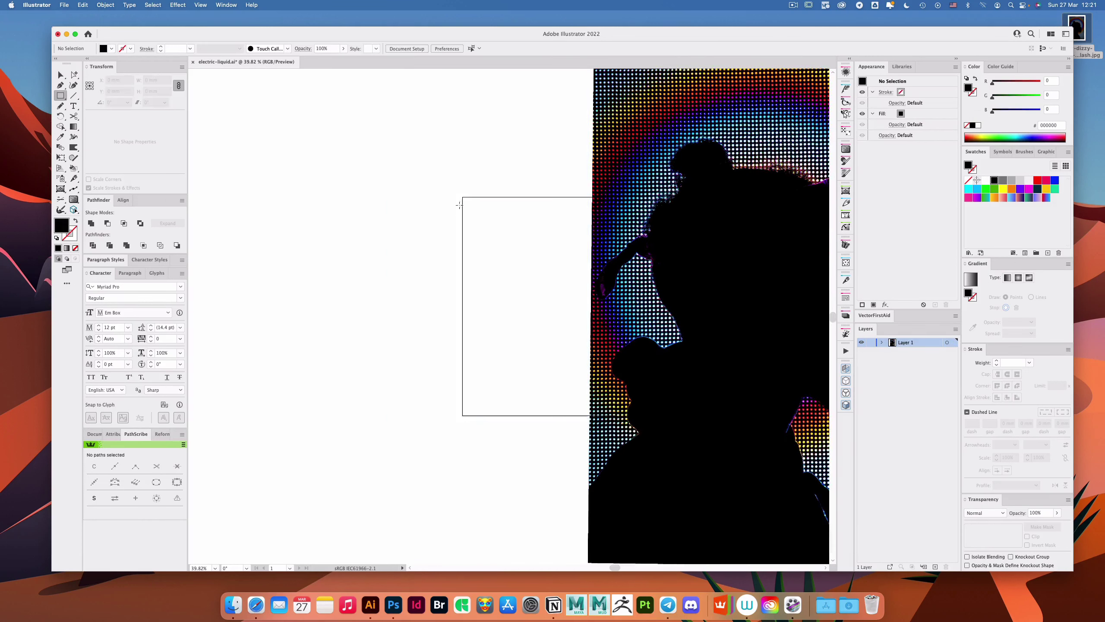
left_click_drag(461, 197, 546, 390)
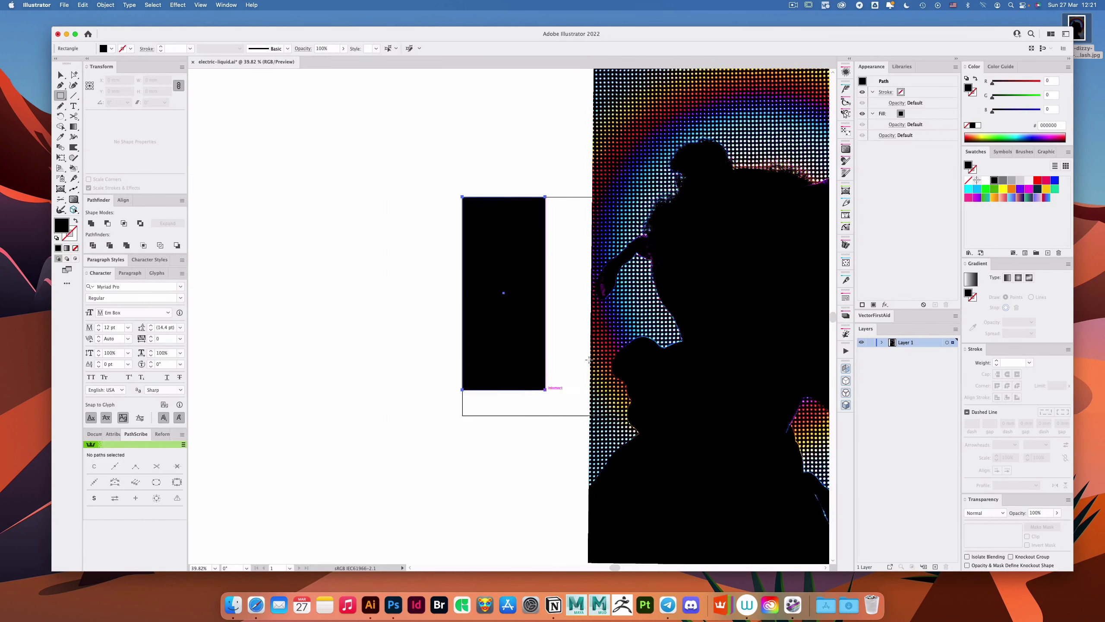
key("v")
left_click_drag(699, 334, 844, 334)
left_click(540, 382)
left_click_drag(546, 390, 617, 415)
Step: Move the photo back over the artboard and clip it to the rectangle with a clipping mask
left_click_drag(825, 312, 534, 313)
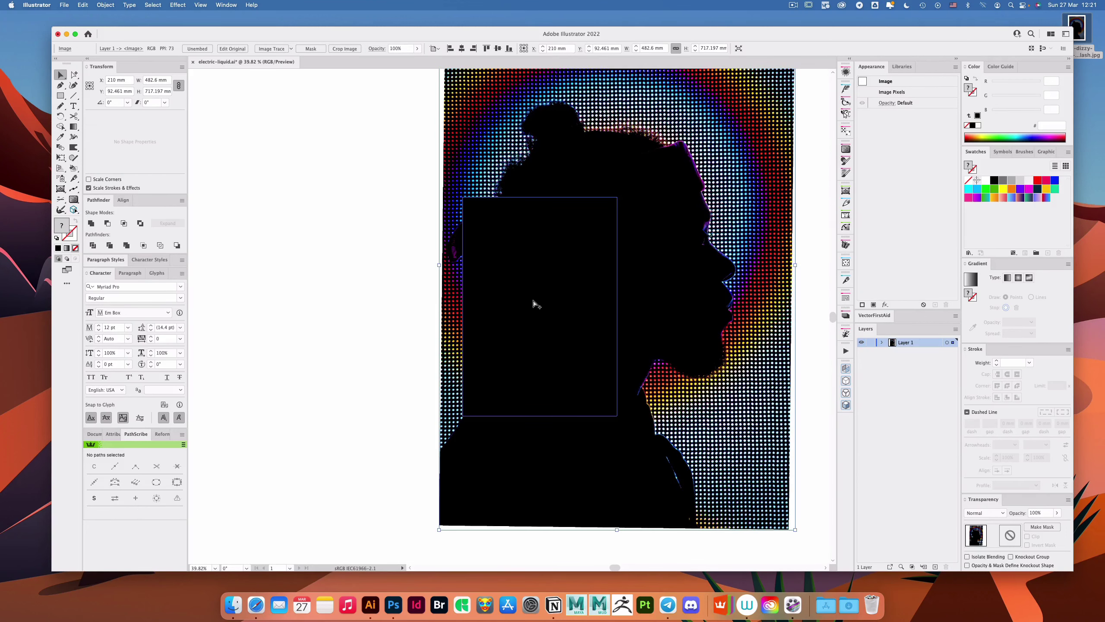
left_click_drag(401, 223, 541, 270)
key("super+7")
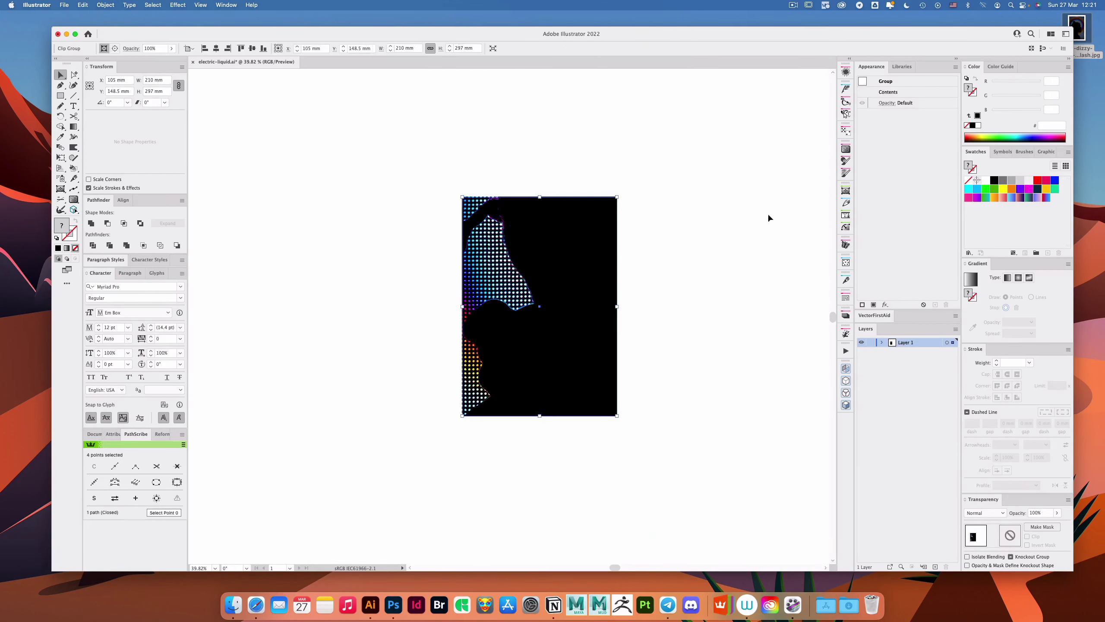
left_click(769, 215)
Step: Scale the photo inside the clipping mask down to about 264 × 392 mm, with the profile within the artboard
key("a")
left_click(565, 285)
key("v")
left_click_drag(795, 263, 635, 278)
key("a")
left_click_drag(584, 308, 582, 338)
left_click_drag(565, 309, 625, 313)
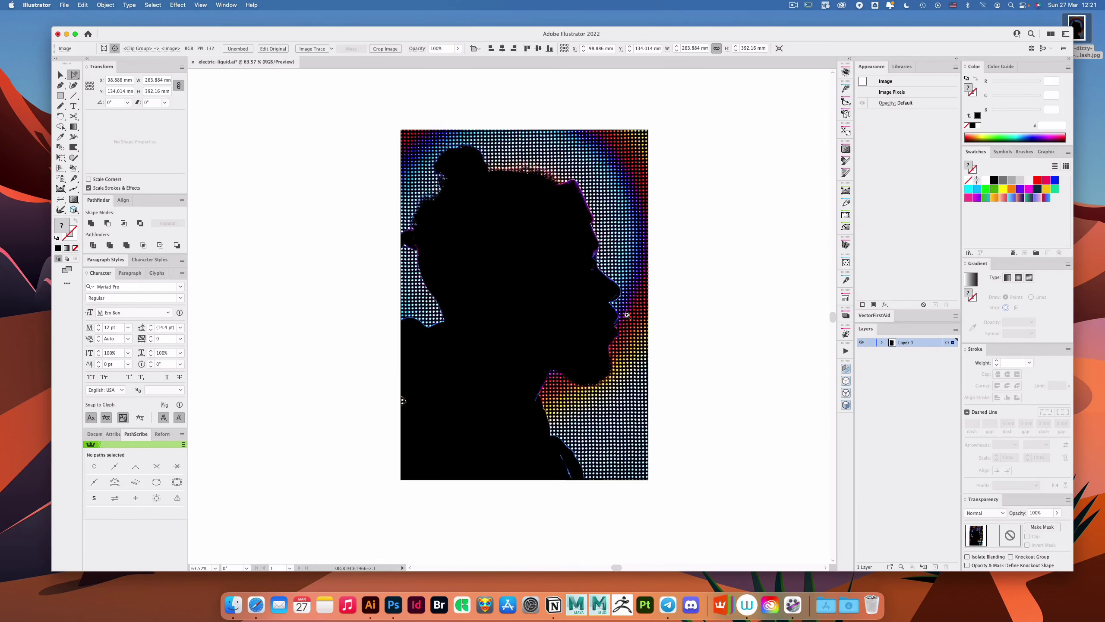
Step: Rotate the masked photo very slightly and shrink it to about 220 × 327 mm so the whole colour ring fits
key("r")
left_click_drag(745, 98, 746, 96)
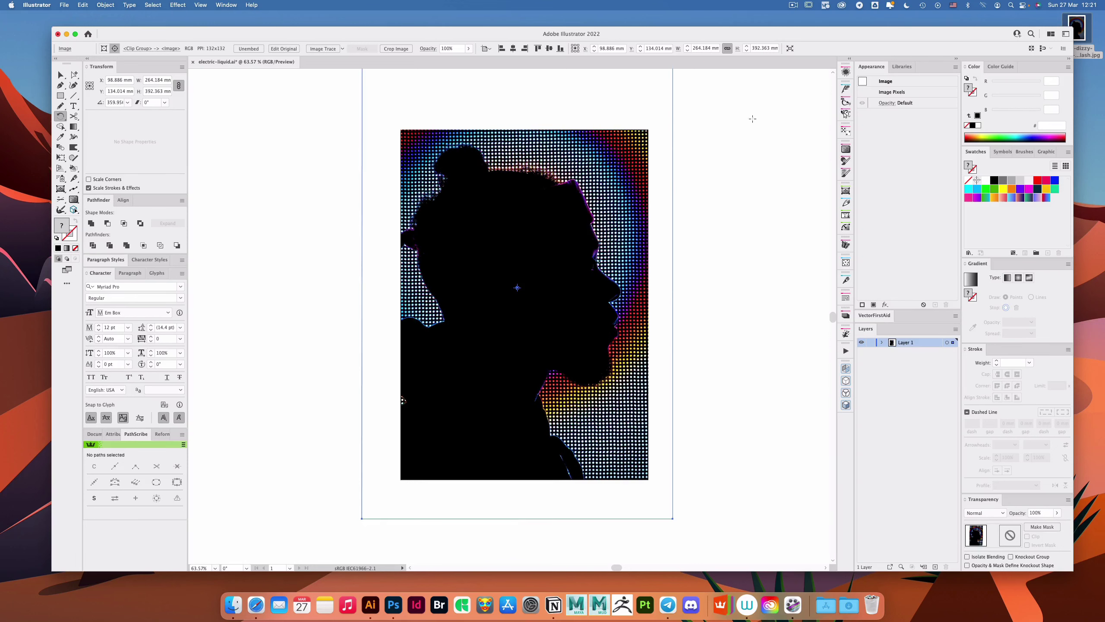
key("v")
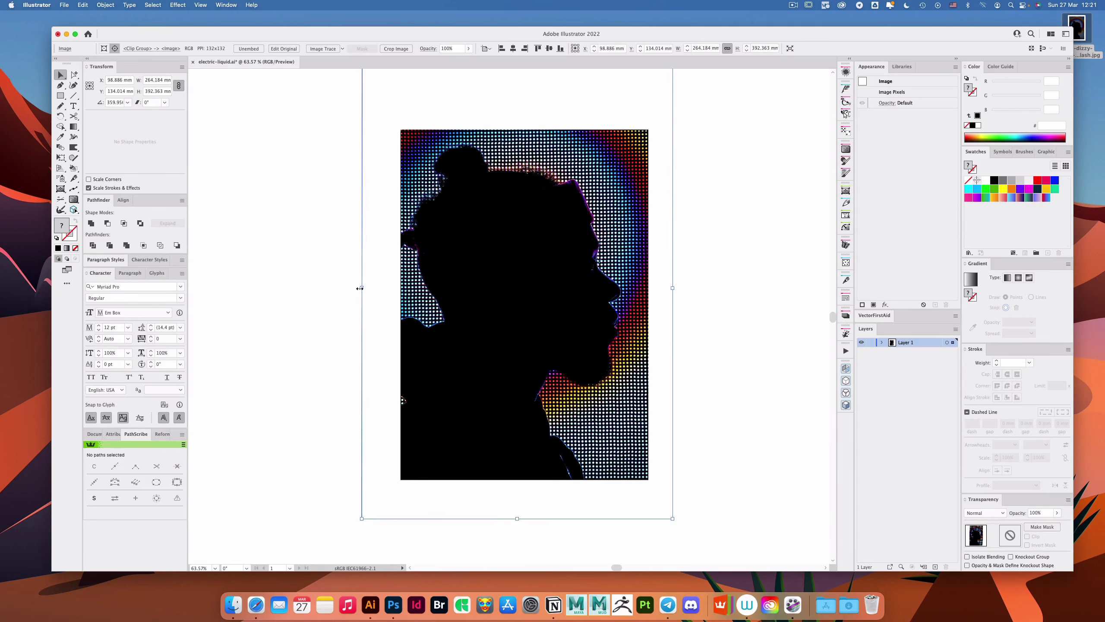
left_click_drag(360, 288, 395, 288)
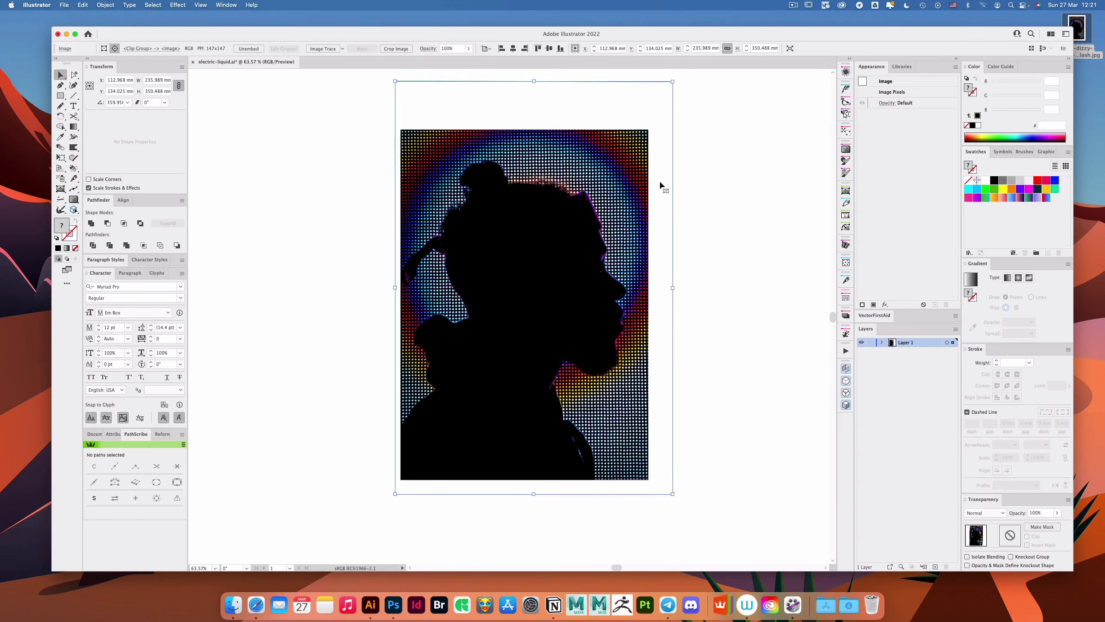
left_click_drag(618, 175, 621, 232)
left_click_drag(537, 139, 536, 146)
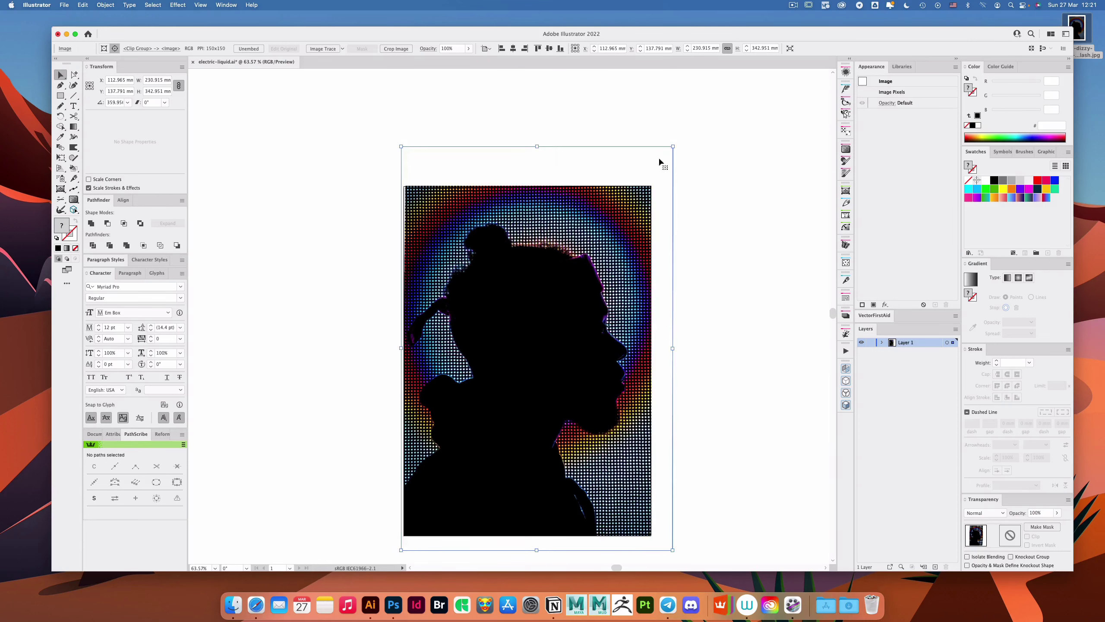
left_click_drag(674, 147, 661, 164)
left_click(709, 408)
left_click_drag(711, 402, 722, 396)
Step: Enlarge the masked photo slightly from its upper-left corner so it fully covers the artboard edge
key("a")
left_click(444, 200)
key("v")
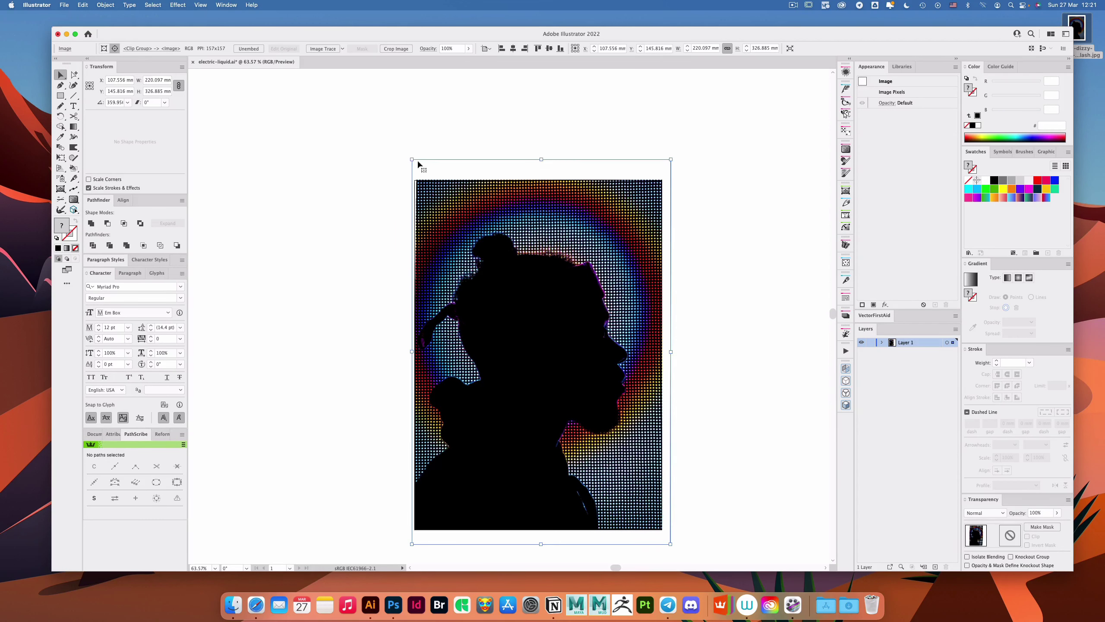
left_click_drag(412, 160, 407, 159)
left_click(329, 213)
mouse_move(692, 270)
left_mouse_down()
mouse_move(709, 249)
mouse_move(706, 273)
left_mouse_up()
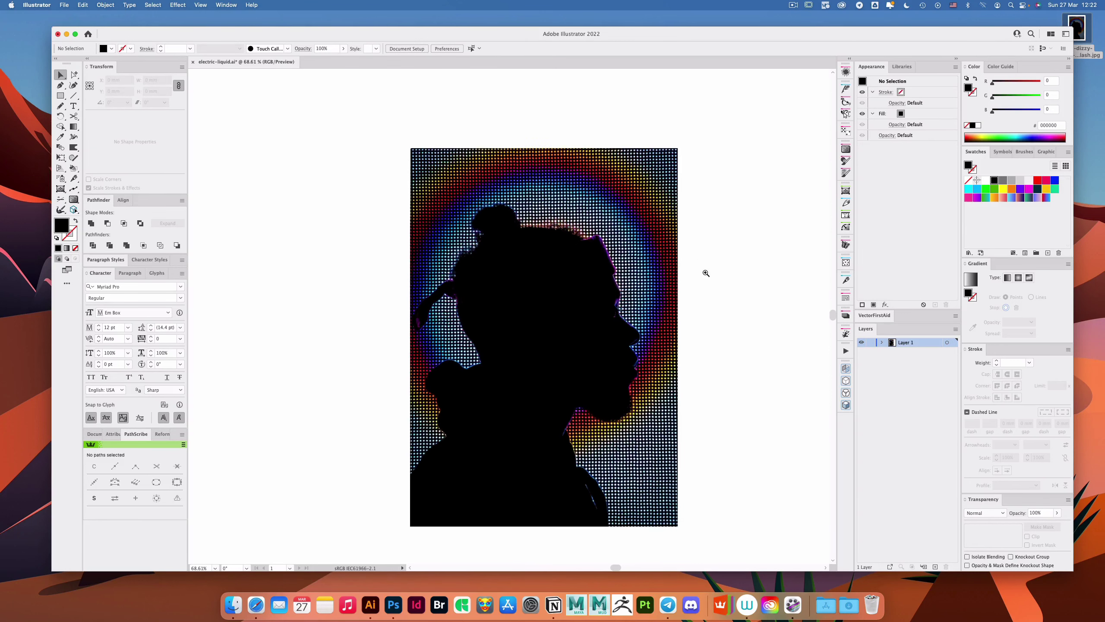
scroll(711, 272, "down", 1)
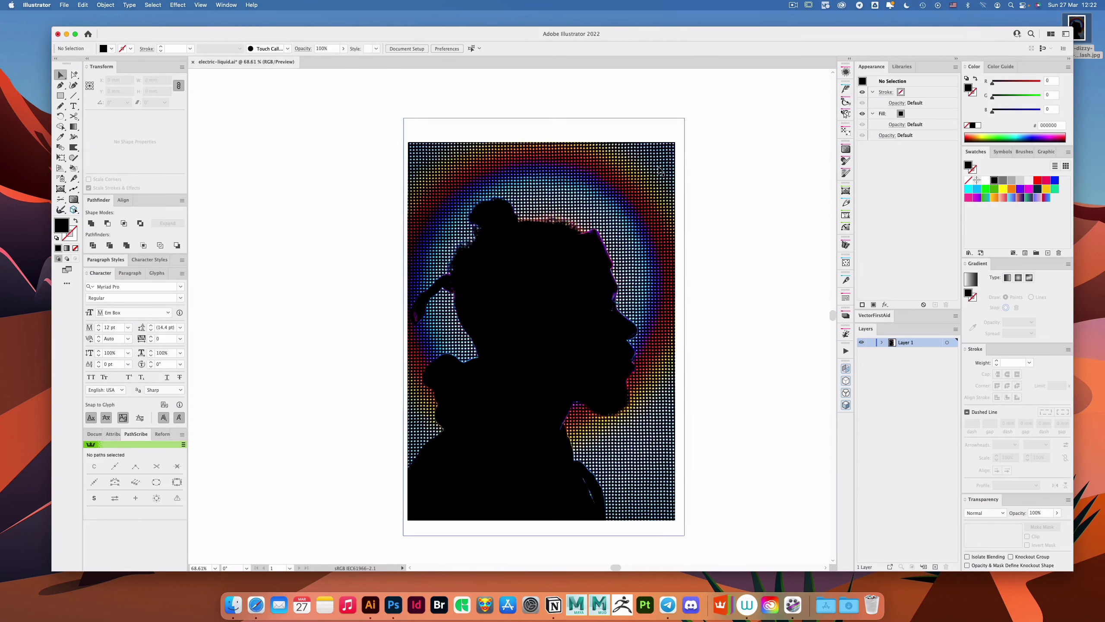
Step: Switch to Safari, open the Instagram post with the white 3D blackletter symbol and capture a screenshot of its first image
left_click(259, 597)
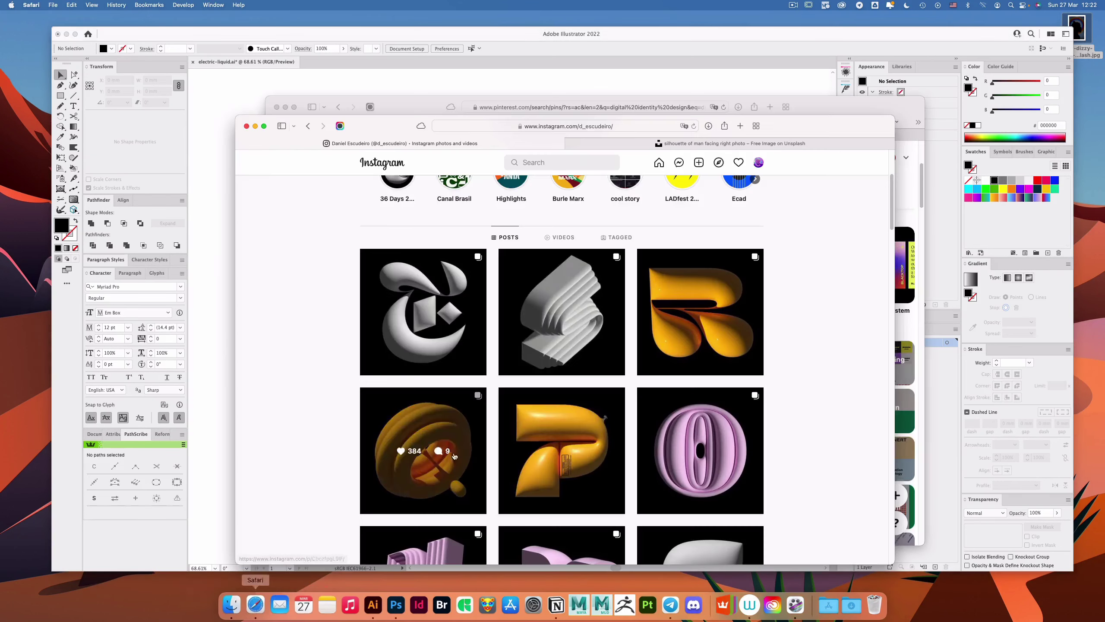
left_click(443, 281)
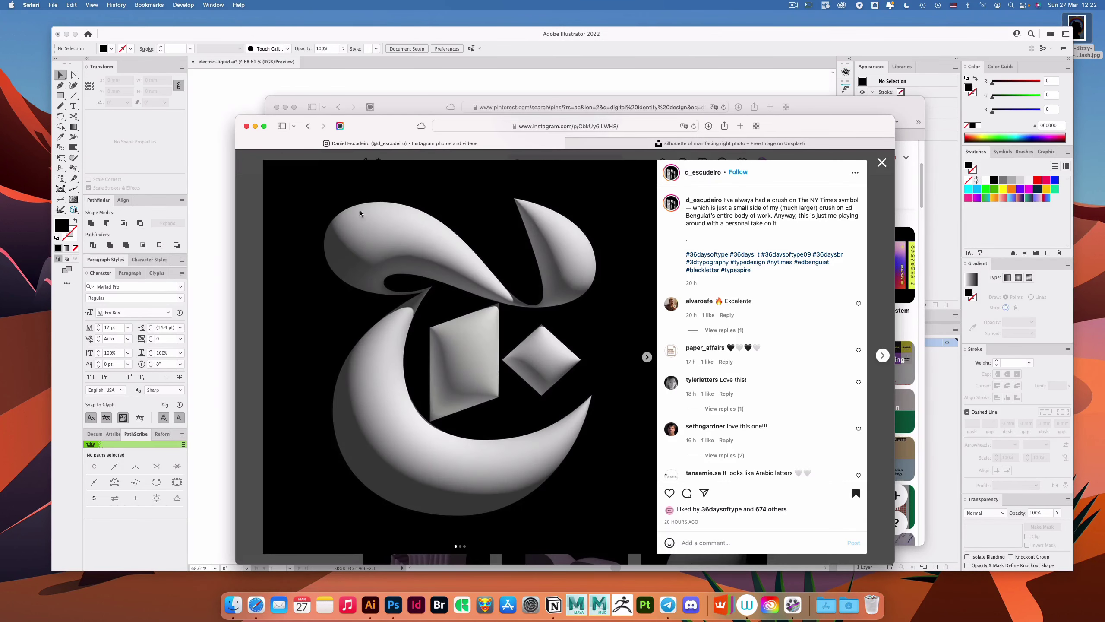
key("super+shift+4")
left_click_drag(281, 168, 659, 548)
Step: Look through the post's other images of the 3D symbol and return to the first one
left_click(647, 357)
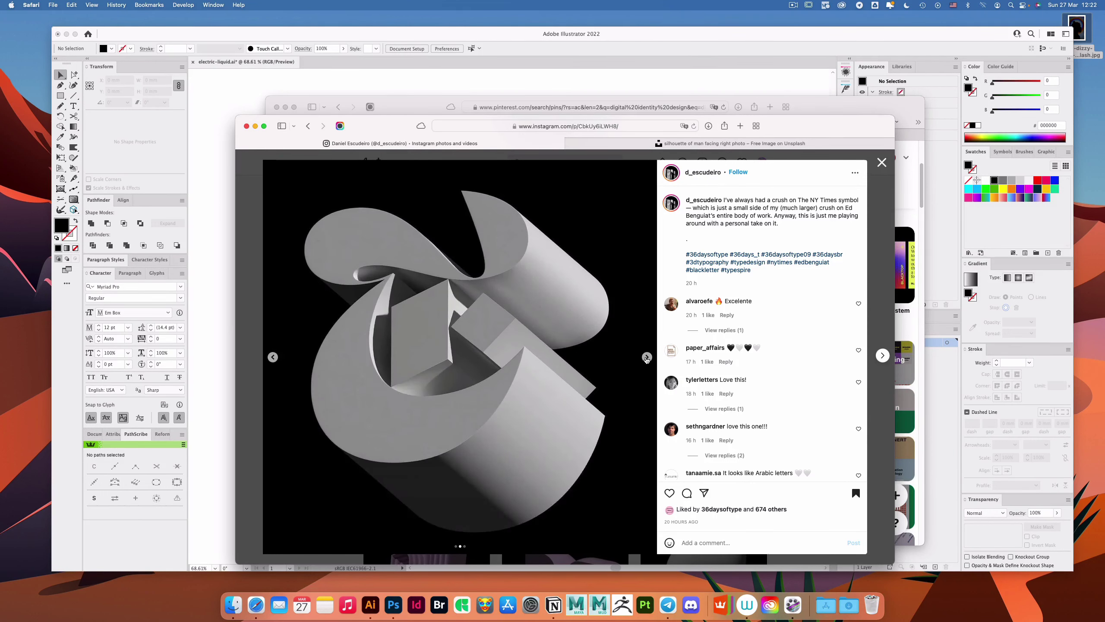
left_click(647, 357)
left_click(273, 357)
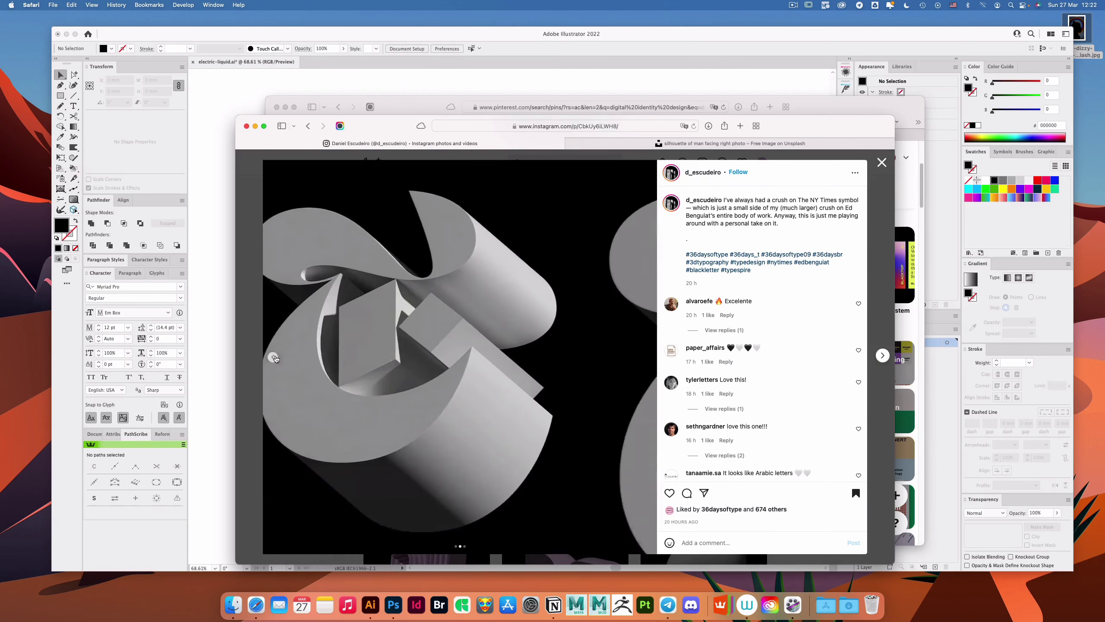
left_click(274, 358)
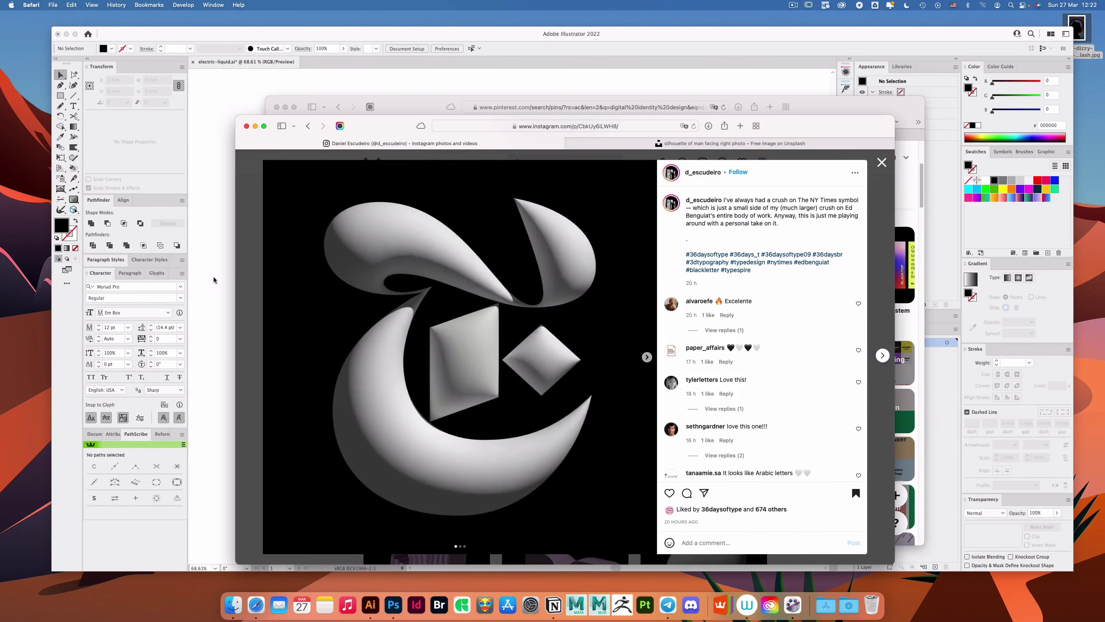
Step: Switch back to Illustrator, paste the captured symbol image and place it beside the artboard at about 308 × 306 mm
left_click(214, 279)
key("super+v")
left_click_drag(612, 277, 507, 278)
left_click_drag(535, 285, 456, 313)
left_click_drag(465, 316, 724, 250)
left_click_drag(724, 250, 565, 280)
left_click_drag(629, 266, 690, 270)
left_click(726, 290)
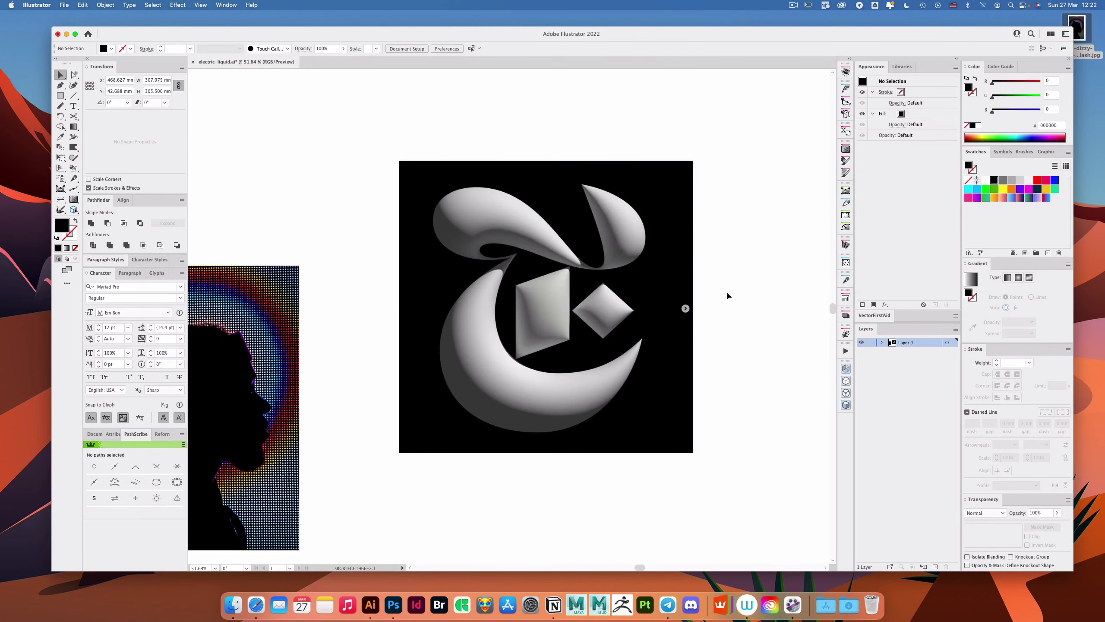
Step: Scale the symbol reference image down to about 177 × 175 mm, keeping it clear of the artboard
left_click_drag(733, 300, 704, 275)
left_click(598, 334)
left_click_drag(580, 306, 637, 293)
left_click(564, 345)
scroll(588, 335, "left", 3)
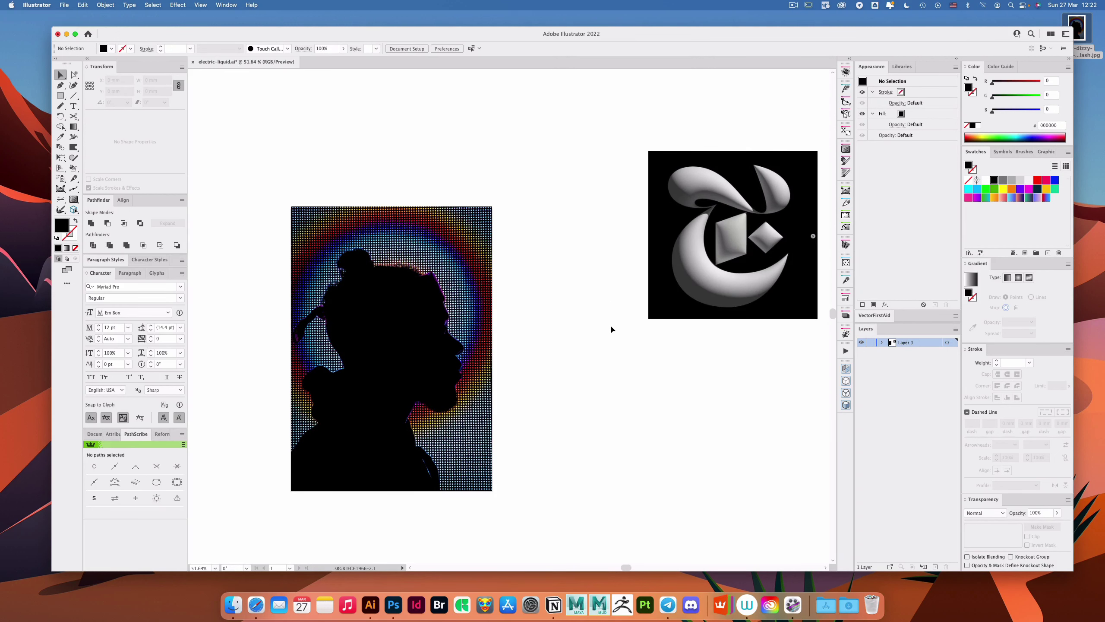
Step: Paste the flat blackletter initial between the artboard and the symbol image, and shift the symbol image upward
key("super+v")
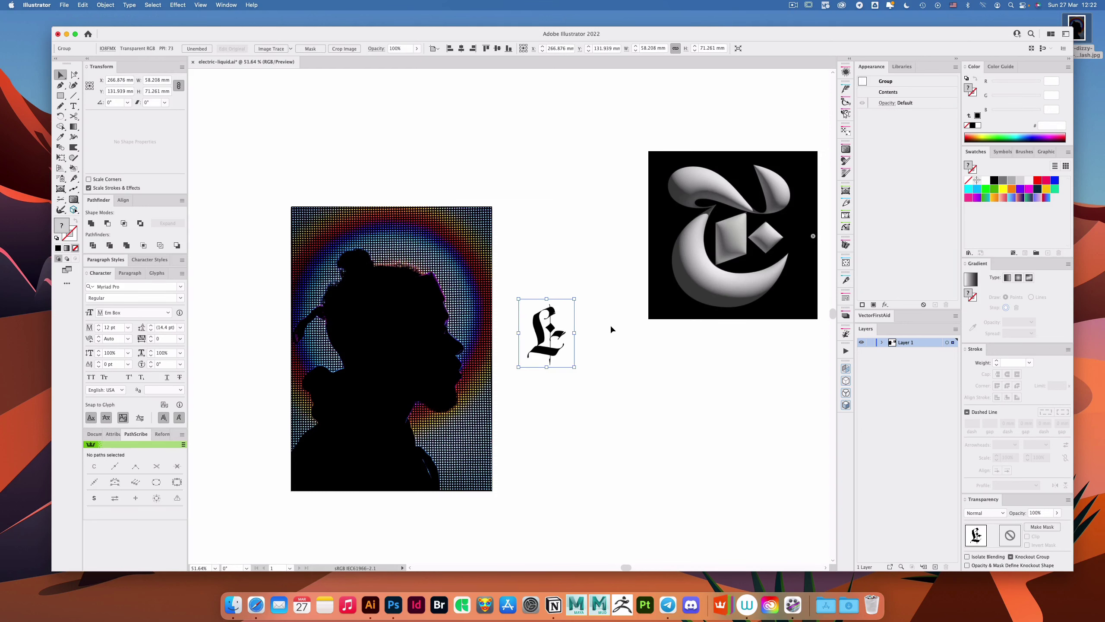
left_click_drag(745, 291, 725, 246)
left_click(712, 311)
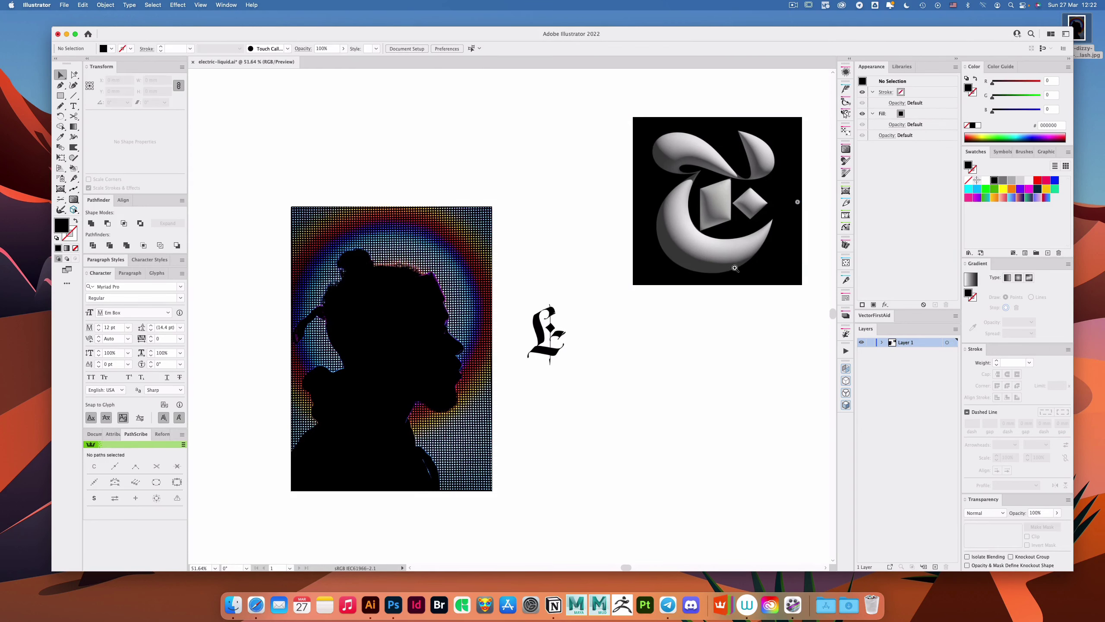
Step: Enlarge the blackletter initial to about 121 × 148 mm and move the symbol image farther up and away from it
scroll(791, 176, "up", 2)
scroll(625, 298, "down", 3)
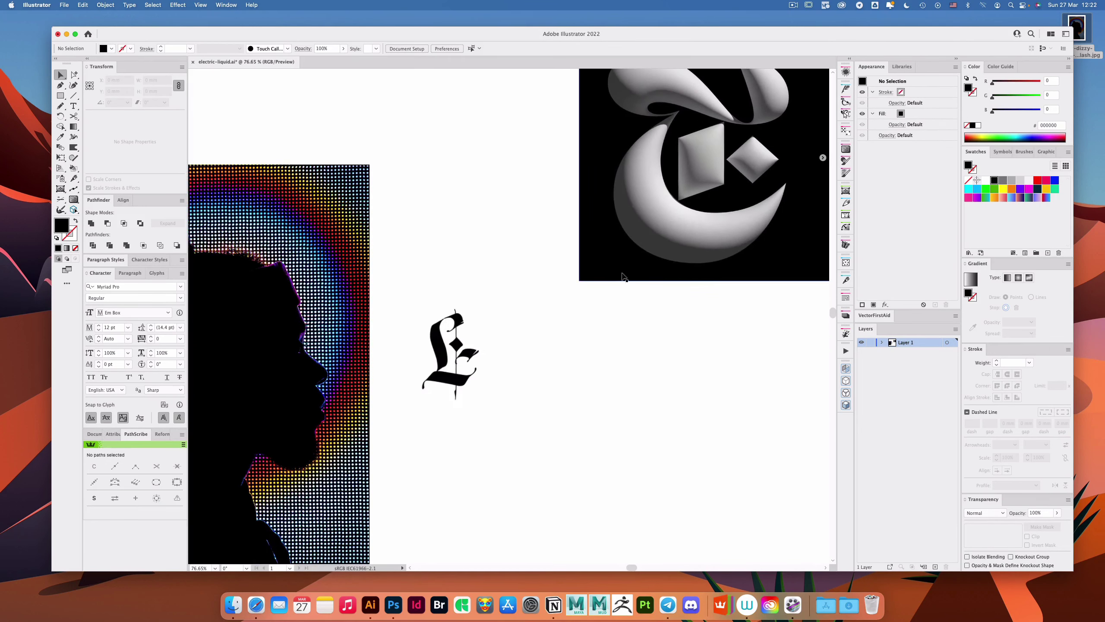
left_click_drag(487, 357, 593, 352)
left_click(655, 378)
left_click_drag(656, 199, 787, 124)
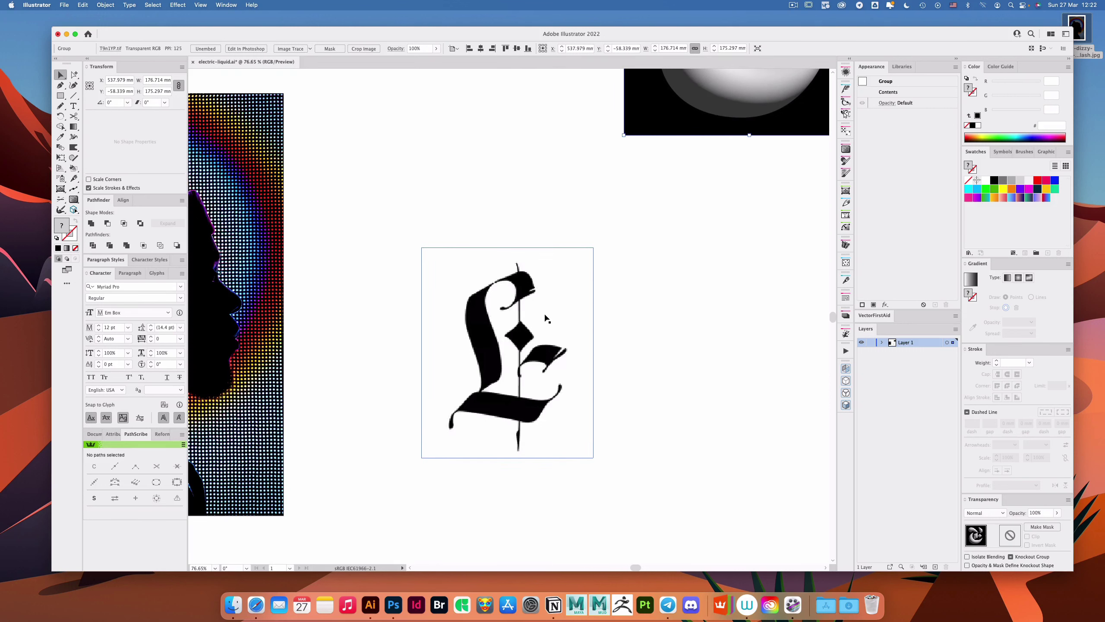
Step: Set the blackletter initial's opacity to 30% for use as a tracing template
left_click(522, 303)
left_click(402, 48)
type("30")
key("Return")
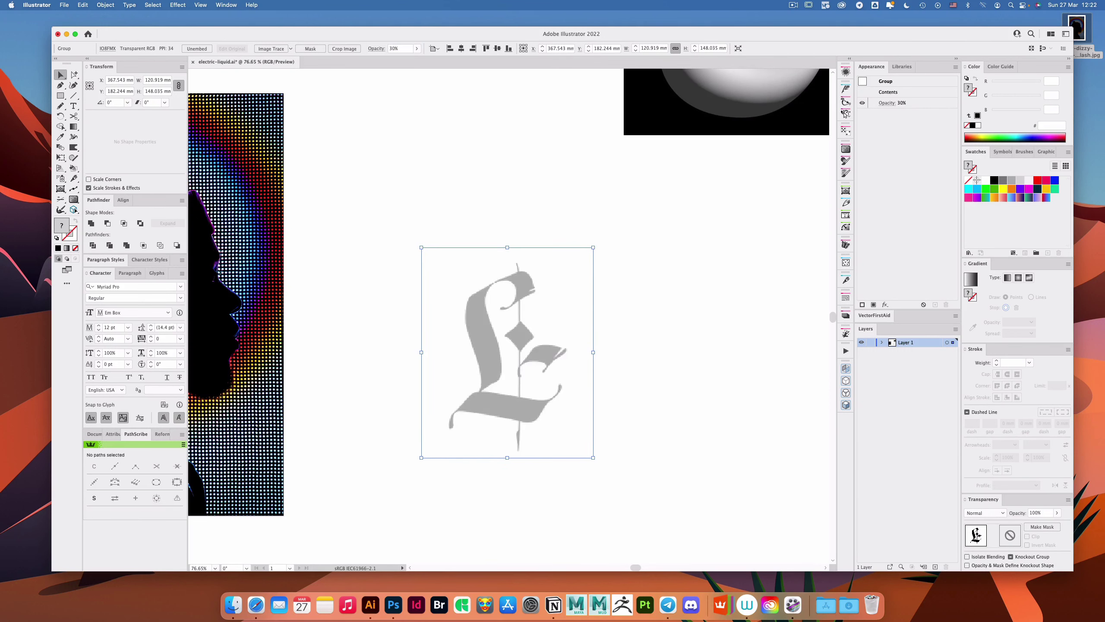
left_click(640, 260)
Step: With a black stroke and no fill, trace the outer left edge of the initial's stem with the Pen tool, starting at its top
scroll(501, 336, "up", 3)
key("p")
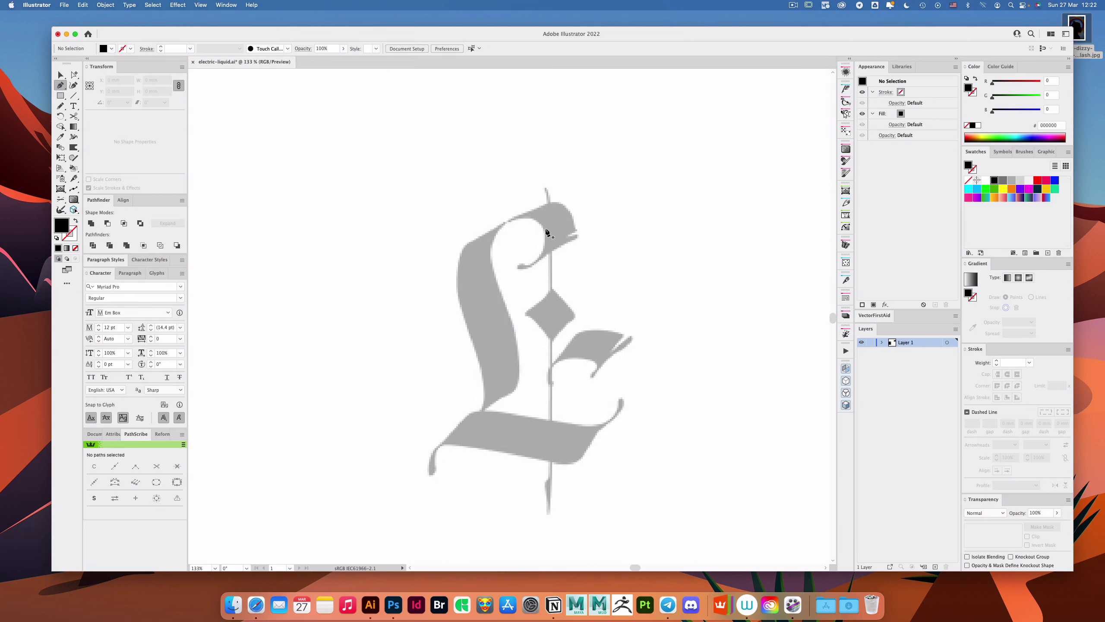
key("shift+x")
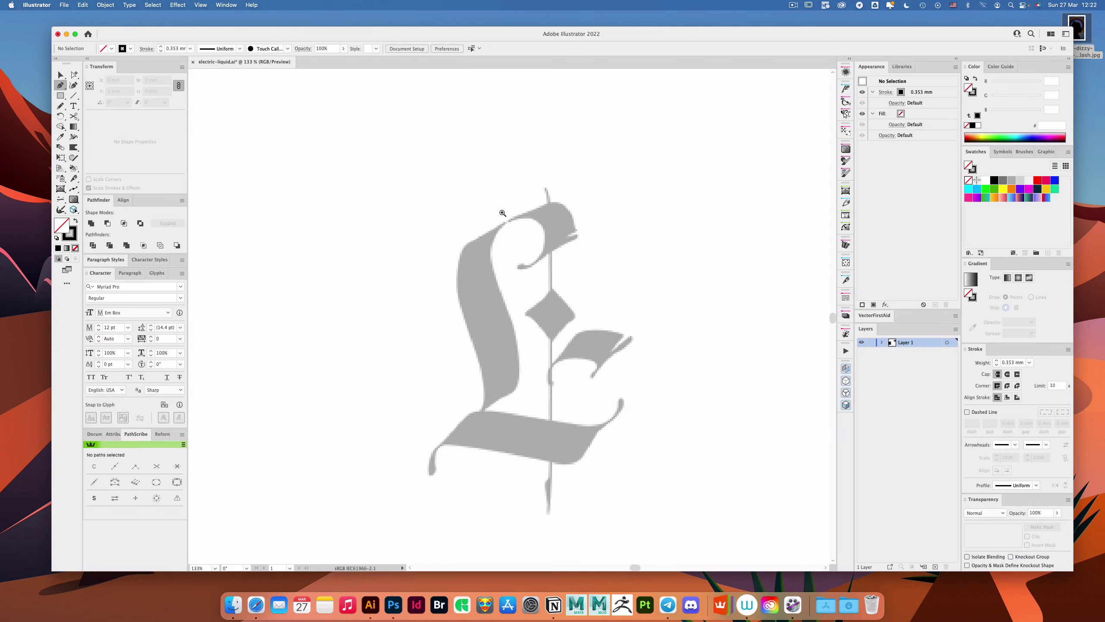
scroll(540, 212, "up", 3)
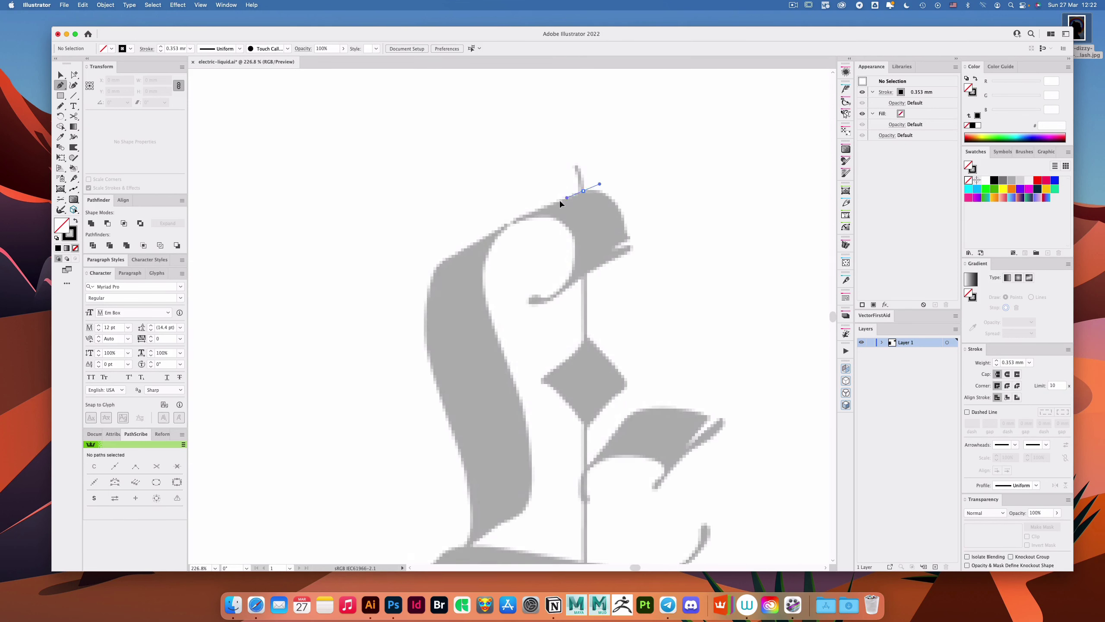
left_click_drag(440, 264, 454, 319)
scroll(420, 261, "down", 5)
left_click(454, 319)
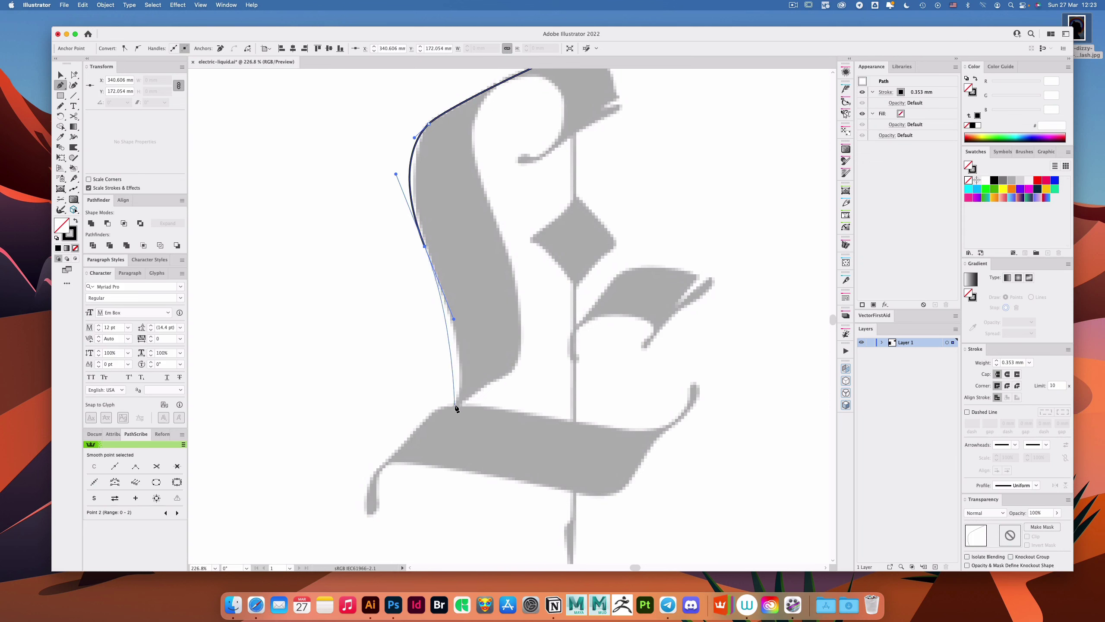
Step: Continue the pen path around the stem's narrow foot and up to its lower right corner, checking the 3D symbol reference
left_click_drag(456, 405, 553, 388)
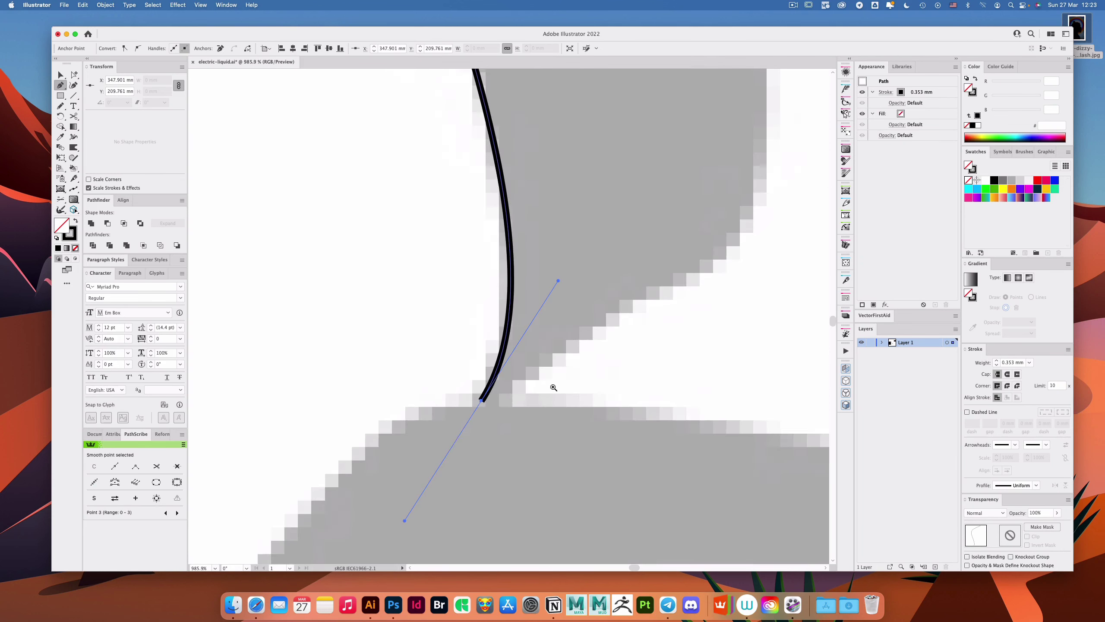
left_click(483, 402)
left_click(498, 408)
left_click_drag(684, 333, 514, 344)
left_click_drag(804, 197, 623, 205)
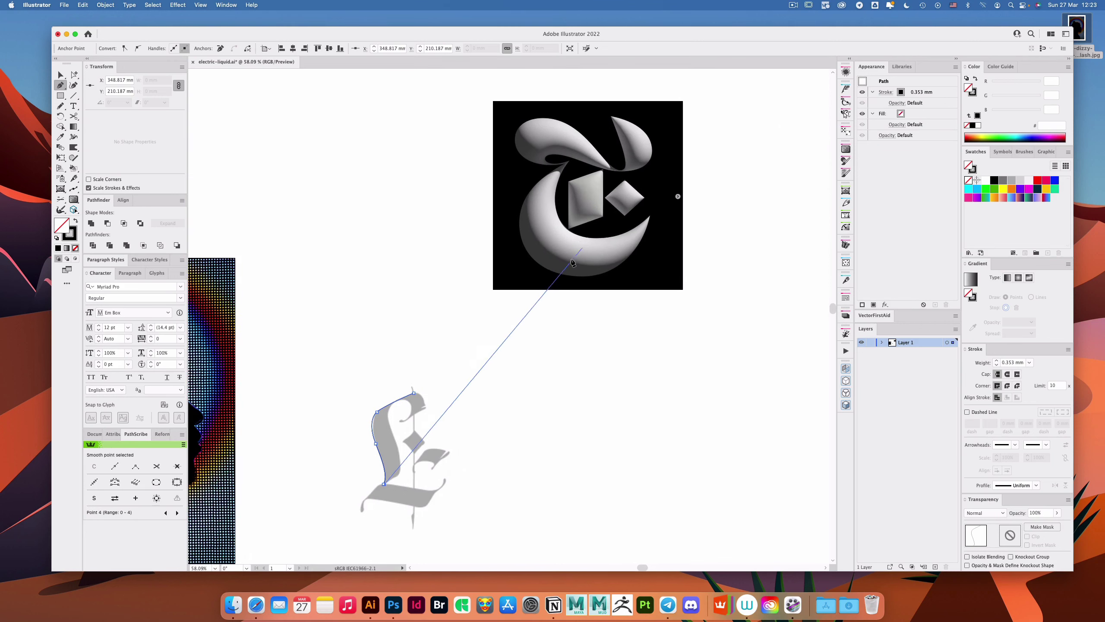
left_click_drag(498, 366, 574, 248)
left_click_drag(452, 358, 625, 312)
left_click_drag(693, 287, 627, 281)
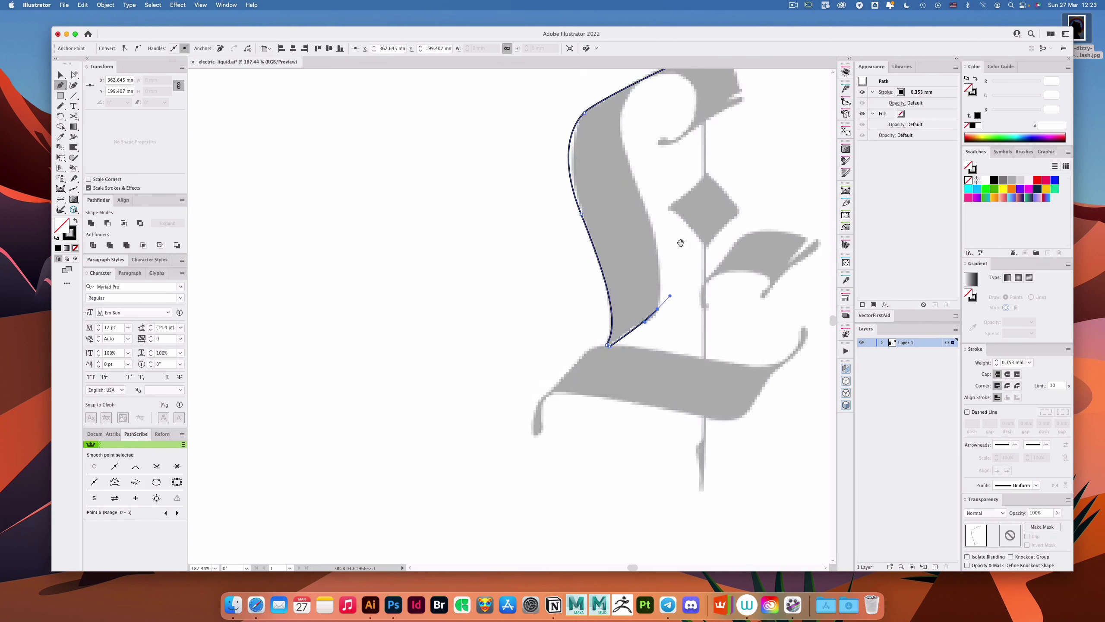
Step: Trace the stem's inner right edge upward and carry the path around the rounded inside of the upper arm
left_click_drag(680, 242, 540, 256)
left_click_drag(563, 132, 623, 96)
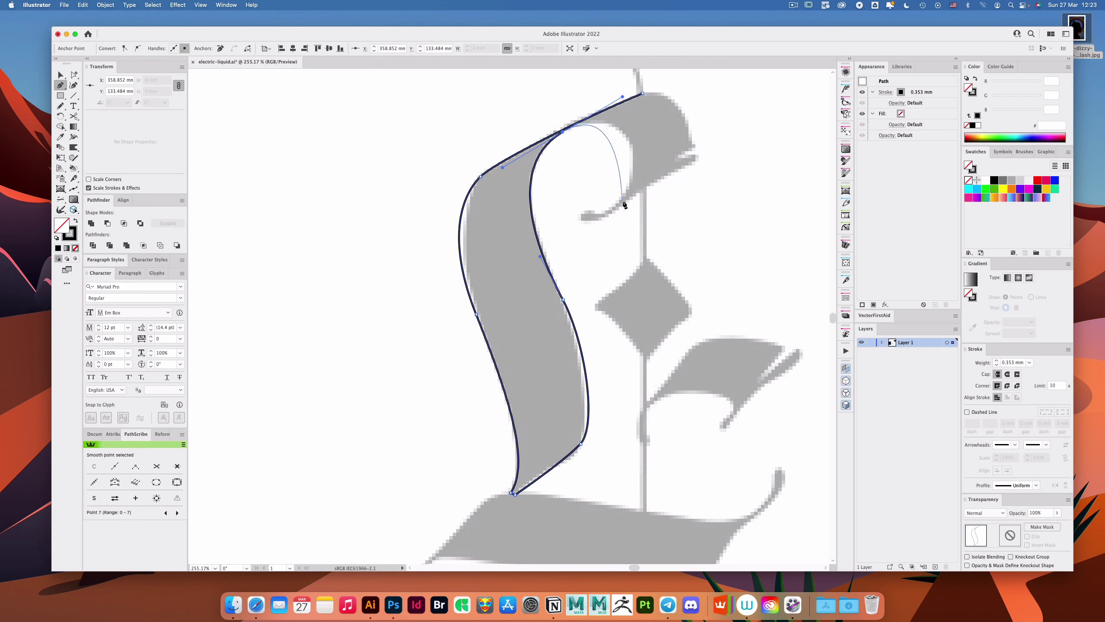
left_click_drag(629, 185, 612, 208)
scroll(606, 207, "up", 3)
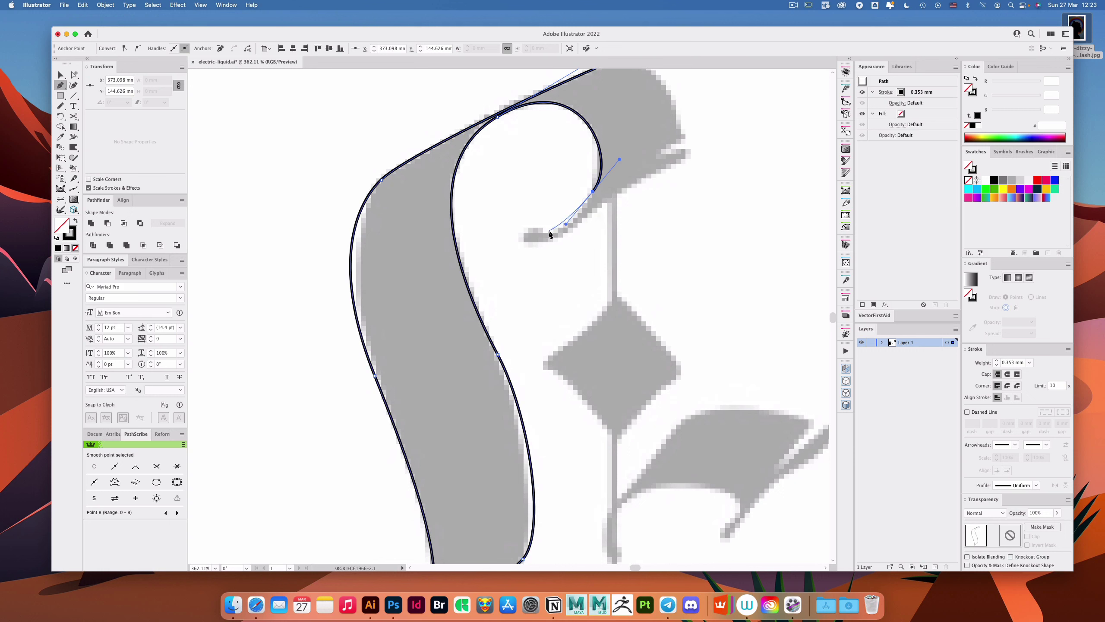
Step: Trace the small hook at the end of the upper arm as a rounded curl
left_click(548, 231)
key("super+z")
left_click(551, 232)
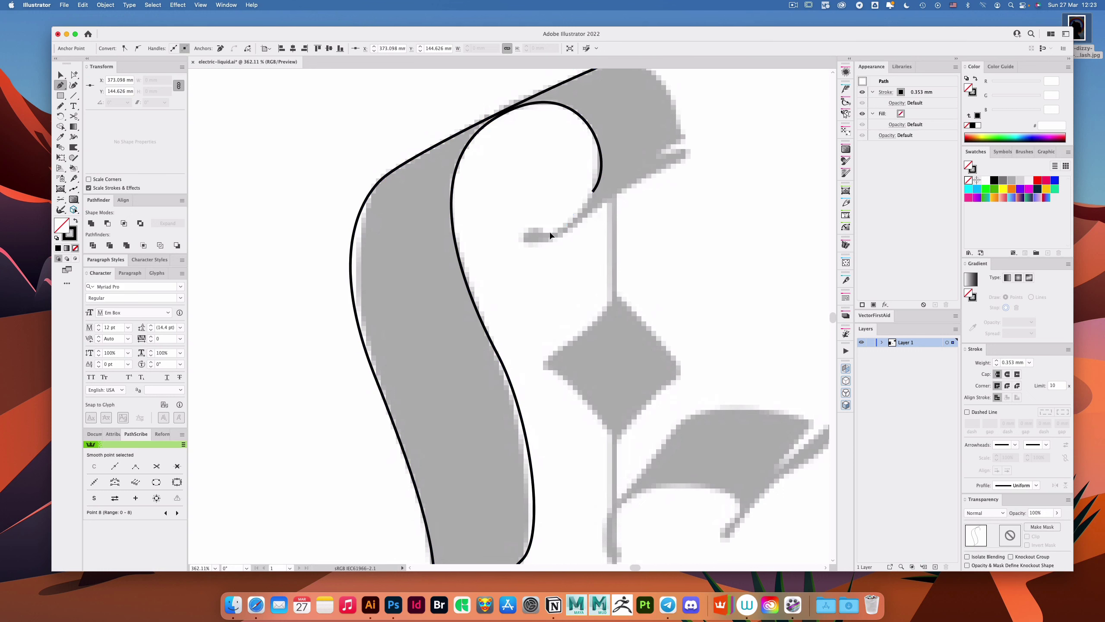
left_click_drag(534, 220, 571, 247)
left_click_drag(672, 160, 637, 243)
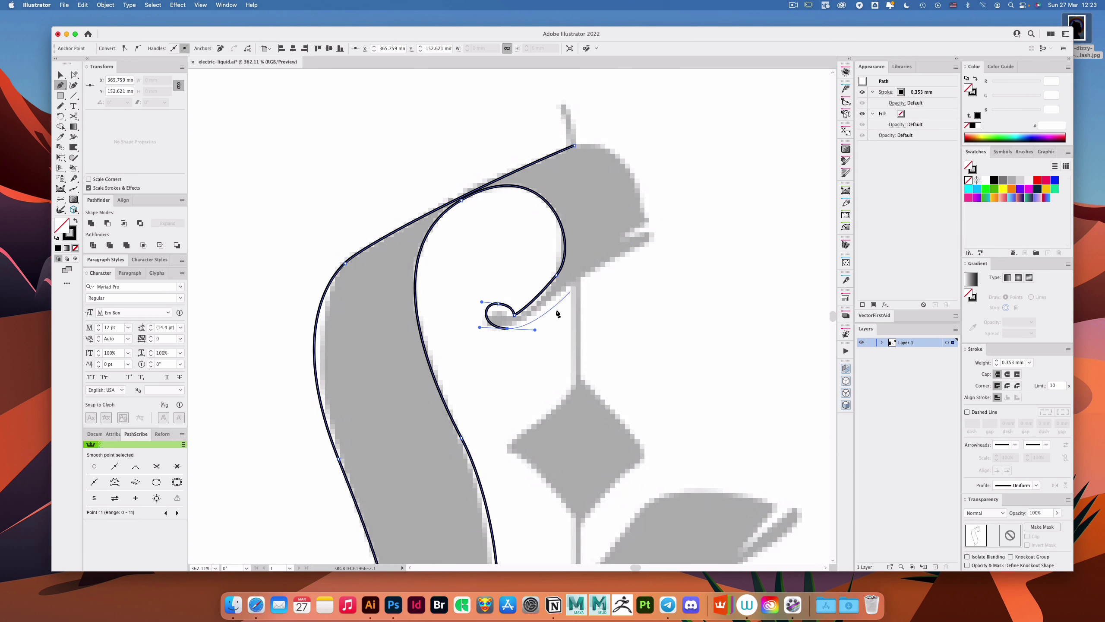
Step: Refine the curl's lower curve, trace the upper arm's underside, and close the path around its rounded end
key("a")
left_click_drag(508, 329, 529, 324)
key("p")
left_click_drag(651, 236, 681, 214)
mouse_move(574, 146)
left_mouse_down()
mouse_move(500, 159)
mouse_move(479, 182)
left_mouse_up()
Step: Reshape the stem outline's upper left shoulder into a softer, smoother curve by moving its anchor point and handles
key("a")
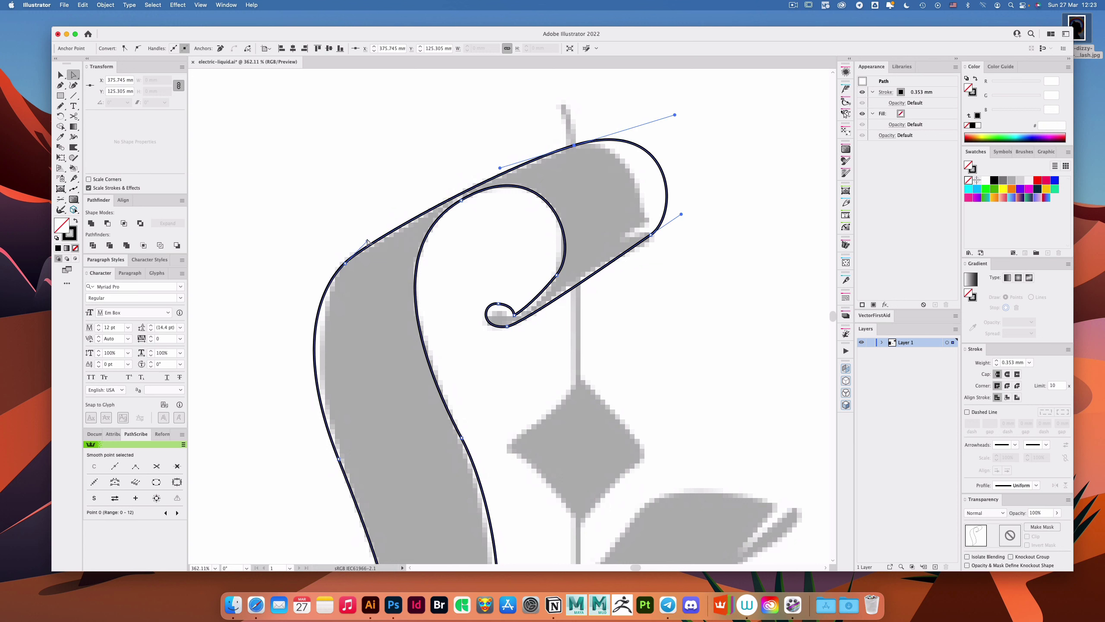
left_click_drag(383, 263, 381, 221)
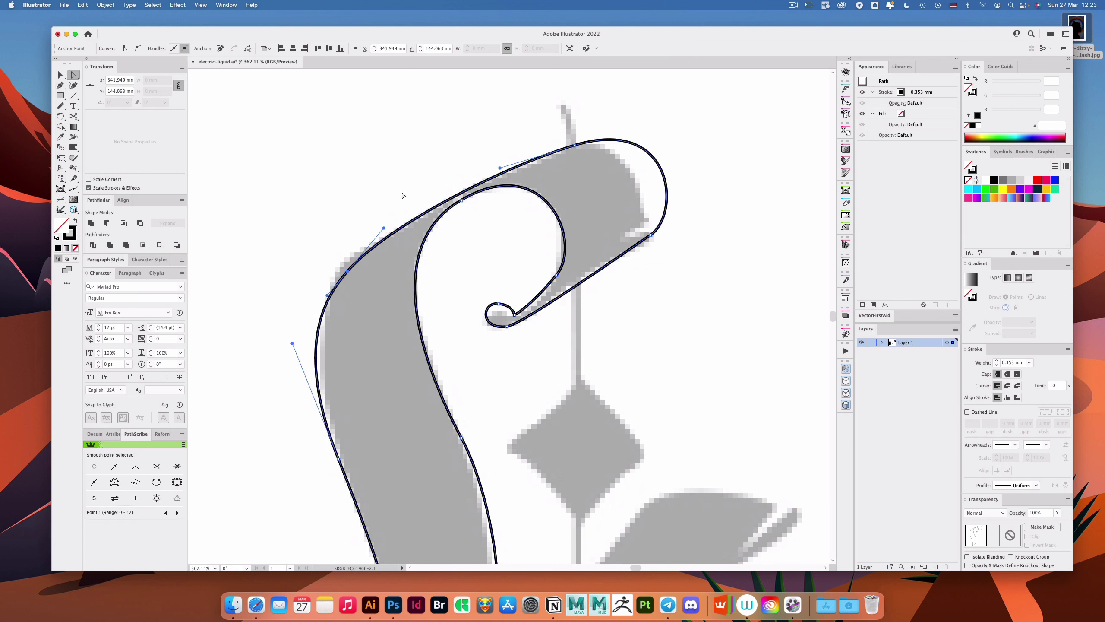
left_click(517, 205)
left_click_drag(489, 276, 469, 299)
left_click_drag(488, 361, 470, 263)
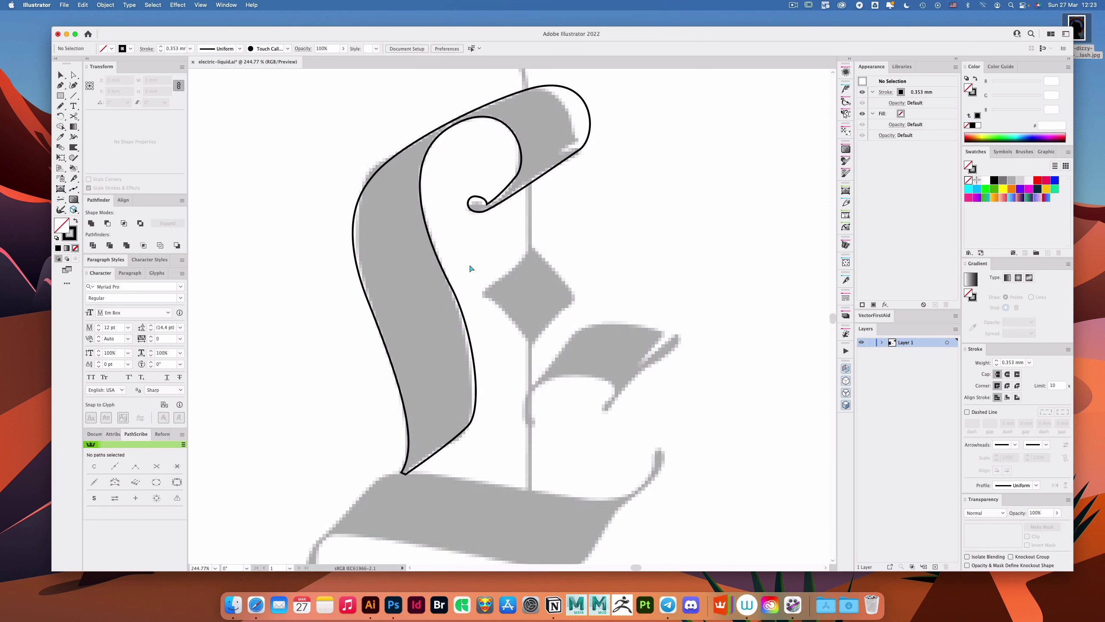
Step: Adjust the curve along the stem's right edge and check the rounded end of the upper arm
left_click(451, 287)
left_click_drag(474, 328, 476, 348)
left_click(571, 194)
scroll(571, 194, "up", 2)
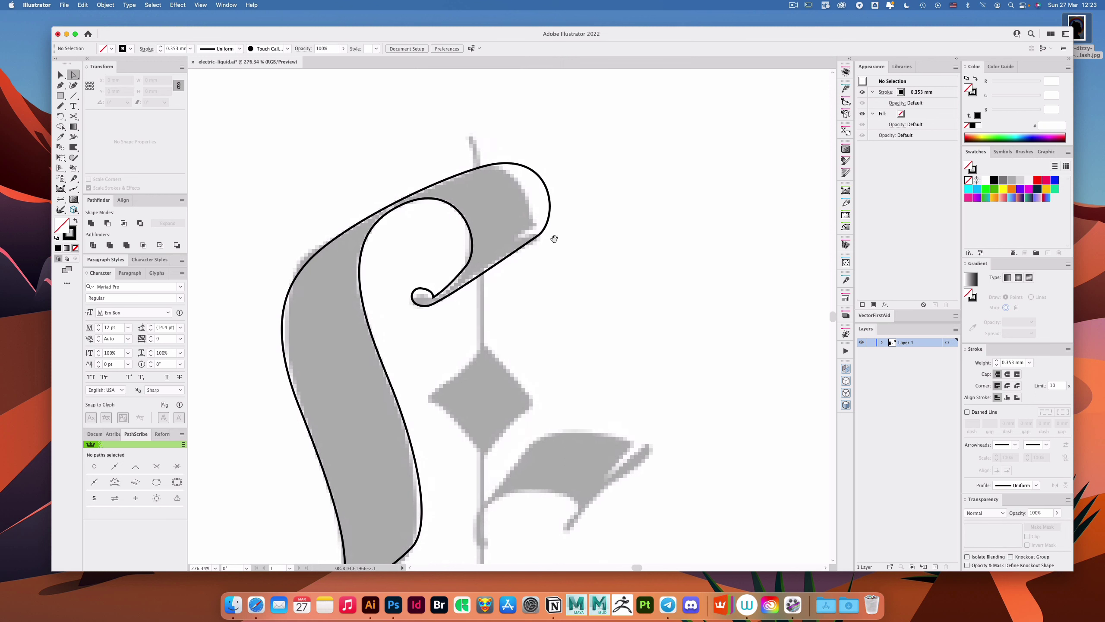
left_click(541, 238)
left_click(565, 230)
scroll(543, 194, "down", 5)
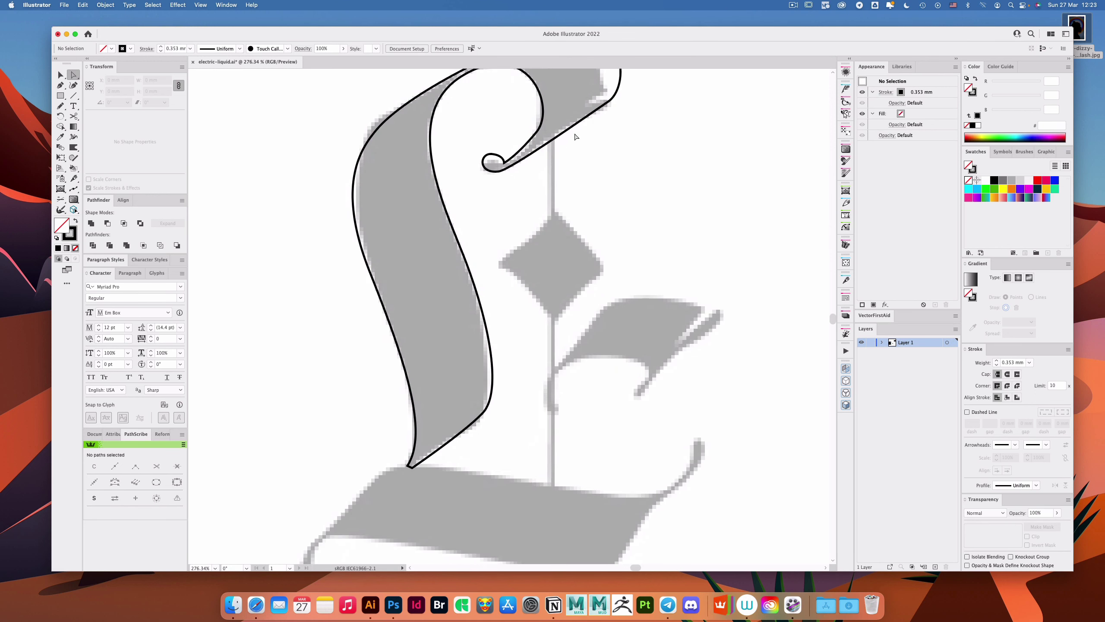
Step: Smooth the inner curve of the upper arm where it runs into the small curl
scroll(575, 137, "down", 3)
scroll(522, 275, "up", 5)
left_click(520, 271)
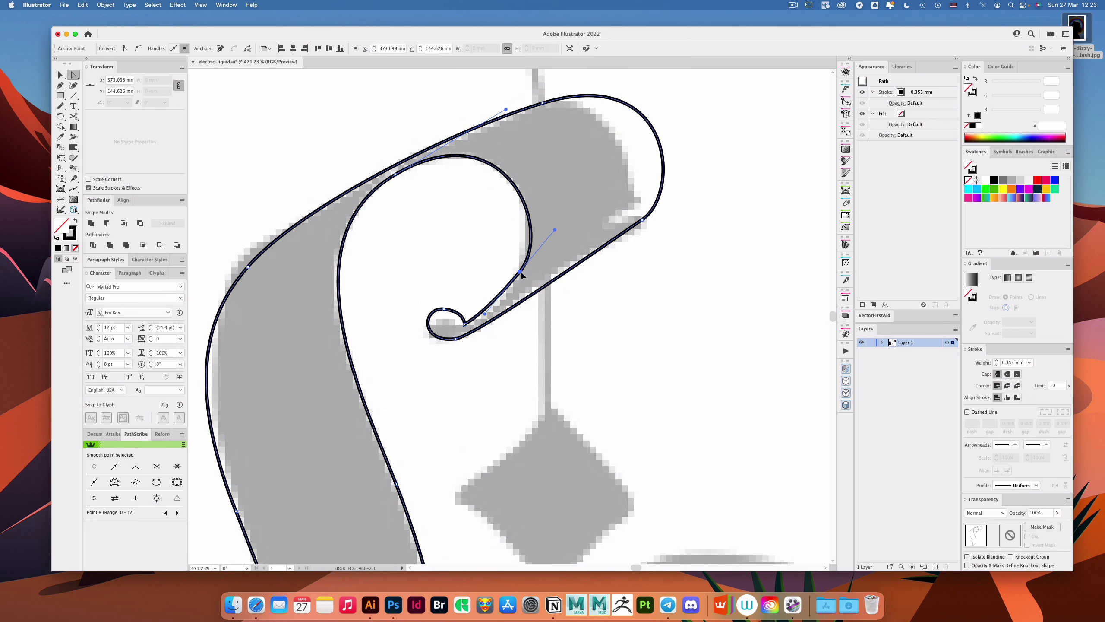
left_click_drag(521, 273, 525, 277)
left_click_drag(488, 319, 507, 313)
left_click(638, 300)
left_click_drag(639, 301, 543, 300)
left_click_drag(543, 300, 446, 130)
left_click_drag(495, 232, 555, 218)
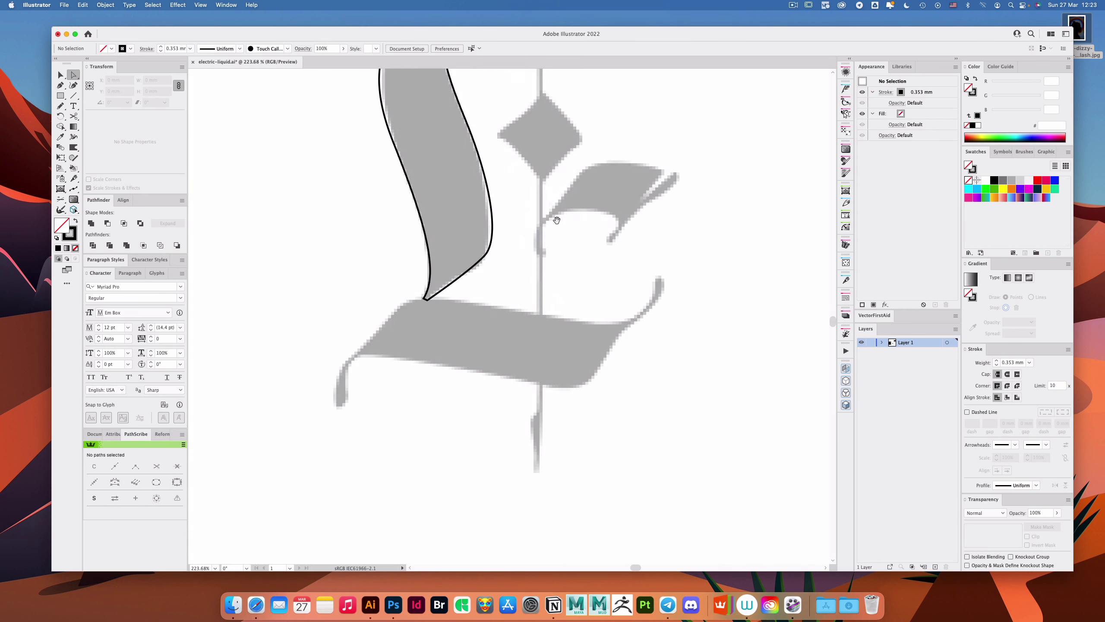
Step: Draw a square with about 14.9 mm sides near the template's central diamond and rotate it 45°
key("p")
left_click_drag(540, 152, 536, 281)
key("m")
left_click_drag(527, 231, 588, 293)
left_click_drag(628, 244, 653, 193)
Step: Expand the rotated square into a plain path and reset its bounding box
key("v")
right_click(657, 204)
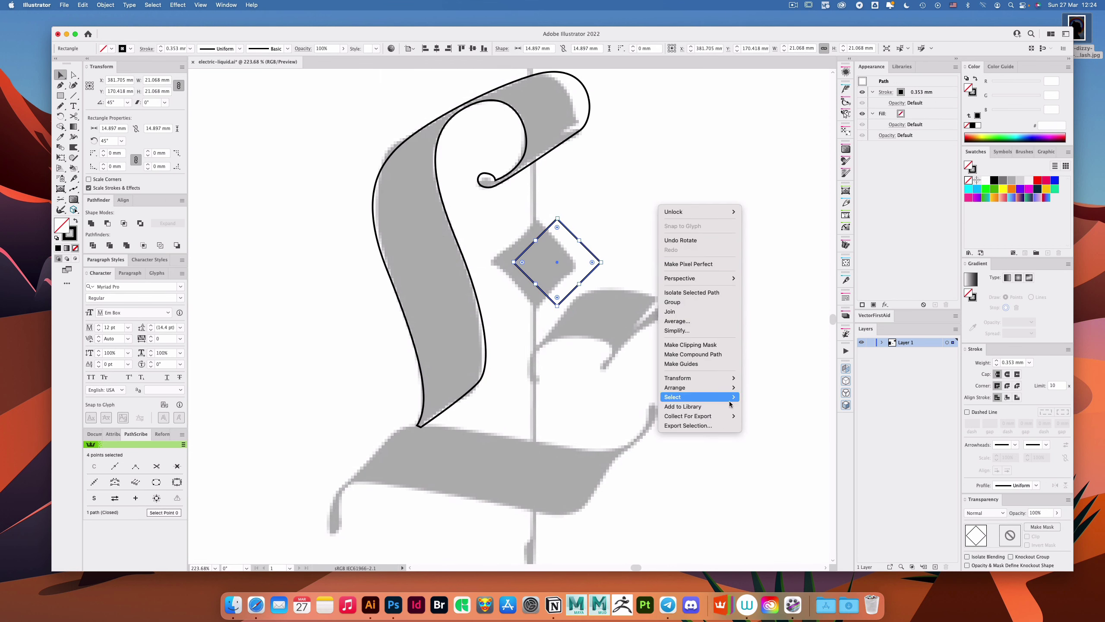
mouse_move(730, 378)
left_click(768, 454)
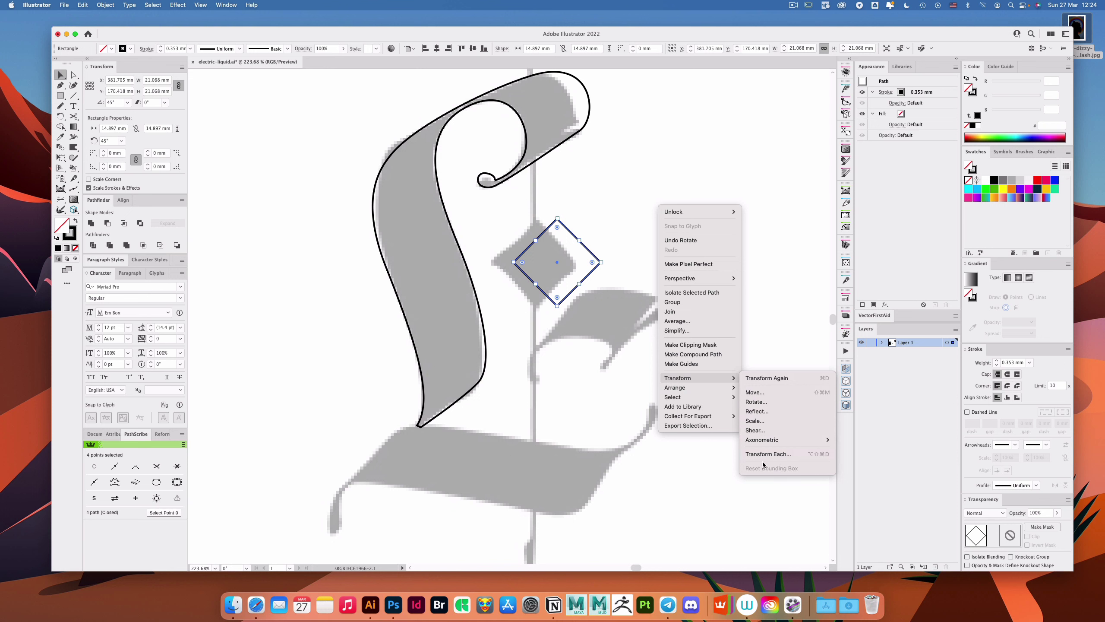
right_click(611, 221)
mouse_move(630, 393)
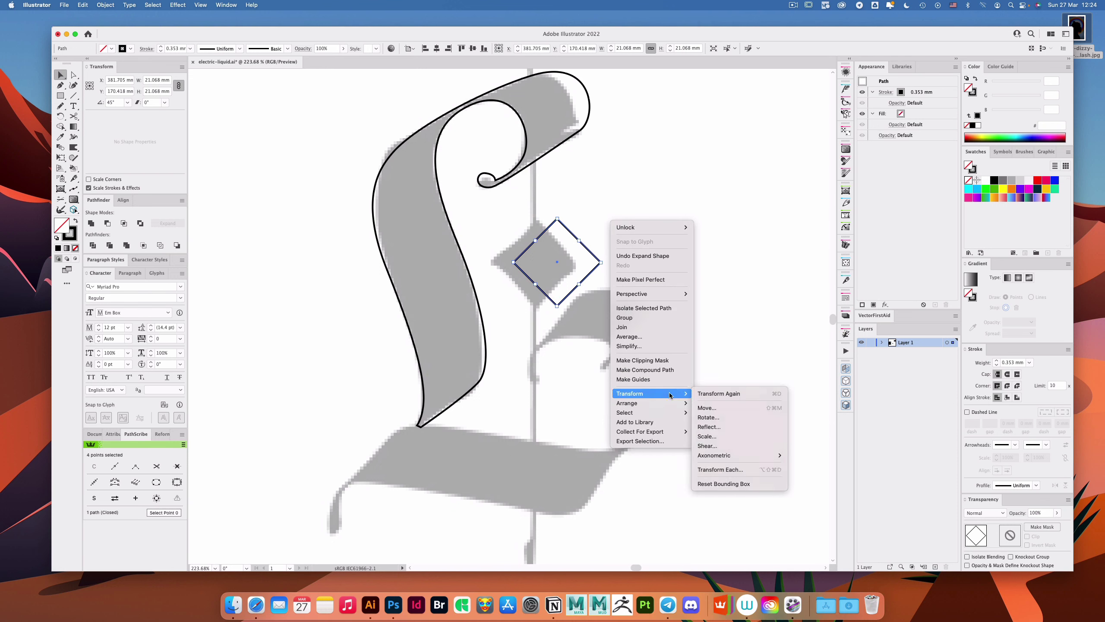
left_click(724, 483)
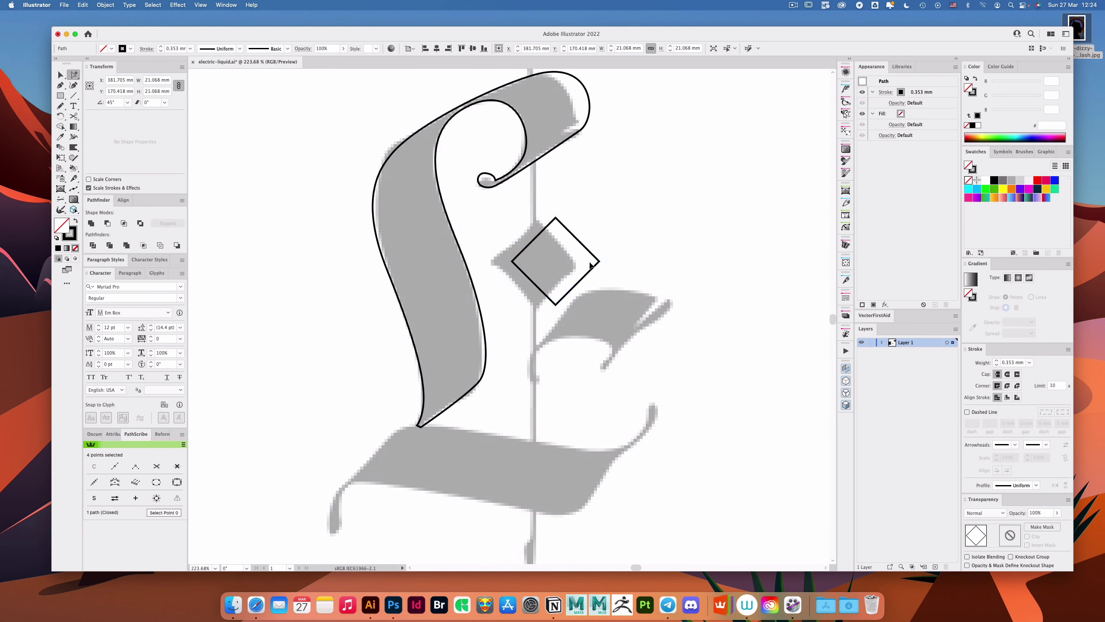
Step: Move and resize the rotated square to fit over the template's central diamond
left_click_drag(582, 235, 536, 221)
left_click(568, 331)
left_click(478, 323)
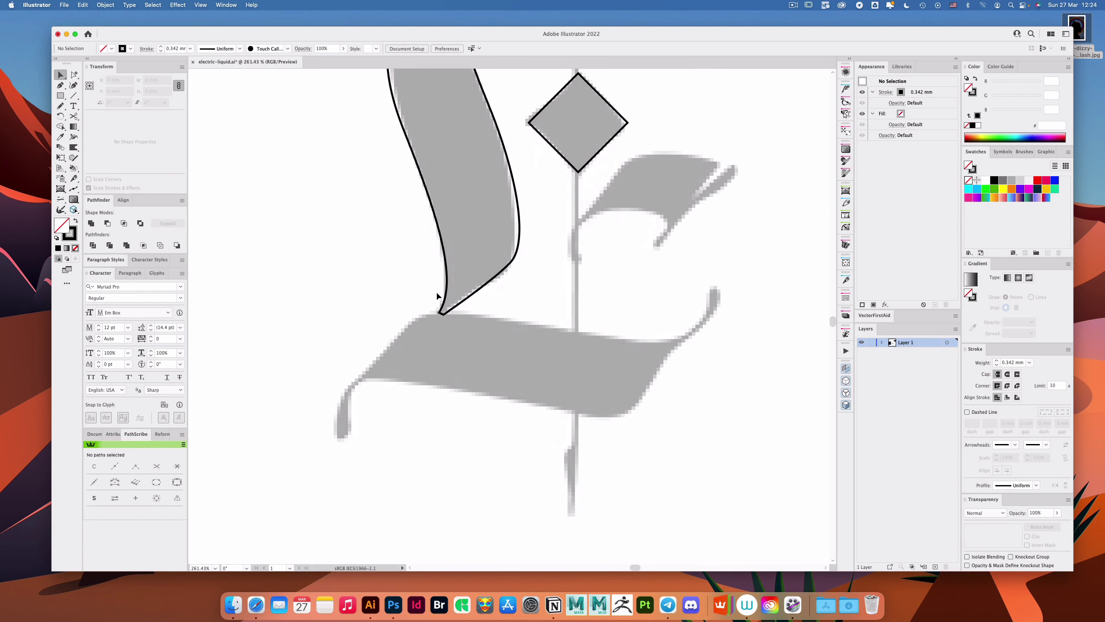
Step: Trace the base stroke's left teardrop terminal and slanted left edge up to its upper corner with the Pen tool
mouse_move(385, 362)
left_mouse_down()
mouse_move(406, 308)
mouse_move(397, 367)
mouse_move(382, 374)
left_mouse_up()
left_click(385, 346)
left_click_drag(408, 291, 408, 290)
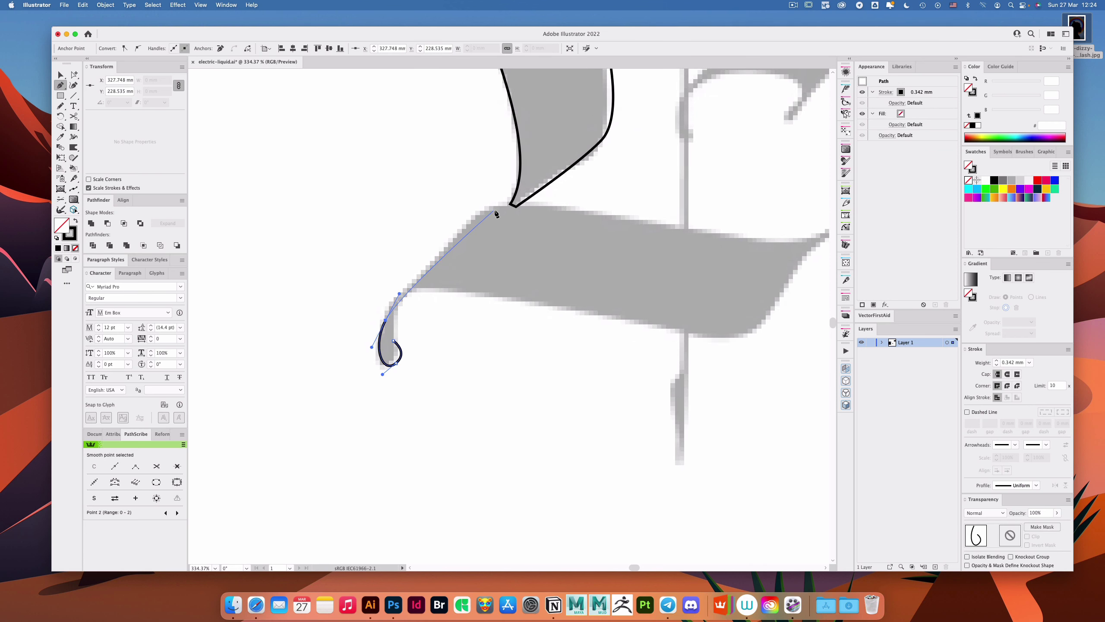
left_click_drag(518, 203, 517, 203)
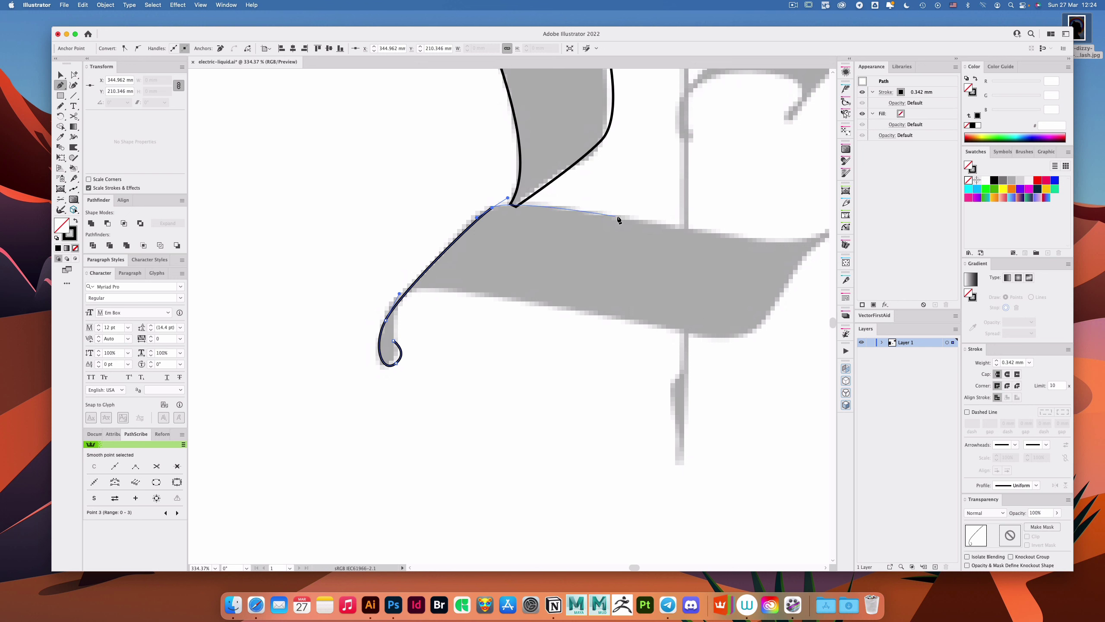
Step: Continue the base stroke's path along its wavy top edge and around the rounded terminal at its right end
left_click_drag(620, 218, 735, 193)
scroll(698, 238, "right", 5)
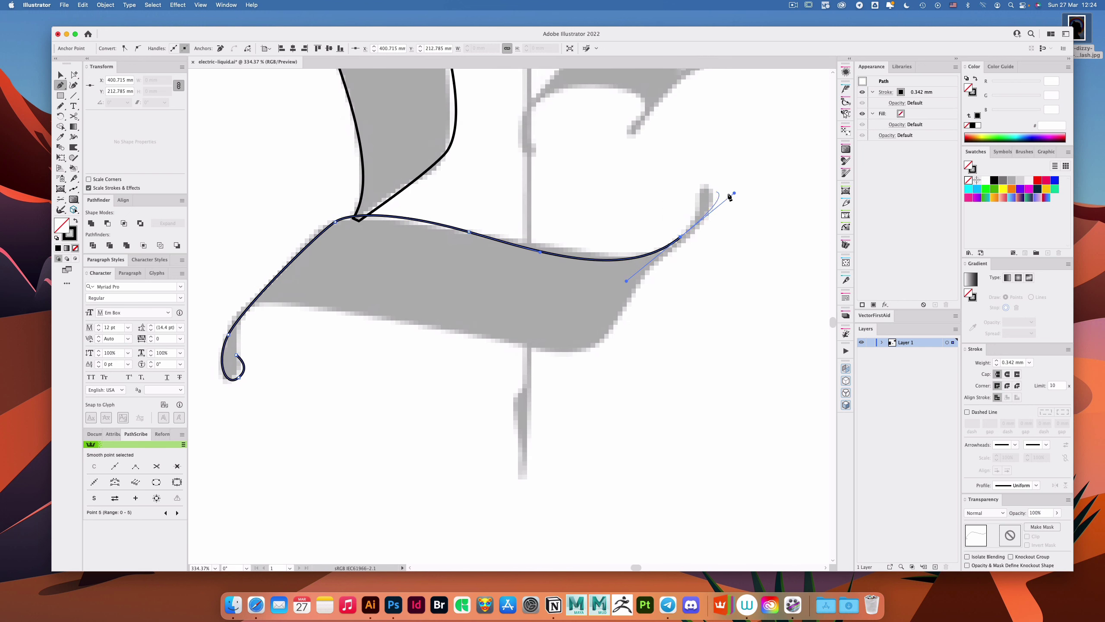
left_click_drag(681, 239, 695, 223)
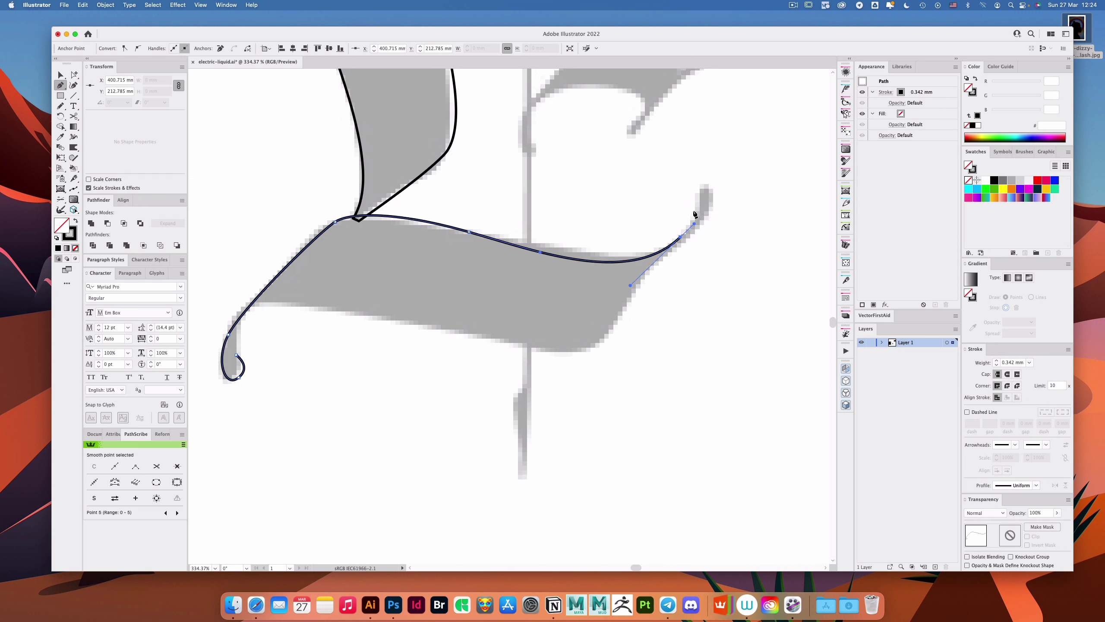
left_click(698, 213)
left_click_drag(701, 182, 714, 167)
left_click_drag(696, 234, 668, 259)
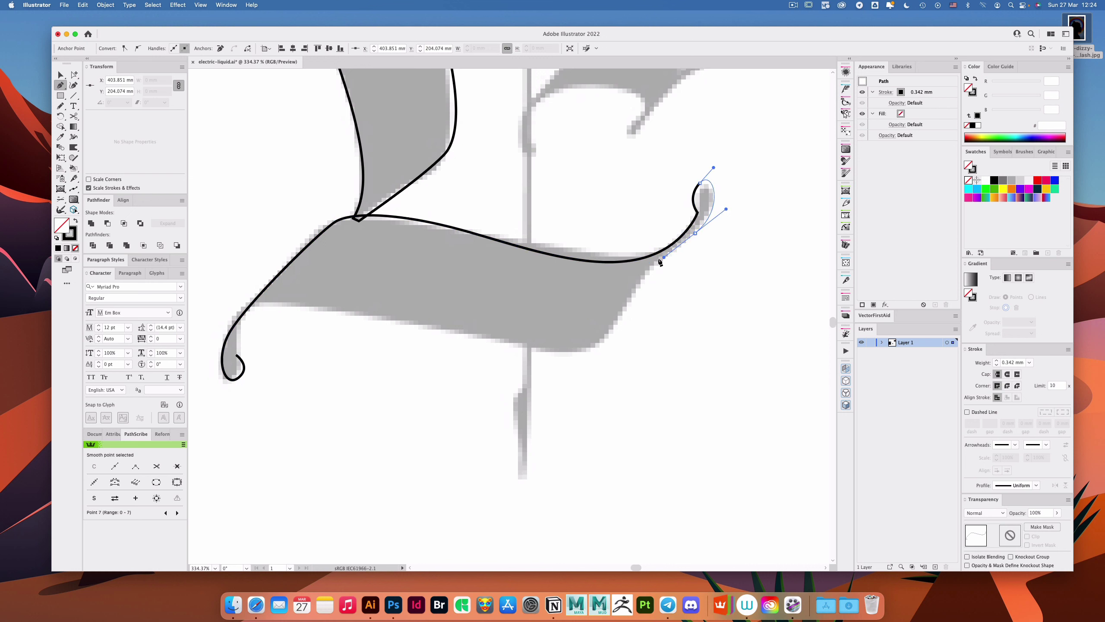
Step: Trace the base stroke's curved right end and run the path back along its bottom edge
left_click(626, 301)
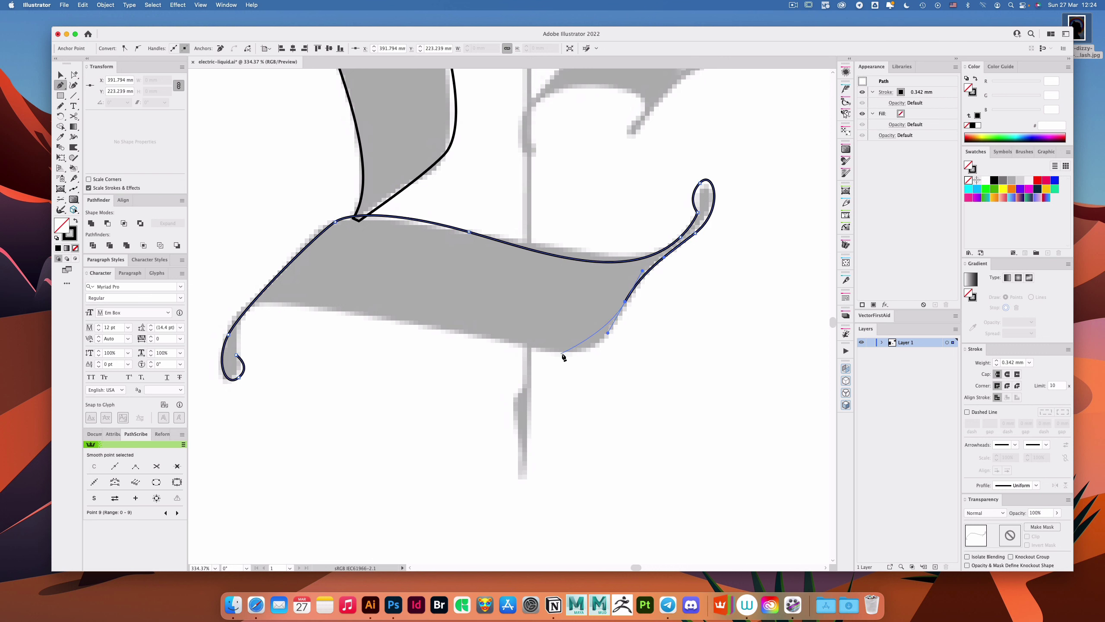
left_click_drag(560, 352, 519, 347)
scroll(551, 315, "left", 5)
left_click_drag(543, 311, 440, 294)
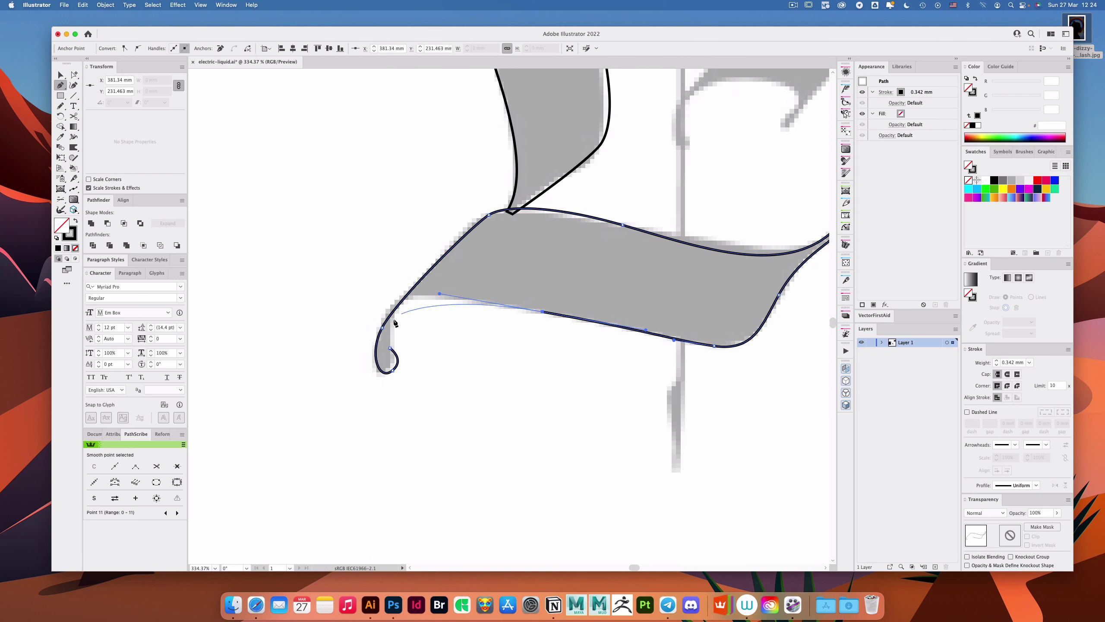
Step: Close the base stroke's path at the left teardrop terminal and smooth the terminal's inner curve
left_click(387, 347)
left_click_drag(372, 323, 425, 313)
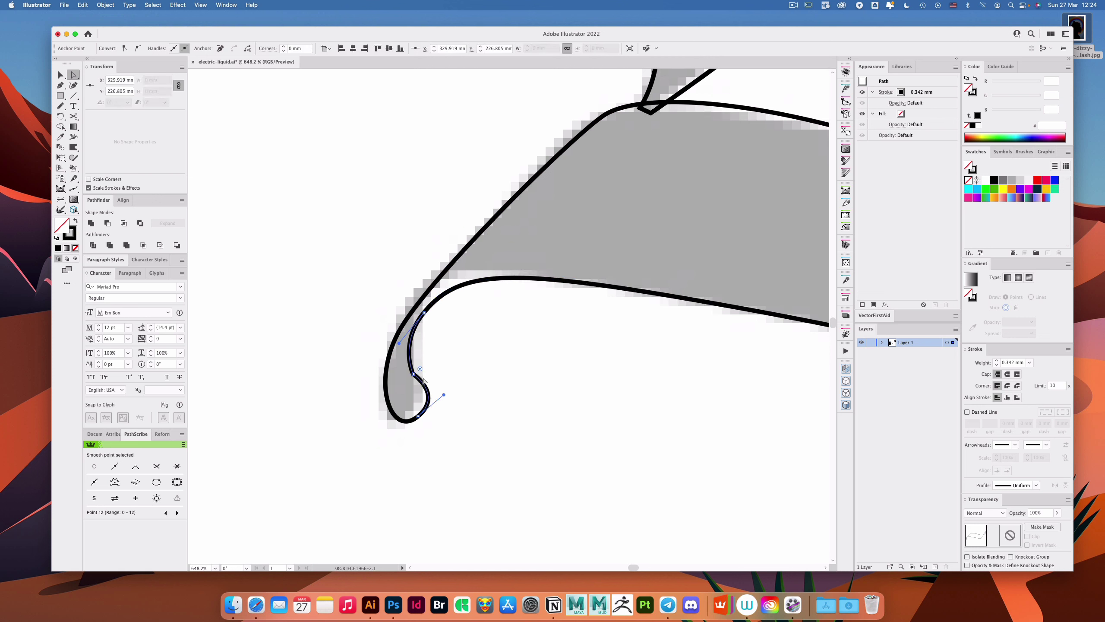
left_click(420, 417)
mouse_move(445, 395)
left_mouse_down()
mouse_move(439, 412)
mouse_move(444, 403)
left_mouse_up()
left_click(605, 314)
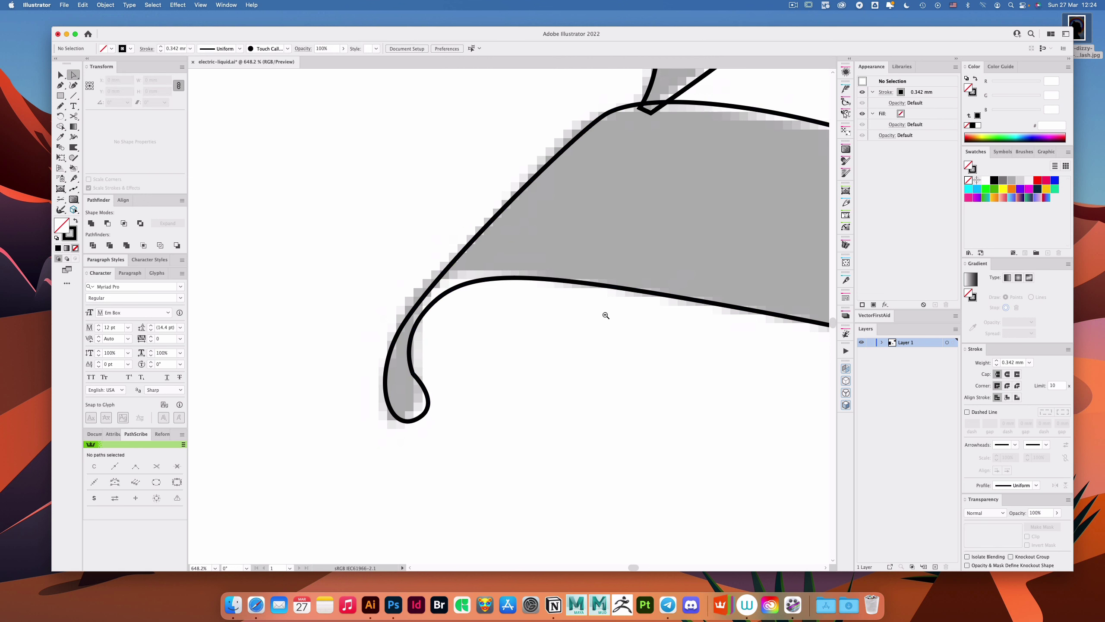
Step: Duplicate the traced base stroke into the empty area beside the initial and give the copy a black fill with no stroke
left_click_drag(604, 315, 474, 274)
left_click_drag(678, 234, 551, 261)
left_click(555, 289)
key("super+c")
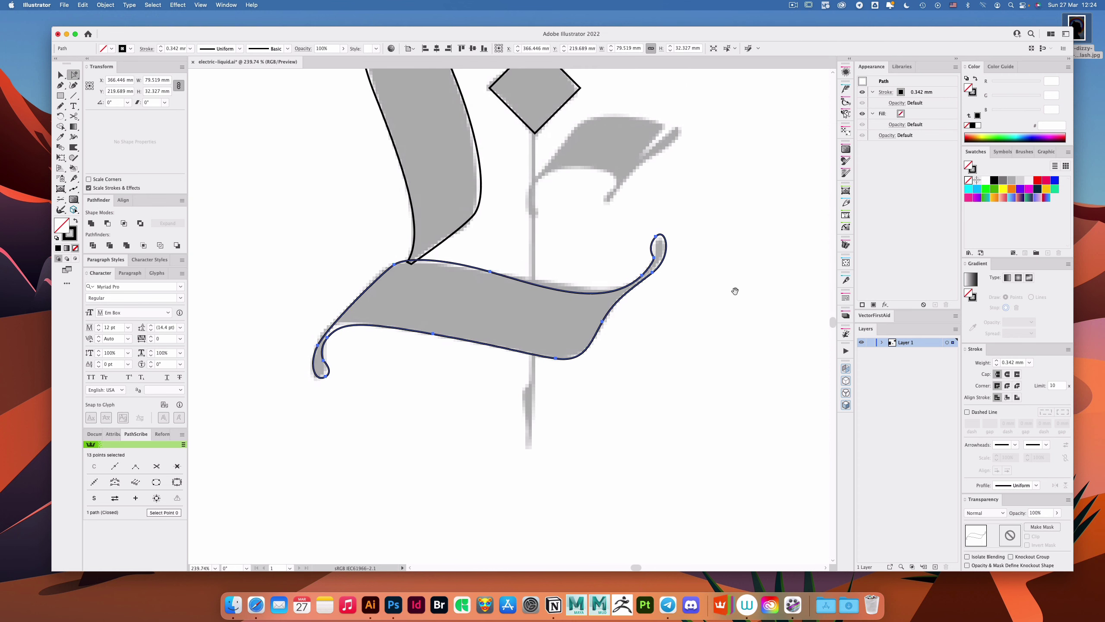
left_click_drag(735, 290, 541, 245)
key("super+v")
key("shift+x")
left_click(486, 235)
scroll(449, 305, "left", 3)
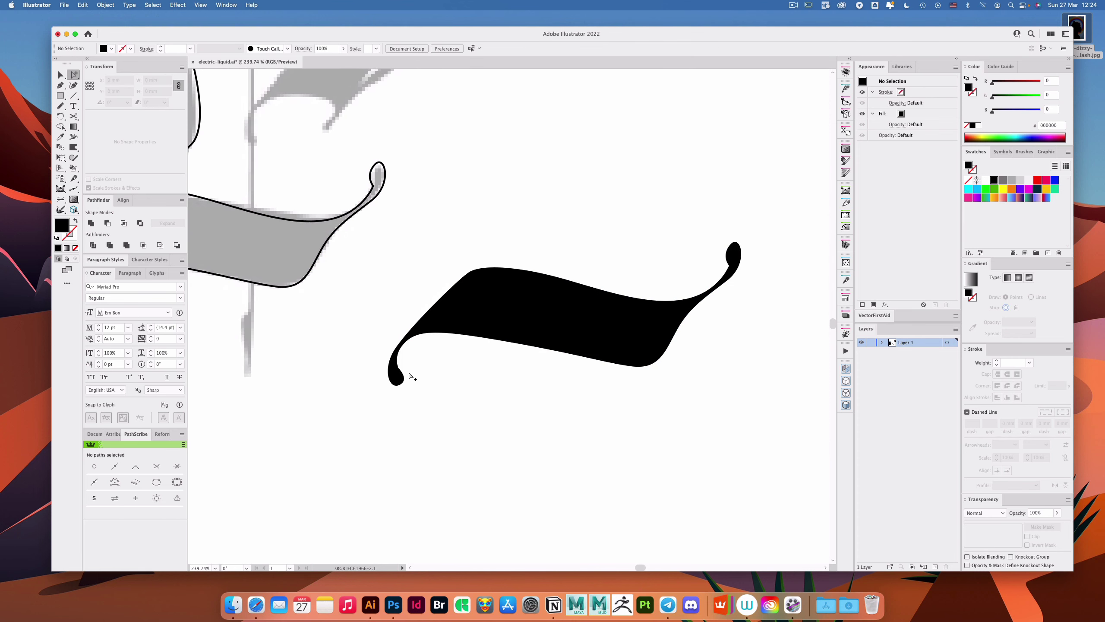
left_click(626, 317)
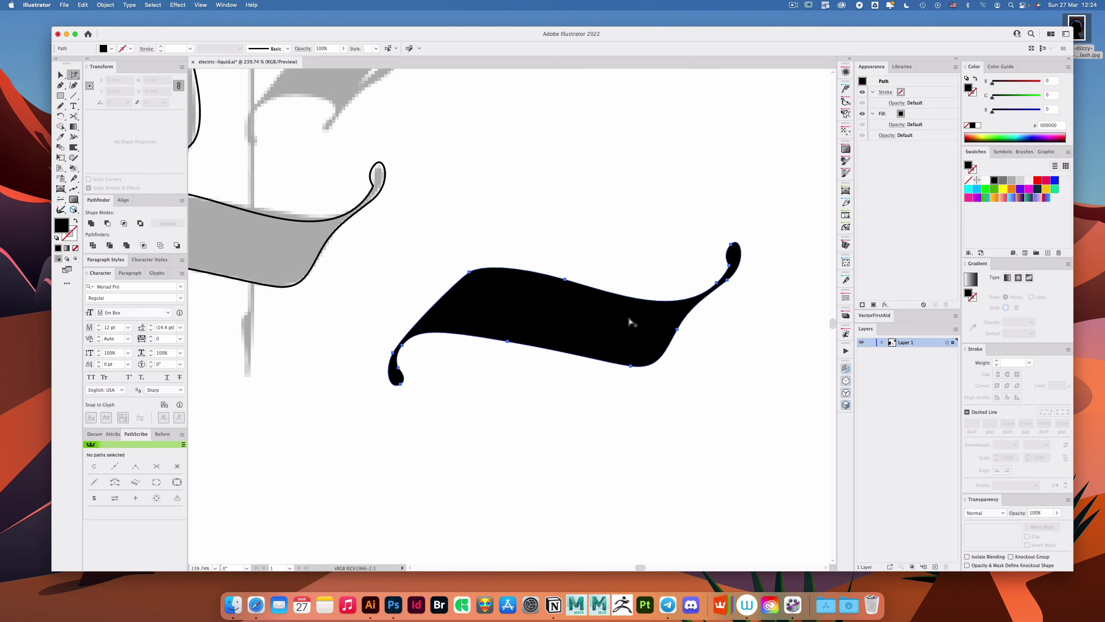
Step: Delete the black copy of the base stroke beside the initial
key("Delete")
scroll(633, 236, "left", 10)
scroll(633, 236, "up", 3)
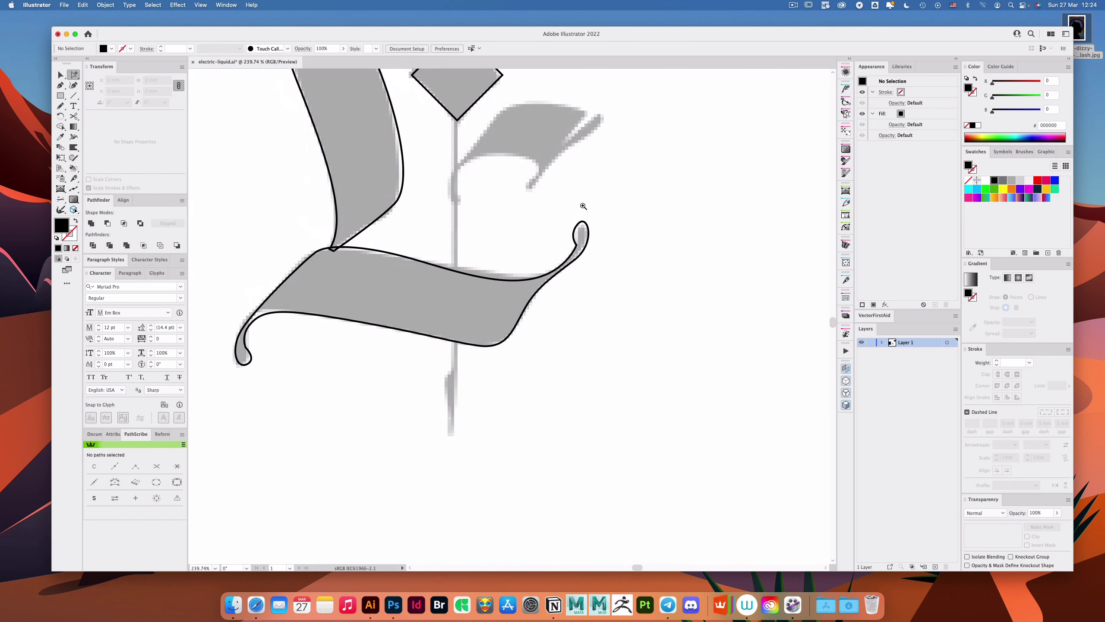
Step: Slim the neck of the base stroke's right terminal by repositioning the anchor points and handles along its lower edge
left_click_drag(583, 206, 674, 236)
left_click(586, 298)
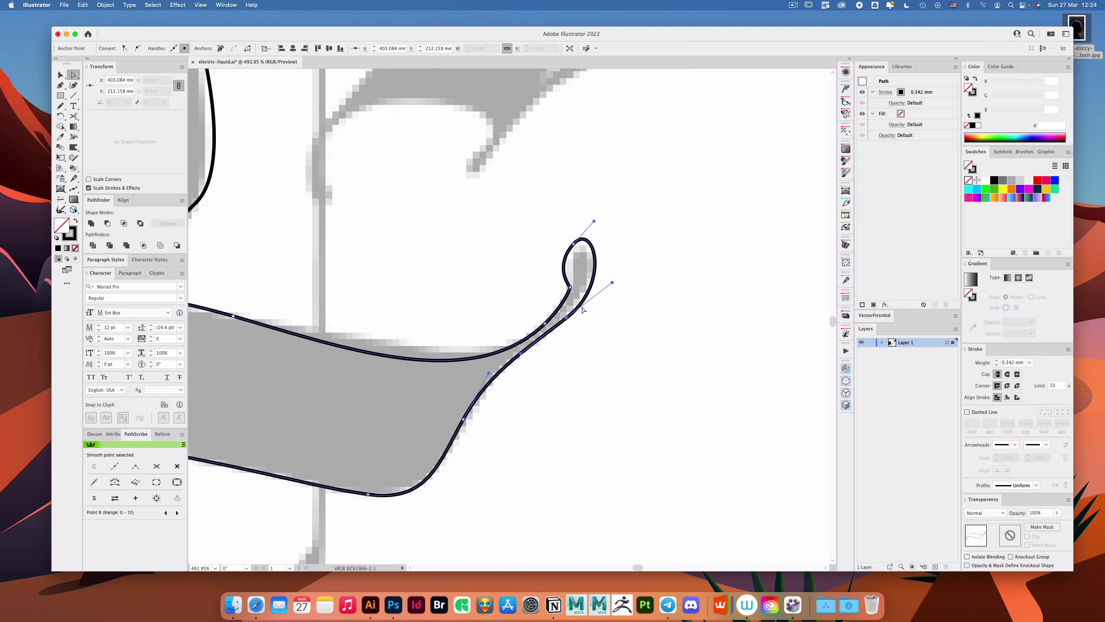
left_click_drag(567, 321, 513, 360)
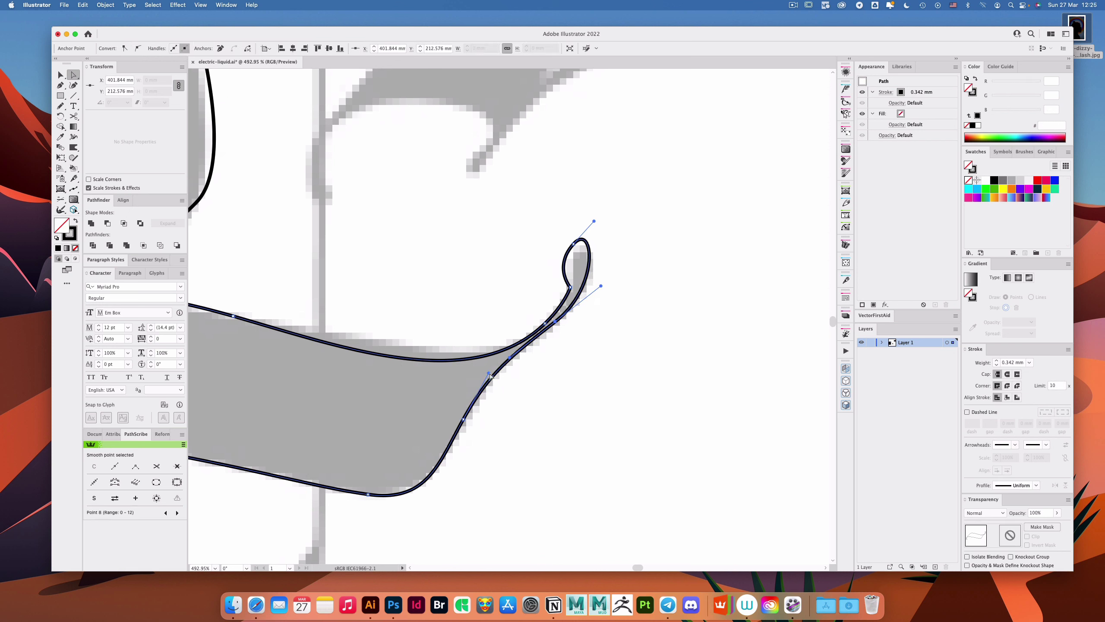
left_click_drag(466, 421, 486, 386)
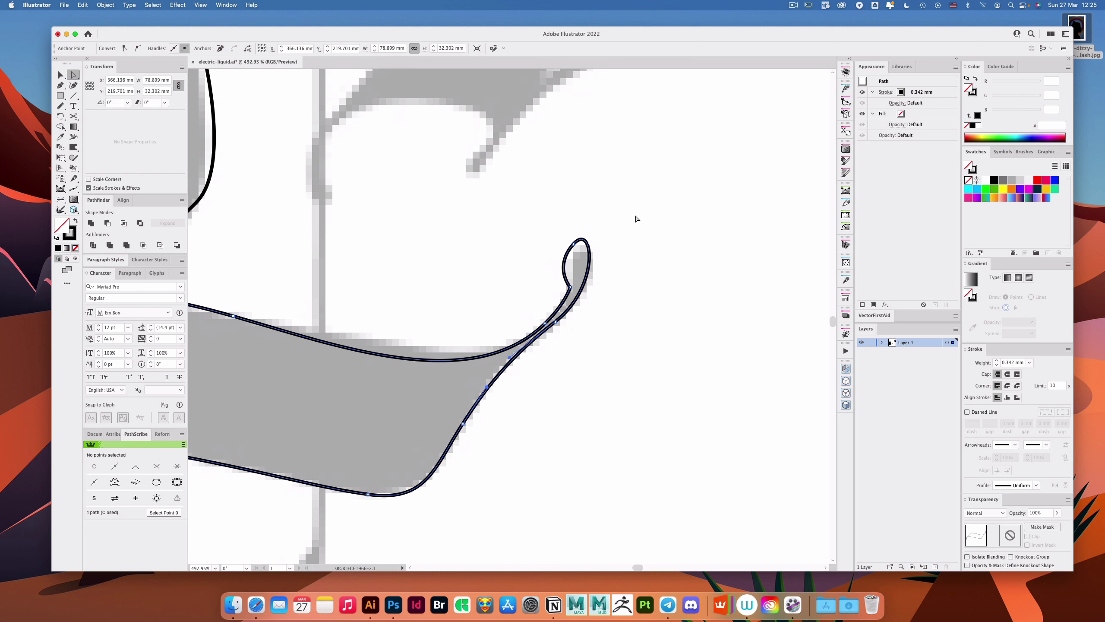
left_click_drag(602, 286, 614, 261)
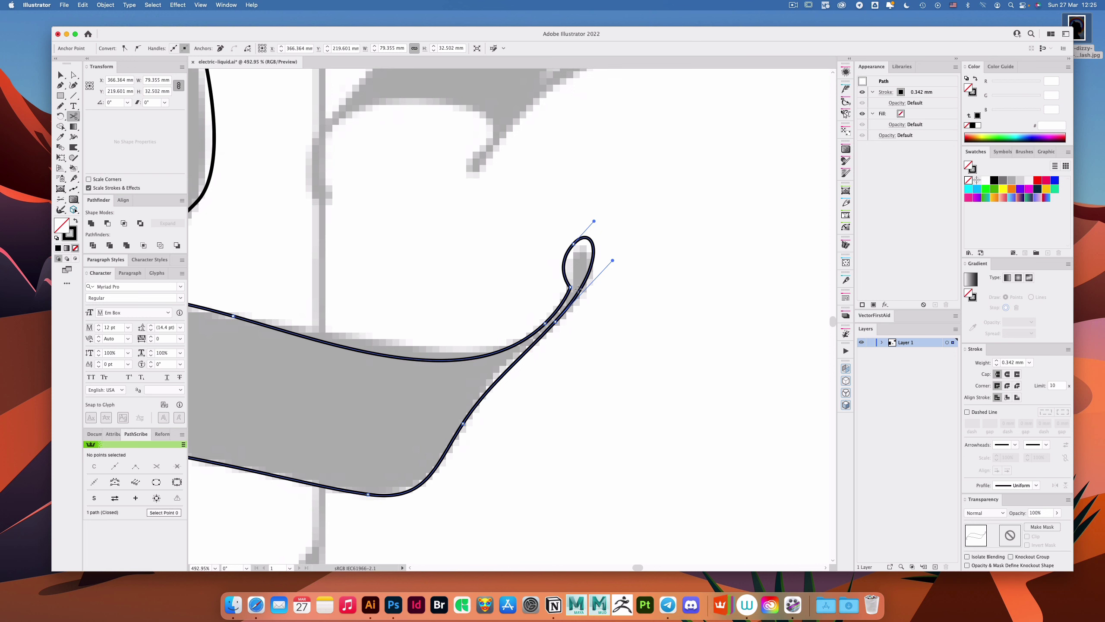
Step: Cut the base stroke's path on both sides of the right terminal's loop and delete the loop
left_click(579, 290)
left_click(570, 288)
key("a")
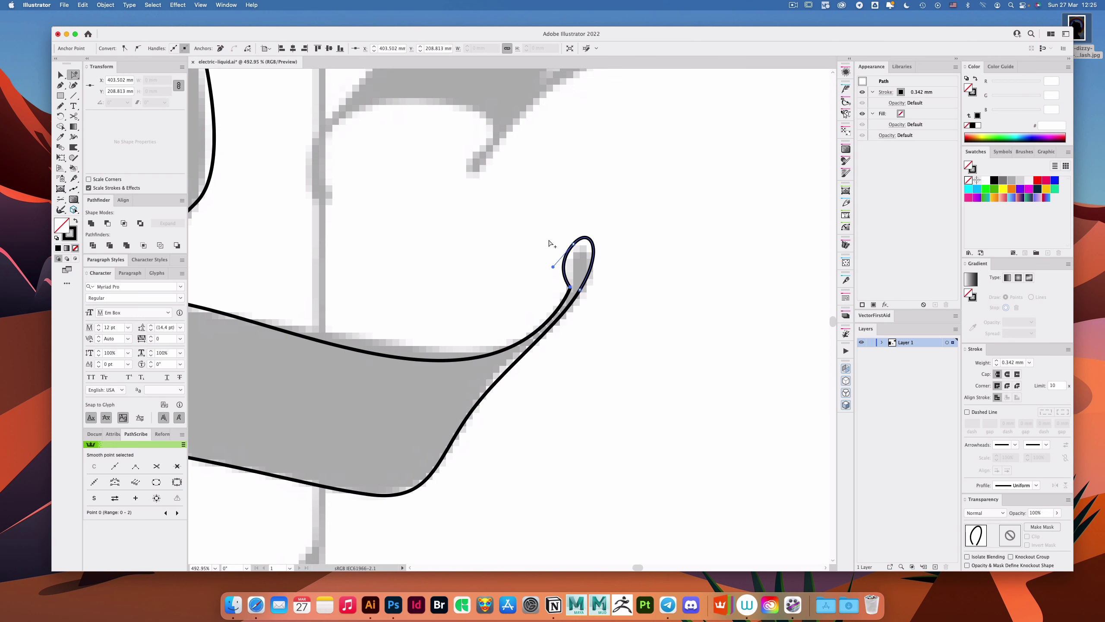
key("Delete")
key("Delete")
Step: Tidy the open path ends at the base stroke's right tip and join them with a straight segment
left_click_drag(645, 268, 640, 249)
scroll(641, 249, "up", 5)
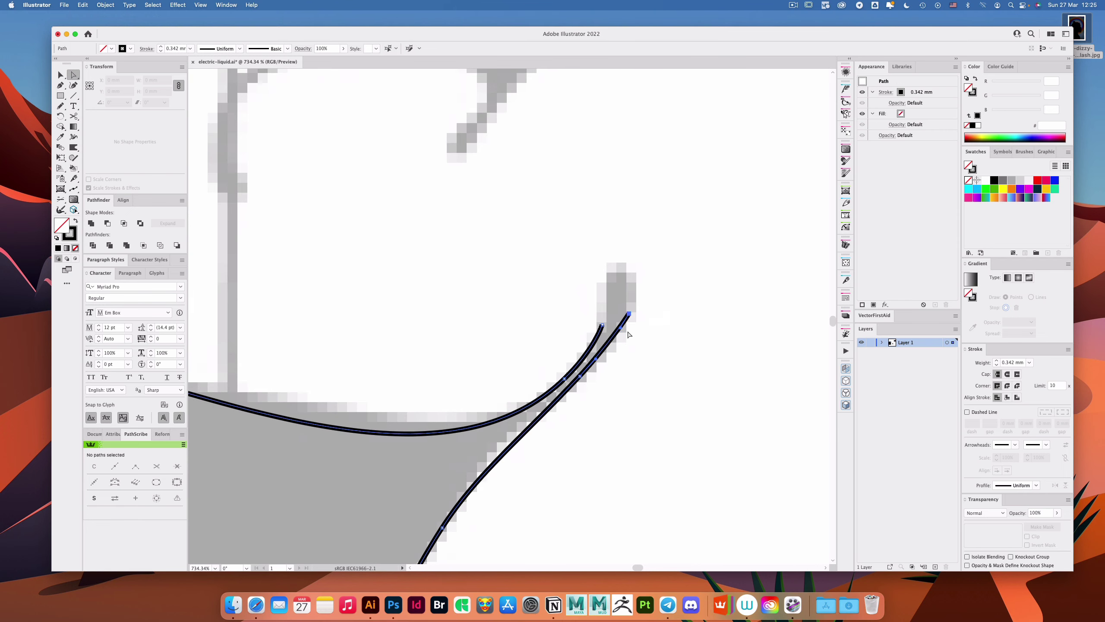
left_click(624, 324)
left_click_drag(620, 319, 603, 344)
left_click_drag(573, 286, 671, 272)
key("super+j")
left_click(664, 279)
Step: Refine the anchor points along the lower edge of the neck leading to the base stroke's right tip
scroll(713, 286, "down", 5)
scroll(665, 265, "up", 4)
left_click_drag(595, 336, 621, 290)
scroll(621, 291, "up", 1)
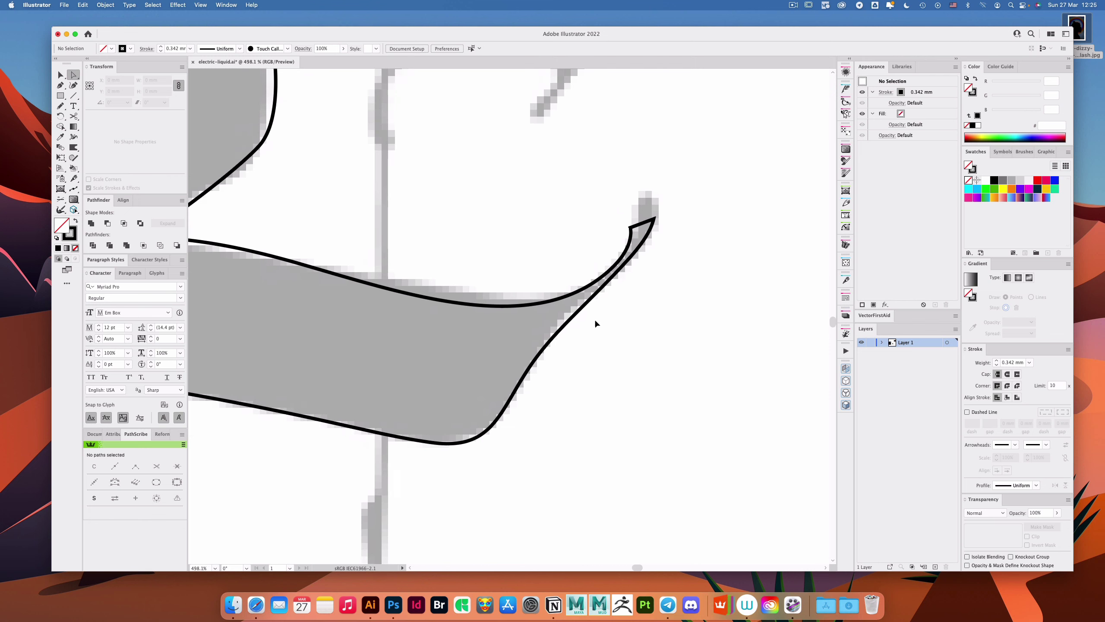
left_click(579, 313)
left_click(620, 269)
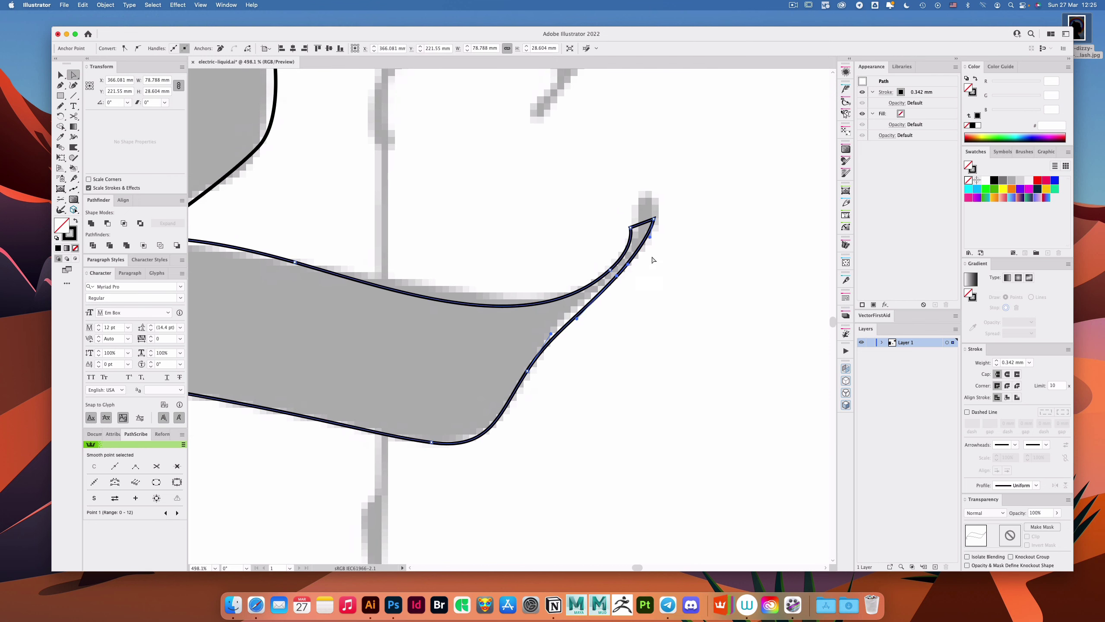
scroll(622, 274, "up", 2)
left_click_drag(624, 274, 642, 264)
left_click(705, 260)
Step: Turn the straight closing end of the base stroke's right tip into a small rounded cap
left_click_drag(710, 264, 571, 238)
left_click_drag(717, 241, 642, 280)
scroll(606, 251, "up", 1)
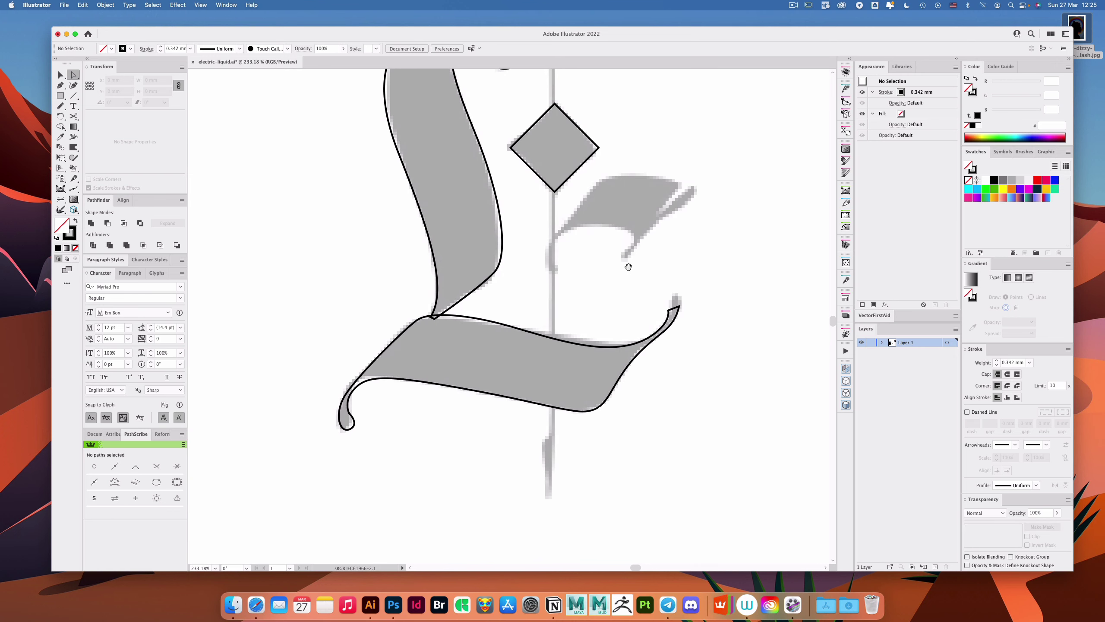
left_click_drag(685, 286, 792, 290)
left_click_drag(697, 316, 643, 354)
left_click(726, 299)
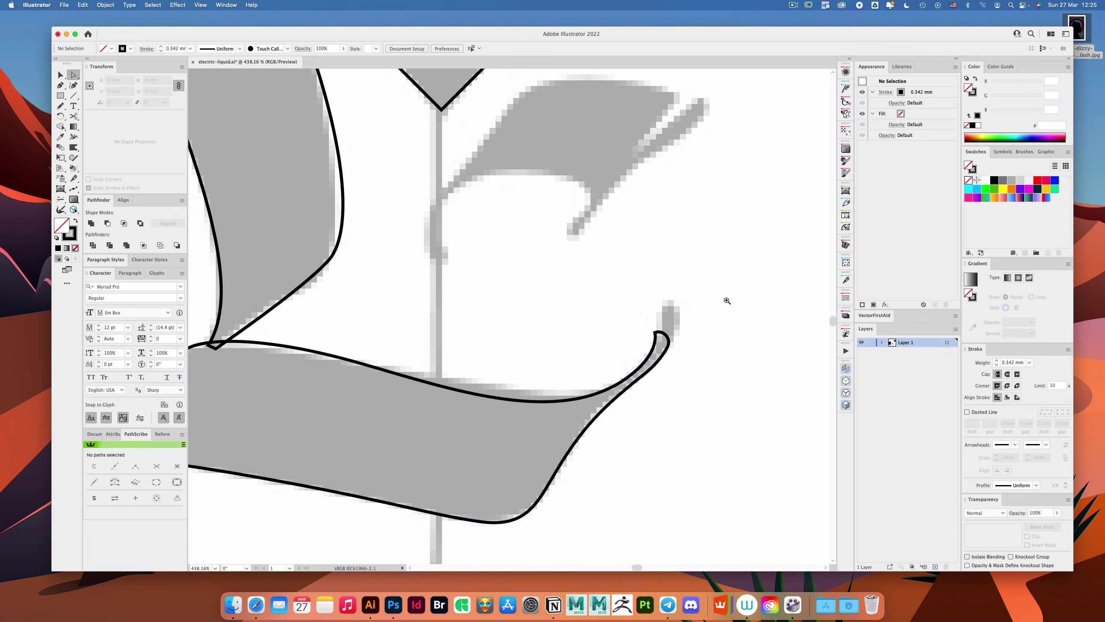
scroll(696, 257, "down", 5)
scroll(637, 247, "up", 5)
scroll(627, 304, "up", 1)
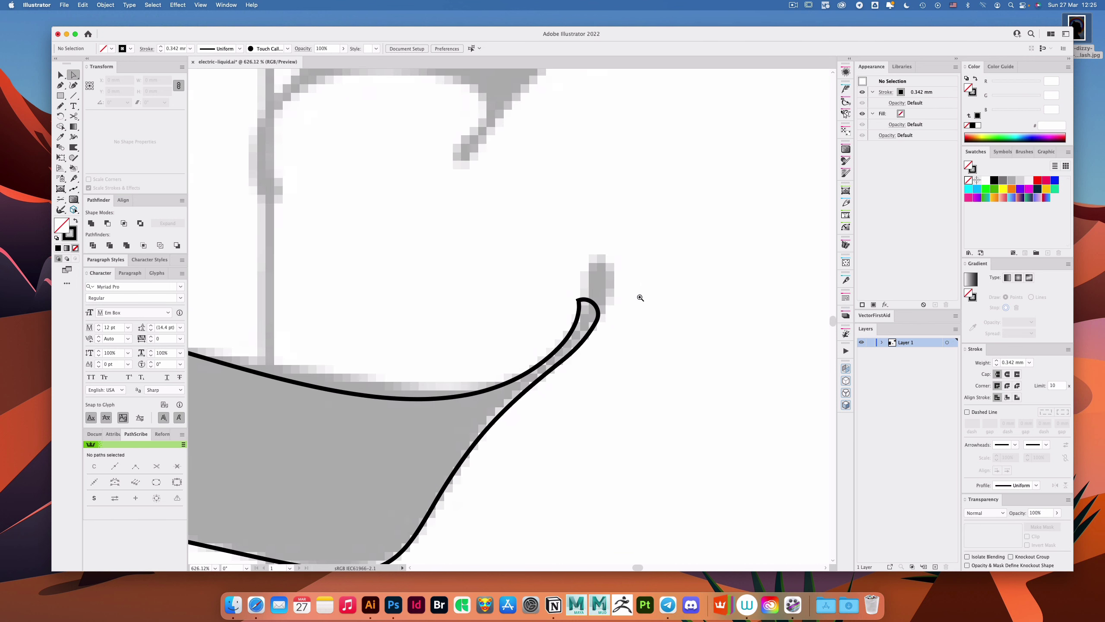
Step: Extend the right tip upward along the sketch and widen its outer curve by moving the cap's anchor points
left_click_drag(613, 343, 617, 299)
left_click(636, 316)
left_click_drag(599, 358, 606, 323)
left_click(610, 309)
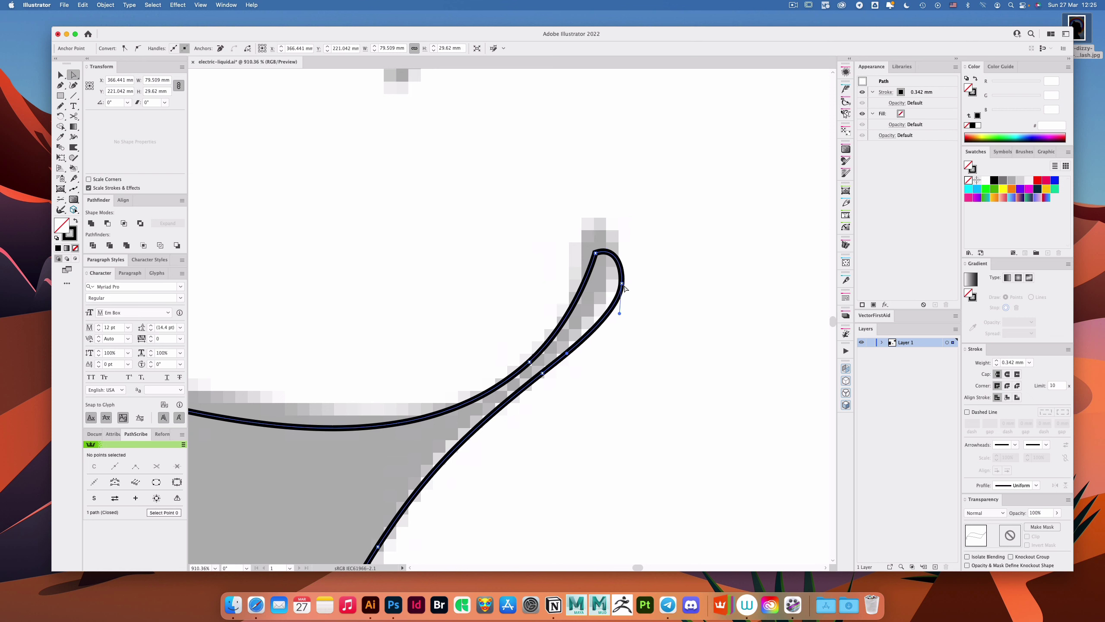
left_click_drag(622, 283, 628, 282)
scroll(643, 263, "up", 2)
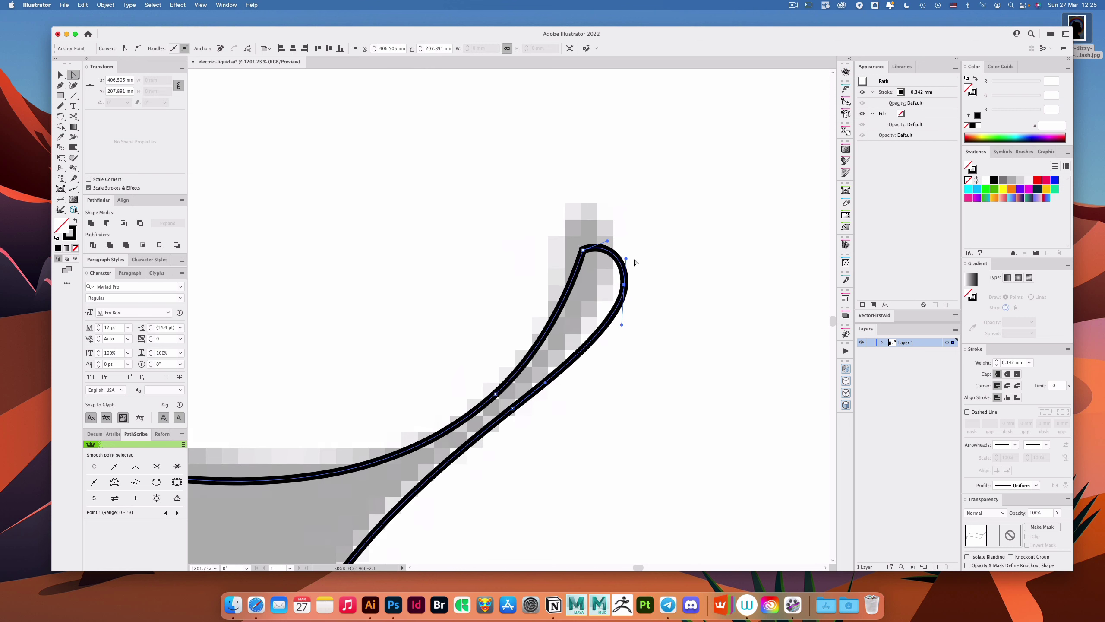
left_click(657, 289)
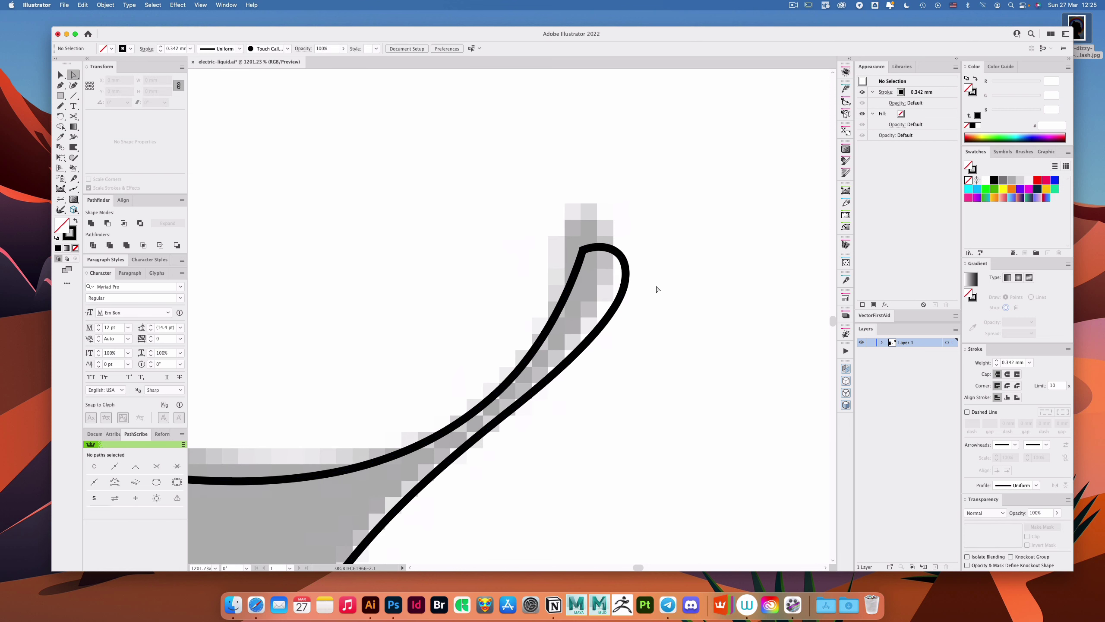
Step: Reshape the right tip's inner edge and top curve by adjusting the segment and handles around its corner point
left_click(564, 291)
left_click_drag(559, 336, 590, 309)
left_click(654, 269)
mouse_move(584, 250)
left_mouse_down()
mouse_move(561, 250)
mouse_move(581, 240)
left_mouse_up()
key("minus")
left_click(582, 240)
key("a")
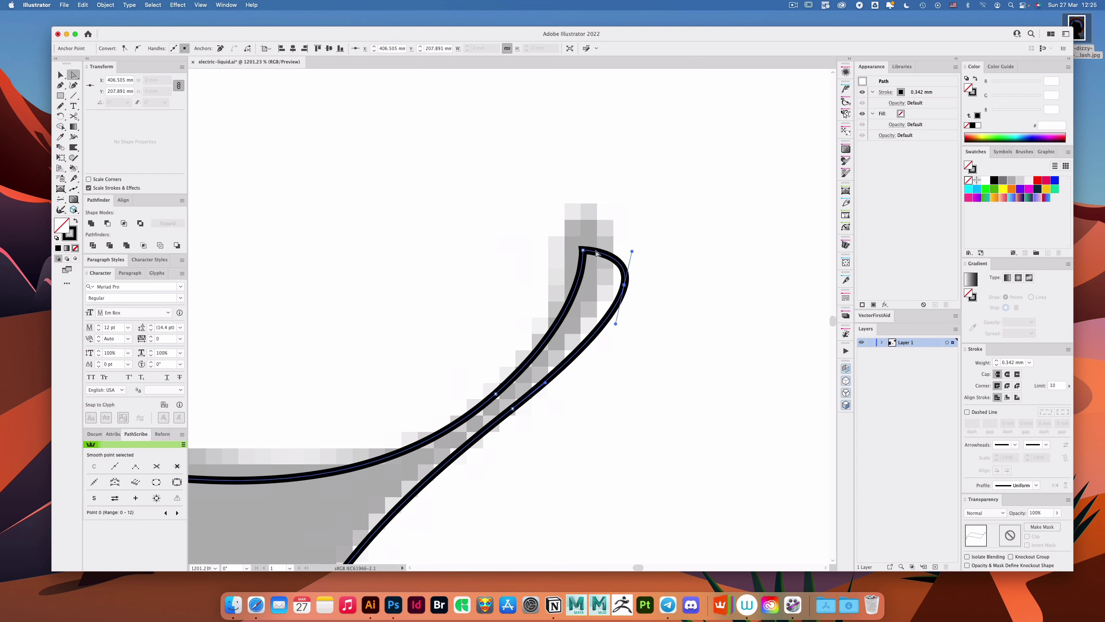
left_click_drag(603, 234, 640, 252)
left_click(652, 300)
Step: Paste a copy of the revised base stroke into the empty area beside the initial with a black fill and no stroke
left_click_drag(705, 279, 581, 246)
left_click_drag(705, 284, 592, 257)
key("v")
left_click(602, 263)
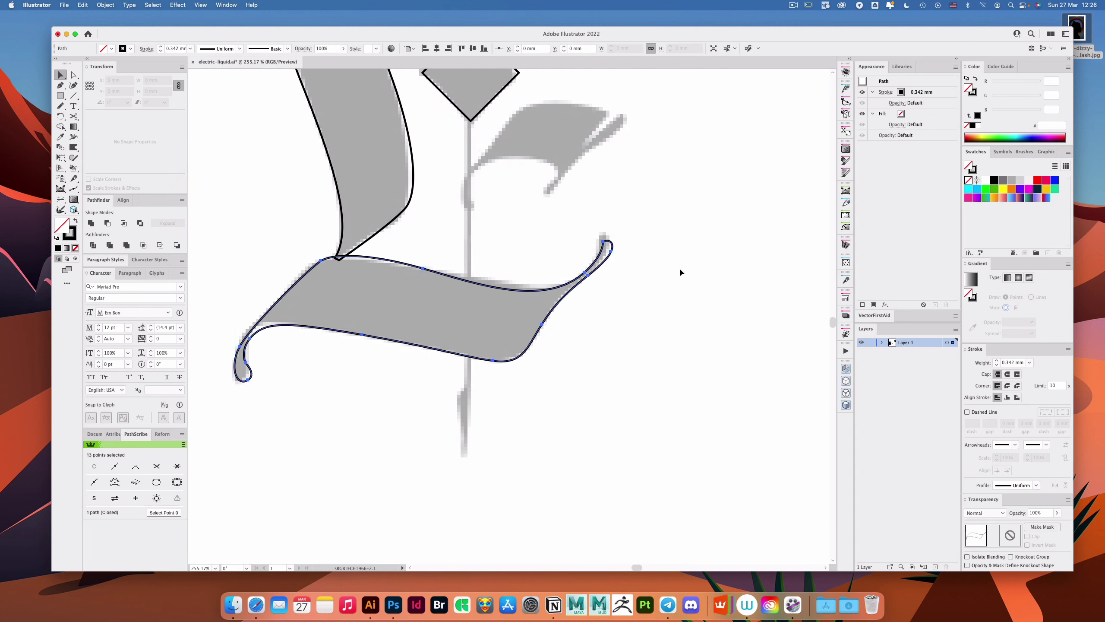
key("super+c")
left_click_drag(682, 262, 466, 248)
key("super+v")
key("shift+x")
left_click(603, 238)
left_click_drag(570, 323, 617, 340)
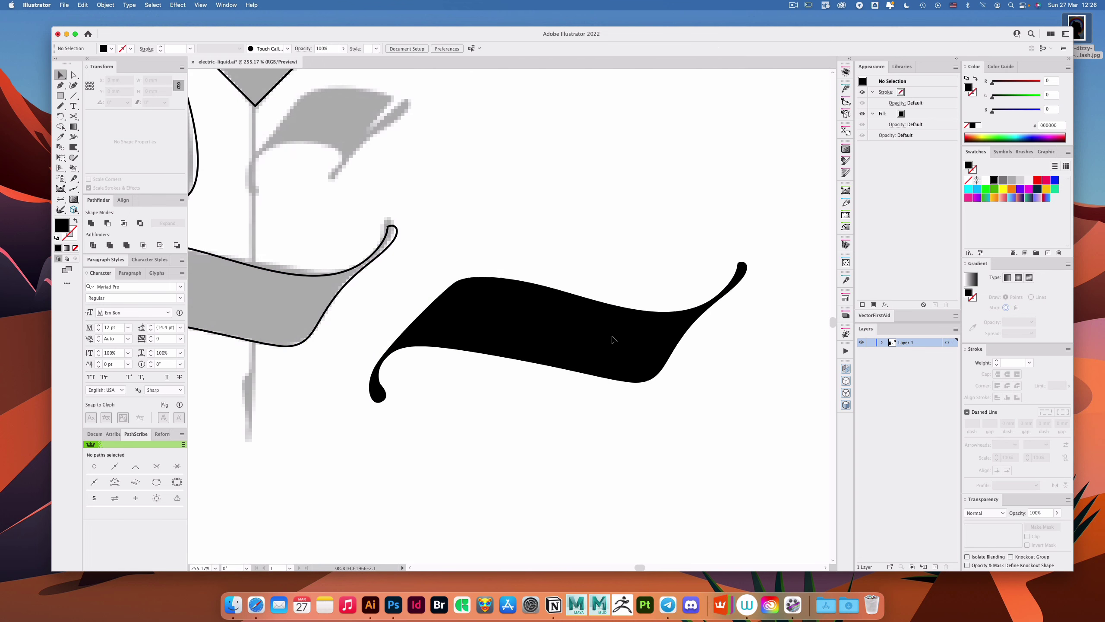
left_click(727, 213)
left_click_drag(768, 255, 699, 247)
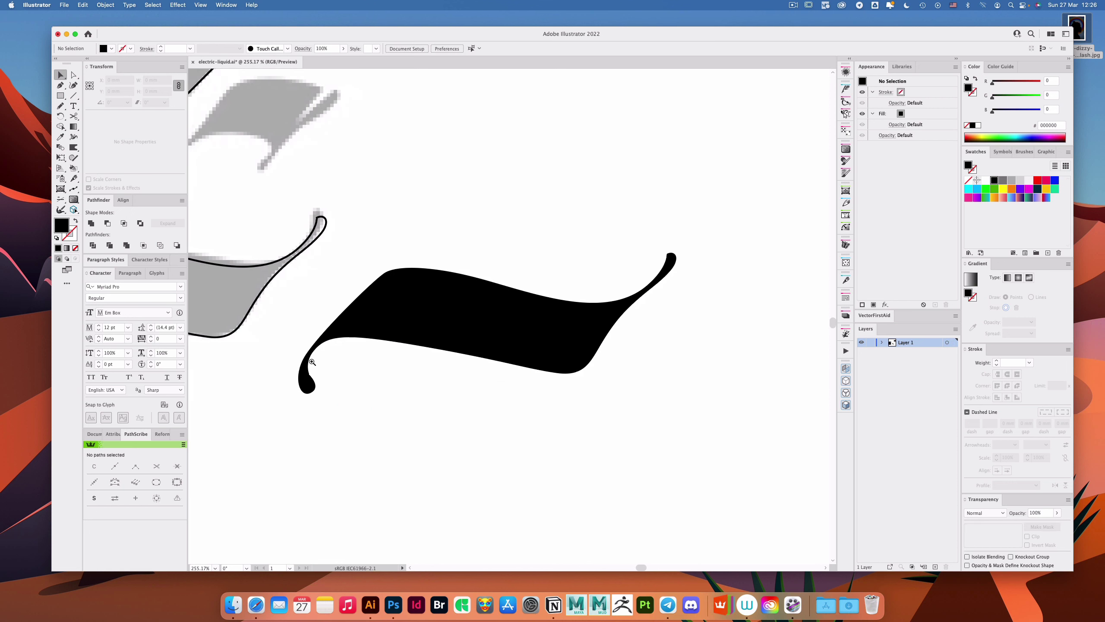
Step: Reshape the black copy's left teardrop terminal into a fuller bulb by moving its bottom anchor point and outer curve
left_click_drag(312, 362, 446, 343)
key("a")
left_click(437, 378)
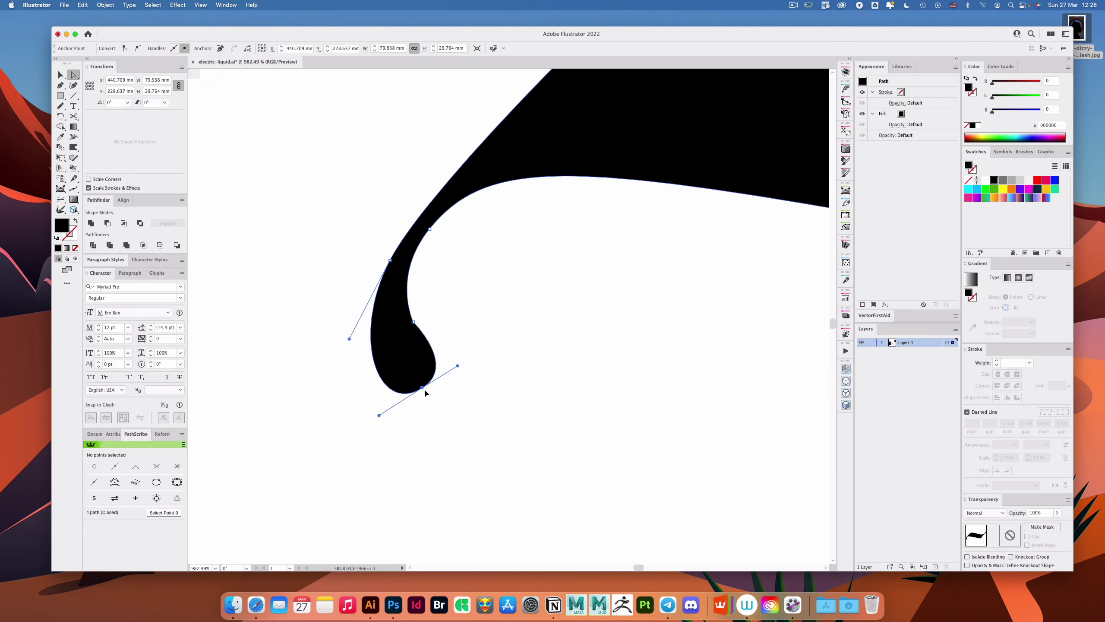
mouse_move(425, 393)
left_mouse_down()
mouse_move(436, 348)
mouse_move(461, 351)
mouse_move(429, 386)
left_mouse_up()
key("super+z")
left_click(432, 343)
left_click(548, 310)
left_click(439, 371)
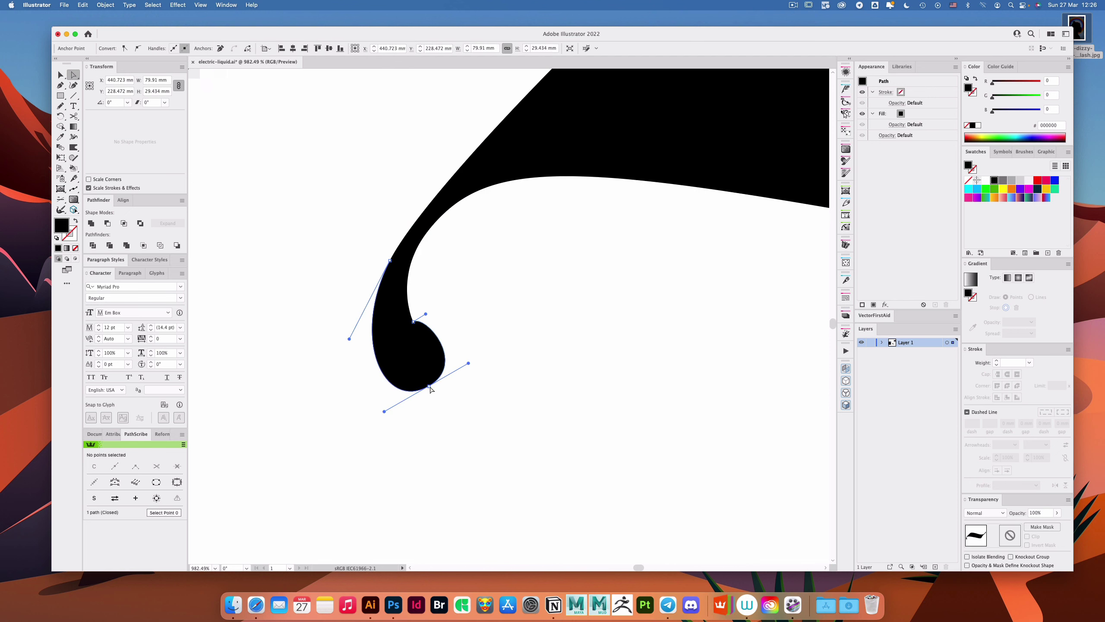
Step: Fine-tune the roundness of the left bulb's outer curve between its inner notch and bottom anchor point
scroll(429, 314, "up", 1)
left_click_drag(428, 315, 431, 317)
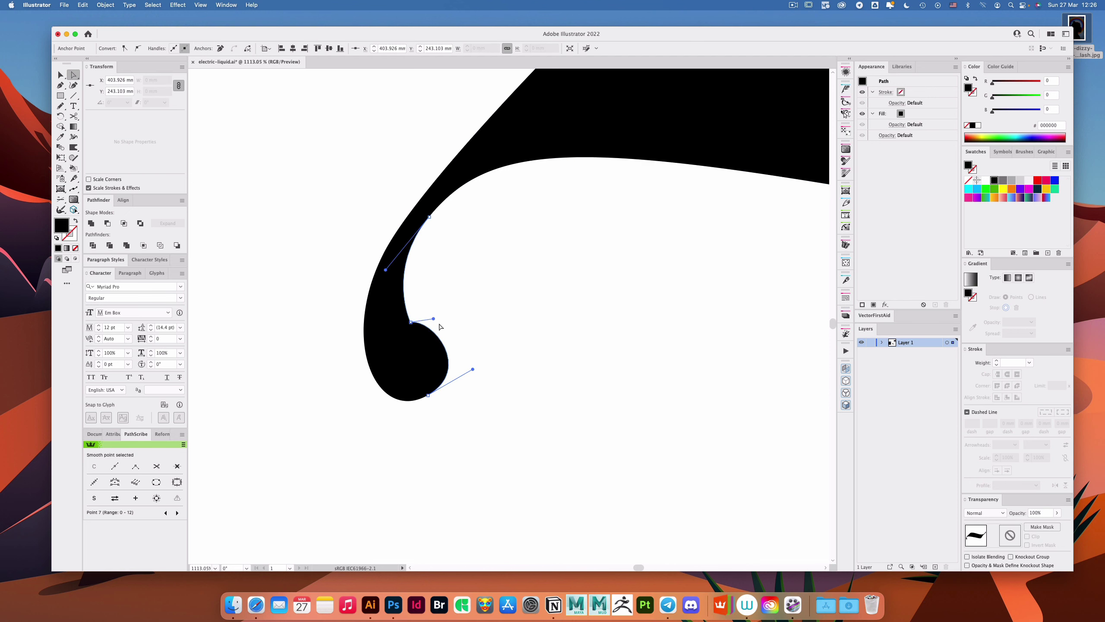
left_click(441, 327)
left_click(391, 378)
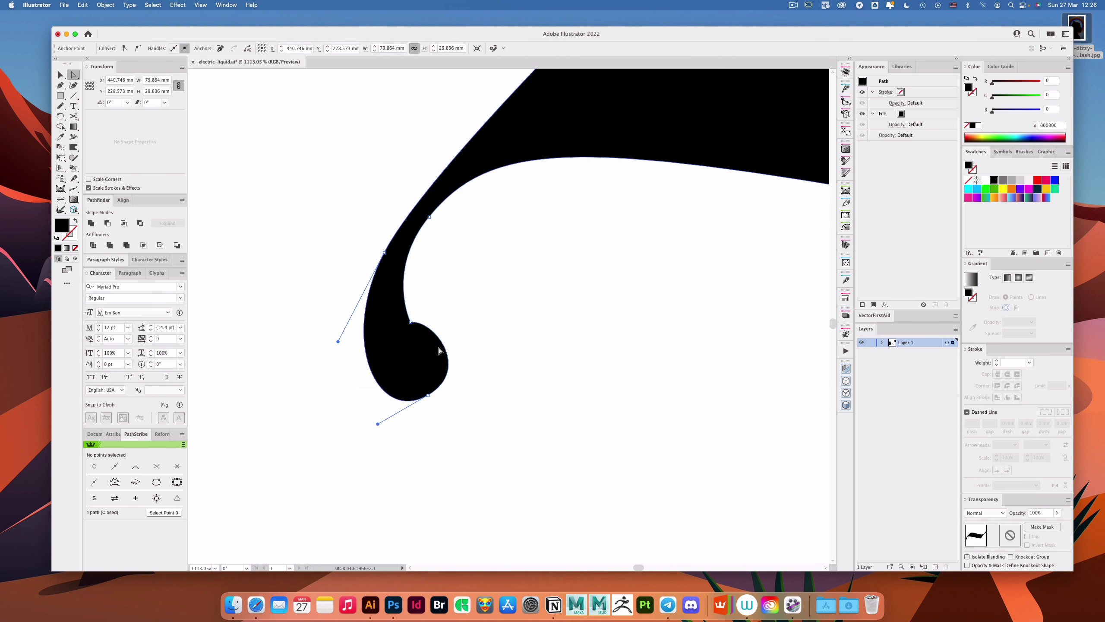
left_click_drag(439, 350, 457, 347)
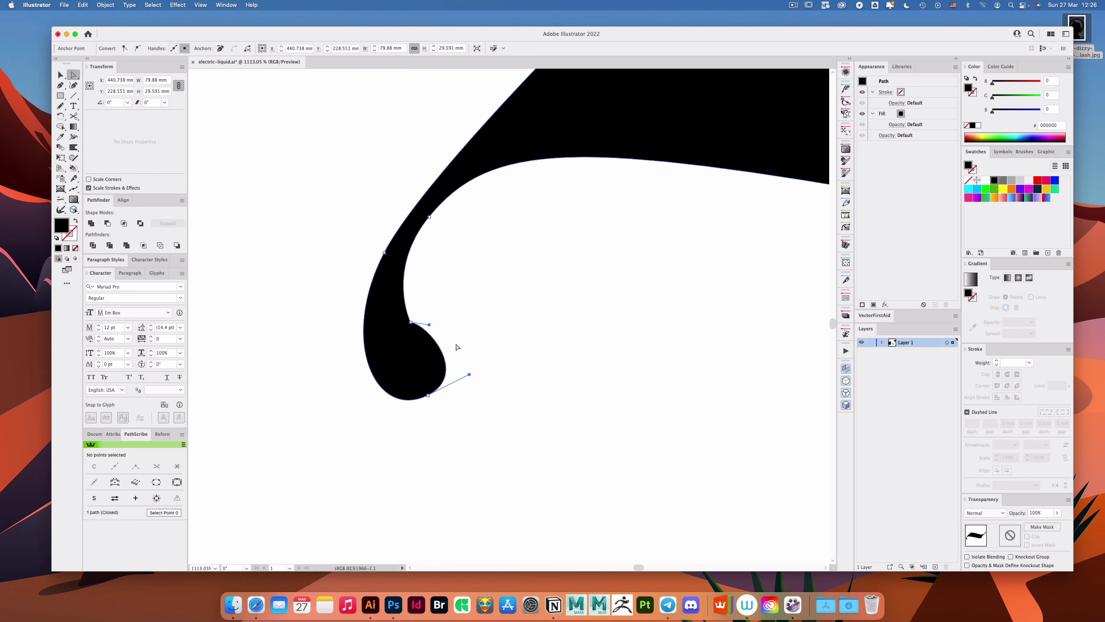
left_click(456, 347)
Step: Soften the notch where the neck meets the left bulb by bending the inner curve and adjusting the corner point's handles
left_click(414, 317)
scroll(418, 320, "up", 3)
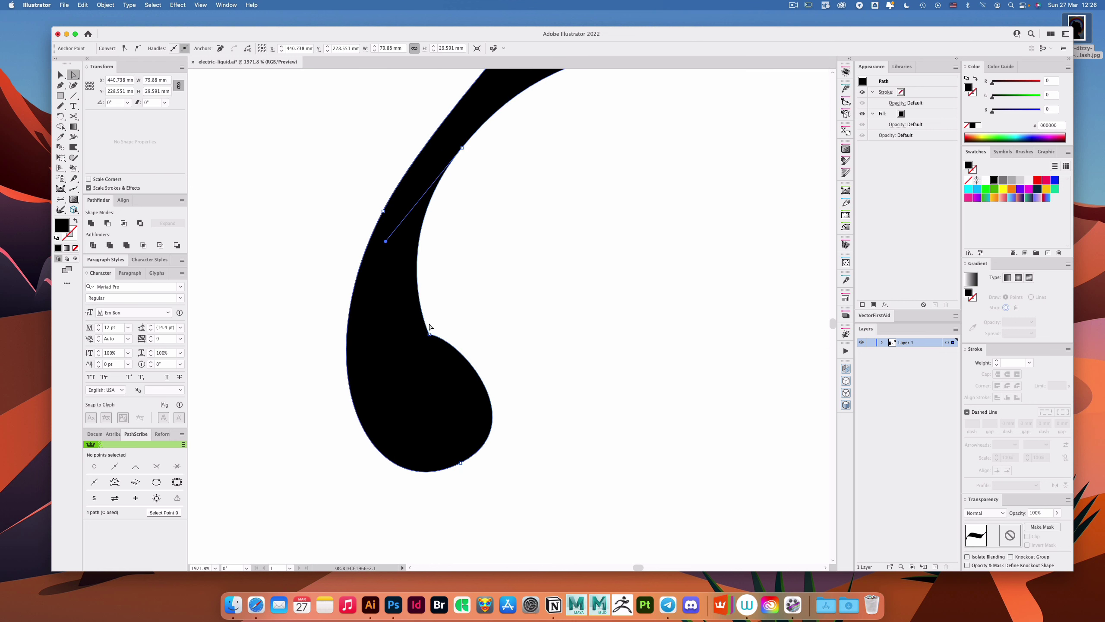
left_click_drag(422, 324, 408, 327)
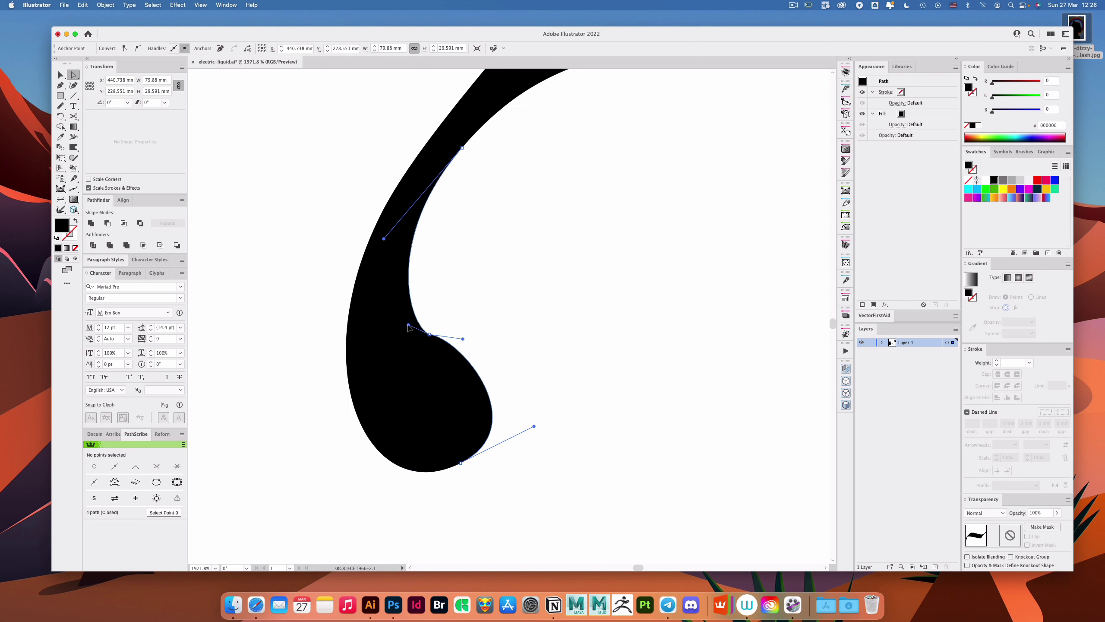
left_click(429, 334)
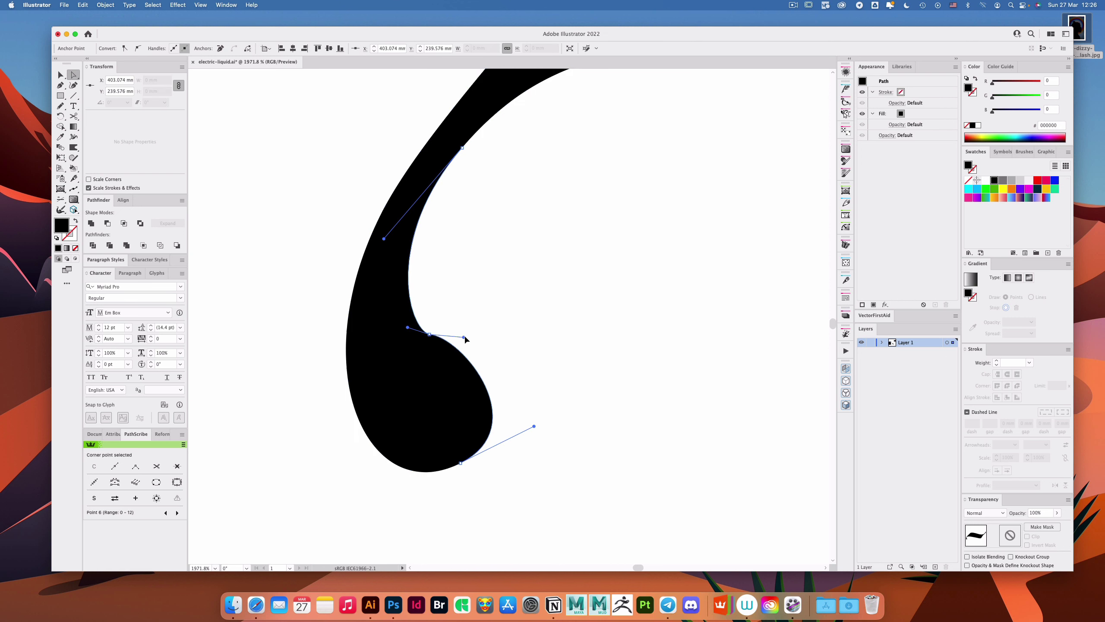
left_click(602, 309)
left_click_drag(602, 309, 528, 296)
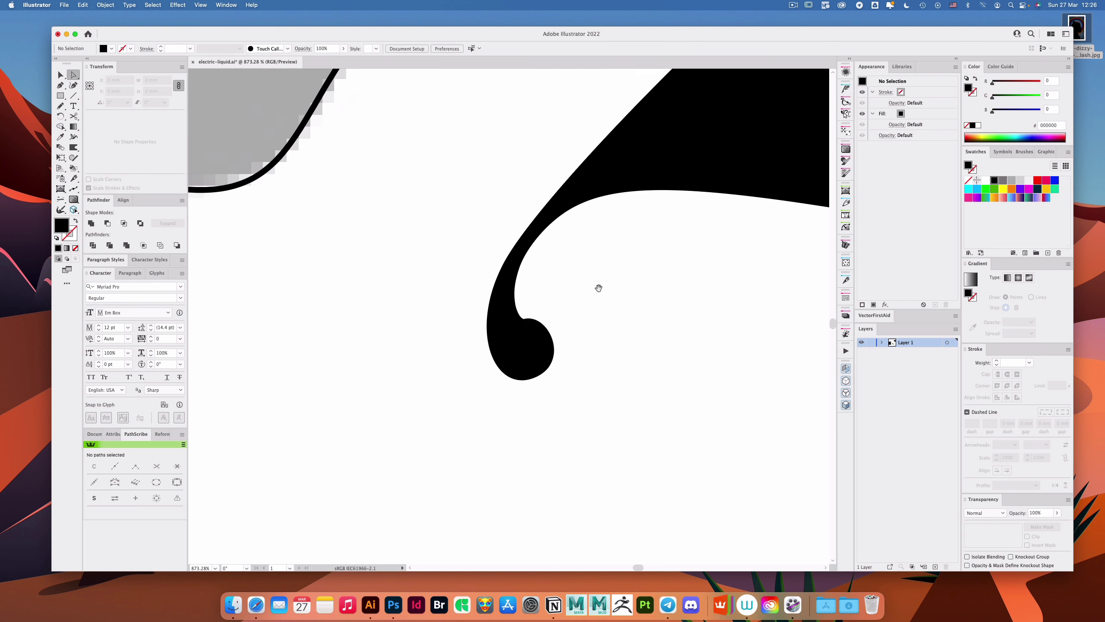
left_click_drag(598, 287, 475, 279)
left_click_drag(592, 291, 514, 292)
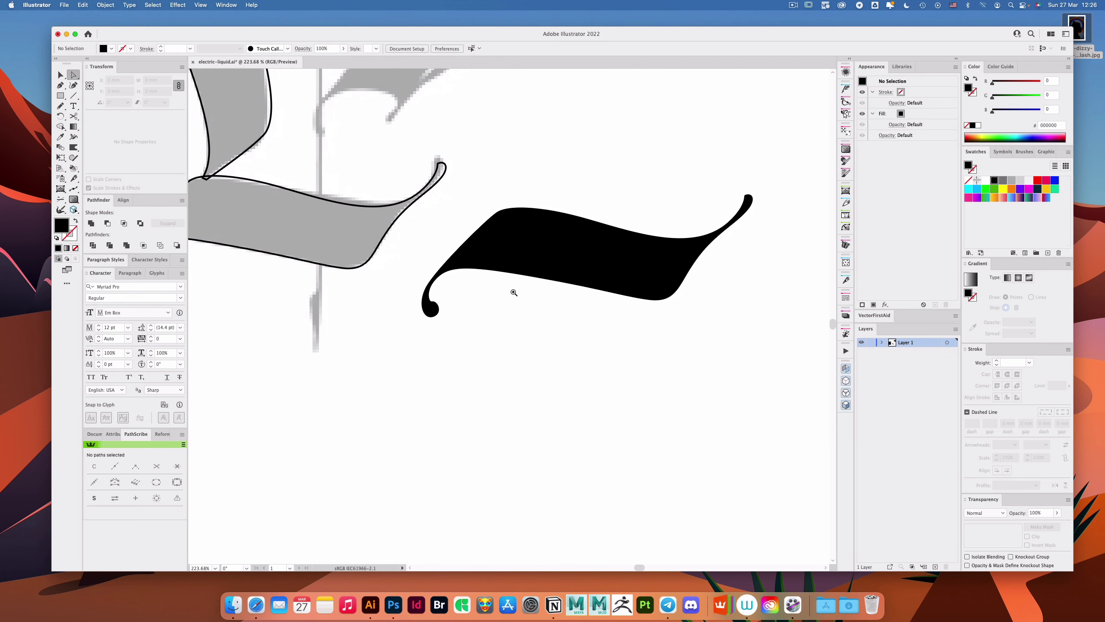
left_click_drag(605, 227, 573, 254)
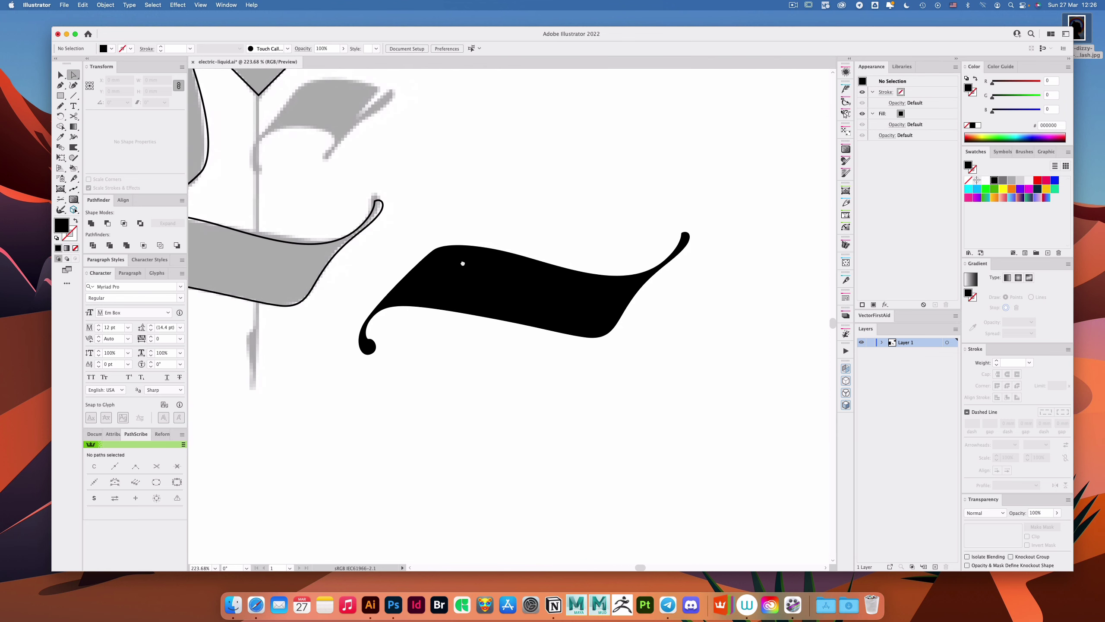
Step: Replace the outlined base stroke with the refined black shape, placed over the grey sketch at the foot of the initial
key("v")
left_click_drag(463, 264, 437, 312)
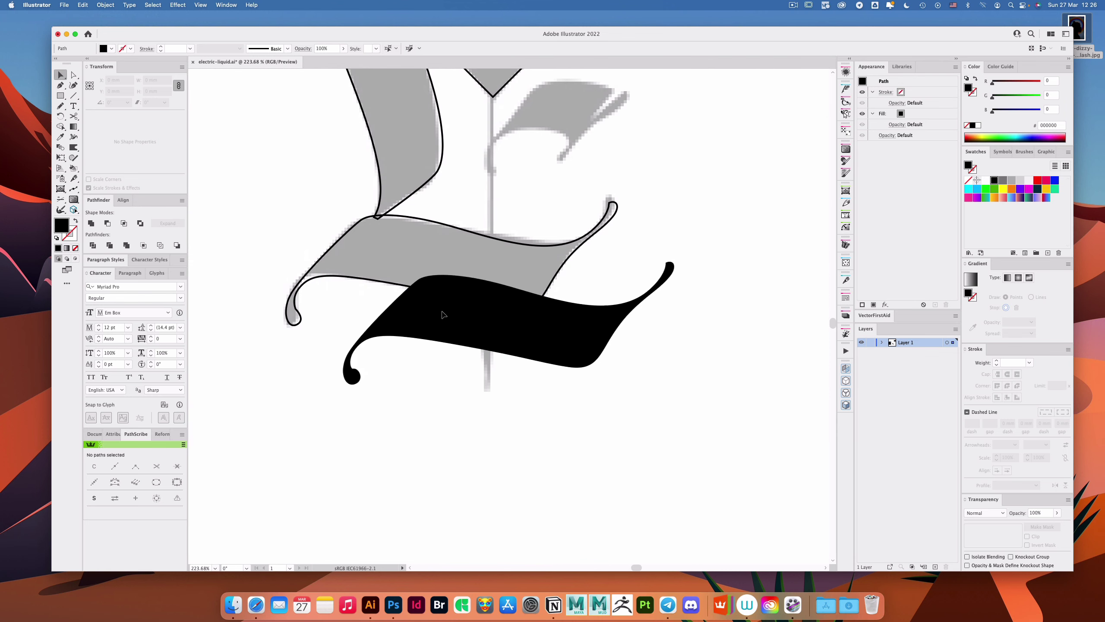
left_click(541, 299)
key("a")
left_click_drag(542, 299, 450, 229)
key("Delete")
left_click(482, 302)
key("Delete")
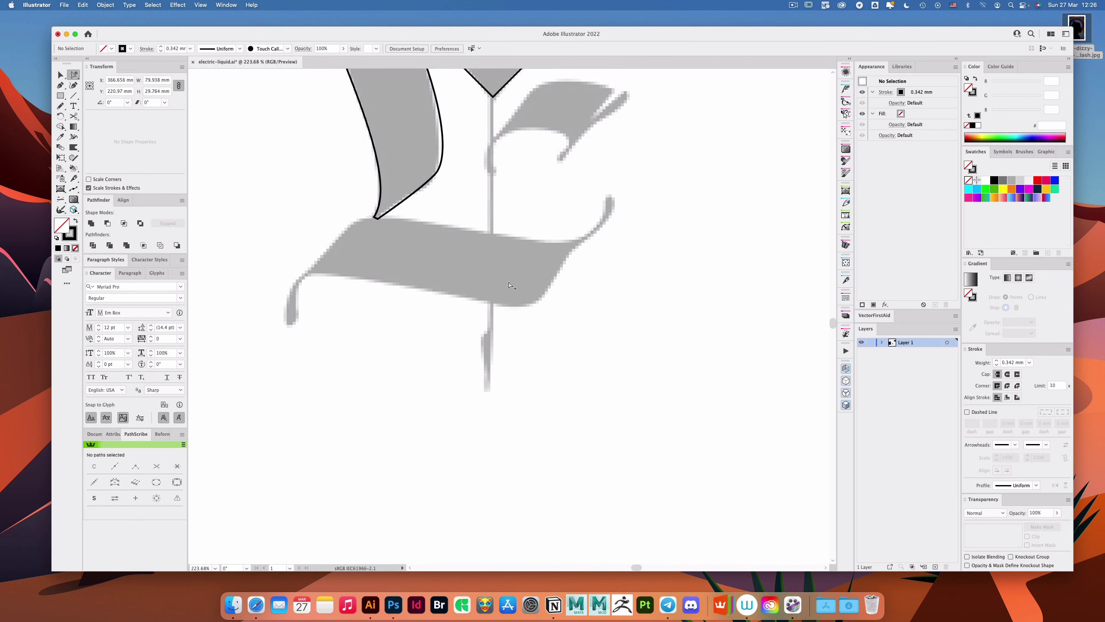
key("super+f")
left_click(665, 206)
left_click_drag(550, 178, 596, 261)
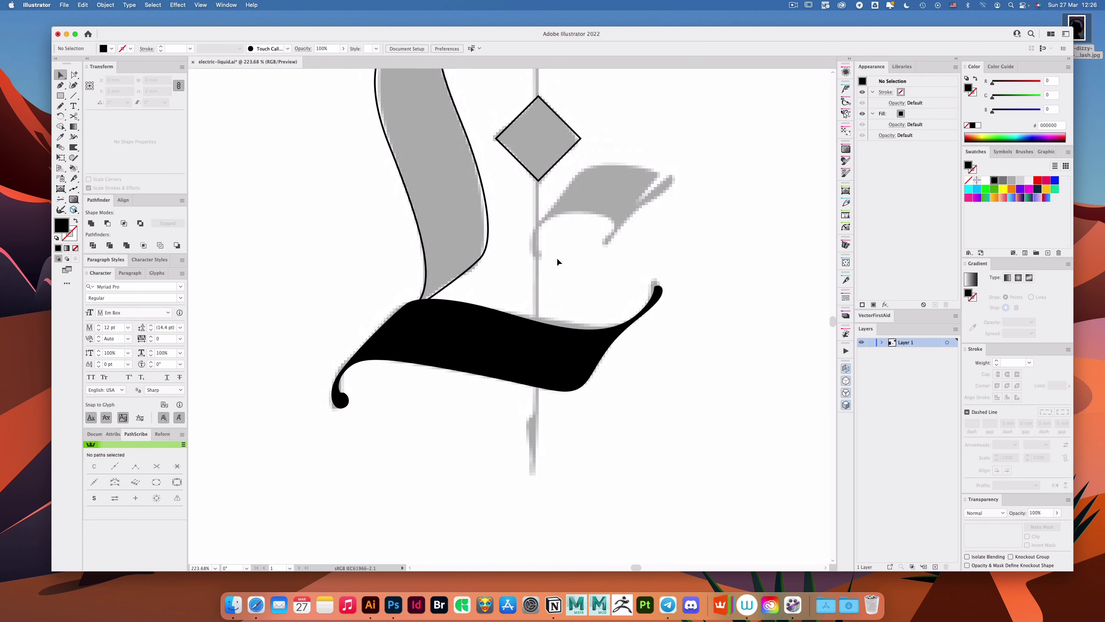
Step: Draw a thin black vertical bar, about 1.7 mm wide and 131.5 mm tall, over the sketch's grey centre line
left_click_drag(628, 179, 591, 279)
left_click_drag(591, 279, 554, 257)
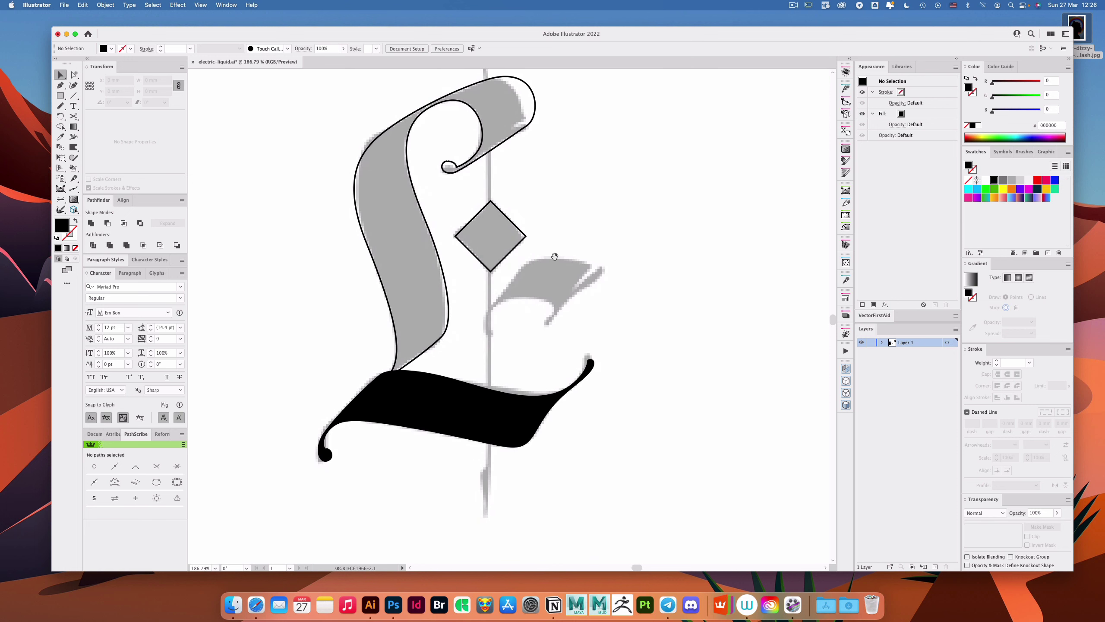
scroll(568, 254, "down", 2)
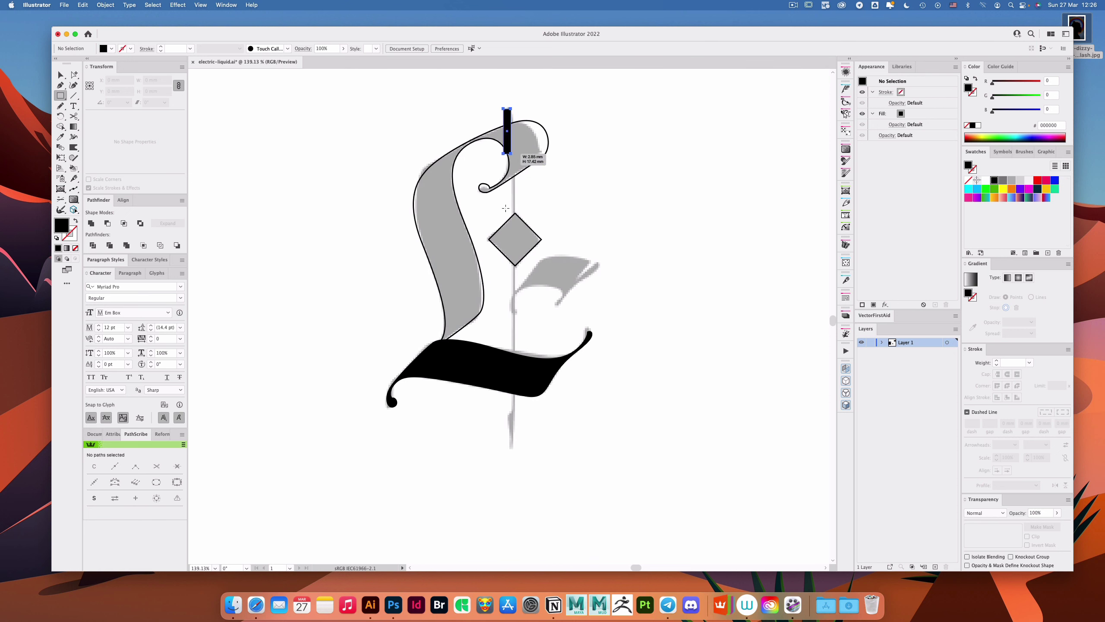
left_click_drag(506, 208, 513, 449)
key("a")
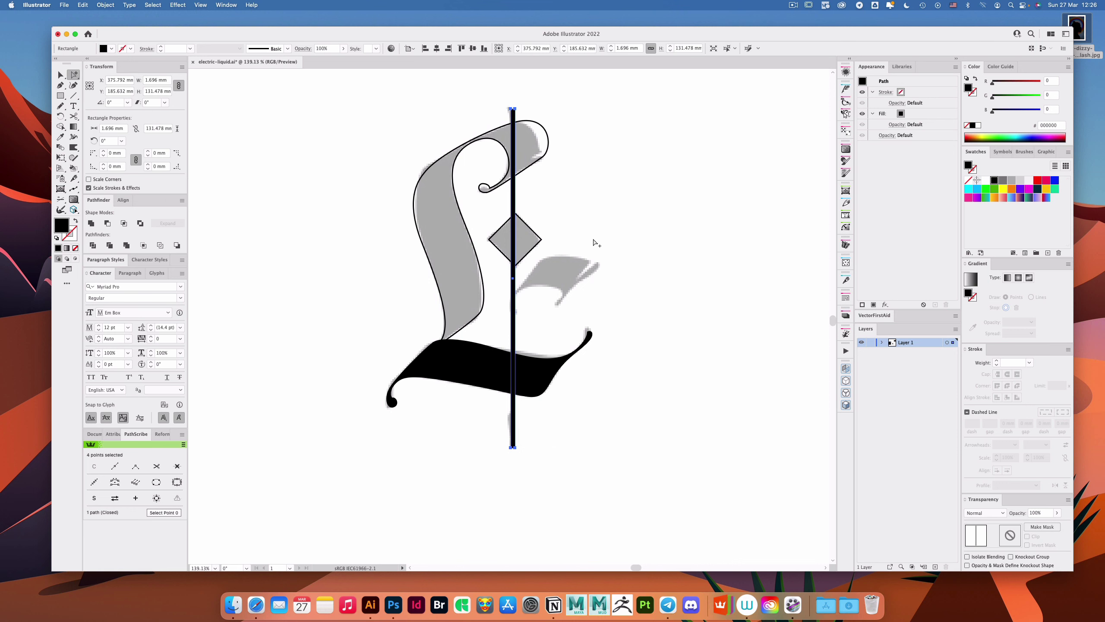
Step: Align the diamond and the vertical bar with each other on their horizontal centres
key("v")
left_click(531, 253, "shift")
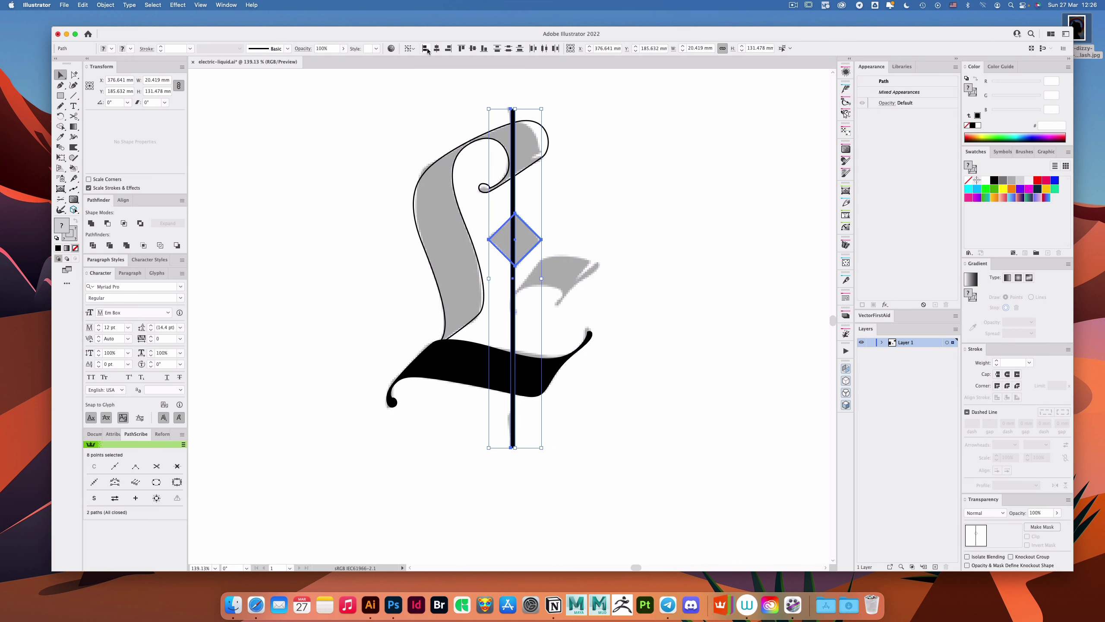
left_click(437, 49)
left_click(645, 258)
Step: Swap fill and stroke on the diamond and the initial's large upper stroke so both are solid black
left_click_drag(598, 253, 618, 249)
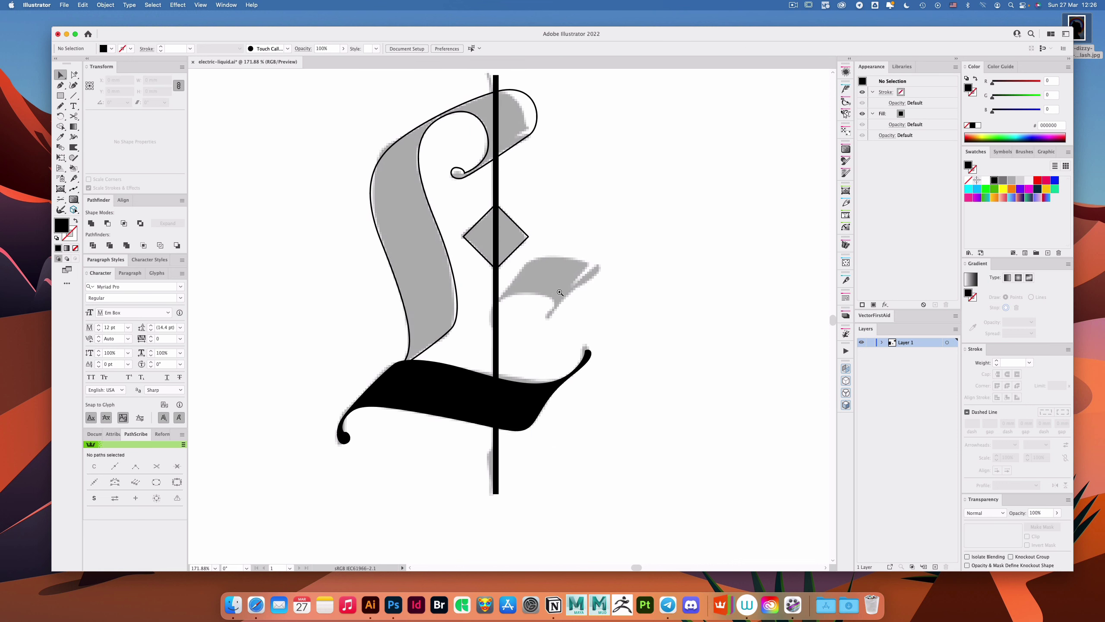
left_click_drag(560, 293, 587, 277)
left_click(512, 217)
key("shift+x")
left_click(408, 261)
key("shift+x")
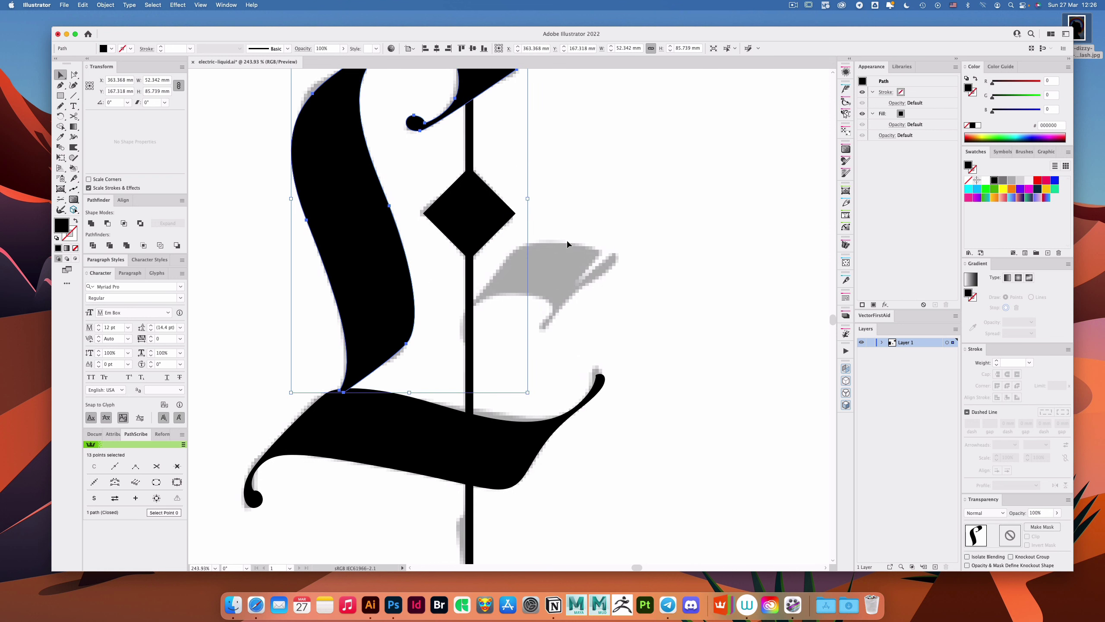
left_click(558, 181)
Step: Trace the grey petal beside the vertical bar as a closed curved path with a black outline and no fill
mouse_move(552, 150)
left_mouse_down()
mouse_move(574, 261)
mouse_move(534, 249)
left_mouse_up()
left_click_drag(590, 240, 552, 151)
left_click_drag(521, 260, 549, 245)
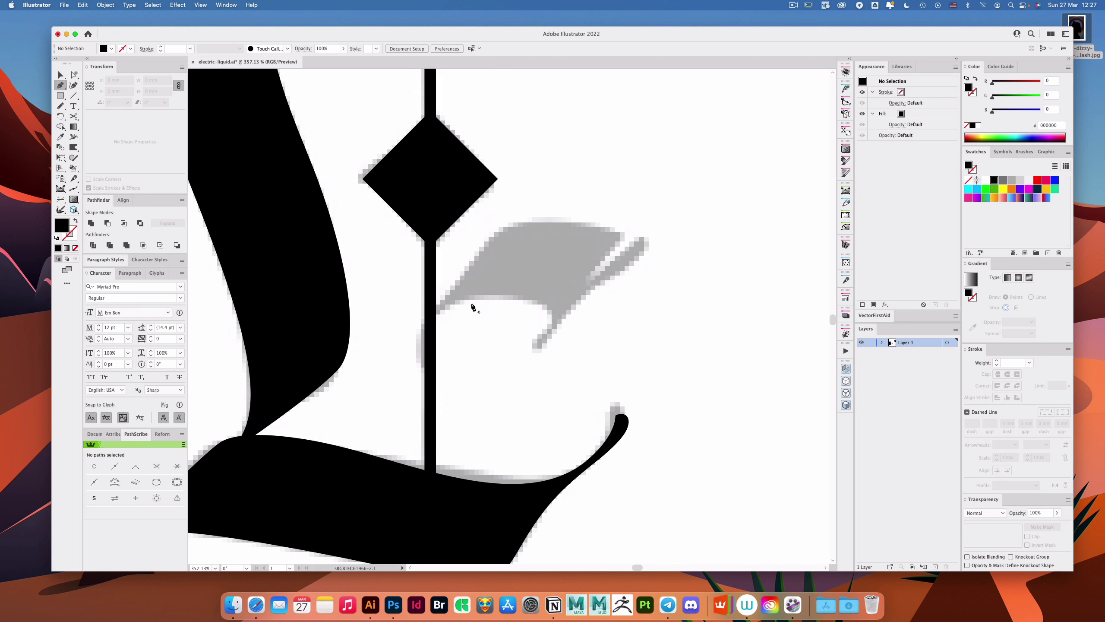
key("shift+x")
left_click(431, 278)
left_click(430, 319)
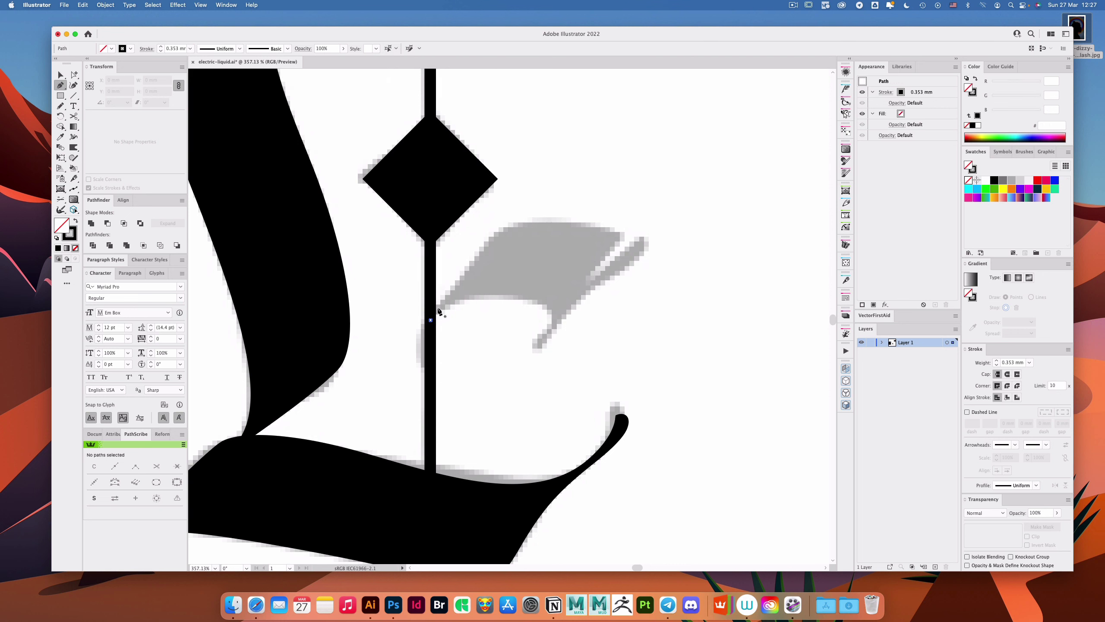
left_click_drag(543, 210, 542, 209)
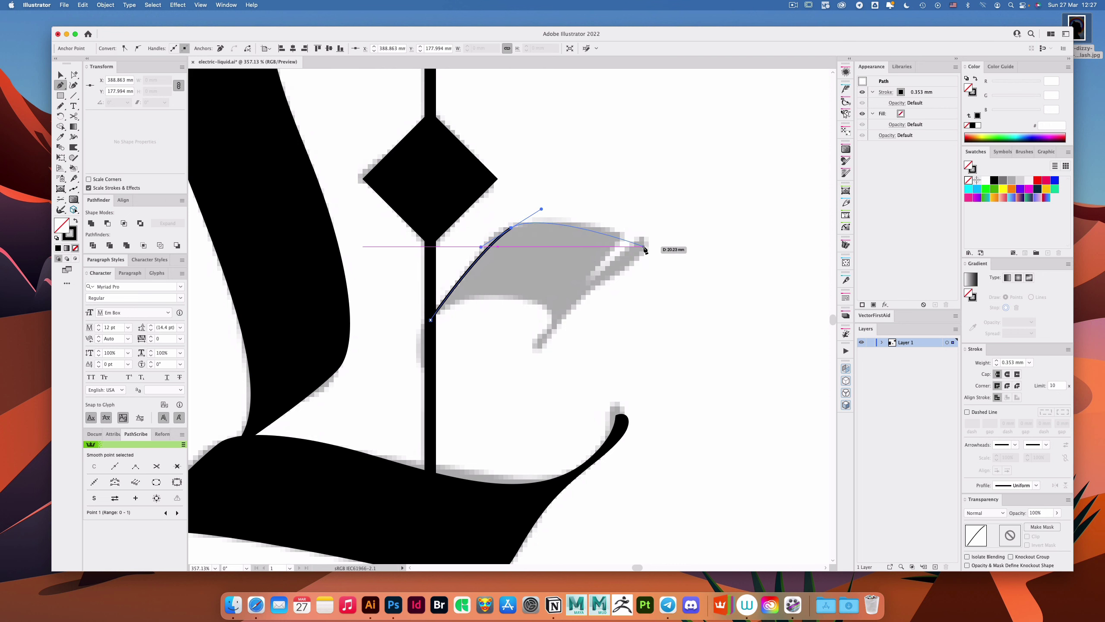
left_click_drag(647, 246, 720, 301)
left_click(544, 350)
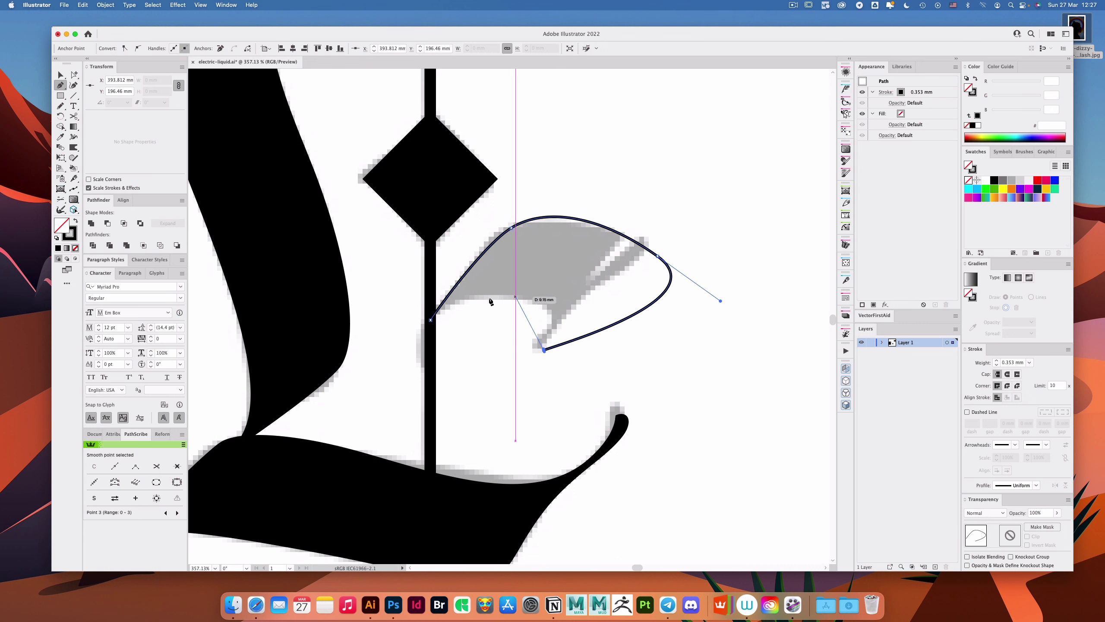
left_click_drag(430, 320, 331, 375)
Step: Deepen the petal's inner hollow by adjusting the curve handles between the bar and the petal's lower tip
key("a")
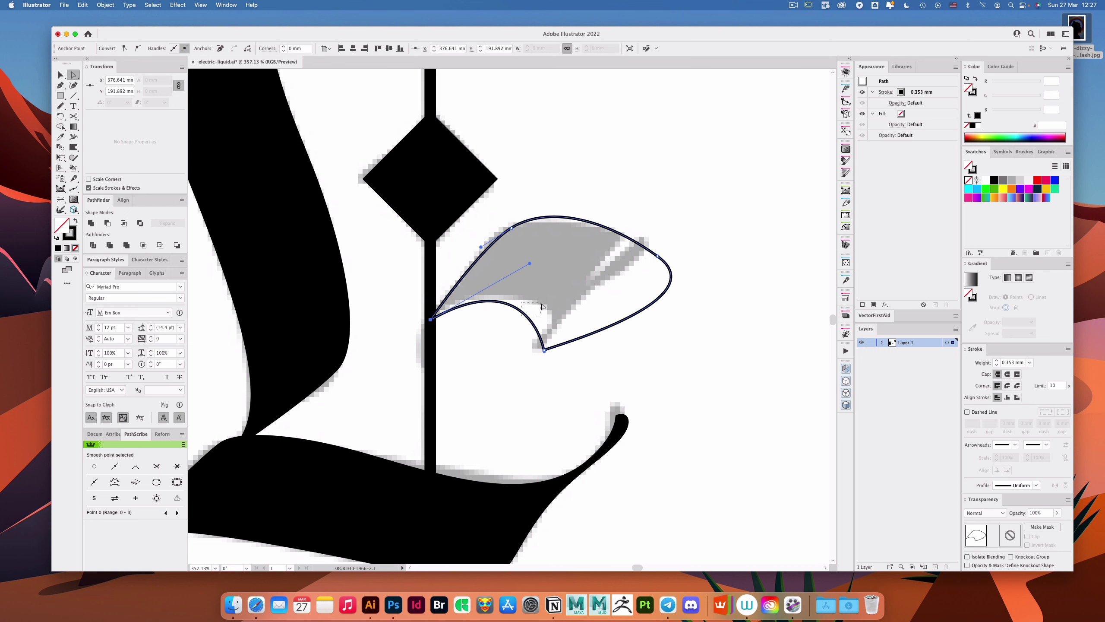
left_click_drag(542, 304, 545, 300)
left_click_drag(568, 331, 572, 330)
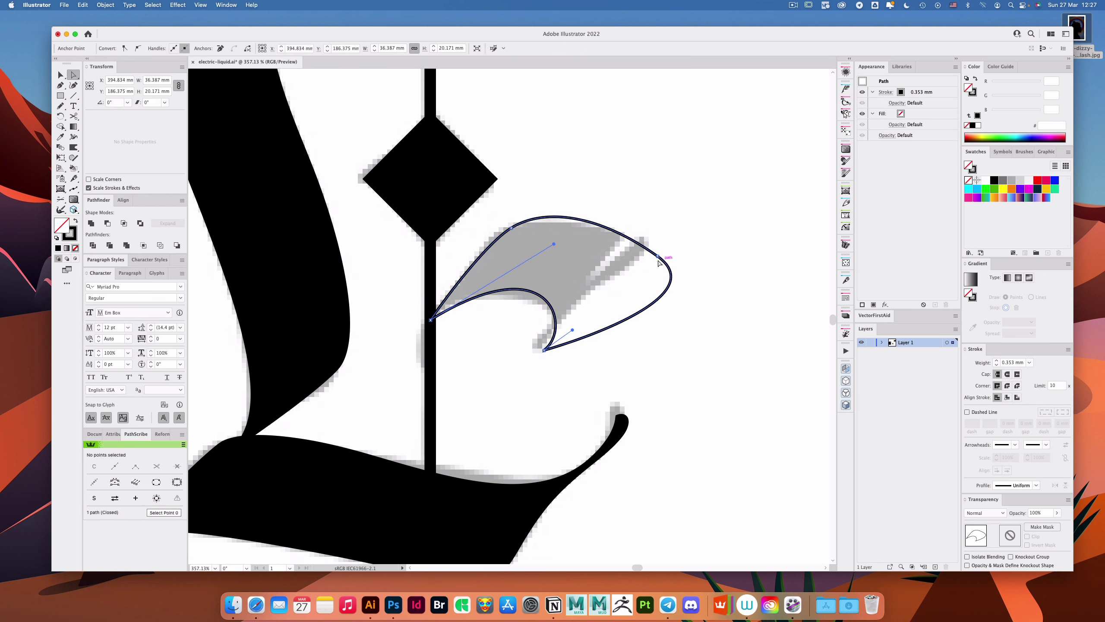
Step: Move the petal's outer anchor point inward, remove the extra point on the upper edge, and rebuild that edge as one smooth arc
mouse_move(652, 242)
left_mouse_down()
mouse_move(675, 260)
mouse_move(650, 242)
left_mouse_up()
left_click_drag(711, 288, 682, 302)
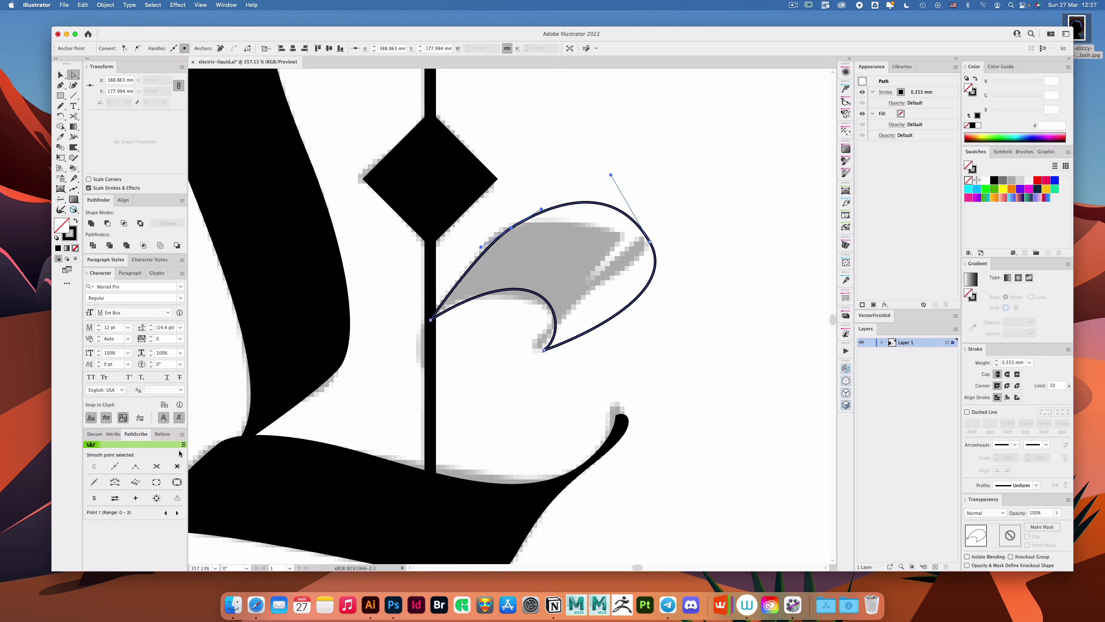
left_click(177, 466)
left_click_drag(549, 150, 504, 176)
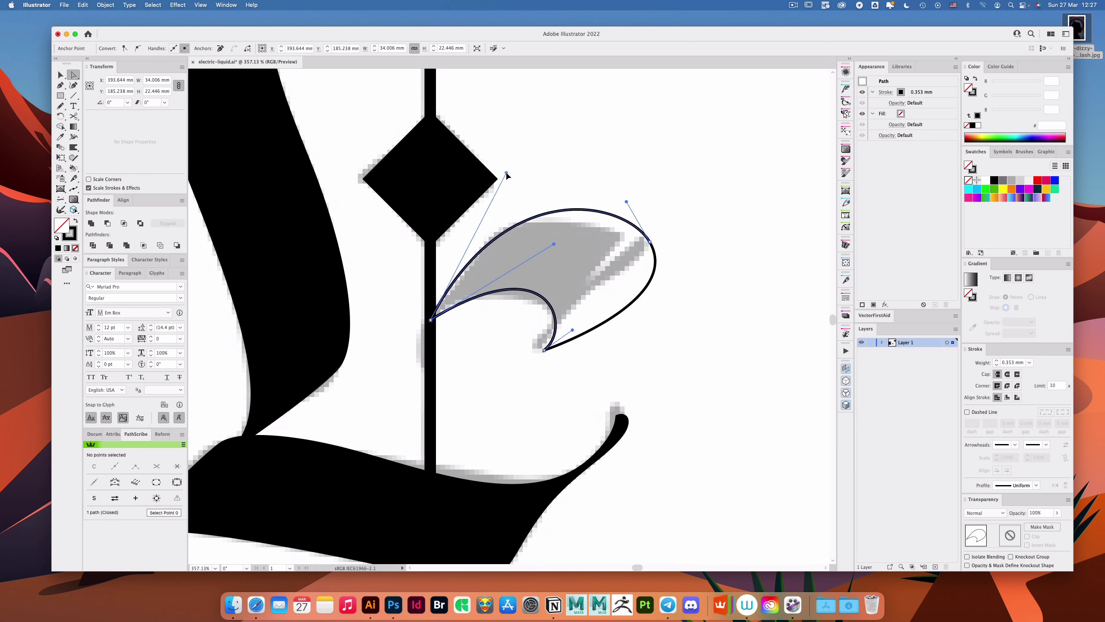
left_click_drag(626, 202, 618, 192)
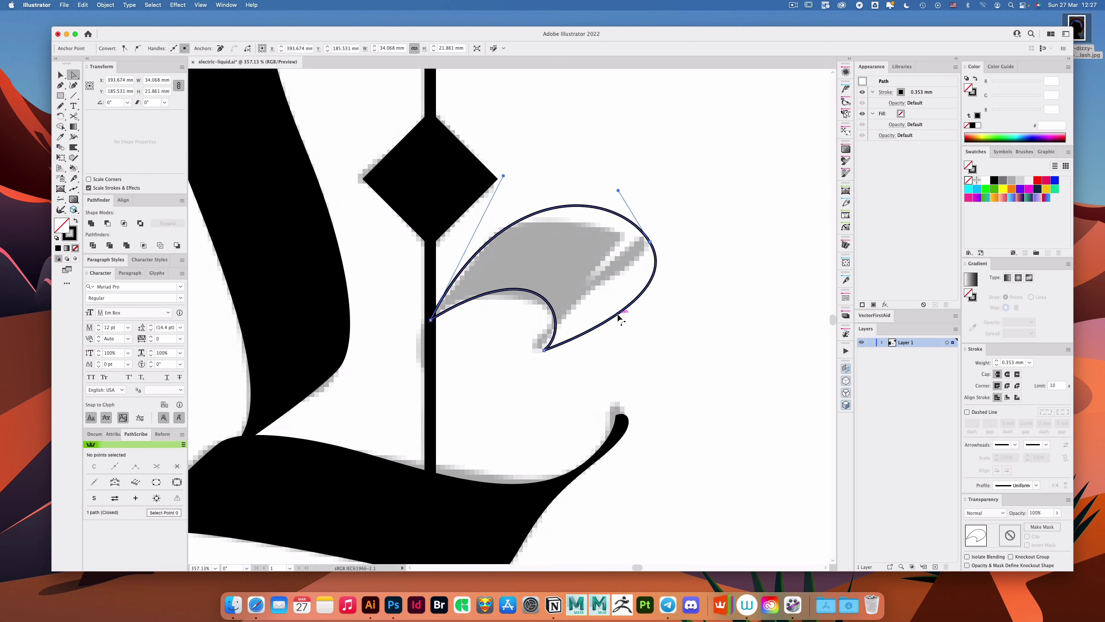
Step: Round out the petal's lower outer curve and fine-tune the handle of its inner hollow
left_click_drag(618, 315, 620, 321)
left_click_drag(571, 349, 615, 360)
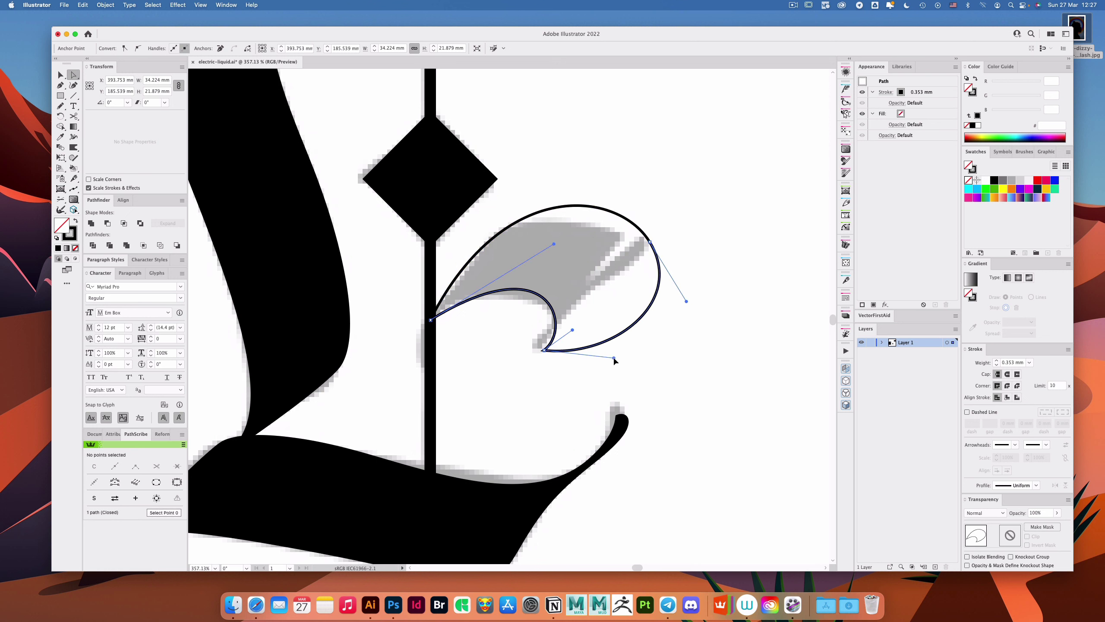
left_click(729, 272)
left_click(511, 290)
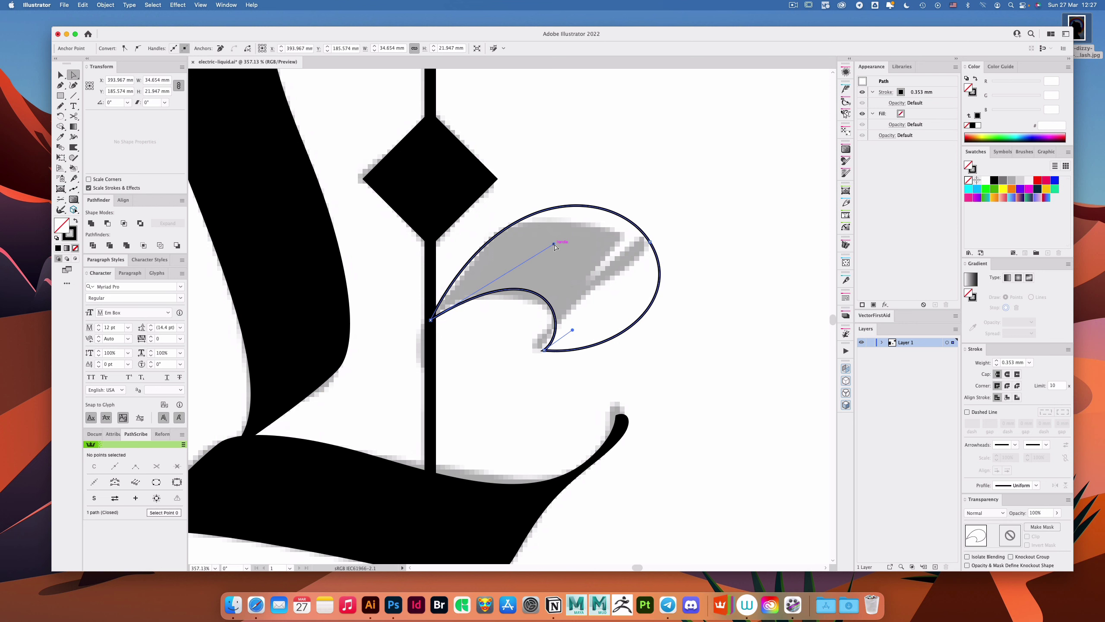
left_click_drag(554, 244, 544, 242)
left_click(668, 205)
Step: Compare the petal with the 3D lettering reference and turn its outline into a solid black fill
left_click_drag(734, 218, 516, 378)
left_click_drag(644, 261, 631, 209)
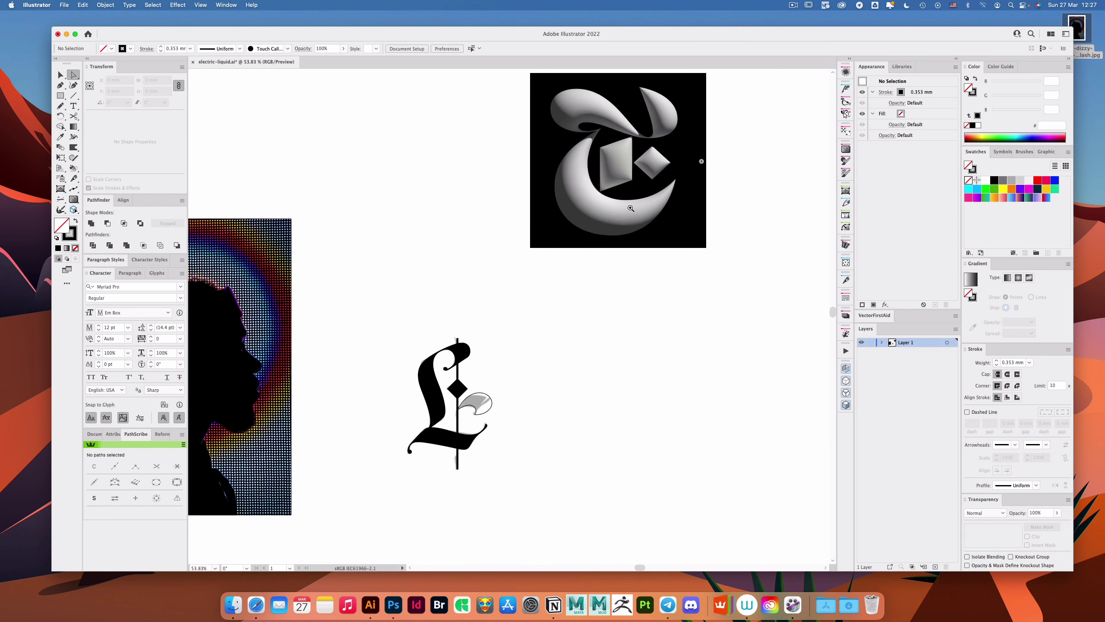
scroll(631, 208, "up", 4)
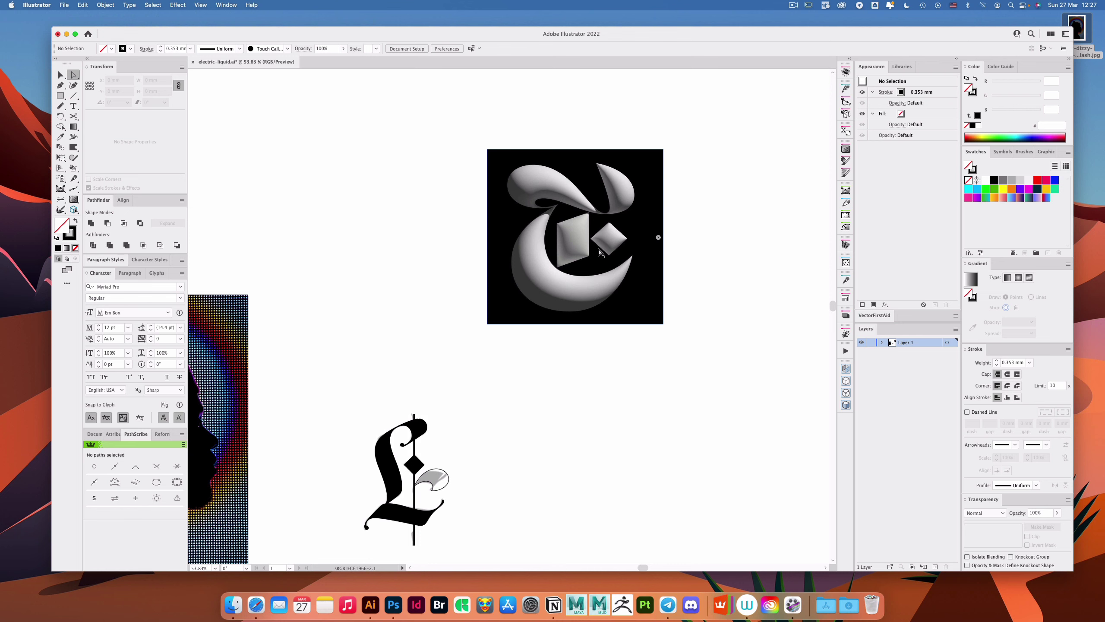
left_click_drag(435, 427, 510, 291)
left_click_drag(480, 344, 645, 315)
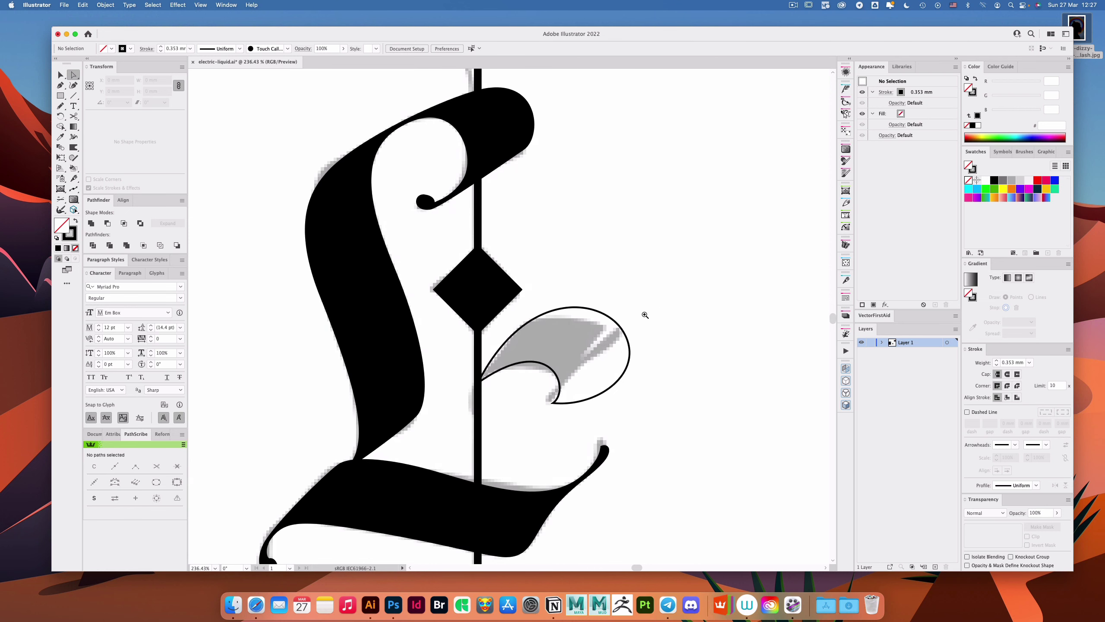
key("v")
mouse_move(664, 274)
left_mouse_down()
mouse_move(559, 266)
mouse_move(627, 311)
left_mouse_up()
key("shift+x")
left_click(671, 248)
Step: Hide the interface panels, then unlock and delete the grey sketch behind the initial
key("Tab")
key("Tab")
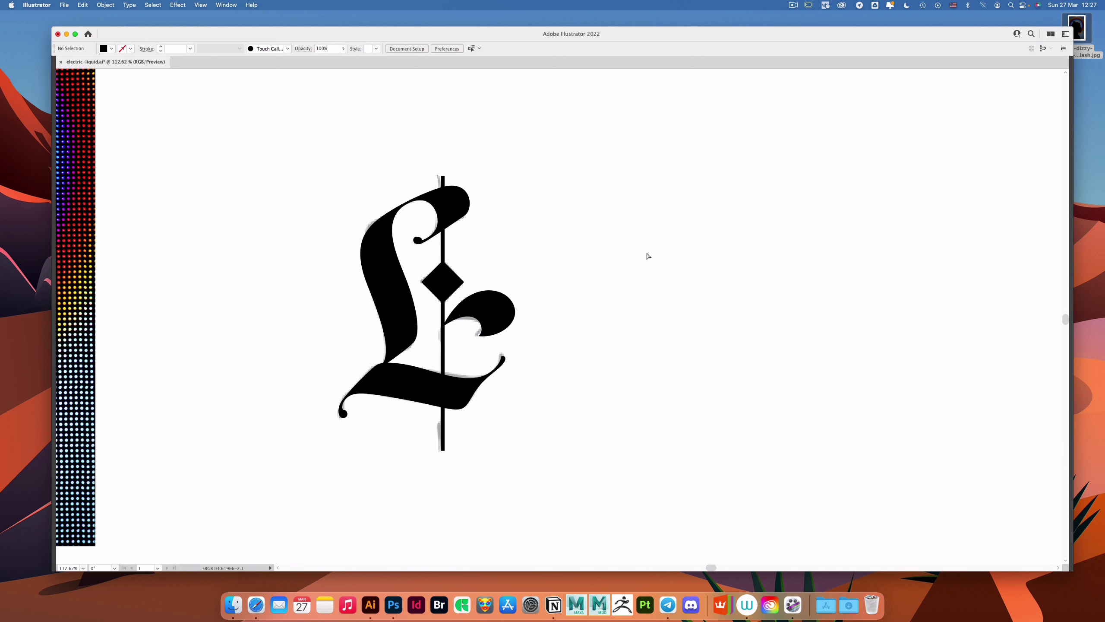
key("alt+super+2")
key("Delete")
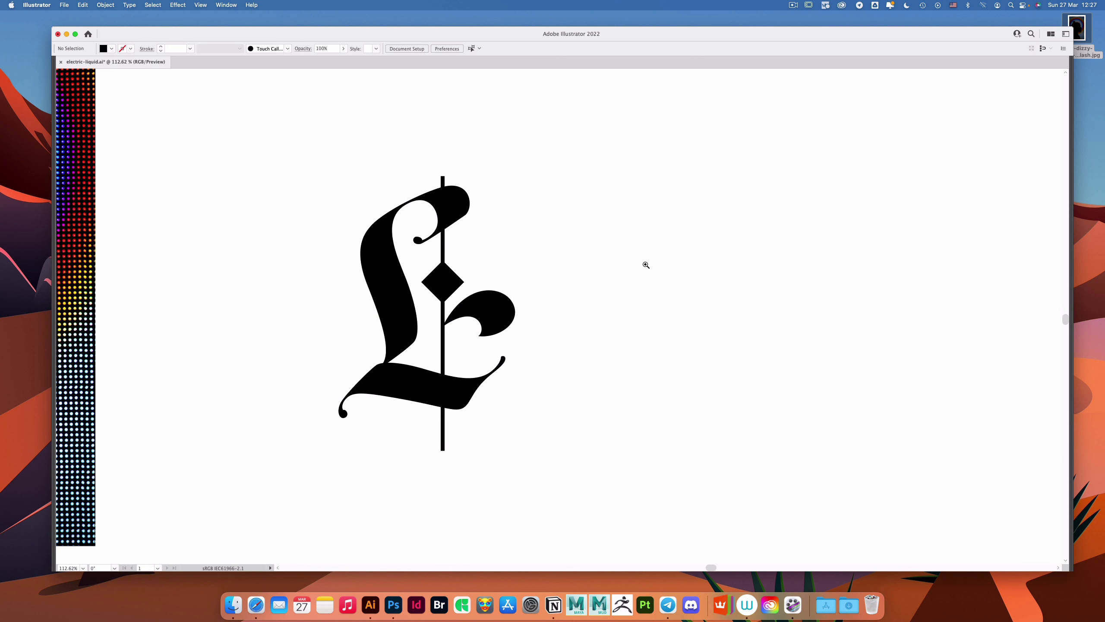
Step: Refine the bulb on the upper hook by adjusting its top anchor point and lengthening the bottom point's handle along the neck
left_click_drag(381, 213, 540, 226)
left_click_drag(506, 289, 592, 289)
key("a")
left_click(509, 311)
left_click_drag(517, 320, 503, 290)
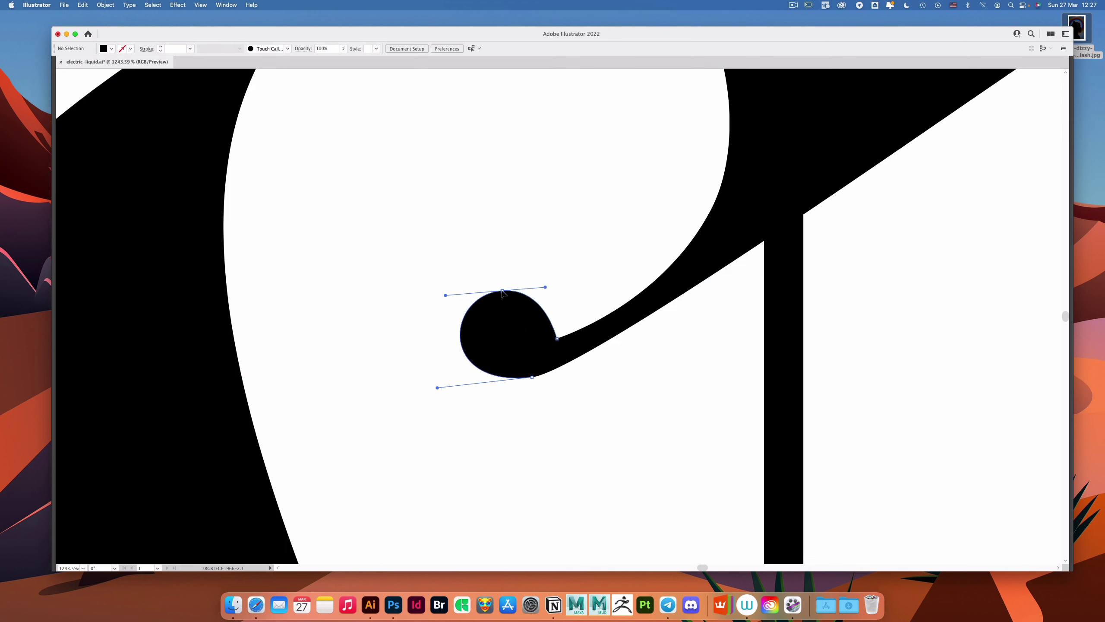
left_click(533, 377)
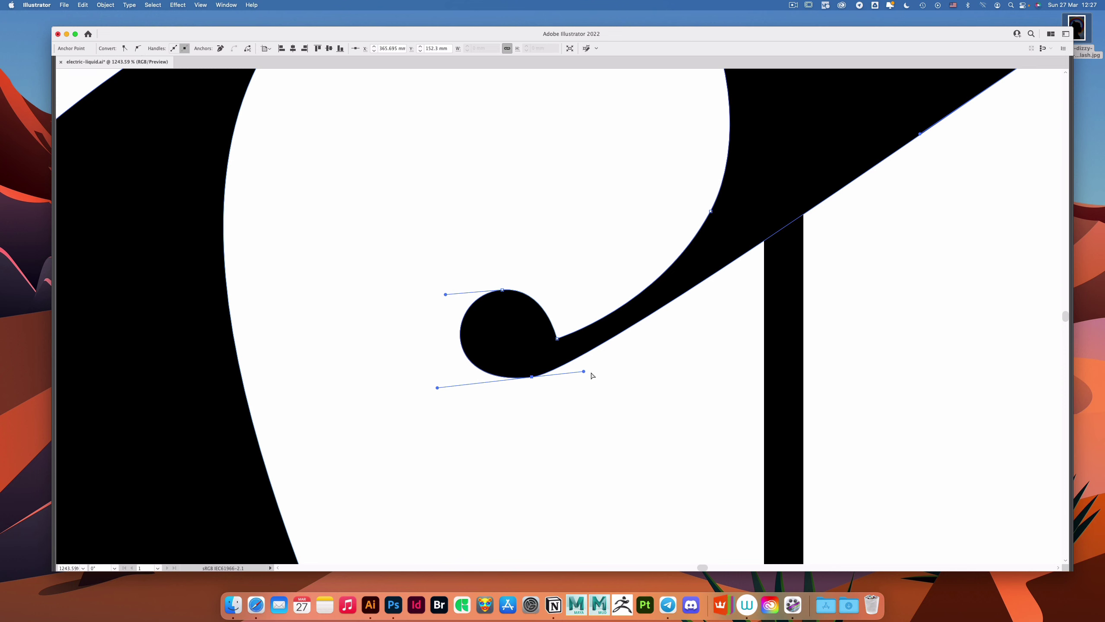
left_click_drag(597, 372, 629, 368)
left_click(573, 306)
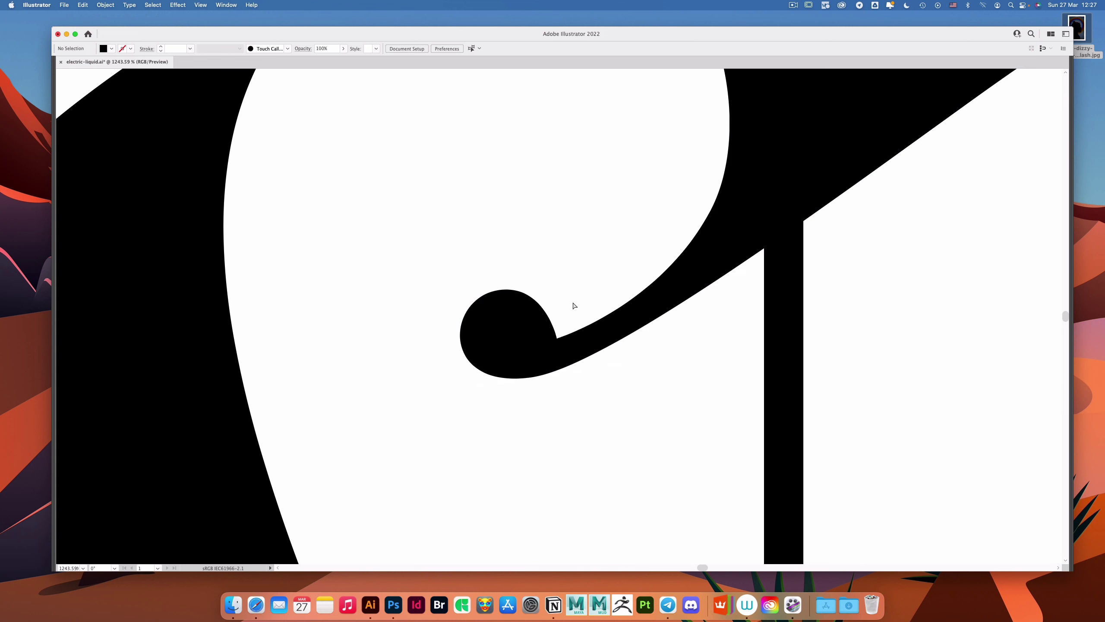
Step: Soften the notch where the hook's neck meets the bulb and reposition the bulb's bottom anchor point and handle
mouse_move(571, 324)
left_mouse_down()
mouse_move(585, 324)
mouse_move(576, 342)
left_mouse_up()
left_click(557, 343)
left_click(634, 276)
left_click_drag(663, 277, 588, 280)
left_click_drag(531, 314, 556, 332)
left_click(514, 405)
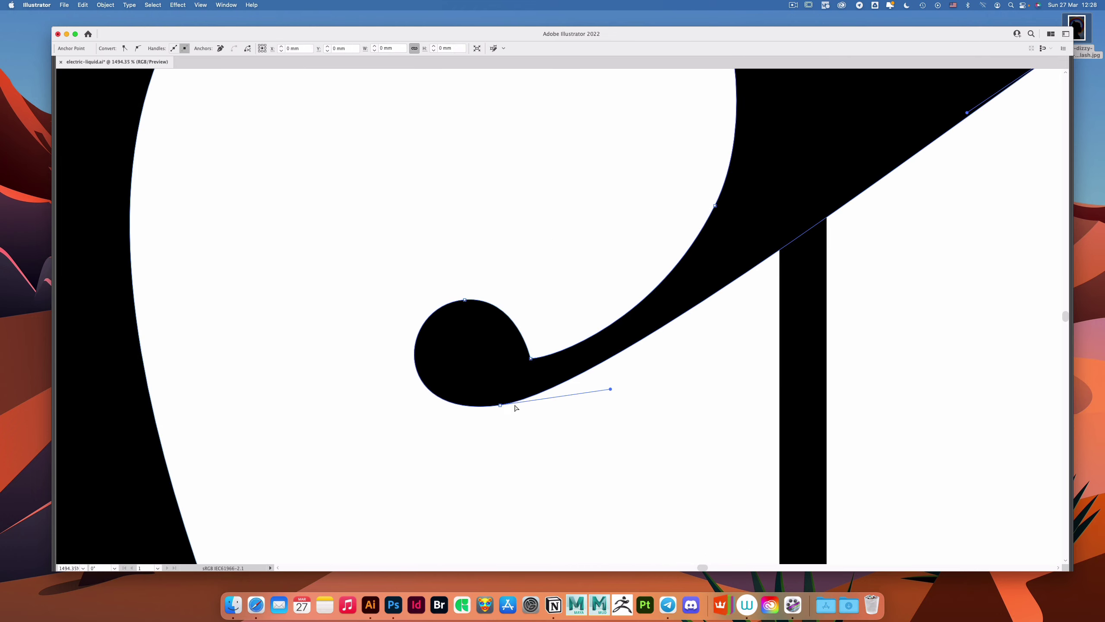
left_click_drag(501, 406, 511, 401)
left_click_drag(398, 417, 389, 422)
left_click(395, 432)
Step: Smooth the underside of the upper arm's rounded end by removing the extra anchor point and extending the remaining point's handle
left_click_drag(614, 306, 562, 306)
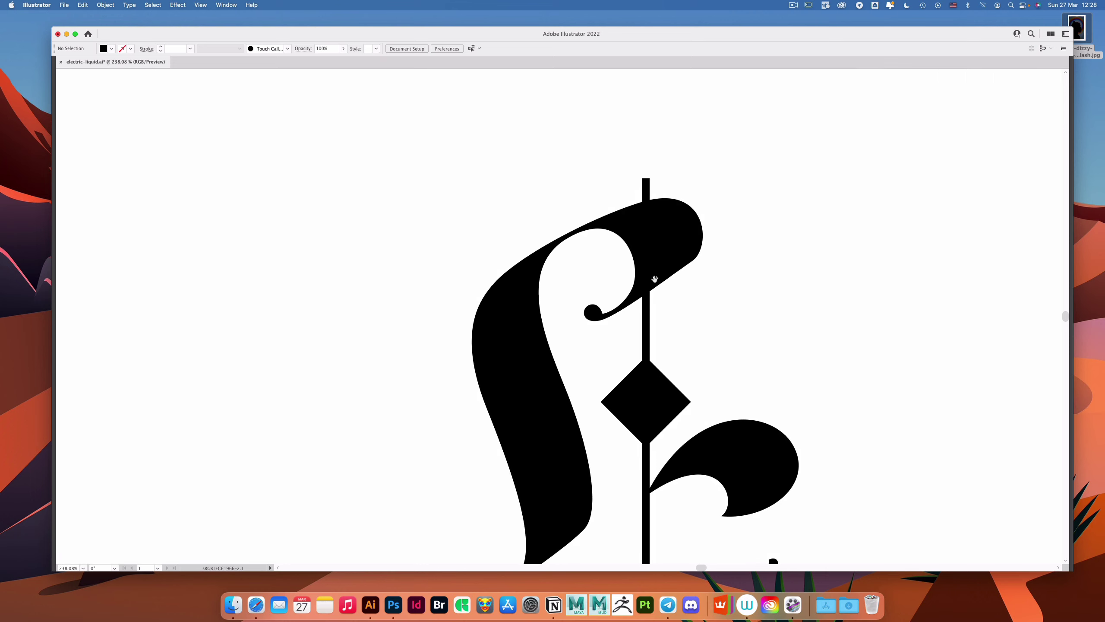
left_click_drag(688, 237, 707, 242)
left_click(698, 286)
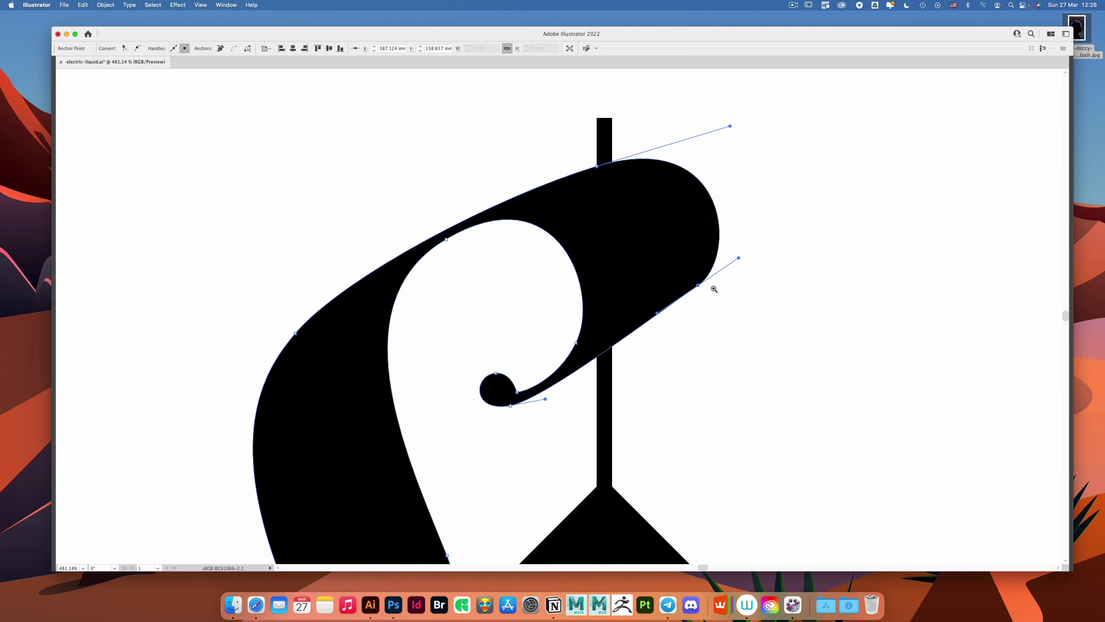
left_click_drag(693, 287, 710, 288)
mouse_move(642, 325)
left_mouse_down()
mouse_move(656, 328)
mouse_move(647, 339)
left_mouse_up()
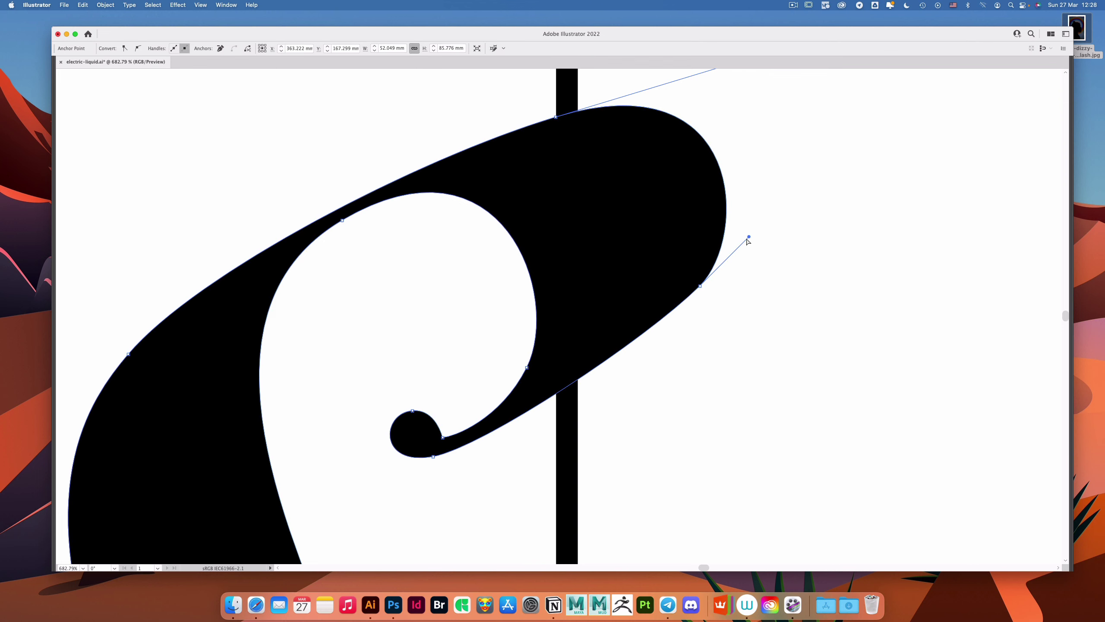
mouse_move(749, 237)
left_mouse_down()
mouse_move(762, 237)
mouse_move(765, 222)
left_mouse_up()
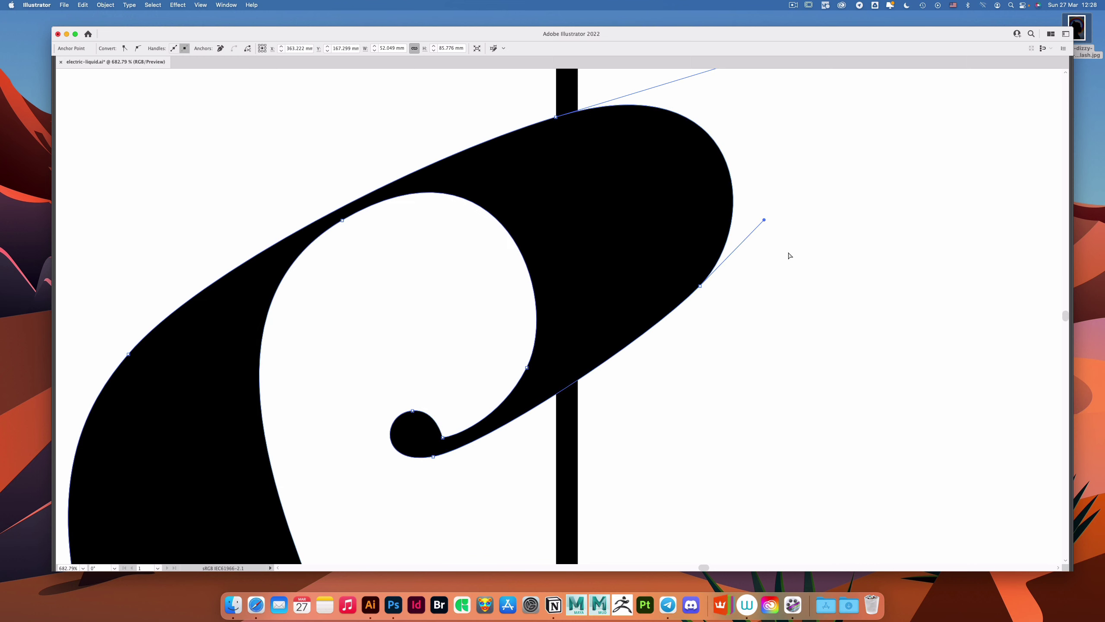
left_click(779, 279)
Step: Move the 3D lettering reference image beside the initial and scale it down proportionally to about the initial's height
left_click_drag(779, 279, 718, 279)
left_click_drag(818, 261, 664, 206)
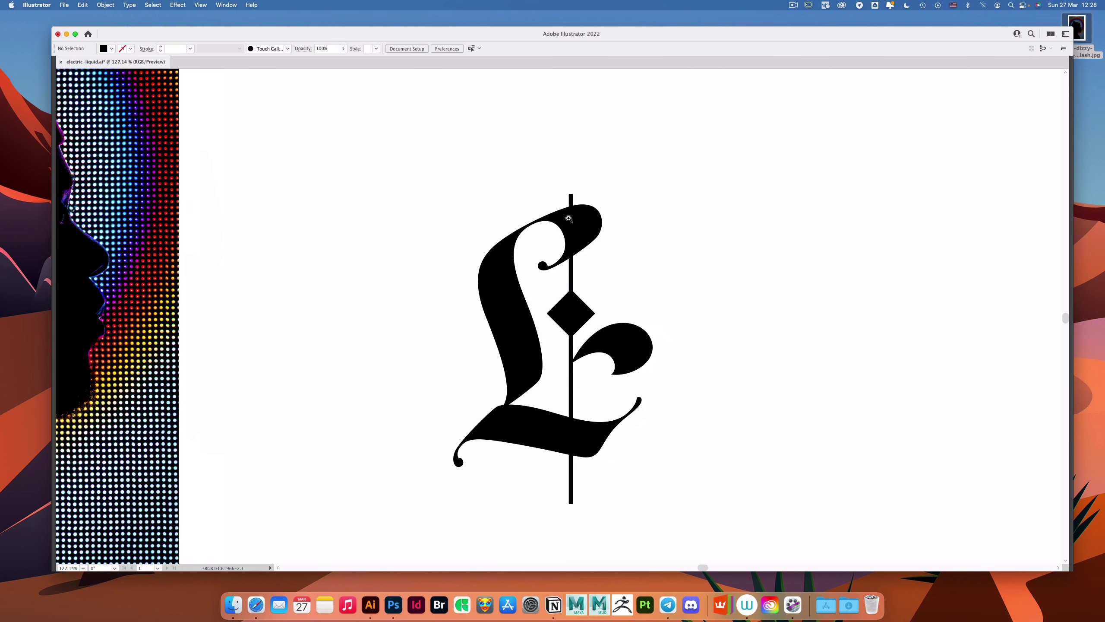
scroll(569, 218, "up", 1)
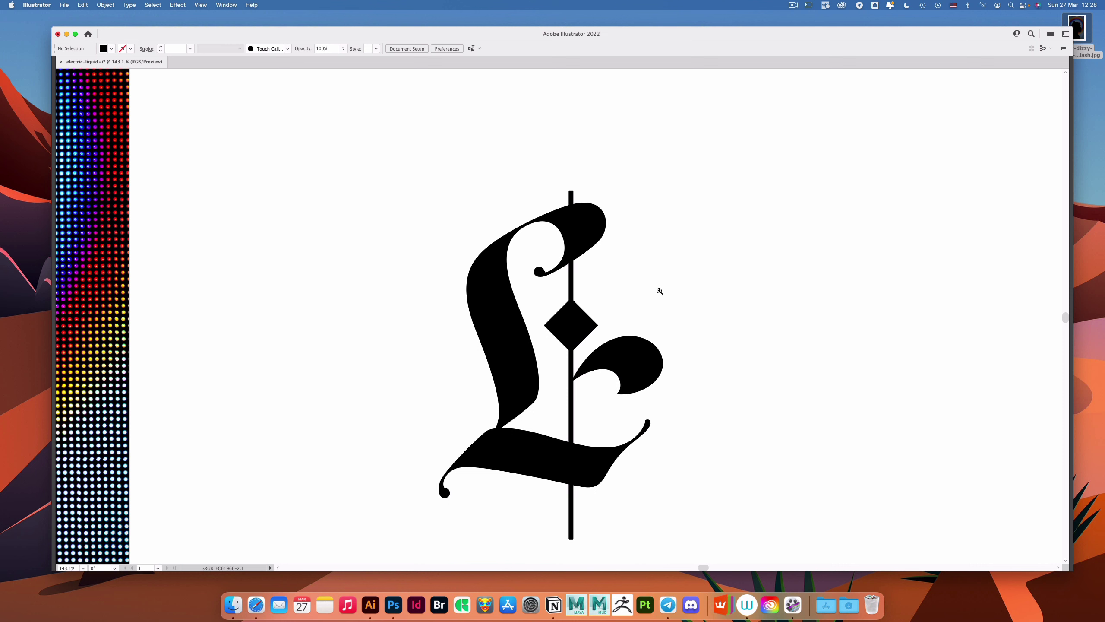
scroll(674, 267, "down", 5)
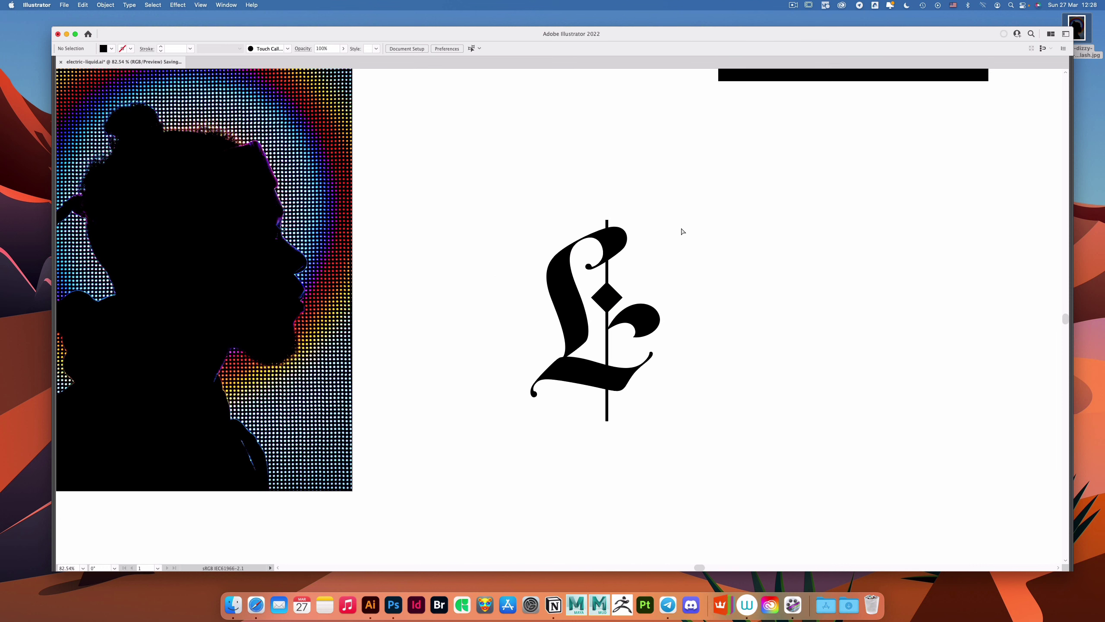
left_click_drag(703, 223, 522, 335)
left_click_drag(678, 100, 677, 449)
left_click_drag(668, 396, 681, 345)
scroll(799, 283, "down", 4)
scroll(798, 283, "right", 1)
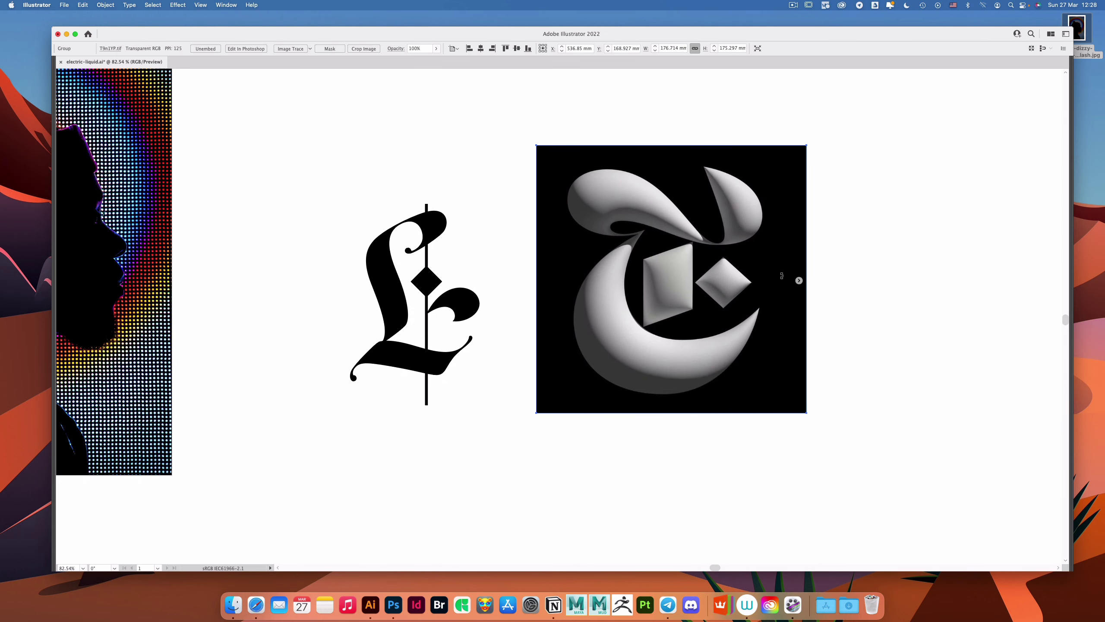
left_click_drag(801, 282, 714, 298)
left_click(738, 279)
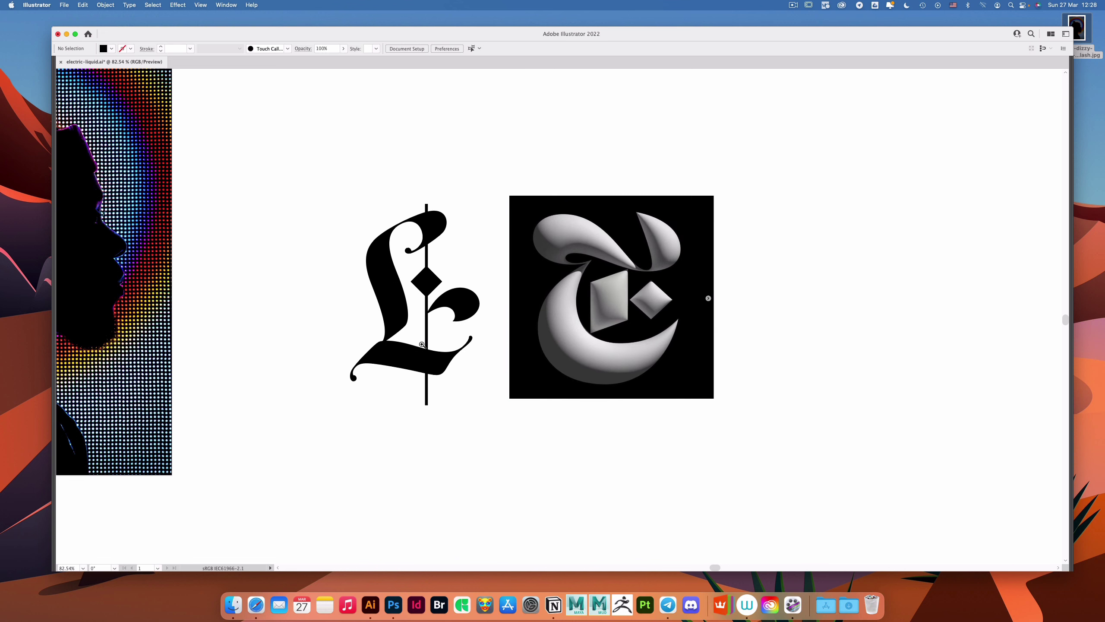
Step: Move the initial and the 3D reference farther from the poster, and duplicate the initial on the poster side of the original
left_click_drag(417, 343, 485, 339)
left_click_drag(362, 158, 464, 403)
left_click_drag(489, 384, 322, 354)
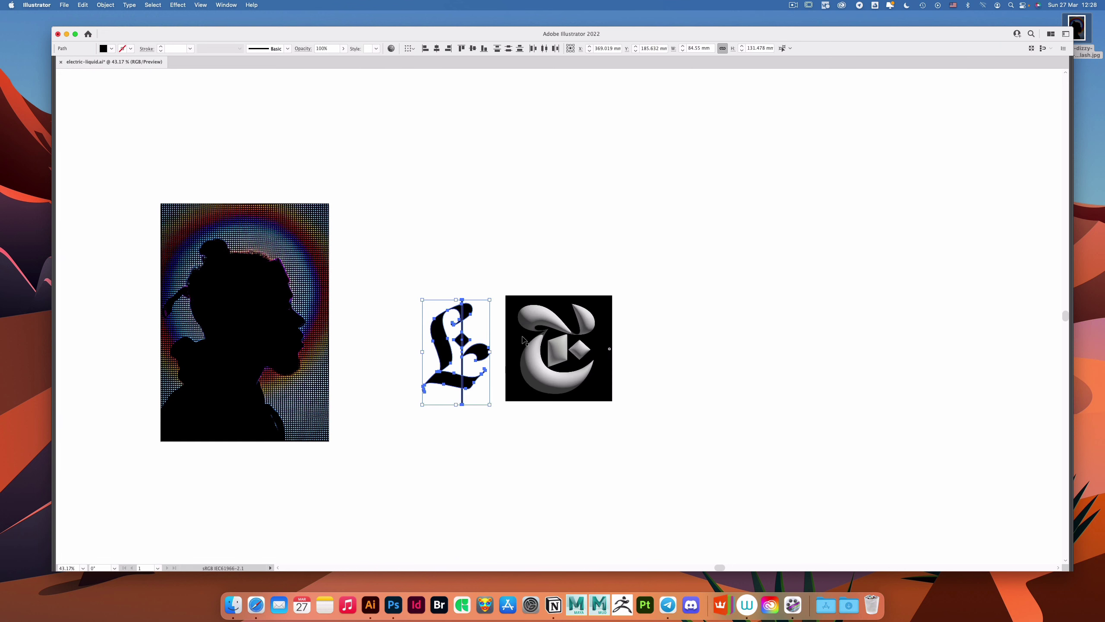
left_click(536, 337, "shift")
left_click_drag(536, 337, 654, 337)
left_click(583, 394)
left_click_drag(582, 392, 493, 392)
Step: Fill the duplicated initial with the light grey E0E0E0 sampled from the highlight of the 3D reference
key("Tab")
key("i")
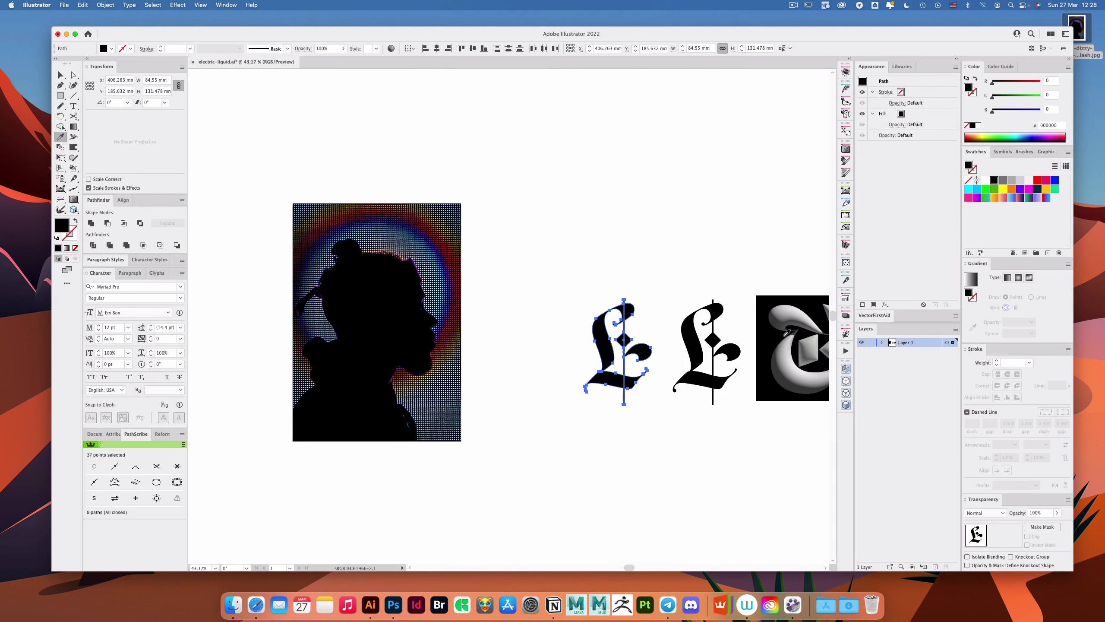
left_click(799, 313)
key("v")
scroll(693, 262, "up", 3)
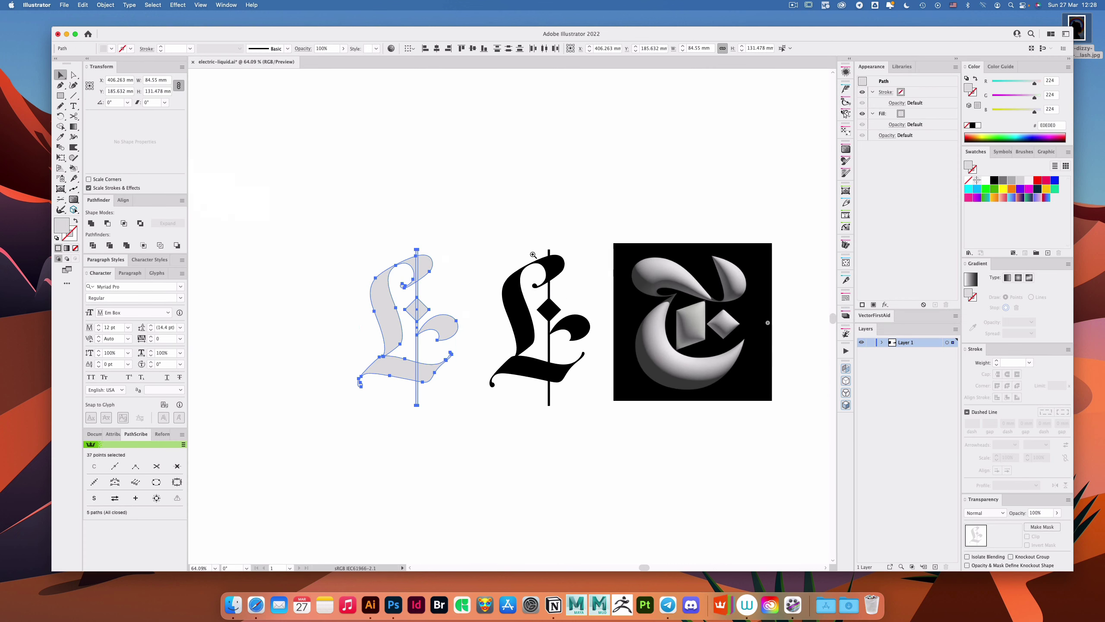
Step: Fill the original black initial with the mid-grey 9C9C9C sampled from the reference's crescent shape
left_click(567, 393)
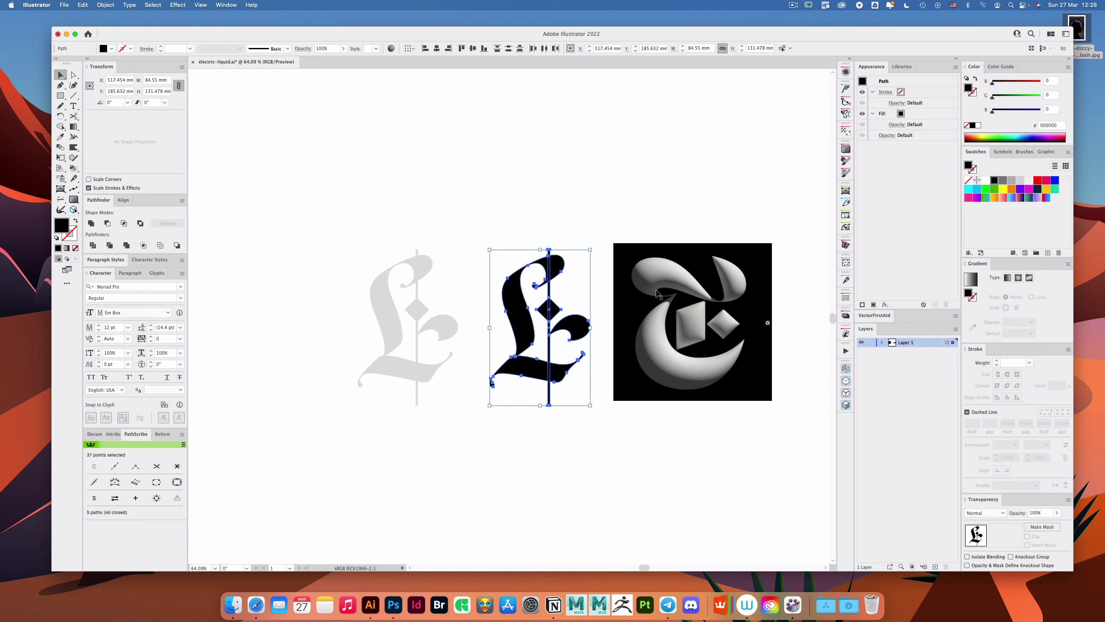
key("i")
left_click(649, 330)
key("v")
left_click(603, 271)
scroll(444, 310, "up", 2)
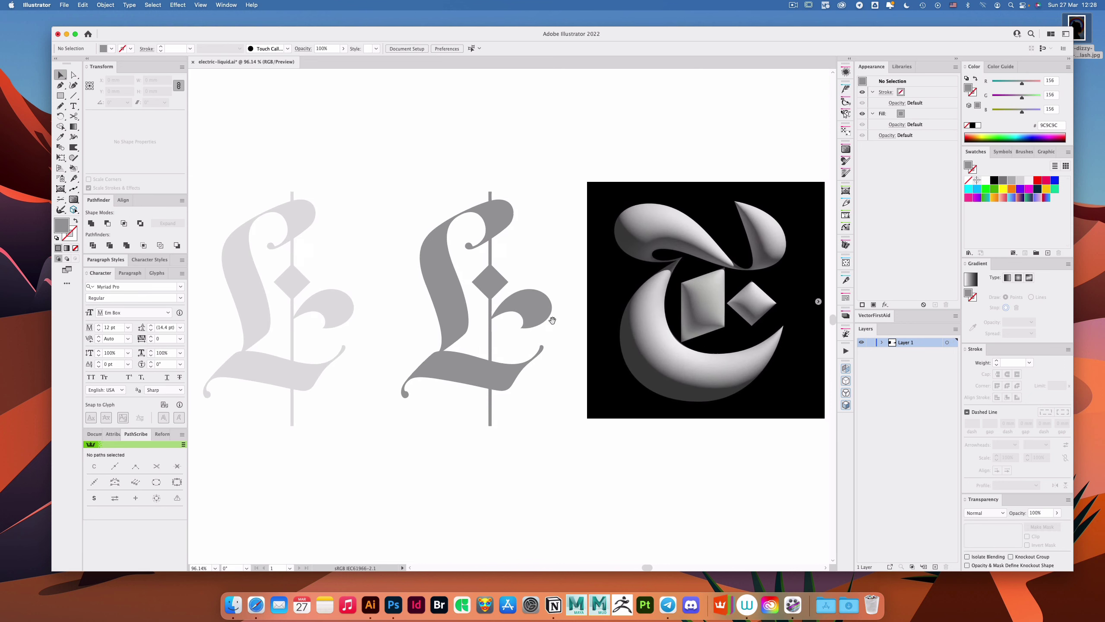
Step: Offset the underside of the mid-grey initial's foot stroke outward by about 6.2 mm with the Reform tool
key("Tab")
scroll(560, 350, "up", 2)
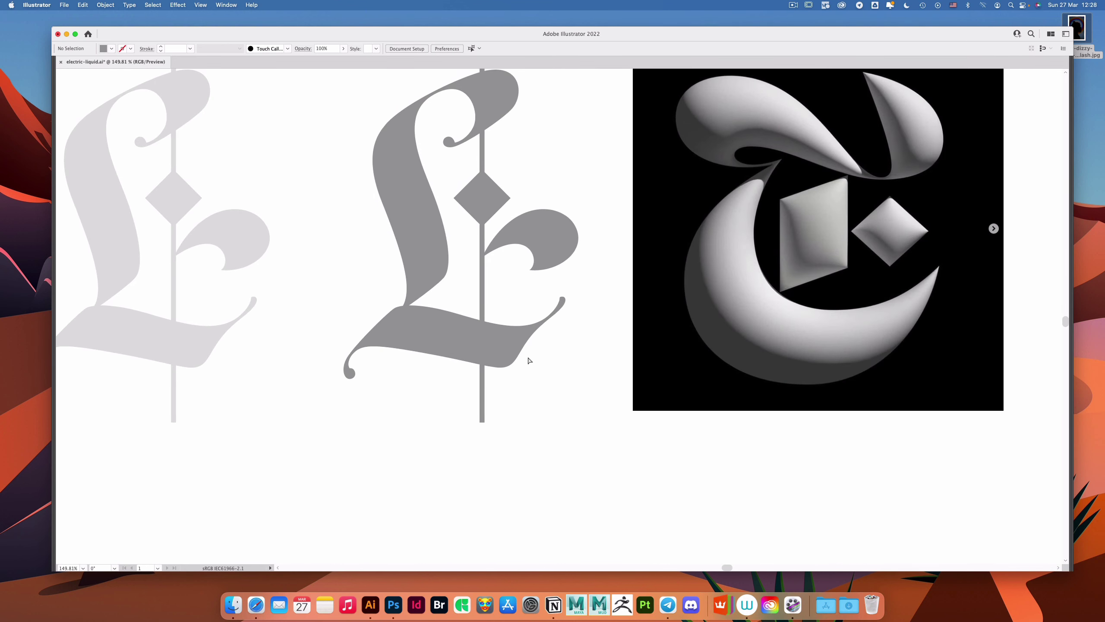
left_click(514, 370)
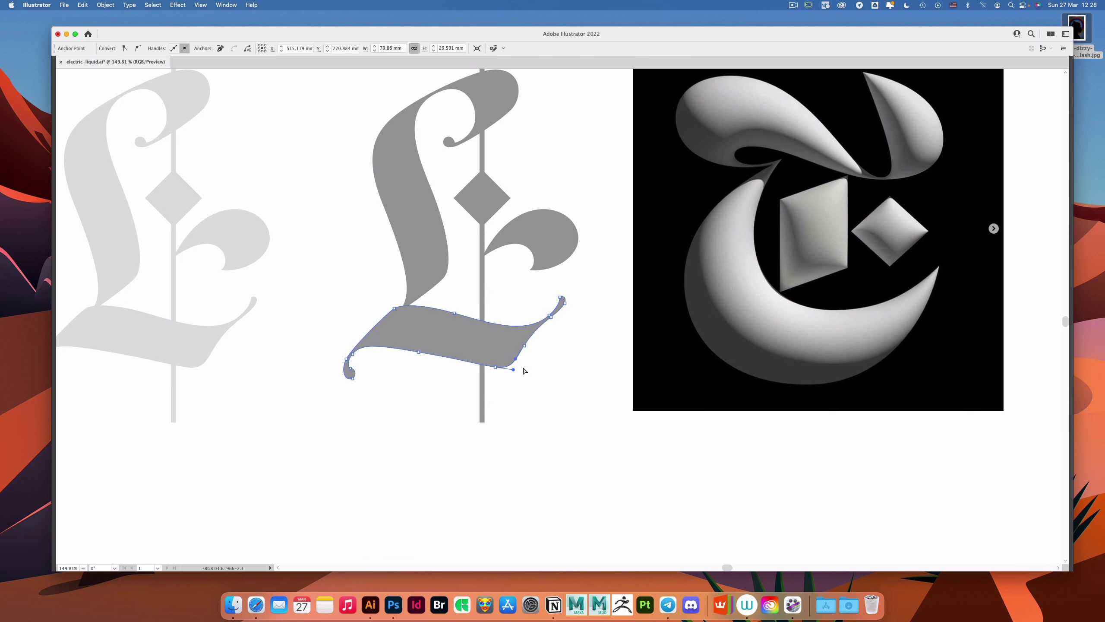
left_click(545, 351)
left_click(508, 342)
key("Tab")
scroll(501, 261, "right", 5)
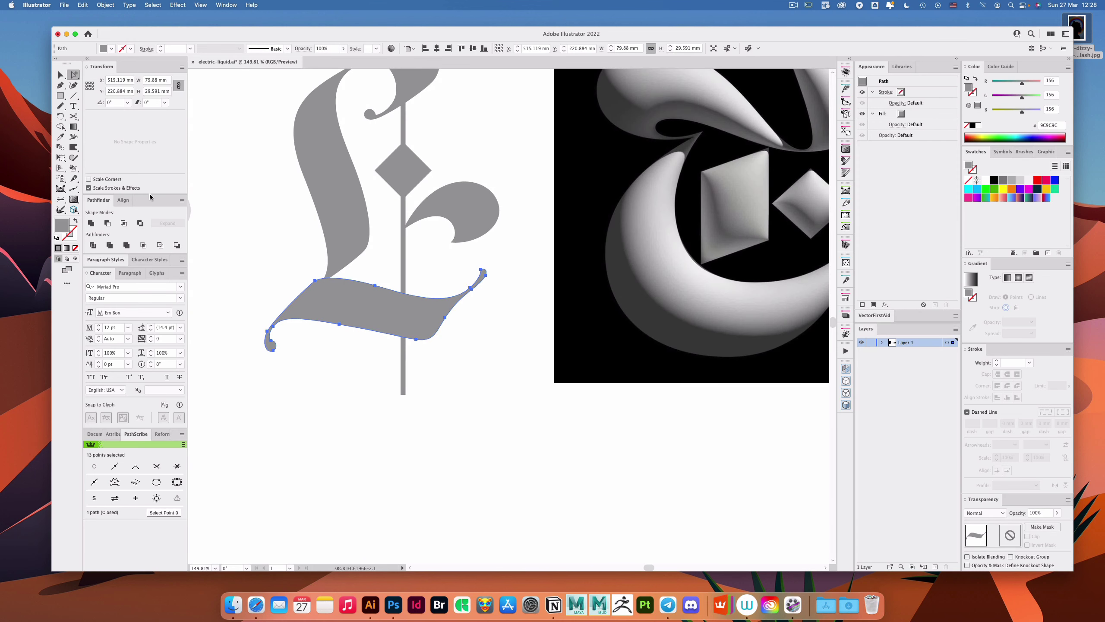
left_click_drag(76, 191, 118, 232)
left_click_drag(392, 335, 385, 353)
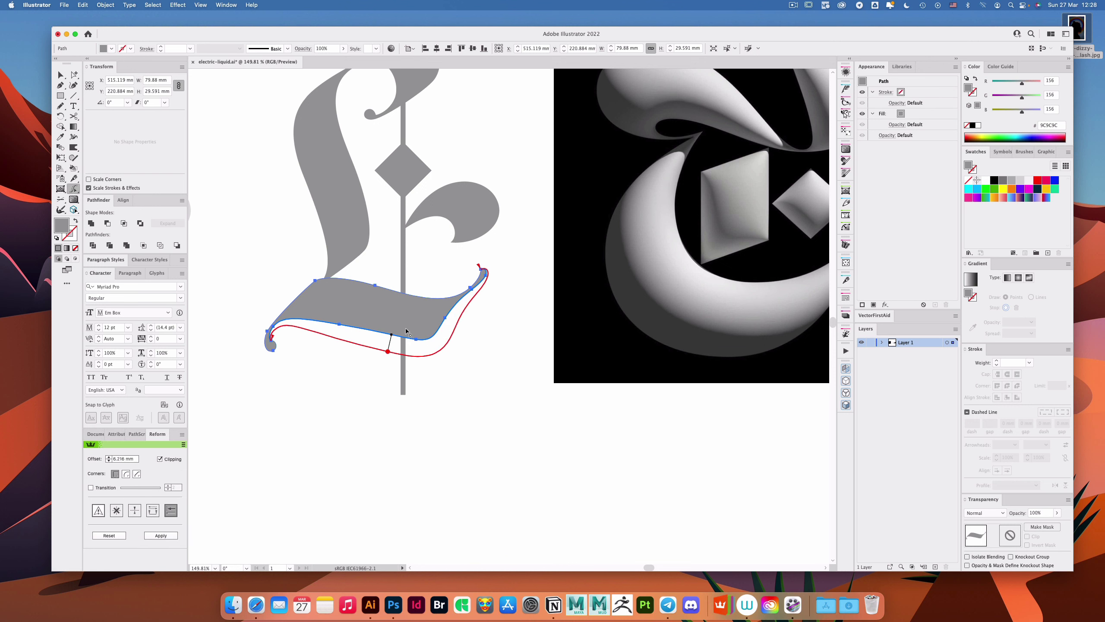
key("Return")
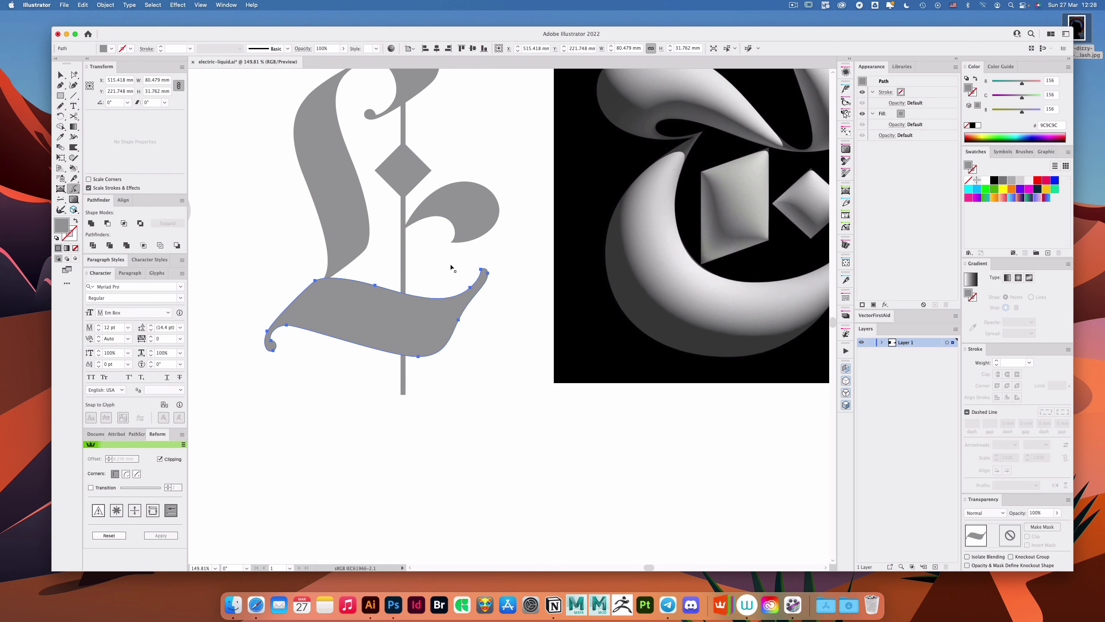
Step: Nudge the thickened foot slightly down and offset its upper edge outward with the Reform tool until it meets the stem
left_click_drag(441, 264, 464, 300)
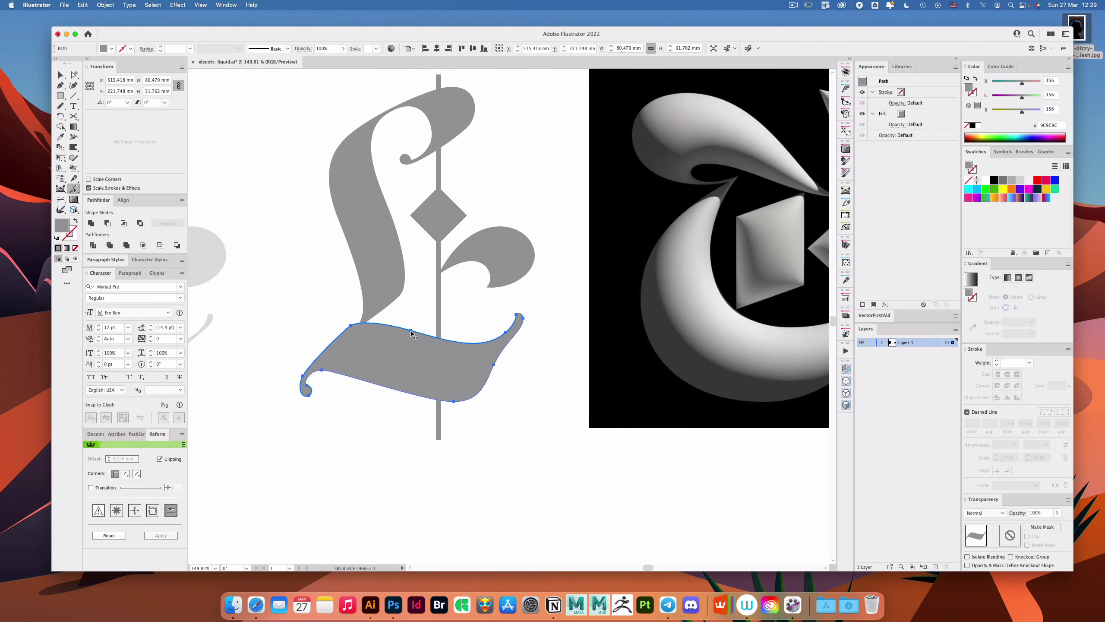
key("super+shift+a")
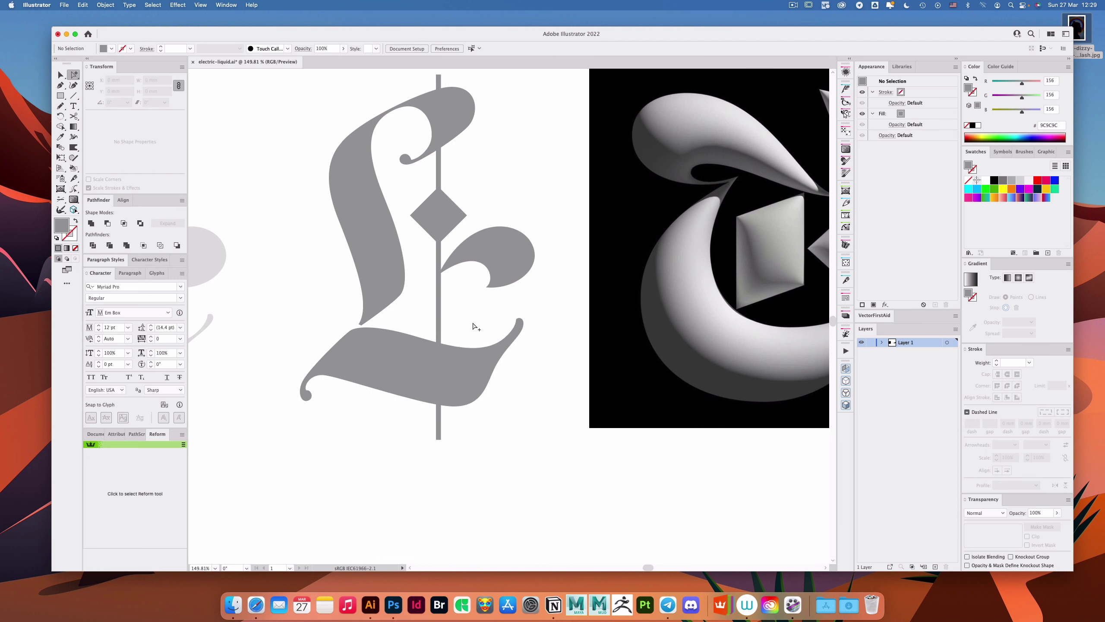
left_click_drag(449, 313, 526, 295)
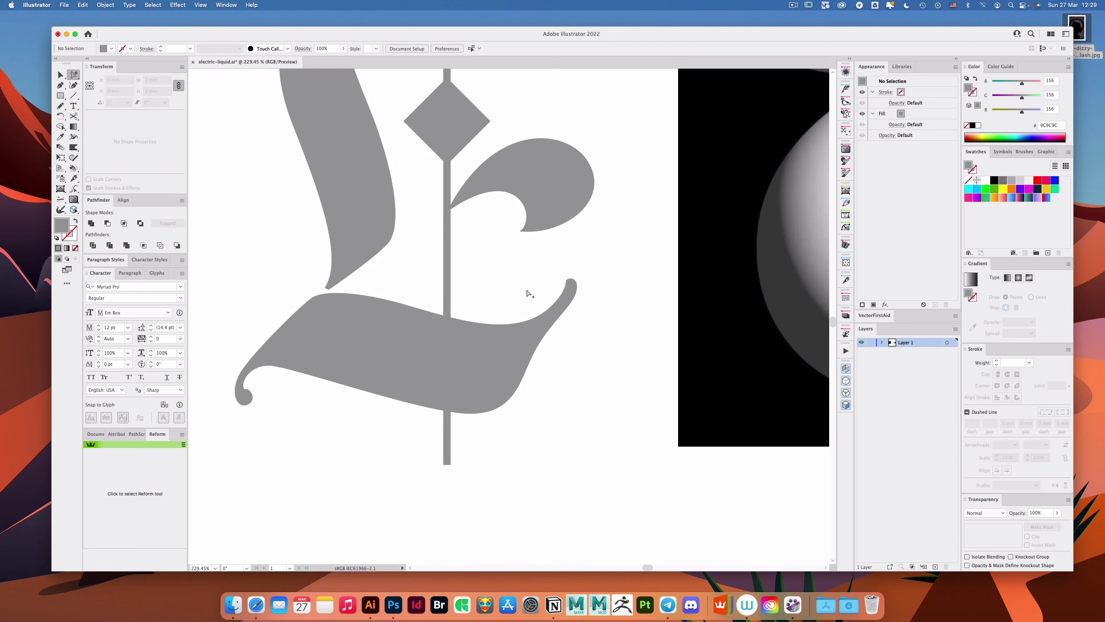
left_click(422, 340)
scroll(520, 286, "down", 2)
left_click_drag(501, 276, 454, 303)
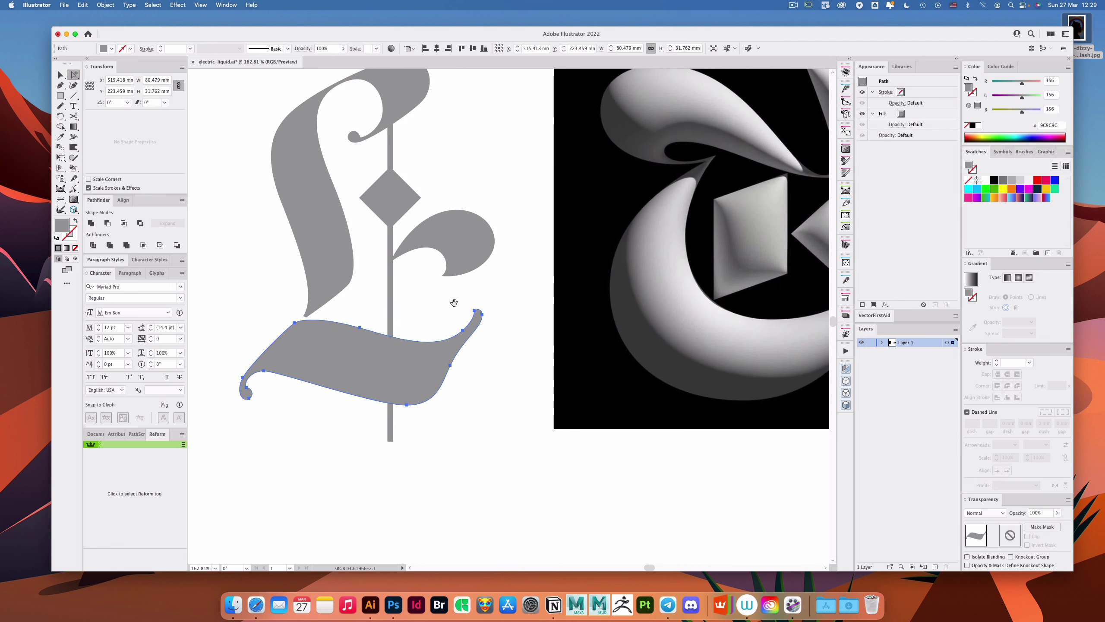
left_click(74, 189)
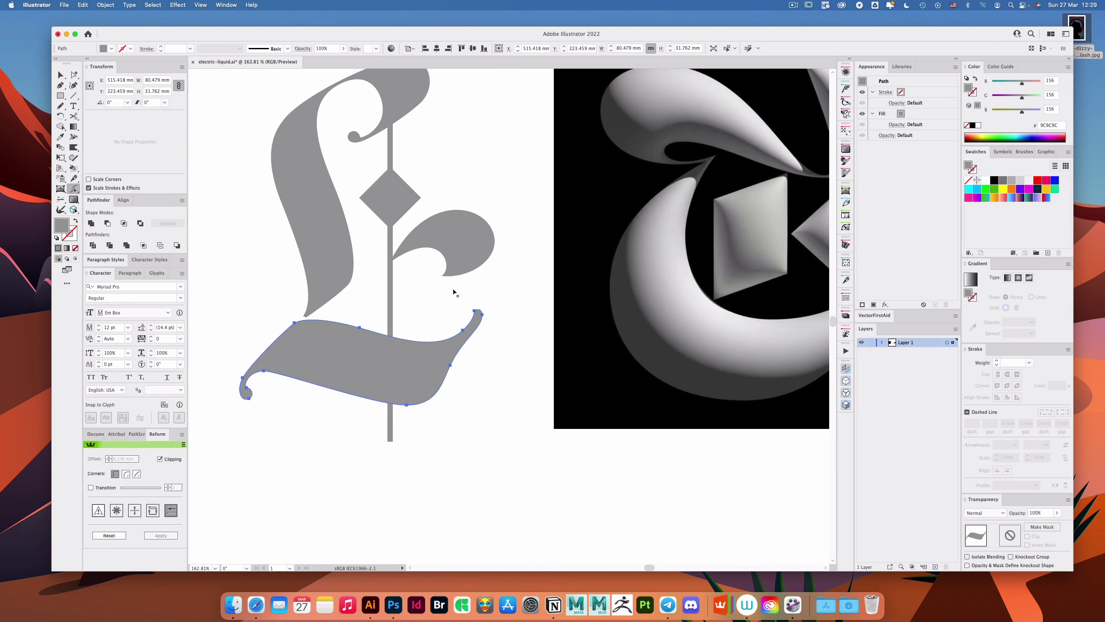
left_click_drag(462, 343, 426, 336)
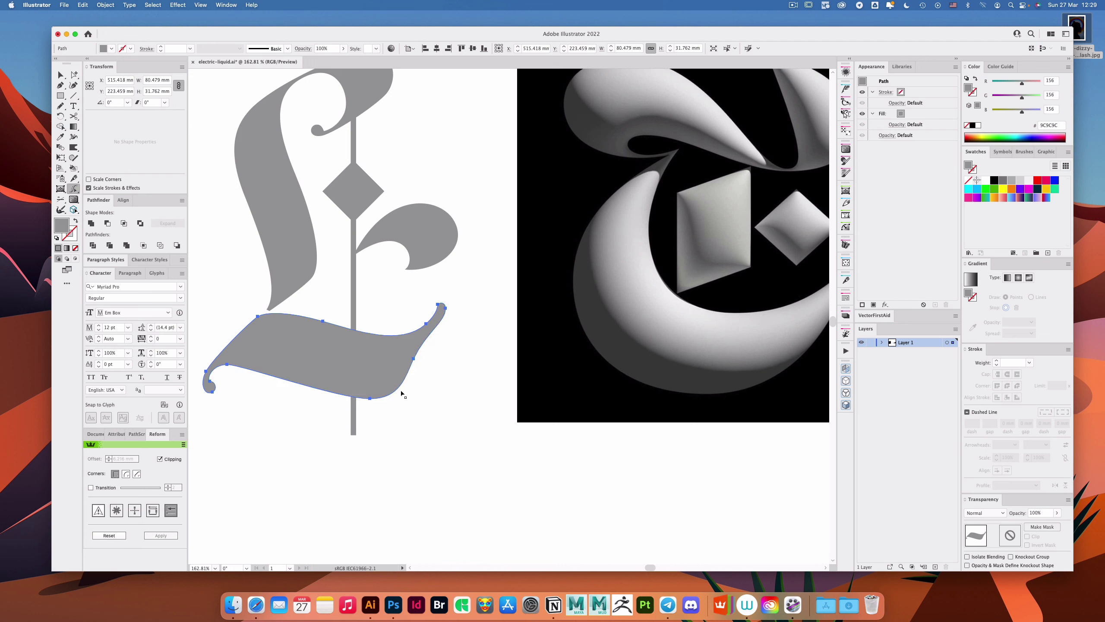
mouse_move(335, 326)
left_mouse_down()
mouse_move(339, 315)
mouse_move(337, 333)
left_mouse_up()
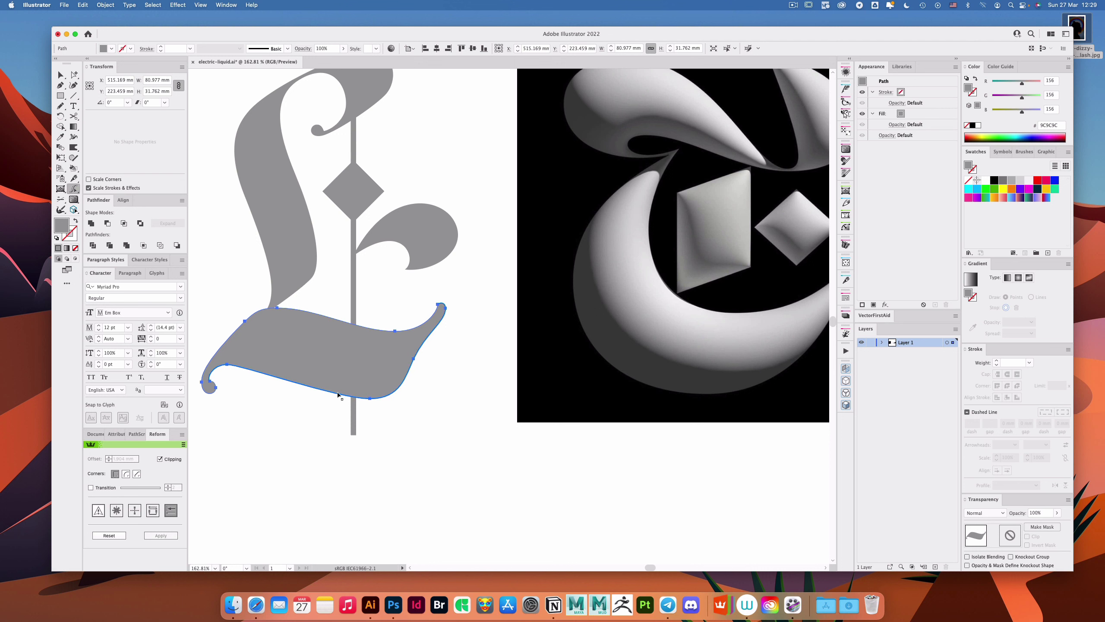
Step: Offset the foot's underside outward by about another 3 mm with the Reform tool, redoing the first attempt
left_click_drag(342, 398, 337, 412)
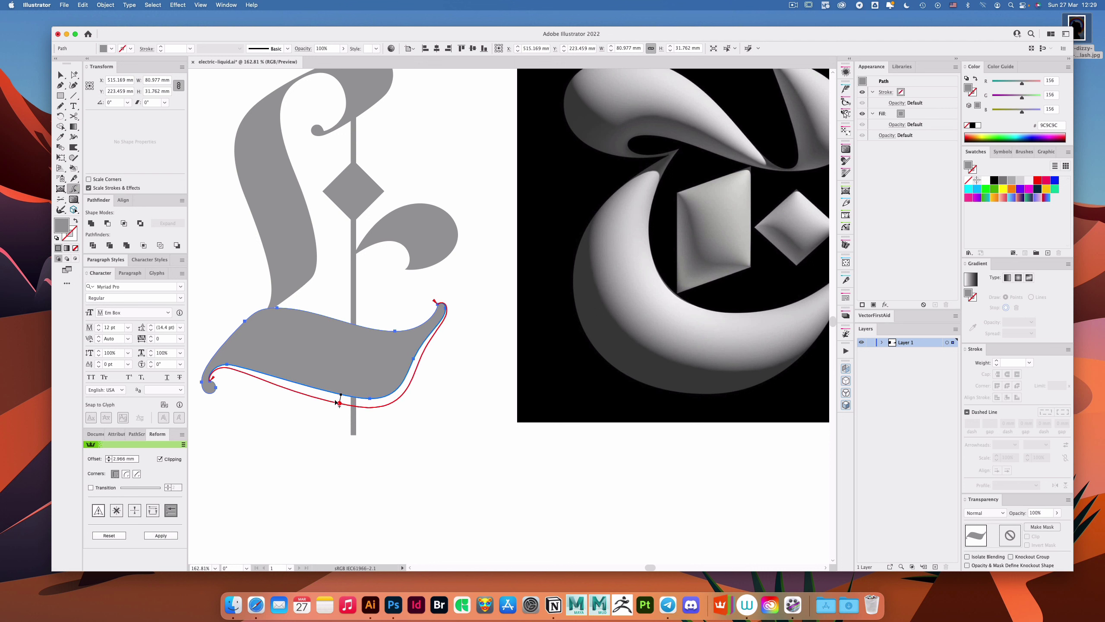
key("Delete")
key("super+z")
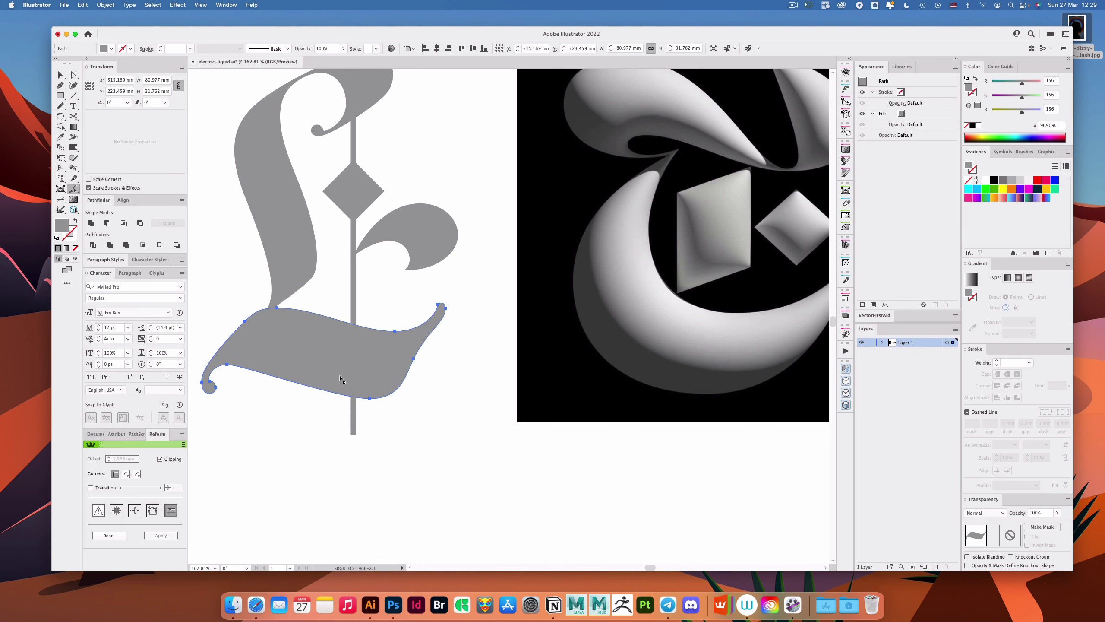
left_click_drag(334, 393, 391, 406)
key("v")
left_click_drag(483, 298, 461, 305)
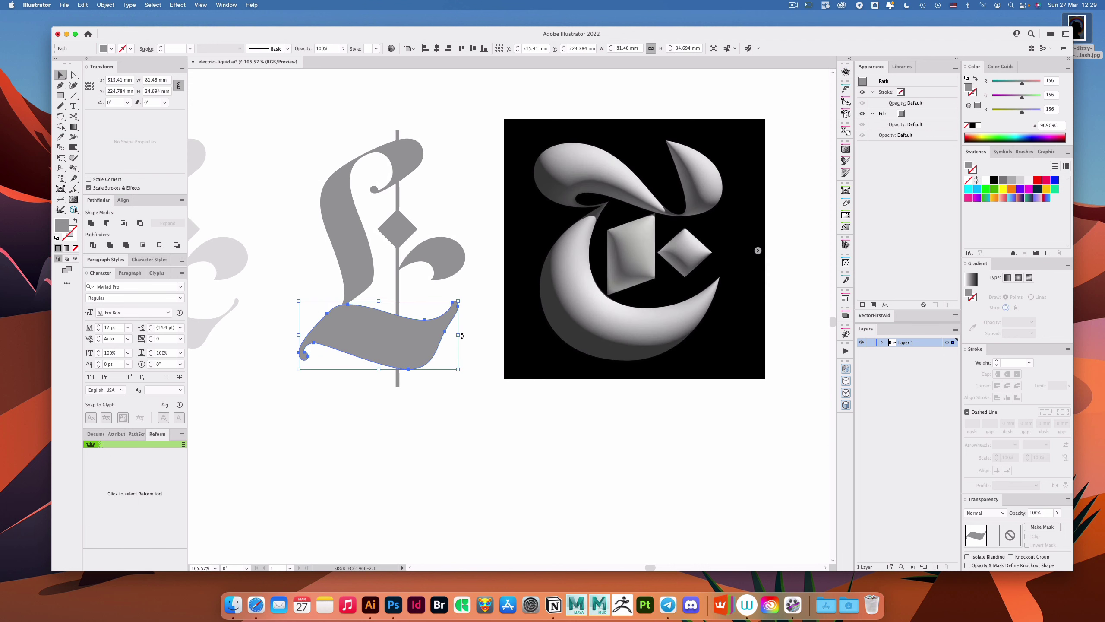
Step: Place the foot over the reference's crescent to compare their thickness, and return it to the initial
left_click(462, 337)
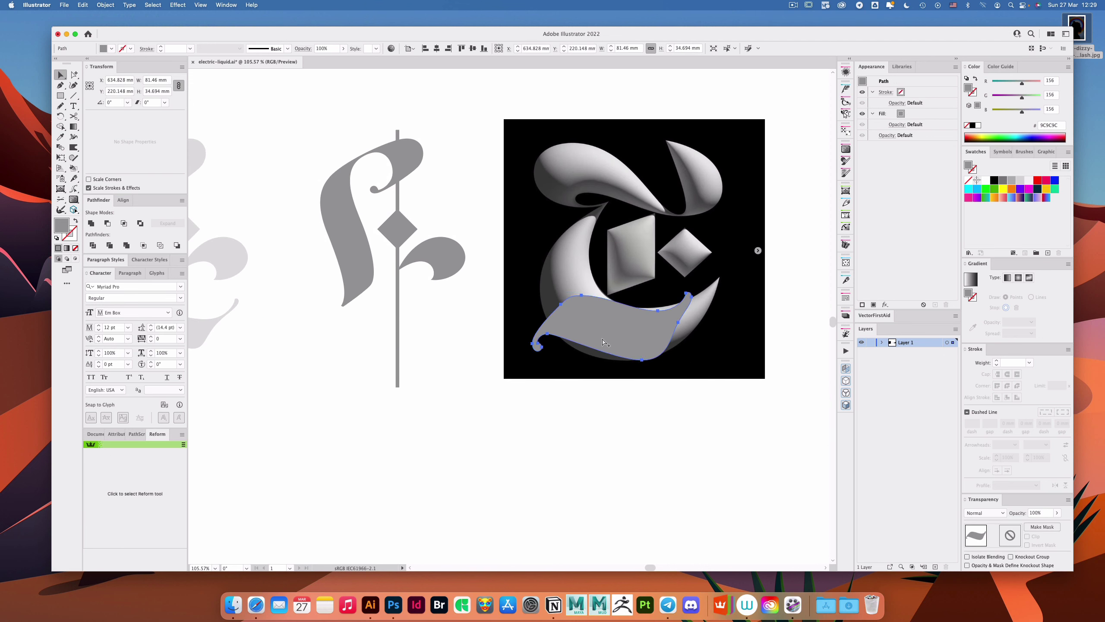
left_click(403, 344)
left_click(456, 376)
scroll(424, 344, "up", 3)
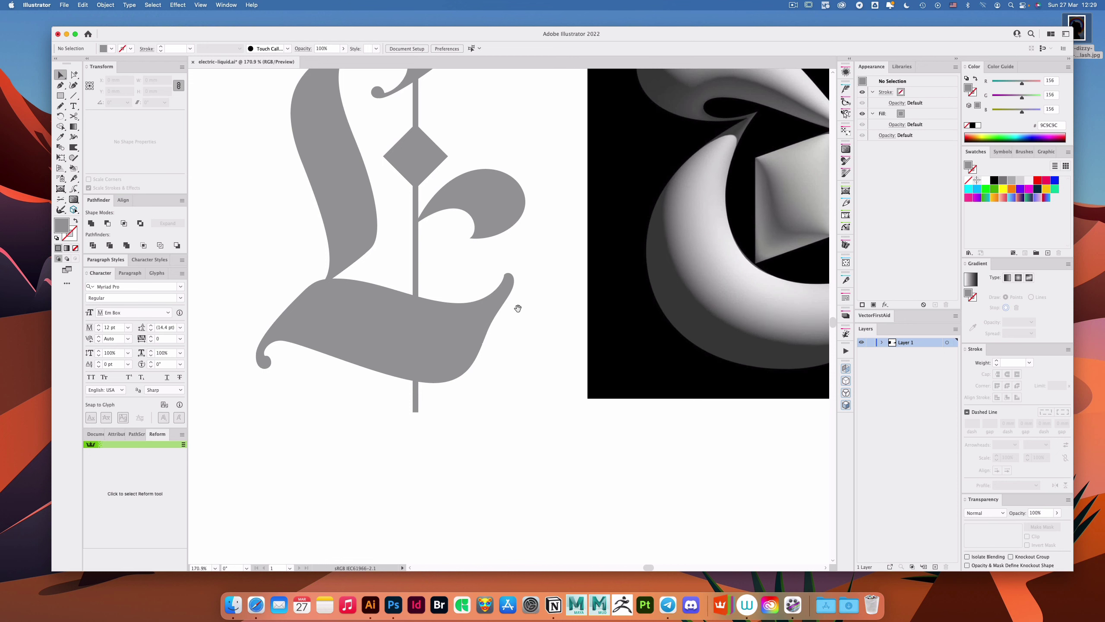
left_click_drag(298, 315, 372, 314)
scroll(541, 322, "down", 3)
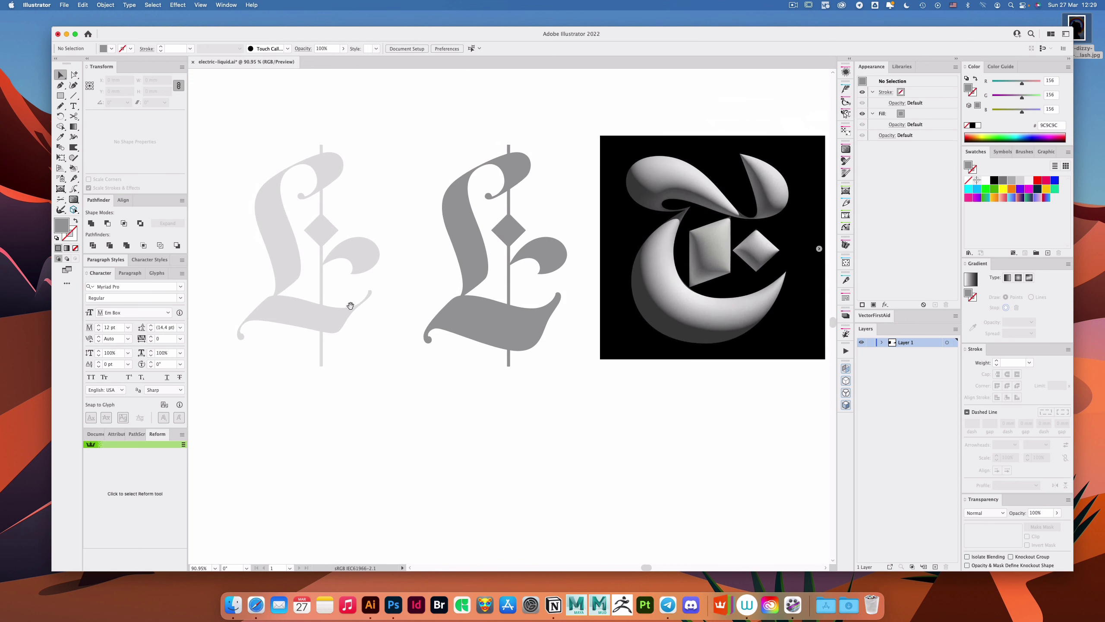
scroll(544, 322, "up", 2)
key("a")
left_click(567, 330)
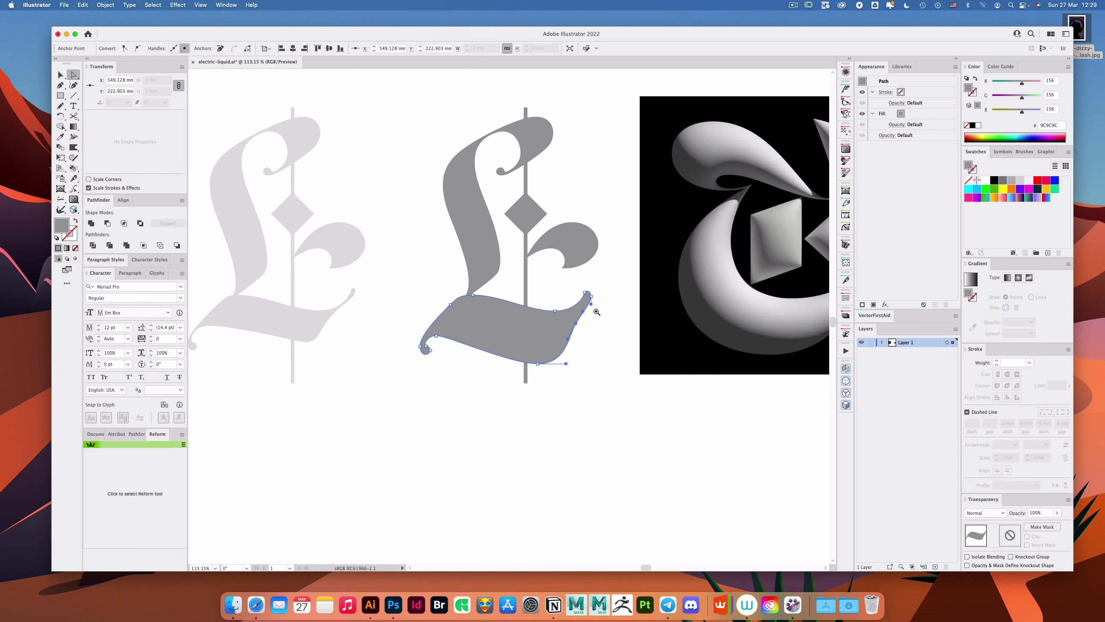
scroll(594, 309, "up", 2)
left_click_drag(611, 310, 560, 312)
key("v")
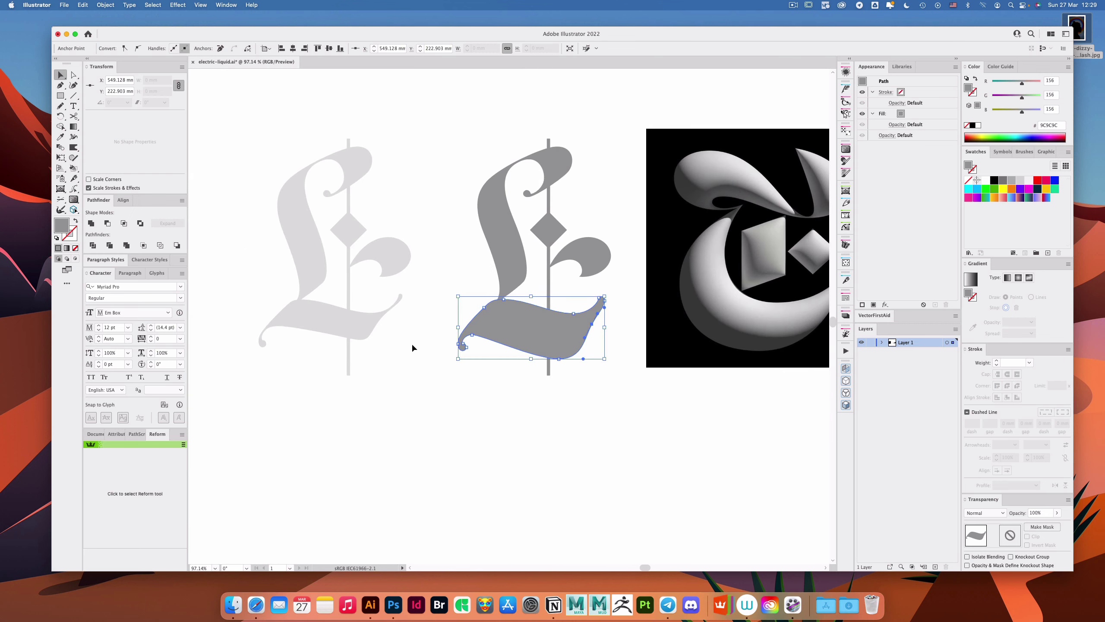
Step: Try the Reform tool on a separate copy of the light grey initial's foot, and delete that copy
left_click_drag(370, 329, 619, 436)
left_click_drag(620, 407, 638, 388)
left_click(638, 388)
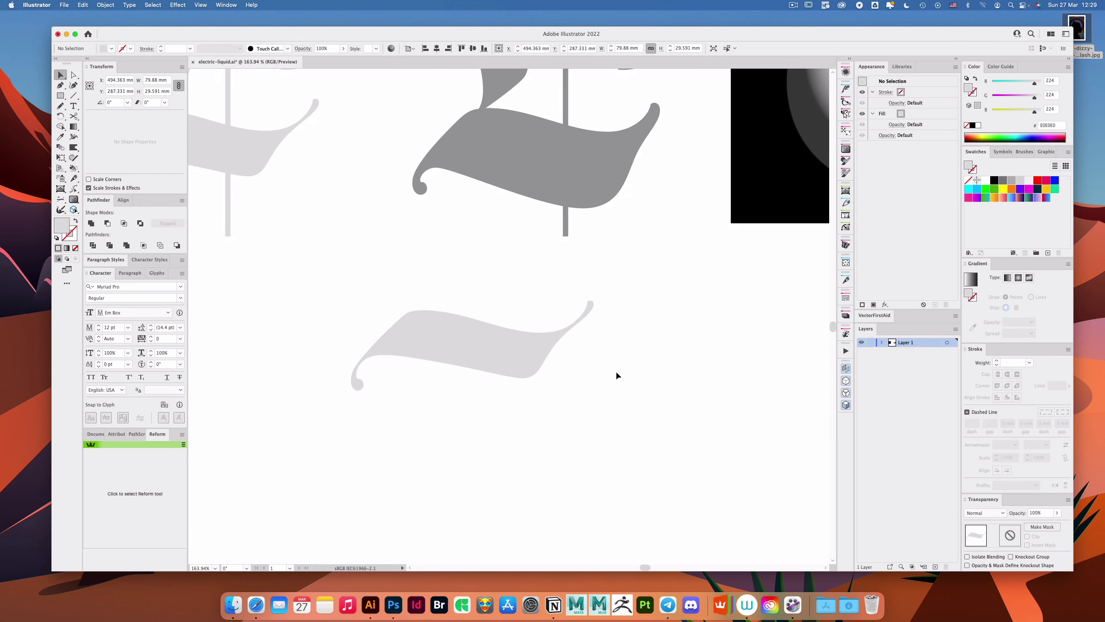
scroll(451, 294, "up", 2)
left_click(73, 190)
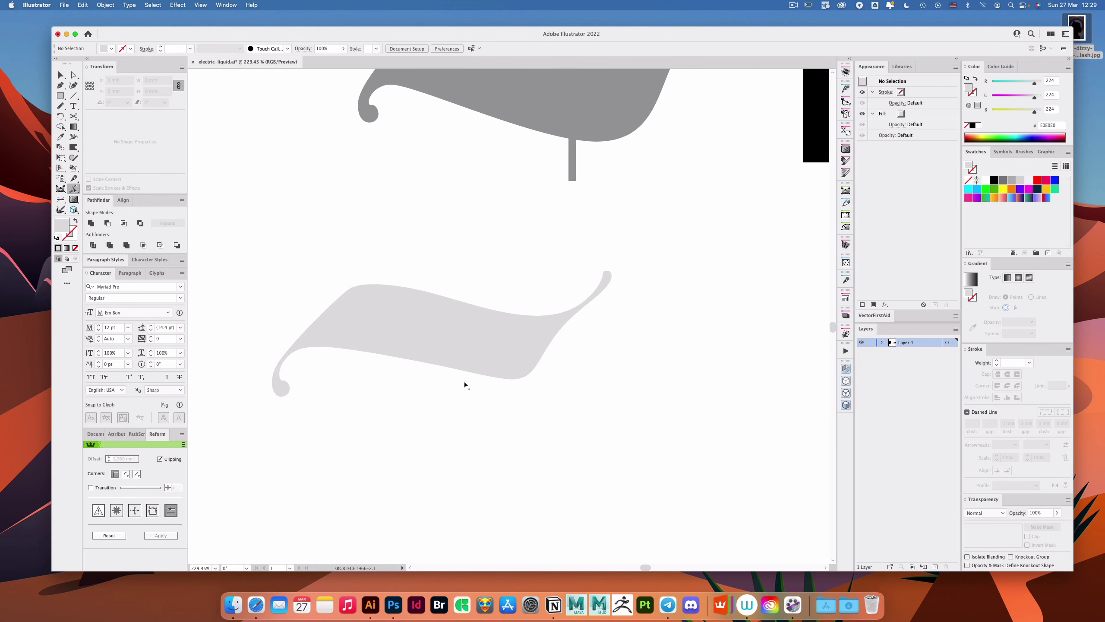
left_click_drag(479, 374, 486, 380)
left_click_drag(565, 337, 558, 333)
key("v")
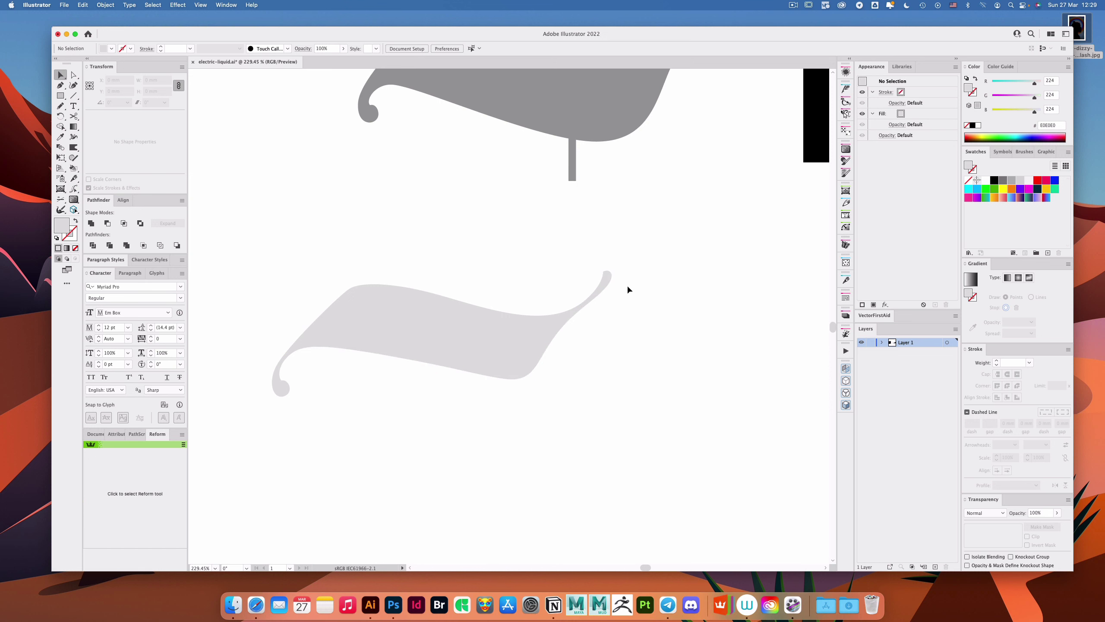
scroll(626, 288, "down", 5)
left_click(439, 365)
key("Delete")
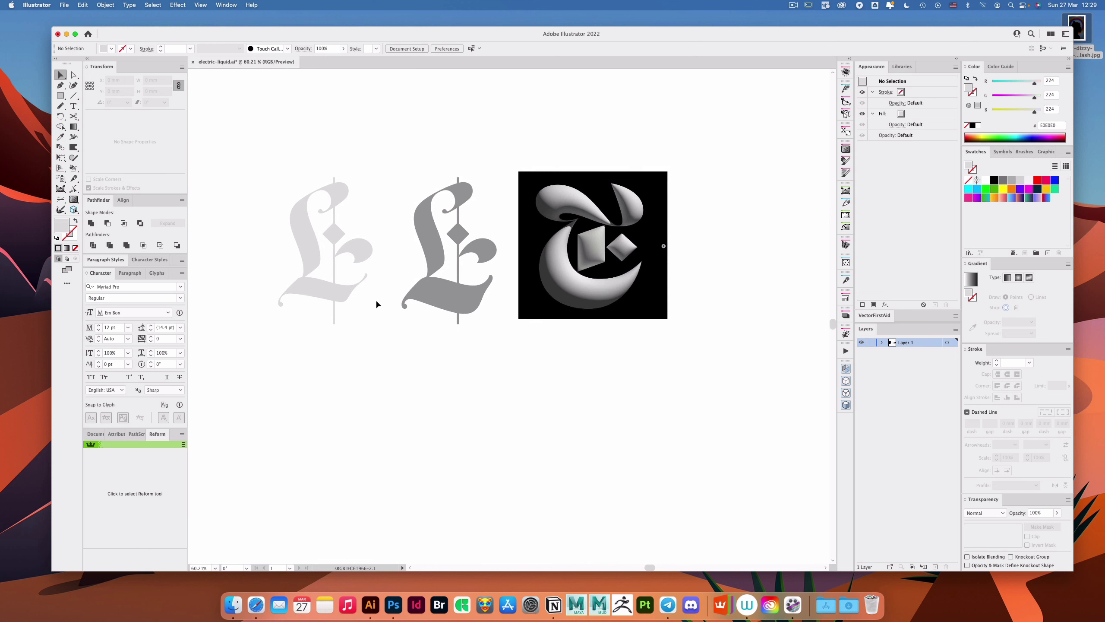
Step: Delete the mid-grey initial with the thickened foot and replace it with a copy of the light grey initial
left_click_drag(378, 280, 405, 285)
left_click_drag(492, 353, 493, 353)
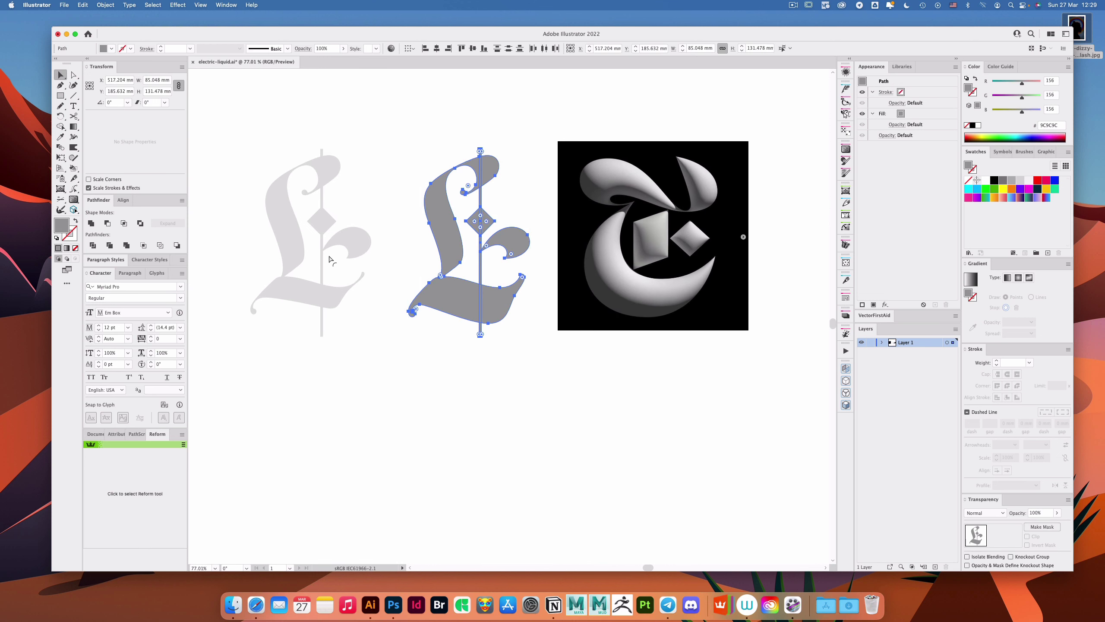
key("Delete")
left_click_drag(271, 144, 377, 313)
left_click_drag(335, 291, 492, 291)
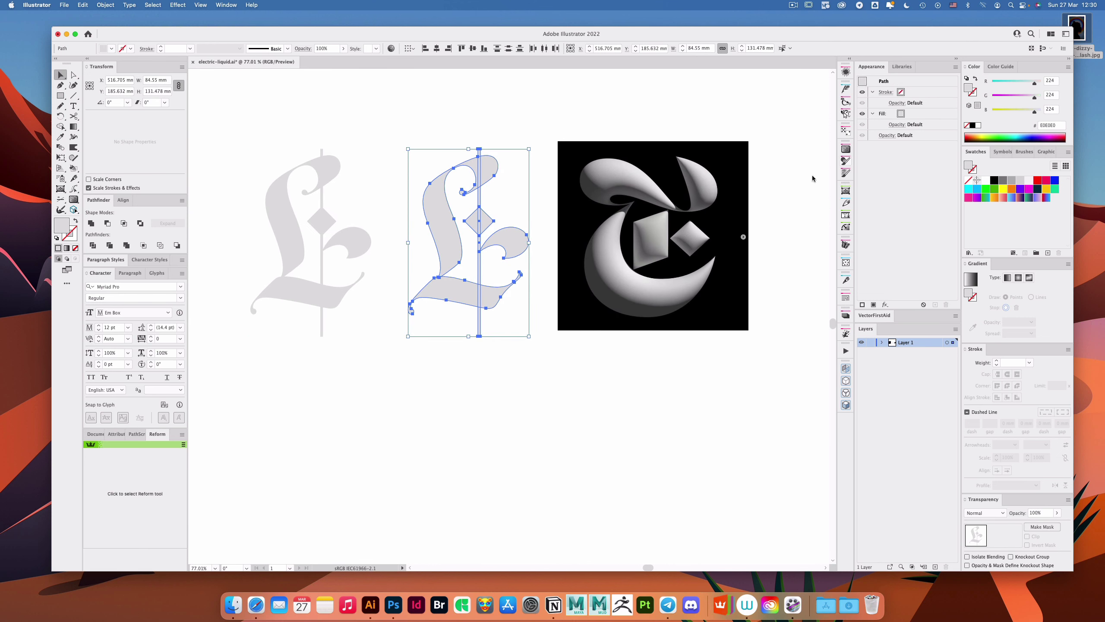
Step: Fill the new initial beside the reference with the mid-grey 888888 sampled from the reference's crescent
key("i")
left_click(602, 286)
key("v")
key("u")
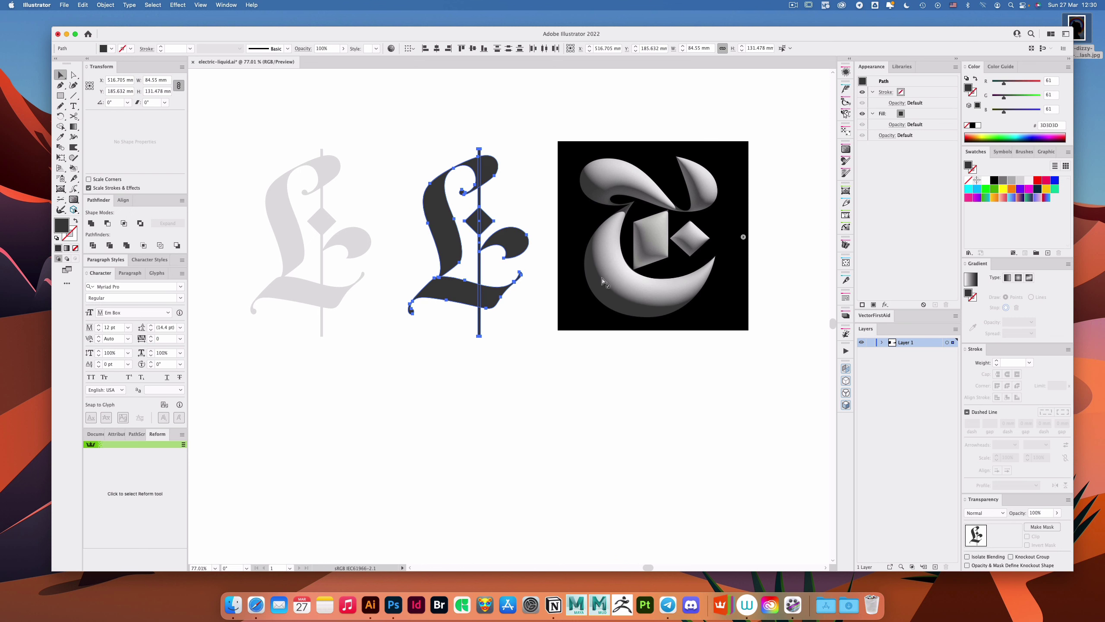
key("i")
left_click(607, 265)
key("v")
Step: Thicken the mid-grey initial's foot along its lower edge with Reform, offsetting the bulge about 4.6 mm and tapering it towards both ends
left_click(515, 305)
left_click_drag(493, 278, 530, 293)
left_click(522, 290)
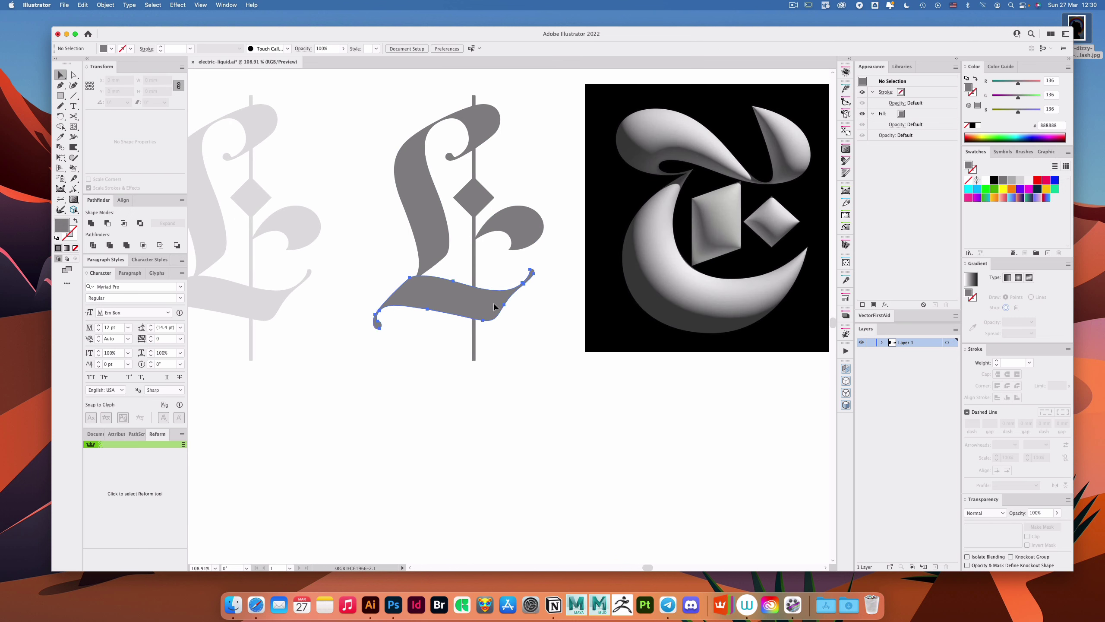
left_click(74, 189)
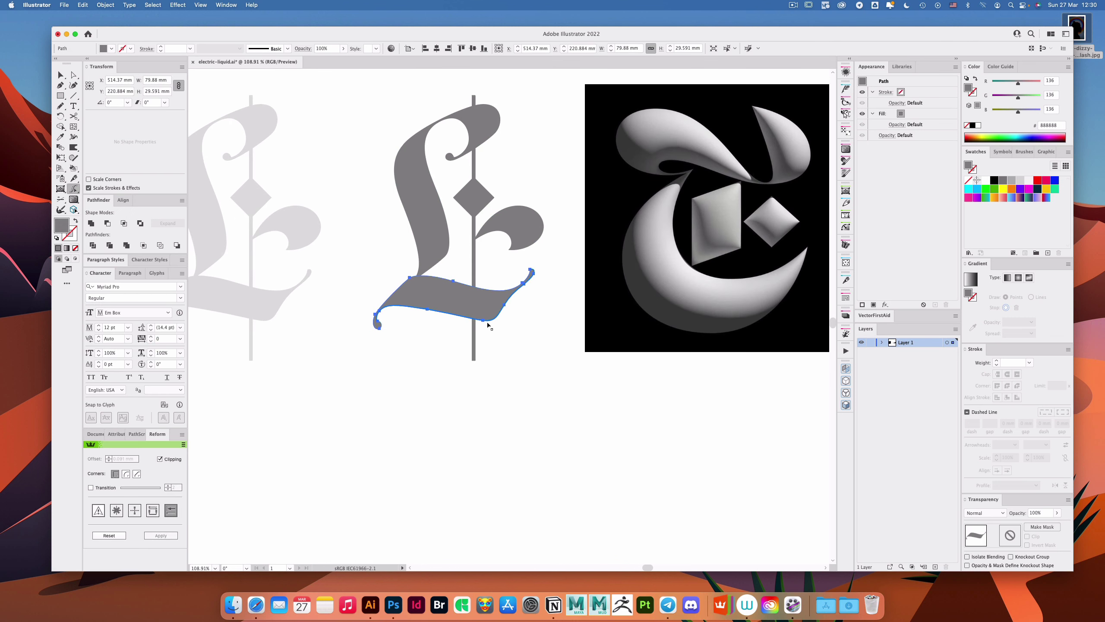
left_click_drag(485, 322, 609, 314)
left_click_drag(540, 265, 530, 257)
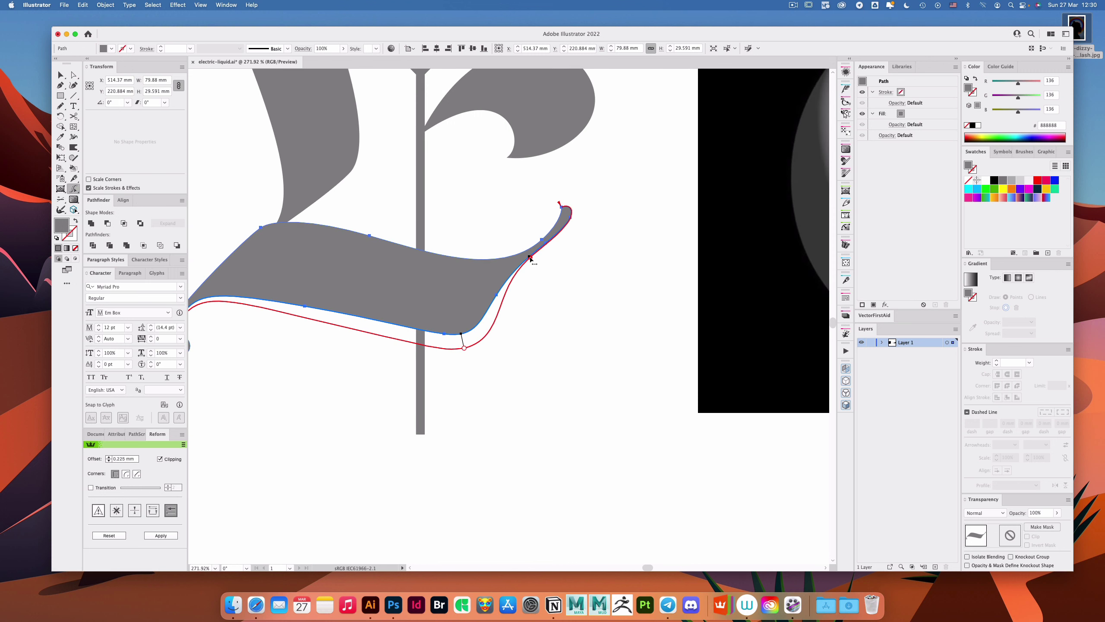
left_click_drag(464, 348, 464, 355)
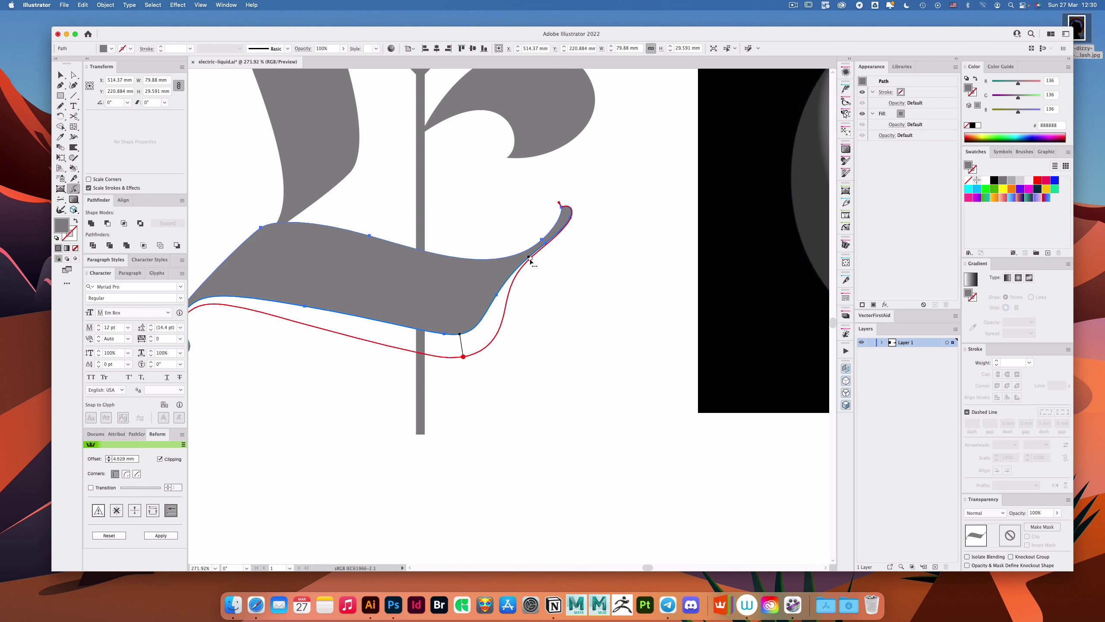
left_click_drag(530, 259, 532, 259)
scroll(532, 259, "left", 6)
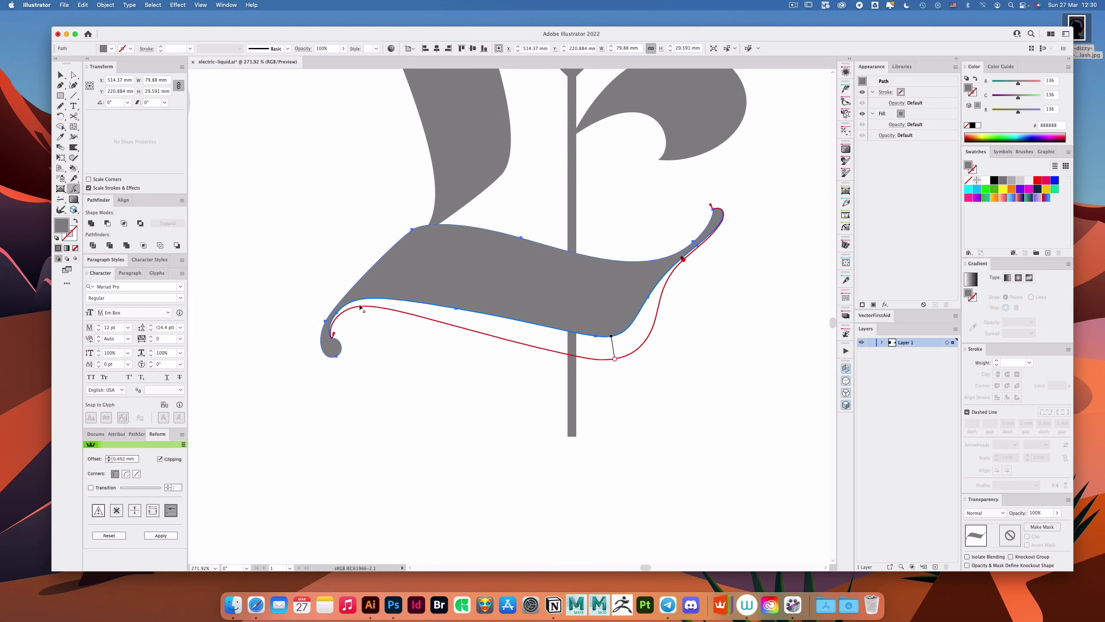
left_click_drag(363, 308, 365, 304)
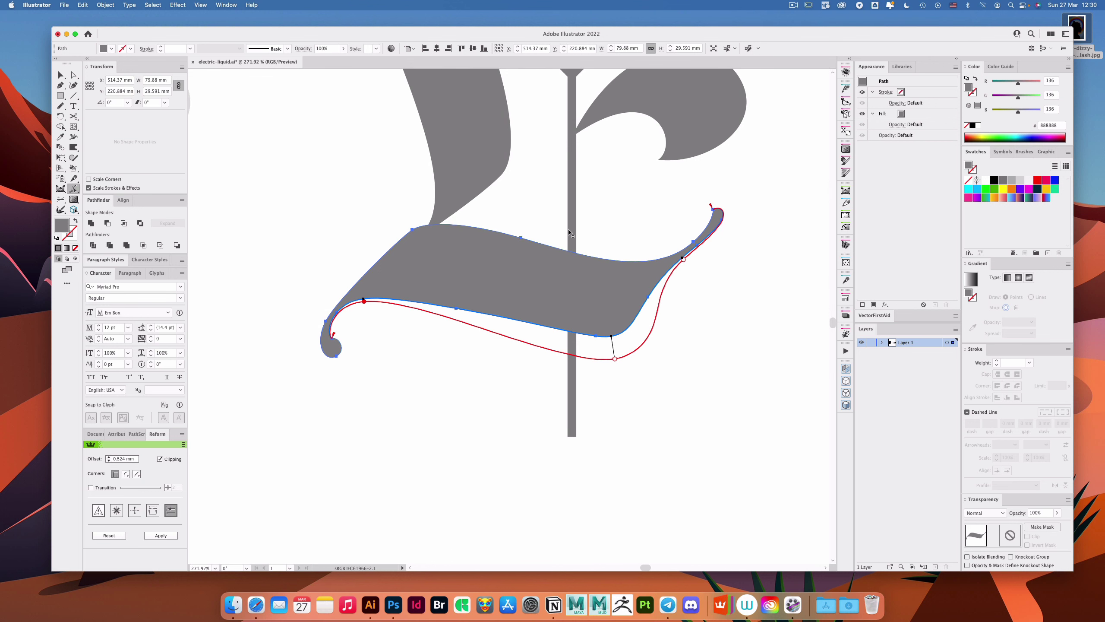
key("Return")
scroll(609, 246, "down", 5)
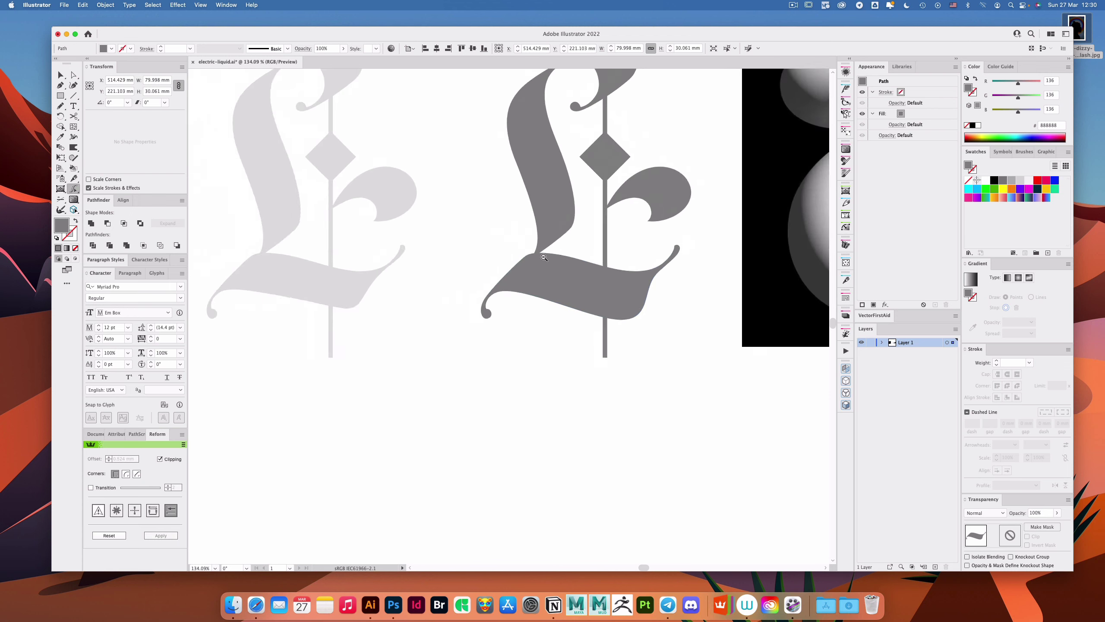
left_click_drag(621, 254, 451, 269)
scroll(461, 269, "up", 3)
scroll(497, 271, "right", 3)
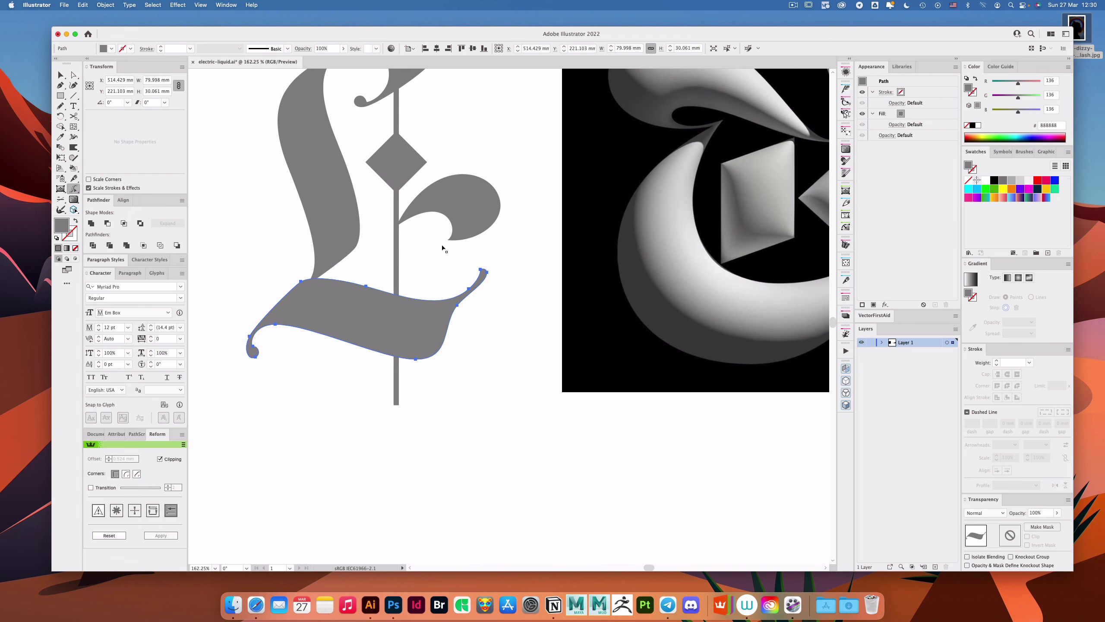
scroll(448, 274, "right", 3)
scroll(448, 274, "up", 2)
left_click_drag(353, 308, 422, 304)
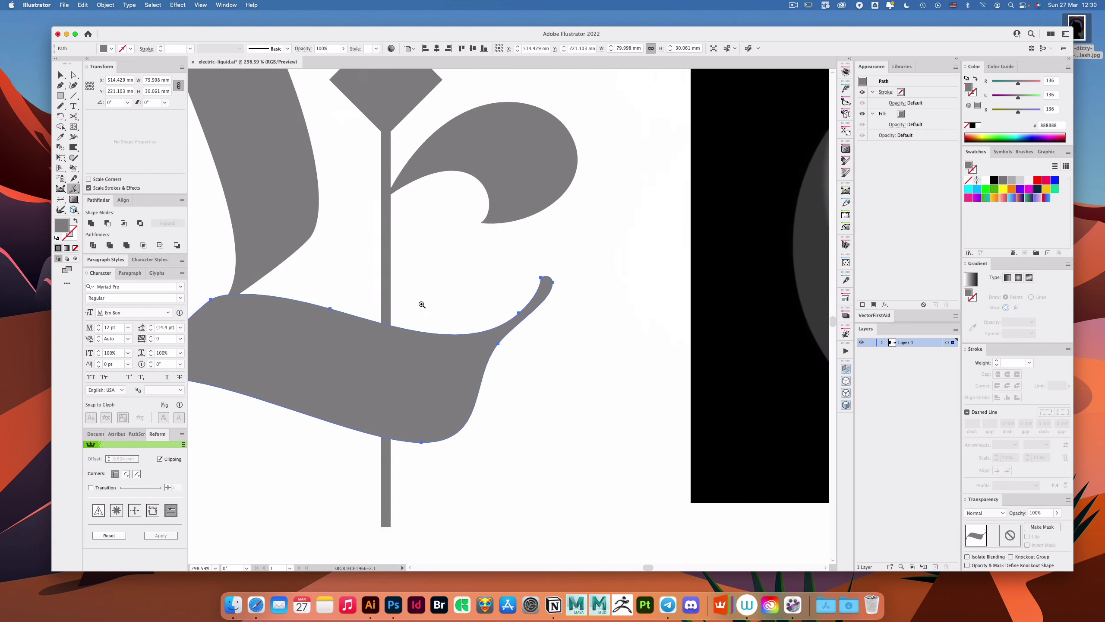
left_click_drag(331, 308, 333, 300)
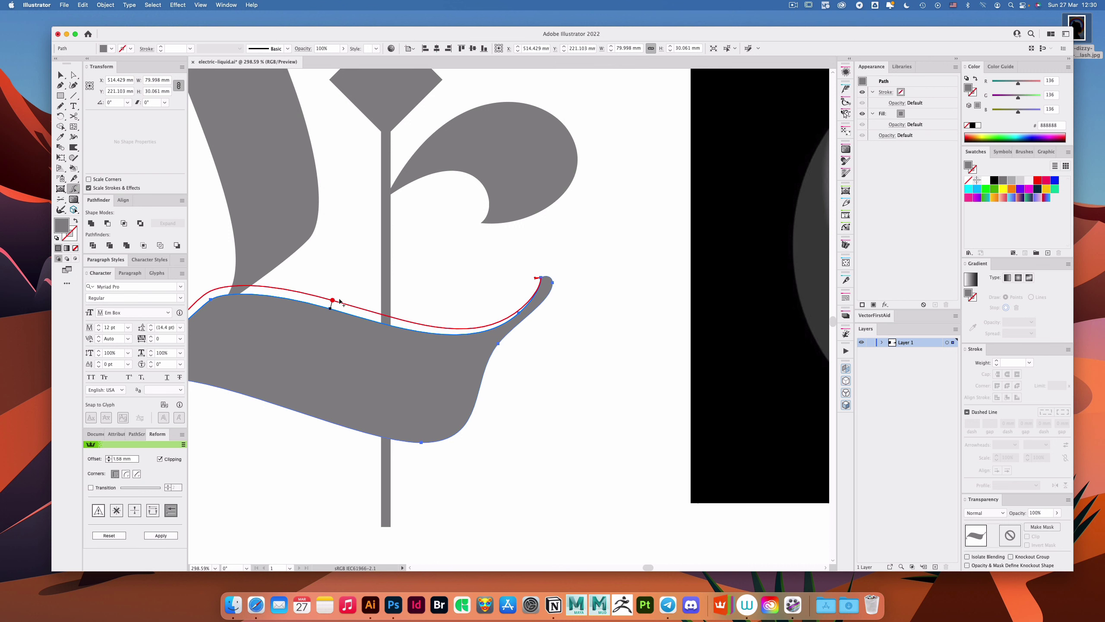
scroll(631, 259, "left", 4)
scroll(631, 259, "down", 1)
left_click_drag(612, 298, 615, 296)
left_click_drag(297, 303, 300, 303)
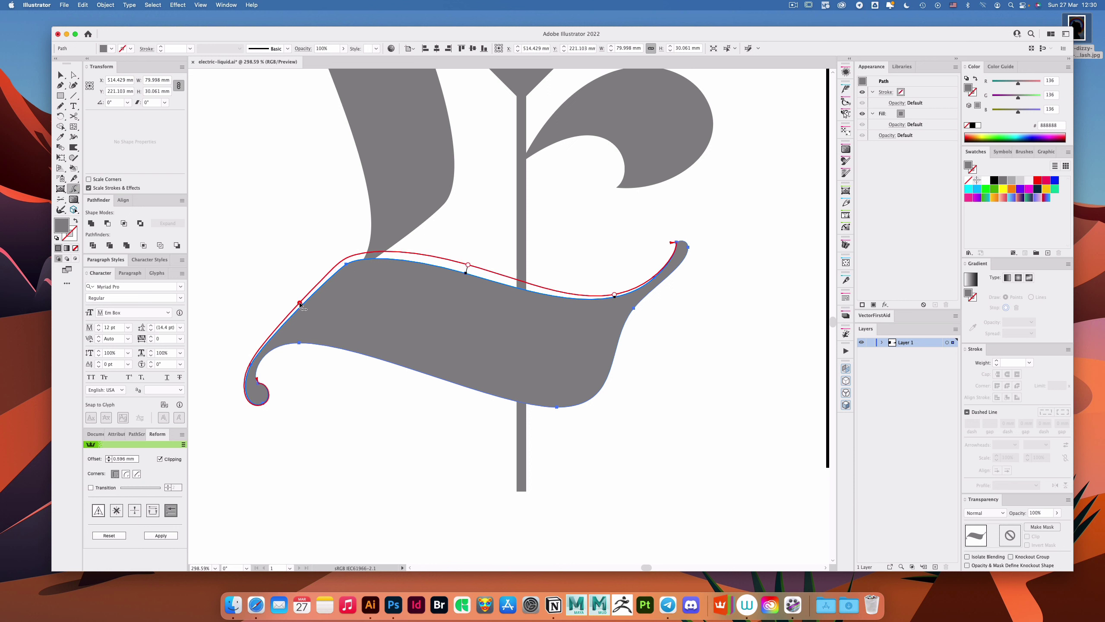
left_click_drag(371, 258, 502, 272)
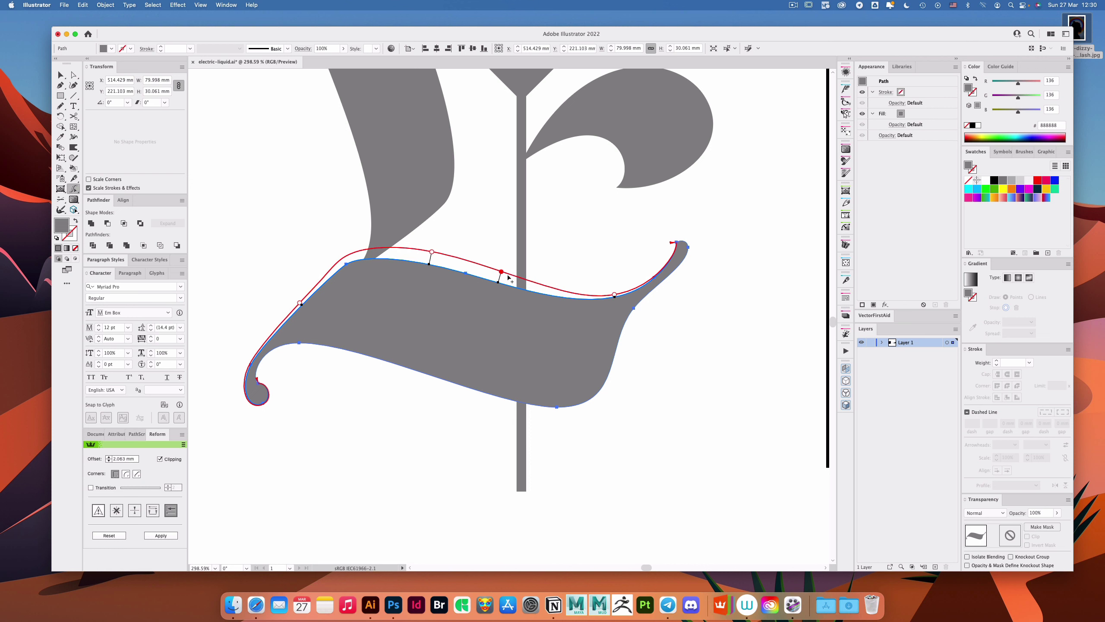
key("Delete")
key("cmd+z")
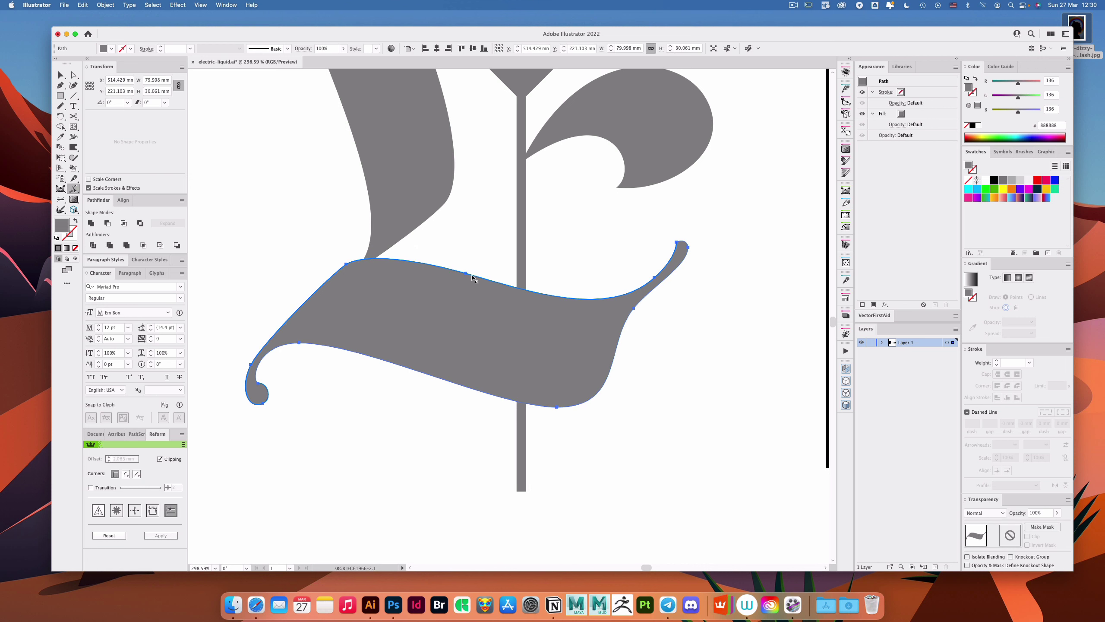
Step: Offset the foot's upper edge outward about 2.3 mm at its middle with Reform, tapering the offset towards both ends
left_click(470, 274)
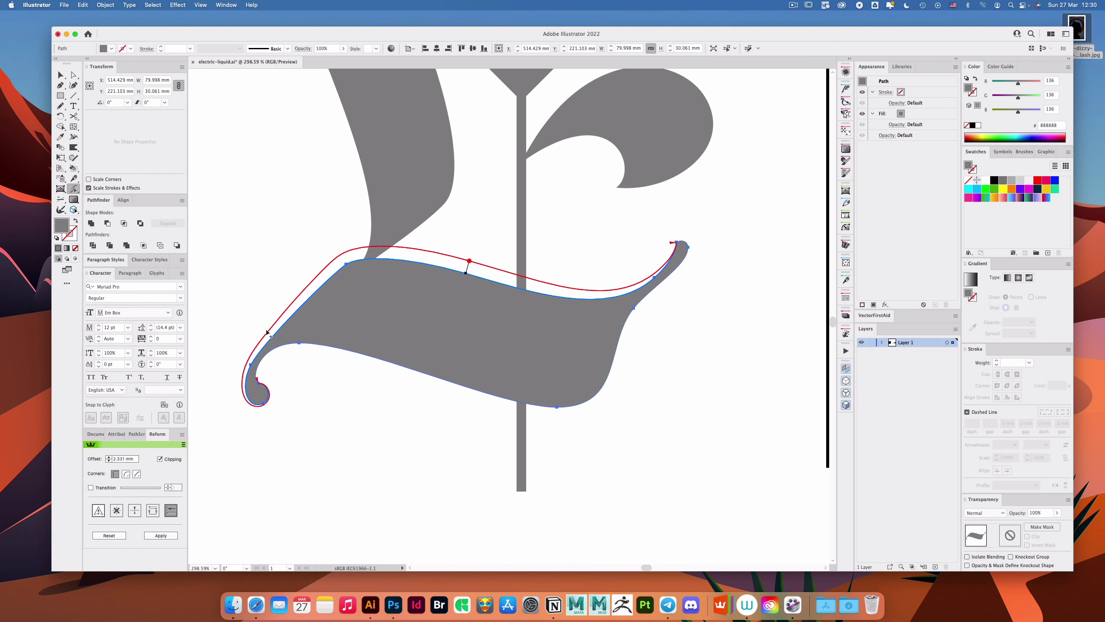
left_click_drag(267, 331, 272, 333)
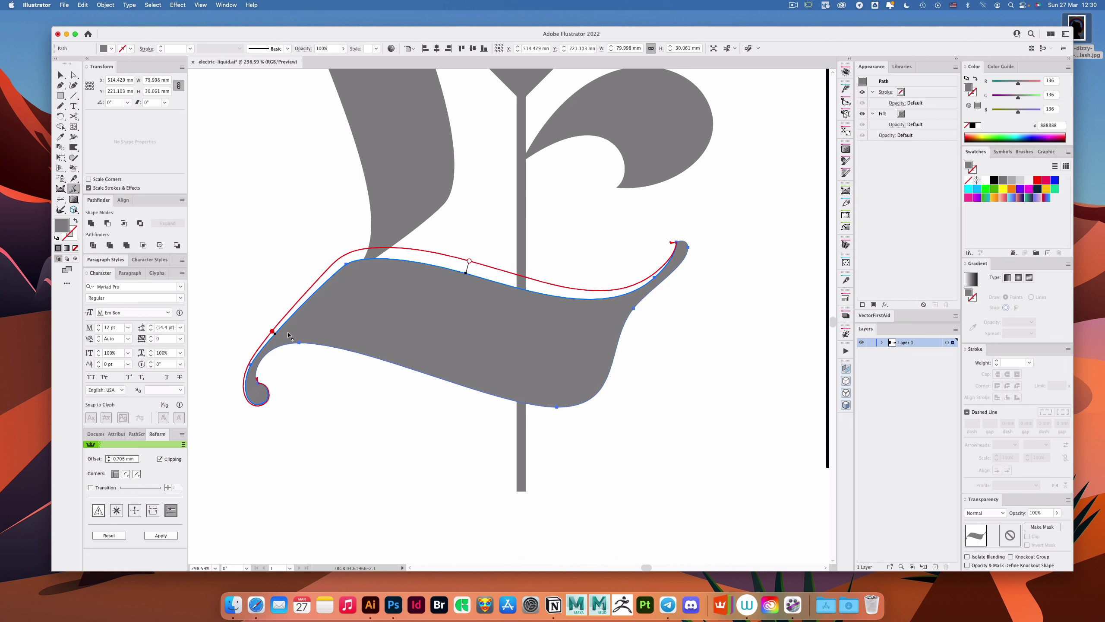
left_click_drag(631, 287, 625, 293)
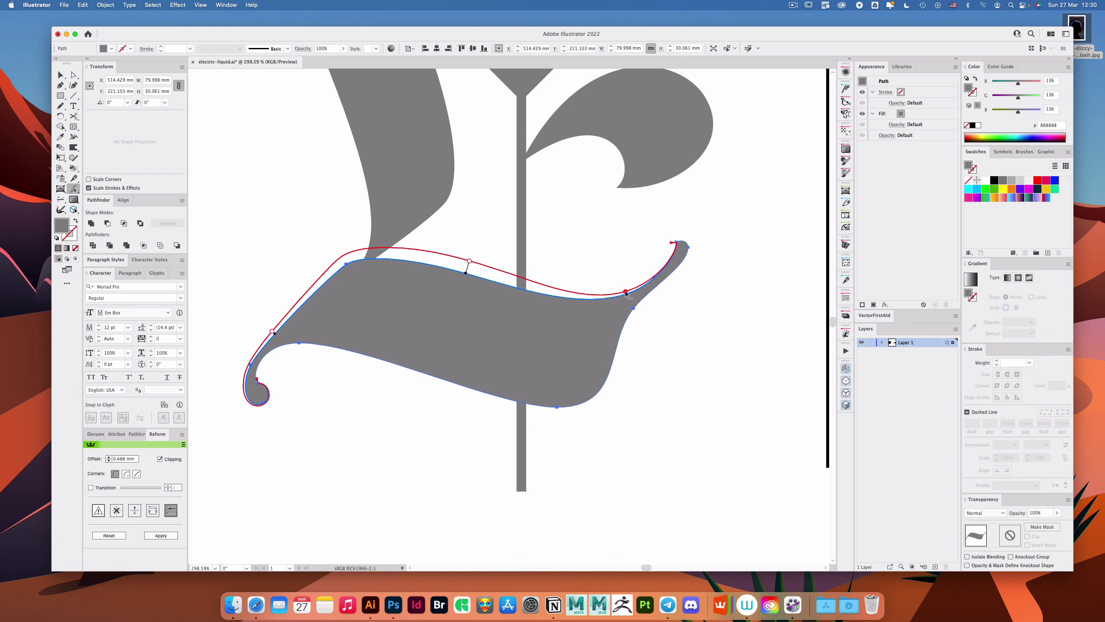
key("Return")
Step: Extend the foot's lower edge slightly further outward with Reform, holding it to about 0.6 mm at the right-hand curve
left_click_drag(630, 293, 586, 291)
left_click_drag(666, 280, 459, 296)
scroll(318, 371, "up", 3)
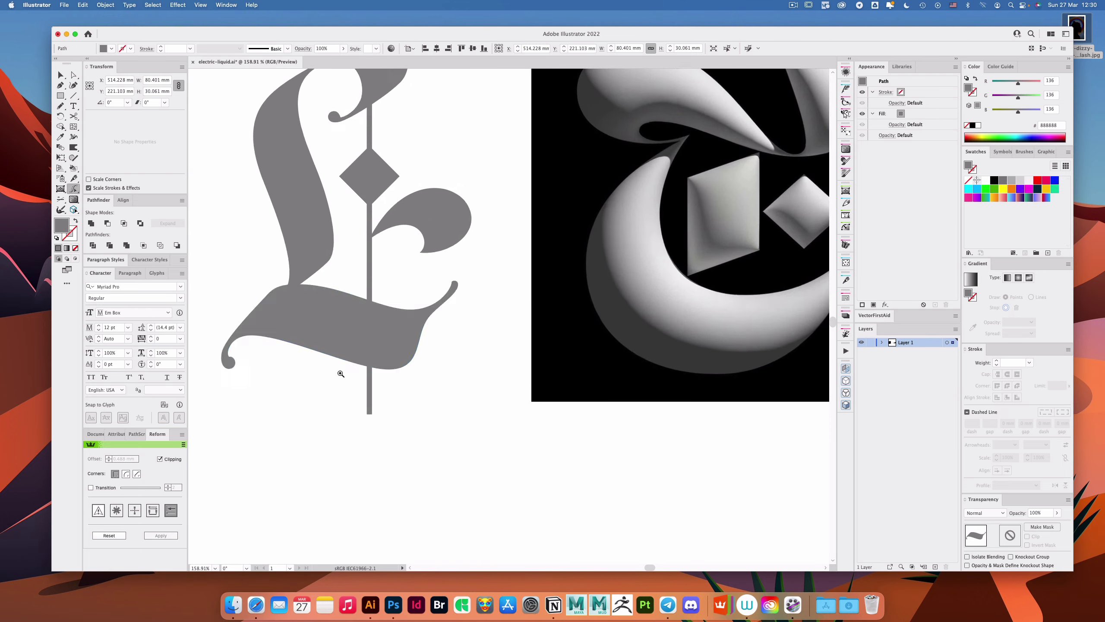
left_click_drag(384, 365, 384, 368)
left_click_drag(493, 310, 488, 321)
left_click_drag(393, 311, 504, 311)
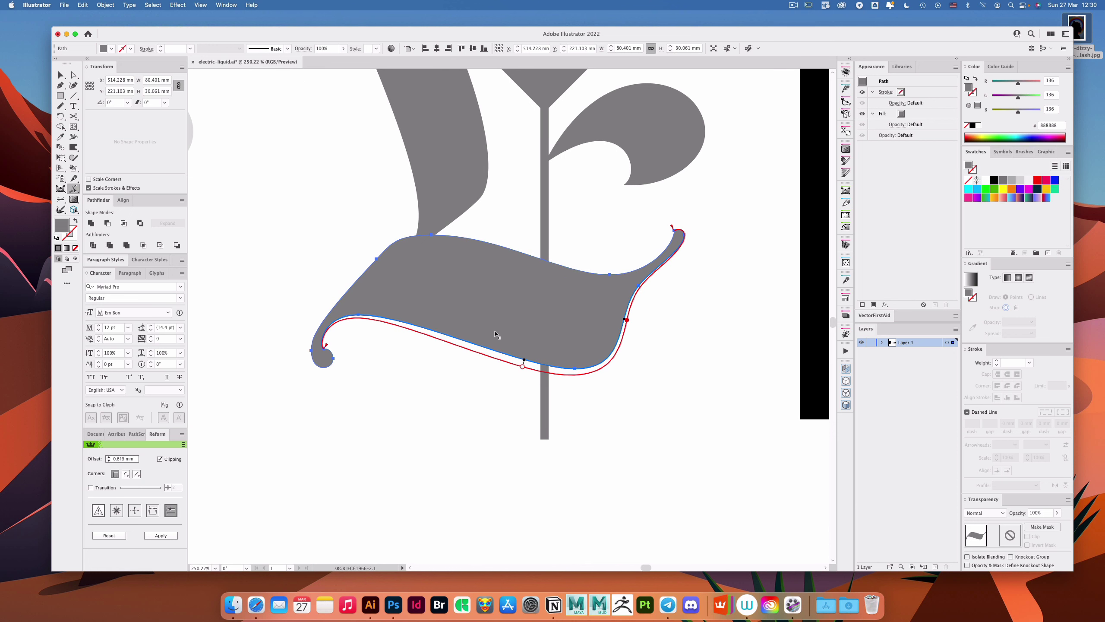
key("Return")
left_click_drag(630, 235, 486, 274)
key("v")
left_click(584, 266)
Step: Reshape the rounded tip at the foot's right end by shifting its outer anchor point slightly down and inward
scroll(508, 301, "up", 4)
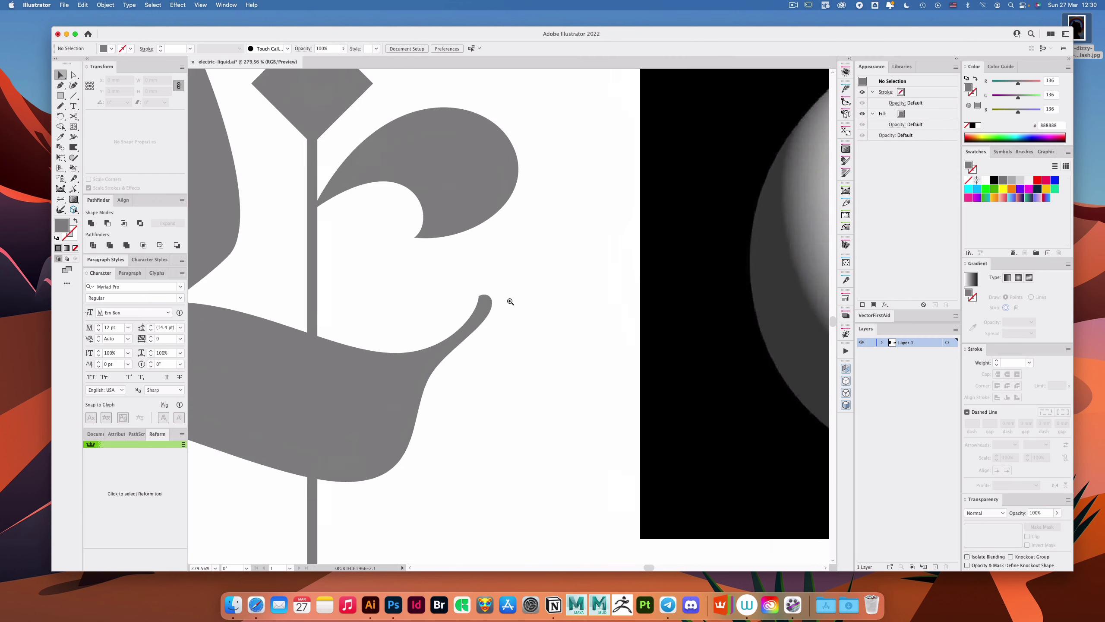
key("a")
left_click(521, 301)
scroll(538, 311, "up", 4)
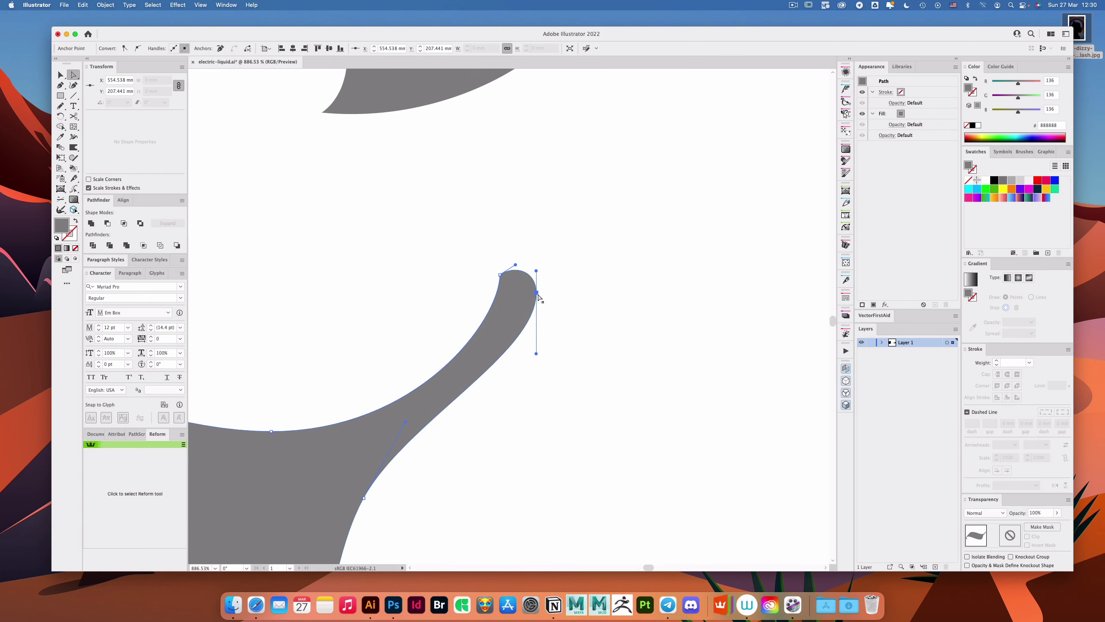
left_click_drag(538, 294, 536, 300)
left_click(551, 298)
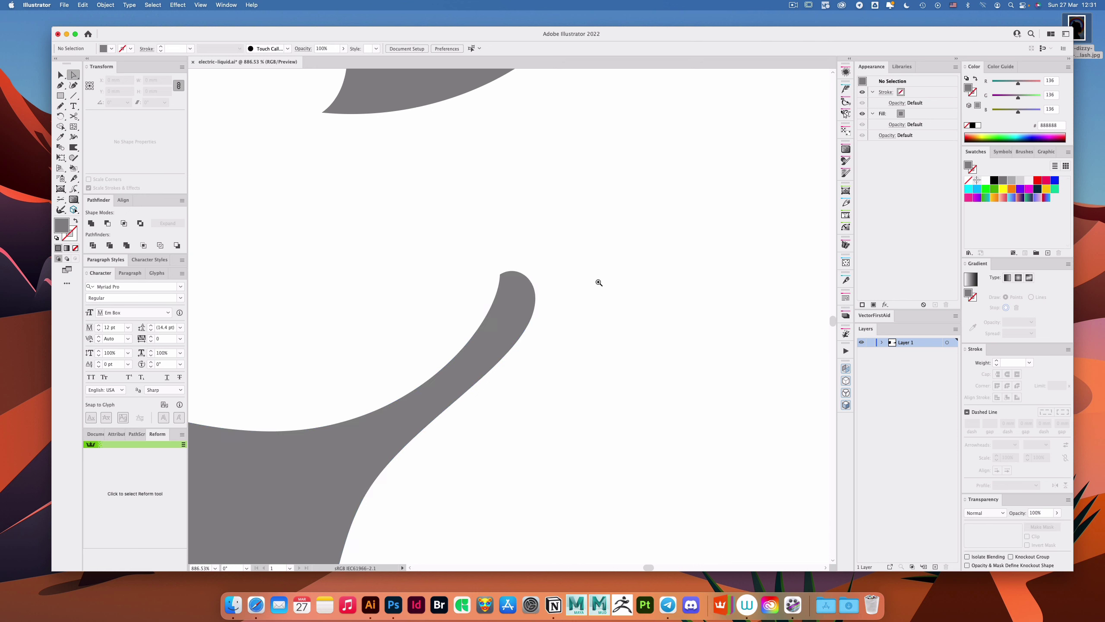
scroll(599, 282, "up", 2)
left_click(379, 333)
scroll(486, 321, "down", 3)
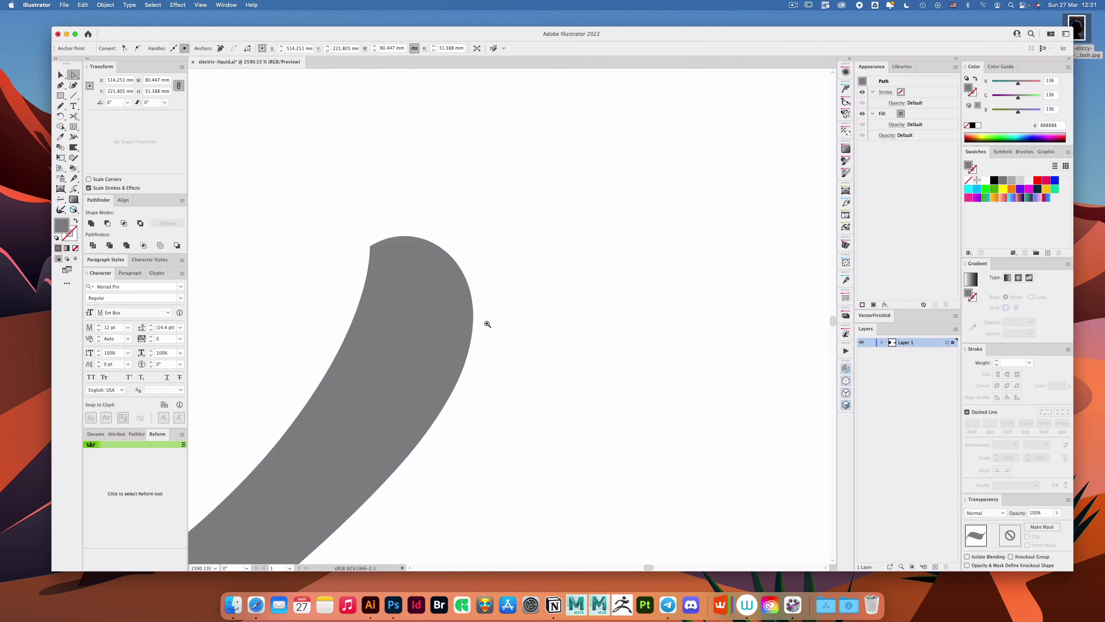
left_click(476, 304)
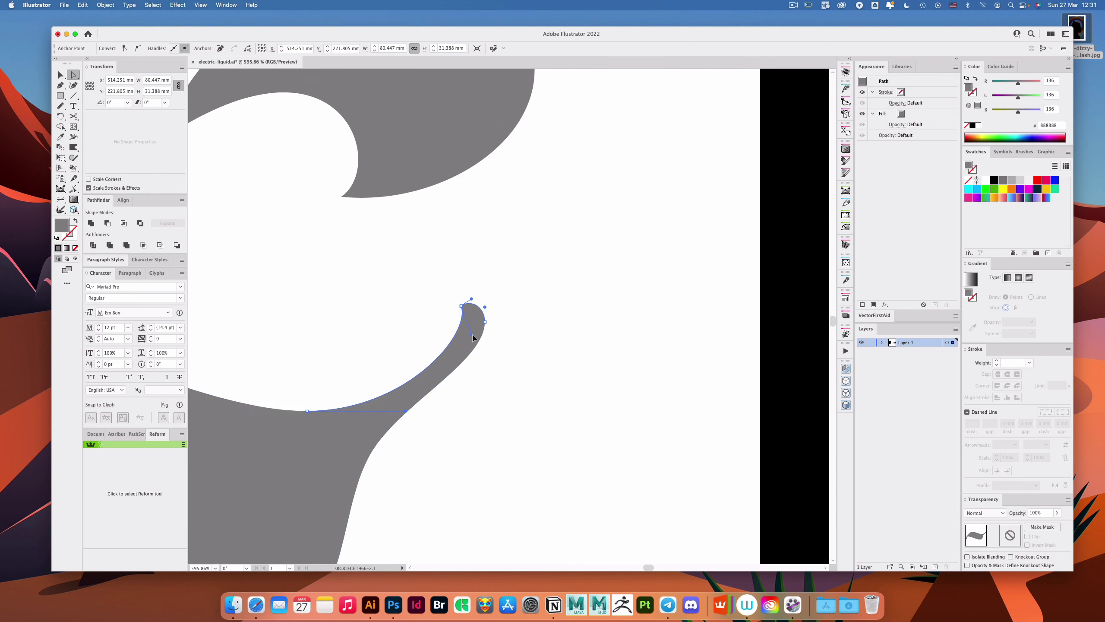
left_click(602, 298)
Step: Compare the foot with the reference's crescent, and return it to the initial slightly lower beneath the stem
scroll(599, 297, "down", 6)
left_click_drag(598, 264, 439, 279)
left_click_drag(356, 350, 670, 350)
key("super+z")
scroll(461, 321, "up", 3)
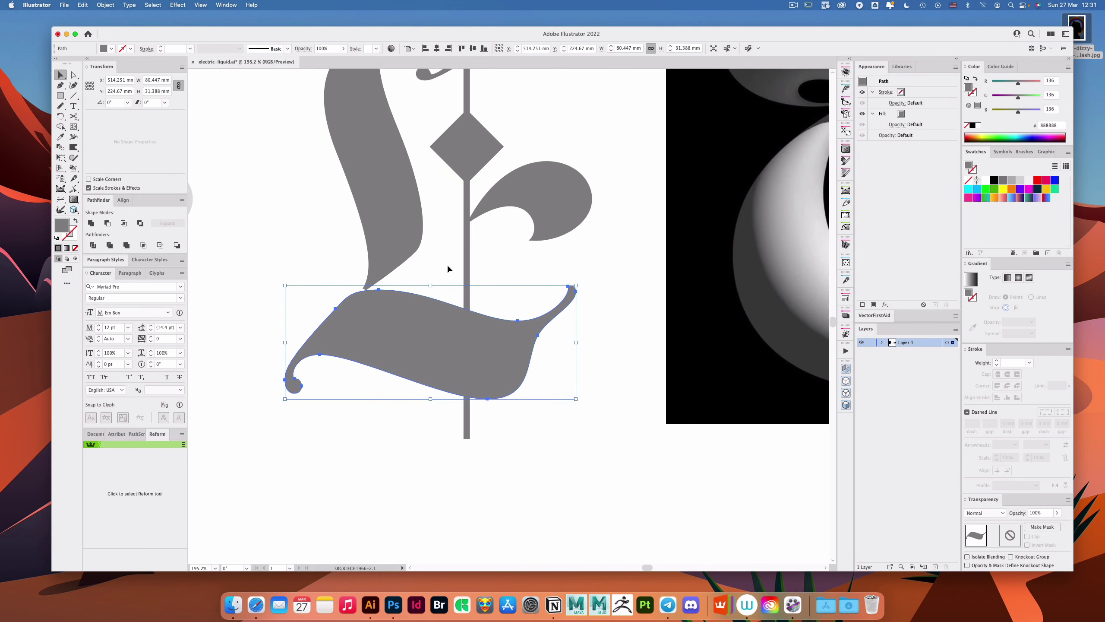
left_click(448, 263)
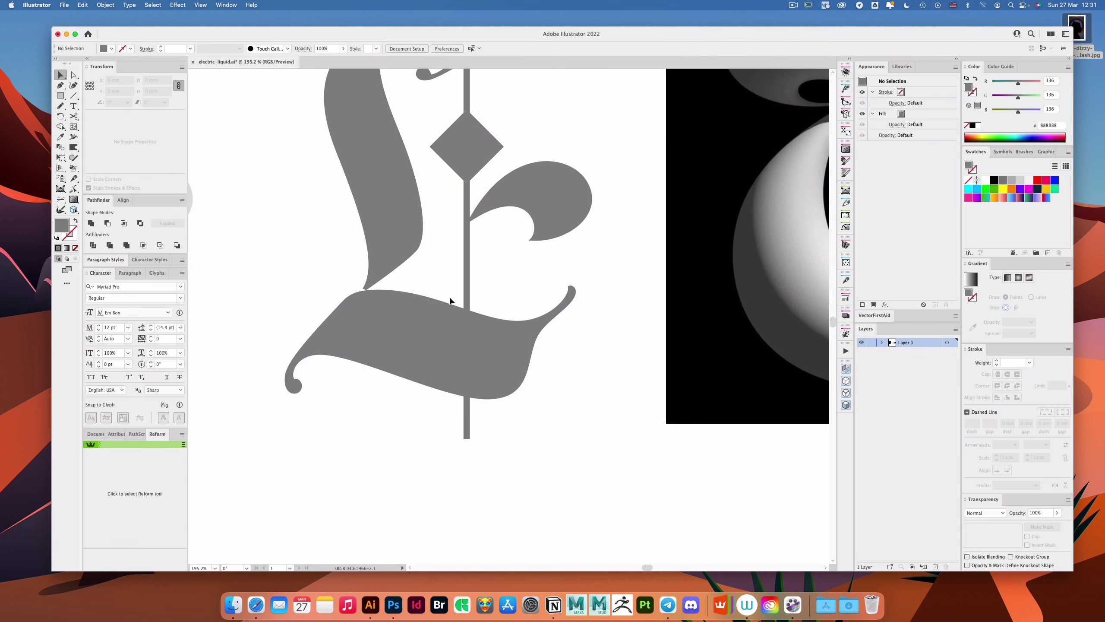
Step: Offset the foot's lower edge outward about 2.4 mm with Reform, keeping the offset minimal beside the right-hand curve
left_click(73, 189)
scroll(421, 386, "up", 4)
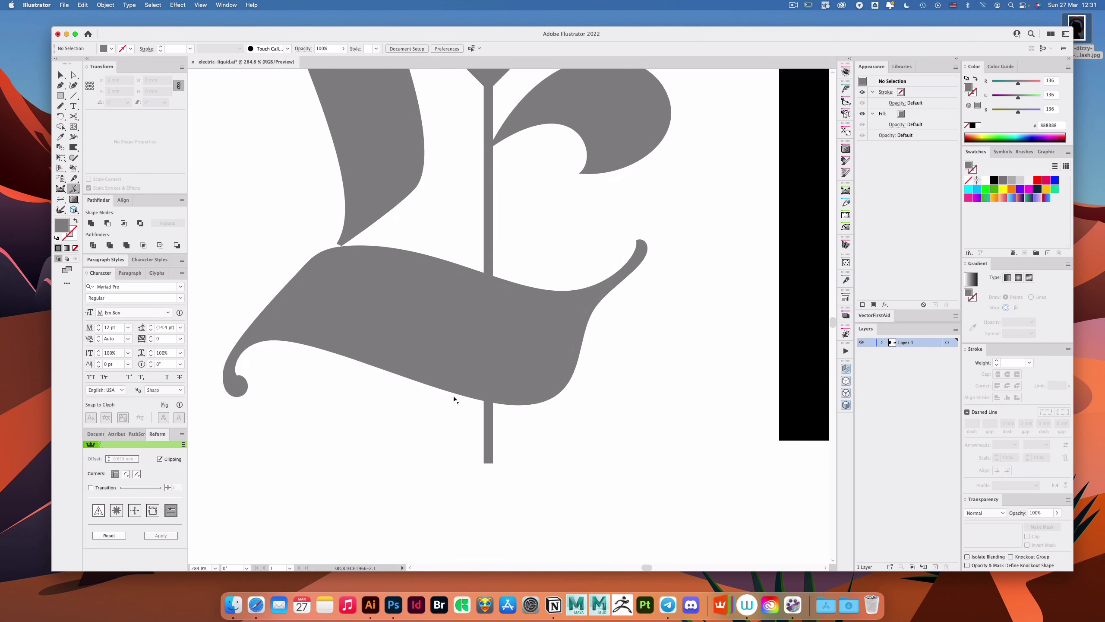
left_click_drag(461, 398, 463, 411)
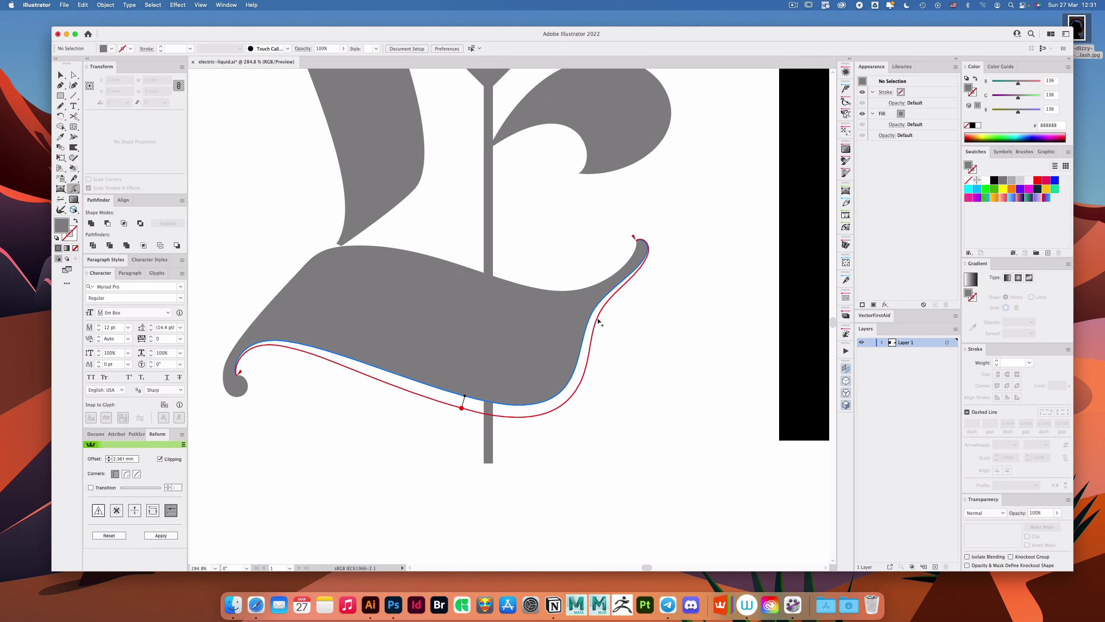
left_click_drag(598, 321, 585, 334)
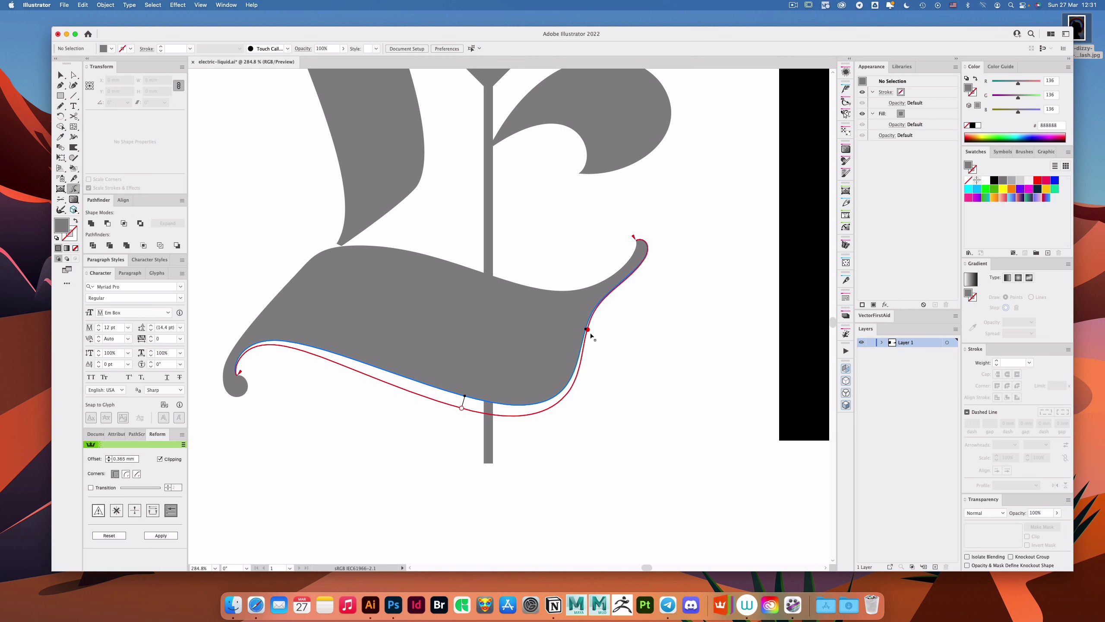
left_click(358, 343)
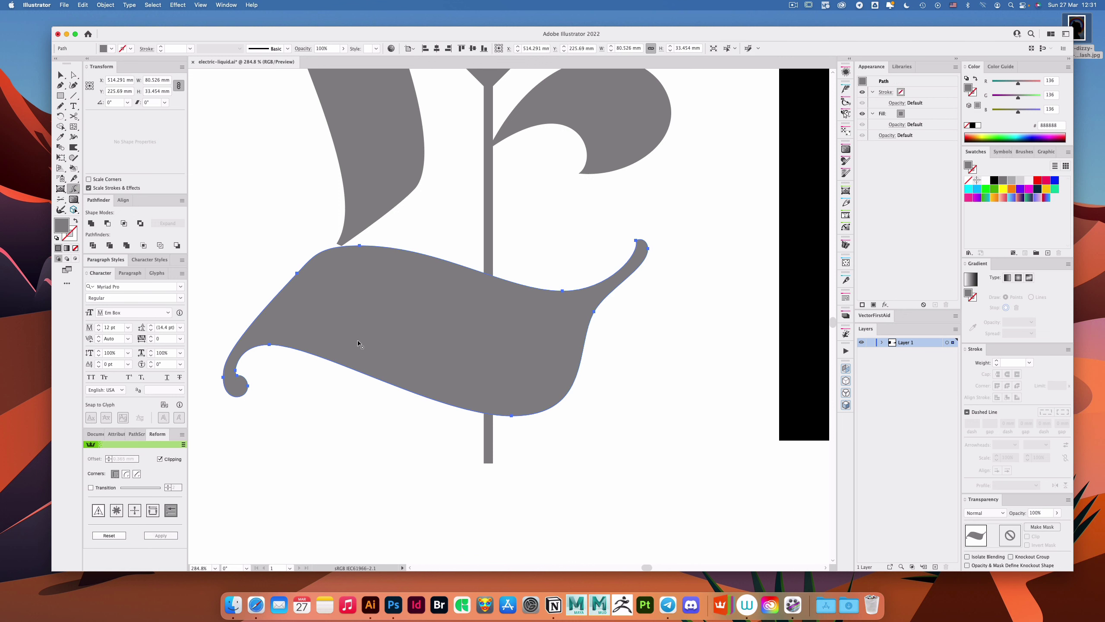
Step: Refine the anchor points on the inner edge of the foot's left curl with Direct Selection and PathScribe
left_click_drag(209, 375, 410, 342)
key("a")
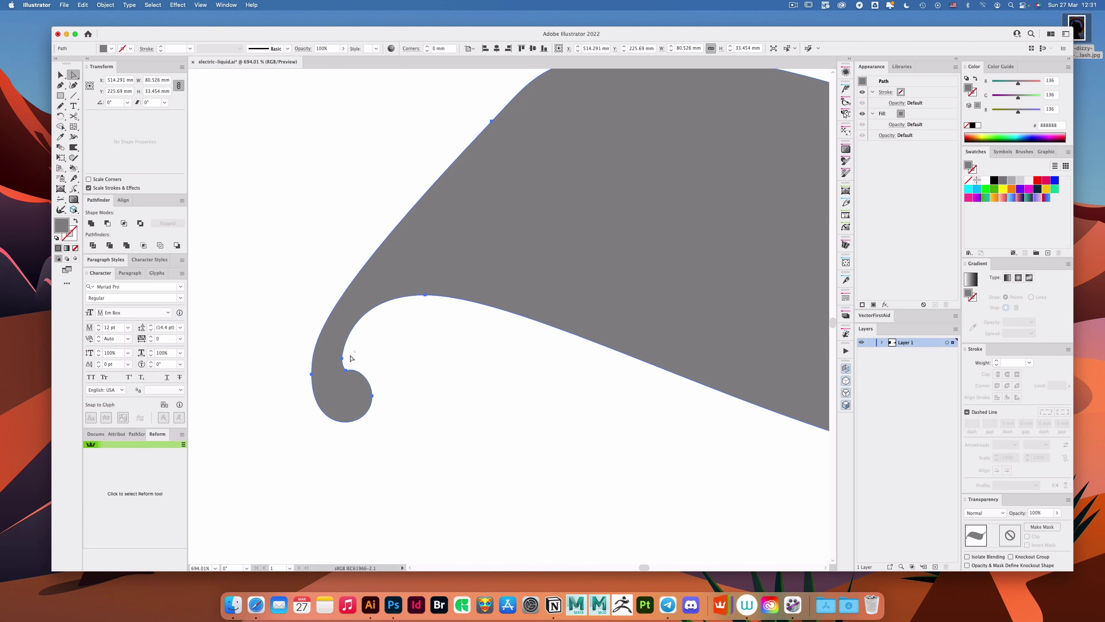
left_click_drag(347, 355, 332, 363)
left_click(136, 434)
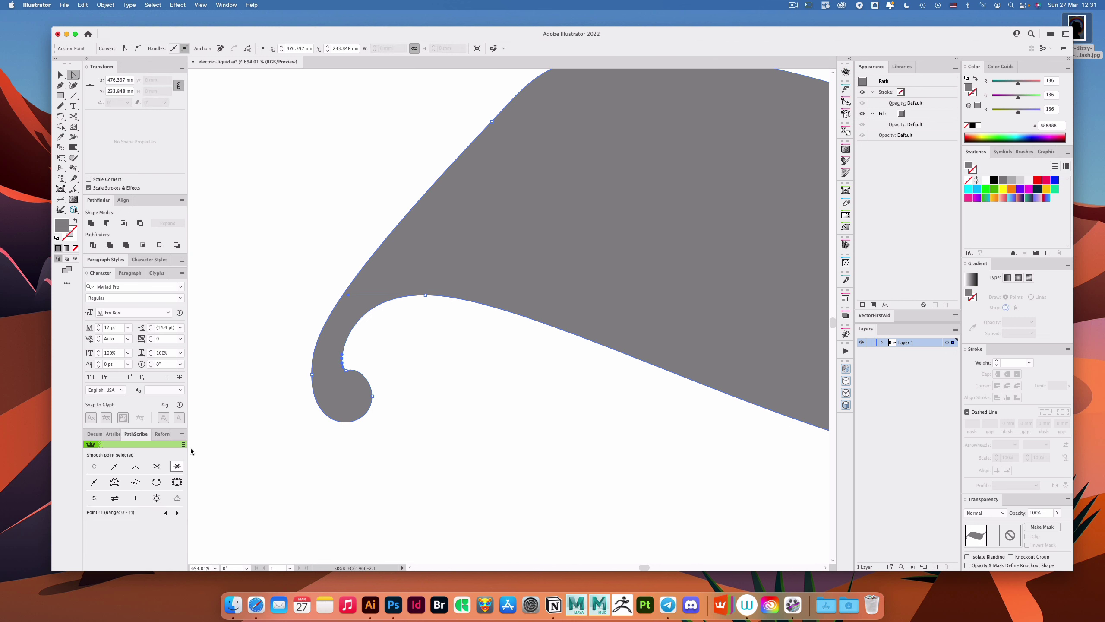
scroll(360, 357, "up", 3)
left_click_drag(368, 381, 385, 371)
left_click(533, 326)
scroll(540, 296, "down", 9)
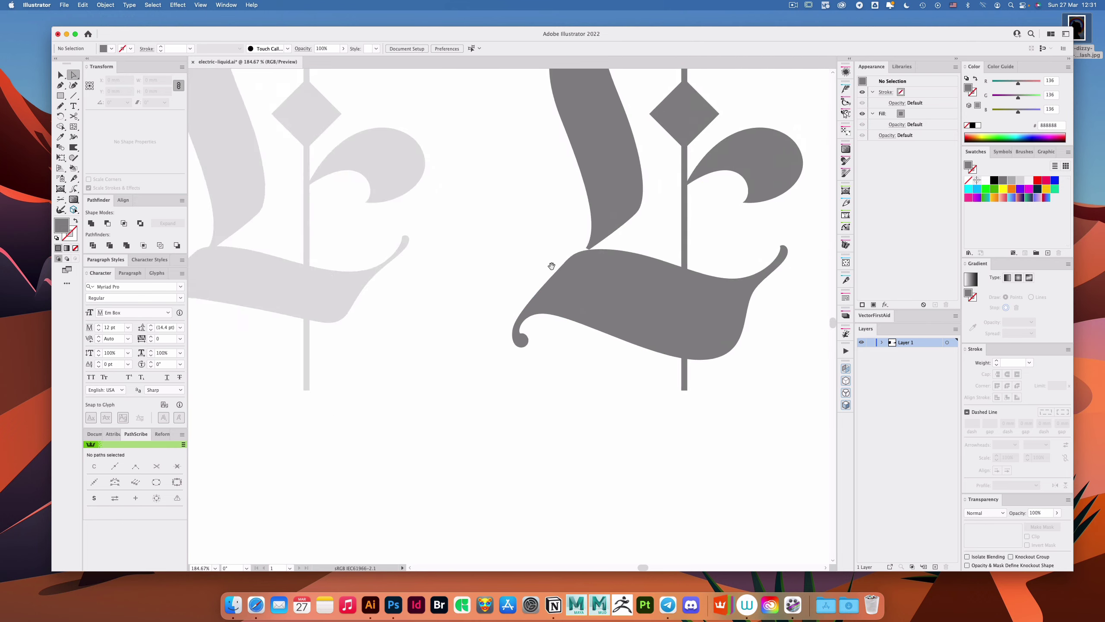
key("v")
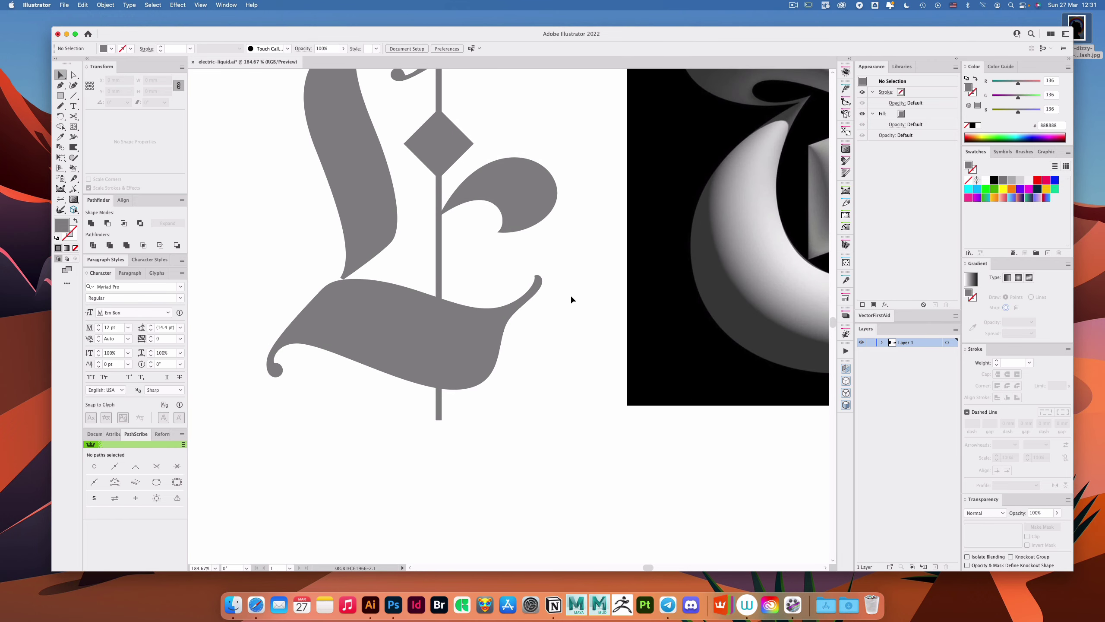
scroll(296, 349, "up", 3)
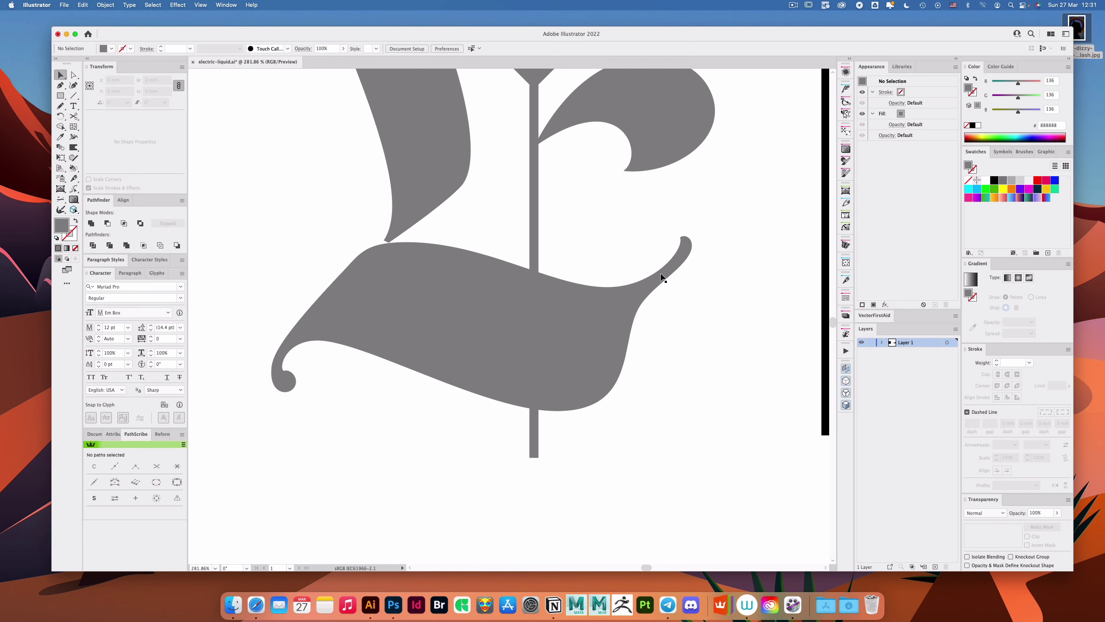
scroll(702, 287, "down", 3)
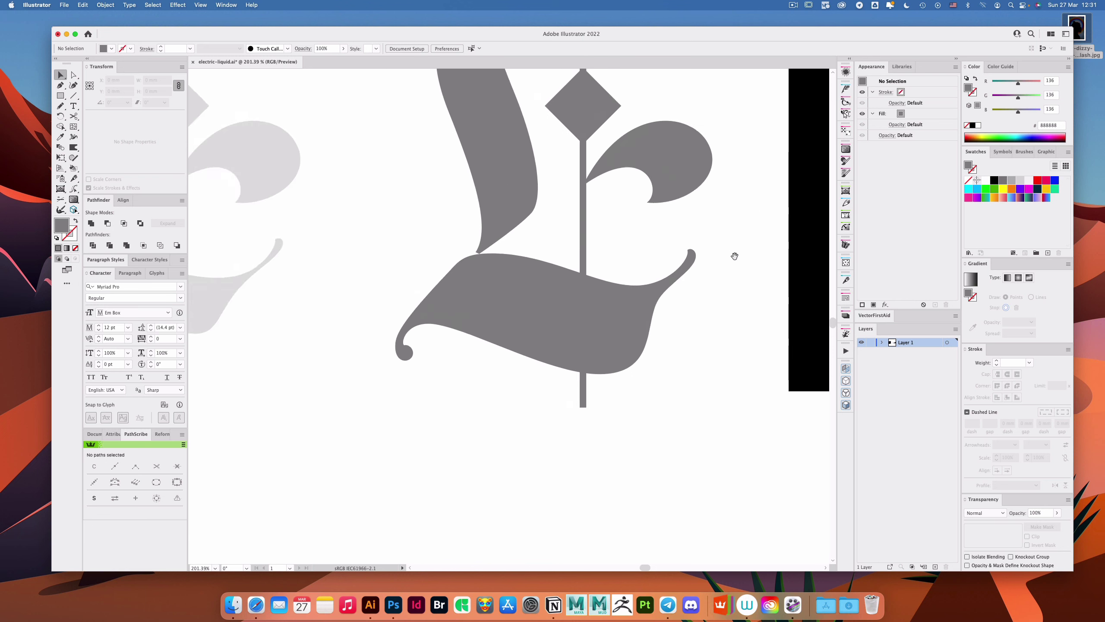
Step: Compare the initial with the reference and shape a Reform offset that bulges the main stem's outer left edge outward
left_click_drag(733, 254, 523, 322)
left_click(479, 363)
left_click(603, 338)
scroll(605, 337, "down", 5)
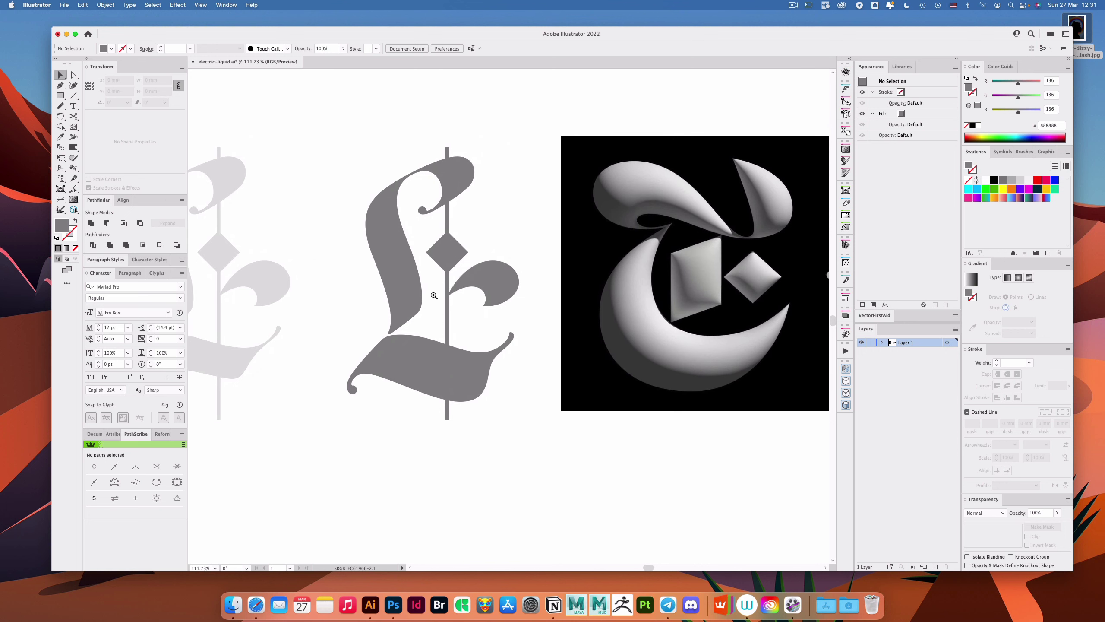
scroll(434, 296, "up", 2)
left_click_drag(450, 298, 427, 307)
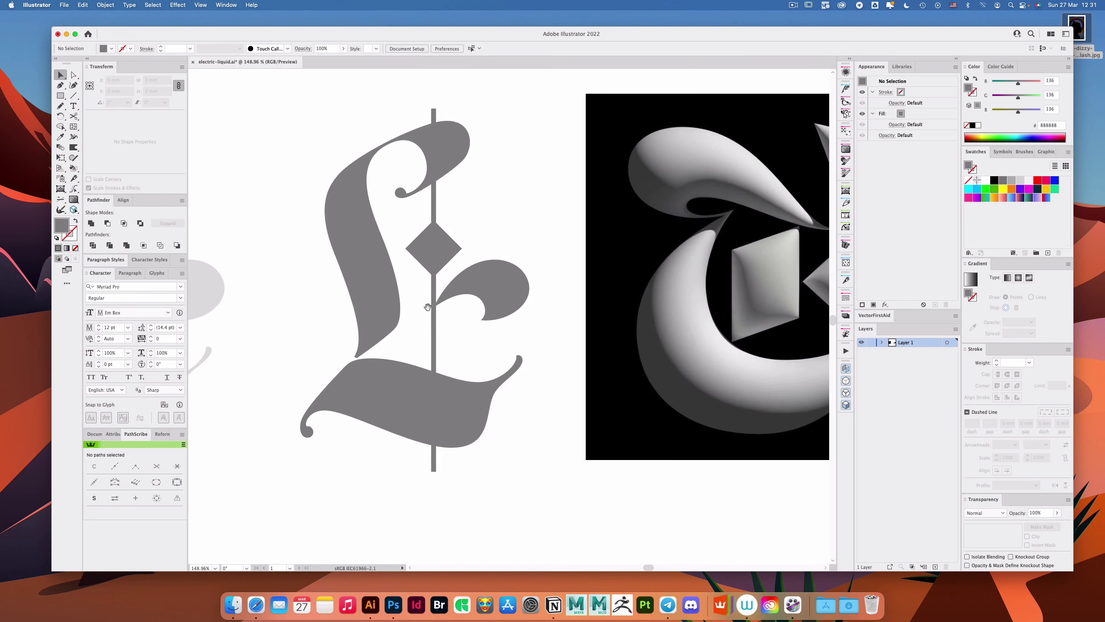
left_click(383, 322)
left_click_drag(465, 277, 423, 331)
left_click(73, 189)
left_click_drag(290, 310, 417, 175)
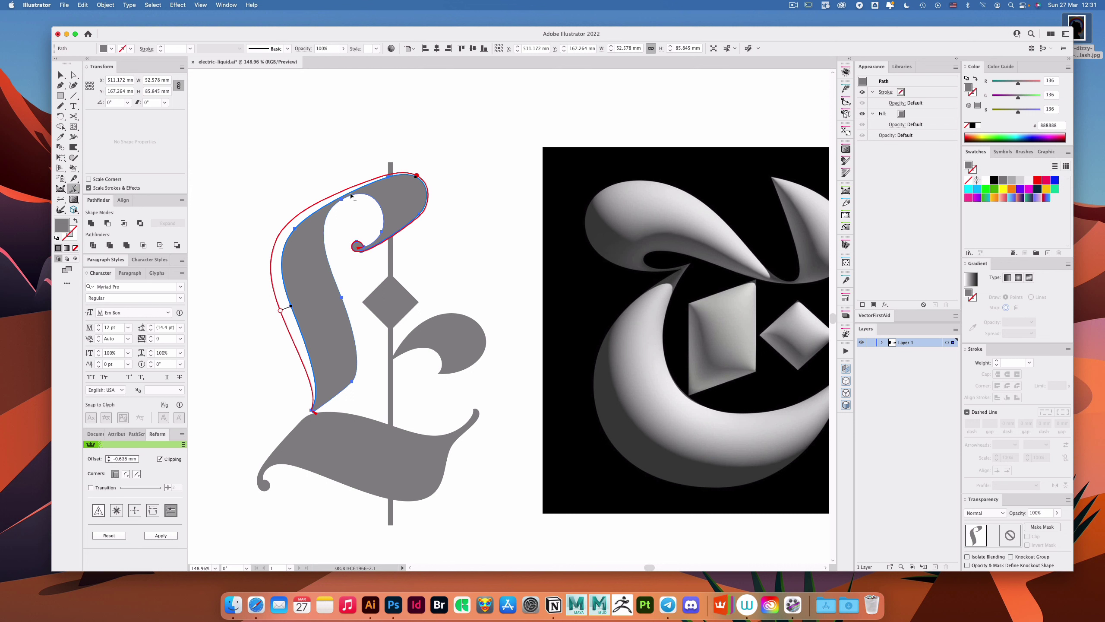
Step: Refine the stem's outer offset to about 0.1 mm at the neck, 0.56 mm at the upper tip and 4.2 mm along the left bulge
left_click_drag(321, 161, 496, 258)
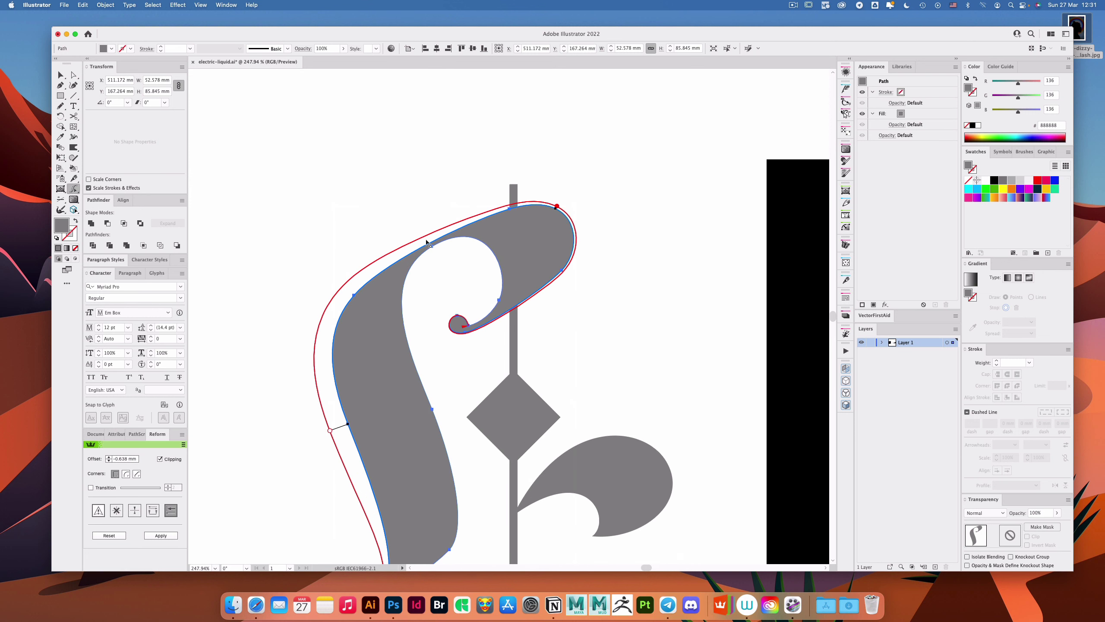
left_click_drag(426, 243, 422, 252)
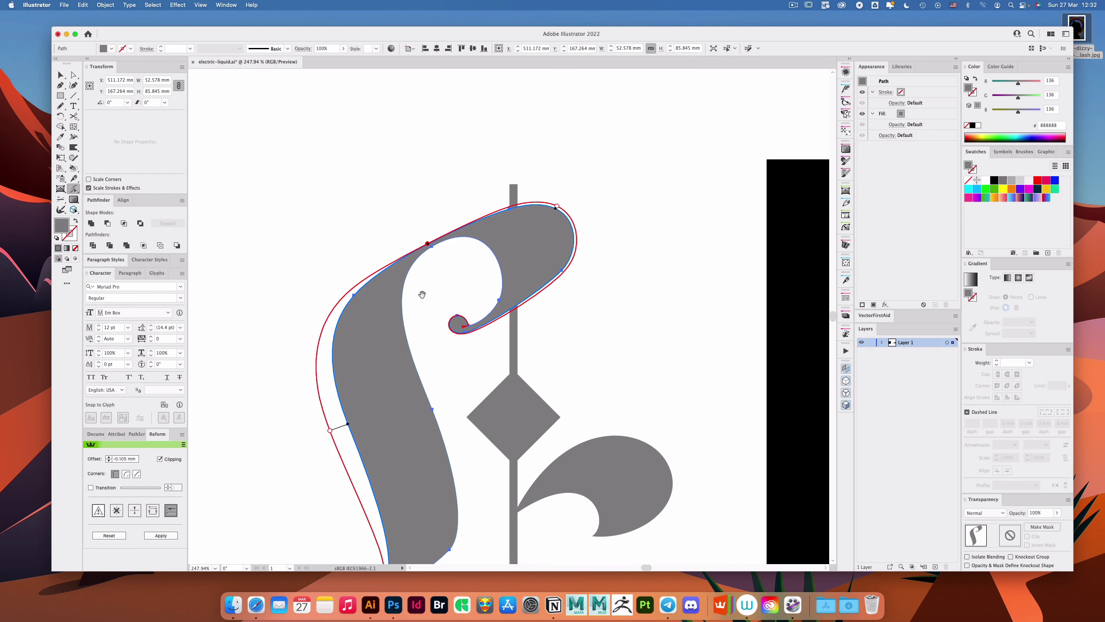
left_click_drag(422, 295, 415, 284)
mouse_move(550, 196)
left_mouse_down()
mouse_move(539, 212)
mouse_move(551, 197)
left_mouse_up()
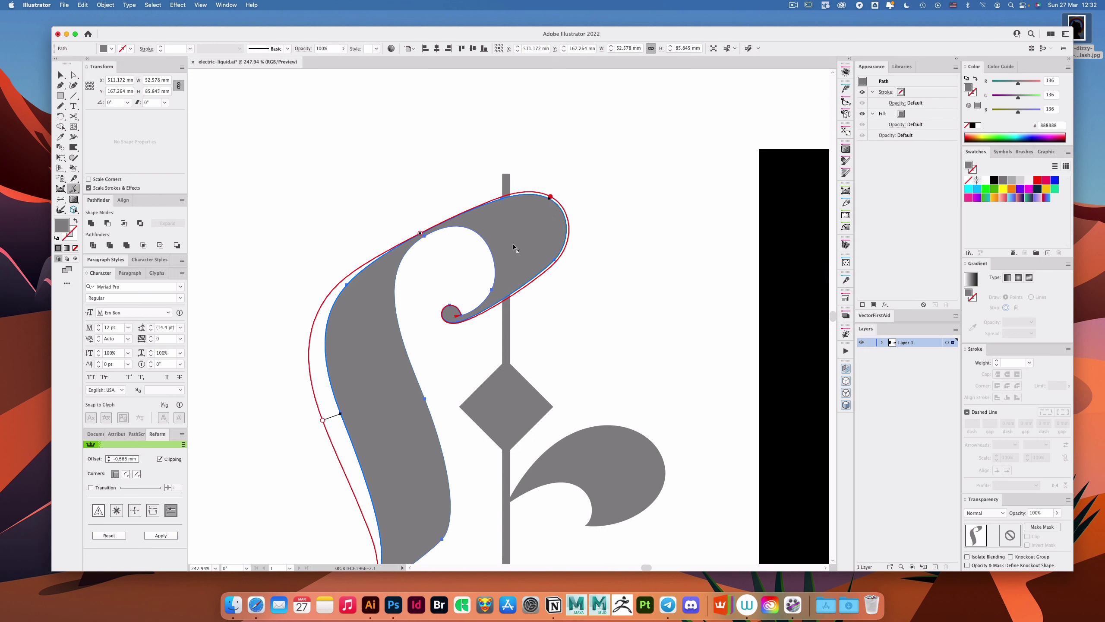
left_click_drag(421, 326, 453, 204)
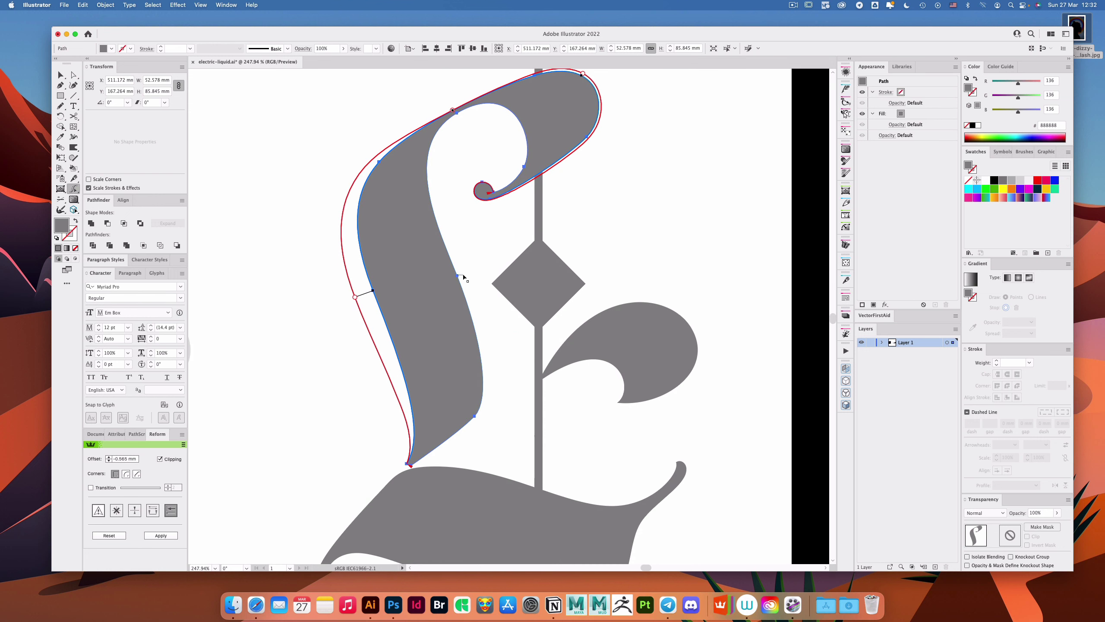
left_click(463, 276)
left_click_drag(400, 399, 405, 399)
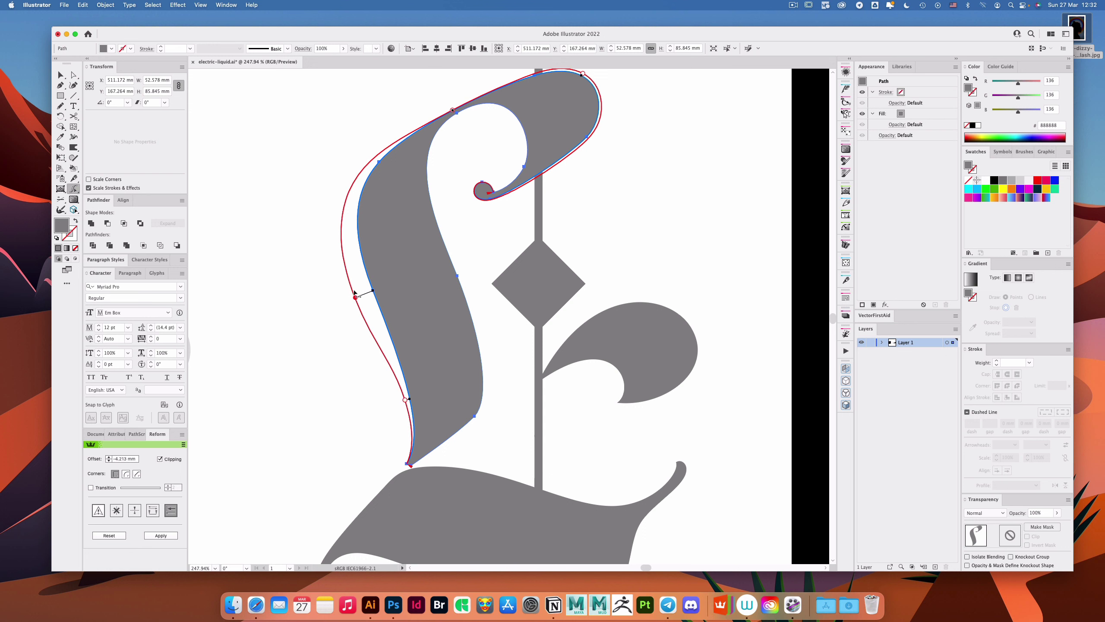
left_click_drag(354, 291, 344, 263)
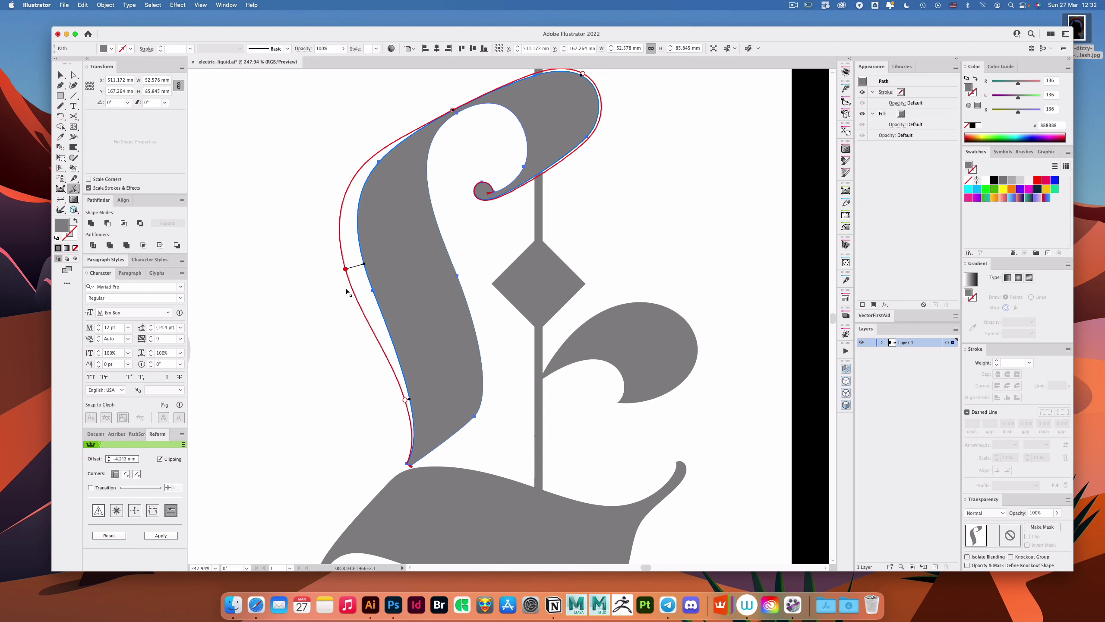
left_click(346, 289)
Step: Offset the main stem's inner right edge slightly outward with Reform, keeping it minimal at the neck and lower corner
left_click_drag(460, 280, 467, 278)
left_click_drag(468, 114, 476, 124)
left_click_drag(483, 417, 478, 418)
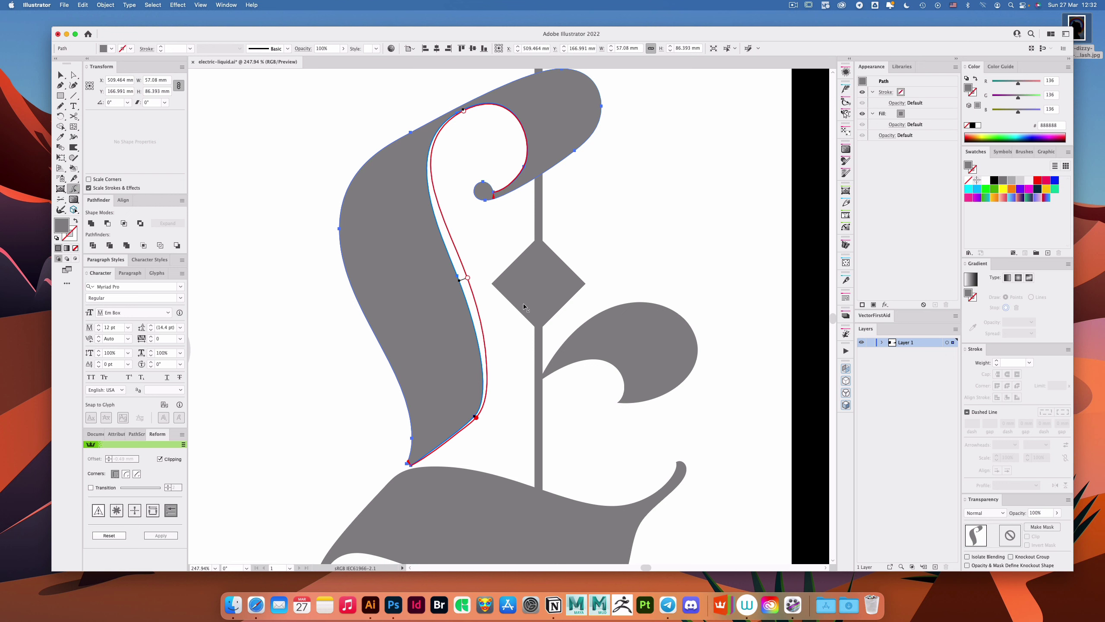
key("Return")
left_click_drag(548, 265, 533, 273)
scroll(533, 272, "up", 1)
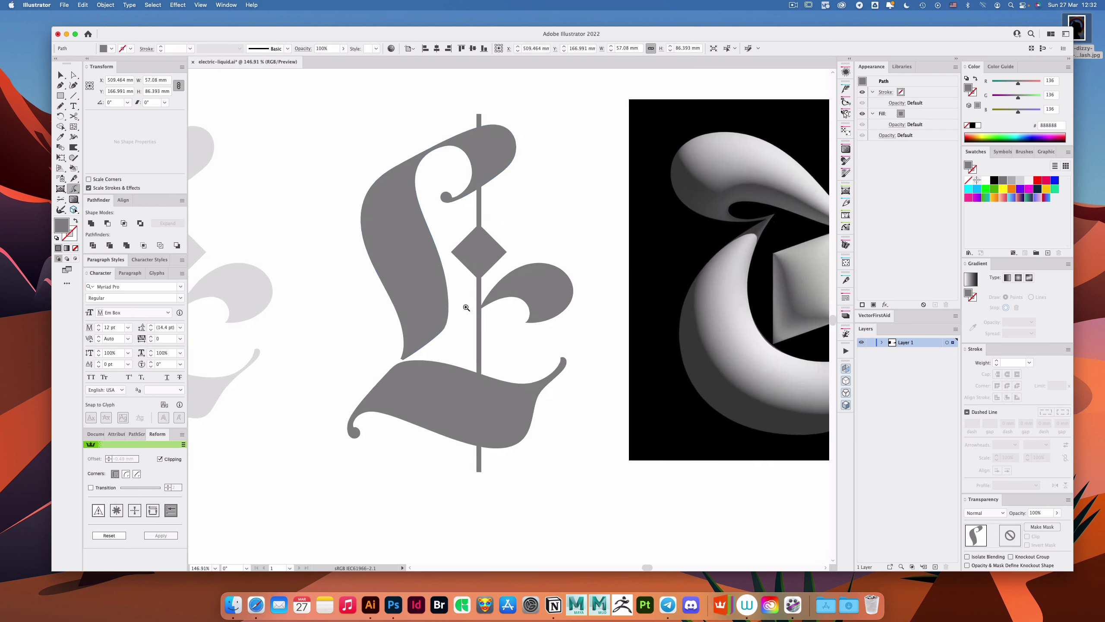
Step: Widen the main stem's left bulge by about 2 mm with Reform, holding the neck's offset near 0.04 mm
scroll(362, 227, "up", 1)
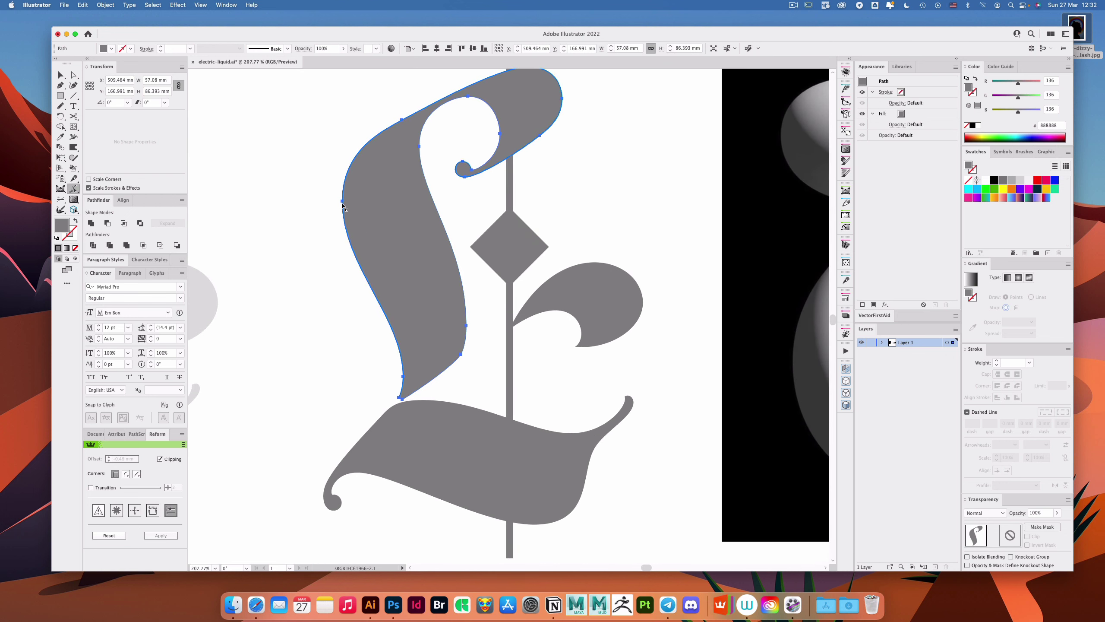
left_click_drag(342, 201, 334, 201)
left_click_drag(423, 149, 411, 230)
left_click_drag(426, 176, 429, 180)
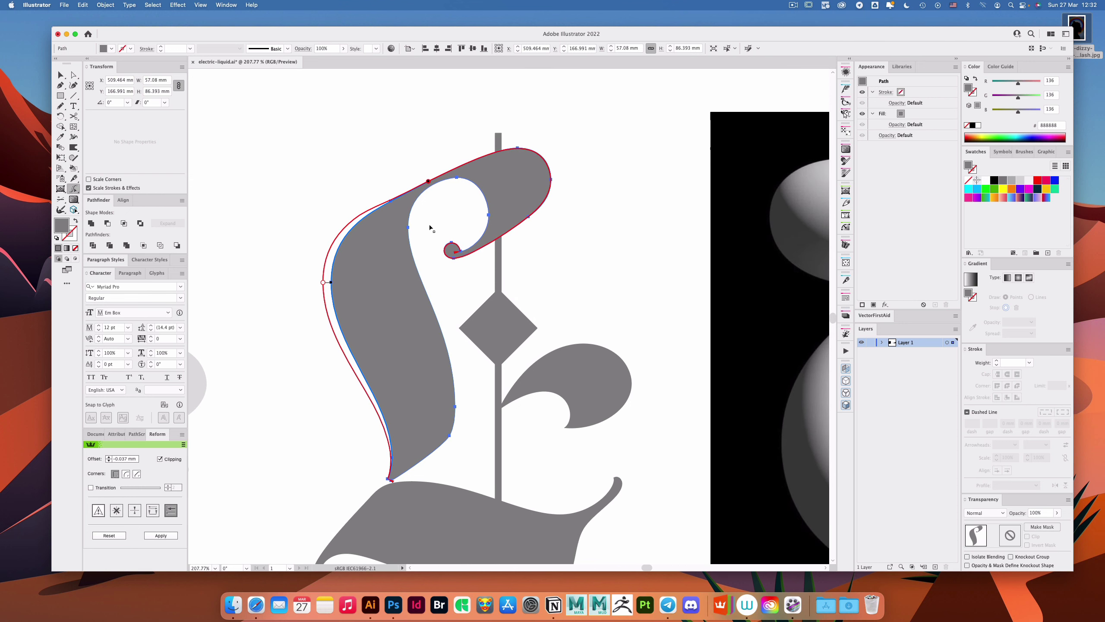
key("Return")
left_click_drag(568, 305, 562, 256)
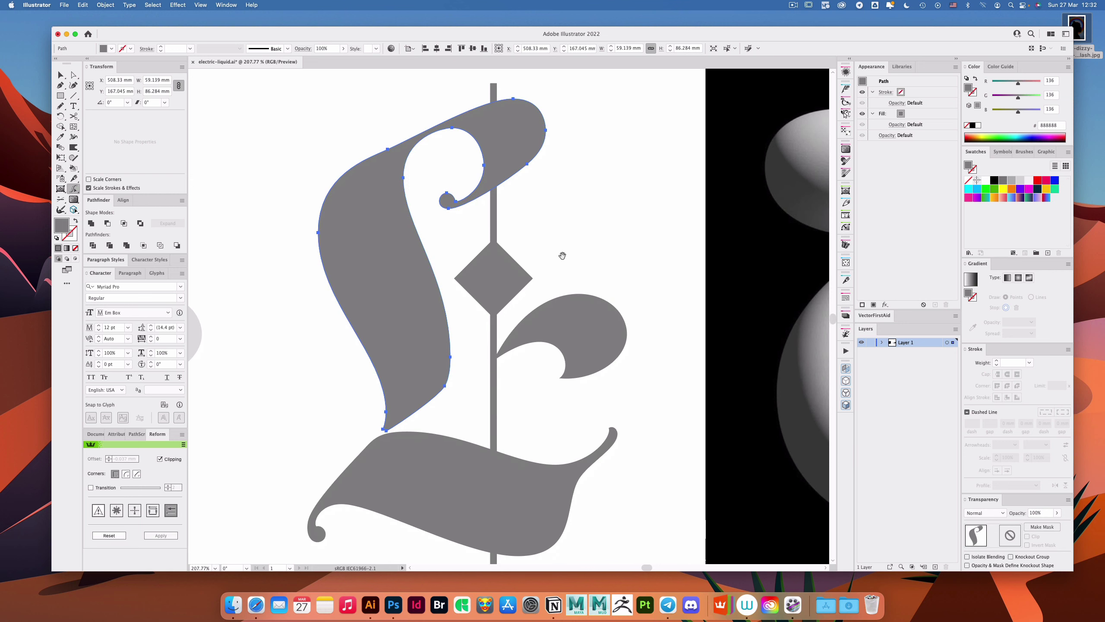
Step: Offset the stem's rounded upper tip outward with Reform, limiting the neck to about 0.5 mm and pinning the underside
scroll(588, 229, "up", 3)
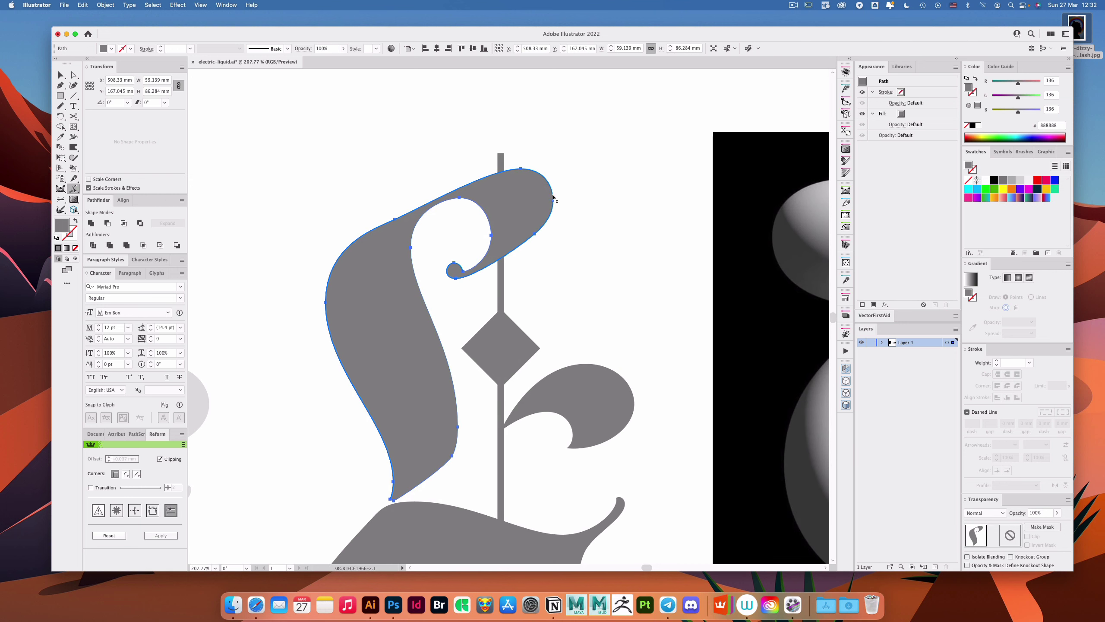
left_click_drag(554, 198, 562, 190)
left_click_drag(427, 195, 430, 200)
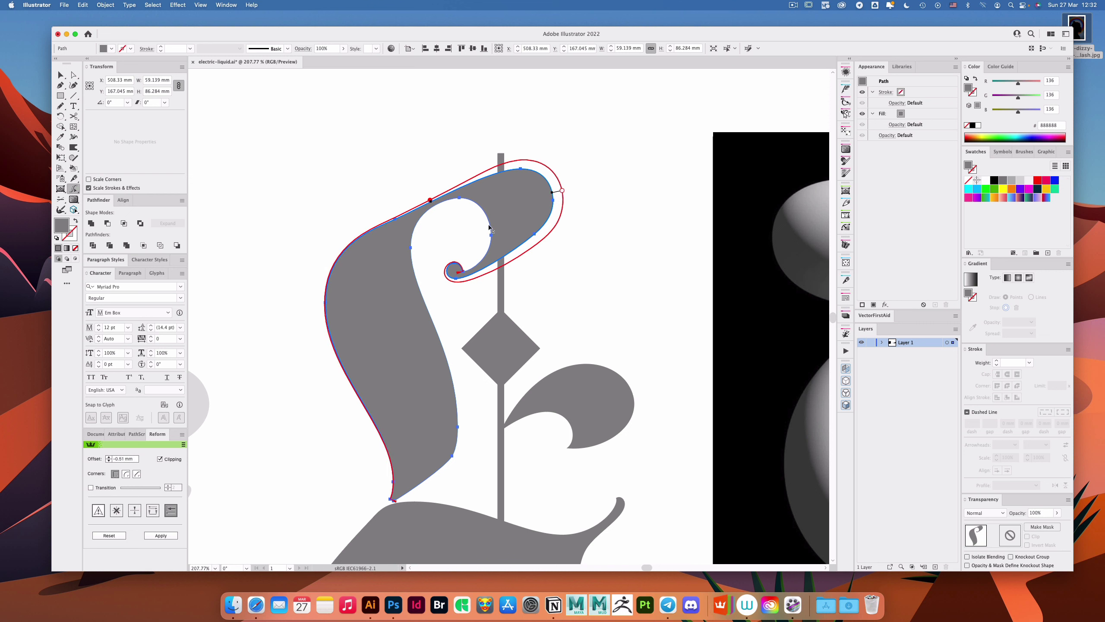
left_click_drag(488, 275, 519, 251)
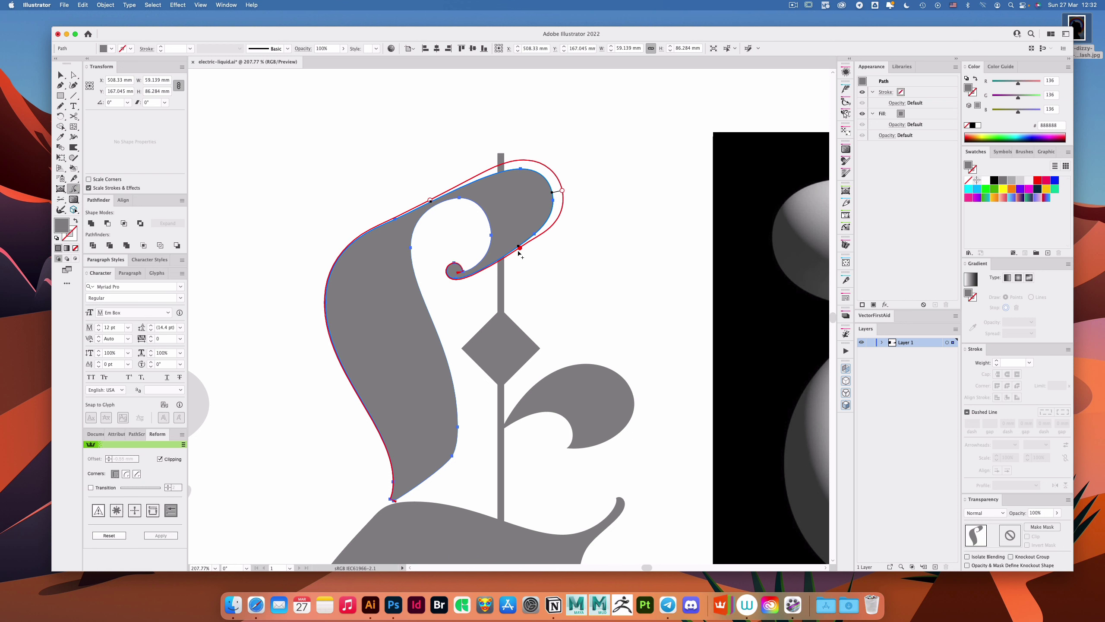
key("Return")
Step: Offset the right edge of the upper counter slightly inward with Reform, holding the neck's offset to about 0.01 mm
scroll(470, 249, "up", 4)
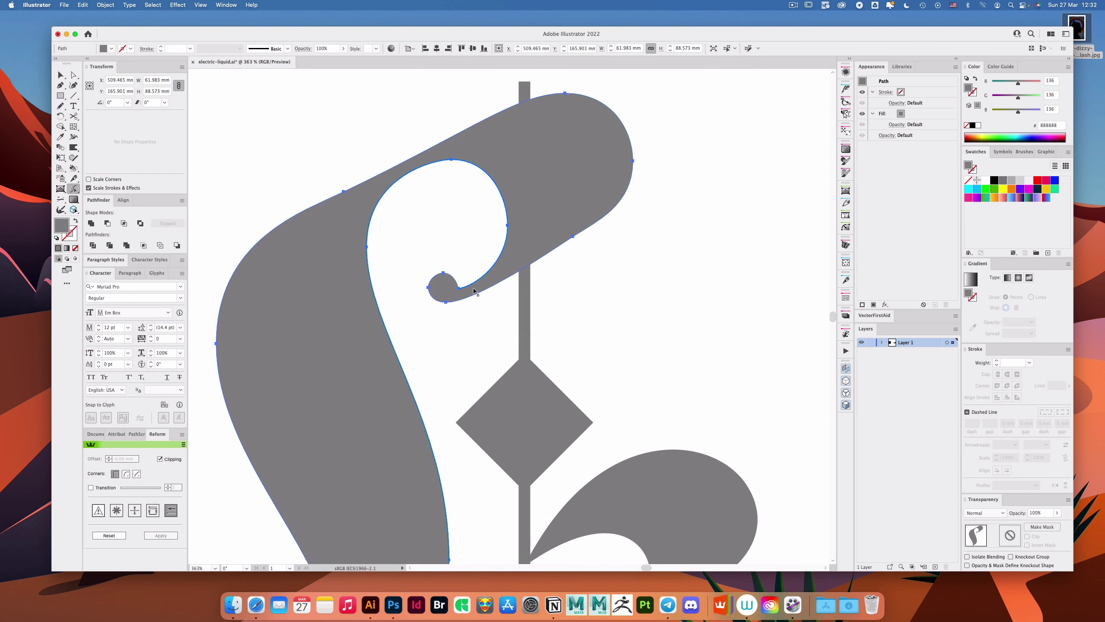
left_click_drag(505, 208, 499, 211)
left_click_drag(411, 179, 408, 173)
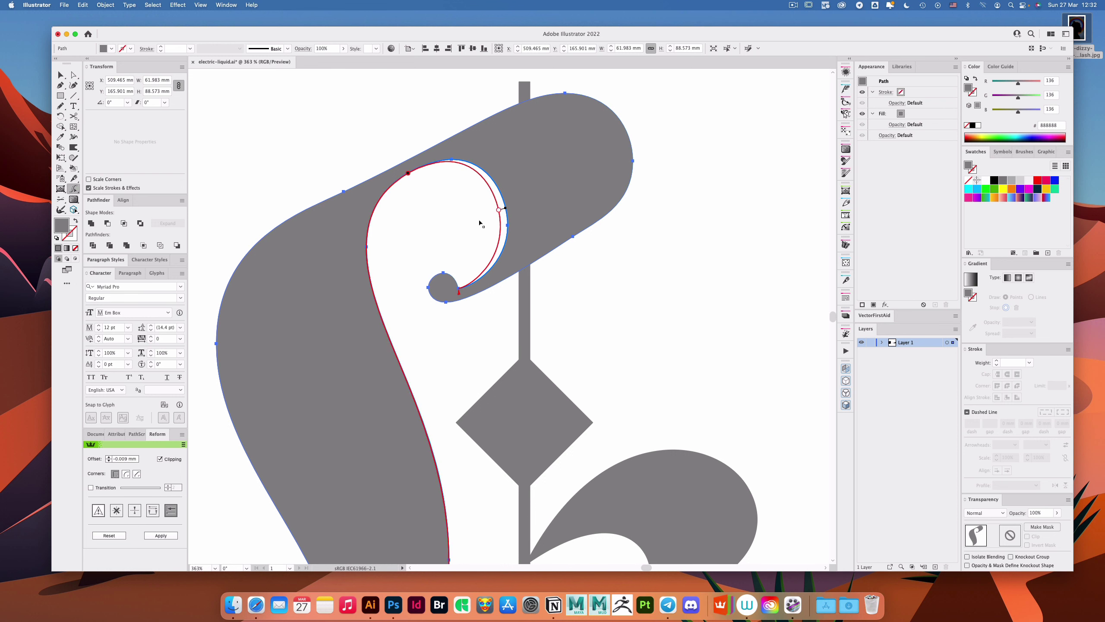
key("Return")
scroll(567, 230, "down", 8)
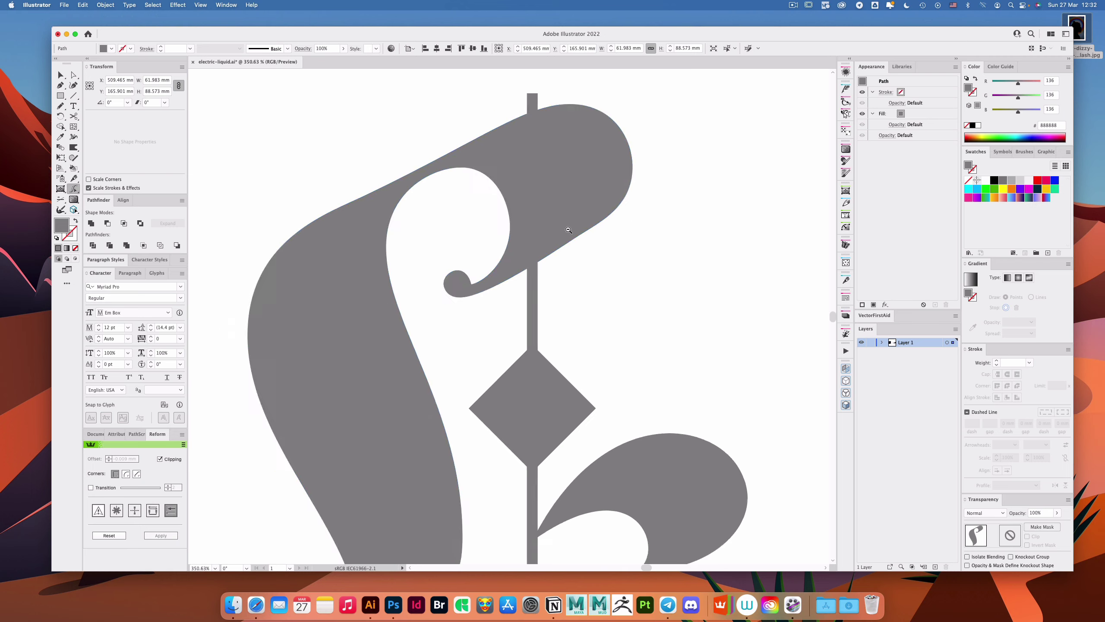
Step: Remove the extra smooth anchor points on the upper tip's underside with PathScribe's Smart Remove
key("v")
left_click(561, 253)
left_click(560, 252)
scroll(565, 235, "up", 3)
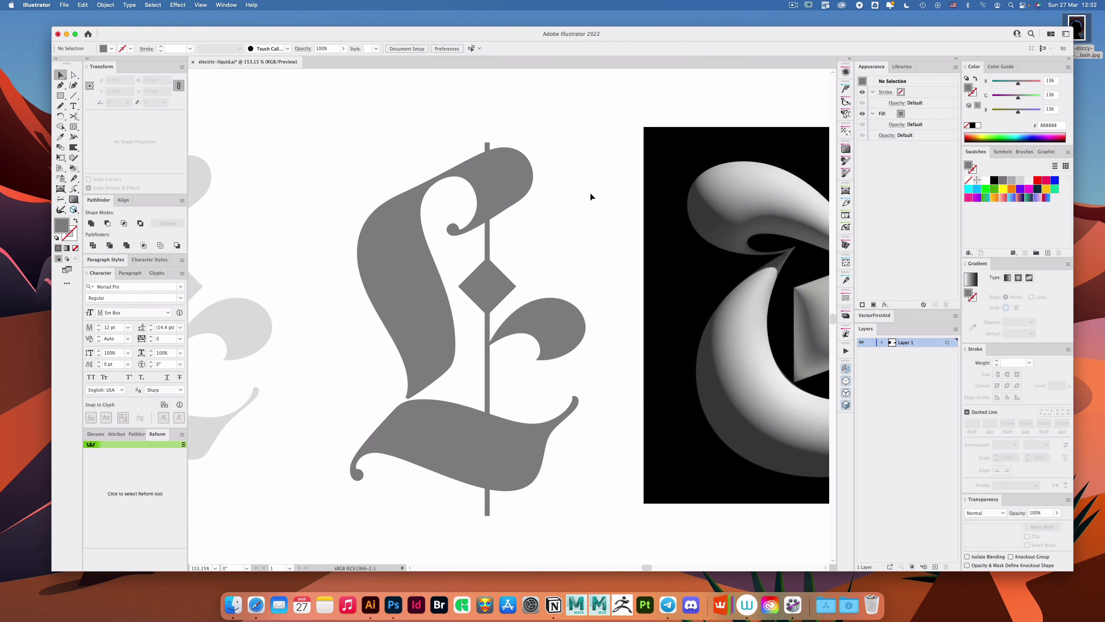
scroll(542, 225, "down", 3)
scroll(517, 217, "up", 1)
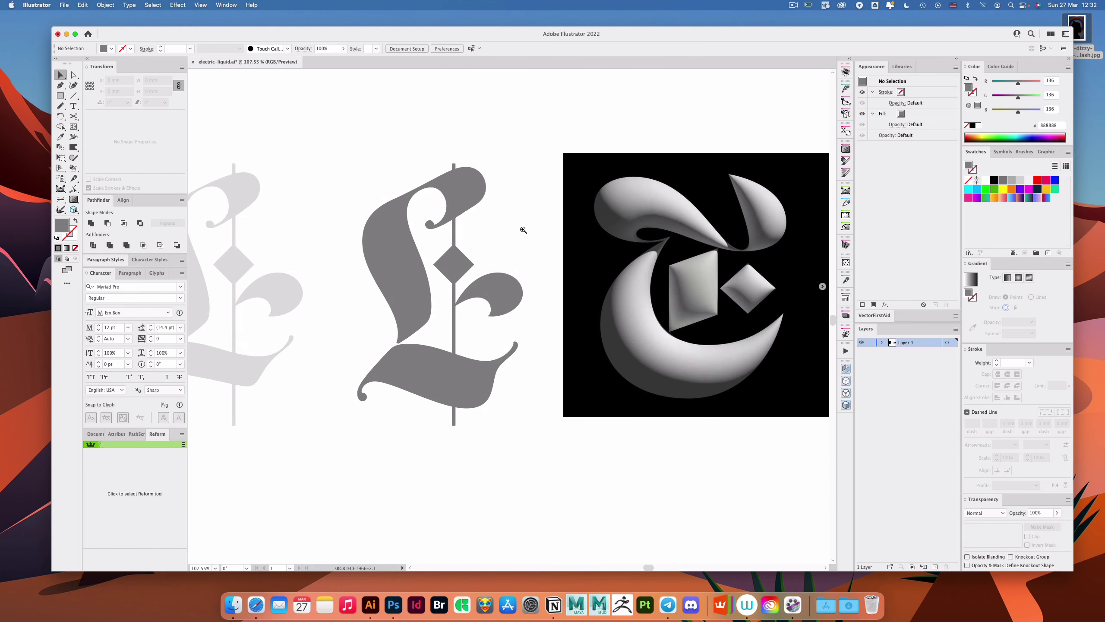
scroll(520, 228, "up", 5)
key("a")
left_click(508, 231)
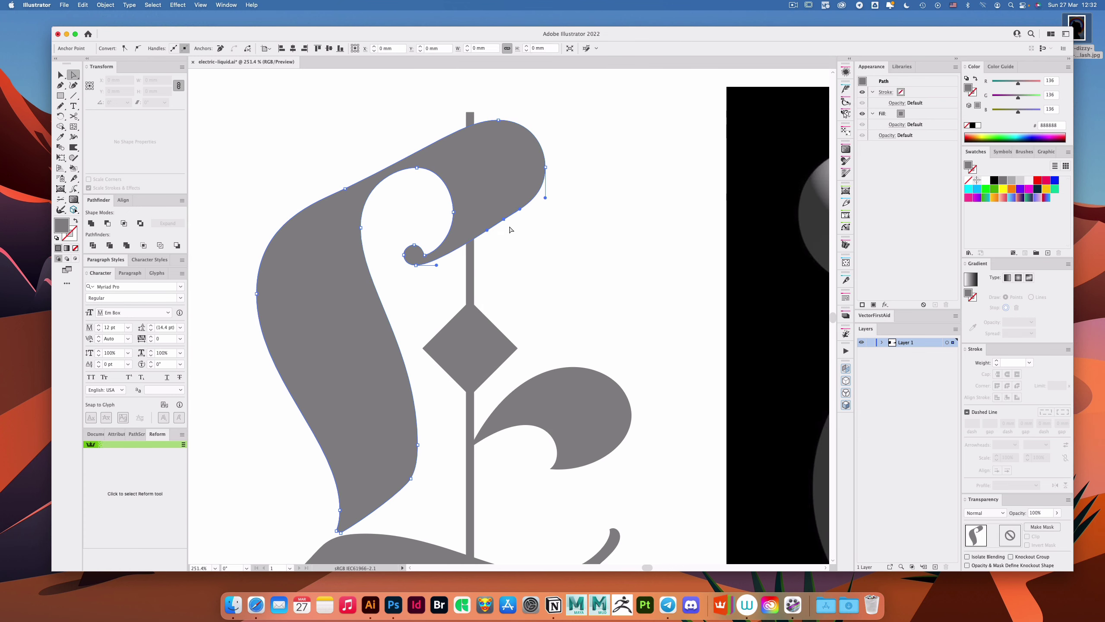
left_click(136, 433)
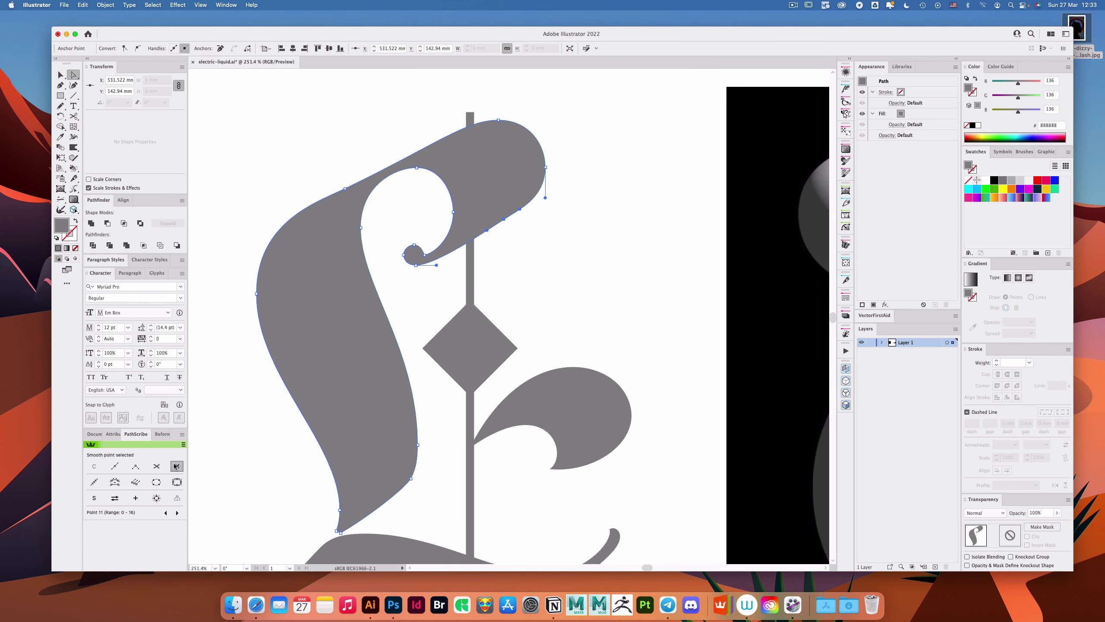
scroll(536, 190, "up", 3)
Step: Smooth the underside of the upper tip by lengthening the direction handles at its right end and the small curl
left_click_drag(573, 238, 575, 253)
left_click(364, 334)
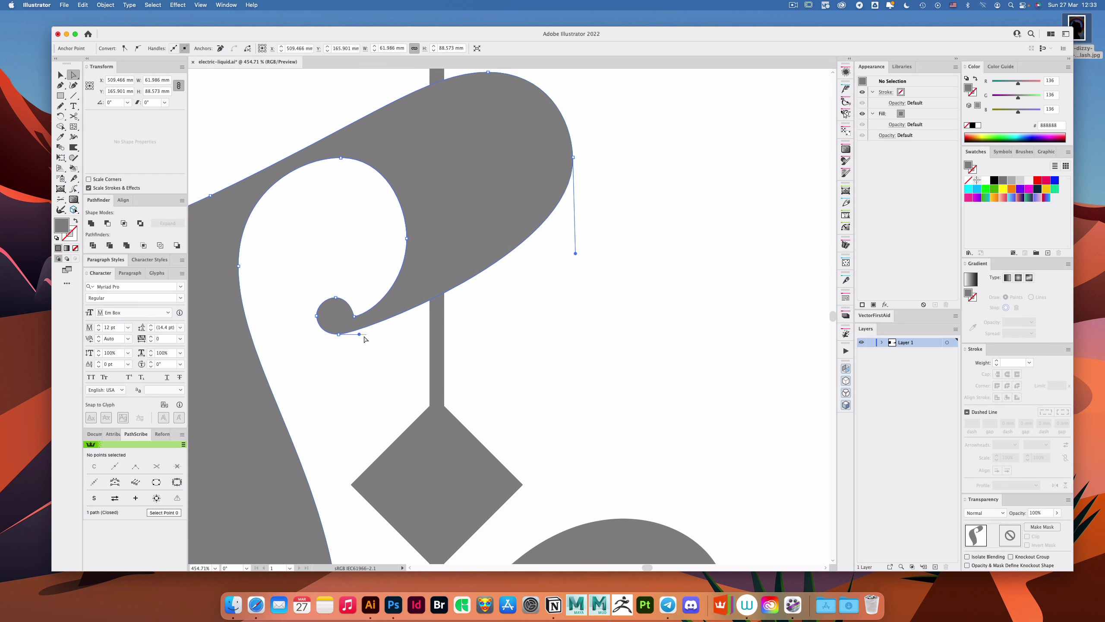
left_click(367, 327)
left_click_drag(360, 335, 367, 333)
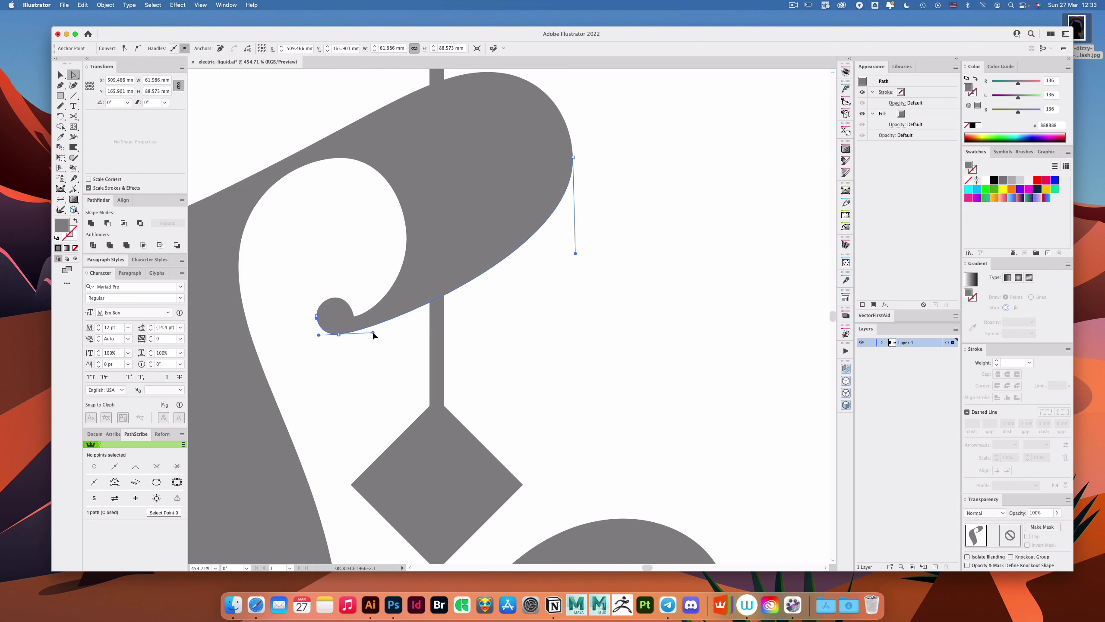
left_click(375, 335)
scroll(474, 219, "down", 5)
scroll(474, 219, "down", 1)
left_click_drag(626, 218, 598, 206)
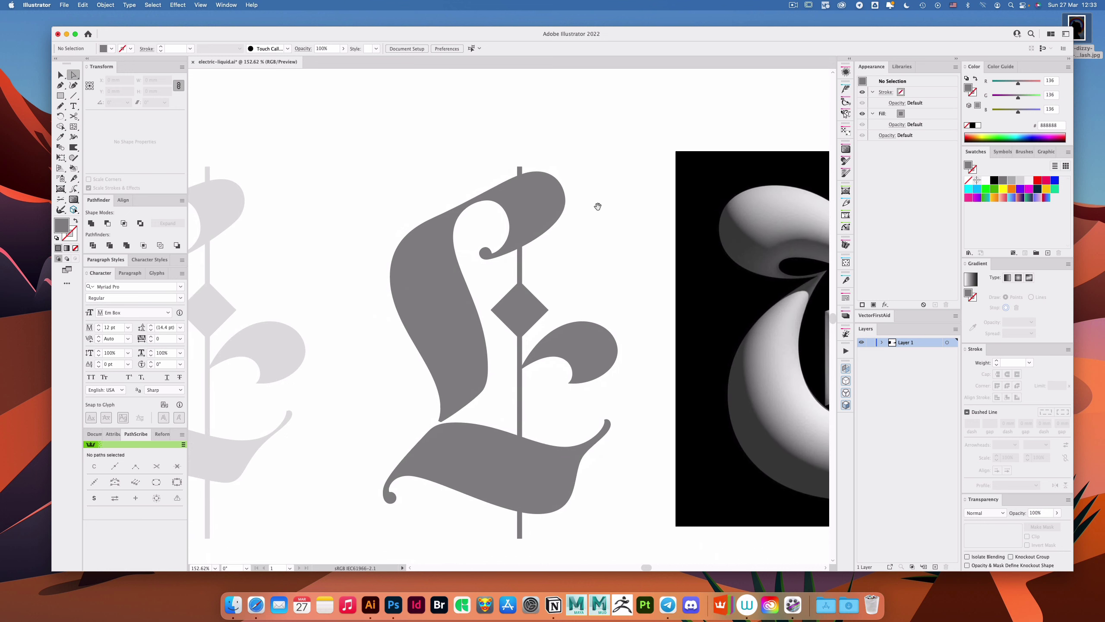
Step: Round the corners of the thin vertical bar's ends with its live corner widgets
scroll(598, 209, "right", 2)
left_click(492, 164)
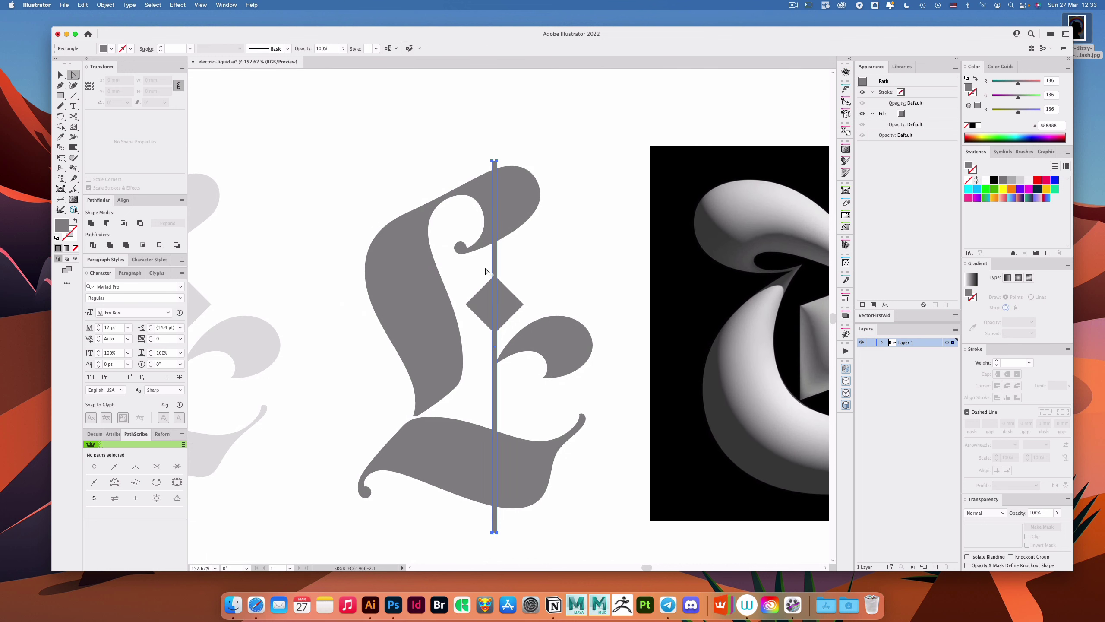
left_click_drag(481, 136, 640, 206)
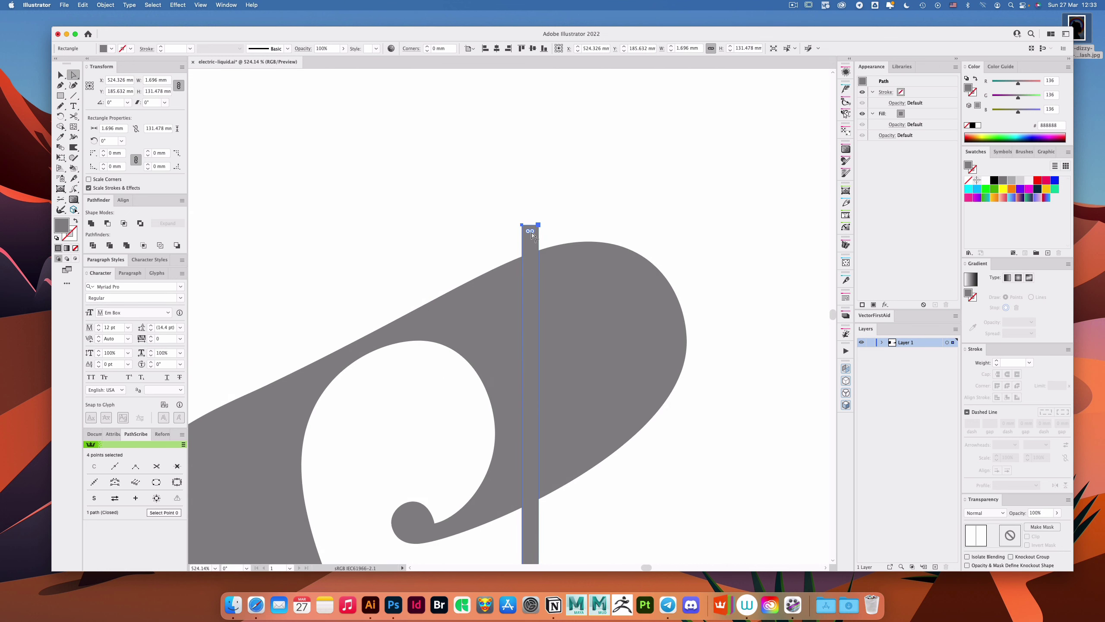
left_click_drag(530, 231, 538, 199)
left_click(501, 209)
left_click(576, 200)
left_click_drag(668, 222, 462, 212)
left_click_drag(658, 294, 530, 235)
Step: Paste a copy of the main stem and rotate it over the foot in outline view
key("v")
scroll(586, 245, "down", 2)
left_click_drag(421, 292, 459, 437)
key("super+z")
key("super+c")
key("super+v")
key("r")
left_click_drag(518, 254, 491, 394)
key("super+y")
Step: Align the rotated stem copy with the foot to compare their thickness, then discard it and restore the preview
key("a")
key("r")
left_click_drag(495, 347, 533, 396)
key("a")
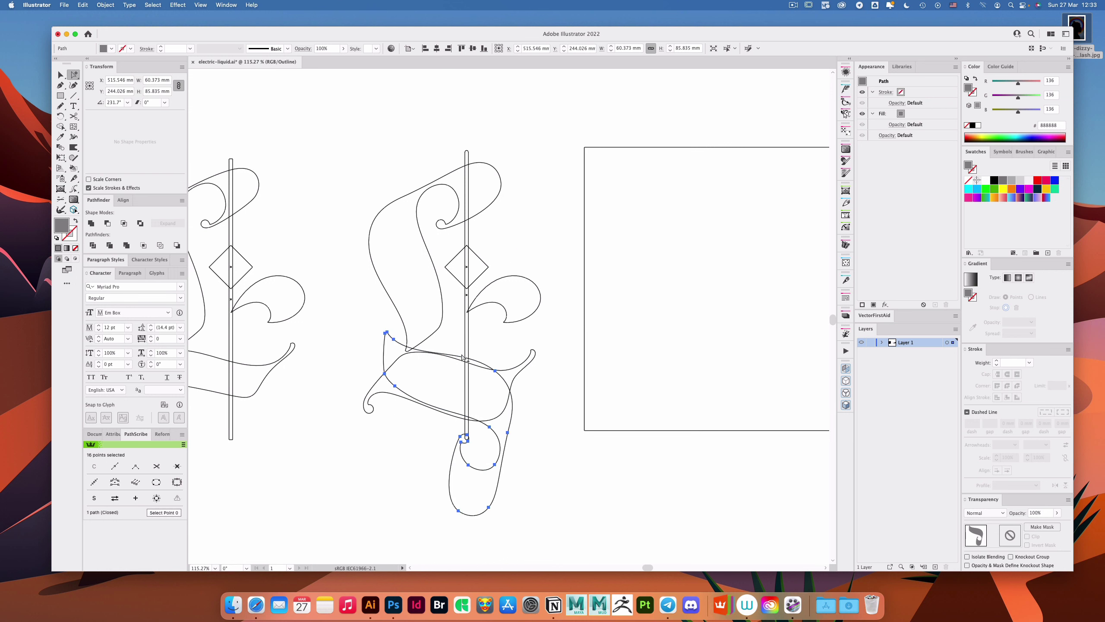
left_click_drag(479, 365, 475, 366)
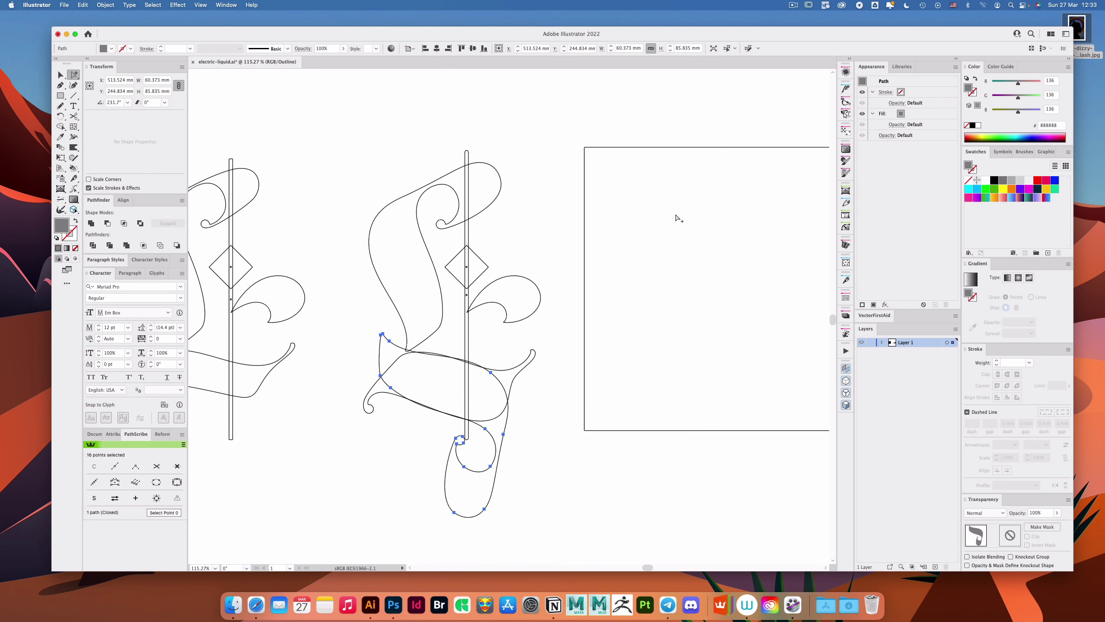
left_click(676, 216)
key("ctrl+y")
key("v")
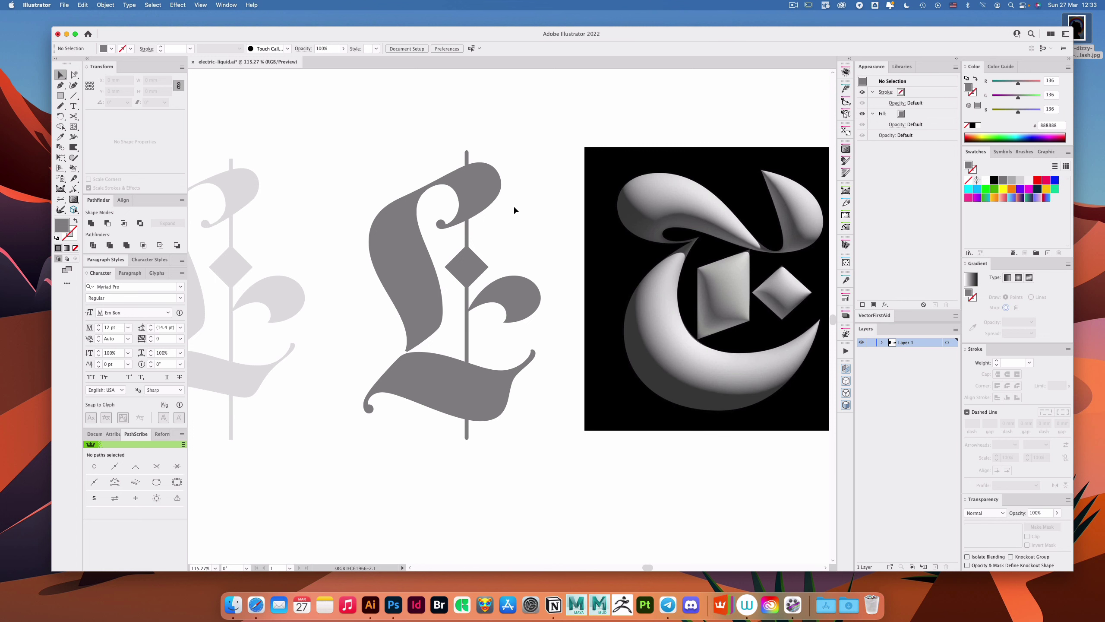
Step: Lengthen the lower direction handle of the smooth anchor at the main stem's lower right bend
key("a")
left_click_drag(545, 222, 526, 232)
scroll(492, 256, "up", 2)
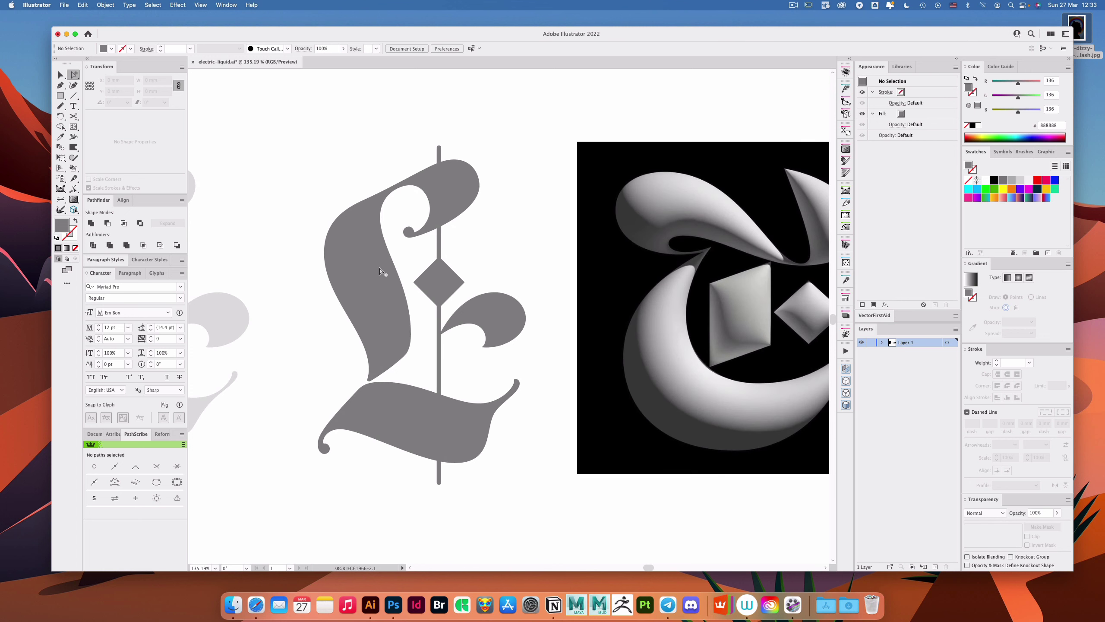
left_click_drag(392, 336, 418, 318)
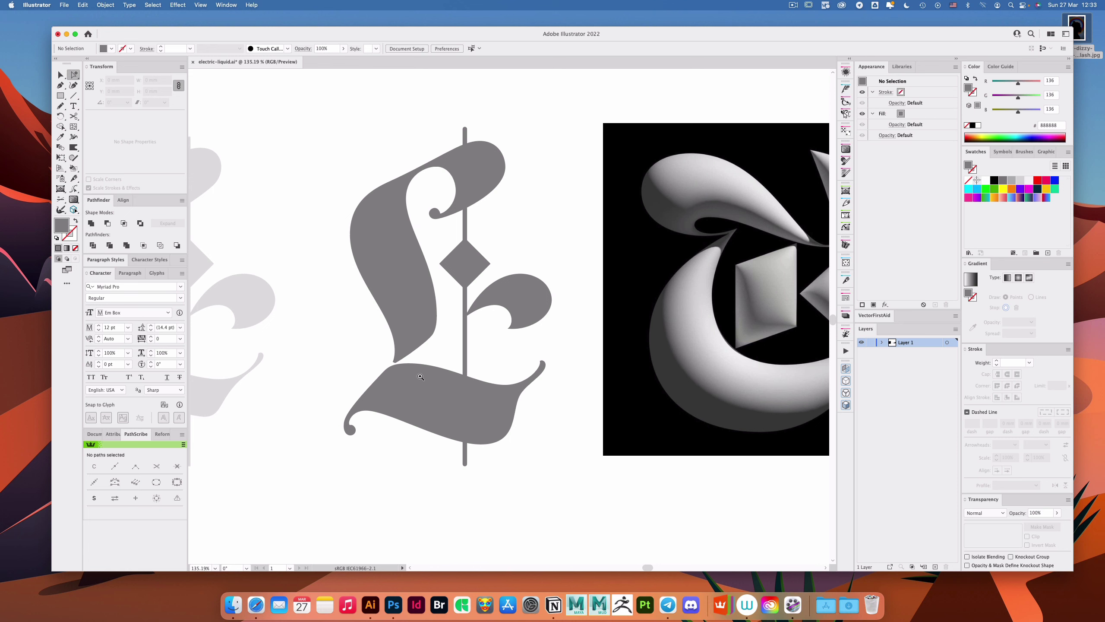
scroll(424, 374, "up", 4)
left_click(479, 315)
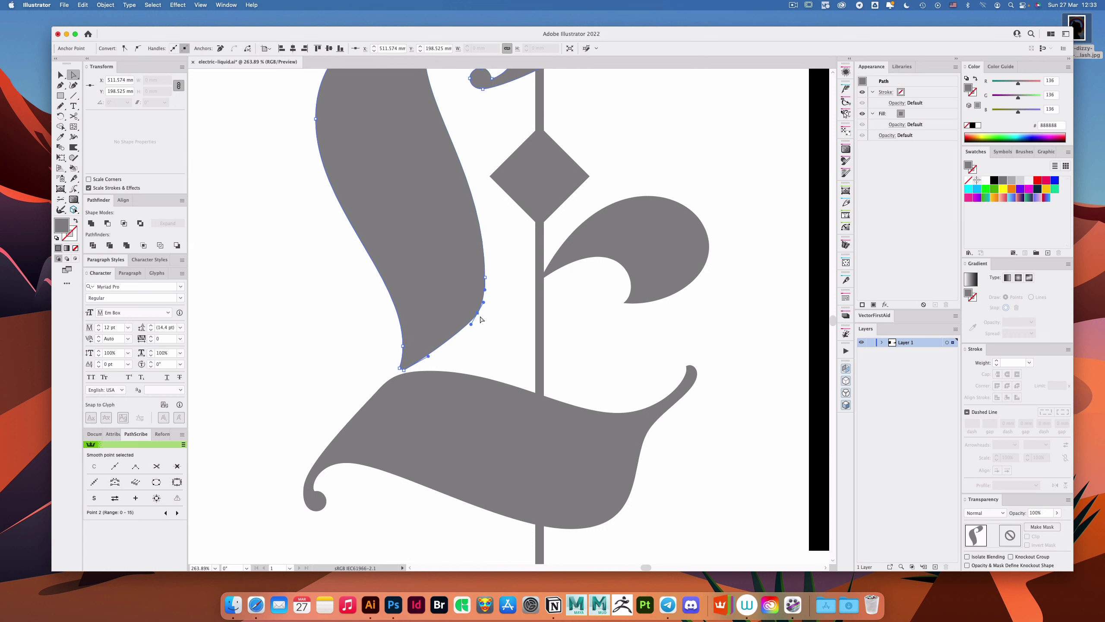
scroll(478, 299, "up", 3)
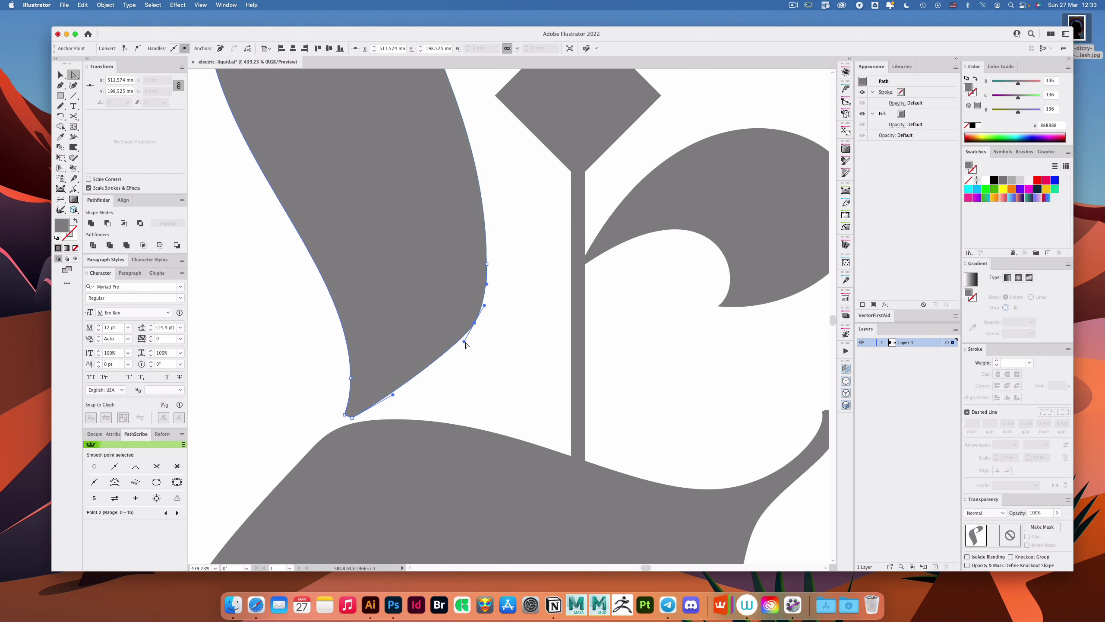
left_click_drag(464, 341, 452, 357)
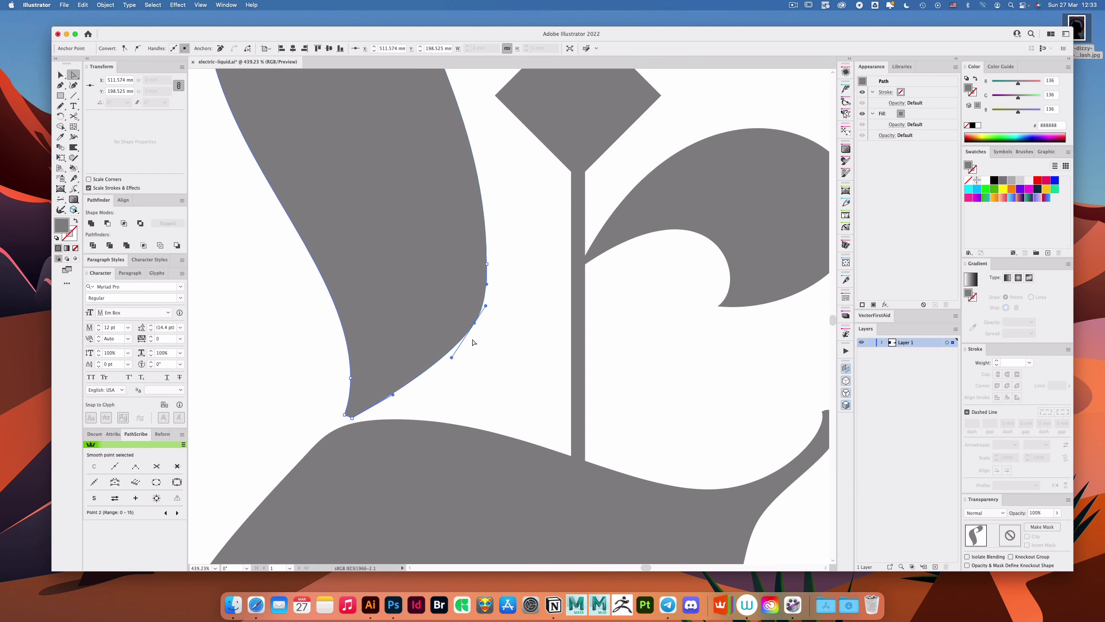
Step: Smart-remove the surplus anchor at the main stem's lower right bend, keeping one smooth curve down to the tip
left_click(177, 467)
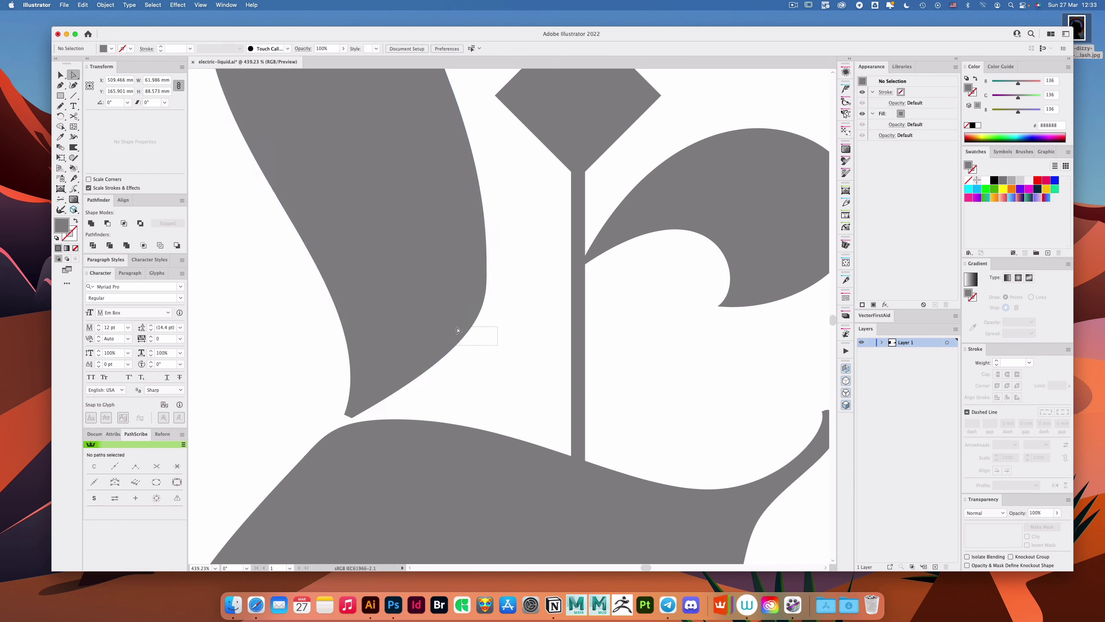
left_click_drag(493, 339, 470, 373)
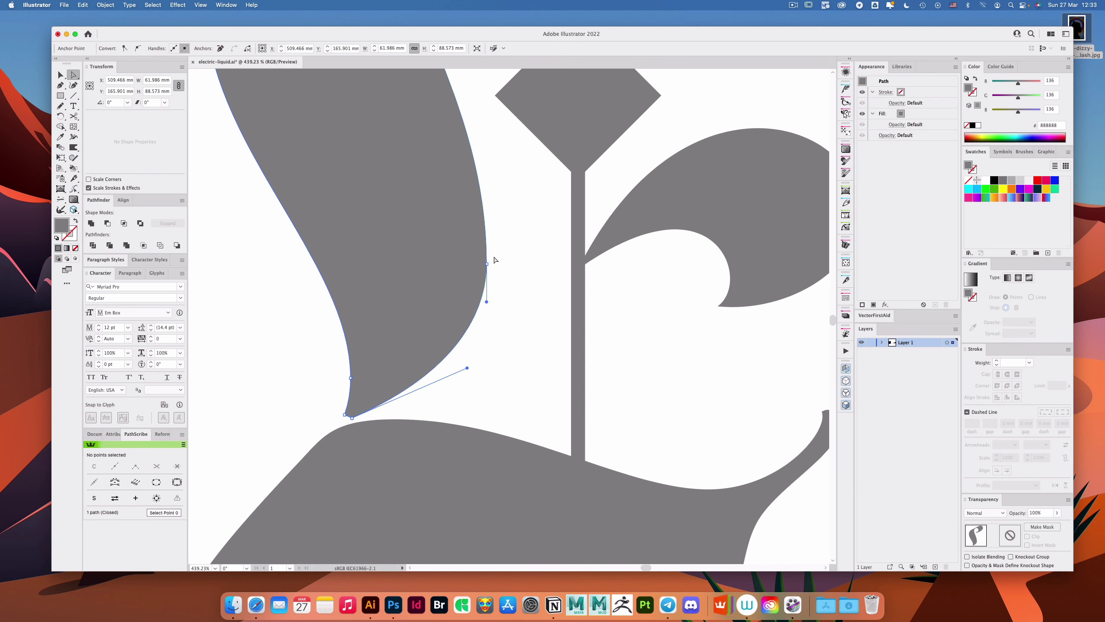
left_click(139, 48)
left_click(516, 277)
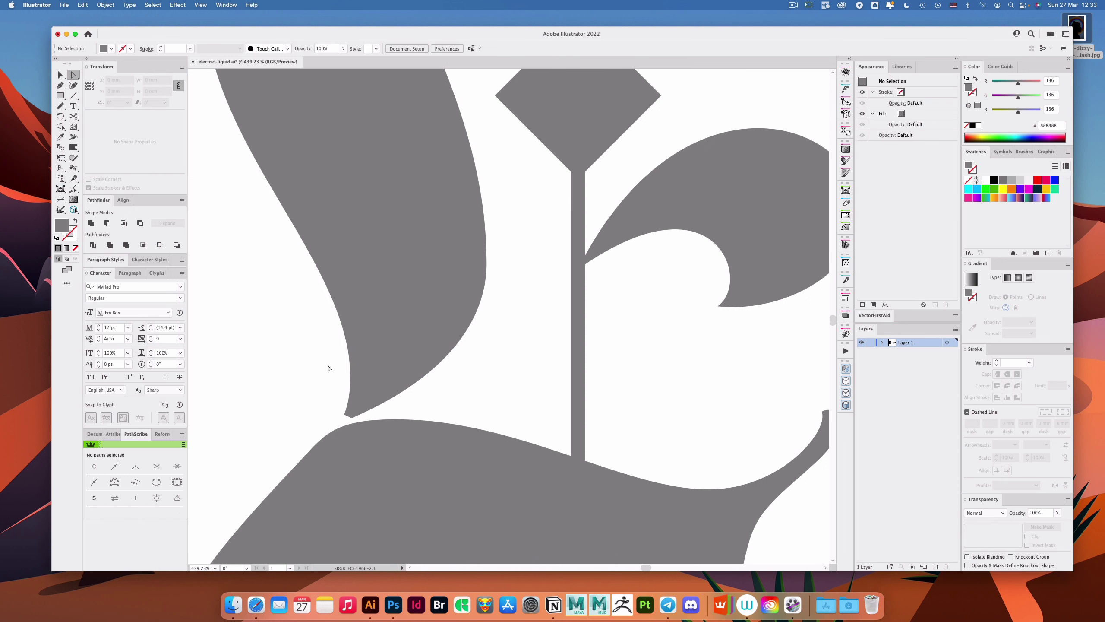
Step: Smart-remove the surplus anchor on the main stem's left edge just above its lower tip
left_click(351, 378)
left_click(177, 466)
left_click_drag(345, 345, 331, 292)
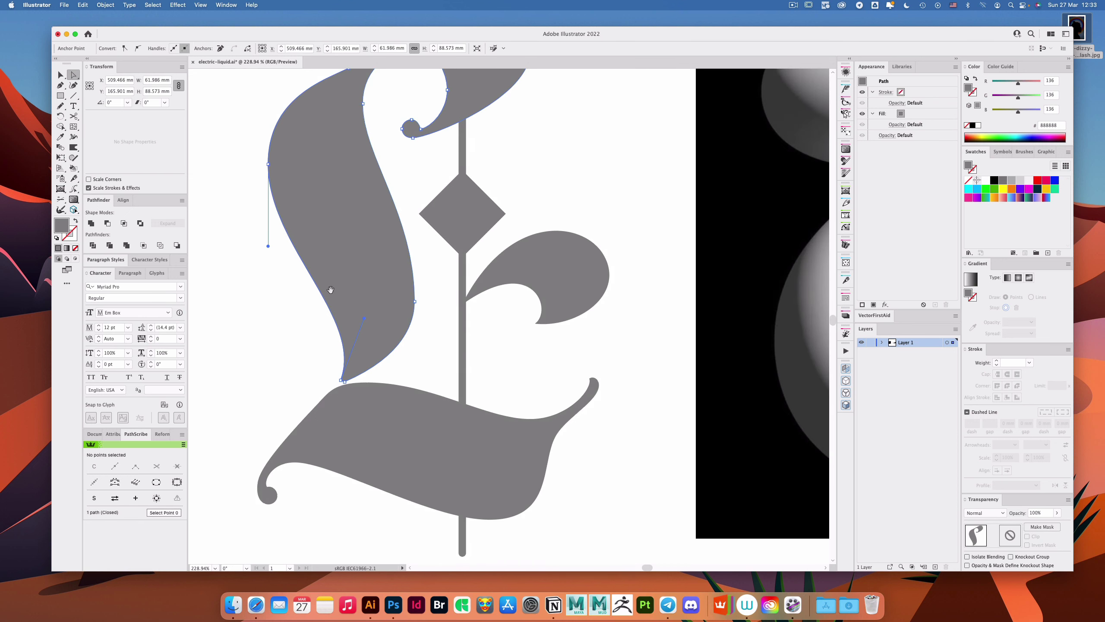
Step: Smart-remove the surplus anchors at the top of the upper stroke's inner curve and on the left side of its ball terminal
left_click_drag(382, 168, 390, 271)
left_click_drag(397, 194, 459, 257)
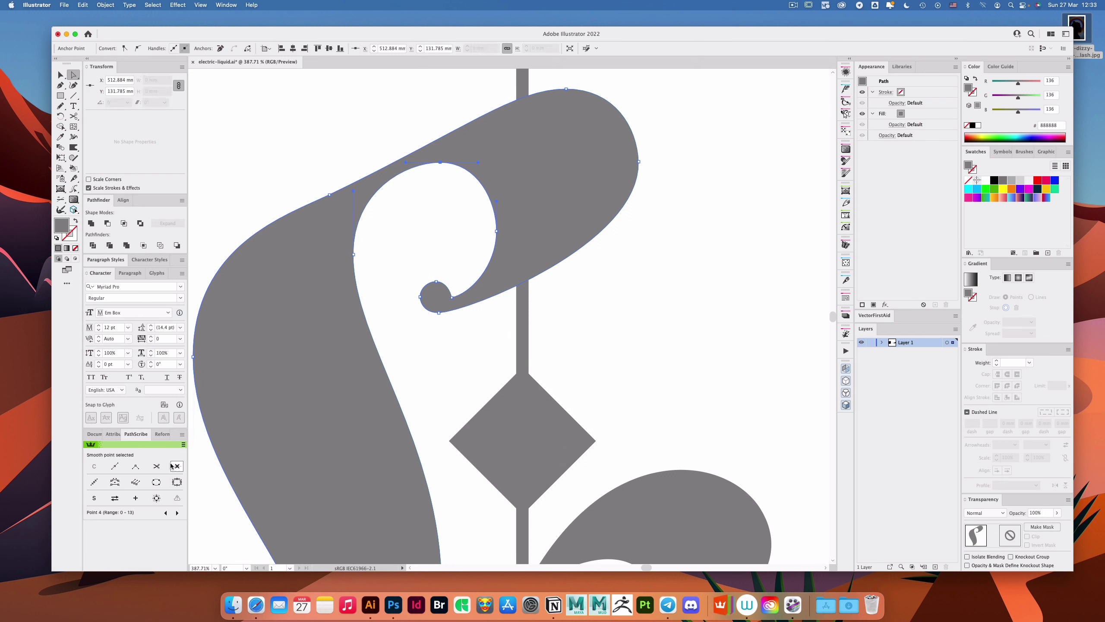
left_click(414, 249)
left_click_drag(430, 251, 423, 327)
left_click_drag(424, 296, 452, 199)
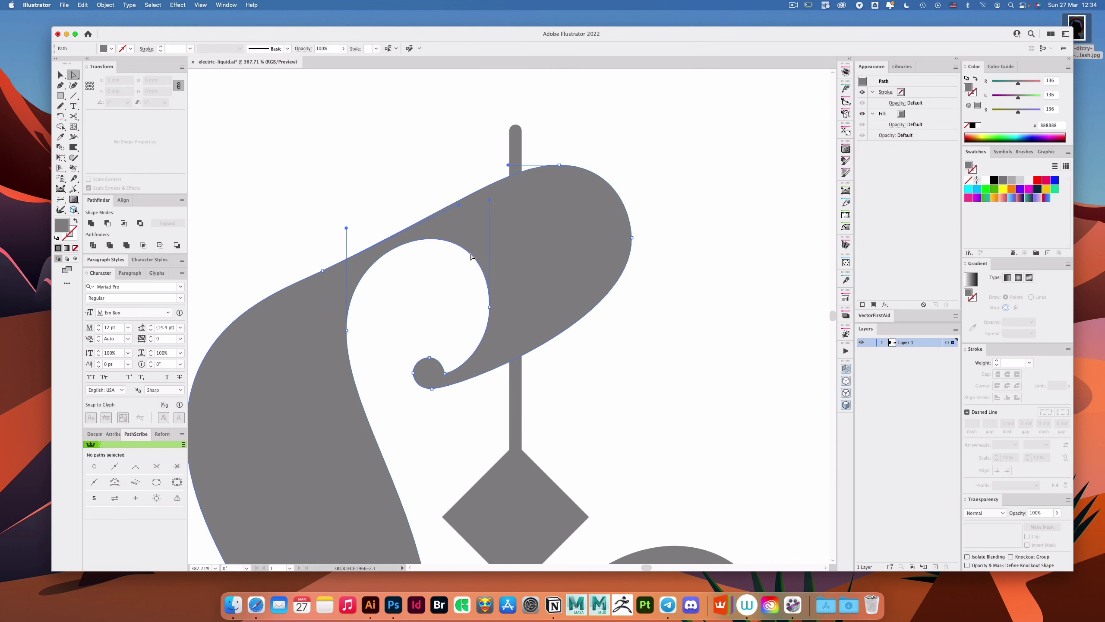
scroll(663, 281, "down", 10)
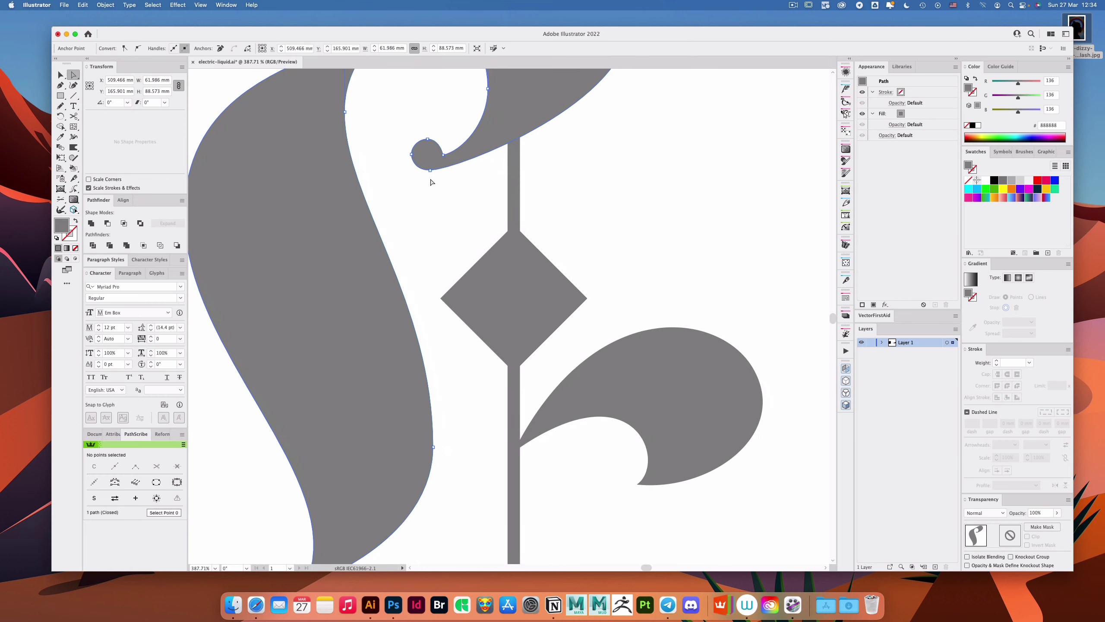
left_click(411, 152)
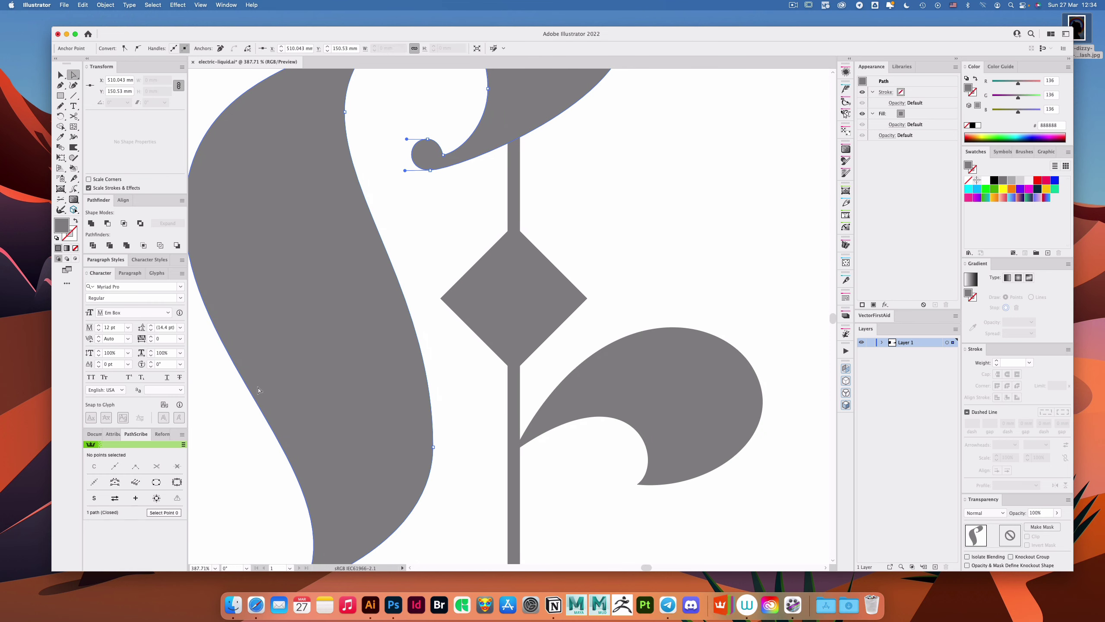
scroll(512, 315, "down", 6)
Step: Thicken the teardrop leaf by offsetting its outer edge outward 2.776 mm with the Reform offset tool
left_click(613, 272)
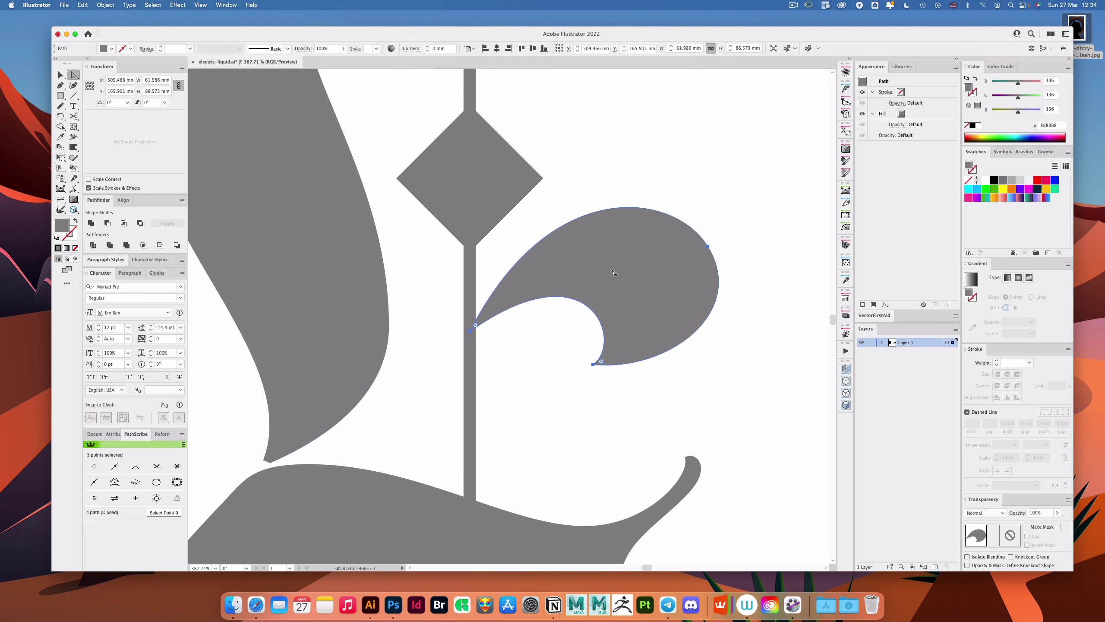
scroll(607, 319, "down", 6)
left_click_drag(639, 268, 527, 272)
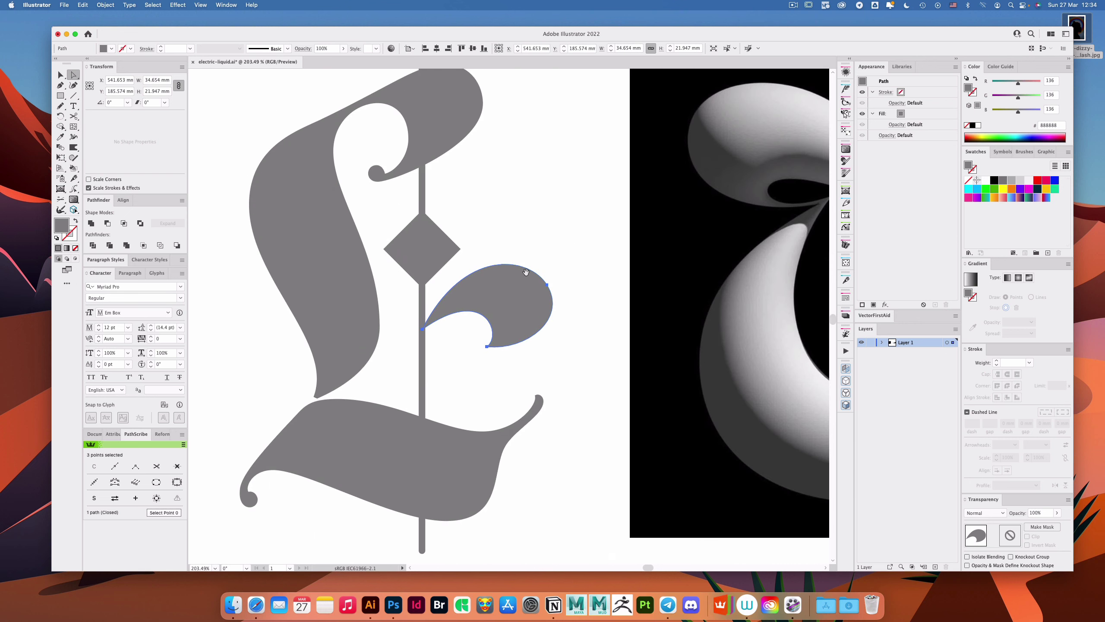
left_click(74, 190)
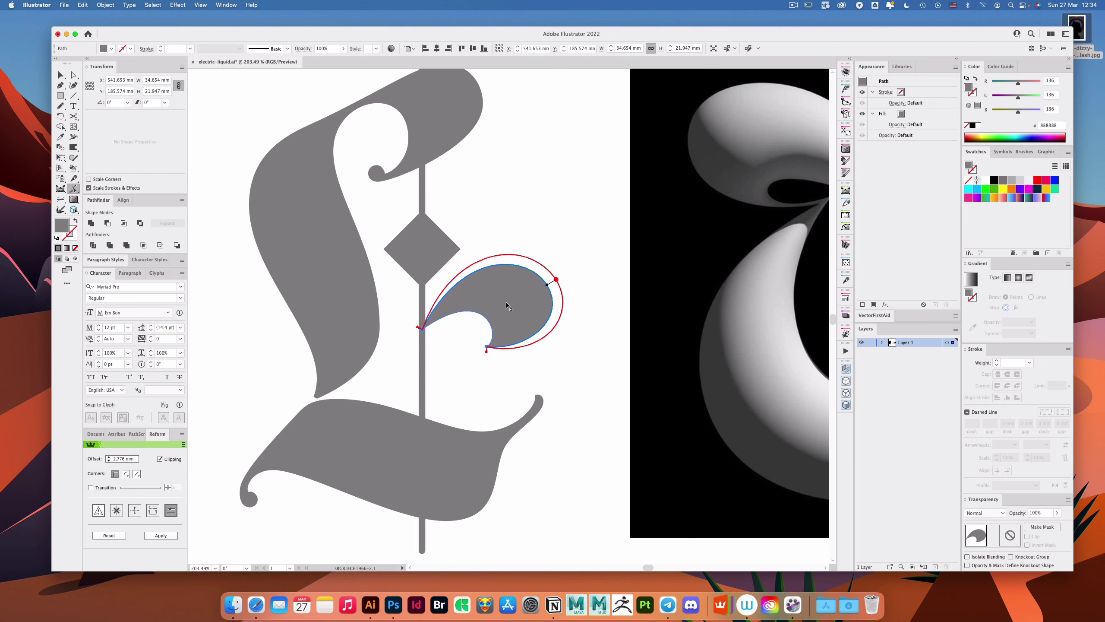
key("Return")
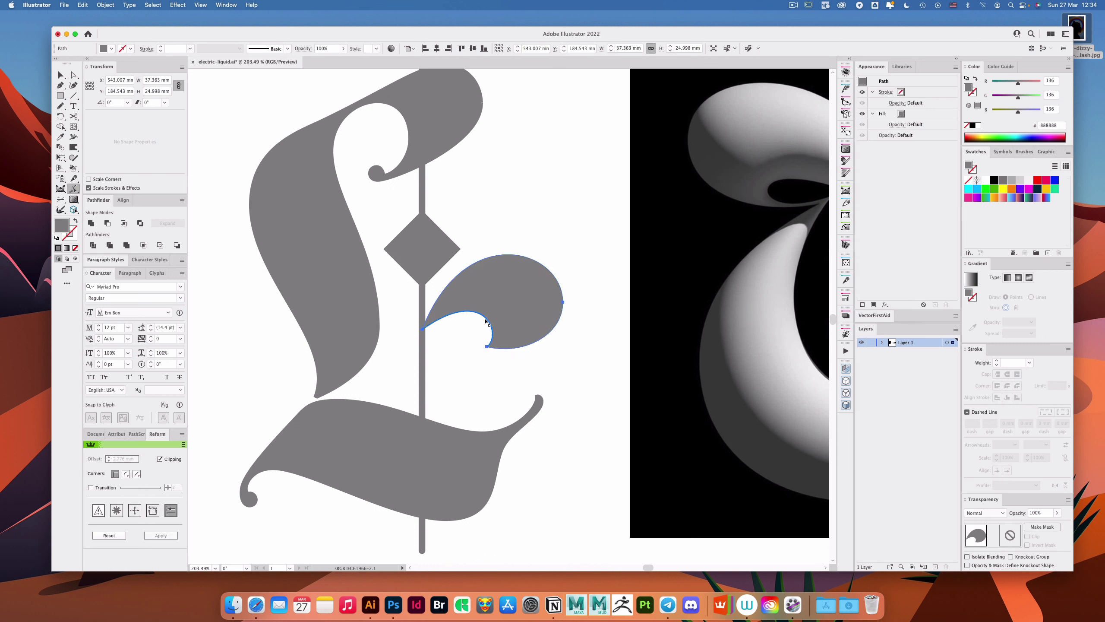
Step: Offset the leaf's concave inner edge slightly with the Reform offset tool, apply it and deselect the shape
left_click_drag(487, 321, 467, 310)
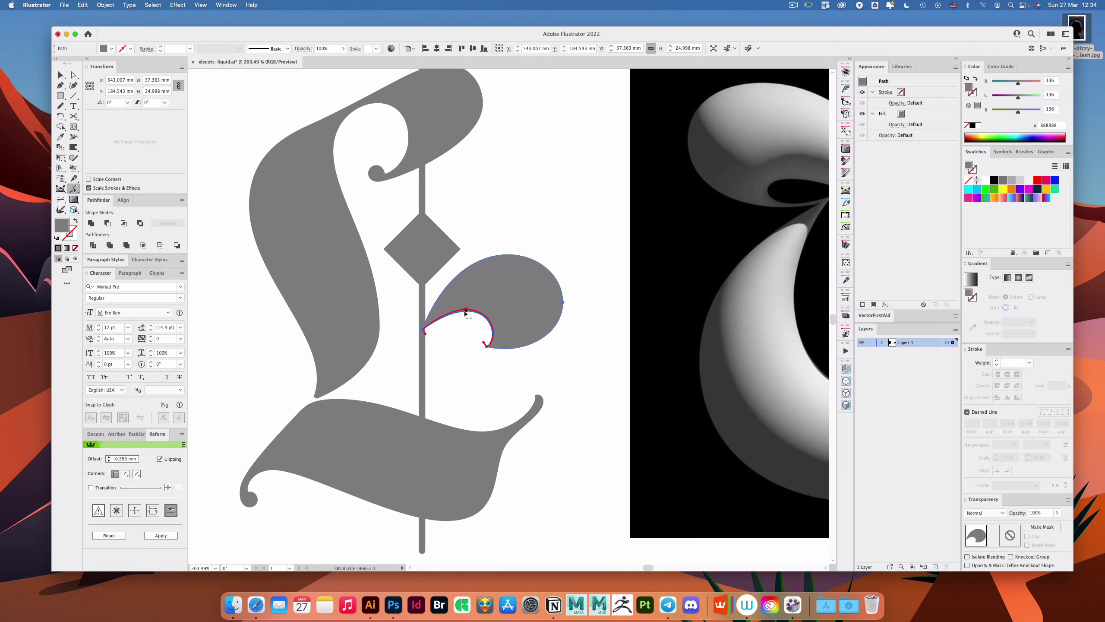
key("Return")
key("v")
left_click(545, 235)
left_click_drag(568, 246, 552, 231)
left_click_drag(551, 230, 483, 290)
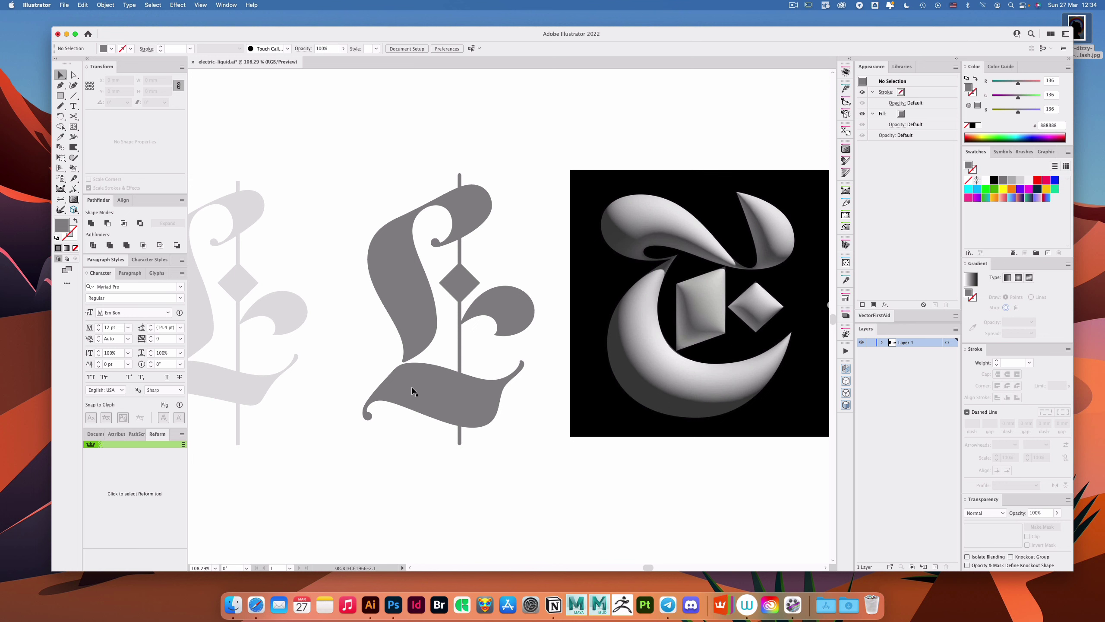
Step: Shift the foot shape slightly so its top edge meets the lower tip of the main stem
scroll(398, 385, "up", 3)
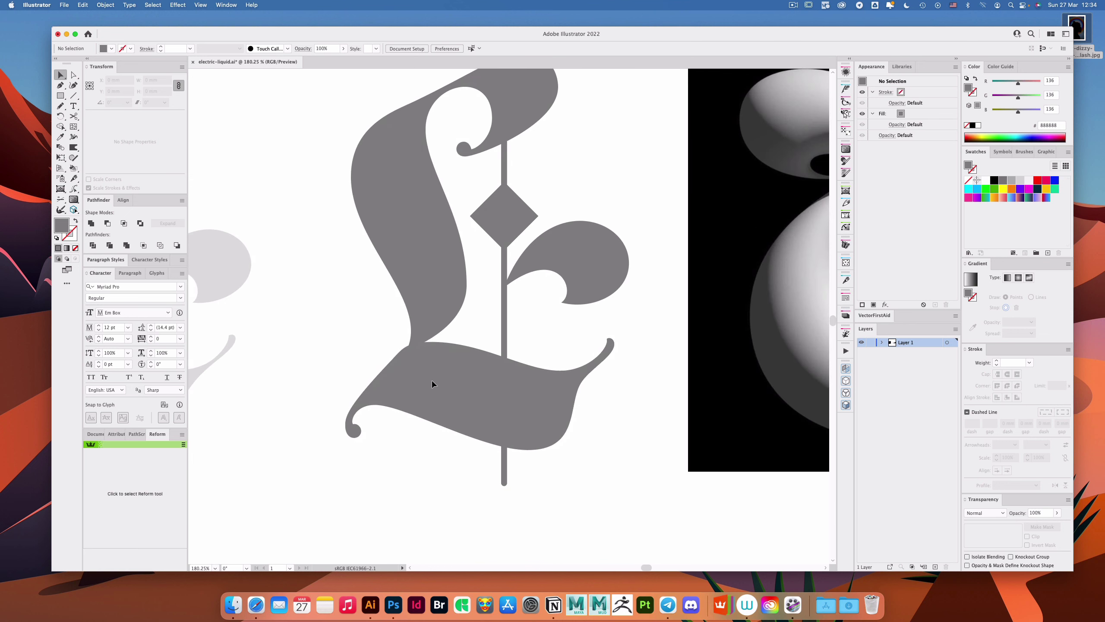
left_click_drag(433, 382, 426, 383)
left_click(426, 385)
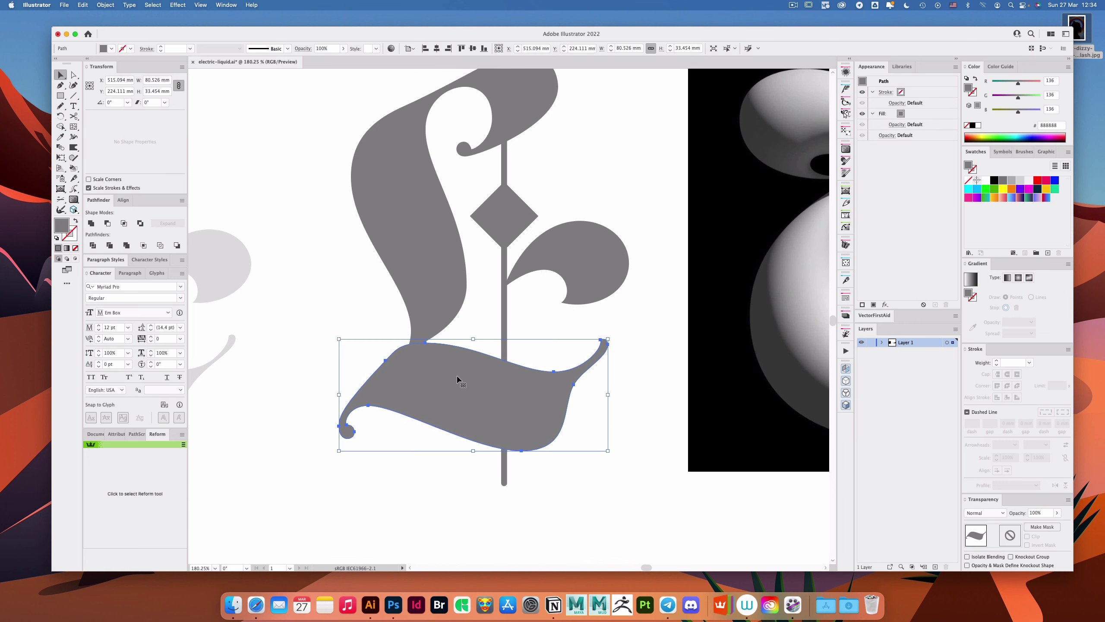
key("Up")
key("Up")
left_click(531, 320)
scroll(536, 324, "down", 6)
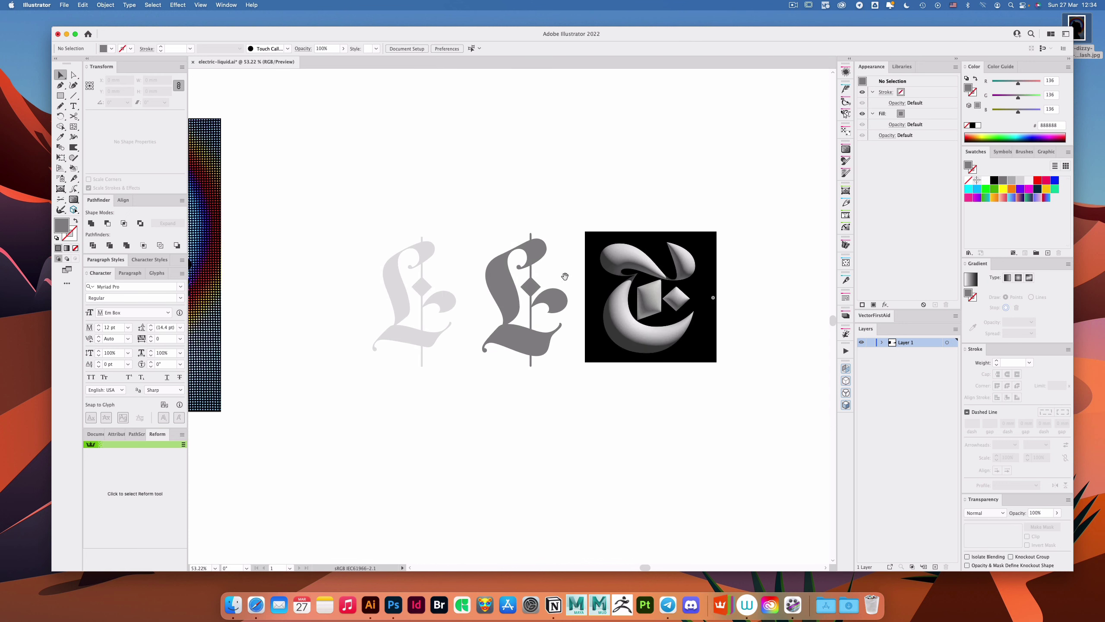
Step: Align the left anchor of the main stem's lower tip with the foot's upper edge
scroll(550, 326, "up", 4)
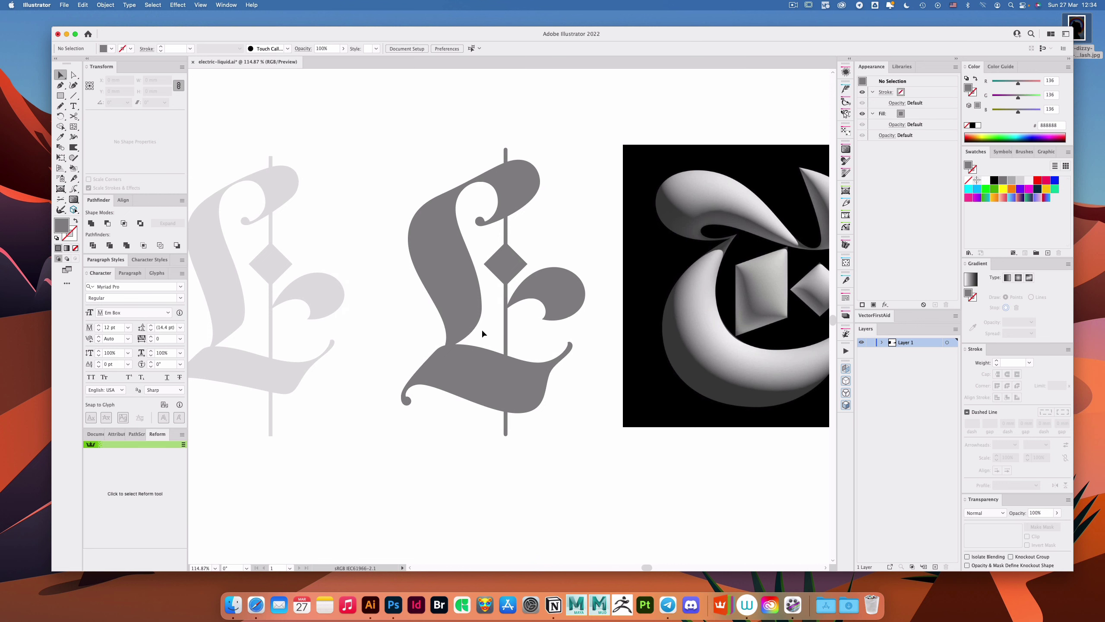
scroll(482, 331, "up", 6)
key("a")
left_click(554, 342)
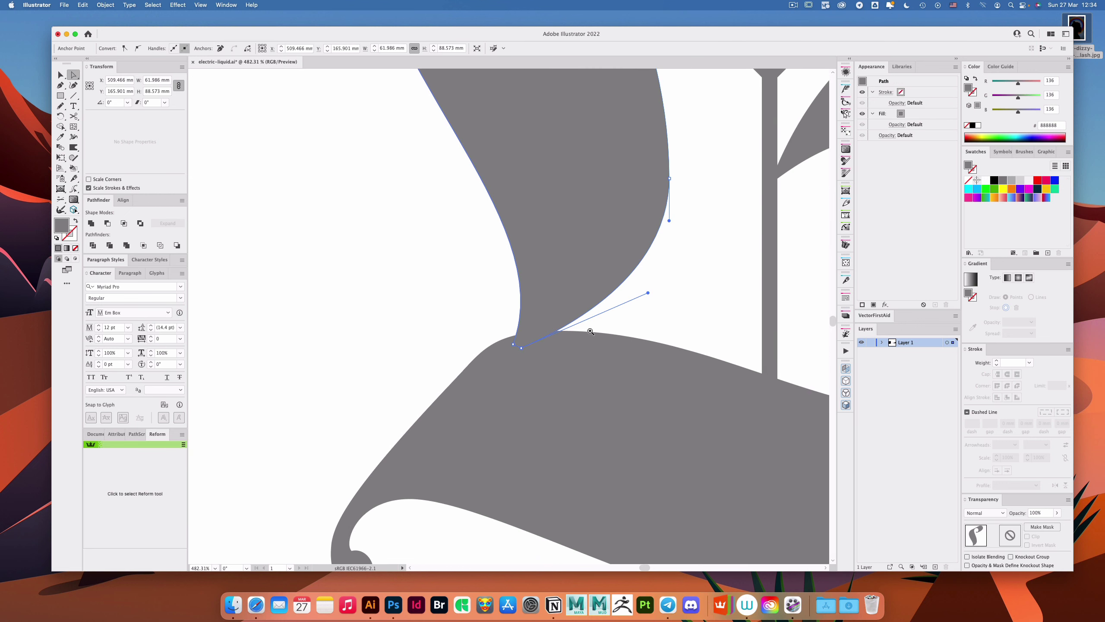
scroll(590, 332, "down", 5)
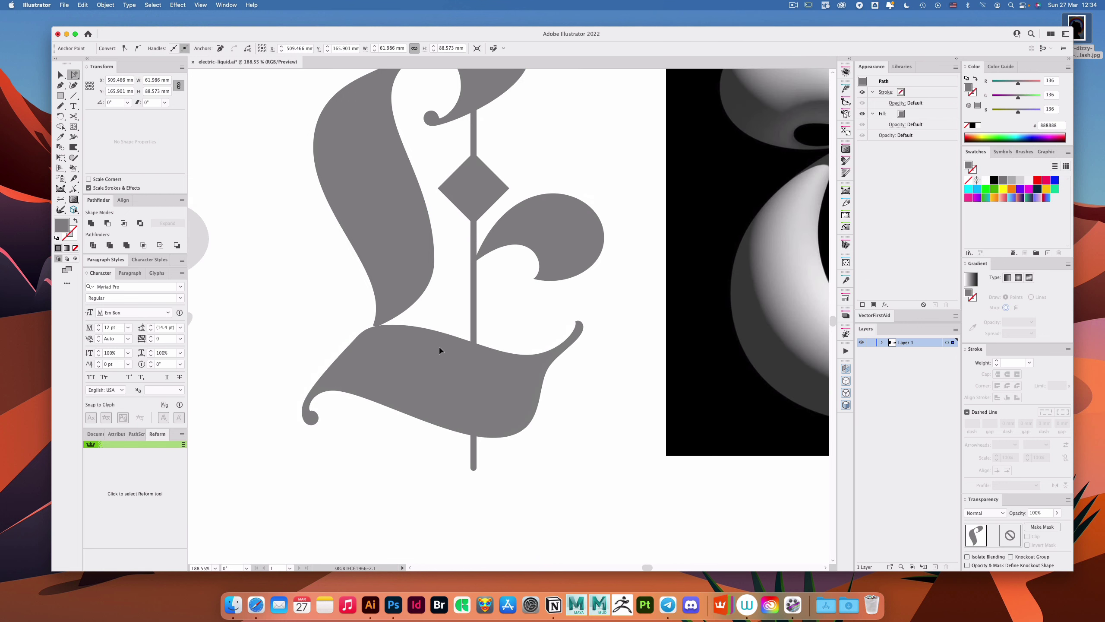
left_click(440, 347)
left_click_drag(365, 310, 586, 320)
left_click_drag(395, 367, 394, 370)
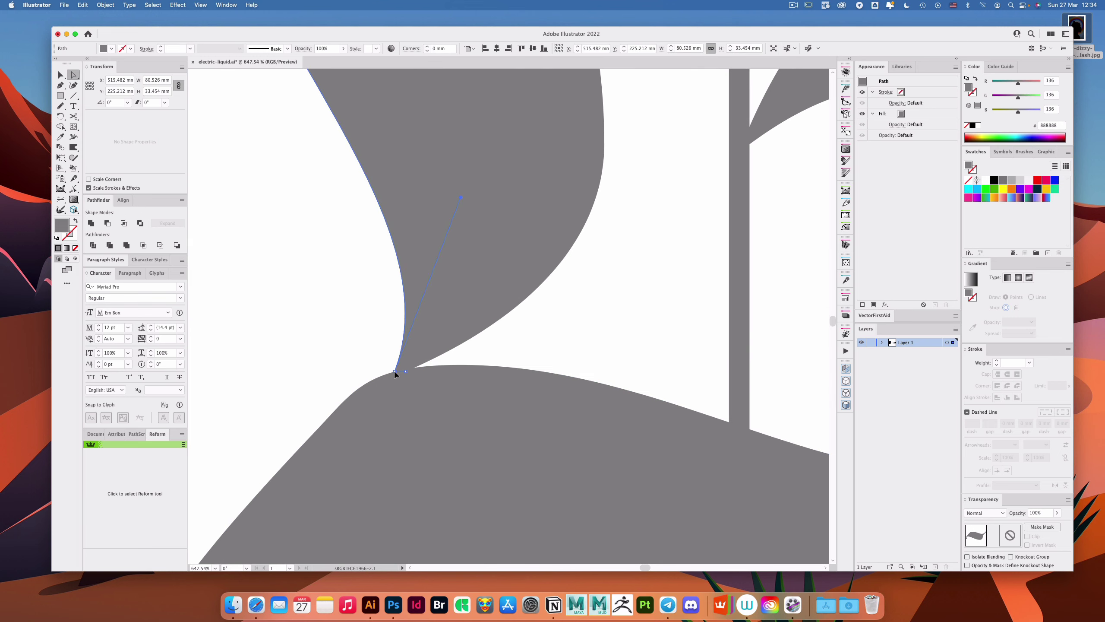
Step: Move the right anchor of the stem's lower tip along the foot's edge and shorten its direction handle
left_click(383, 362)
left_click(407, 369)
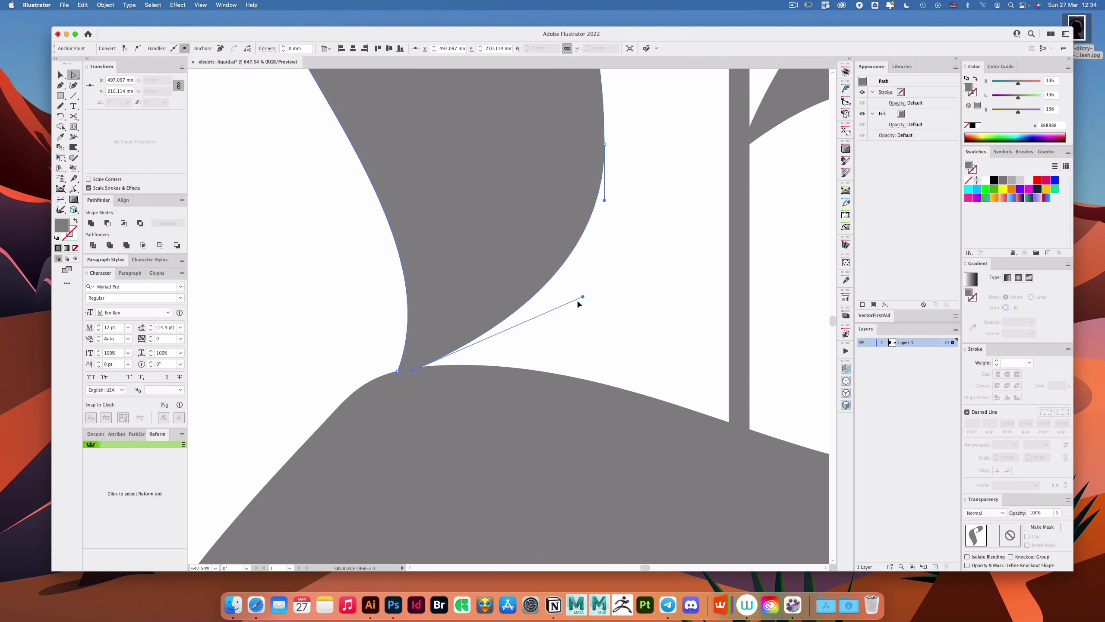
left_click_drag(577, 300, 540, 316)
left_click(592, 315)
left_click_drag(617, 304, 405, 261)
left_click_drag(611, 285, 398, 340)
Step: Place a copy of the foot over the upper stroke and rotate it so its curl sits beside the stroke's ball terminal
key("v")
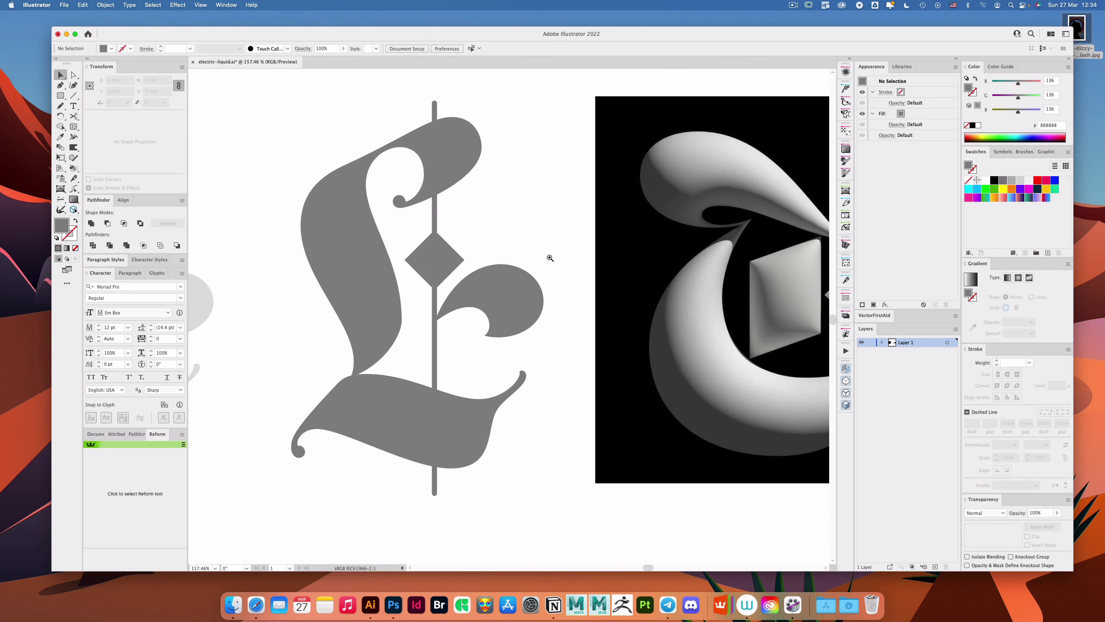
key("super+space")
left_click_drag(322, 423, 430, 214)
key("r")
left_click_drag(481, 180, 504, 173)
key("a")
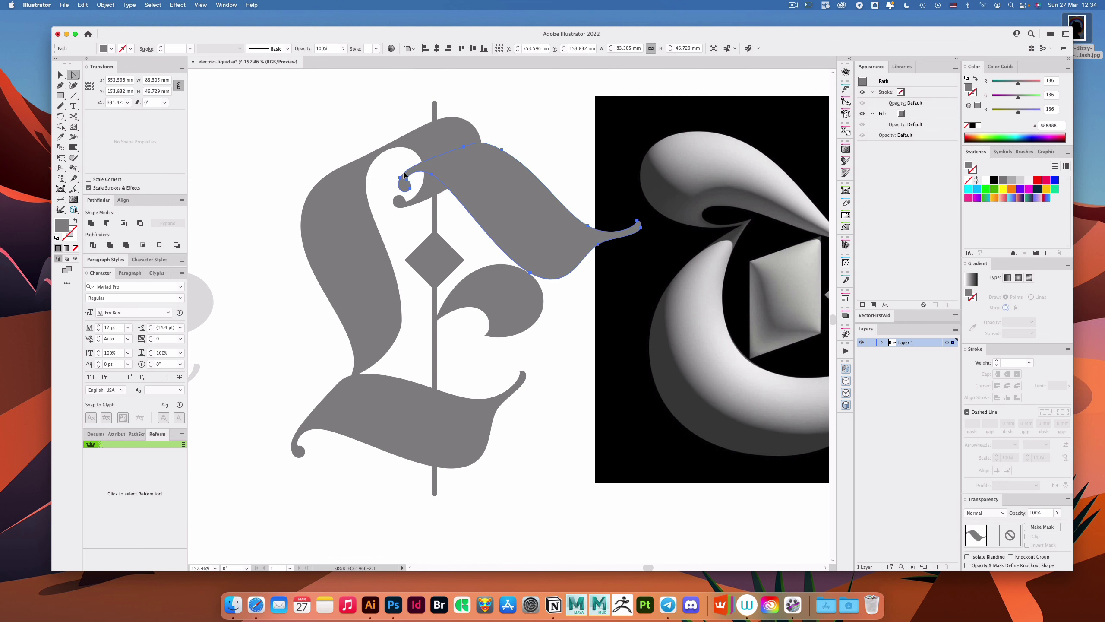
Step: Compare the foot copy's curl with the upper stroke's ball terminal up close, then delete the copy
key("super+space")
mouse_move(396, 170)
left_mouse_down()
mouse_move(440, 185)
mouse_move(501, 240)
left_mouse_up()
left_click(490, 314)
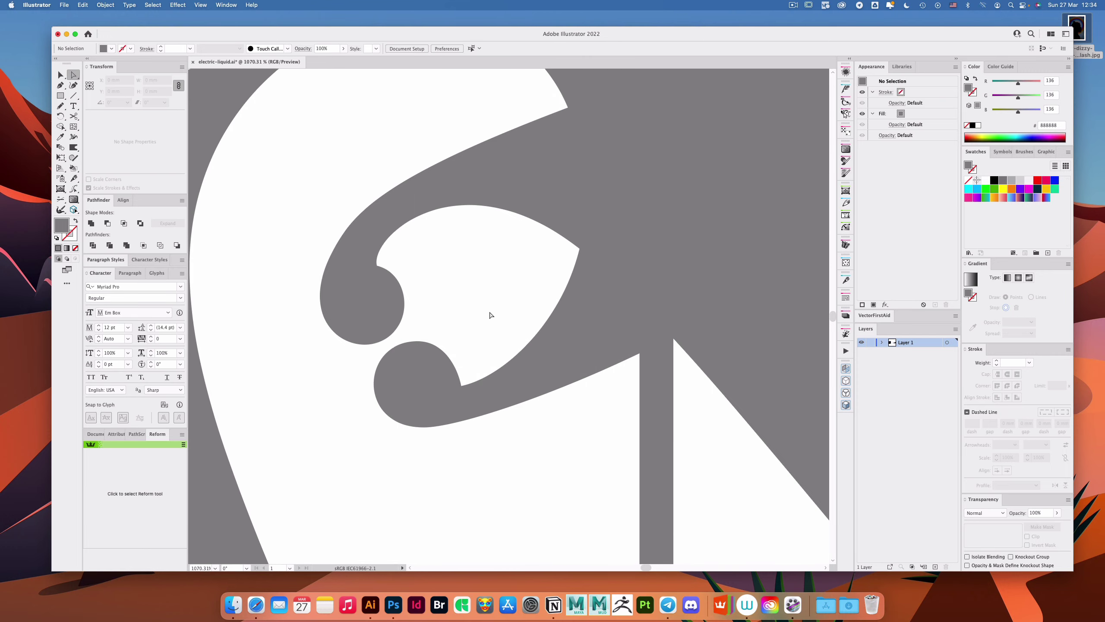
key("super+space")
left_click_drag(545, 298, 520, 240)
key("v")
left_click(520, 238)
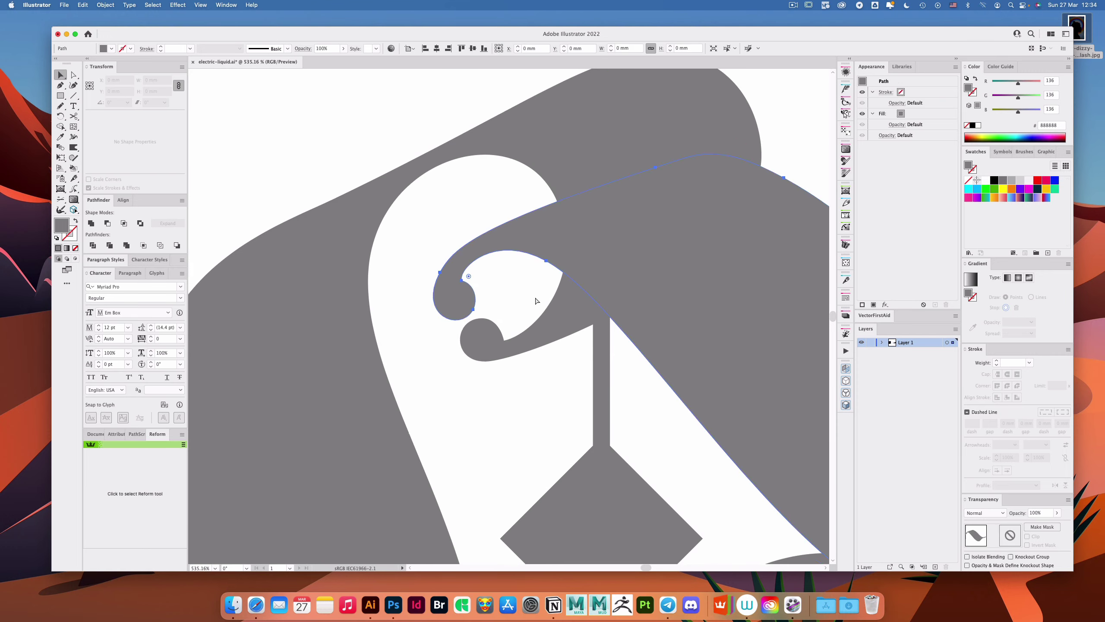
key("Delete")
Step: Examine the corner anchor and direction handles where the foot's left curl meets its ball terminal
key("super+space")
left_click_drag(561, 343, 423, 335)
scroll(423, 335, "down", 3)
scroll(469, 366, "up", 6)
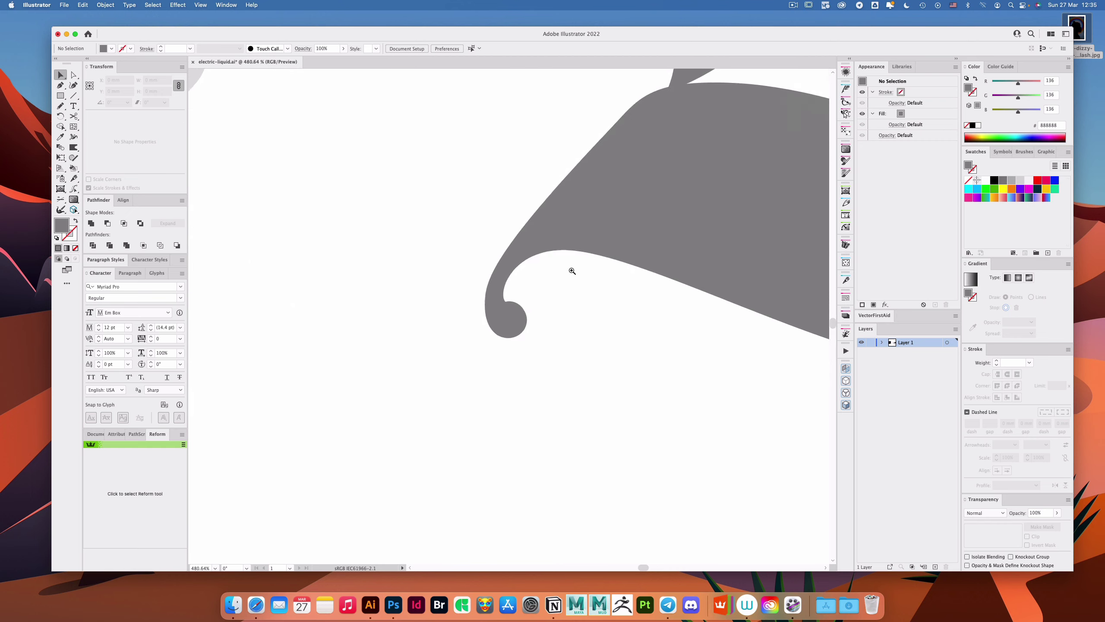
key("a")
left_click_drag(479, 383, 477, 385)
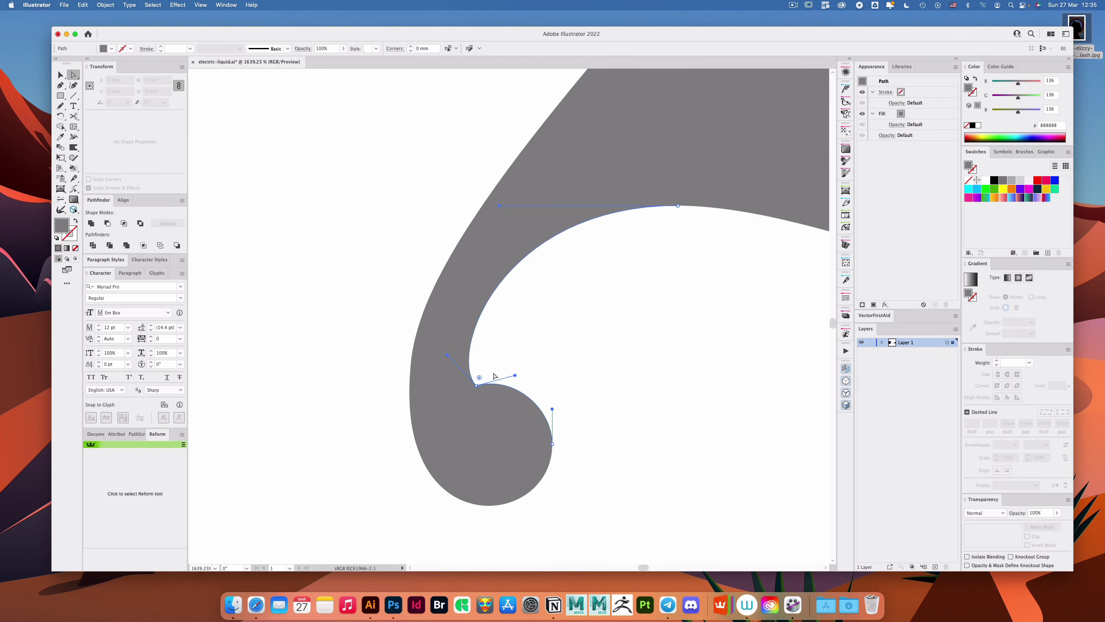
left_click(640, 324)
Step: Examine the anchors and direction handles of the foot's rounded right tip, then deselect the shape
key("super+space")
left_click_drag(651, 320, 597, 269)
key("space")
left_click_drag(766, 305, 361, 296)
left_click_drag(666, 297, 365, 380)
left_click_drag(589, 291, 539, 342)
key("super+space")
left_click_drag(544, 247, 618, 278)
left_click(548, 269)
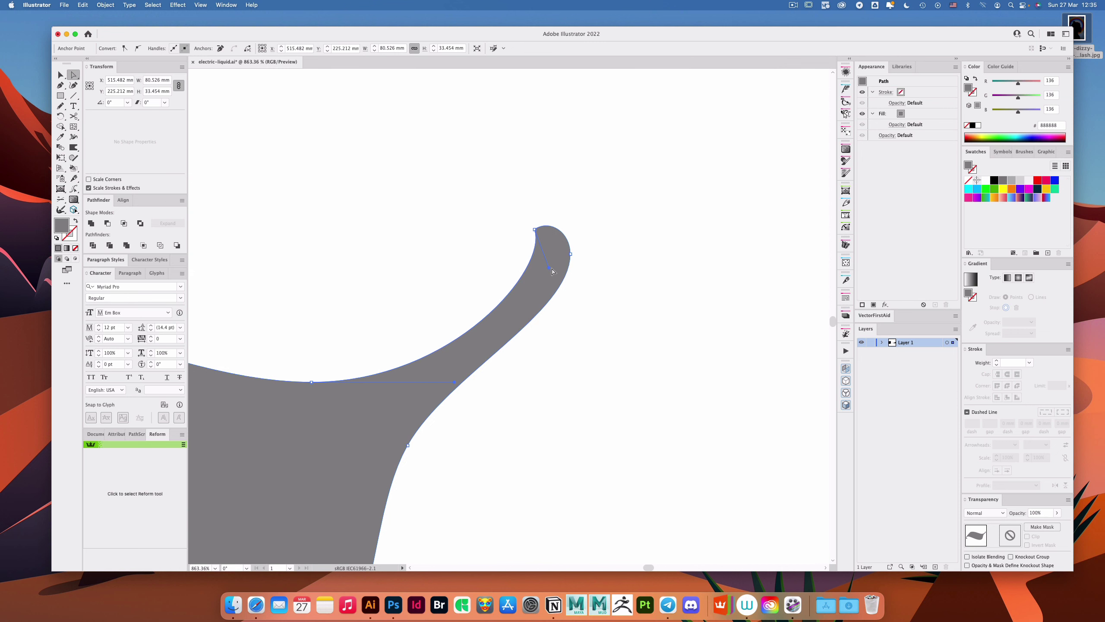
left_click(585, 278)
scroll(609, 272, "down", 8)
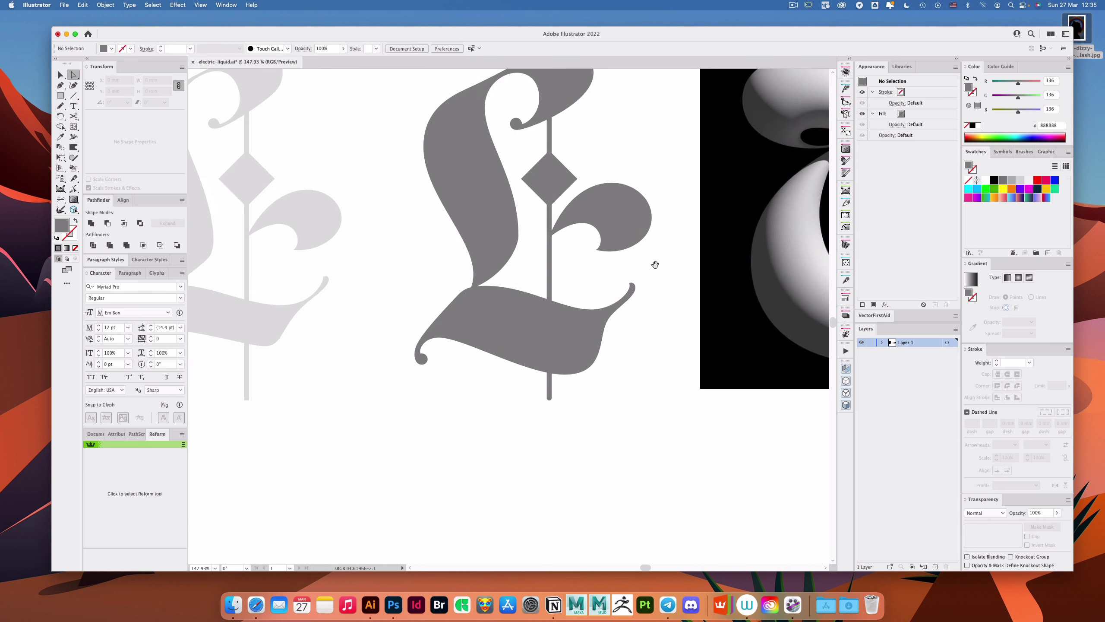
Step: Compare the mid-grey letter's overall proportions with the light grey original and the 3D reference image
left_click_drag(656, 264, 575, 341)
key("v")
key("space")
left_click_drag(587, 228, 555, 265)
key("super+space")
left_click_drag(444, 390, 506, 396)
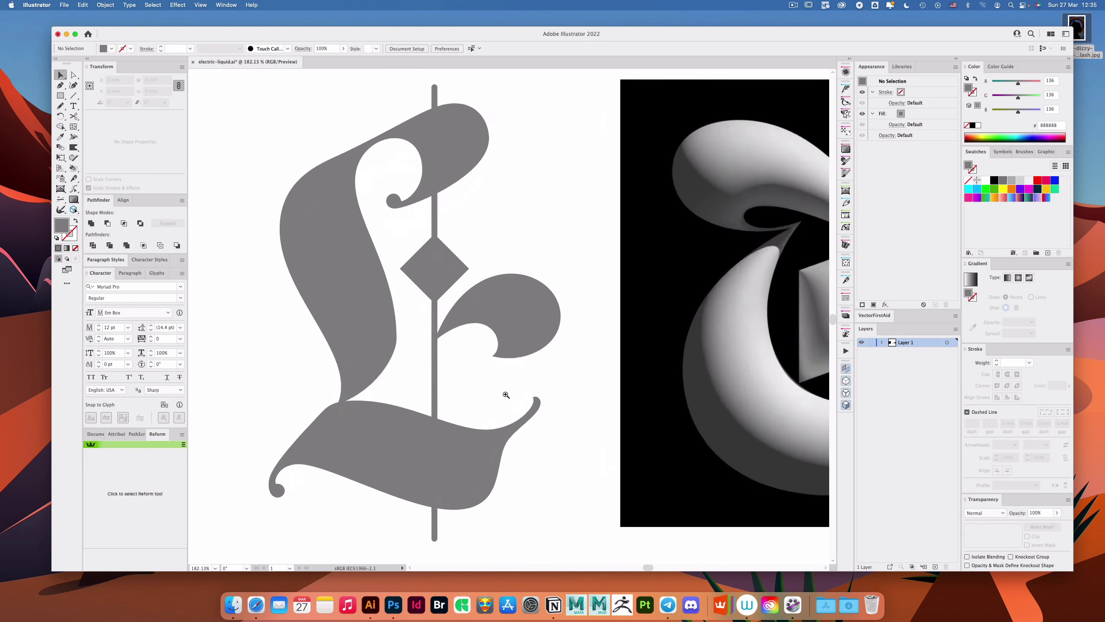
scroll(439, 385, "up", 4)
scroll(514, 362, "down", 8)
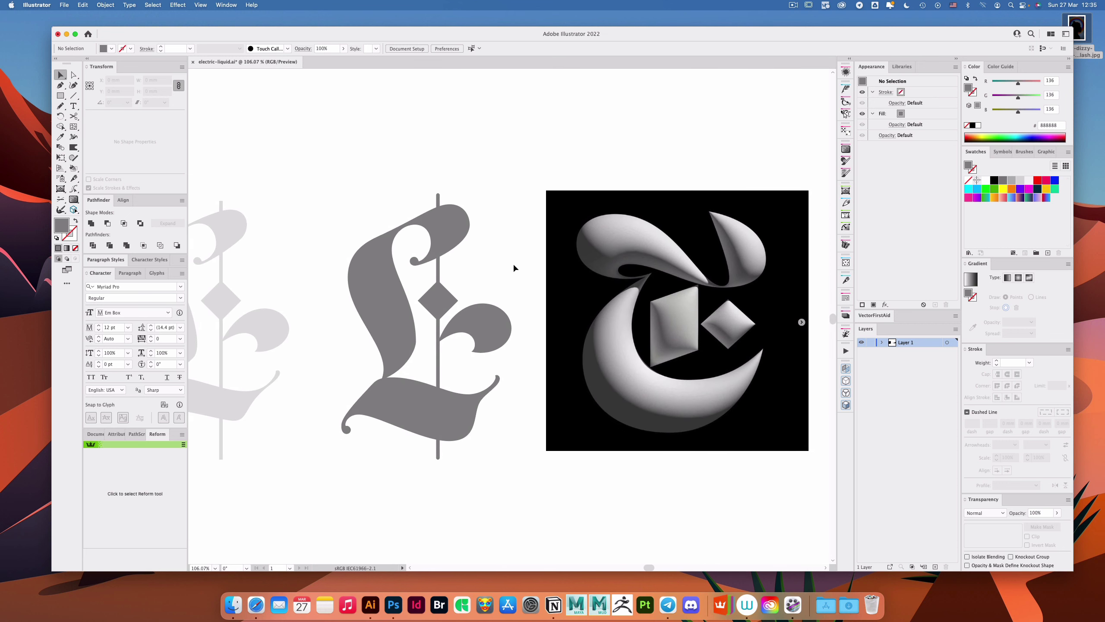
scroll(513, 263, "down", 4)
scroll(517, 271, "up", 2)
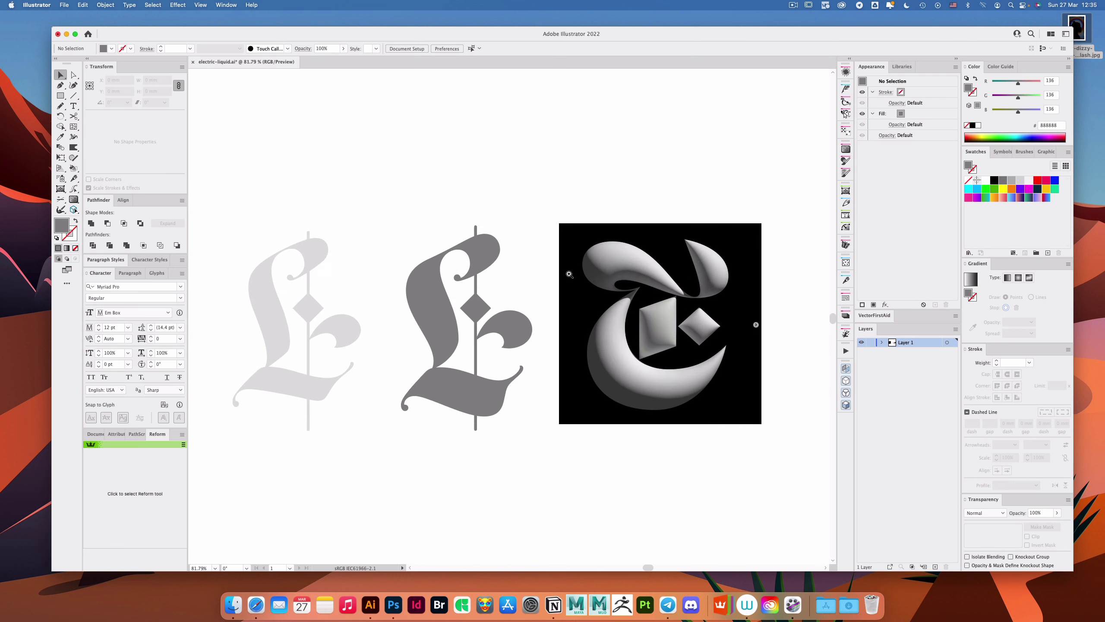
Step: Move the 3D reference image farther right and widen the mid-grey letter slightly, keeping its height
left_click_drag(547, 220, 428, 410)
left_click_drag(532, 327, 545, 328)
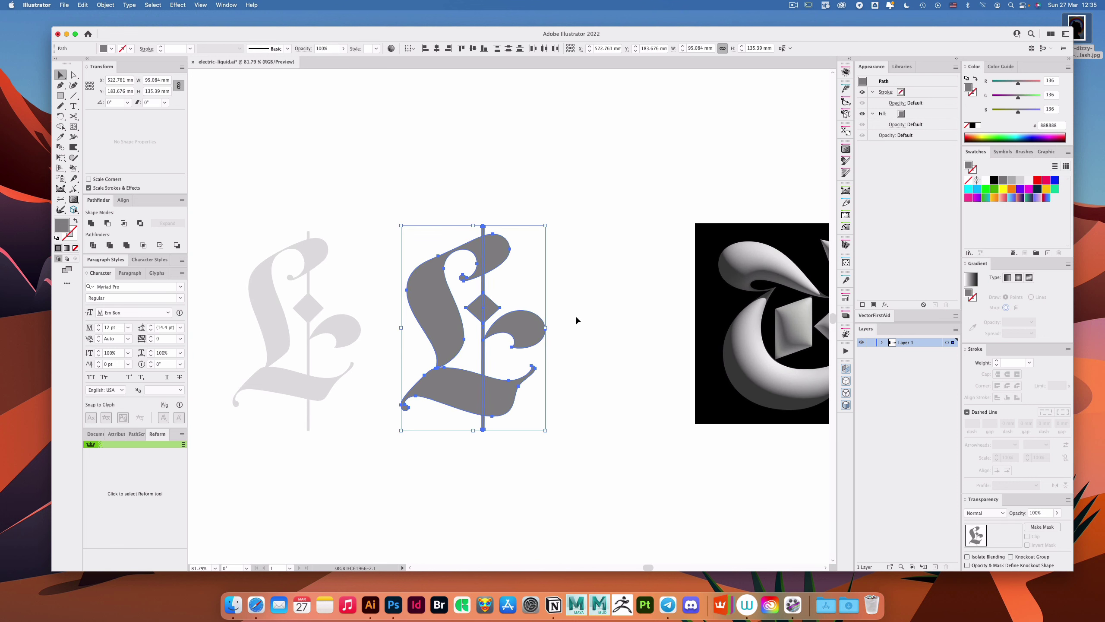
key("ctrl+z")
scroll(550, 322, "up", 3)
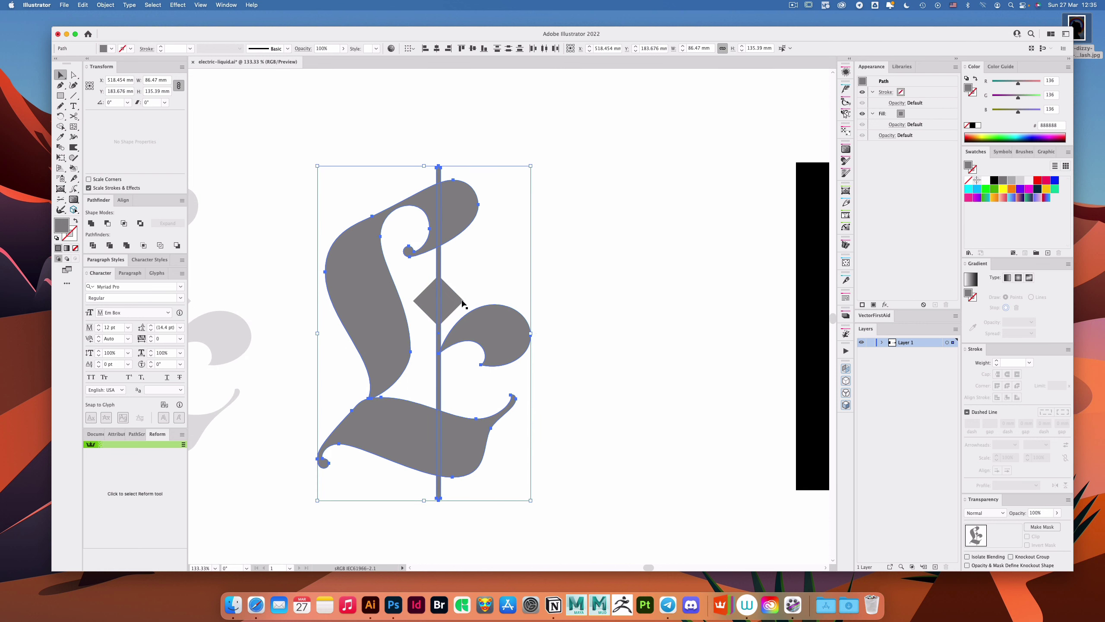
left_click_drag(535, 333, 549, 334)
left_click(589, 268)
Step: Centre the diamond horizontally on the vertical stem, using the stem as the key object for alignment
left_click(448, 286)
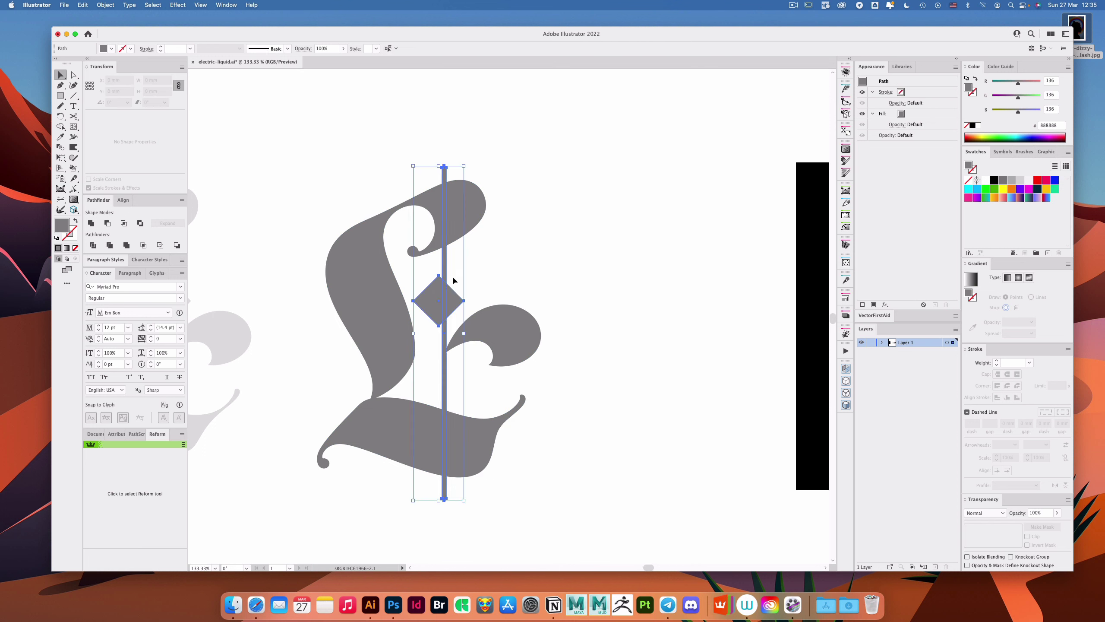
left_click(449, 270)
left_click(448, 270)
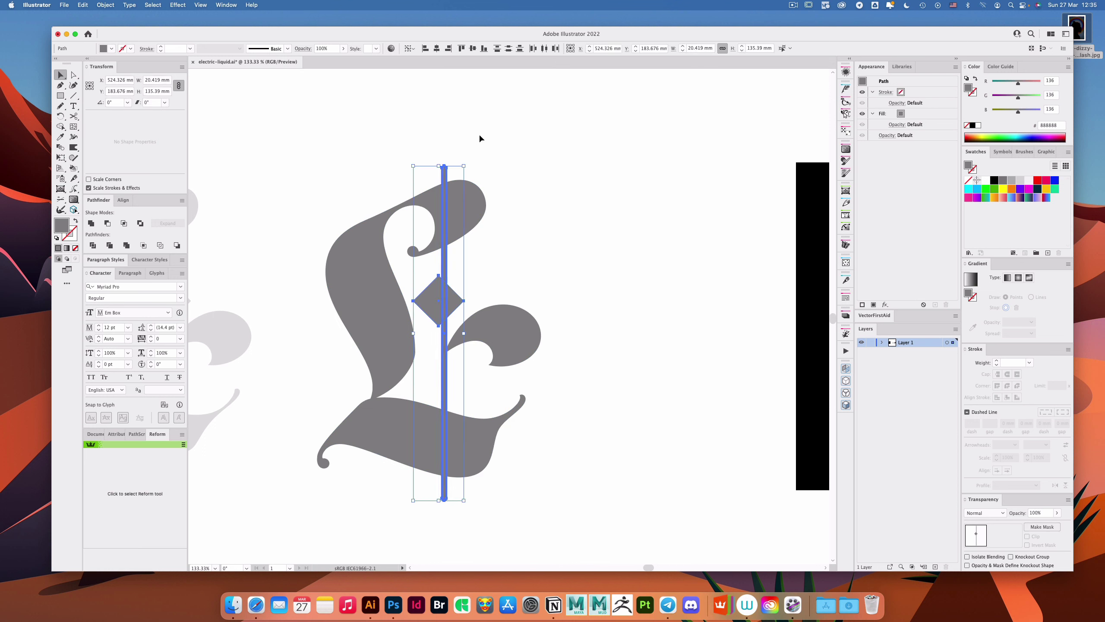
left_click(438, 50)
left_click(563, 205)
scroll(579, 269, "down", 2)
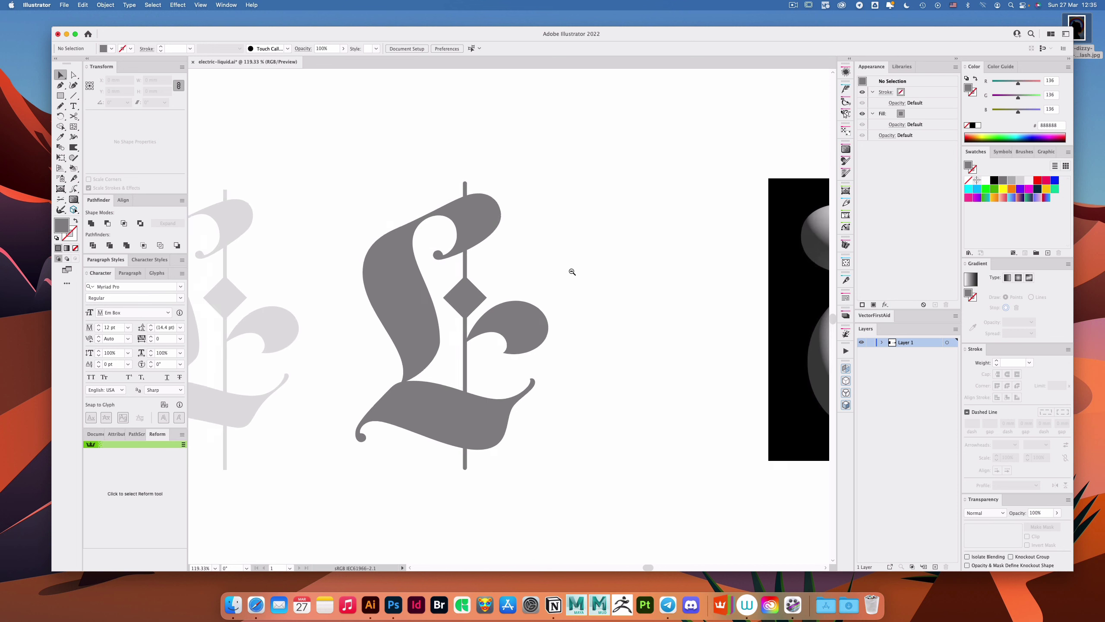
Step: Raise the diamond slightly along the stem, toward the upper stroke's ball terminal
key("a")
left_click_drag(478, 299, 539, 288)
left_click(519, 280)
key("v")
scroll(540, 287, "up", 2)
left_click(498, 304)
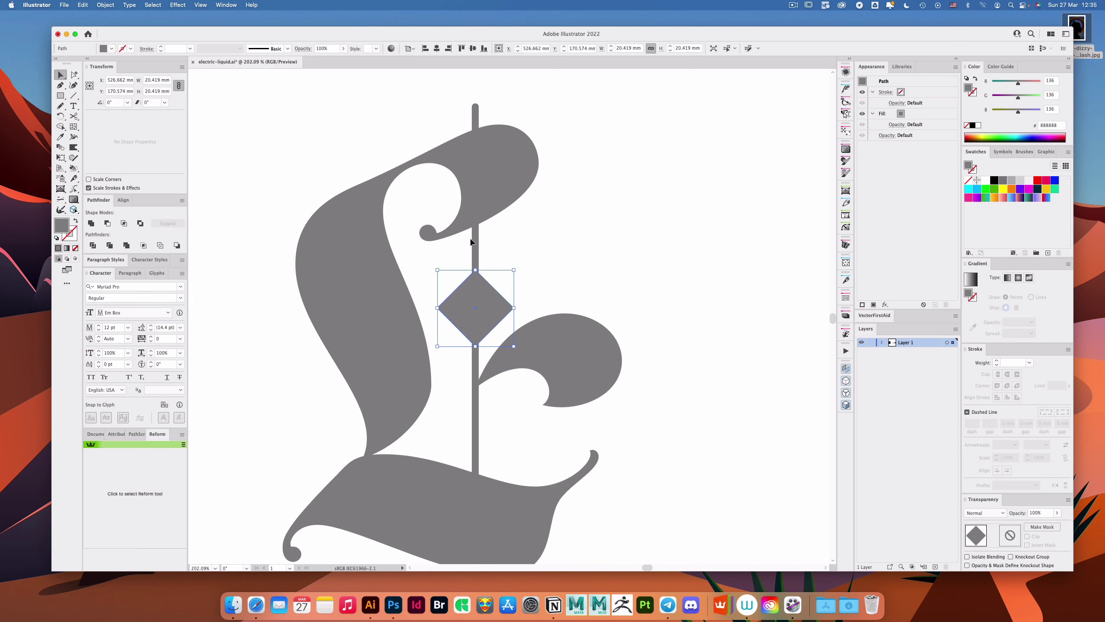
left_click_drag(490, 332, 491, 317)
left_click(539, 283)
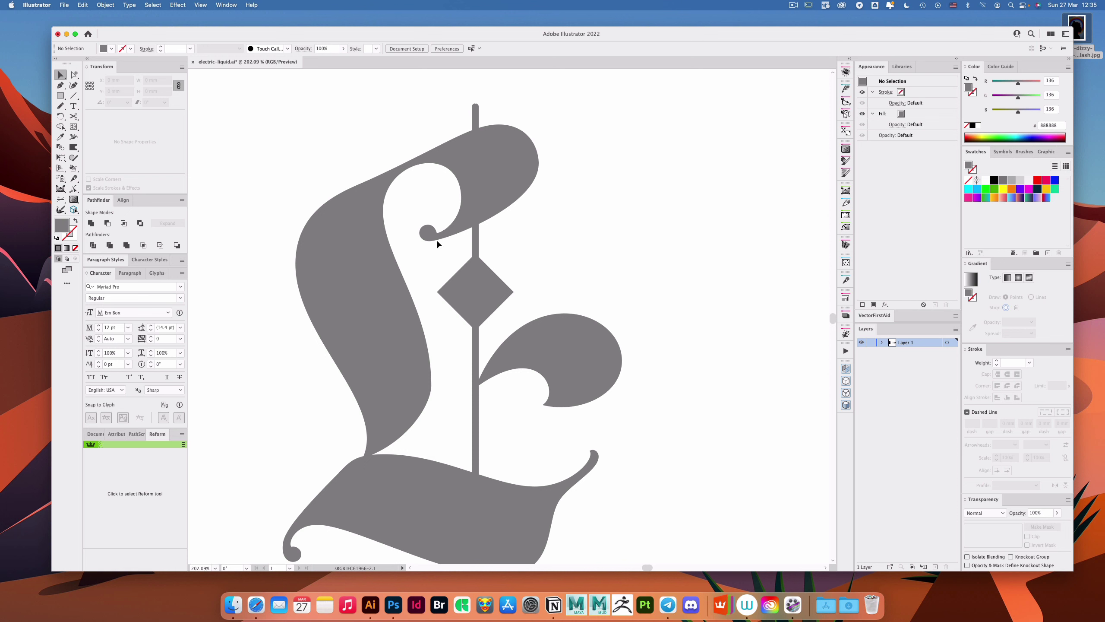
key("l")
mouse_move(587, 161)
left_mouse_down()
mouse_move(652, 208)
mouse_move(659, 234)
mouse_move(426, 217)
mouse_move(439, 257)
mouse_move(517, 328)
mouse_move(554, 321)
mouse_move(521, 391)
left_mouse_up()
left_click(1038, 180)
key("a")
key("v")
key("Delete")
key("super+z")
key("Delete")
Step: Stretch the letter's right lobe downward with Free Transform to a height of about 26.4 mm
left_click_drag(672, 281, 567, 245)
left_click_drag(497, 312, 588, 311)
key("a")
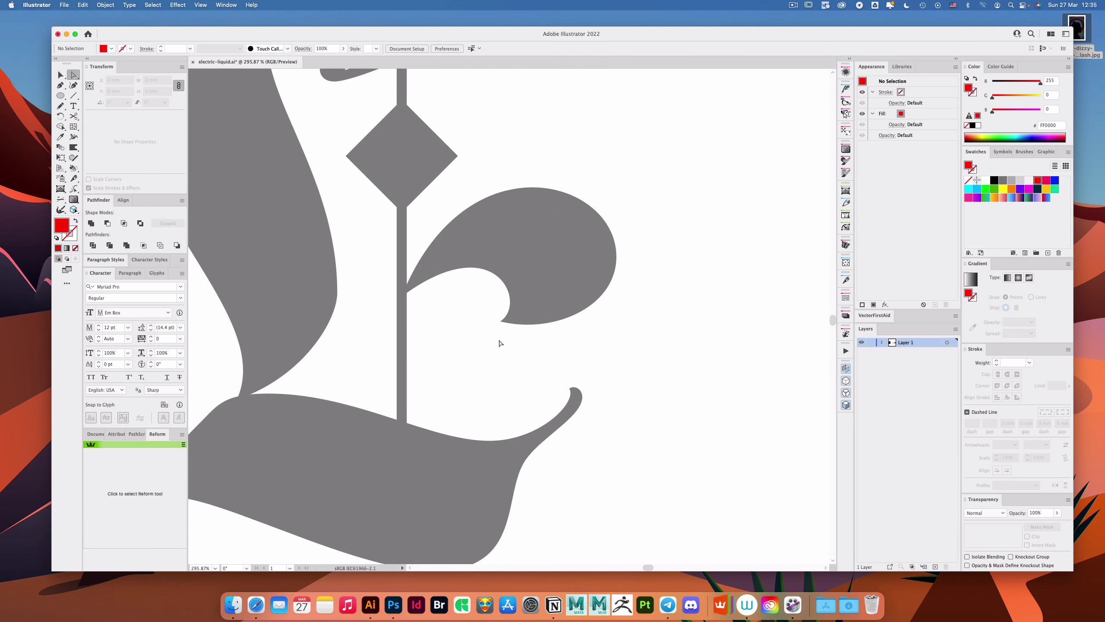
left_click_drag(496, 341, 531, 319)
key("e")
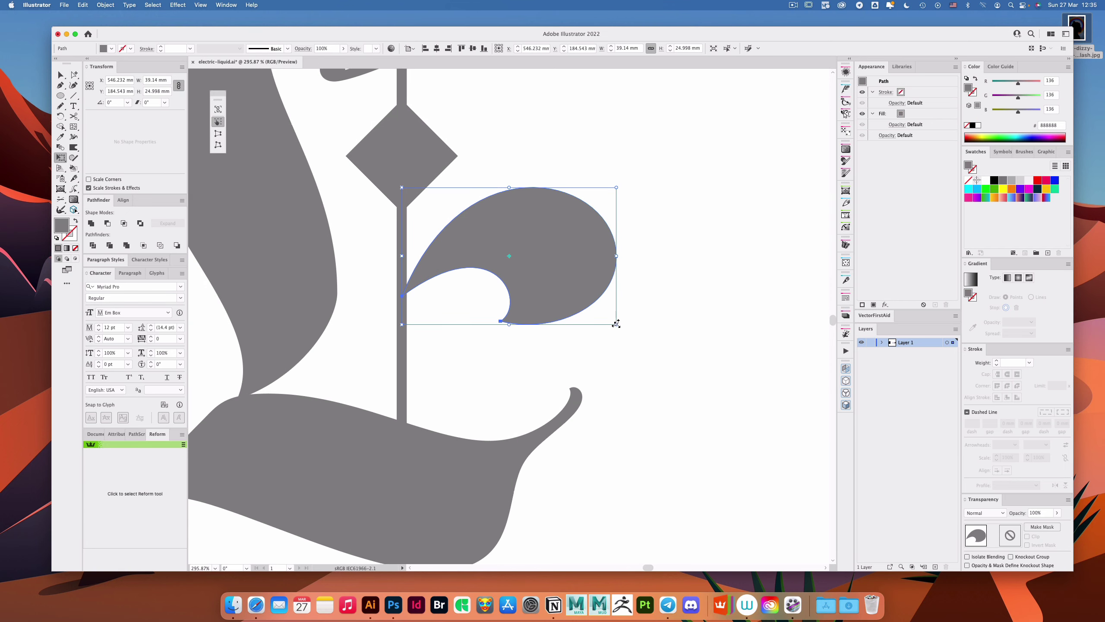
left_click_drag(616, 324, 612, 338)
key("v")
left_click(660, 291)
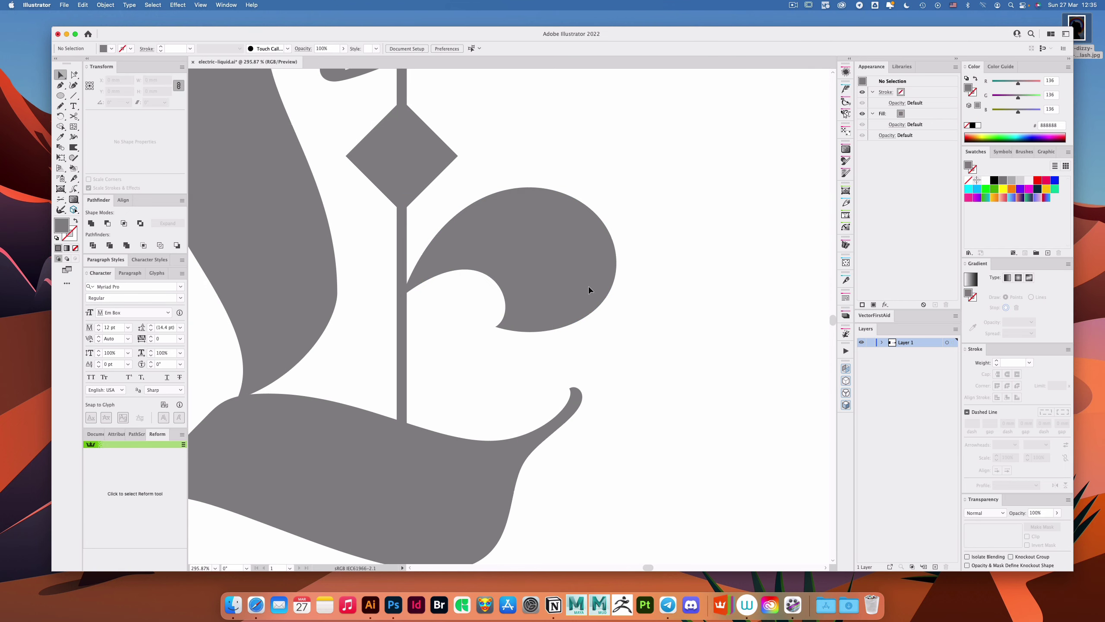
Step: Reset the bounding box of the stretched right lobe
left_click(588, 290)
right_click(648, 176)
mouse_move(679, 339)
left_click(780, 428)
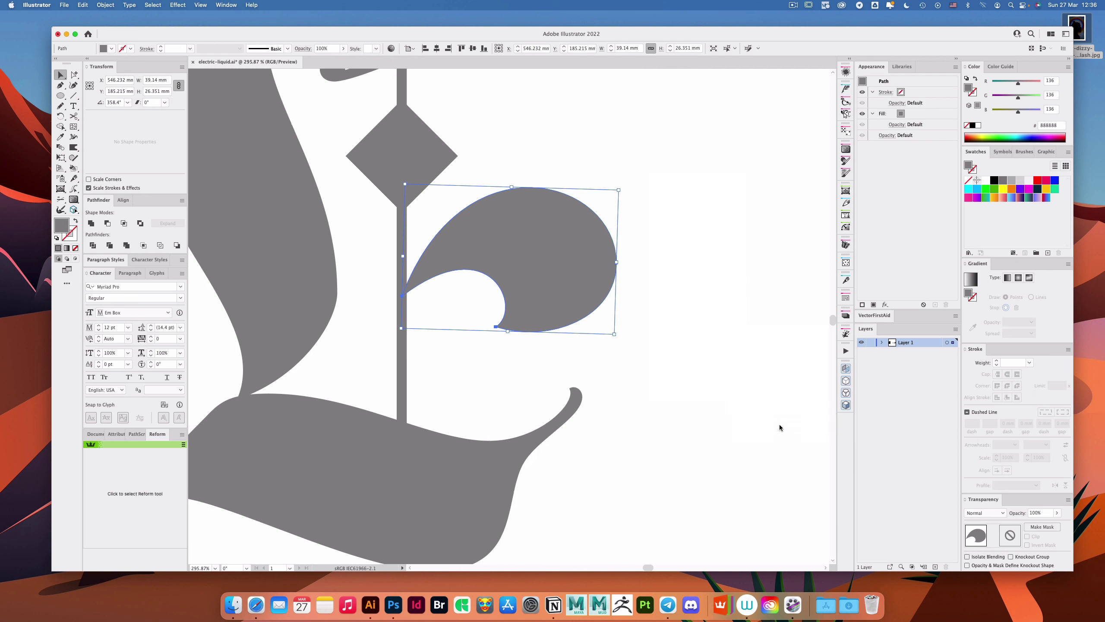
left_click(670, 347)
Step: Adjust the anchor and direction handle at the right lobe's lower tip to make its curve fuller, about 27.5 mm high overall
left_click_drag(680, 335, 551, 336)
left_click_drag(733, 251, 600, 279)
left_click_drag(481, 351, 555, 360)
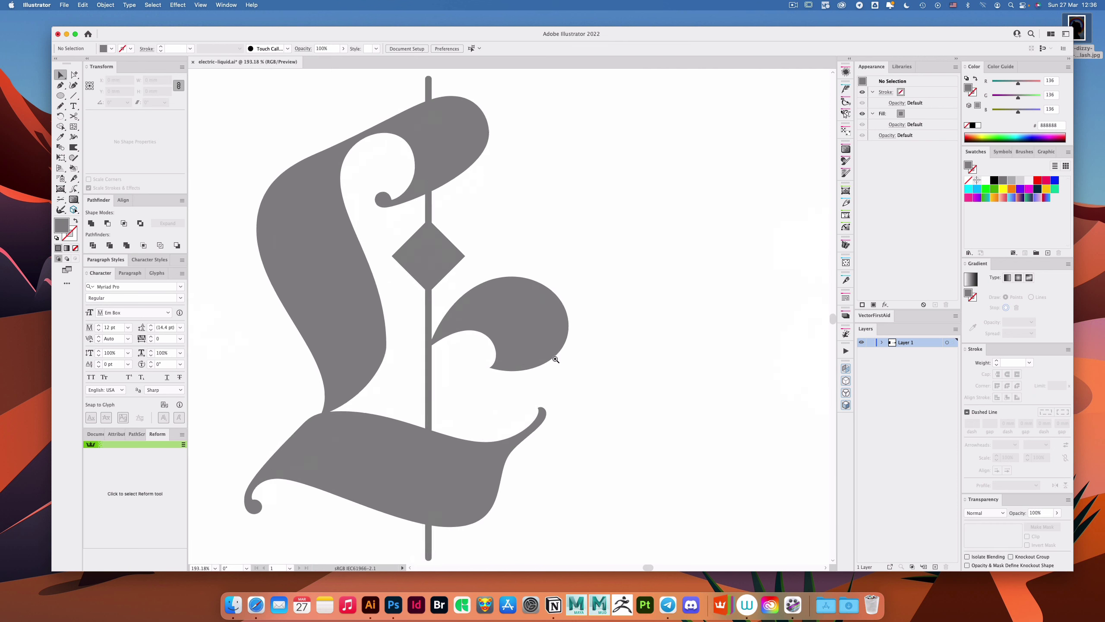
key("a")
left_click(492, 370)
scroll(492, 370, "up", 3)
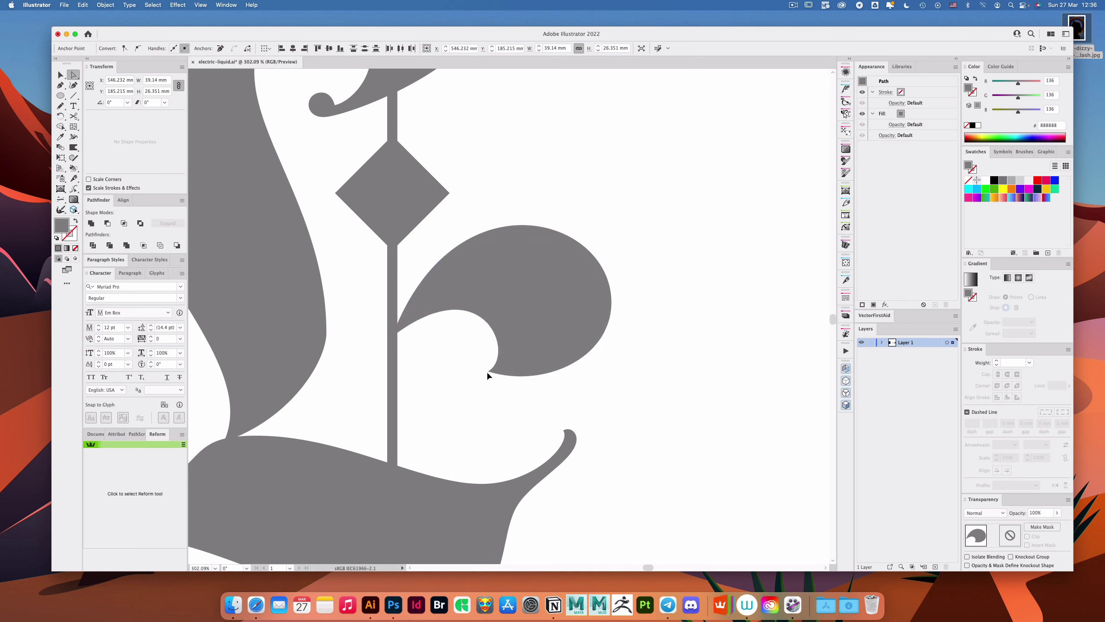
left_click_drag(489, 373, 488, 374)
left_click(466, 359)
left_click_drag(470, 338, 522, 350)
left_click(654, 330)
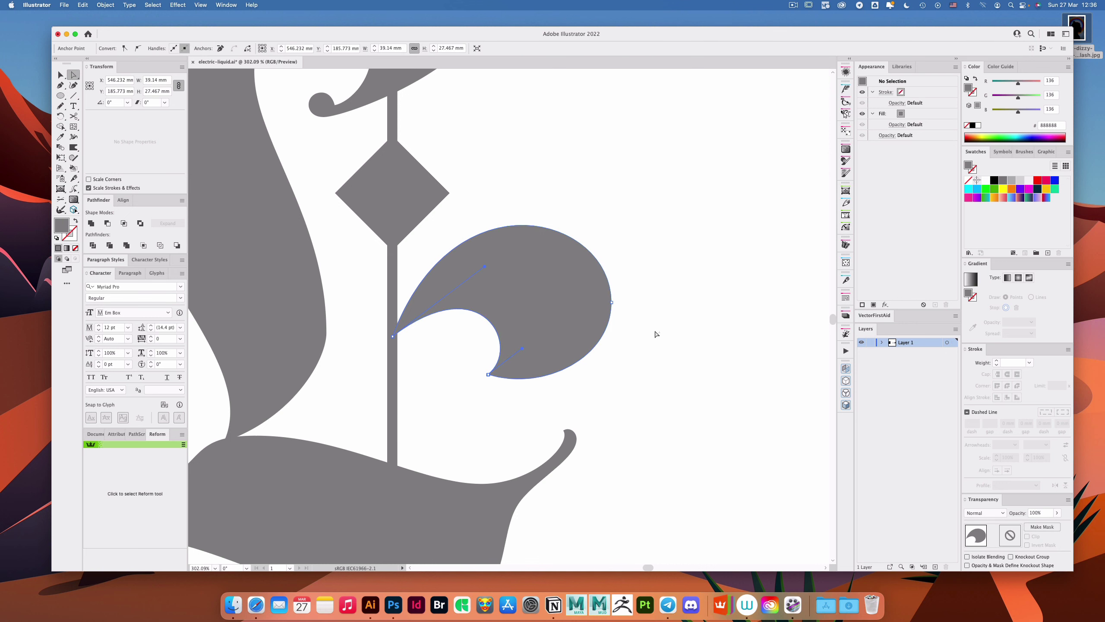
Step: Rotate the right lobe about 7.3° counterclockwise and shift it back so its pointed end meets the stem
left_click_drag(672, 299, 605, 301)
left_click_drag(712, 250, 562, 277)
left_click_drag(481, 296, 523, 343)
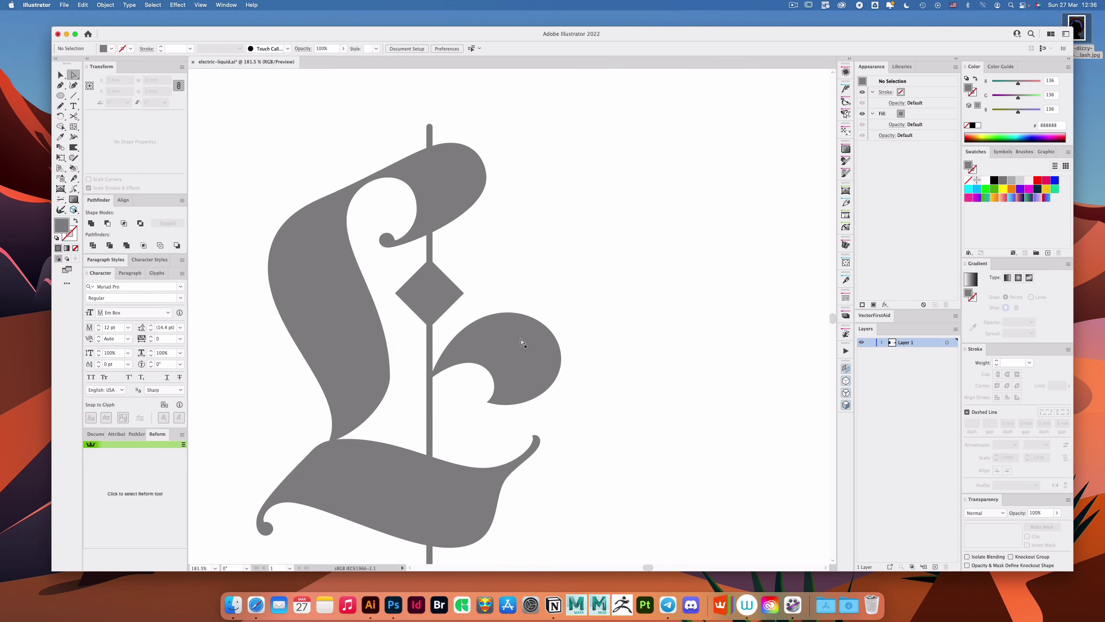
key("v")
left_click(523, 344)
left_click_drag(450, 354, 509, 346)
key("r")
left_click_drag(664, 321, 658, 299)
key("a")
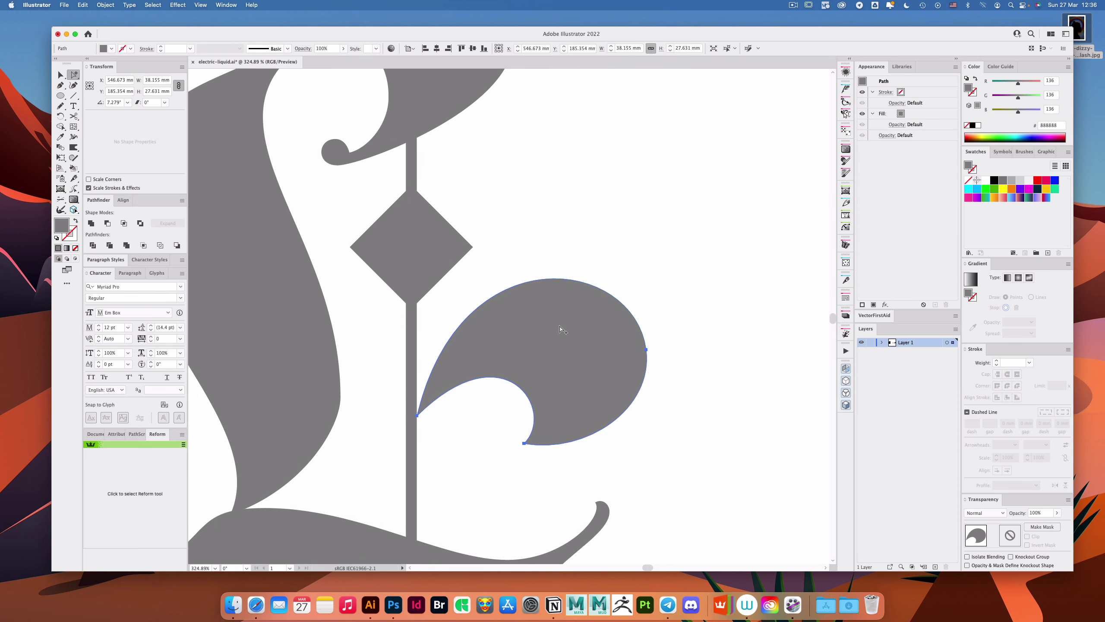
left_click_drag(560, 328, 556, 325)
left_click(673, 258)
Step: Adjust the direction handle of the anchor on the foot's upper edge, just before its right curl
left_click_drag(703, 272, 569, 257)
scroll(568, 257, "up", 3)
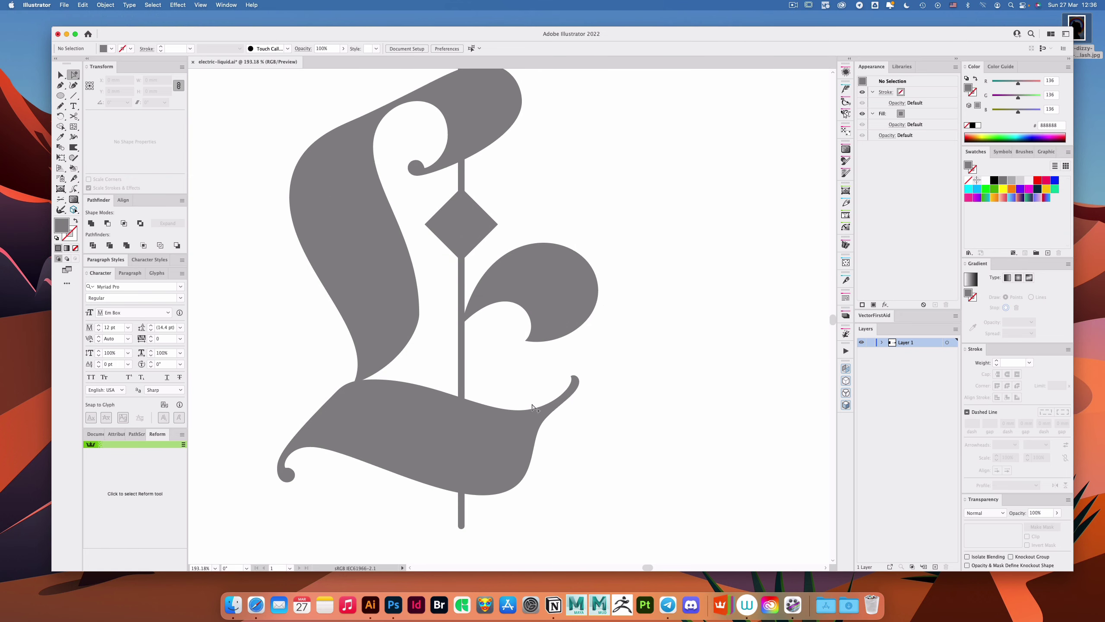
scroll(536, 409, "up", 2)
left_click(523, 419)
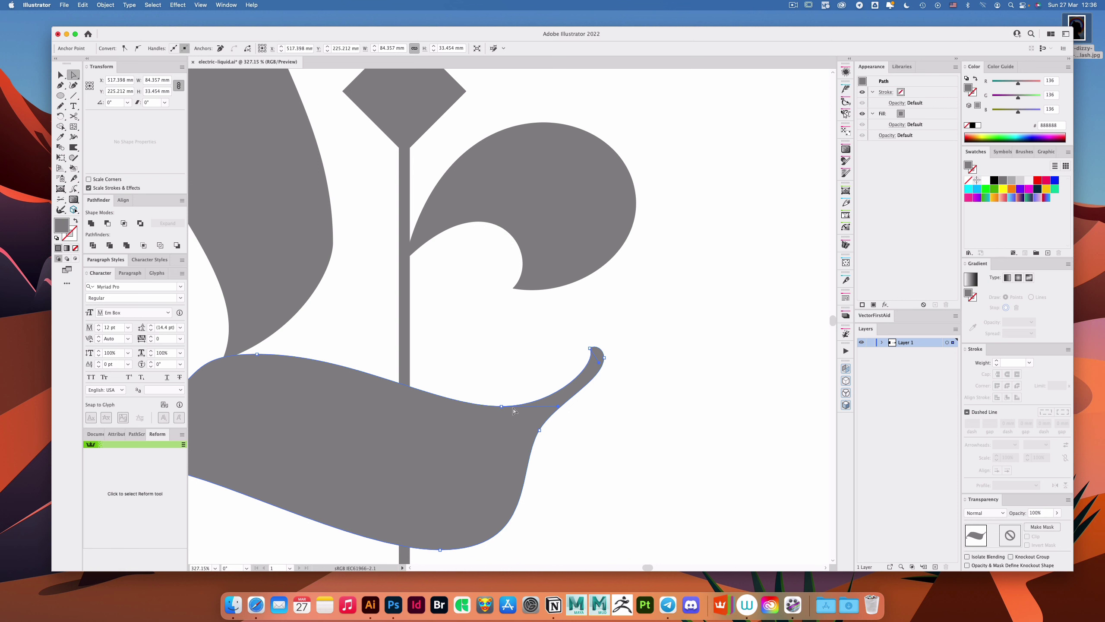
left_click_drag(501, 408, 552, 408)
left_click(513, 352)
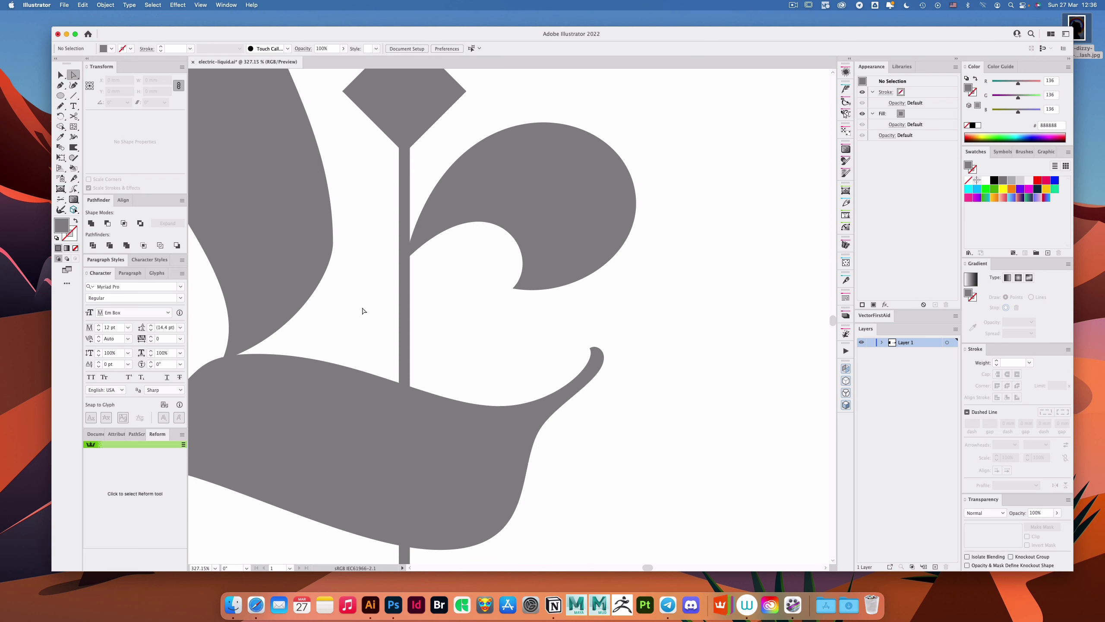
Step: Push the main stroke's lower right bulge outward by moving its anchor and lengthening the lower direction handle
scroll(662, 271, "down", 5)
left_click_drag(677, 227, 536, 315)
key("v")
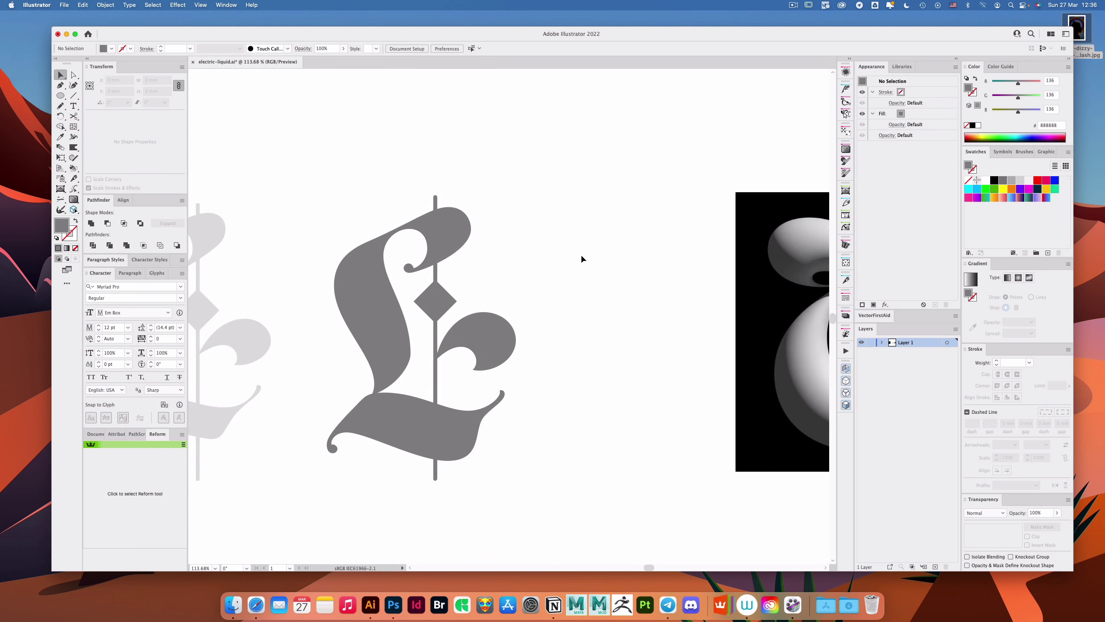
scroll(365, 356, "up", 3)
key("a")
left_click(458, 371)
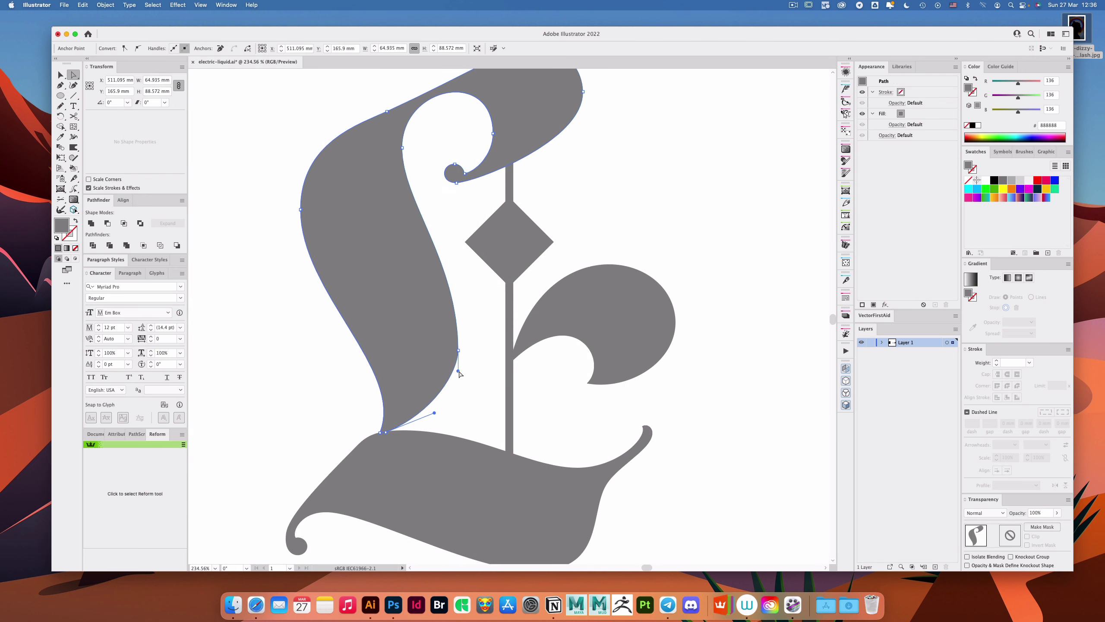
left_click_drag(458, 371, 457, 392)
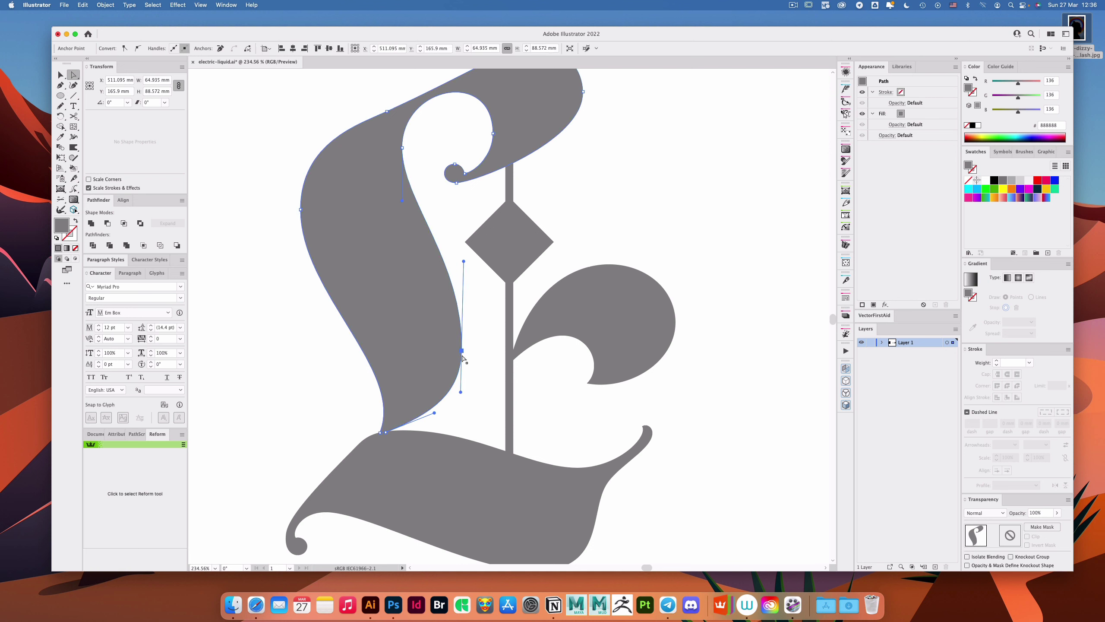
left_click(500, 336)
Step: Smooth the curve around the anchor on the main stroke's lower right bulge, then deselect the stroke
scroll(478, 371, "up", 3)
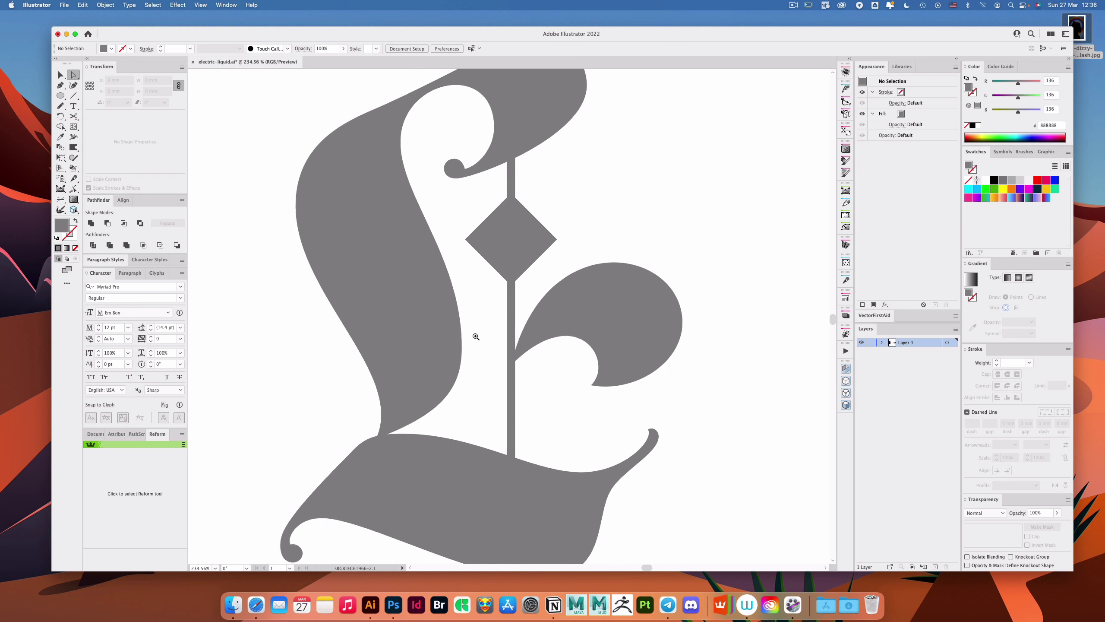
left_click(463, 375)
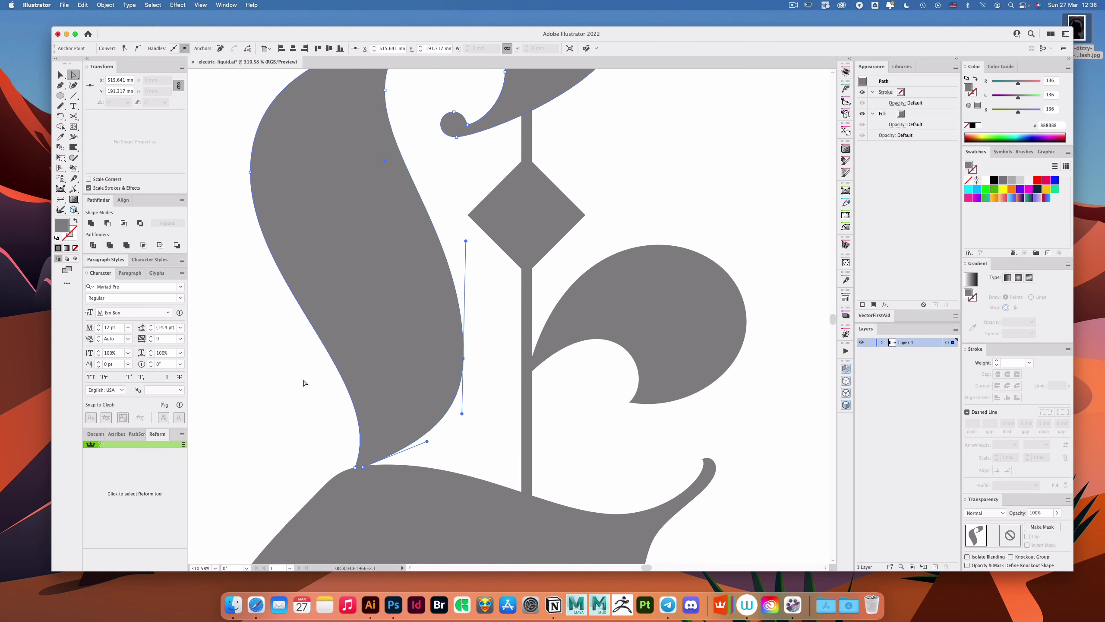
left_click_drag(76, 190, 108, 219)
left_click_drag(463, 358, 463, 350)
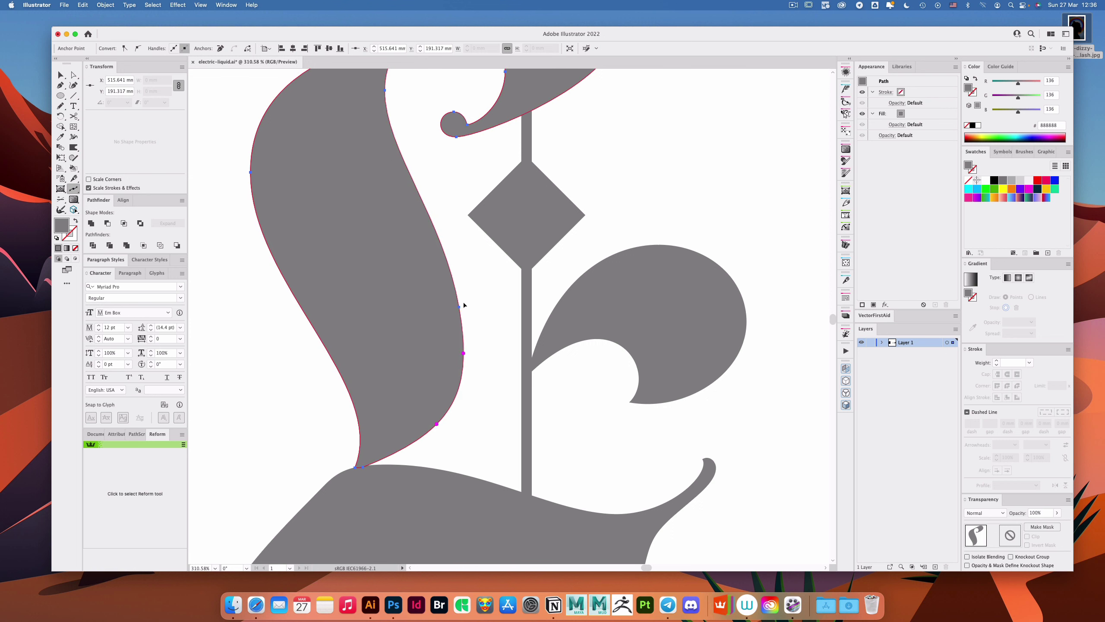
key("a")
left_click(494, 355)
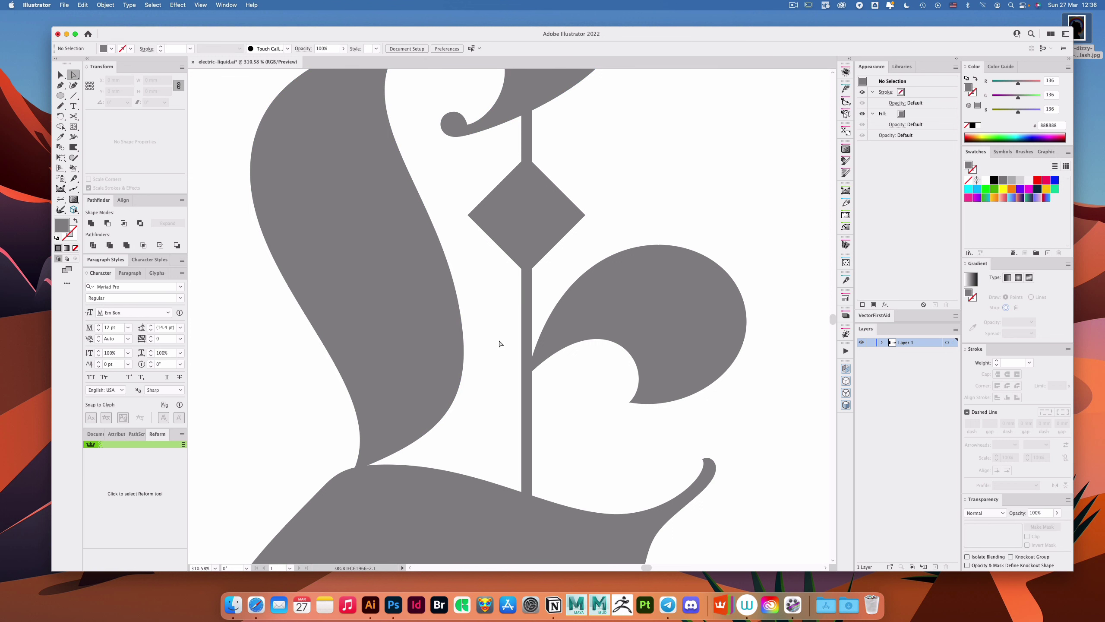
Step: Hide the interface panels and delete the light grey original letter
left_click_drag(555, 304, 348, 265)
left_click_drag(640, 252, 548, 291)
key("v")
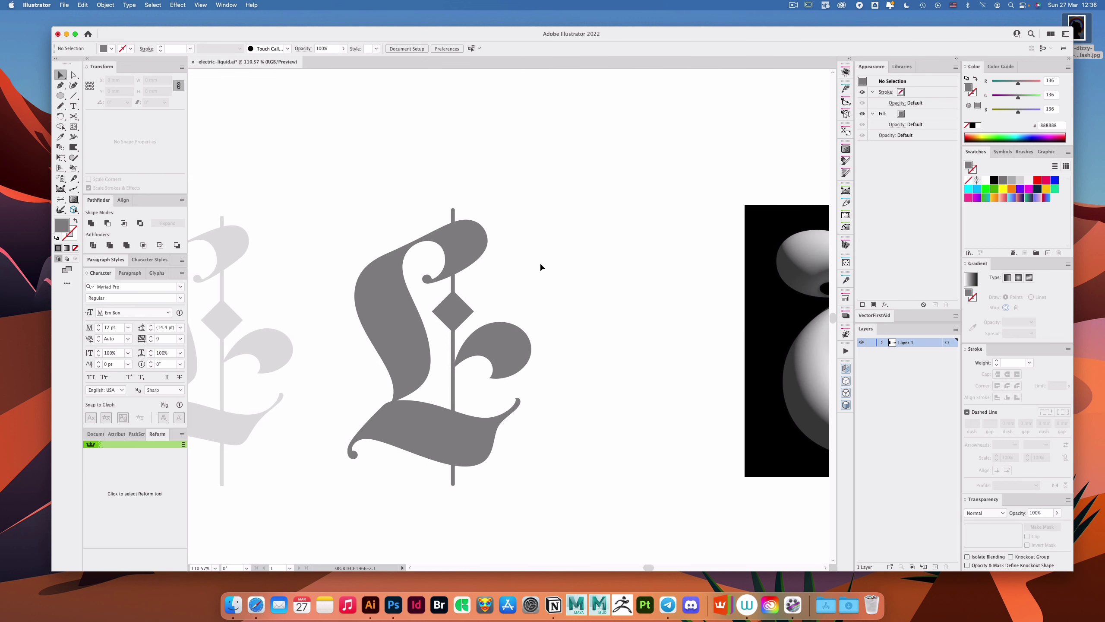
key("Tab")
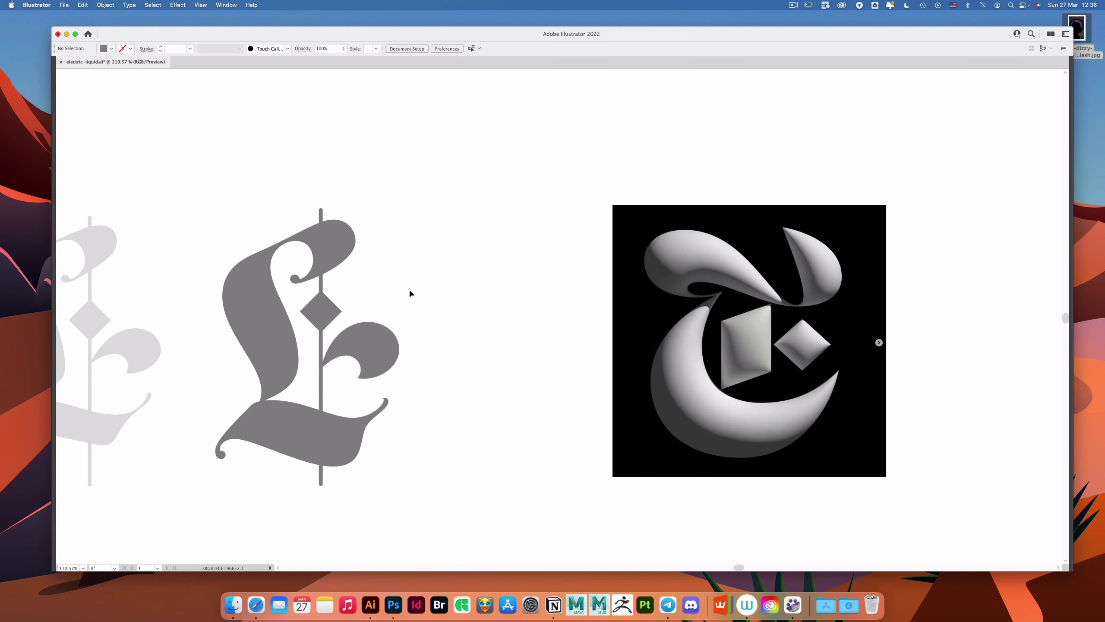
left_click_drag(367, 274, 517, 253)
left_click_drag(577, 270, 456, 370)
key("Delete")
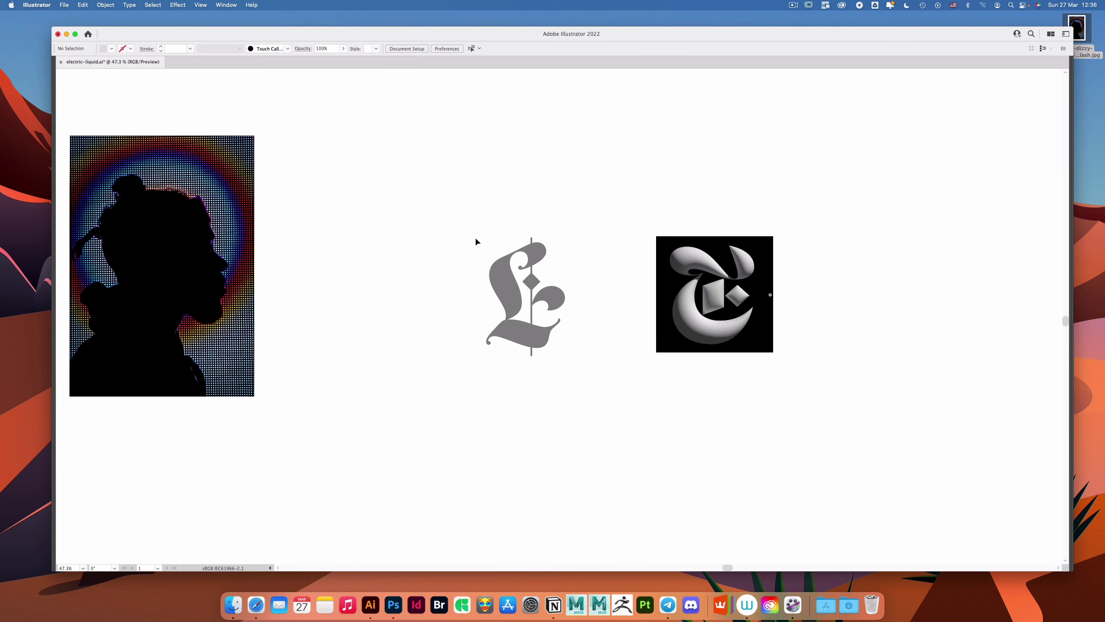
Step: Group all parts of the mid-grey letter and place a copy of the group to the right of the 3D reference image
left_click_drag(476, 240, 572, 358)
key("a")
key("v")
left_click_drag(530, 300, 867, 291)
left_click_drag(510, 269, 589, 294)
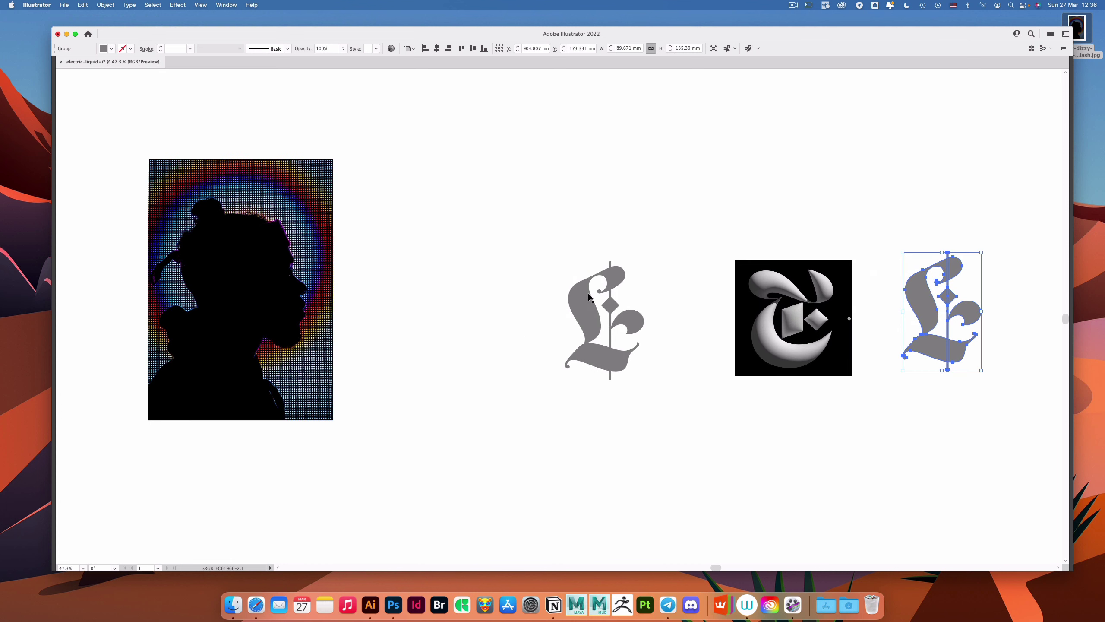
Step: Select the original mid-grey letter group left of the 3D reference image and show the interface panels again
left_click(586, 301)
scroll(566, 279, "right", 3)
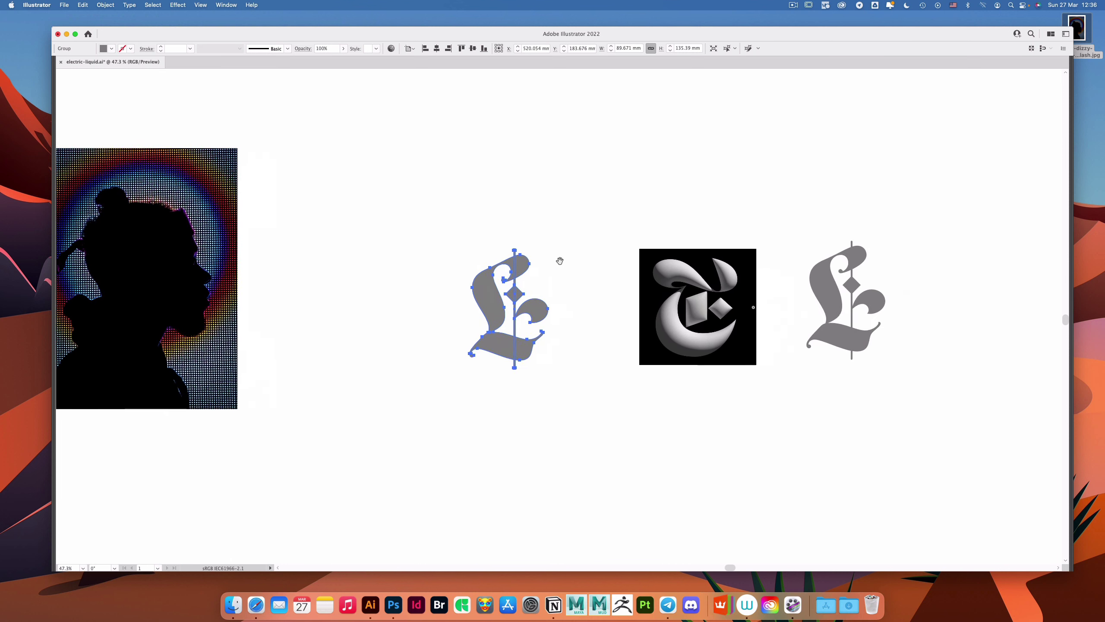
scroll(558, 261, "up", 3)
key("Tab")
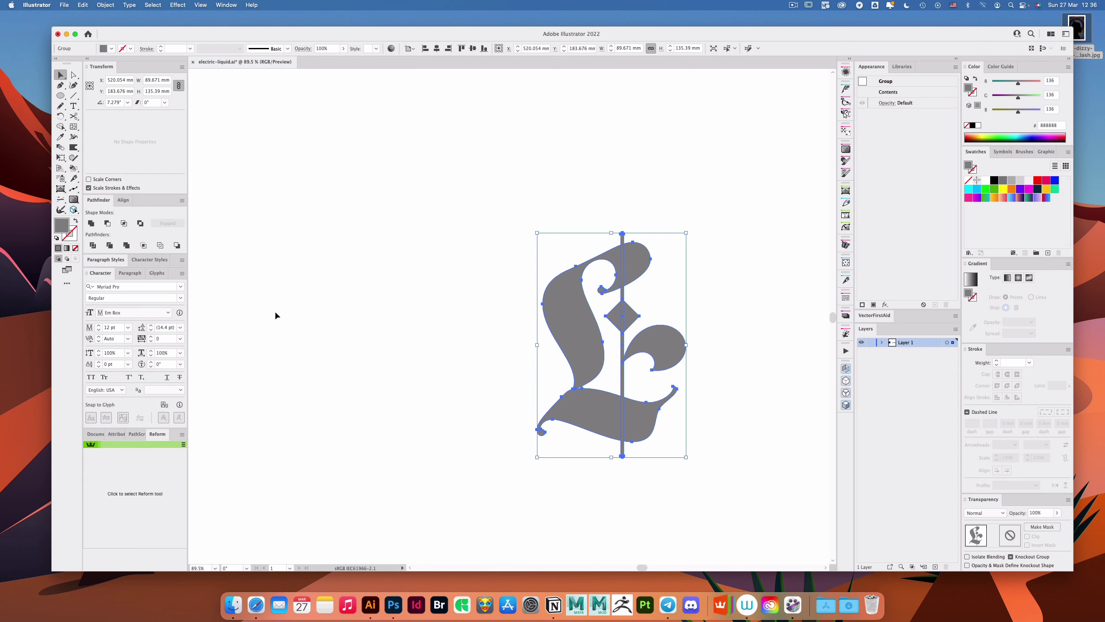
Step: Try to unite all parts of the selected letter into one compound shape, then undo it
left_click(92, 224)
left_click_drag(697, 277, 488, 268)
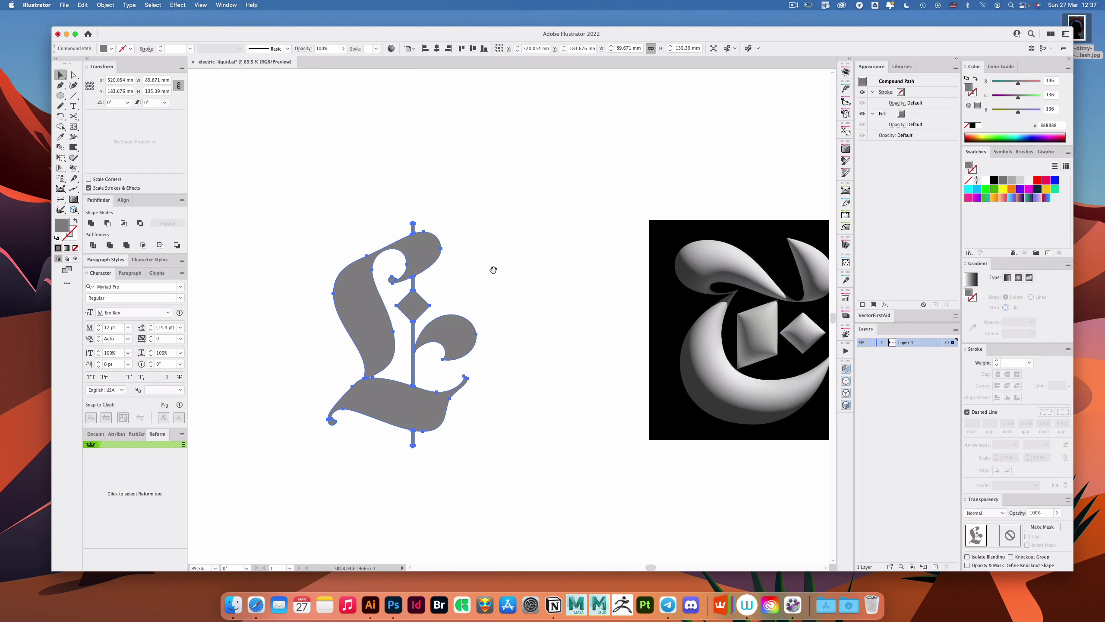
key("super+z")
Step: Select only the letter's main stroke, merge its area with the Shape Builder tool, and deselect it
scroll(478, 282, "up", 3)
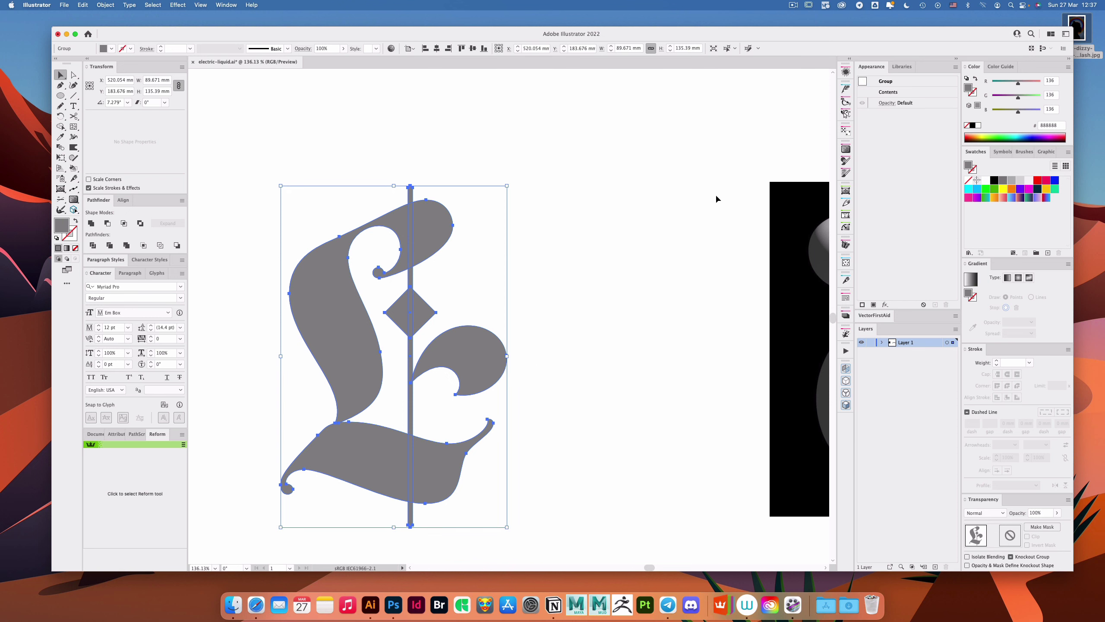
key("a")
left_click(336, 437)
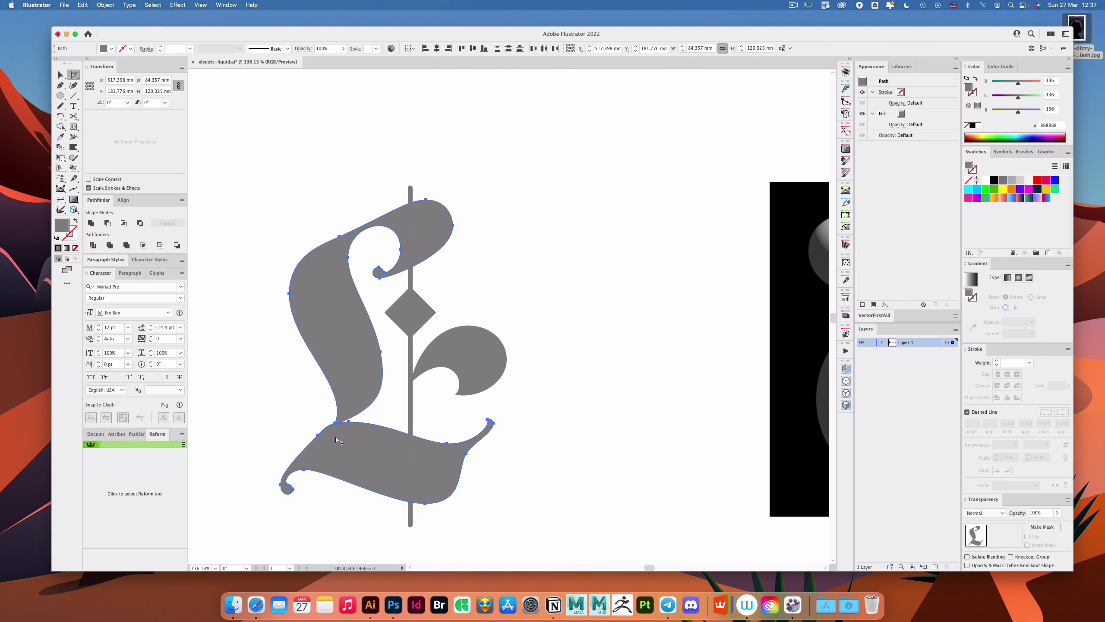
key("q")
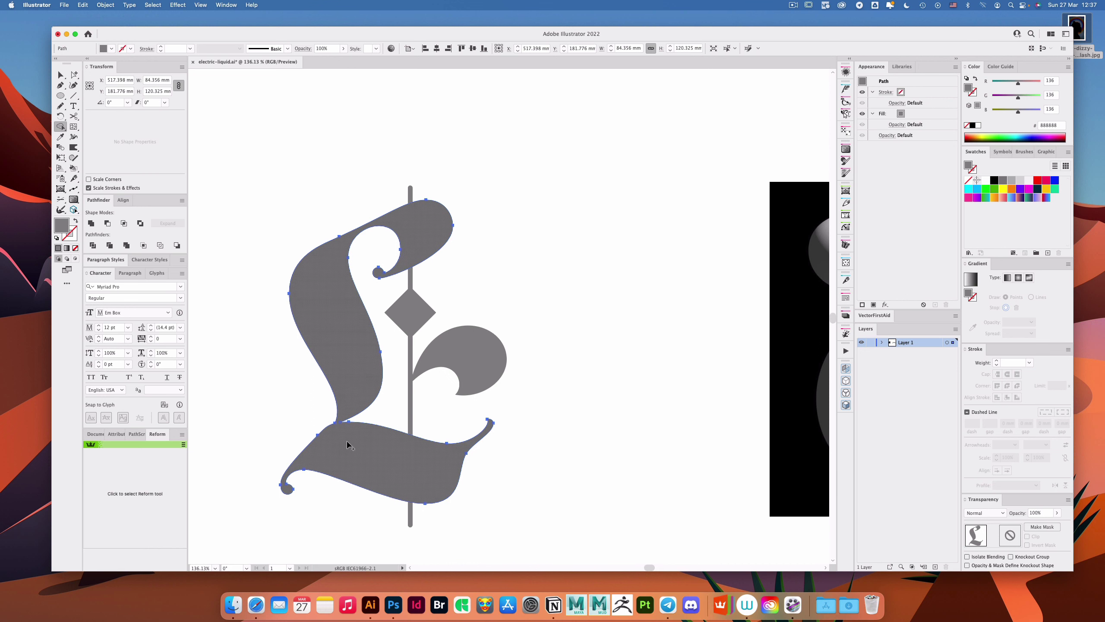
key("v")
left_click(511, 276)
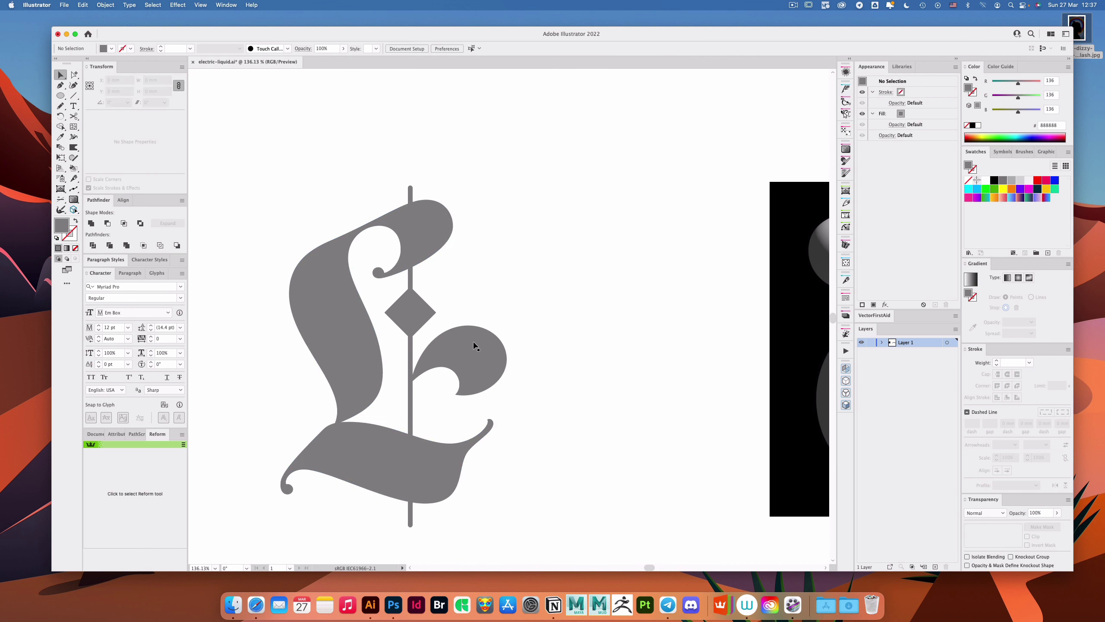
Step: Select the whole mid-grey letter group and look through the 3D and Materials effects available for it
left_click(431, 363)
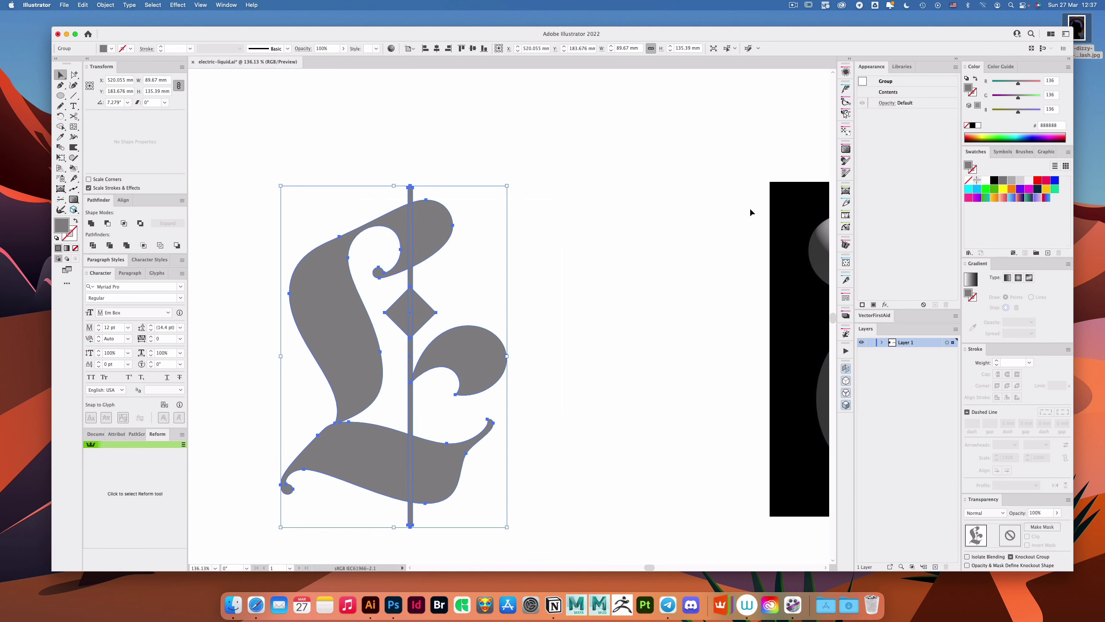
left_click(886, 305)
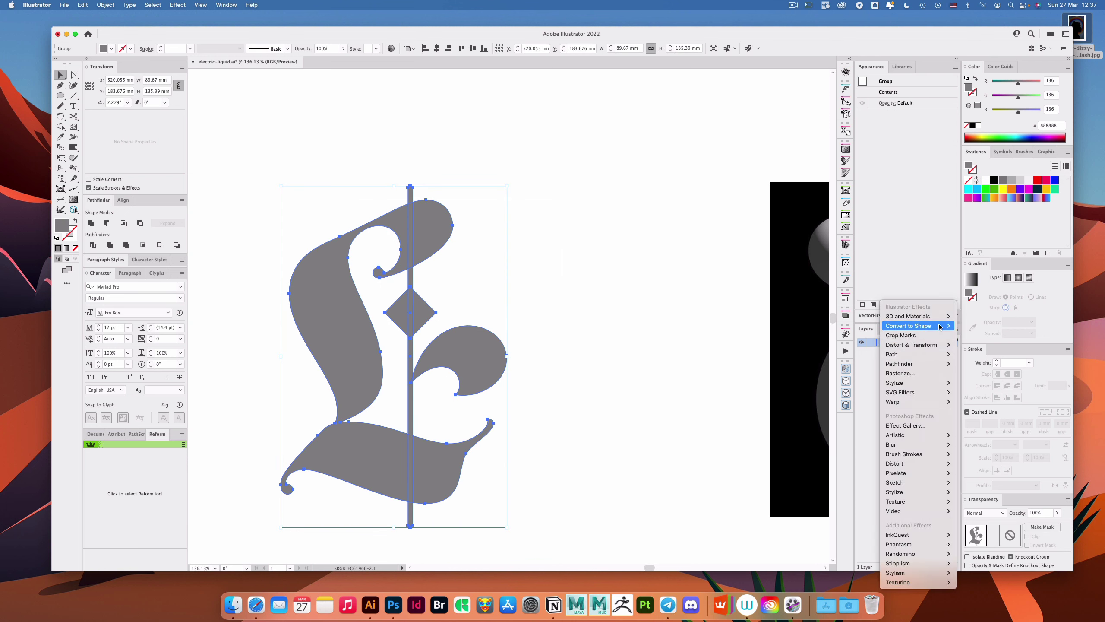
mouse_move(936, 316)
left_click(985, 343)
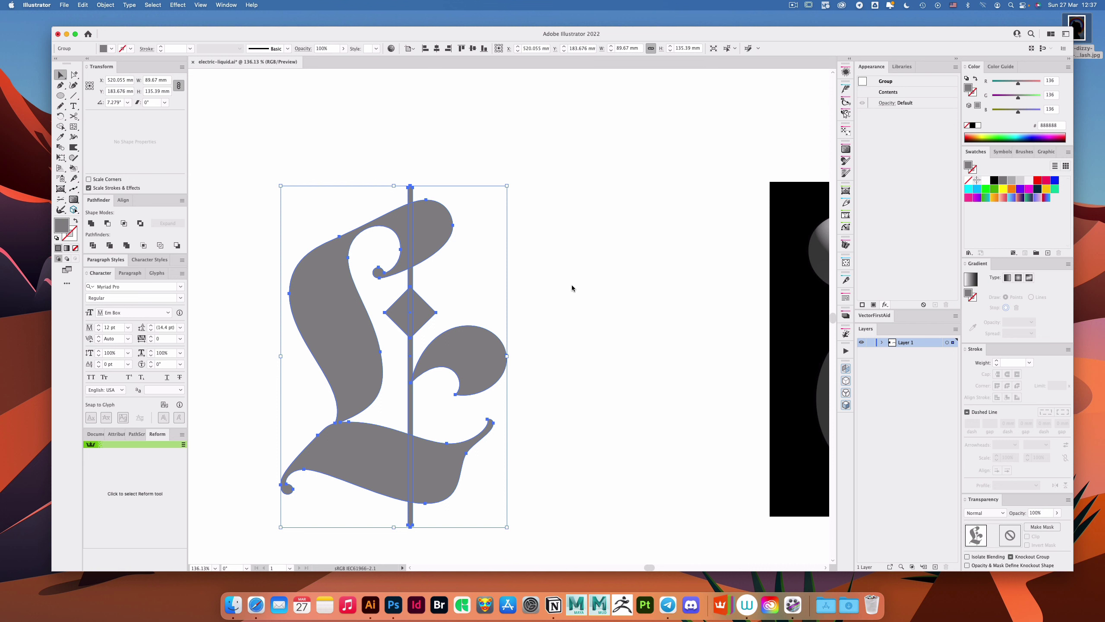
Step: Deselect the inflated letter and choose the resolution in the Document Raster Effects Settings
left_click(382, 103)
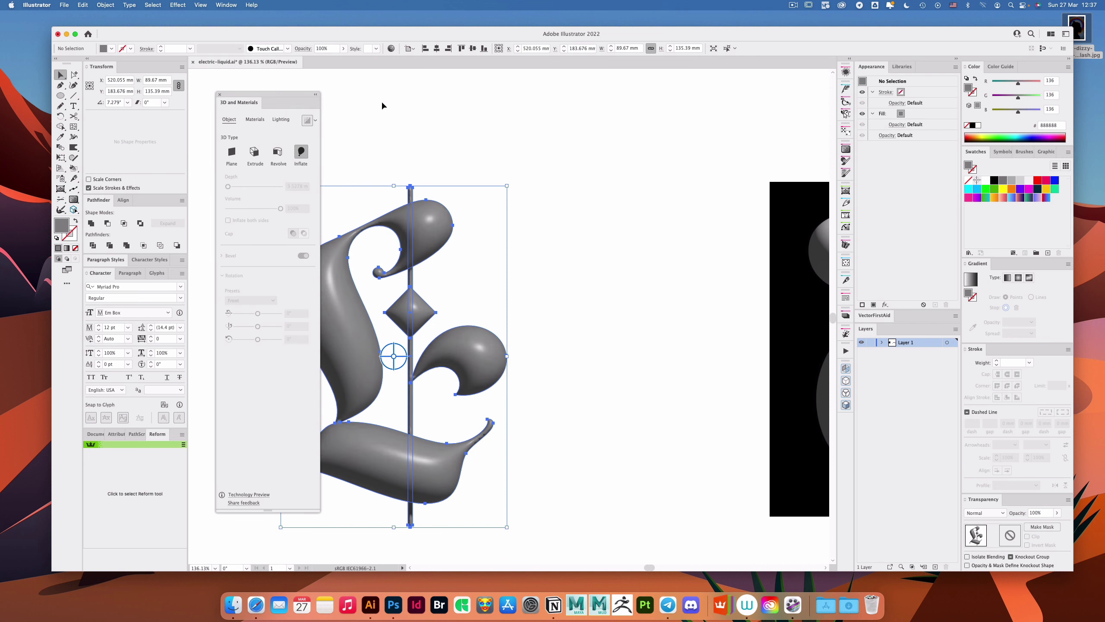
left_click(177, 5)
key("Return")
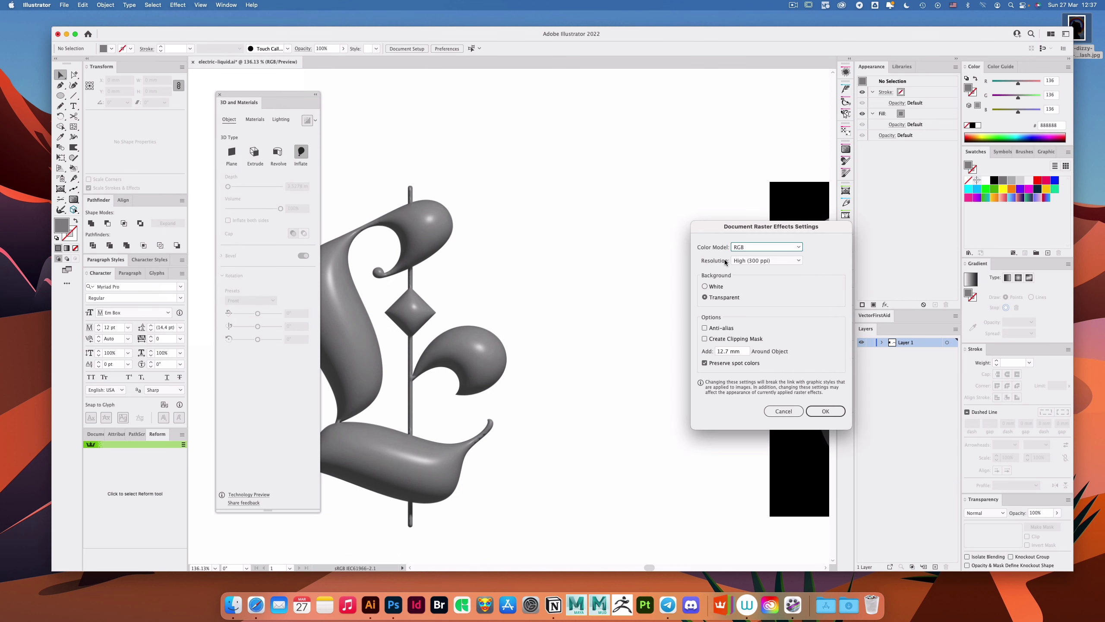
left_click(758, 262)
left_click(766, 270)
left_click(825, 411)
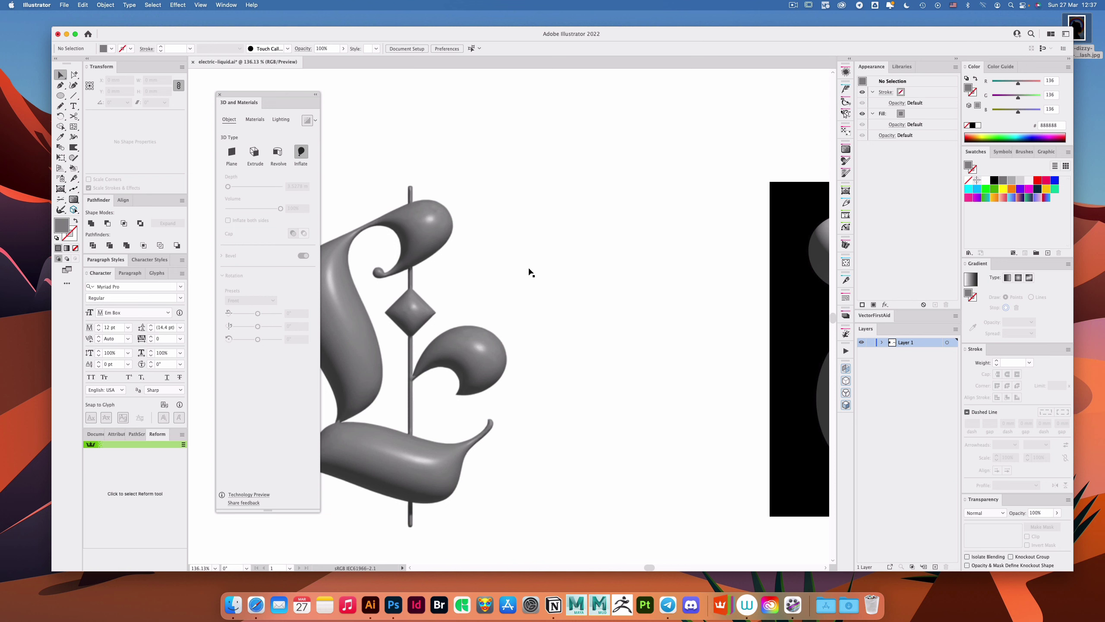
Step: Draw a rectangle about 123 × 166 mm without fill or stroke around the inflated blackletter letter
left_click_drag(527, 276, 495, 272)
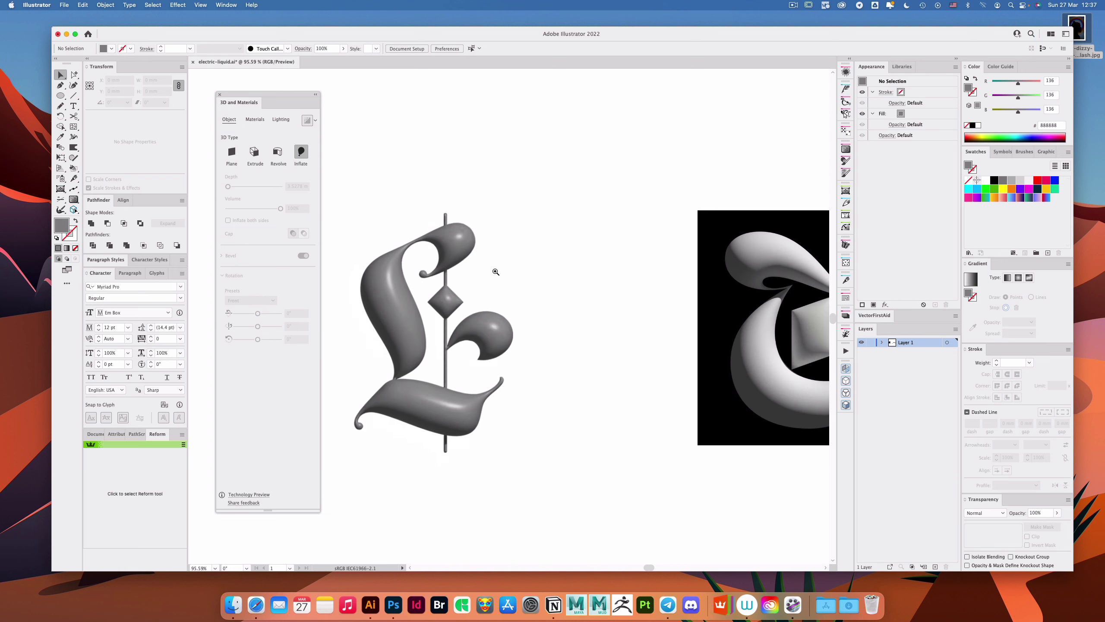
left_click(477, 332)
left_click_drag(444, 307, 497, 301)
left_click(643, 283)
left_click_drag(640, 284, 563, 265)
key("m")
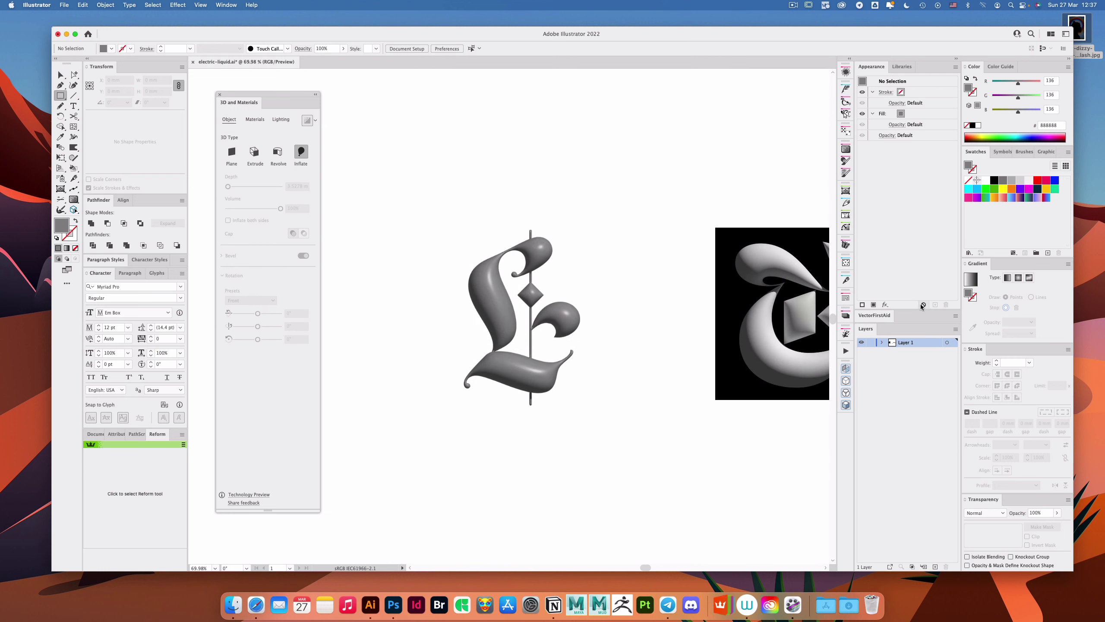
key("/")
left_click_drag(446, 205, 605, 422)
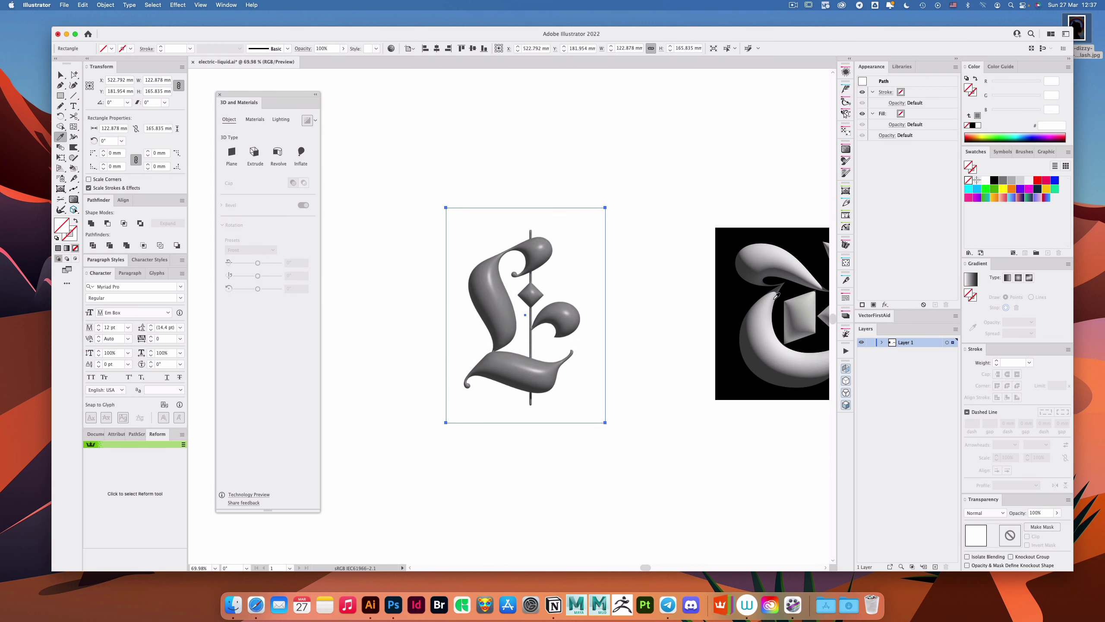
Step: Make the rectangle a locked black background behind the letter, sampling the black from the neighbouring artwork
key("i")
left_click(737, 236)
key("super+shift+bracketleft")
key("v")
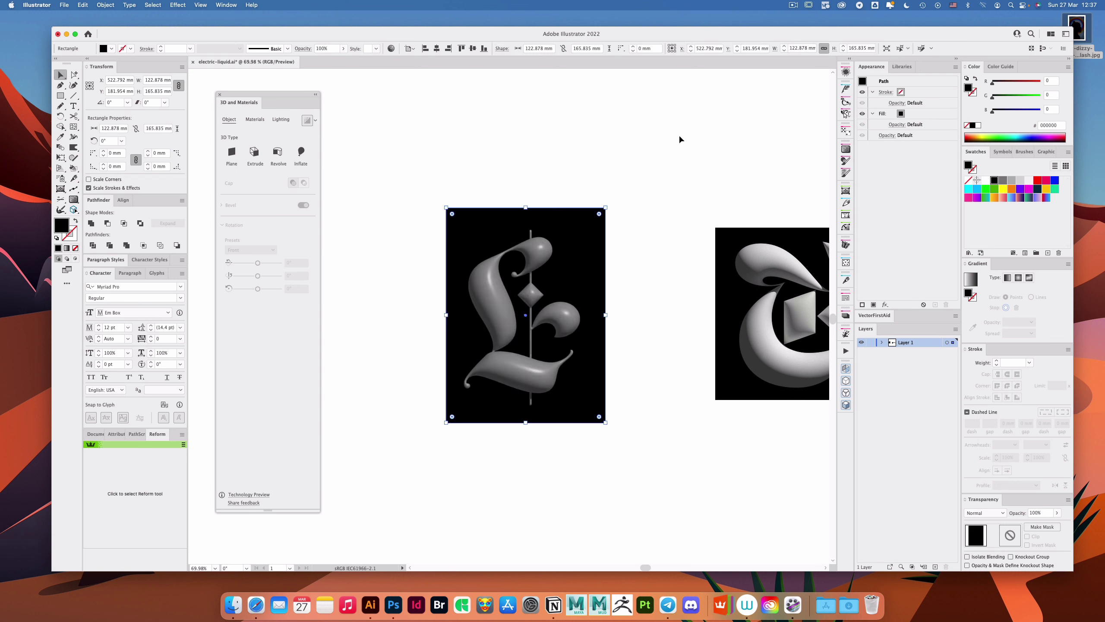
left_click_drag(599, 293, 629, 291)
key("super+2")
Step: Lighten the inflated letter's fill to RGB 215, 215, 215 (D7D7D7)
left_click(561, 320)
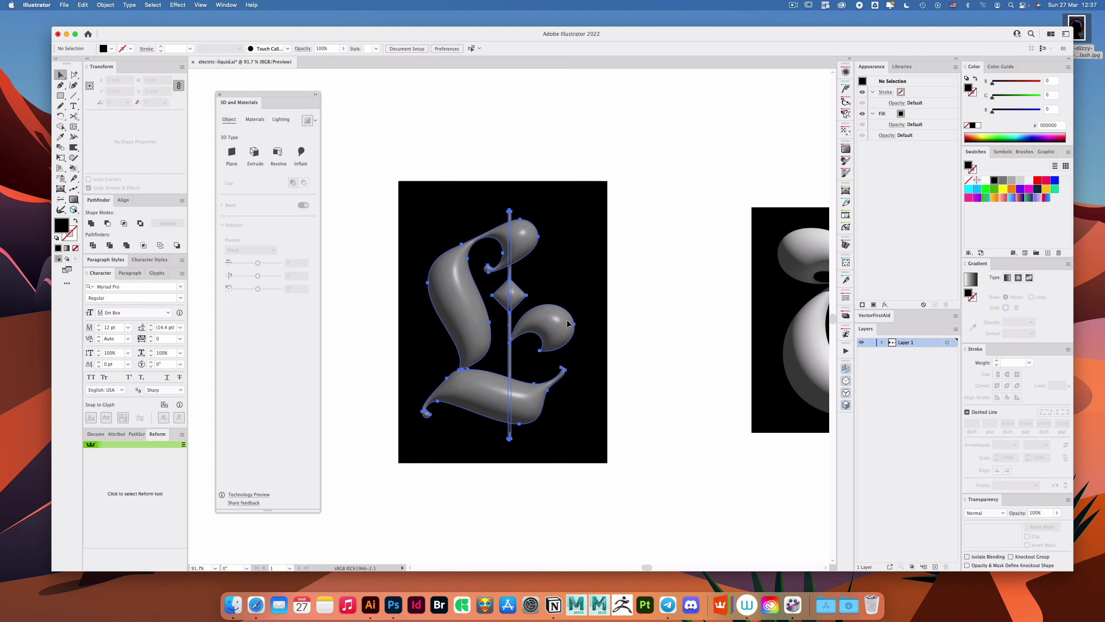
left_click(1034, 113, "shift")
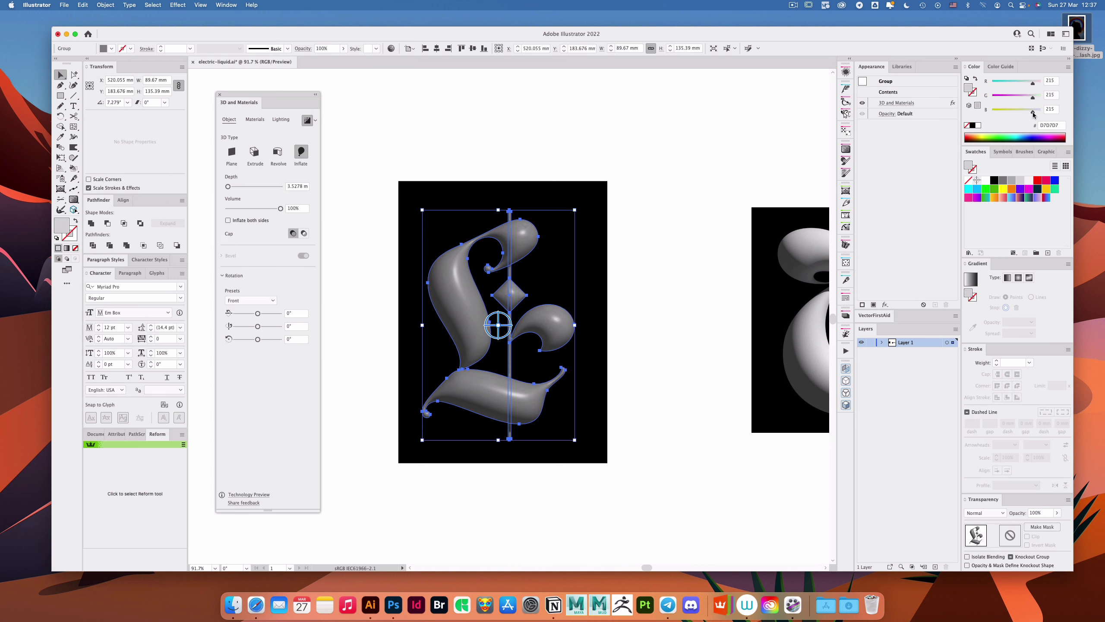
left_click(636, 256)
left_click_drag(636, 255, 597, 252)
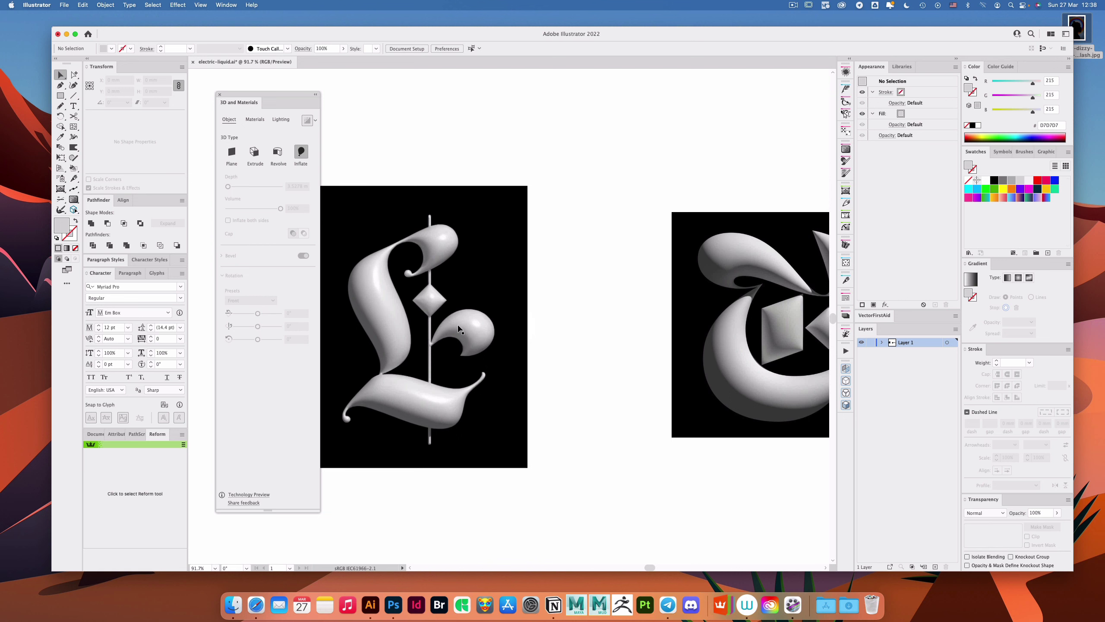
Step: Increase the roughness of the letter's Default 3D material
left_click(465, 328)
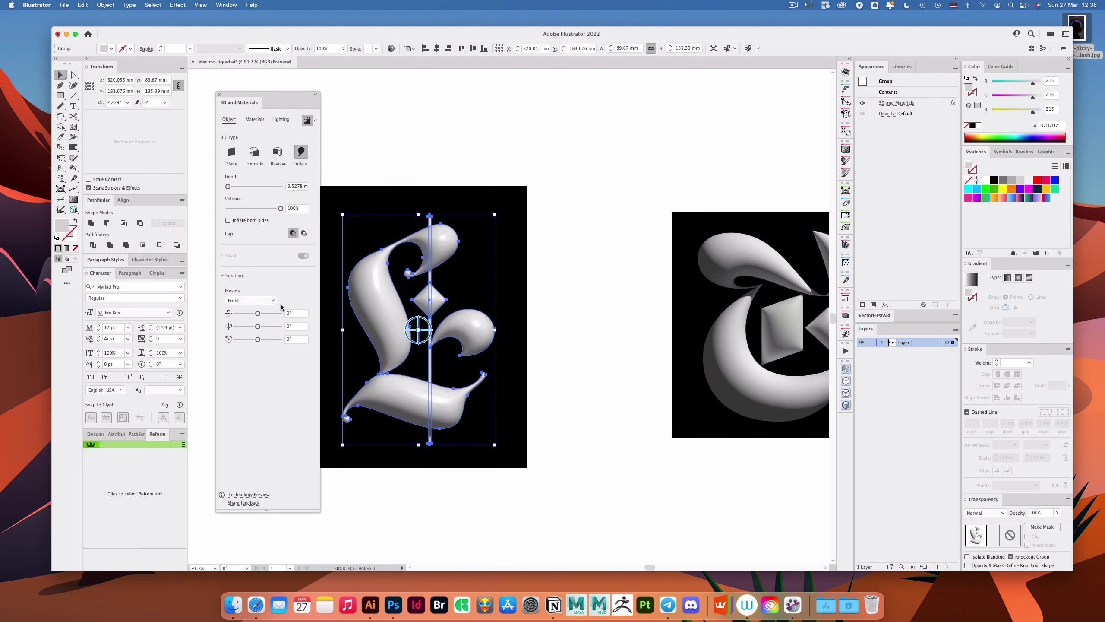
left_click(255, 119)
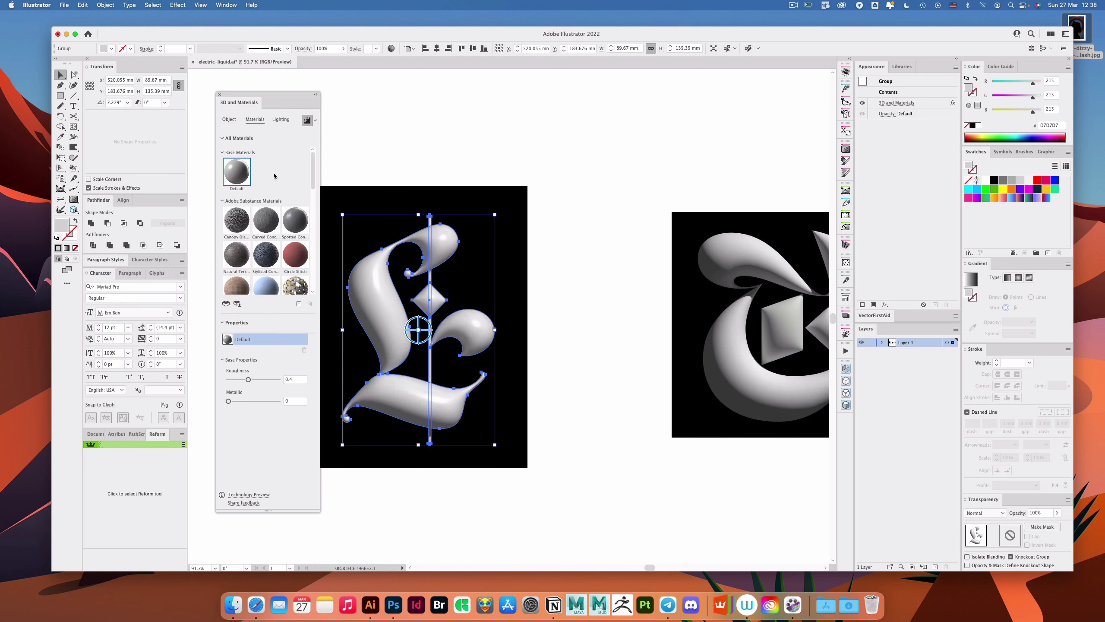
left_click(264, 379)
left_click(581, 223)
left_click_drag(538, 245, 558, 243)
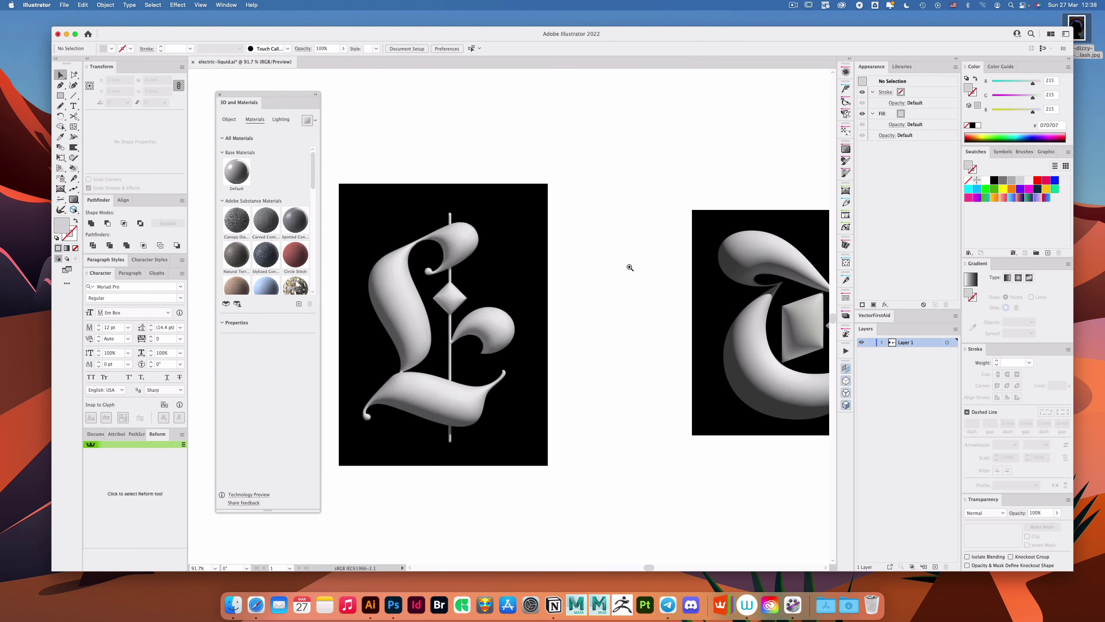
Step: Set the letter's light rotation to 145° and its ambient light intensity to 30%
left_click_drag(626, 265, 613, 265)
scroll(477, 282, "up", 2)
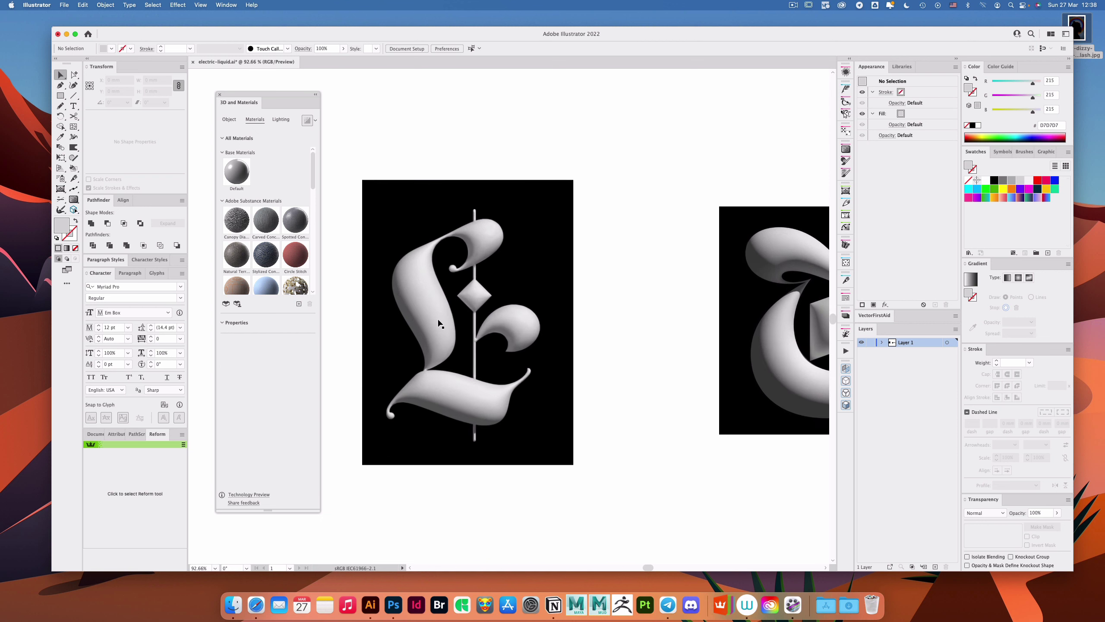
left_click(440, 324)
left_click(280, 119)
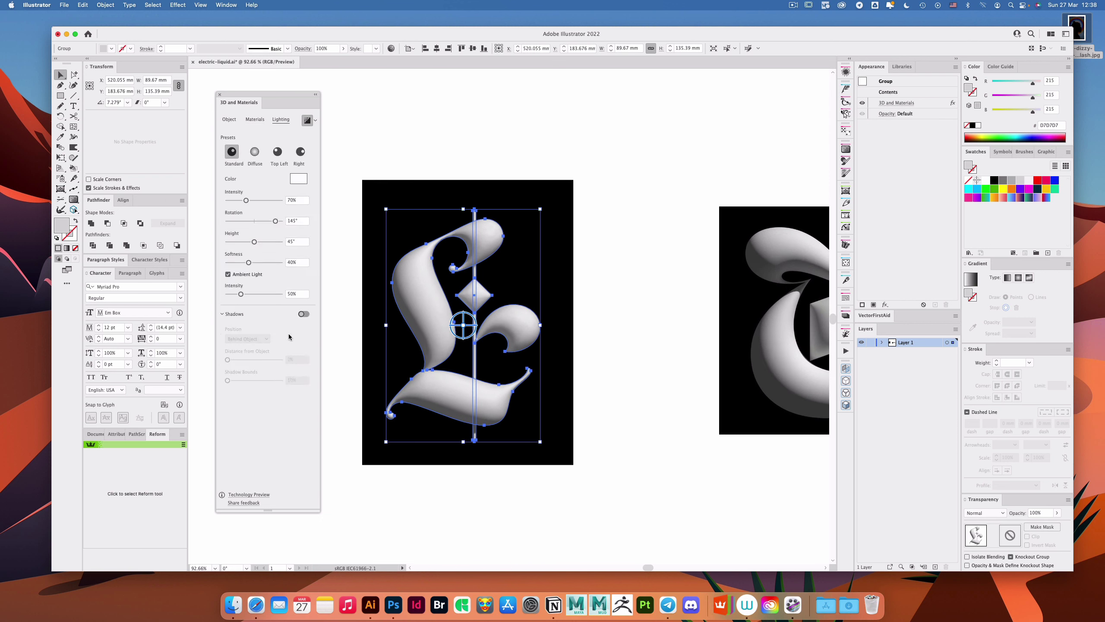
left_click(300, 295)
type("30")
key("Return")
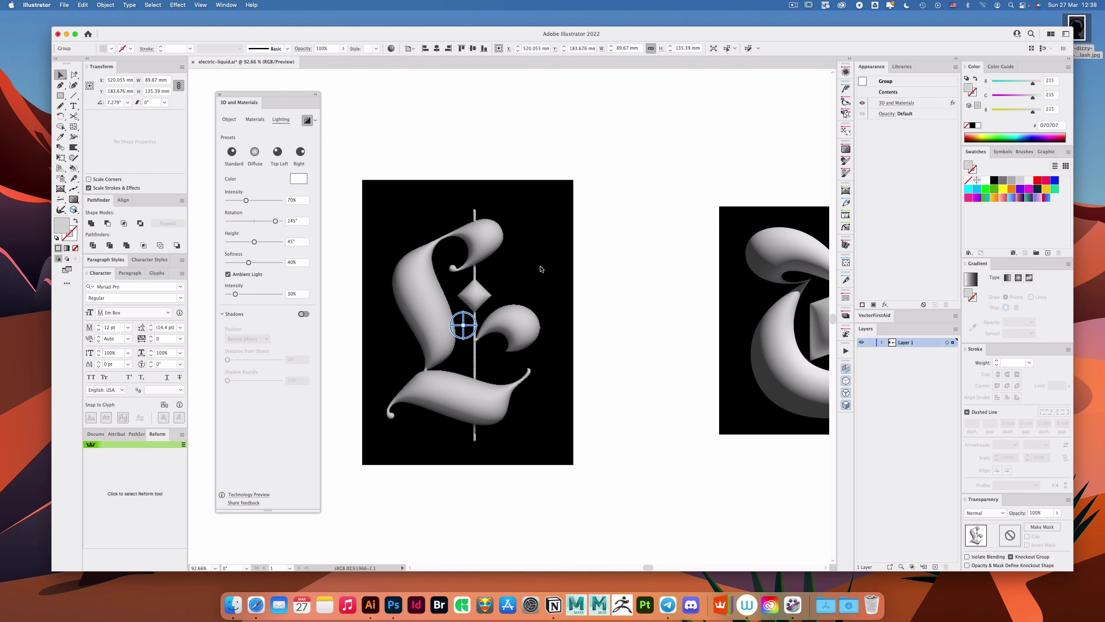
left_click(607, 283)
left_click_drag(620, 264, 591, 284)
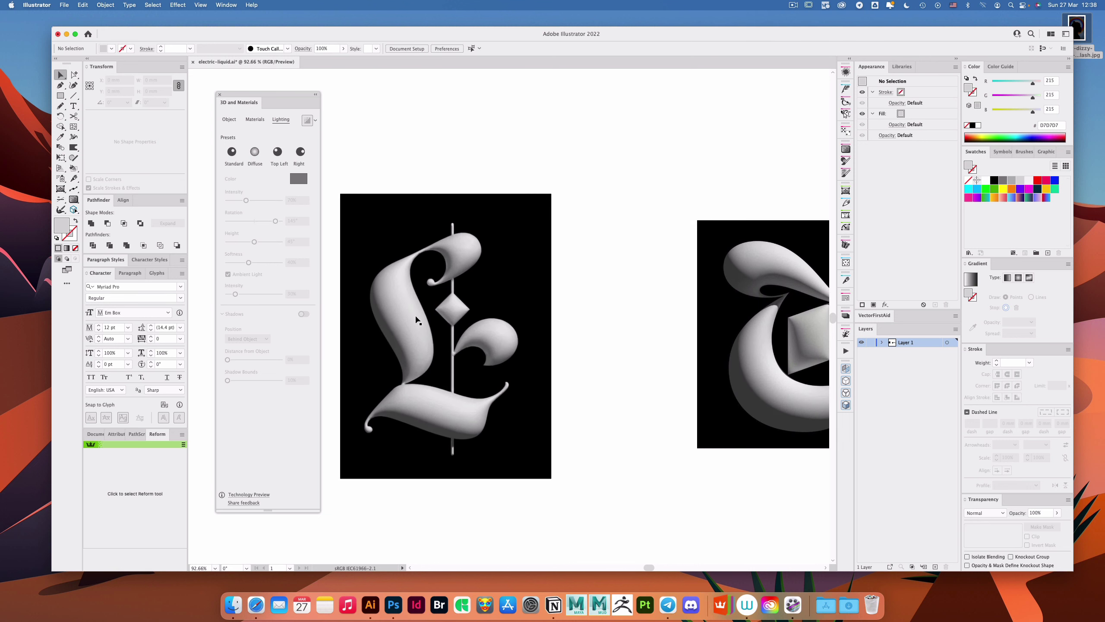
Step: Toggle the selected letter's selection edges and bounding box to inspect its shading up close
left_click(416, 318)
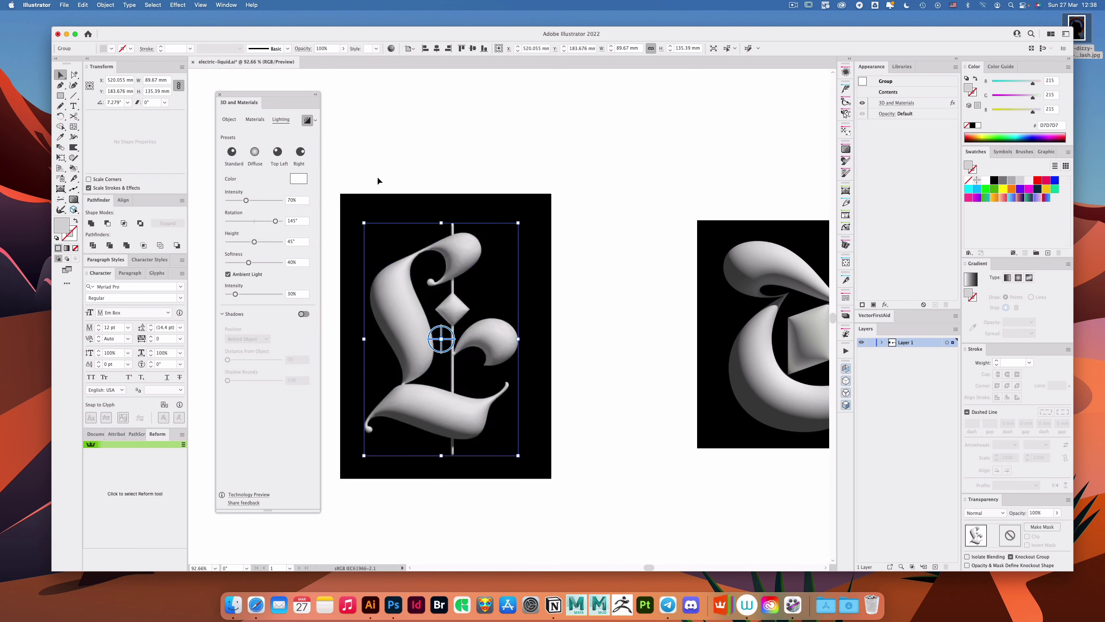
left_click_drag(374, 249, 462, 233)
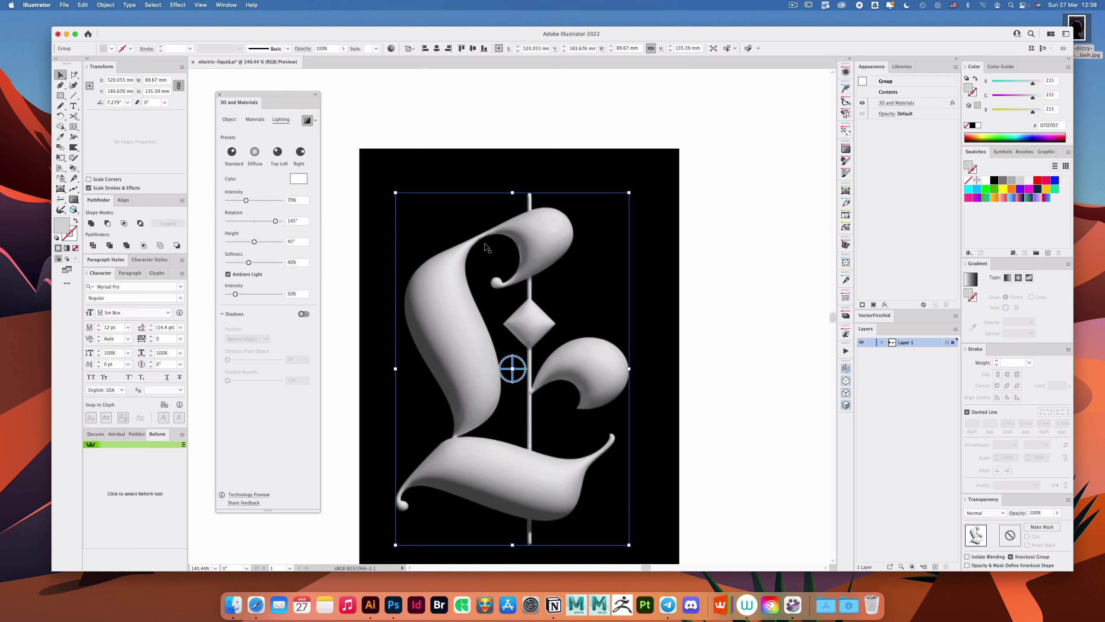
key("super+h")
key("super+h")
key("super+h")
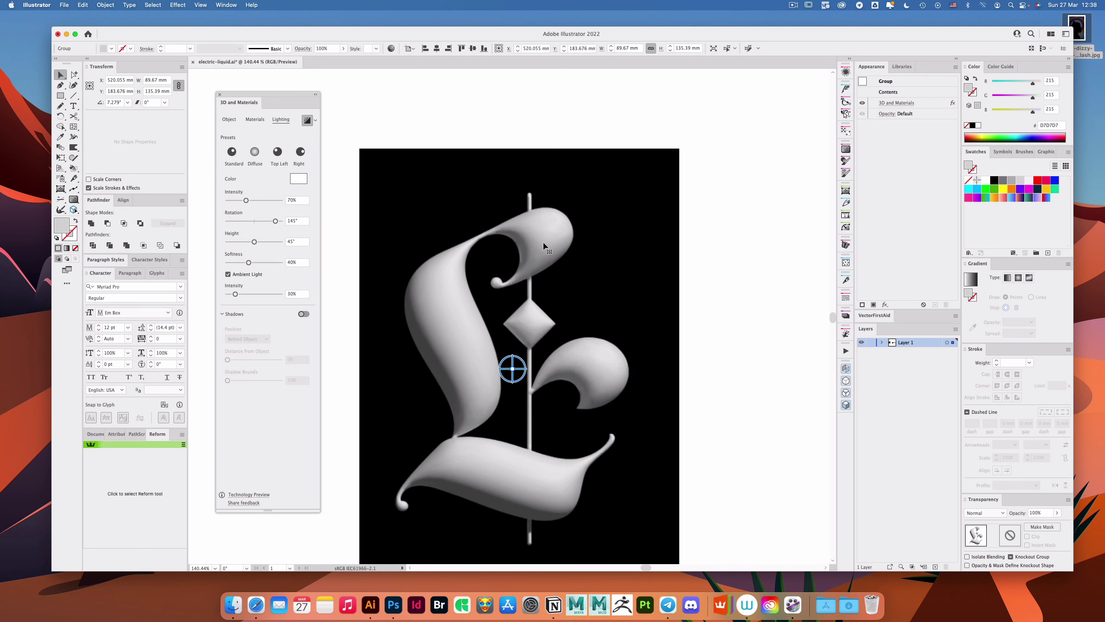
key("super+shift+b")
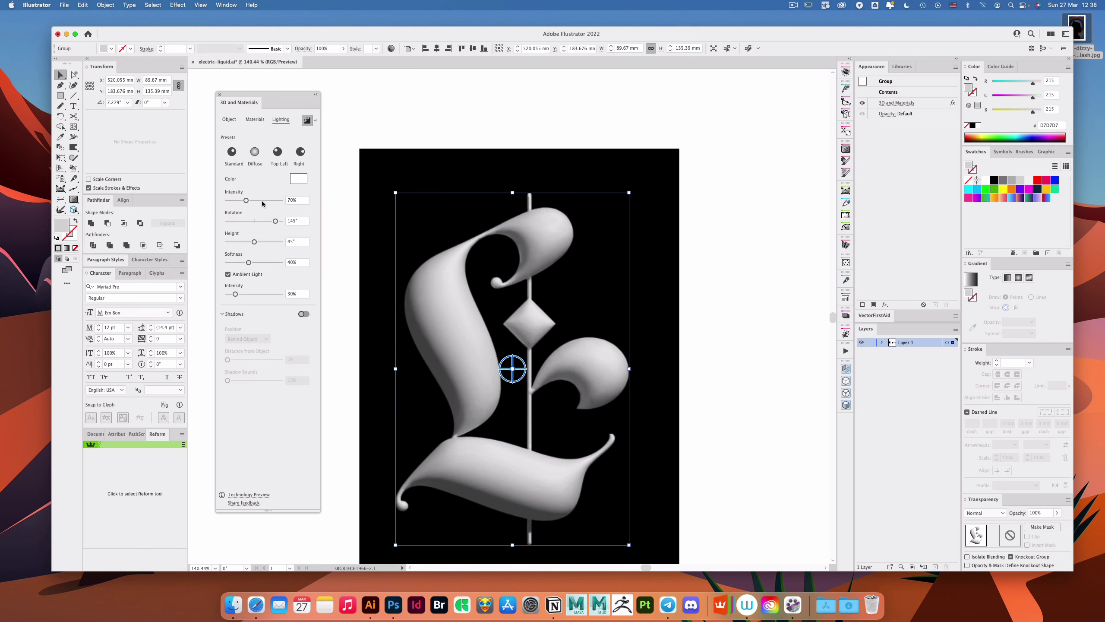
Step: Set the intensity of the letter's main light to 75%
left_click(300, 201)
type("75")
key("Return")
left_click_drag(674, 269, 640, 253)
scroll(609, 253, "right", 5)
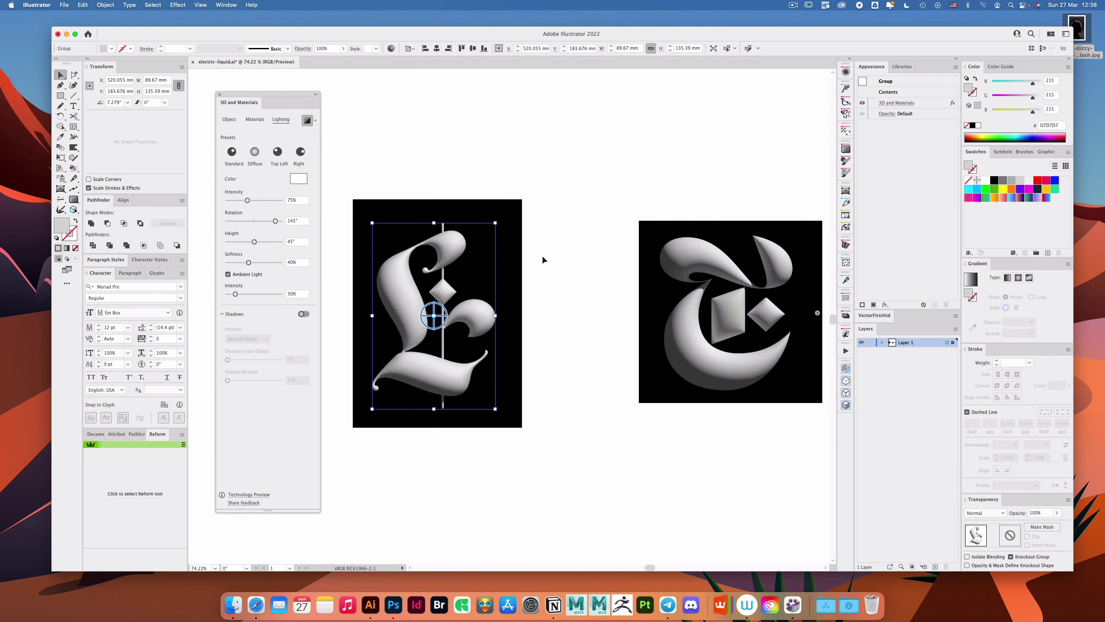
left_click(577, 263)
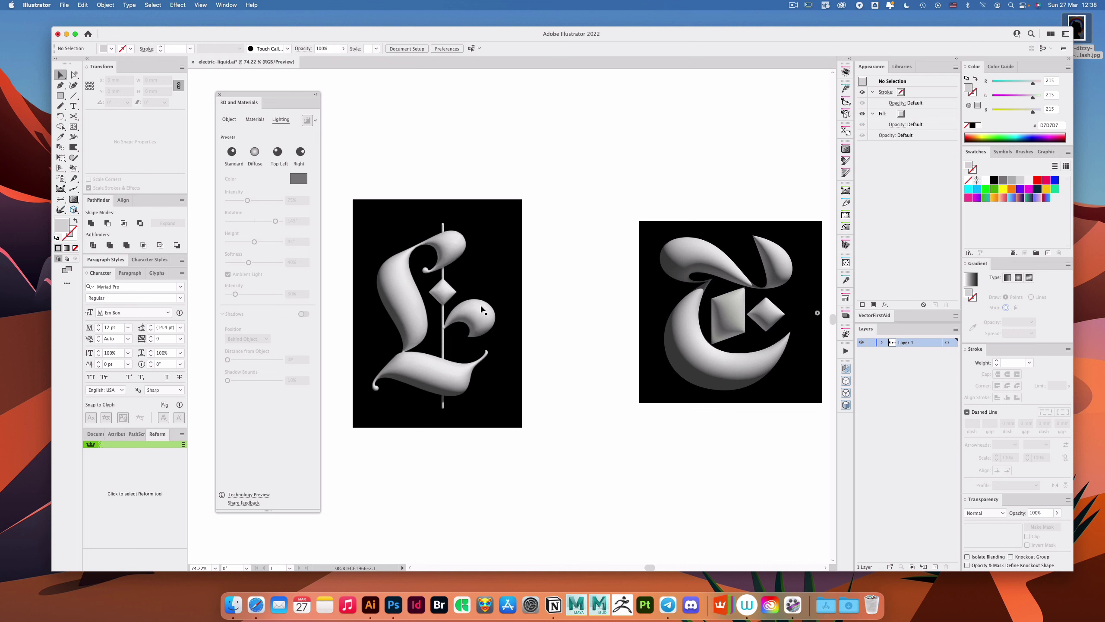
Step: Render the letter with ray tracing at Medium quality, keeping noise reduction on
left_click(482, 310)
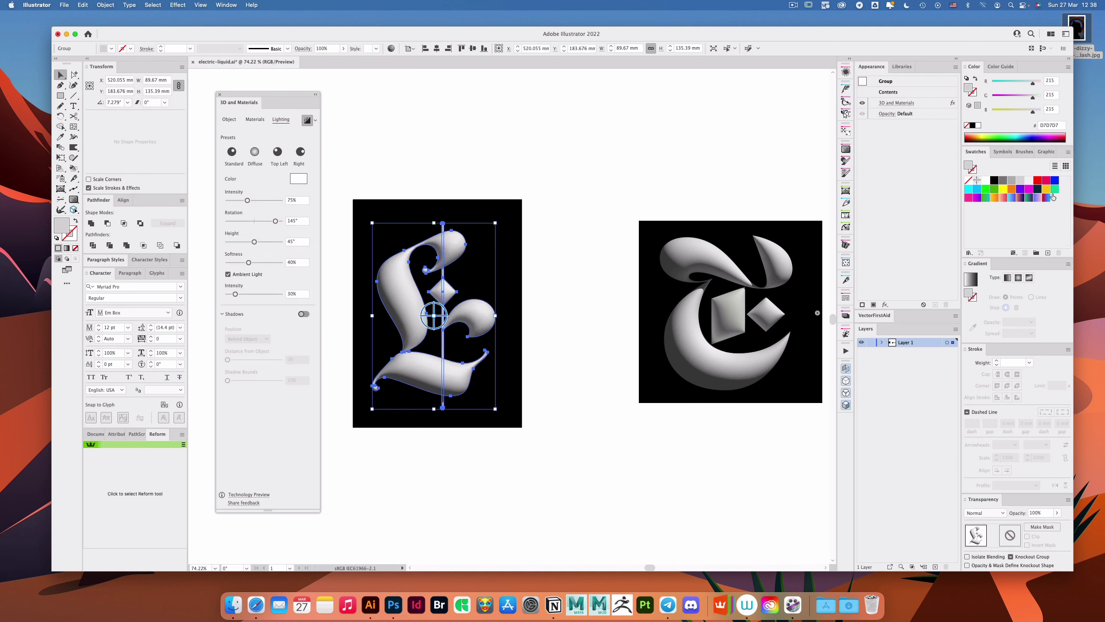
left_click(316, 120)
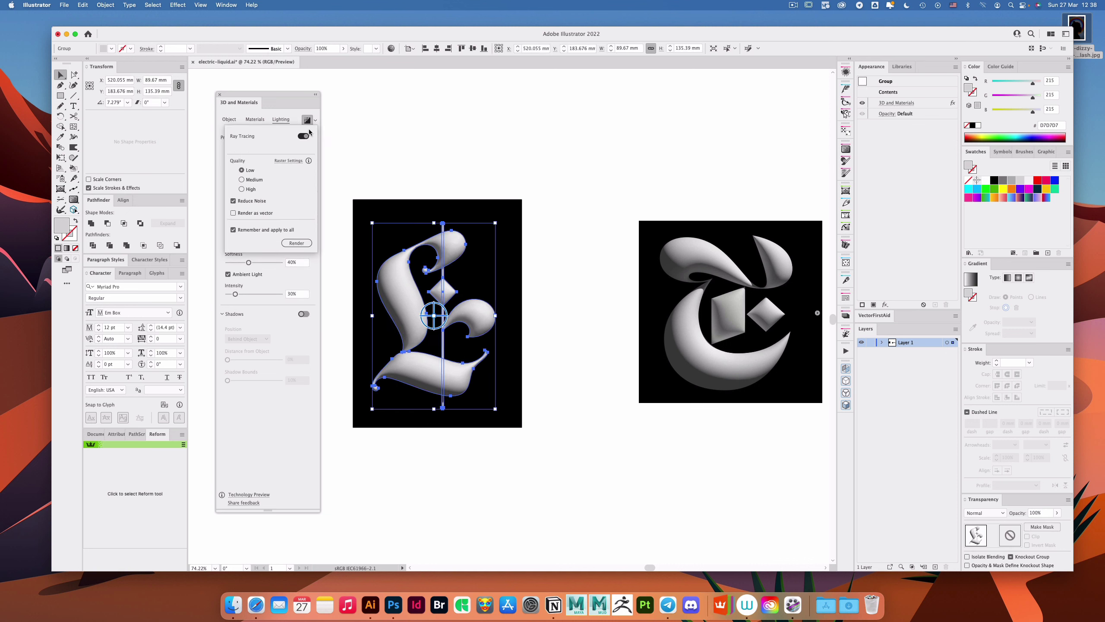
left_click(253, 180)
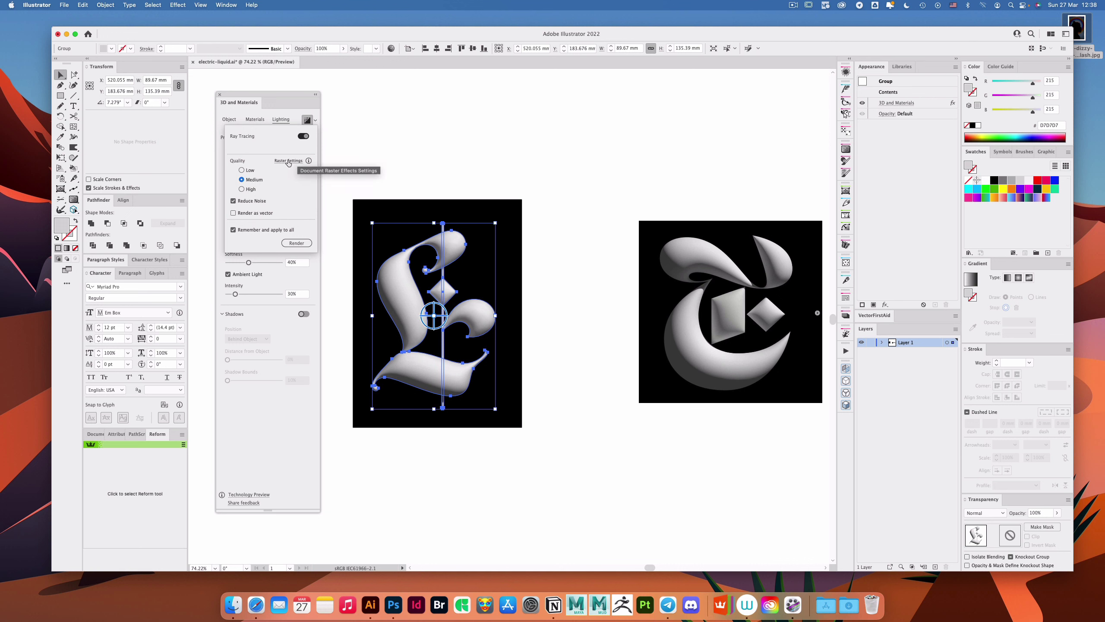
left_click(295, 244)
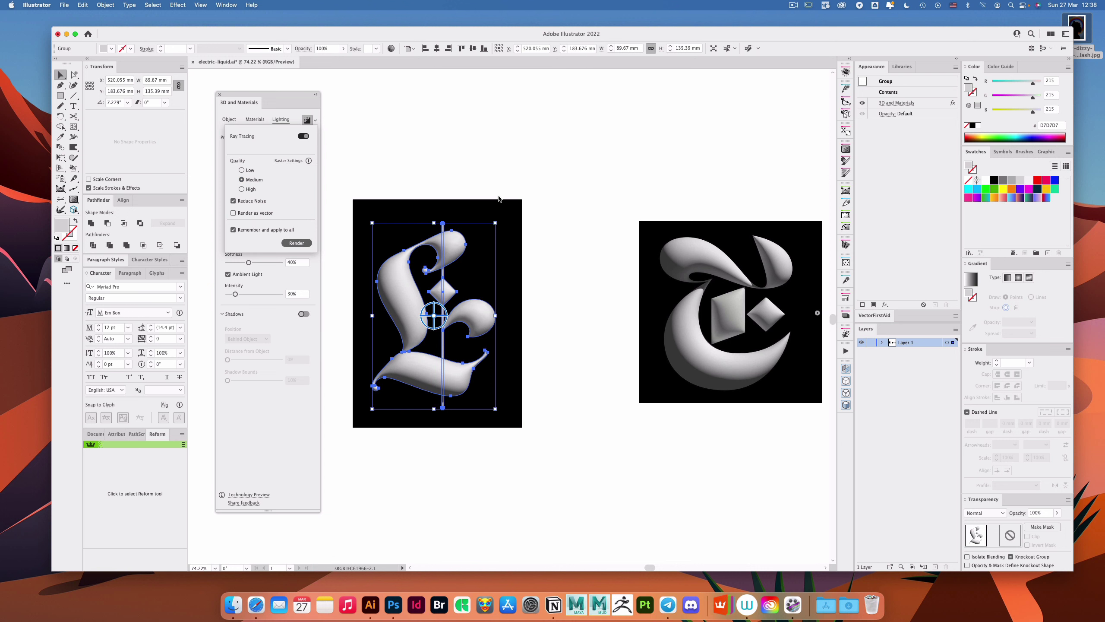
left_click(554, 256)
left_click_drag(434, 262, 464, 260)
left_click_drag(561, 289, 524, 282)
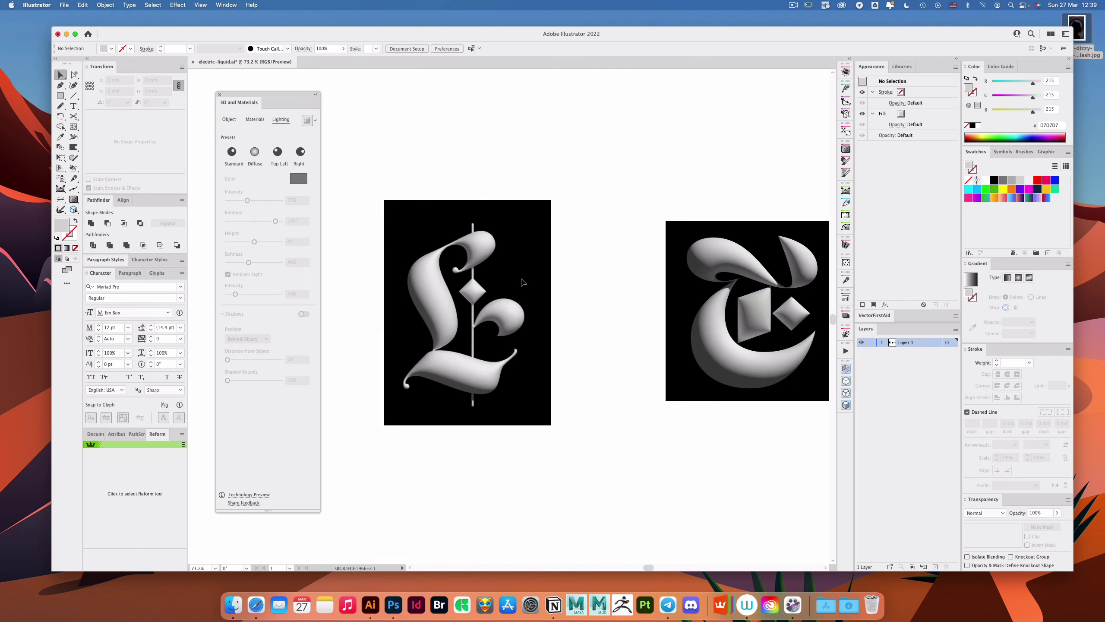
Step: Try to move the letter's teardrop-shaped stroke slightly away from the vertical stem
scroll(522, 282, "up", 6)
key("a")
left_click(552, 330)
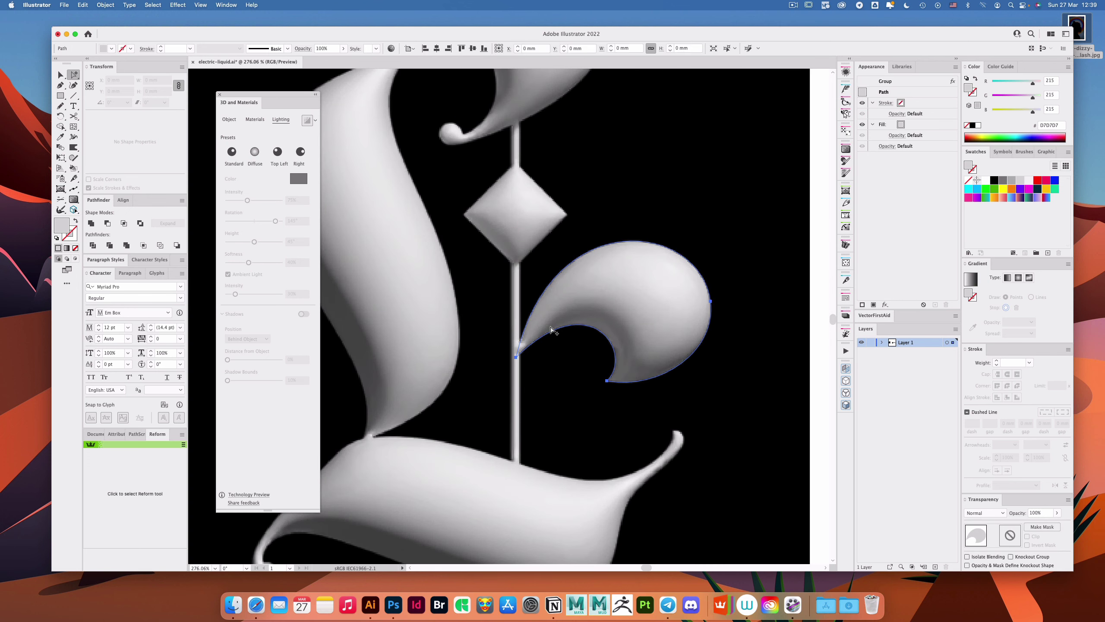
left_click_drag(552, 330, 566, 325)
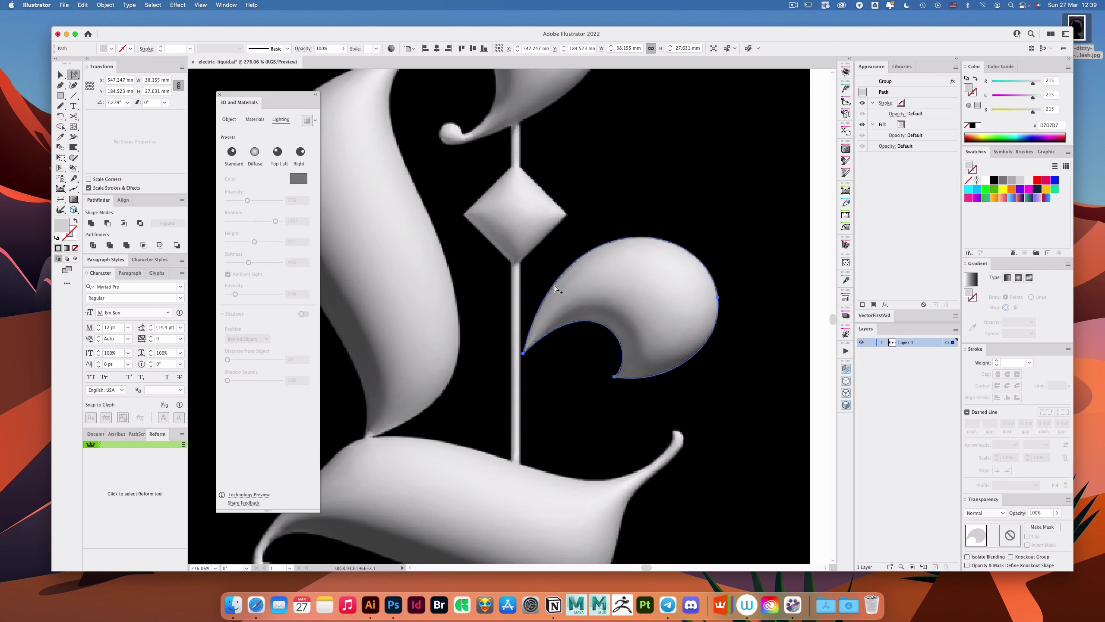
scroll(610, 280, "down", 5)
key("v")
left_click(741, 254)
left_click_drag(733, 259, 653, 261)
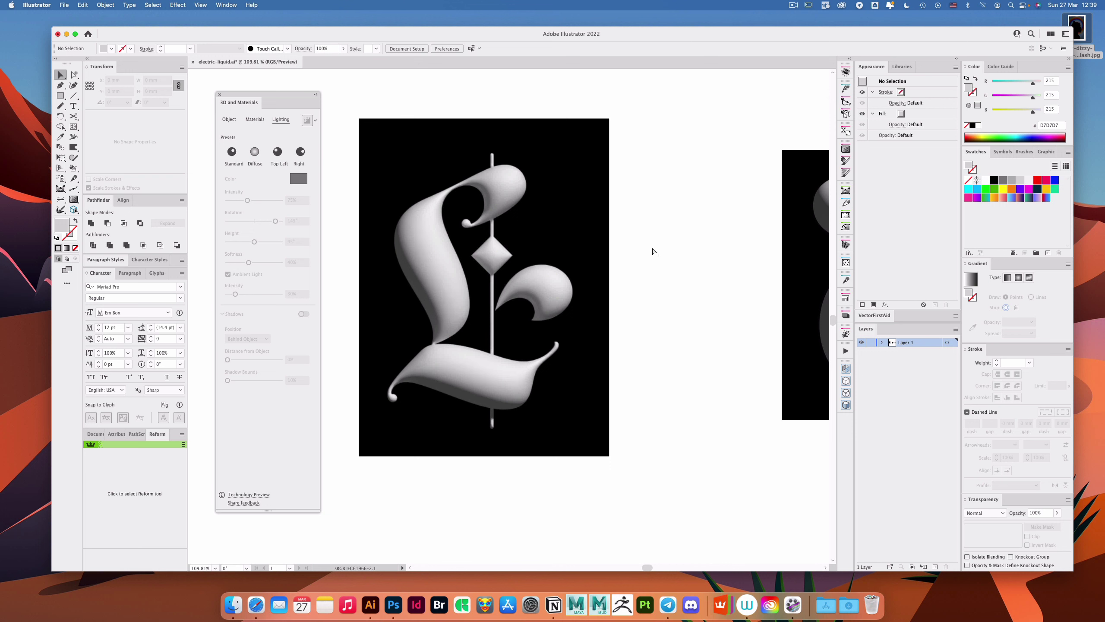
Step: Undo the move of the teardrop-shaped stroke
key("super+shift+z")
key("super+shift+z")
left_click(685, 227)
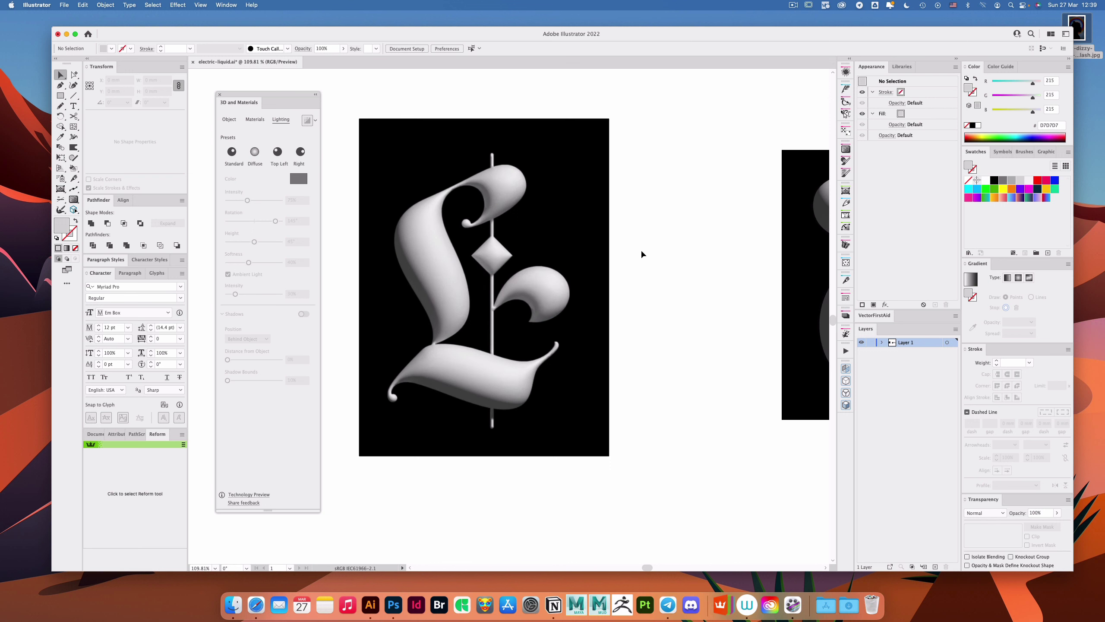
Step: Save the ray-traced letter's 3D appearance as a new graphic style
scroll(641, 249, "down", 3)
scroll(560, 258, "right", 3)
left_click_drag(523, 278, 539, 282)
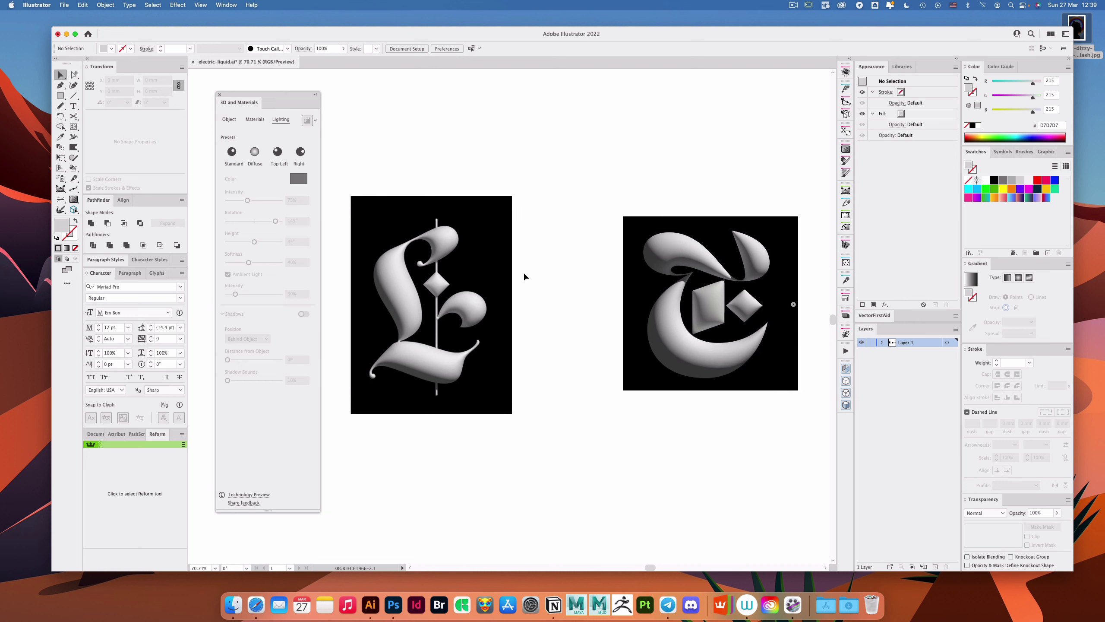
left_click(475, 305)
left_click(1046, 151)
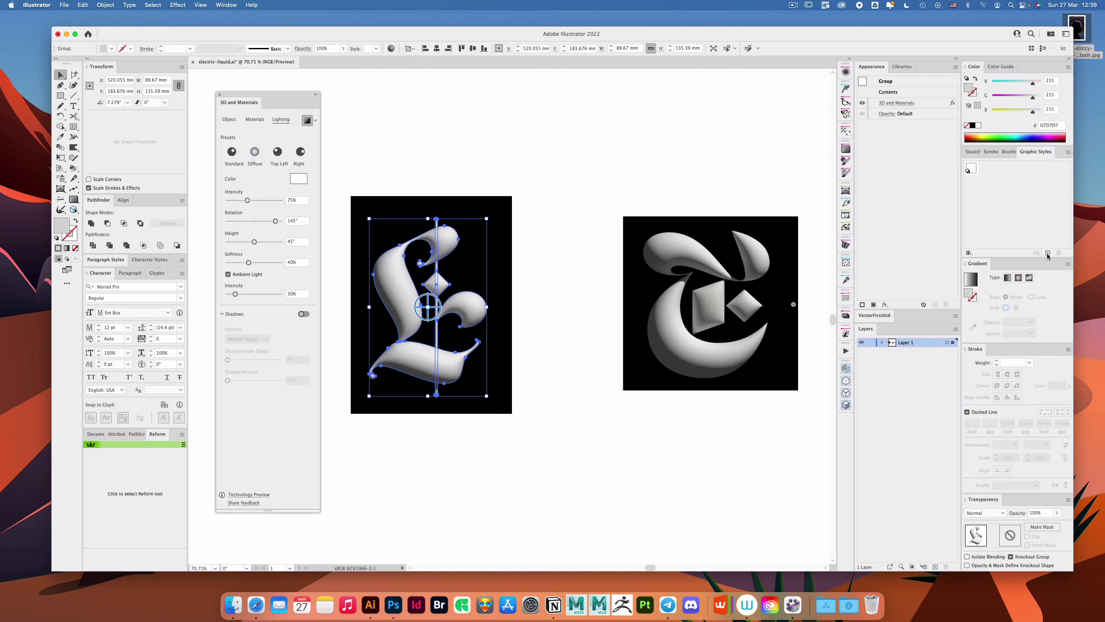
left_click(797, 162)
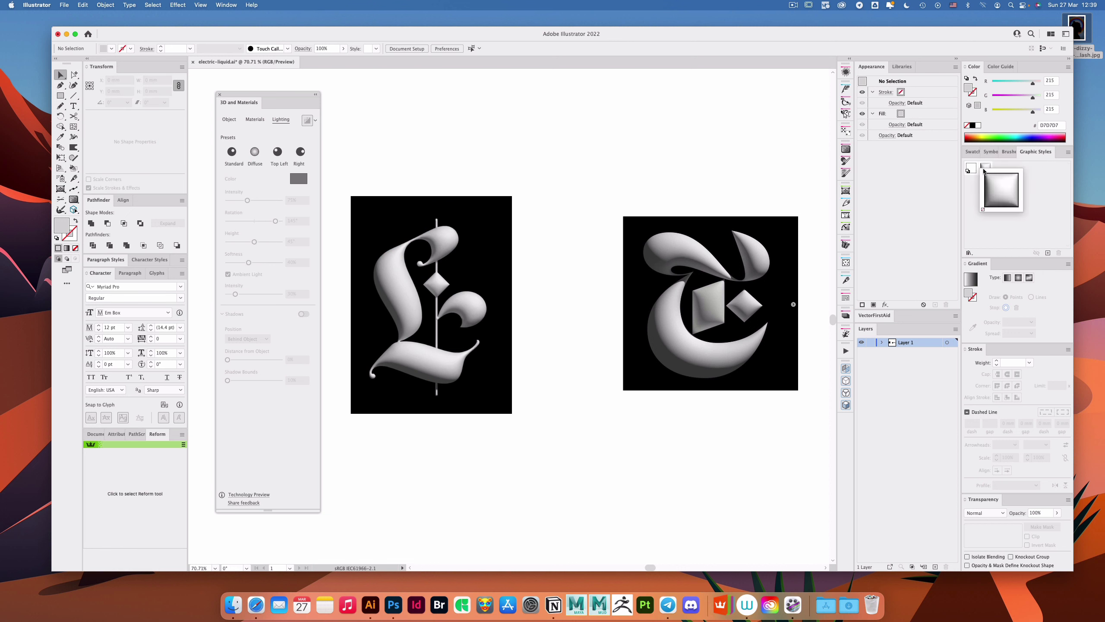
Step: Rename the newly saved graphic style as InflateLetter
left_click(986, 168)
double_click(986, 169)
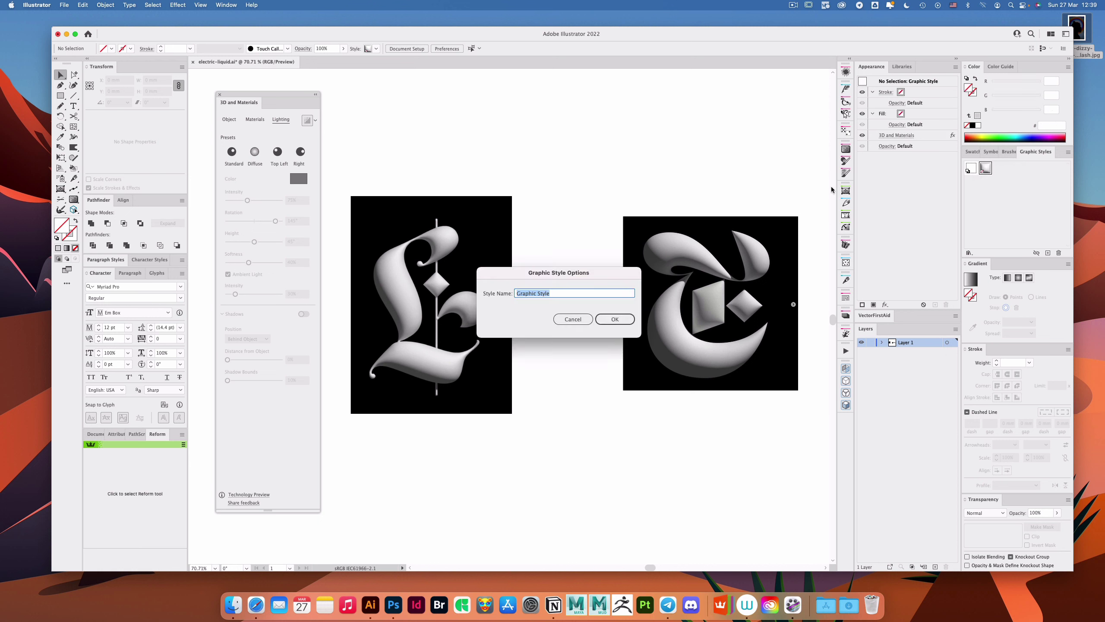
type("InflateLetter")
key("Return")
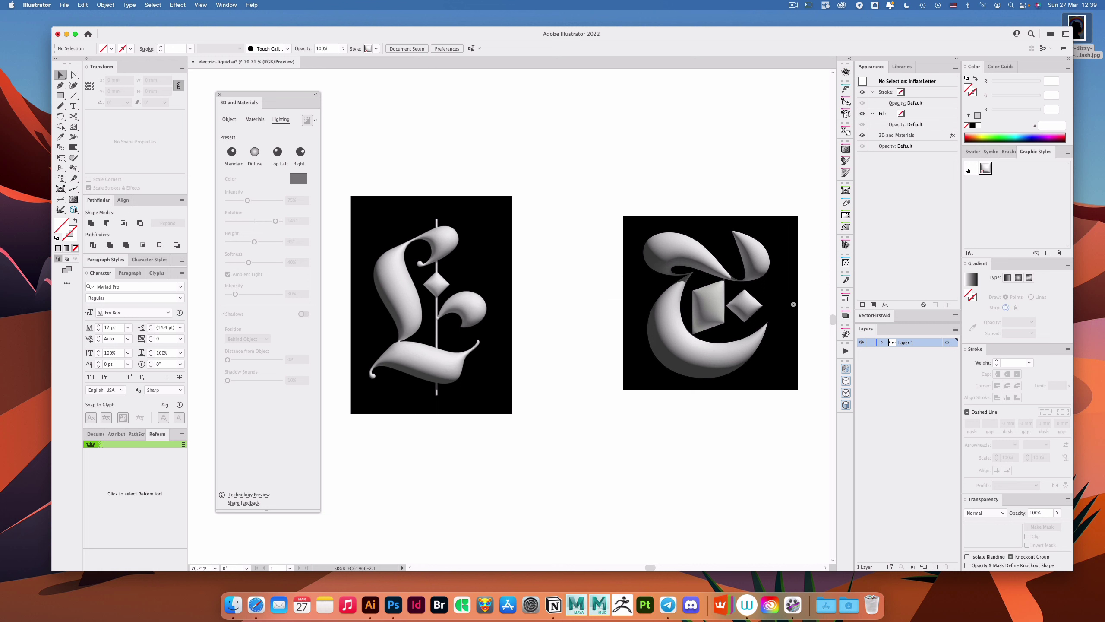
Step: Remove the 3D and Materials effect from the blackletter letter on the black background and hide the panels
left_click(443, 242)
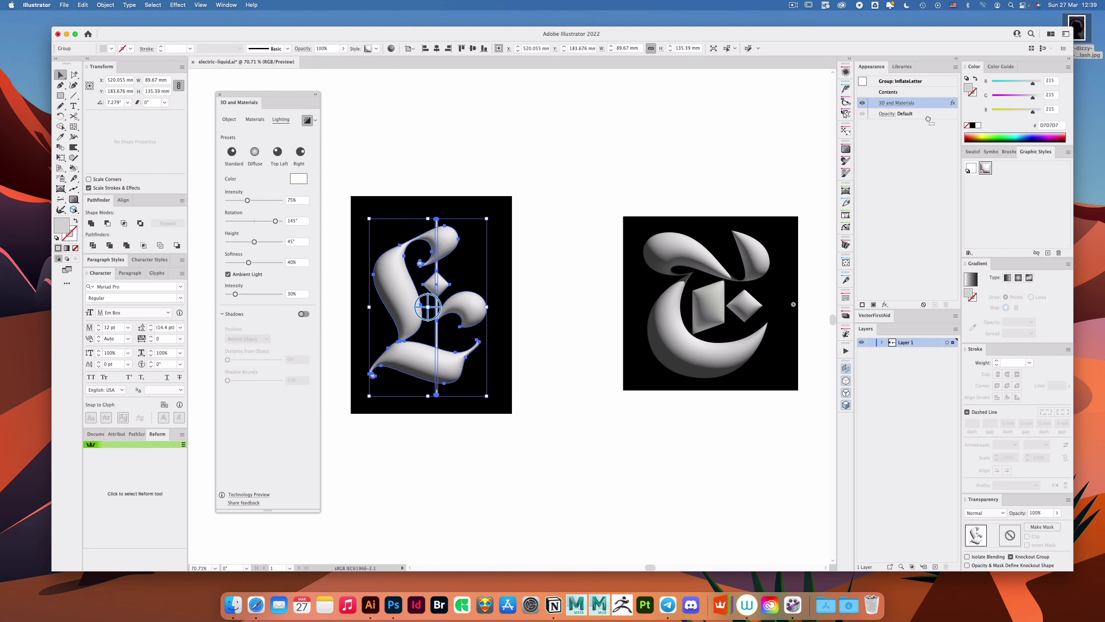
left_click_drag(941, 305, 946, 305)
left_click(538, 251)
left_click_drag(599, 278, 661, 232)
key("Tab")
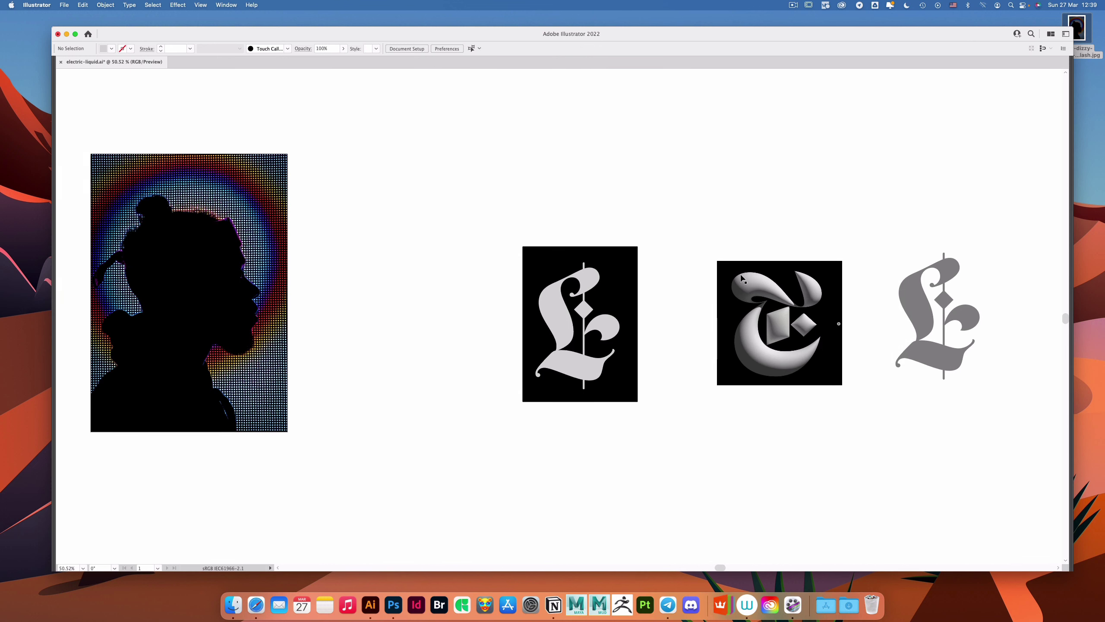
Step: Delete the rounded inflated emblem artwork and the black background rectangle behind the flat letter
left_click(727, 262)
key("Delete")
left_click(624, 262)
key("Delete")
left_click_drag(483, 223, 679, 242)
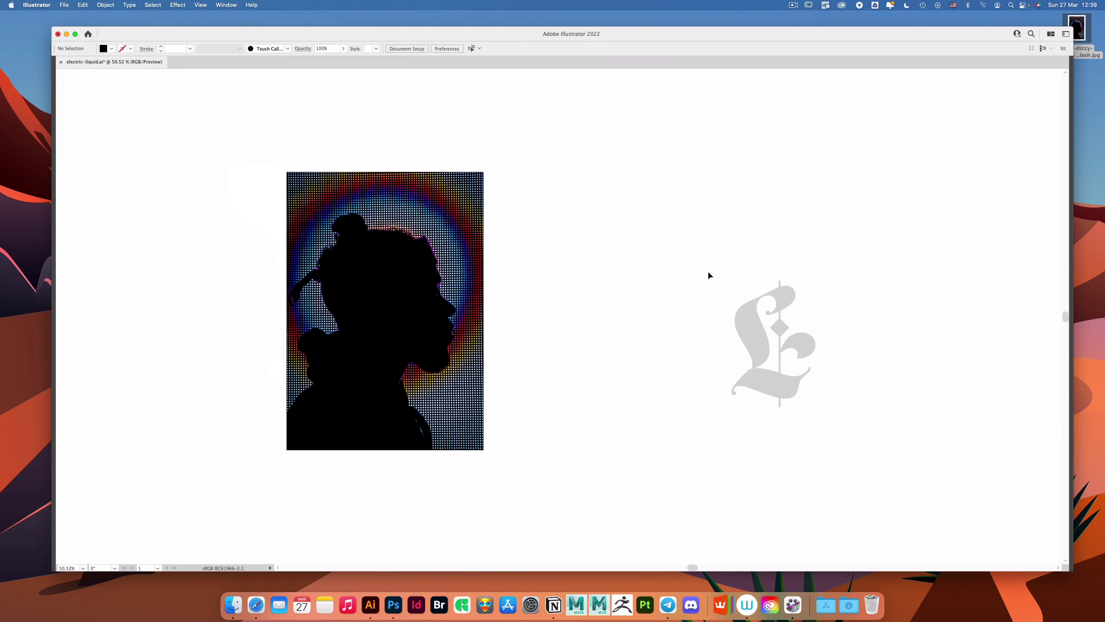
Step: Move the flat letter onto the portrait artwork and position it inside the silhouette's black head
left_click_drag(737, 328, 396, 295)
left_click(592, 254)
left_click_drag(435, 292, 457, 294)
mouse_move(473, 293)
left_mouse_down()
mouse_move(459, 293)
mouse_move(486, 308)
left_mouse_up()
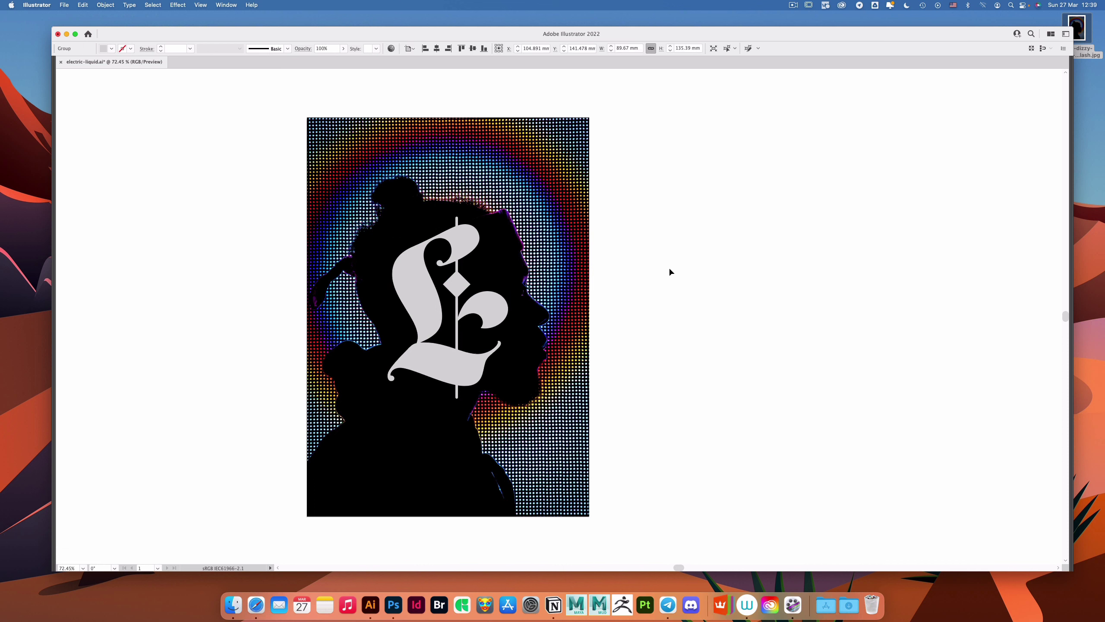
left_click(669, 267)
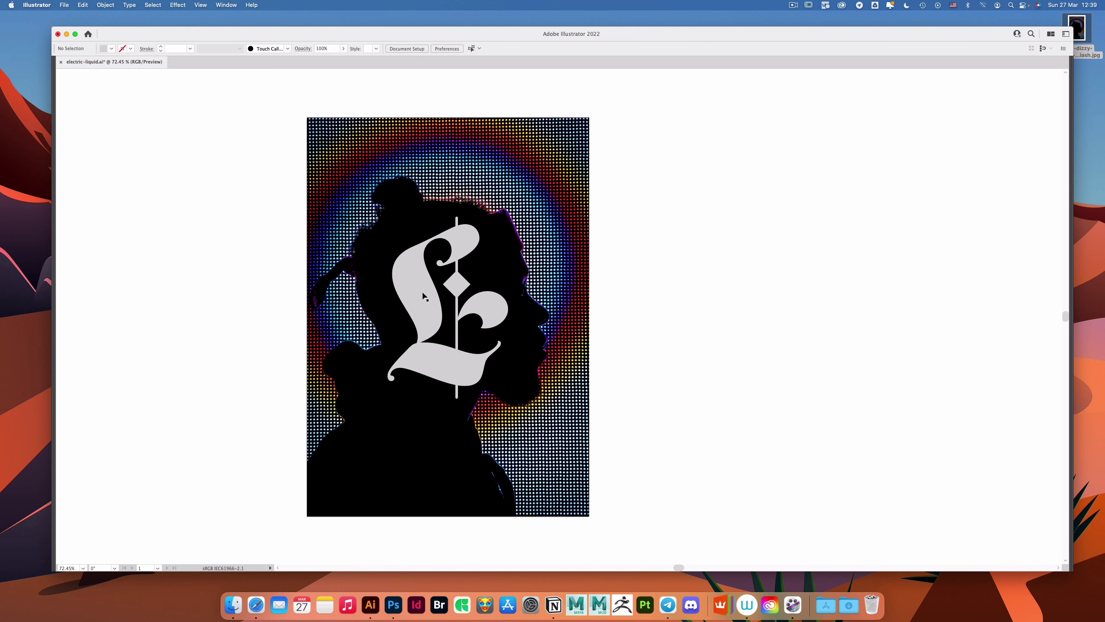
mouse_move(422, 297)
left_mouse_down()
mouse_move(385, 301)
mouse_move(420, 291)
left_mouse_up()
left_click(682, 236)
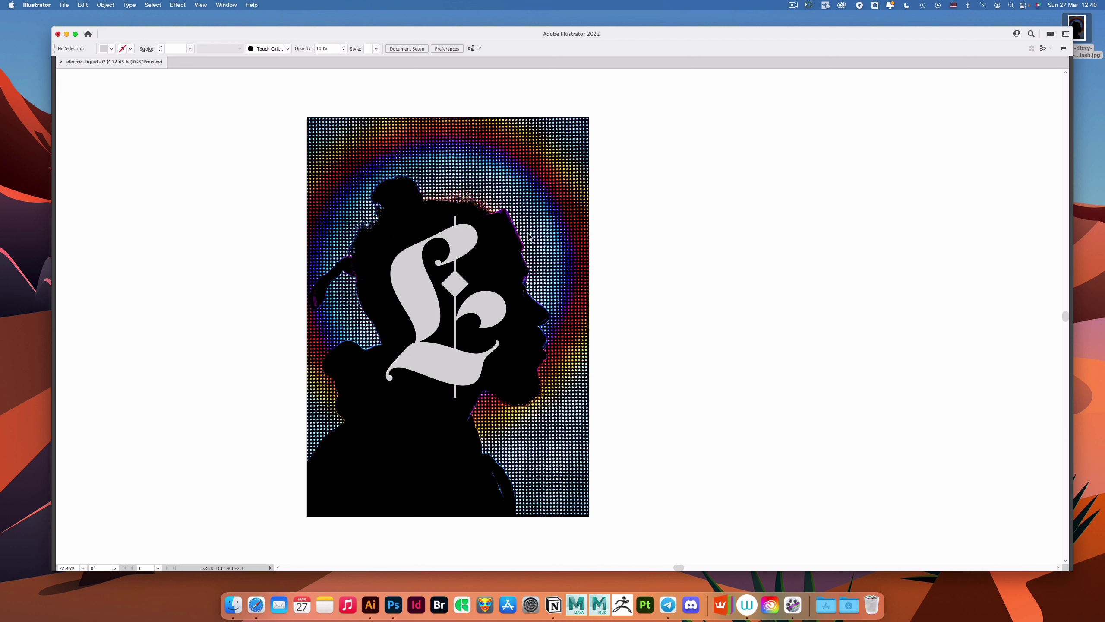
Step: Scale the letter up slightly about its center, keeping its proportions
left_click(460, 243)
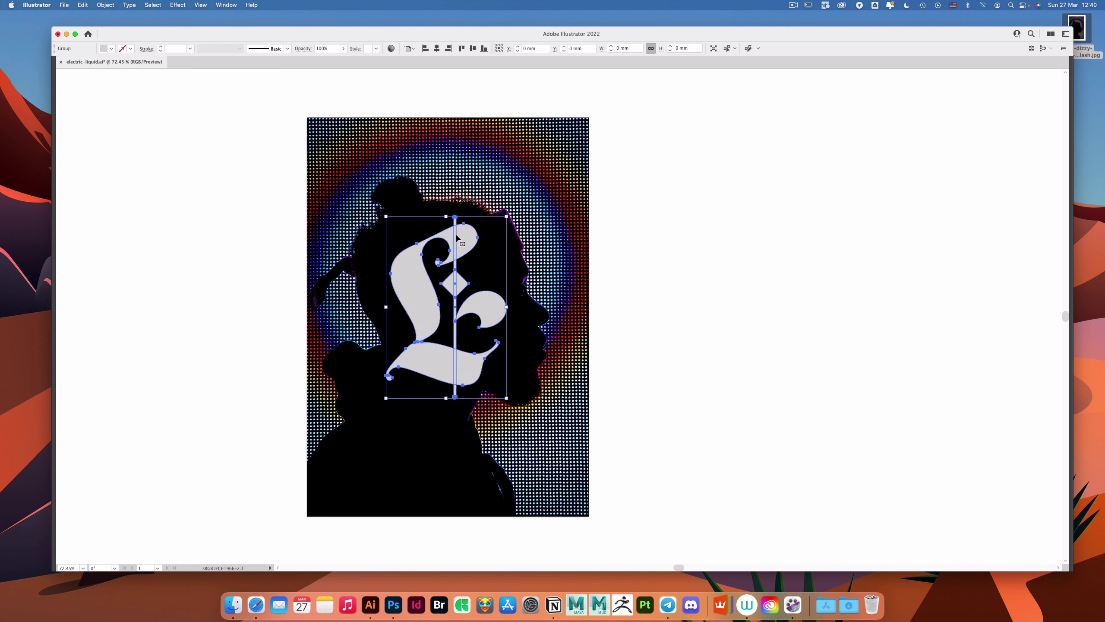
left_click_drag(448, 218, 447, 213)
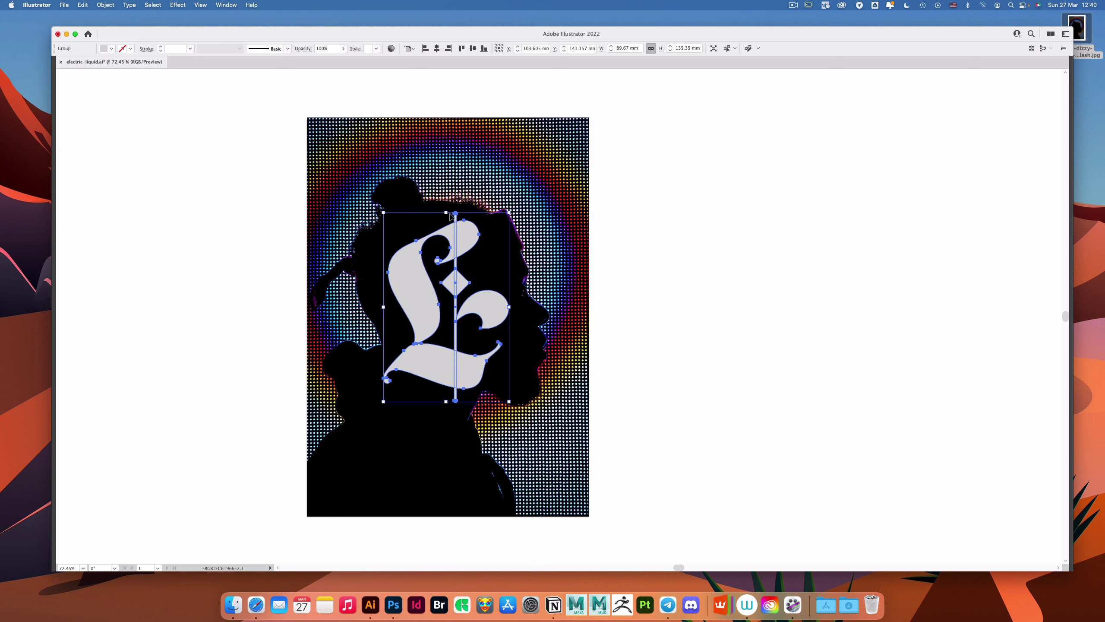
left_click(656, 242)
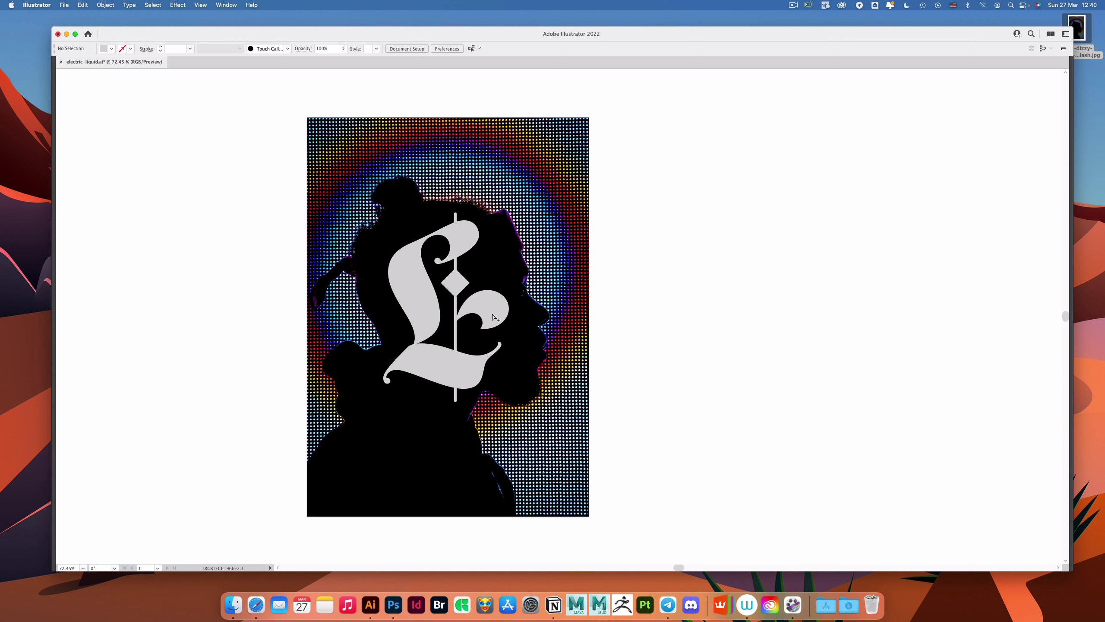
left_click_drag(492, 314, 510, 306)
key("super+z")
left_click(626, 289)
key("n")
mouse_move(513, 363)
left_mouse_down()
mouse_move(559, 346)
mouse_move(482, 355)
mouse_move(468, 394)
mouse_move(485, 421)
mouse_move(538, 348)
mouse_move(527, 333)
left_mouse_up()
key("super+z")
key("v")
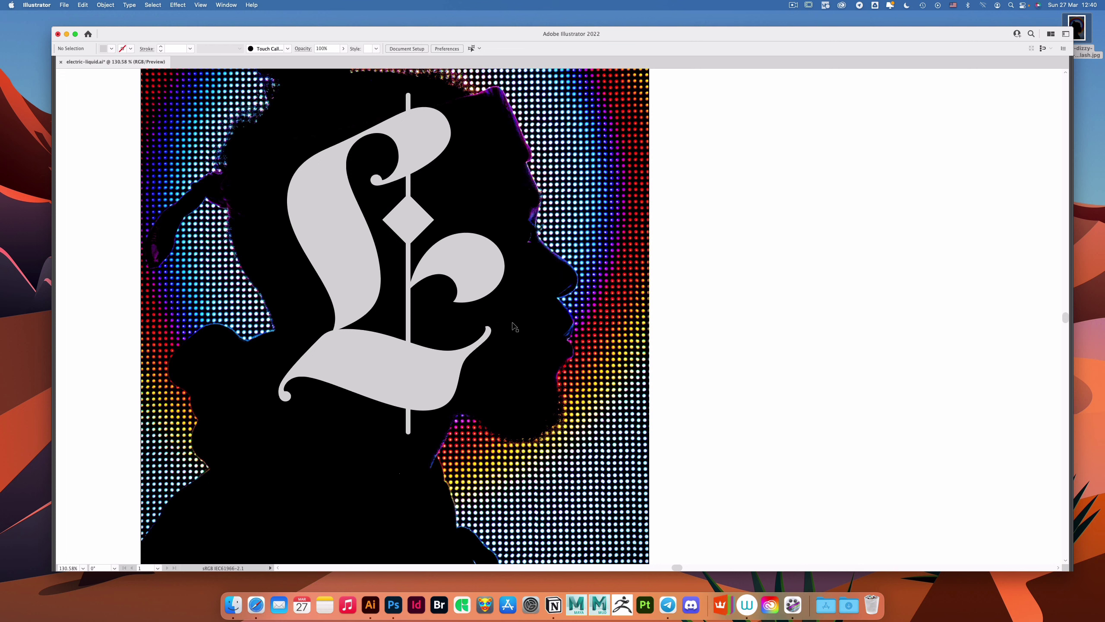
Step: Transfer the silhouette portrait in place to a new layer and put that layer below Layer 1
scroll(683, 296, "down", 5)
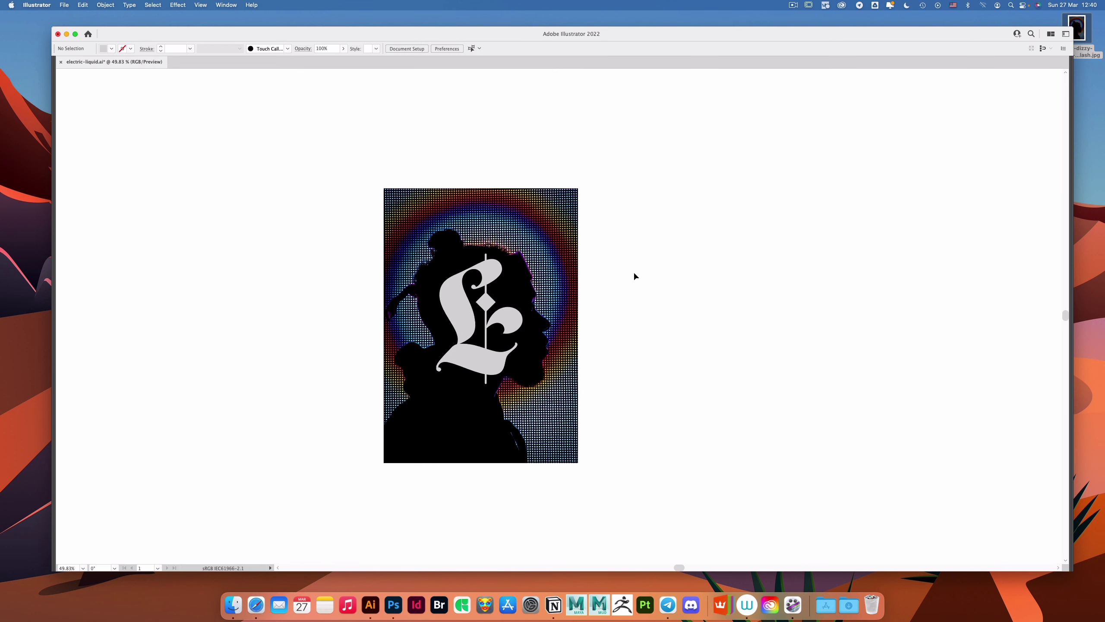
scroll(599, 168, "up", 3)
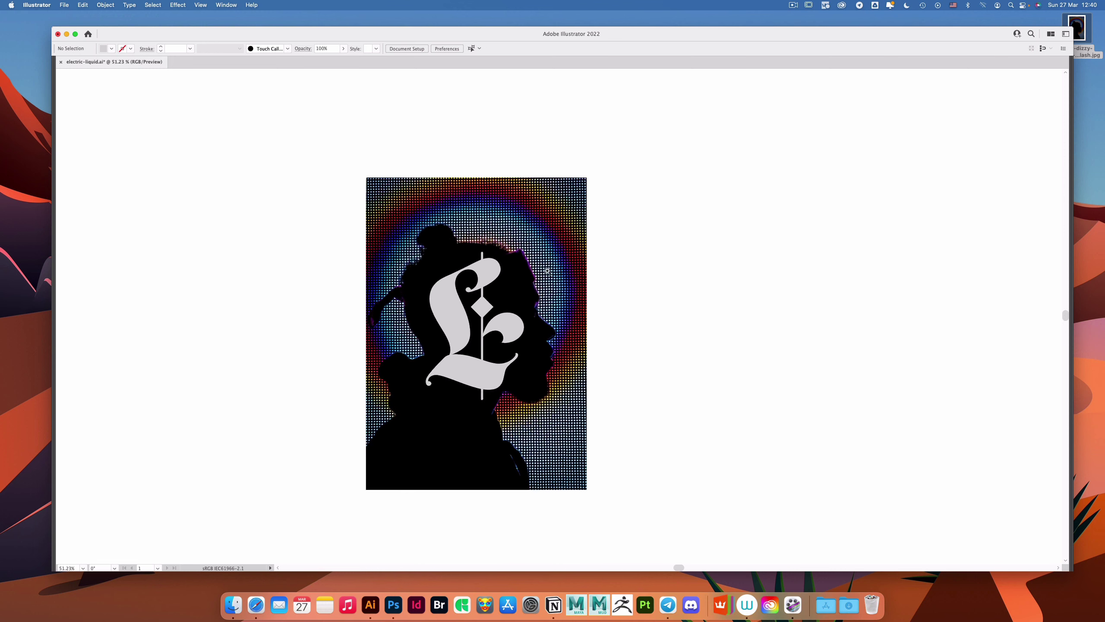
key("Tab")
left_click(528, 262)
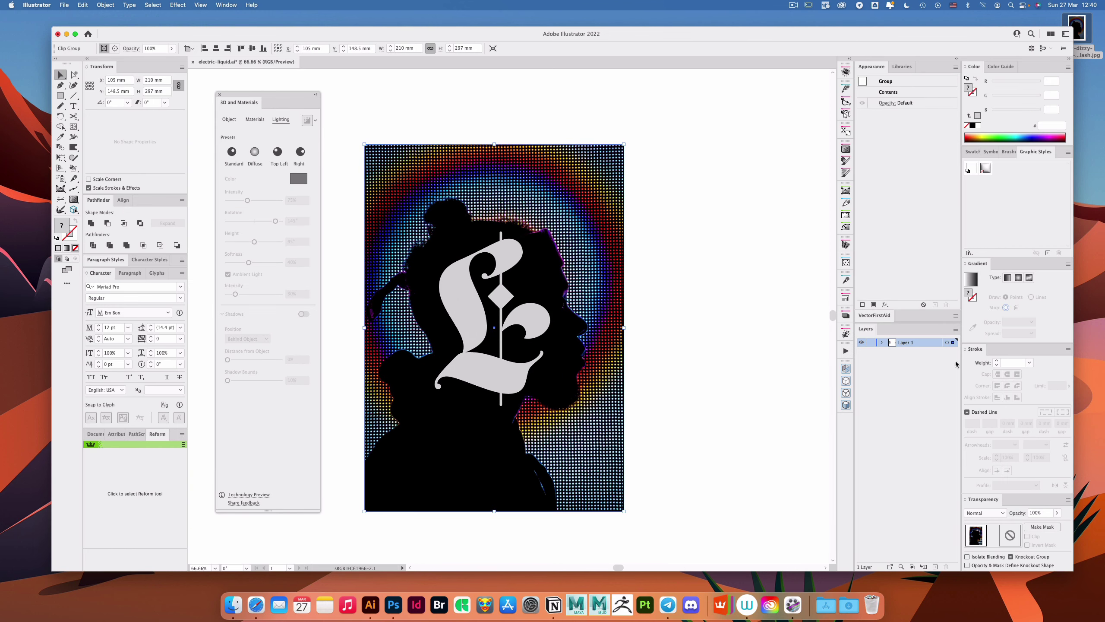
key("super+x")
left_click(935, 567)
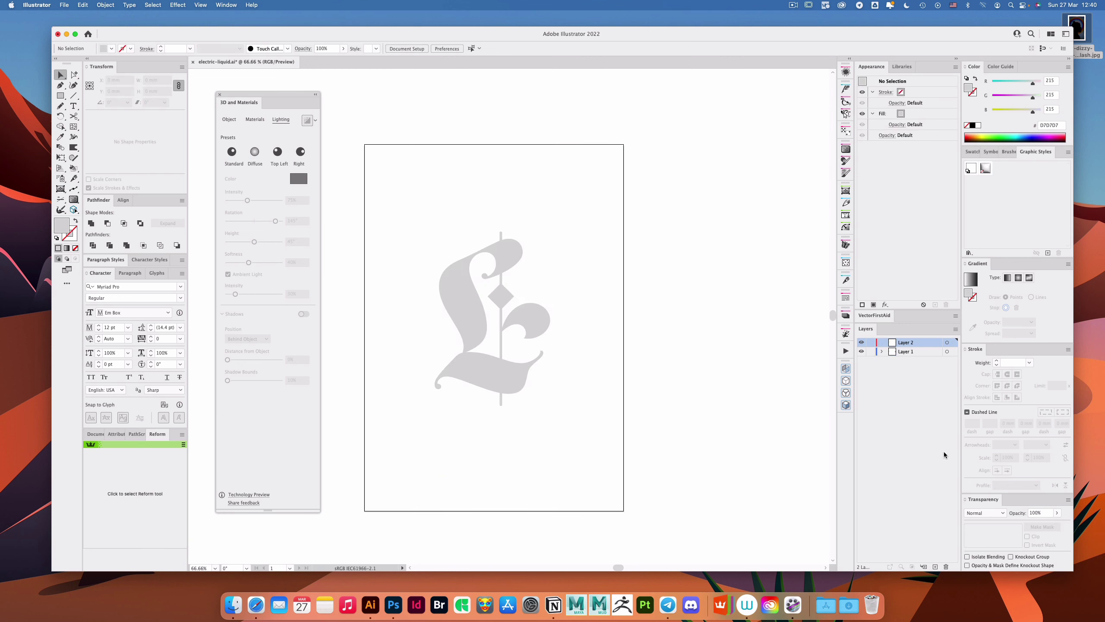
key("super+f")
left_click_drag(916, 345, 914, 354)
Step: Rename the portrait's layer as photo\, lock it, and make Layer 1 the active layer
double_click(910, 352)
type("p")
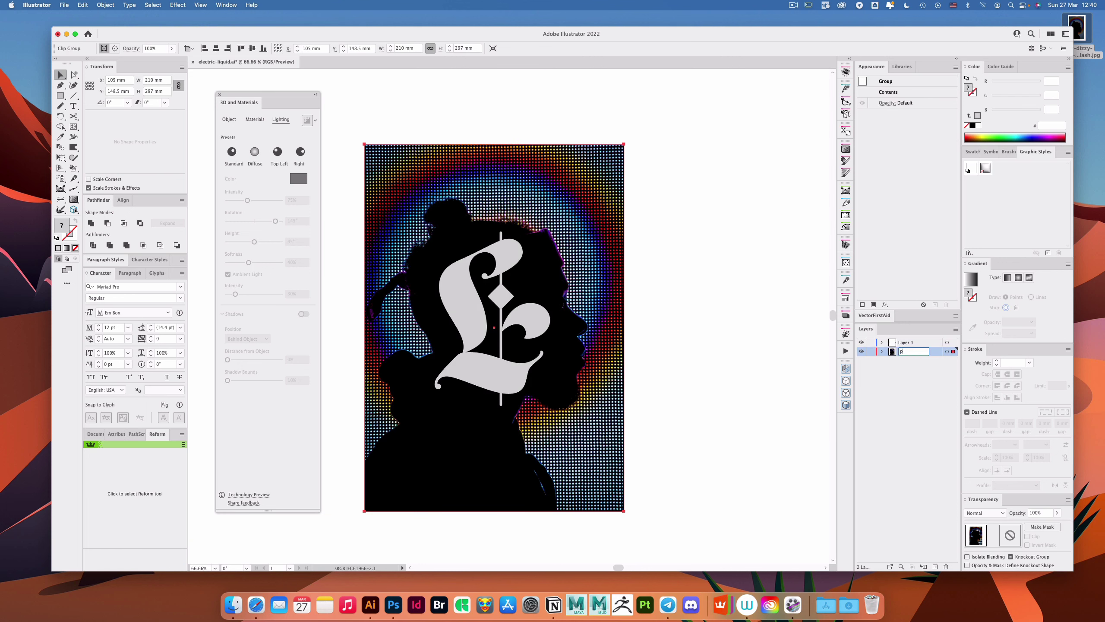
type("hoto\\")
key("Return")
left_click(871, 352)
left_click(928, 343)
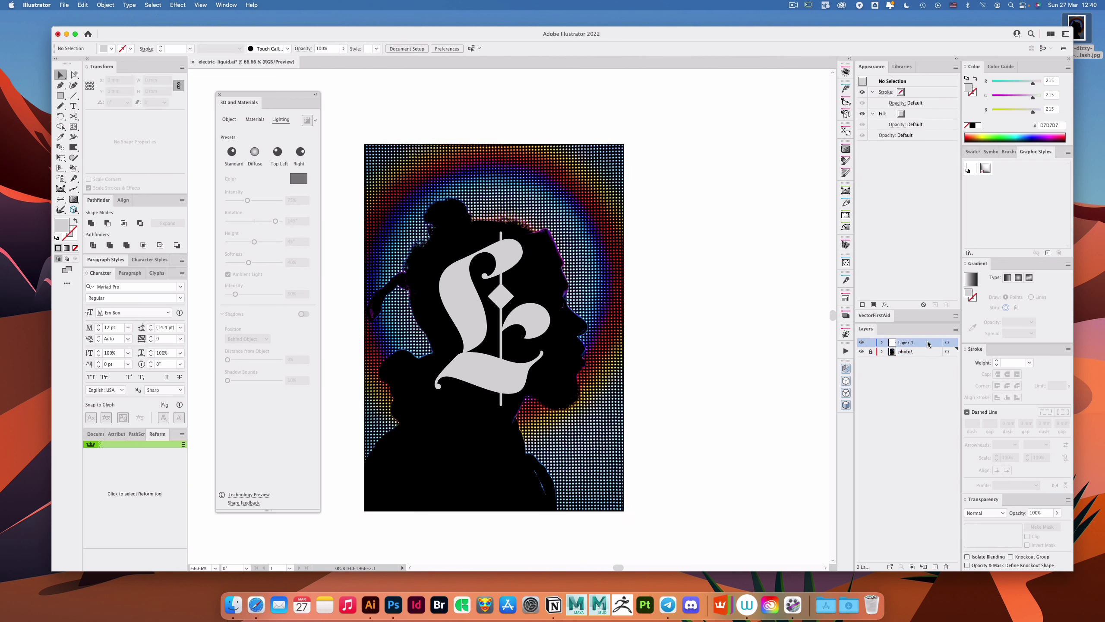
Step: Close the floating 3D and Materials settings and save the document
scroll(525, 252, "up", 2)
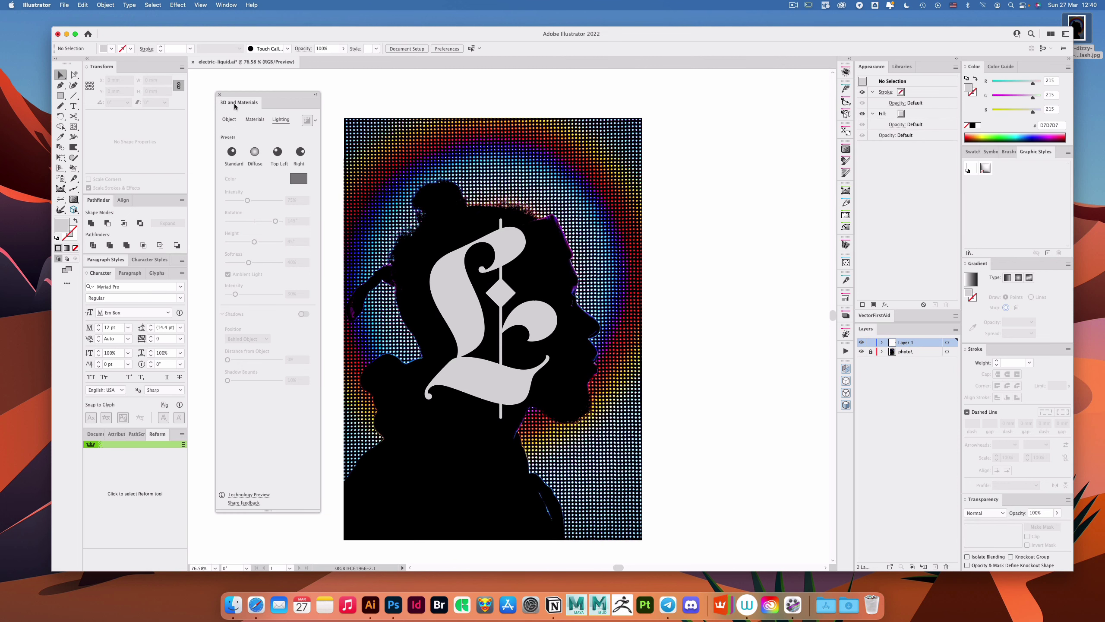
left_click(220, 97)
scroll(603, 253, "down", 2)
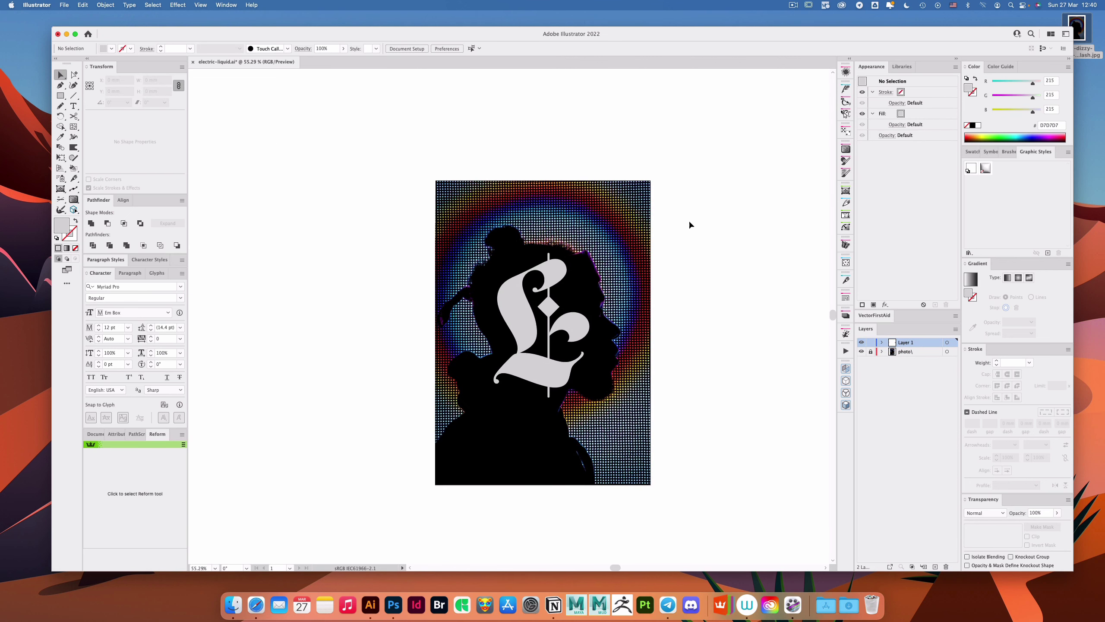
key("cmd+s")
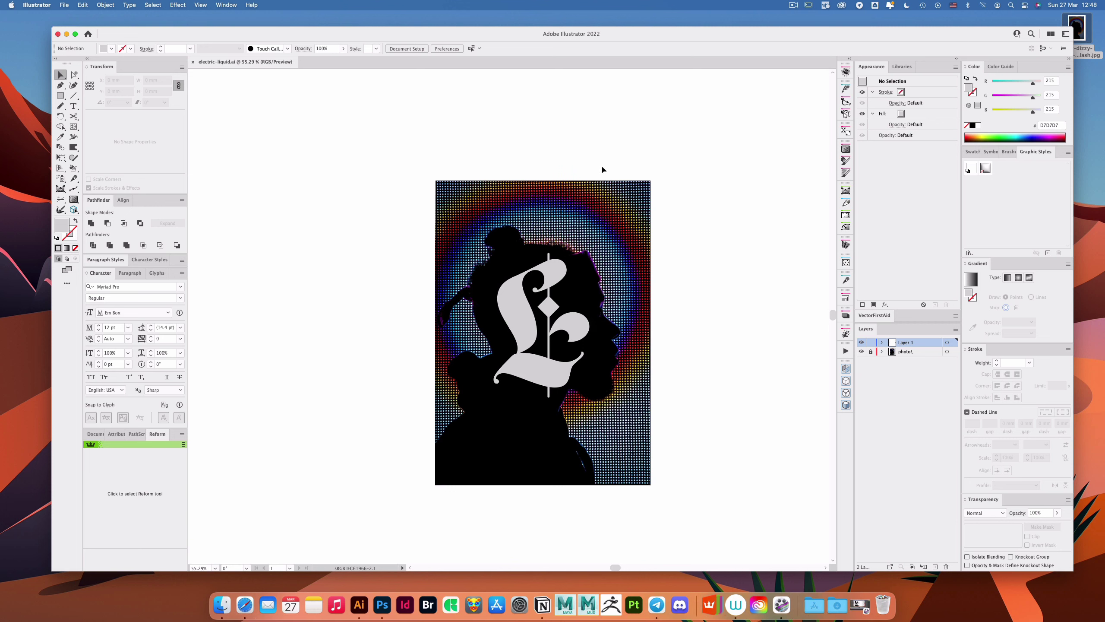
Step: Draw a closed freehand splash shape with the Pencil tool in the empty area left of the portrait
scroll(488, 261, "up", 2)
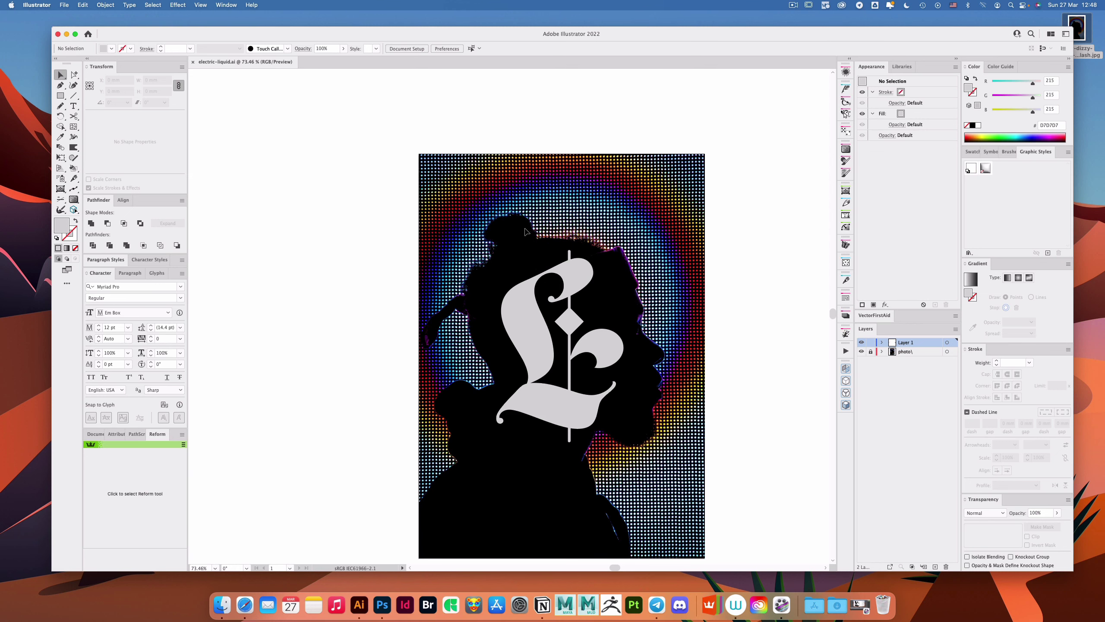
key("n")
left_click_drag(381, 241, 540, 192)
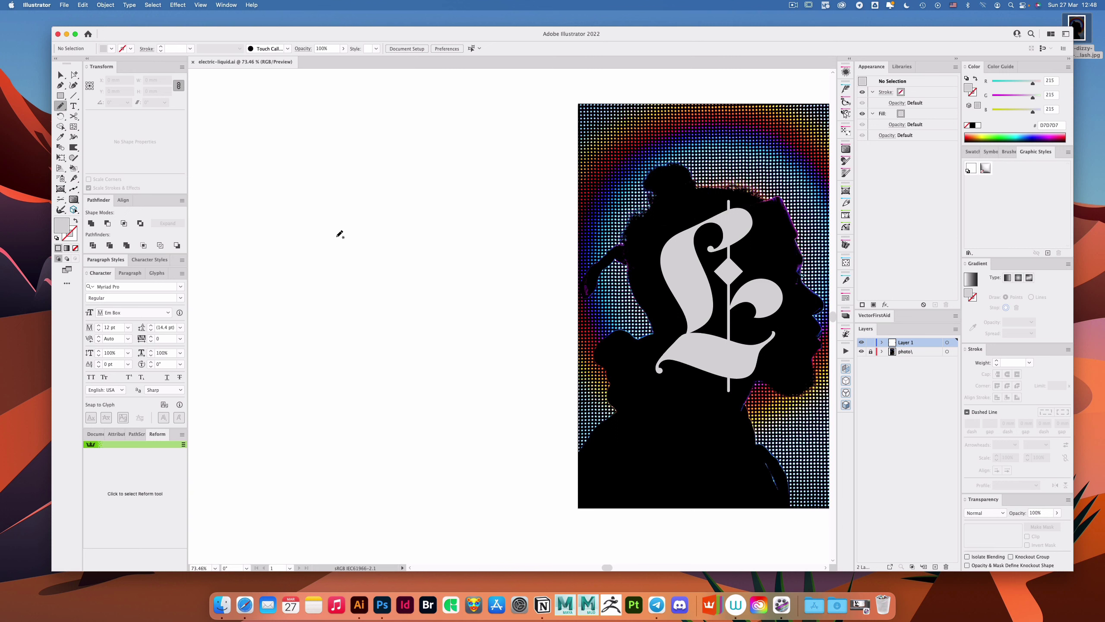
mouse_move(360, 245)
left_mouse_down()
mouse_move(417, 260)
mouse_move(412, 282)
mouse_move(476, 296)
mouse_move(446, 317)
mouse_move(479, 403)
mouse_move(464, 419)
mouse_move(381, 422)
mouse_move(353, 445)
mouse_move(342, 411)
mouse_move(352, 383)
mouse_move(331, 375)
mouse_move(334, 357)
mouse_move(309, 343)
mouse_move(297, 297)
mouse_move(359, 237)
left_mouse_up()
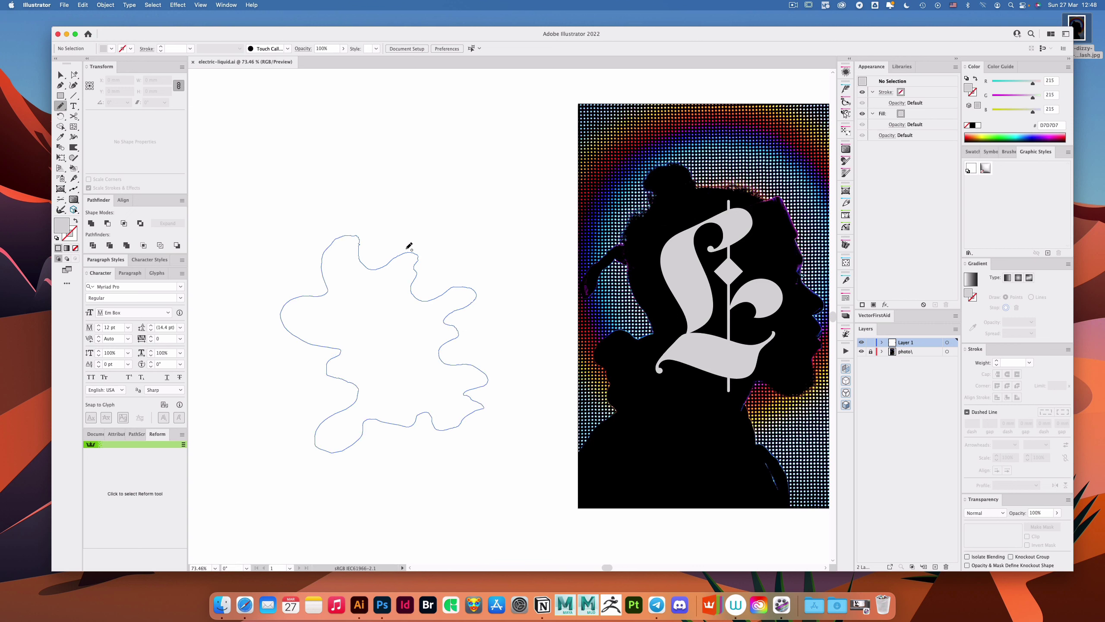
Step: Redraw parts of the splash outline with the Pencil tool to round its lobes, making it about 154 by 151 mm
mouse_move(334, 283)
left_mouse_down()
mouse_move(361, 246)
mouse_move(419, 272)
left_mouse_up()
mouse_move(479, 390)
left_mouse_down()
mouse_move(473, 420)
mouse_move(433, 420)
left_mouse_up()
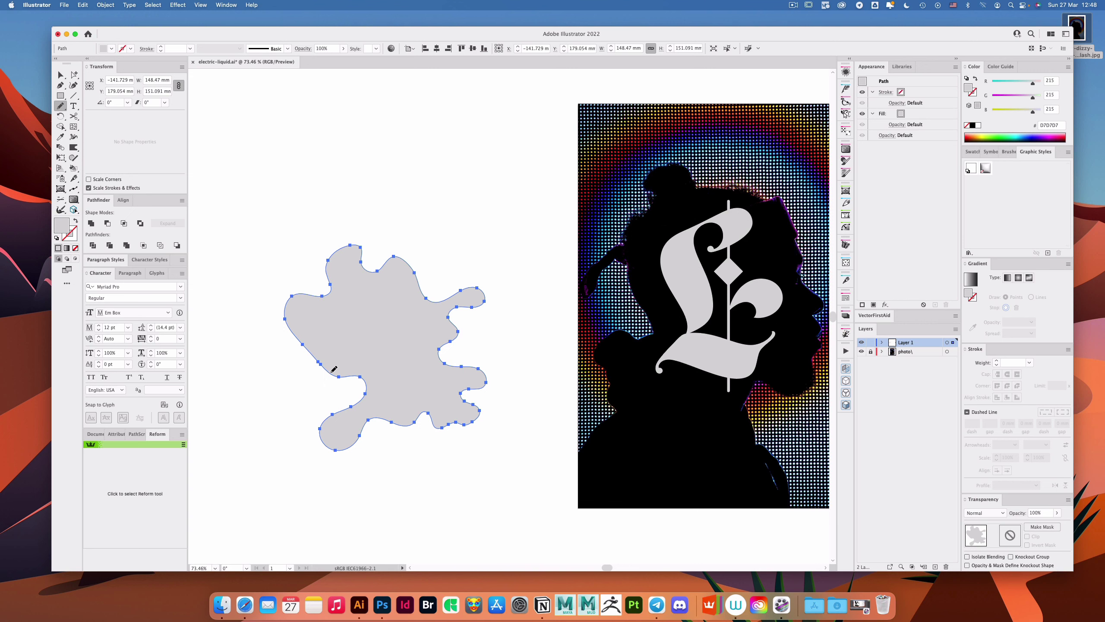
mouse_move(334, 369)
left_mouse_down()
mouse_move(285, 336)
mouse_move(289, 301)
mouse_move(327, 288)
left_mouse_up()
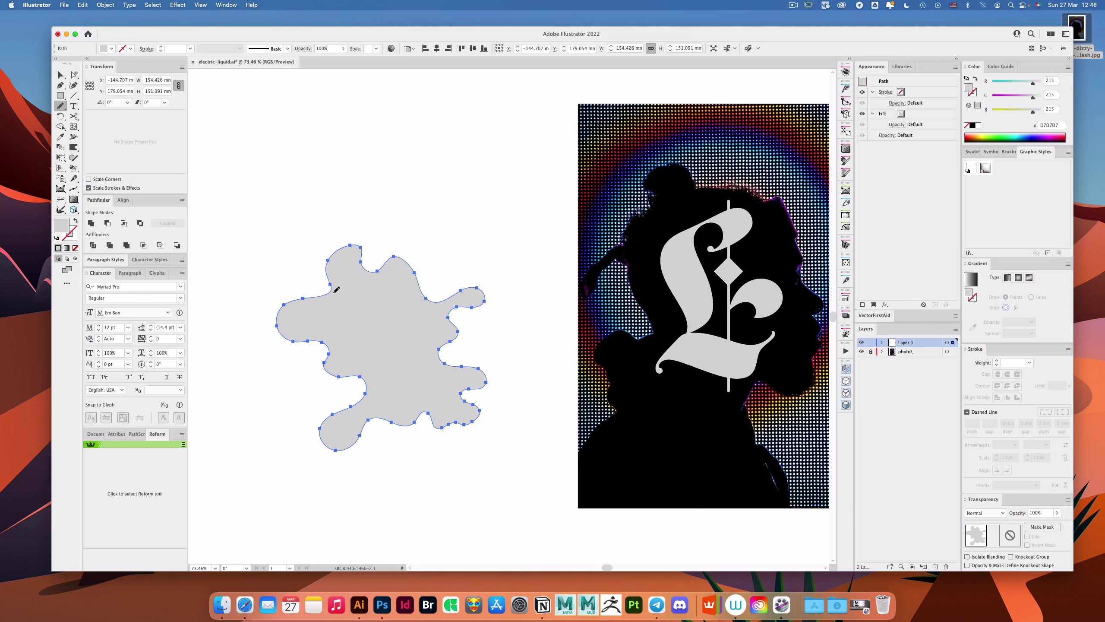
key("a")
left_click(301, 264)
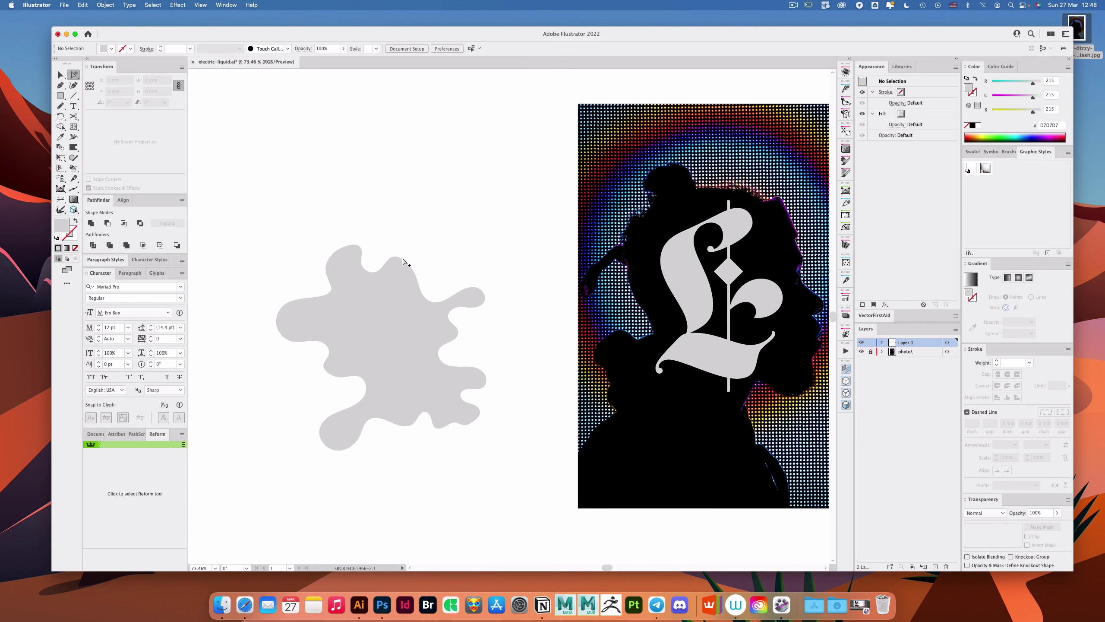
Step: Redraw the outline beneath the splash's large left lobe with the Pencil tool to form a smoother small bump
left_click(353, 369)
left_click_drag(312, 375, 388, 377)
key("n")
key("super+z")
mouse_move(342, 334)
left_mouse_down()
mouse_move(351, 380)
mouse_move(373, 379)
left_mouse_up()
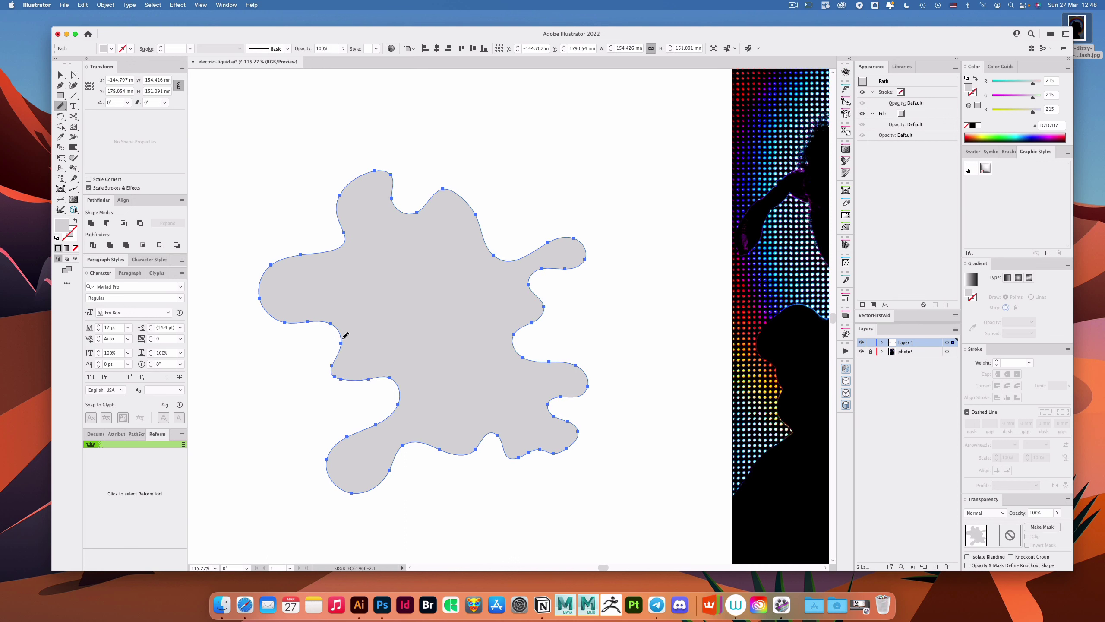
left_click_drag(332, 344, 386, 367)
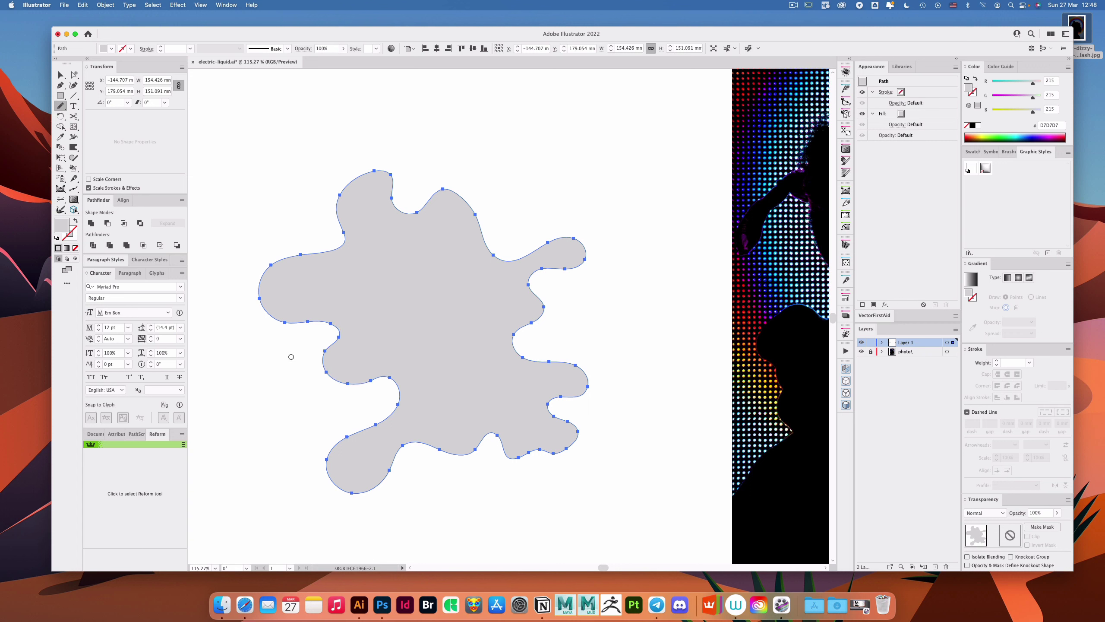
Step: Simplify the splash path to 34 points and round out its upper-right lobe by extending the anchor handle
right_click(473, 238)
left_click(503, 349)
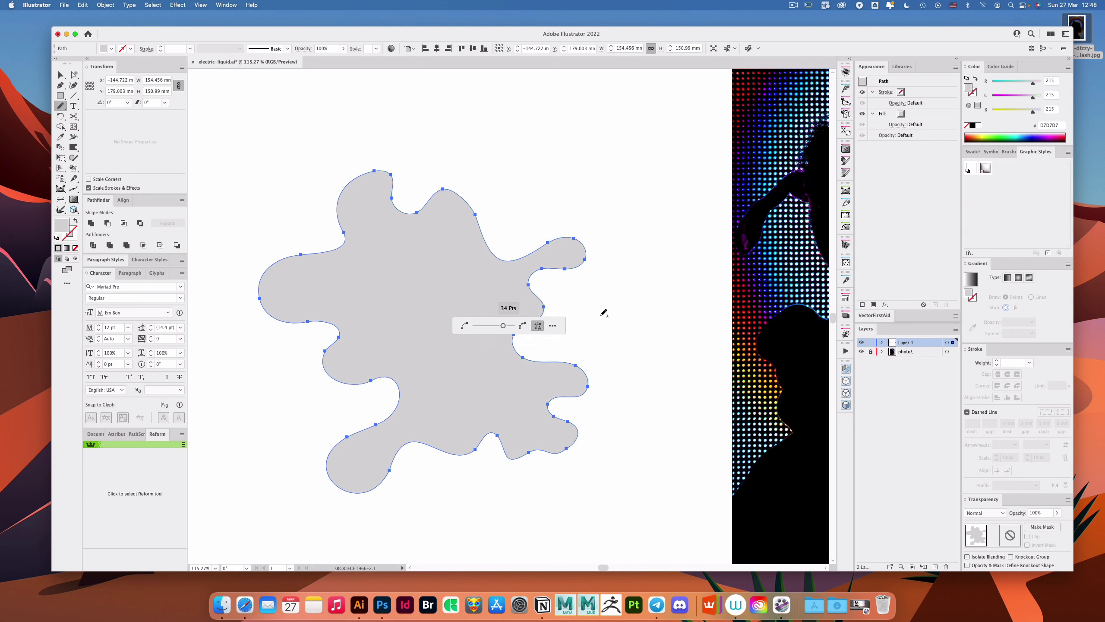
key("a")
left_click(487, 207)
left_click(475, 214)
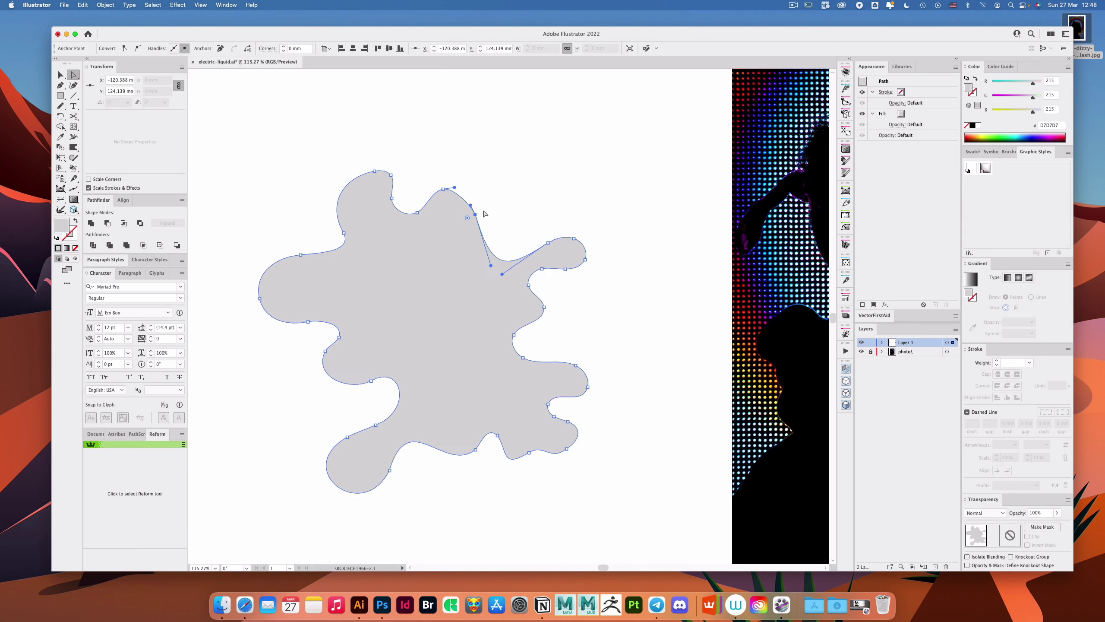
left_click_drag(472, 205, 474, 188)
left_click(572, 205)
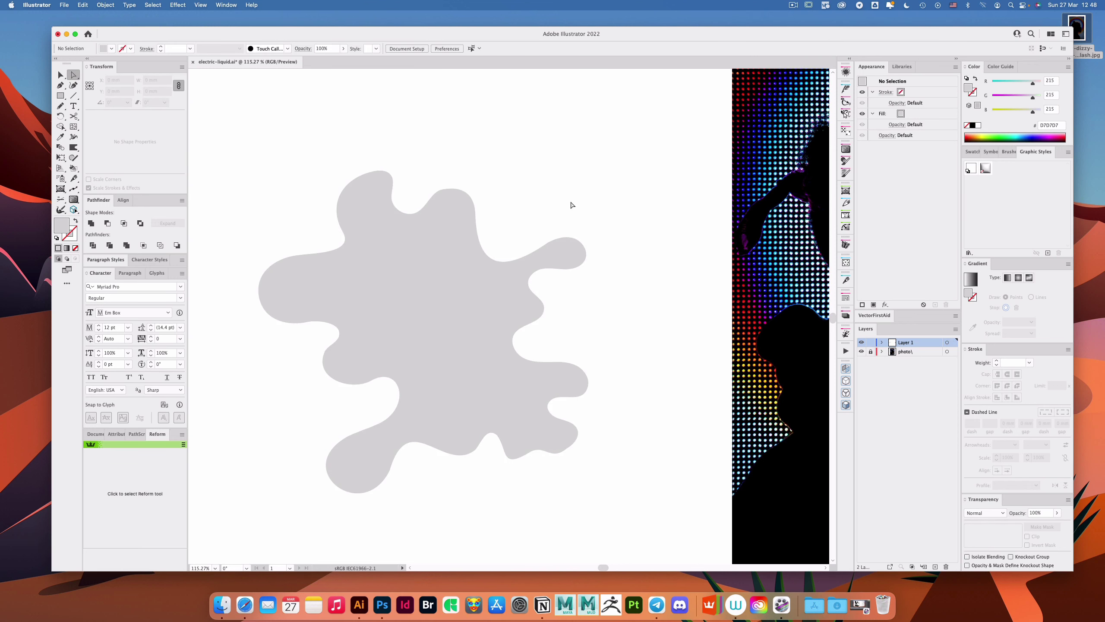
key("v")
left_click(437, 291)
left_click(877, 315)
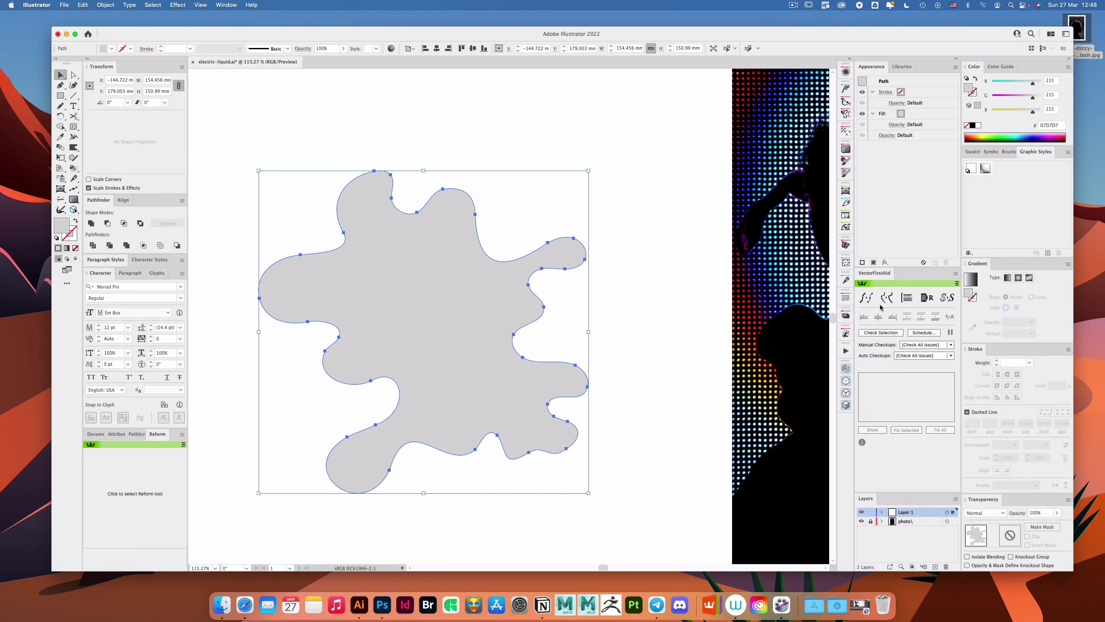
left_click(876, 274)
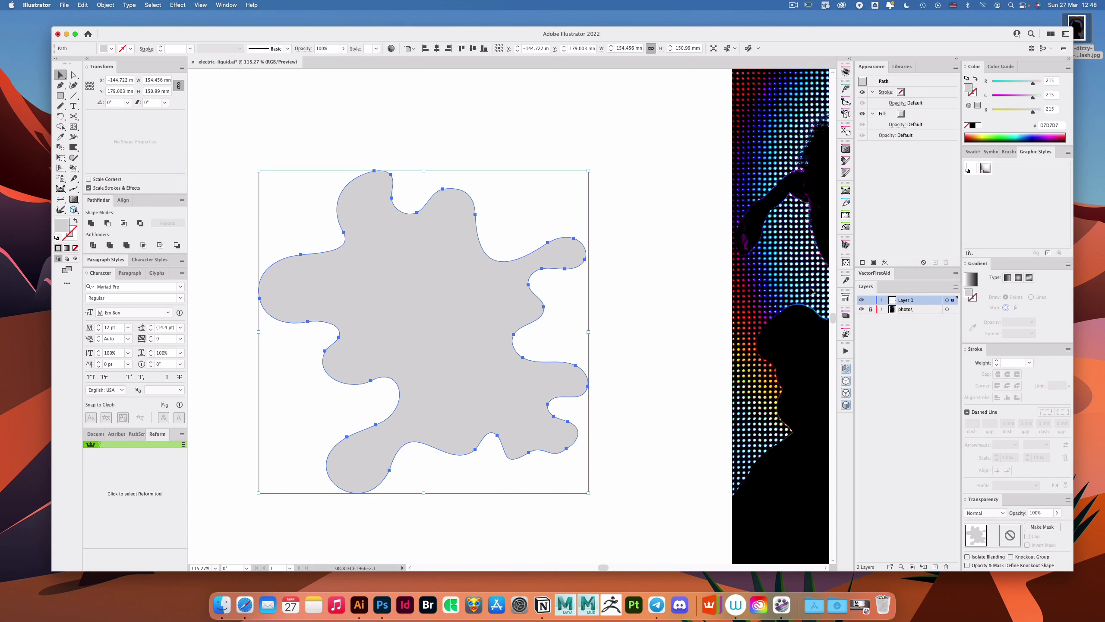
left_click(640, 292)
Step: Slide the anchor on the small bump beneath the splash's large left lobe down along the outline to smooth the bump
key("a")
left_click(328, 372)
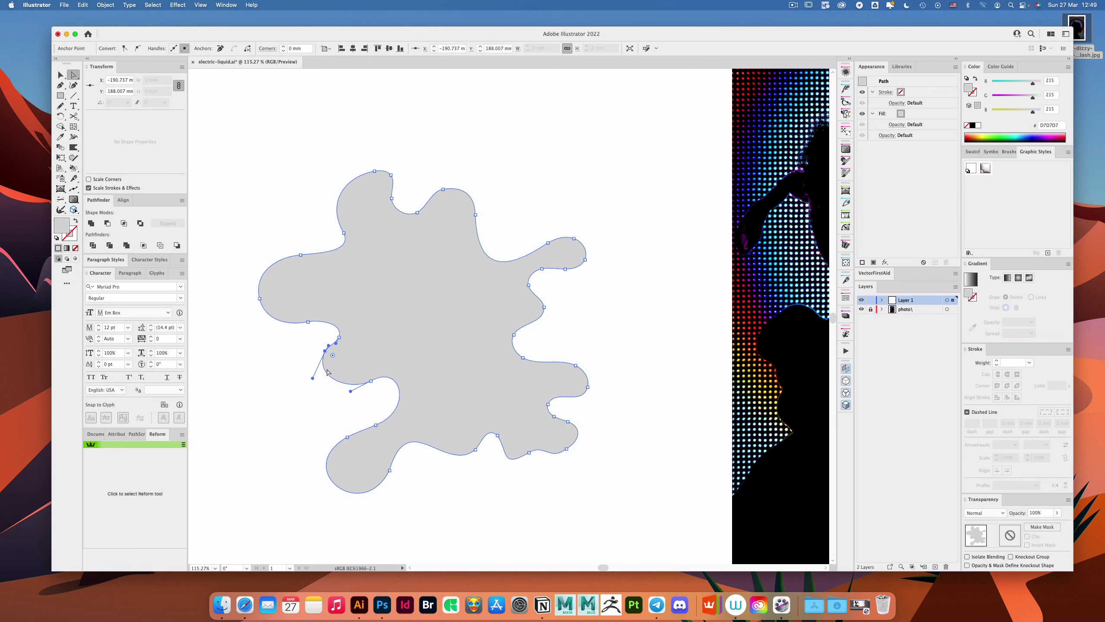
scroll(288, 355, "up", 3)
key("shift+c")
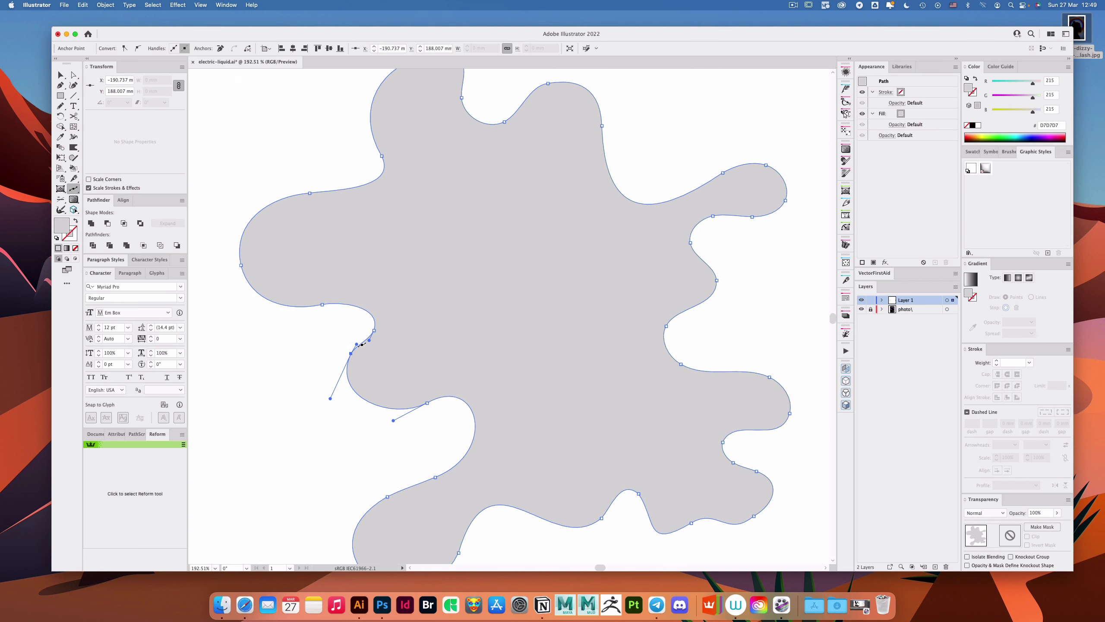
left_click_drag(351, 354, 356, 398)
key("a")
left_click(370, 334)
left_click(374, 330)
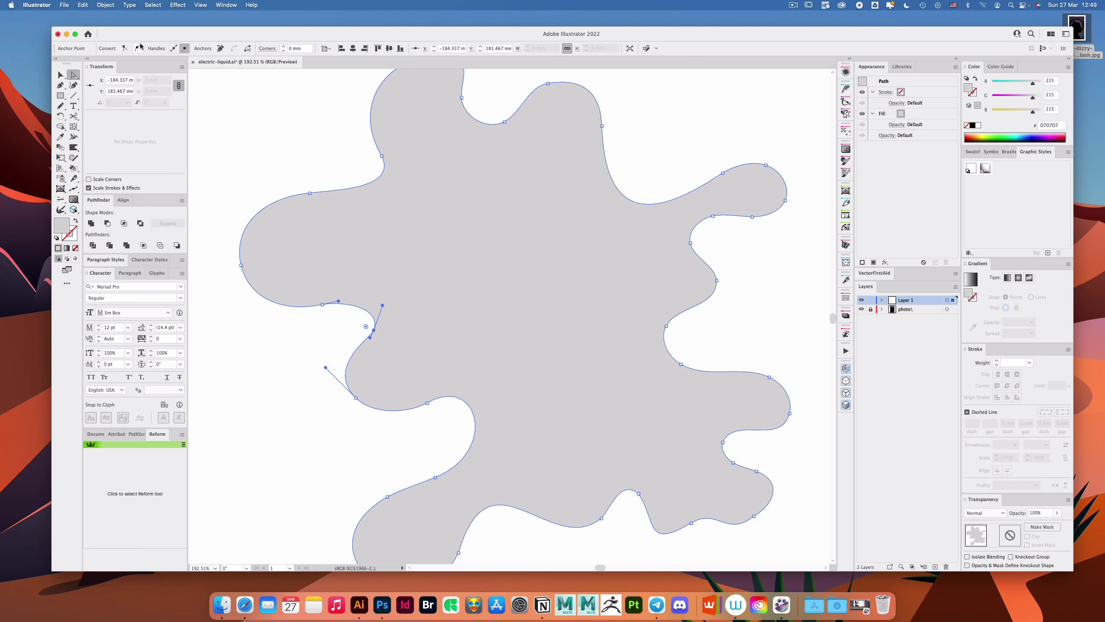
key("super+shift+a")
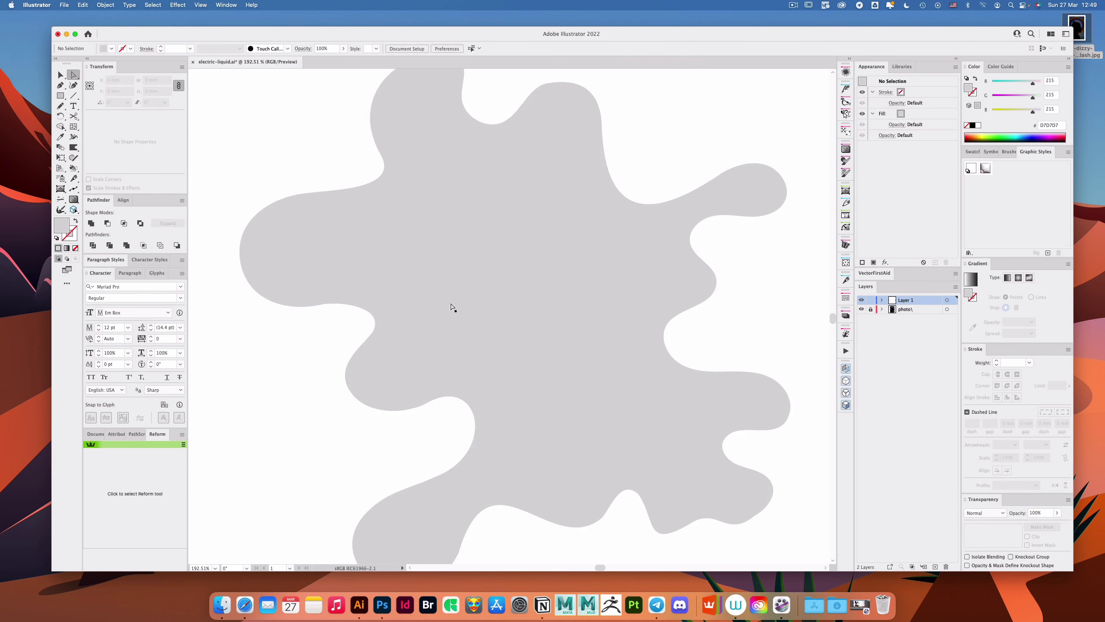
Step: Try to retract the handles of all points on the splash path with PathScribe
scroll(452, 309, "down", 6)
key("super+a")
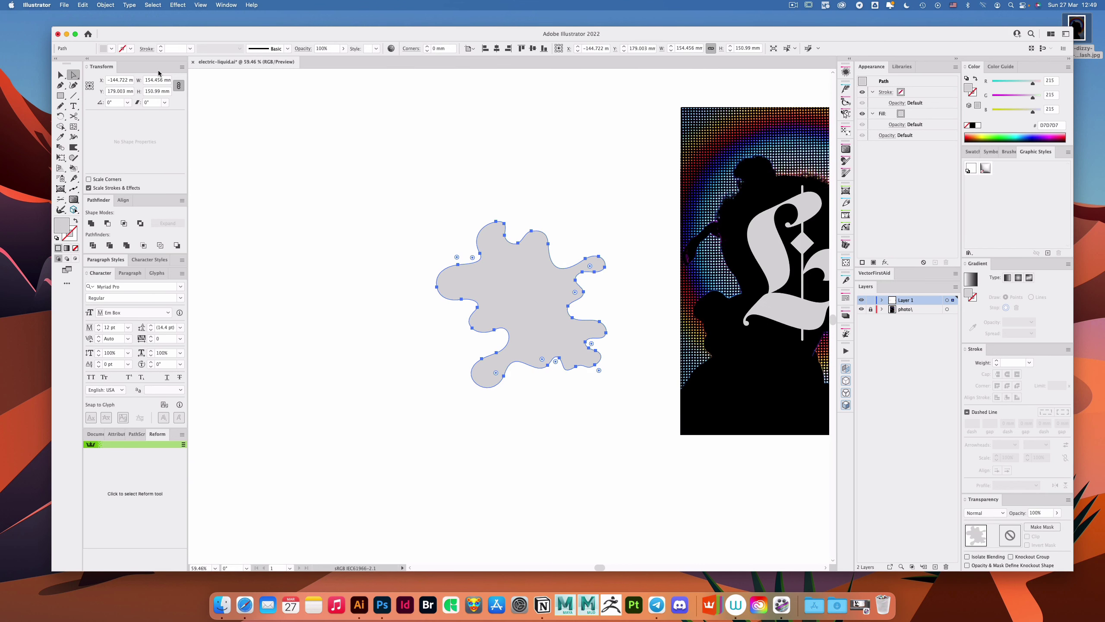
left_click(135, 433)
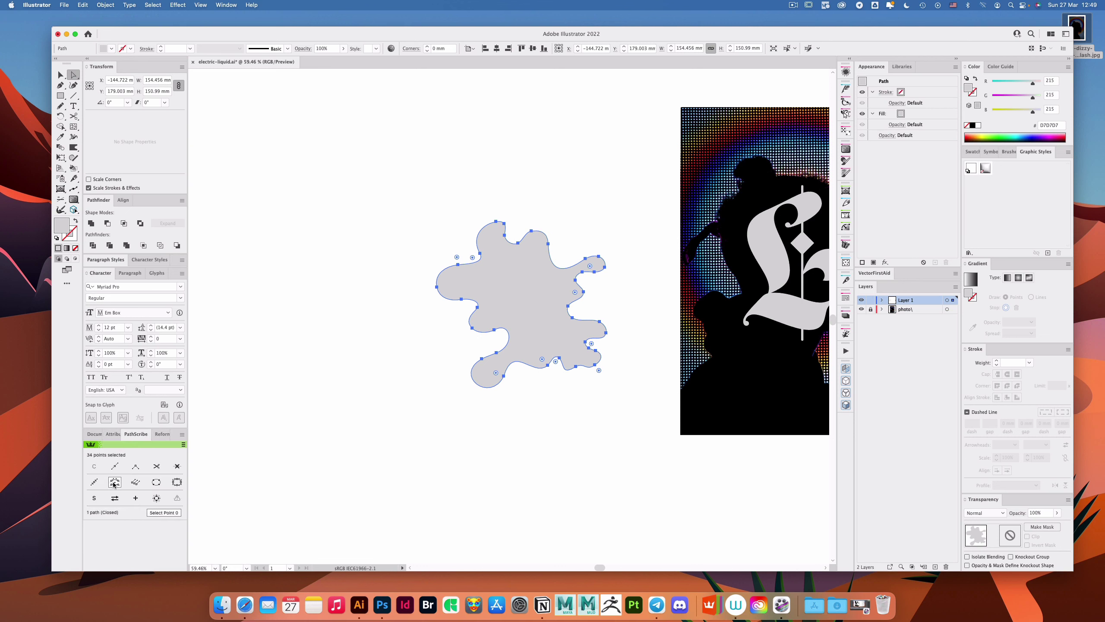
left_click(115, 483)
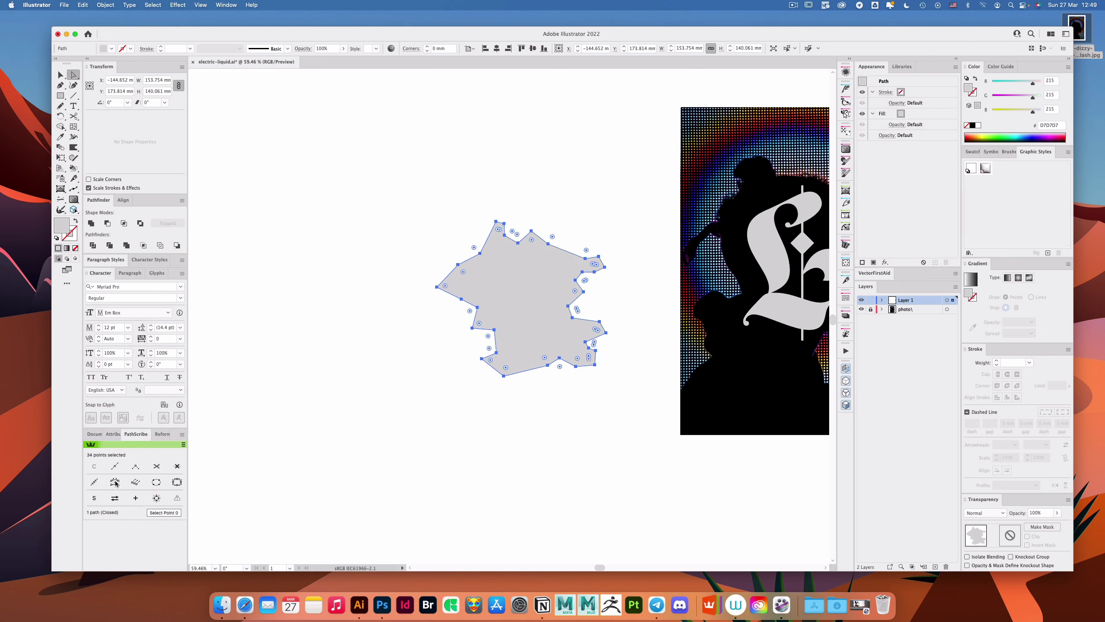
key("super+z")
left_click(135, 482)
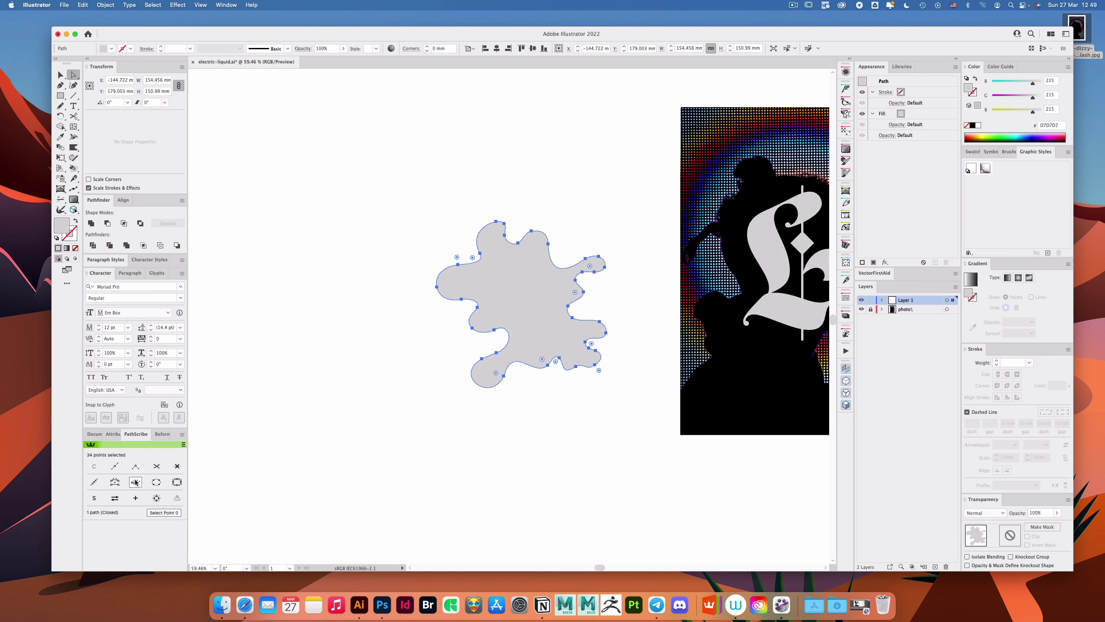
left_click(596, 193)
Step: Remove the extra anchor point beside the tip of the splash's upper-left lobe with PathScribe
left_click_drag(519, 270, 626, 282)
left_click(534, 308, "super")
left_click(505, 177)
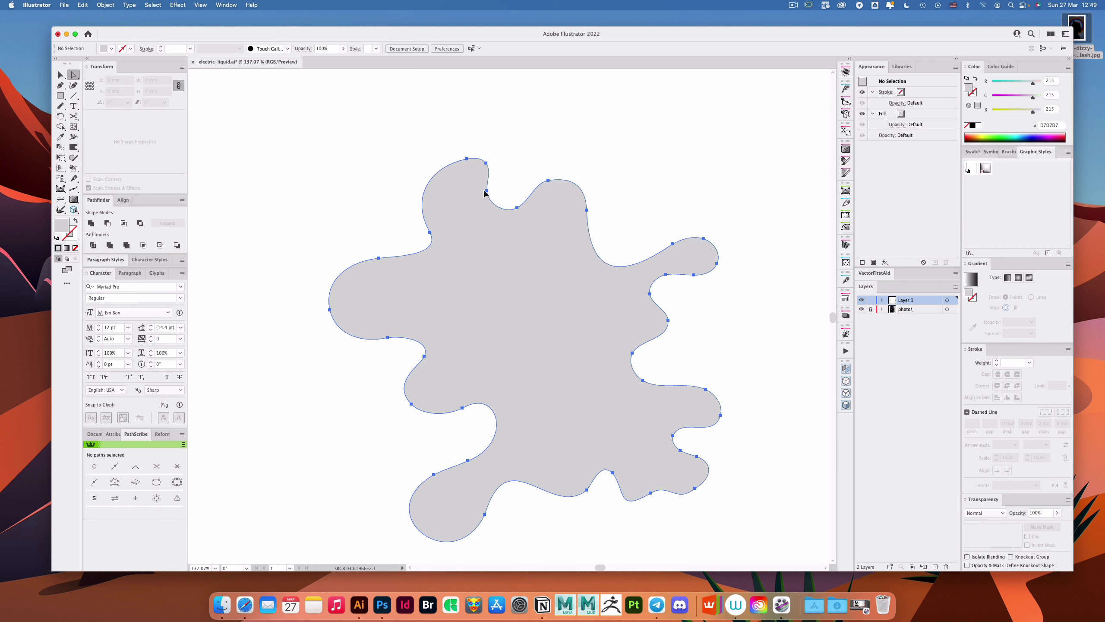
left_click(487, 192)
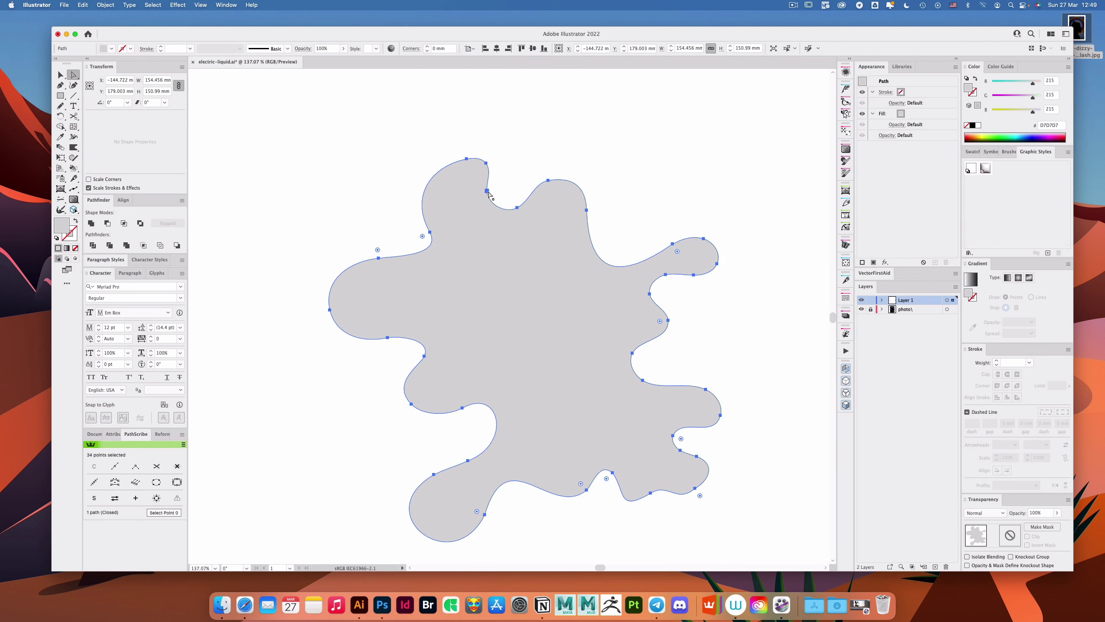
left_click(580, 132)
left_click(487, 163)
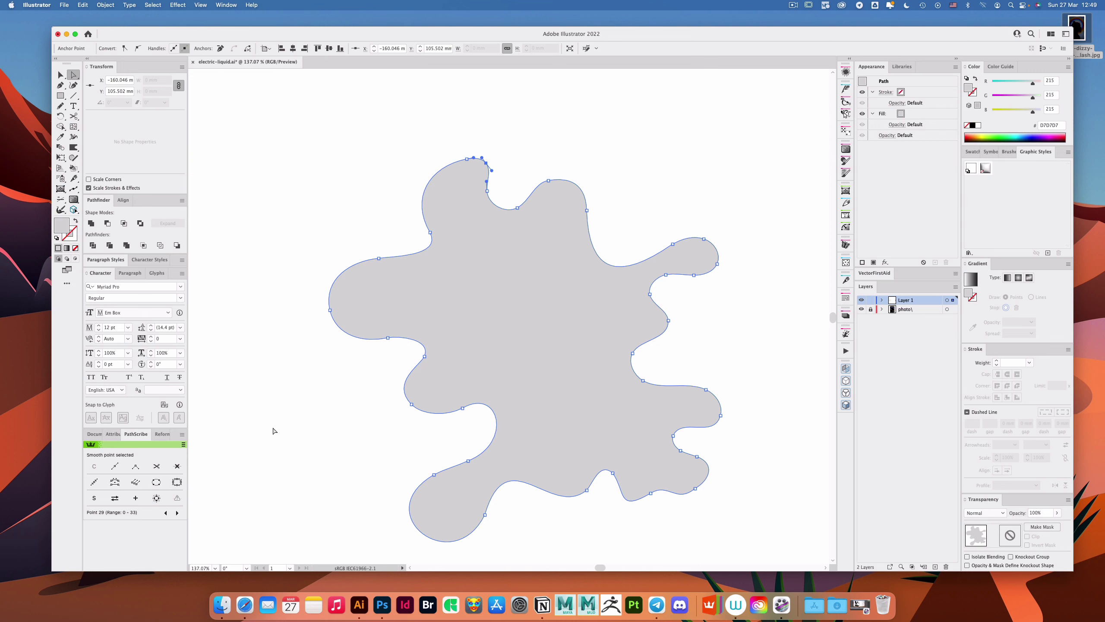
left_click(177, 467)
left_click(227, 455)
Step: Round out the tip of the splash's upper-left lobe by adjusting its anchor handle
left_click_drag(491, 121, 538, 161)
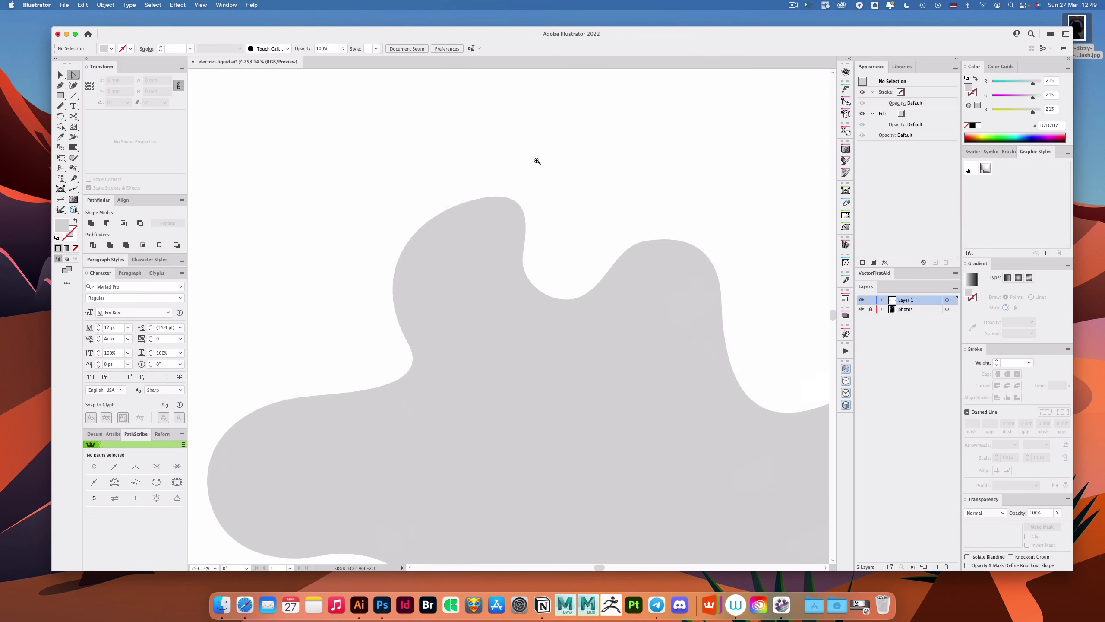
left_click(481, 199)
mouse_move(478, 199)
left_mouse_down()
mouse_move(490, 203)
mouse_move(461, 193)
left_mouse_up()
key("super+z")
left_click(595, 249)
left_click_drag(653, 348, 445, 218)
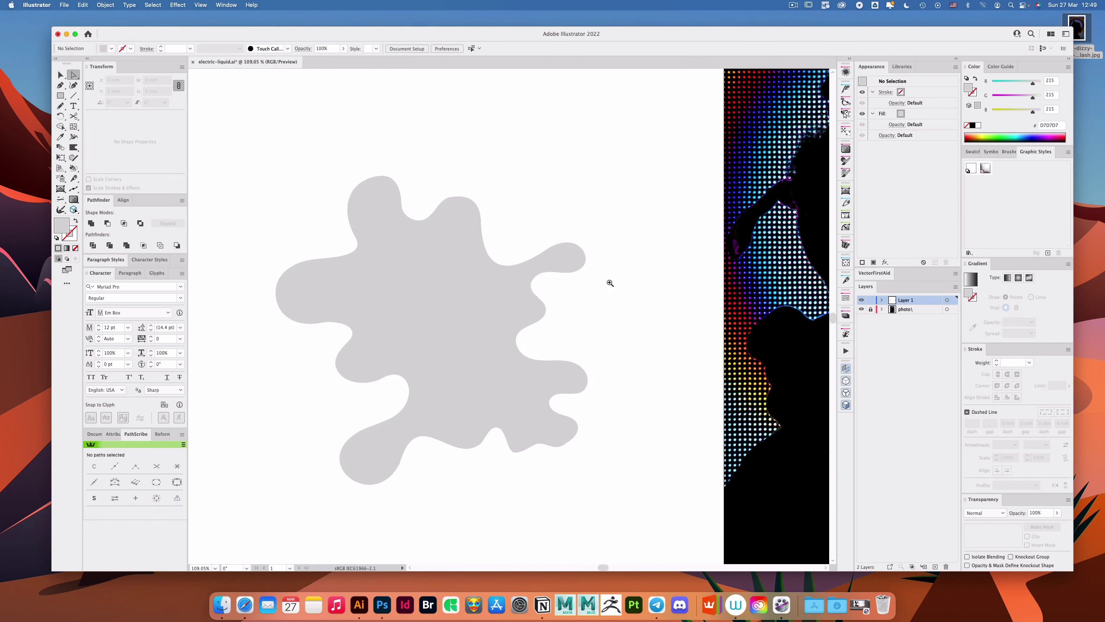
Step: Draw a closed lobed shape about 78 by 84 mm inside the splash with the Pencil tool and fill it with white
left_click_drag(610, 283, 543, 262)
left_click_drag(587, 255, 489, 242)
key("n")
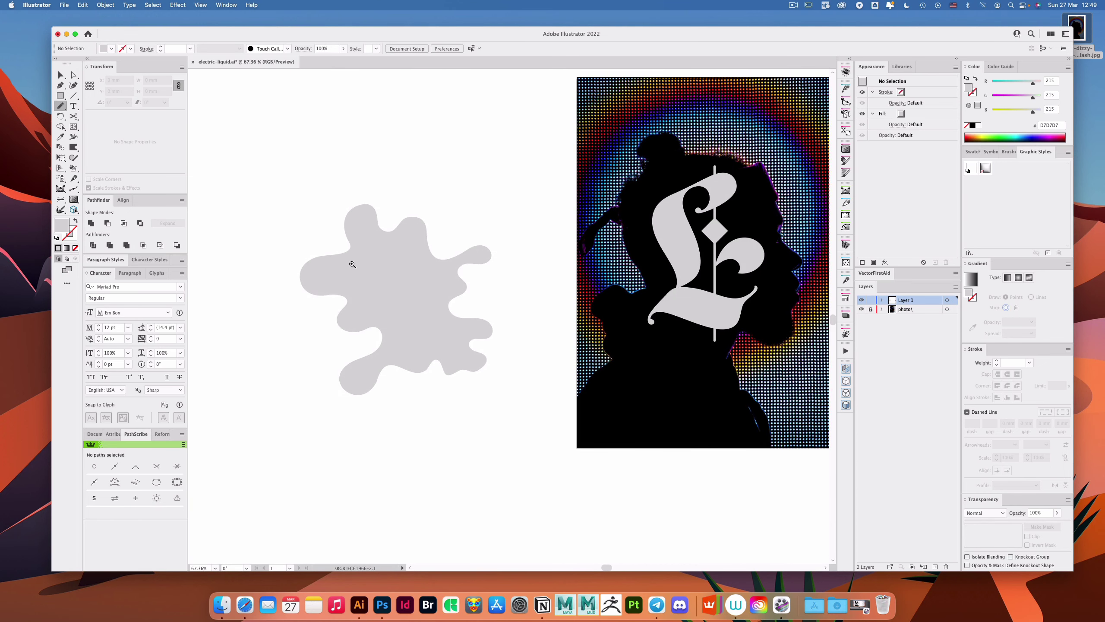
scroll(352, 259, "up", 2)
mouse_move(378, 236)
left_mouse_down()
mouse_move(352, 294)
mouse_move(379, 320)
mouse_move(381, 343)
mouse_move(411, 344)
mouse_move(430, 387)
mouse_move(452, 359)
mouse_move(492, 367)
mouse_move(457, 309)
mouse_move(435, 233)
mouse_move(377, 240)
left_mouse_up()
key("i")
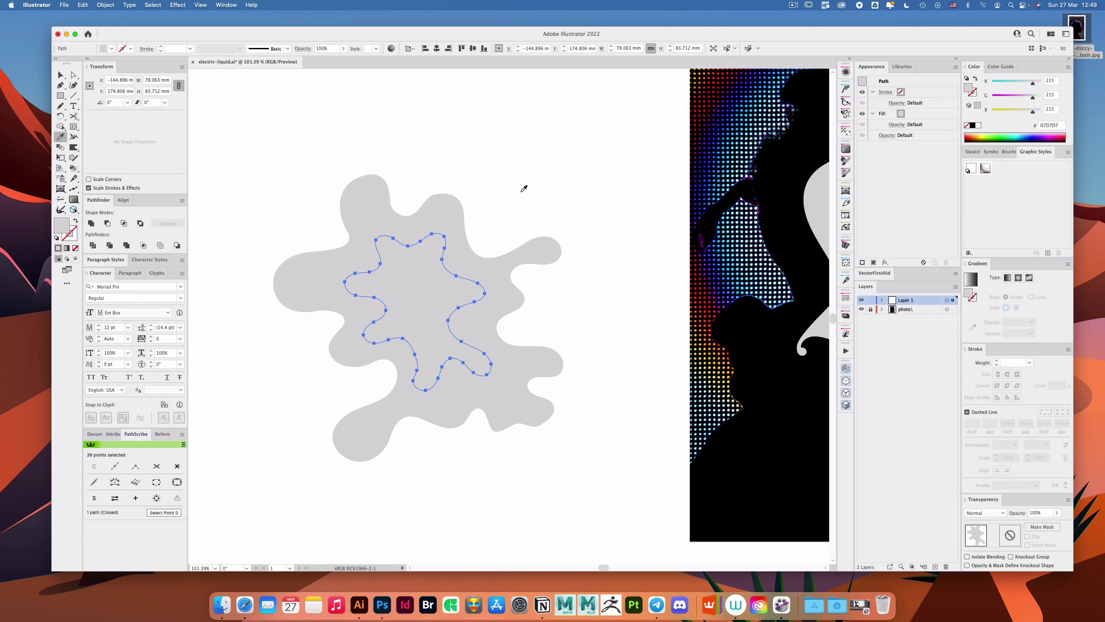
left_click(520, 192)
key("a")
left_click(504, 210)
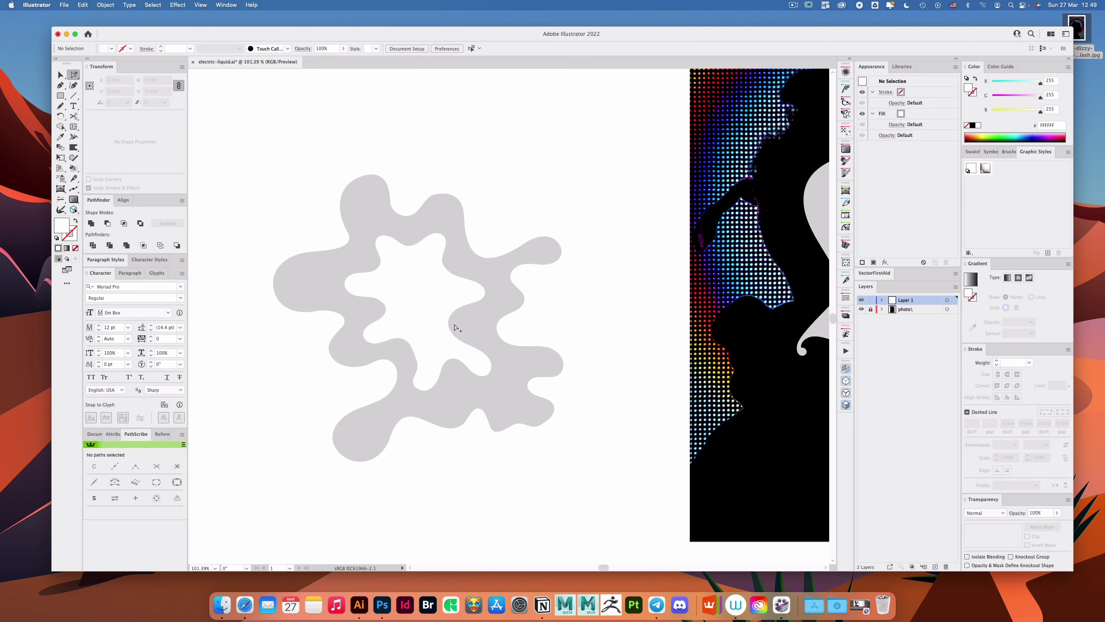
Step: Remove the excess anchor points from the white inner shape with VectorFirstAid
left_click(426, 332)
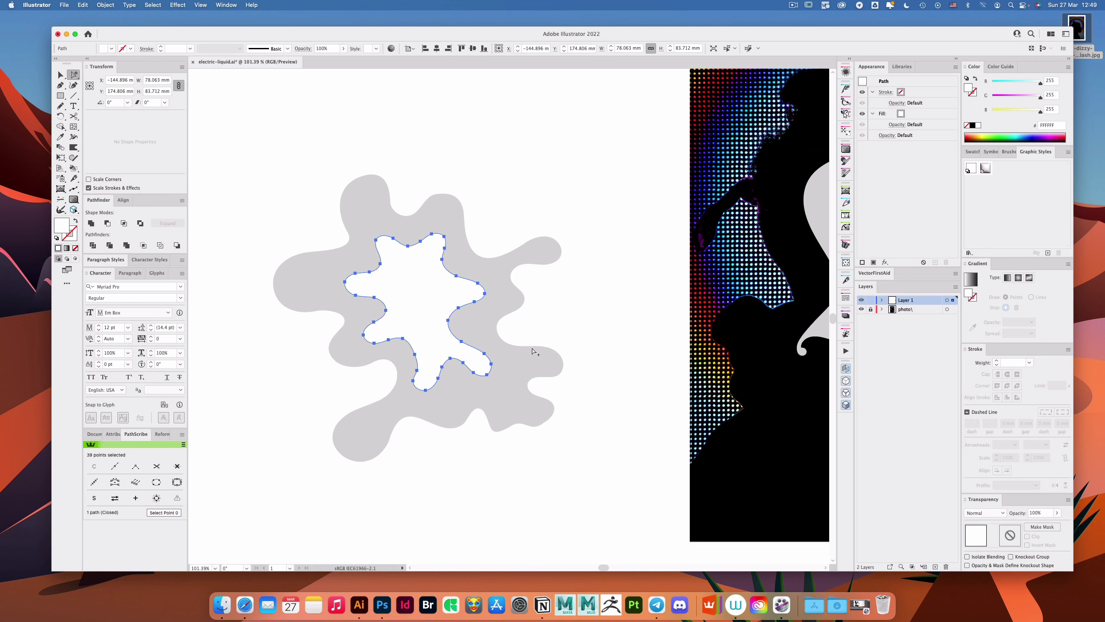
key("n")
left_click(870, 274)
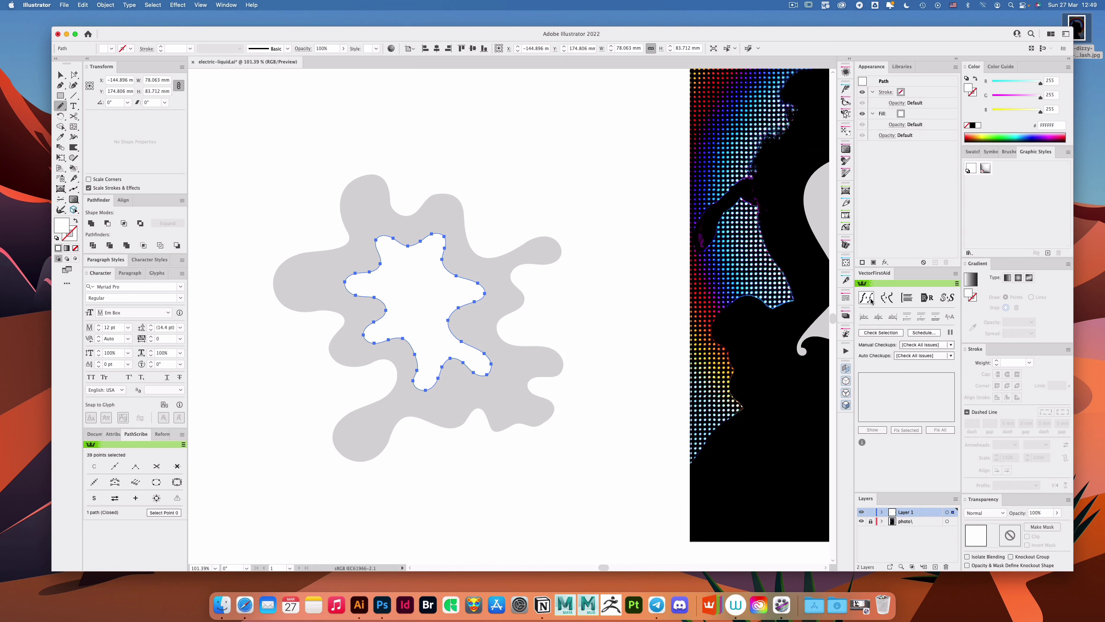
key("a")
left_click(565, 328)
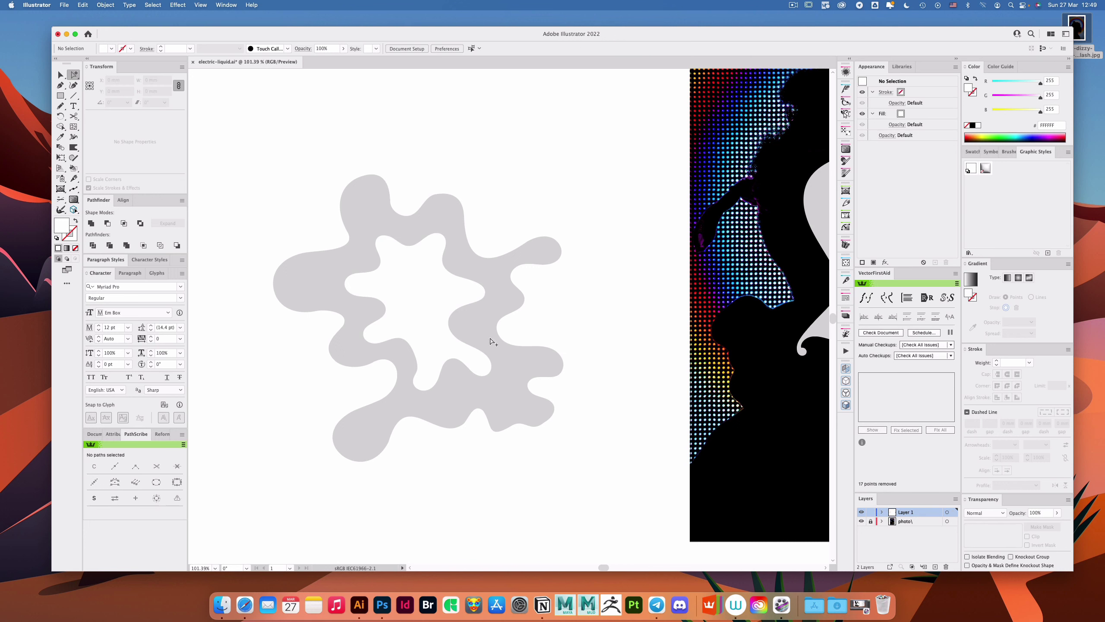
left_click(434, 337)
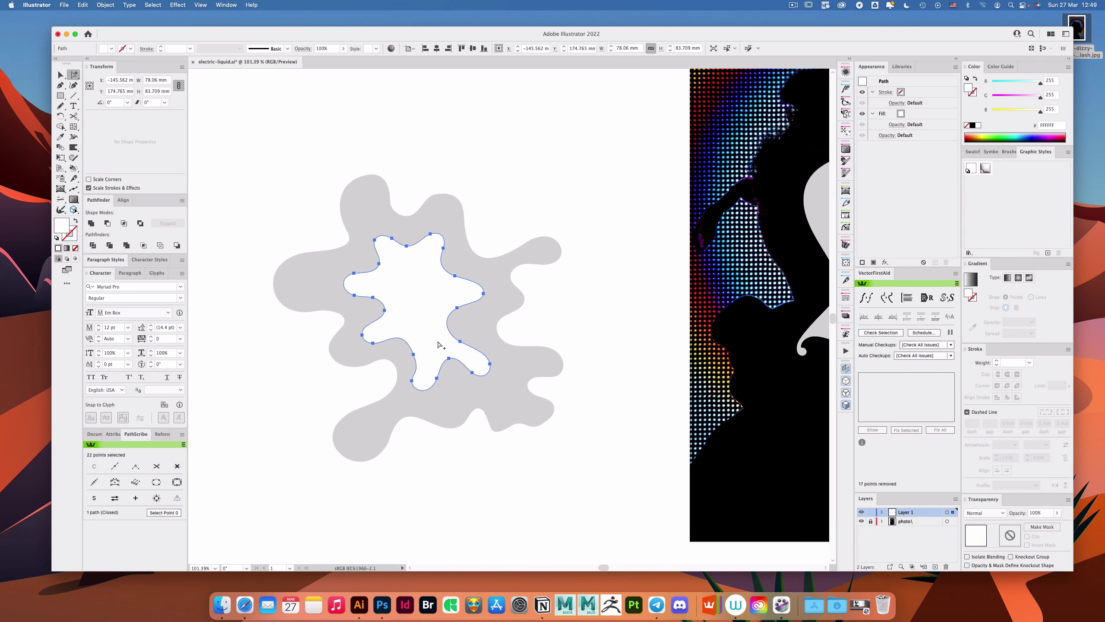
Step: Draw small white ovals in the splash's lower-left, lower-right and left lobes with the Pencil tool, the left one about 24 by 14 mm
key("n")
mouse_move(371, 418)
left_mouse_down()
mouse_move(359, 446)
mouse_move(377, 422)
left_mouse_up()
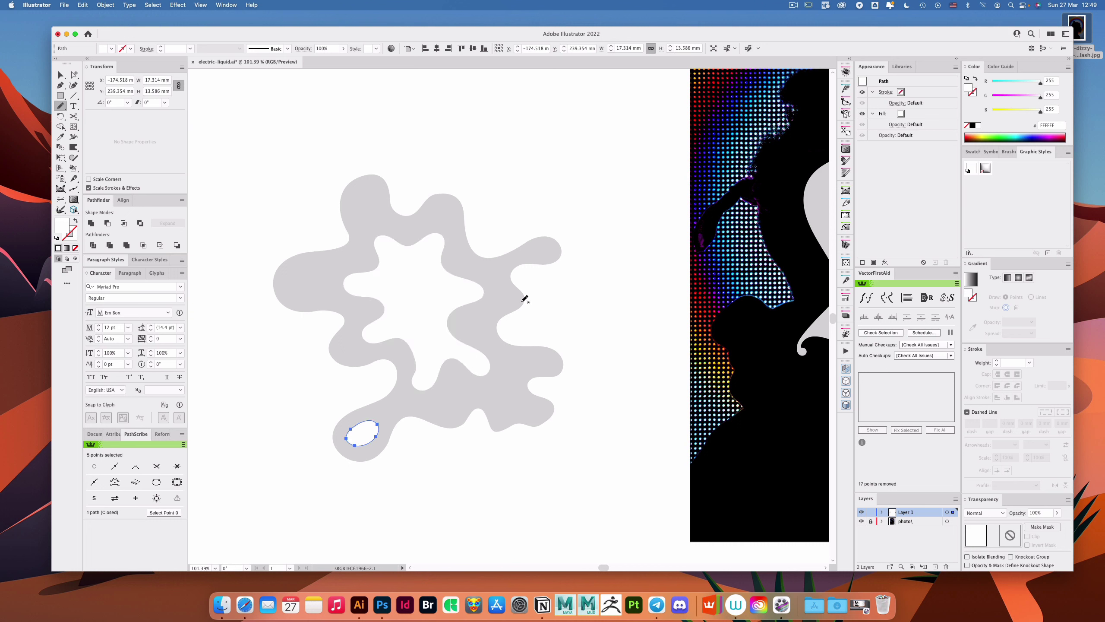
mouse_move(500, 403)
left_mouse_down()
mouse_move(520, 395)
mouse_move(504, 394)
left_mouse_up()
mouse_move(297, 271)
left_mouse_down()
mouse_move(305, 295)
mouse_move(333, 288)
mouse_move(300, 270)
left_mouse_up()
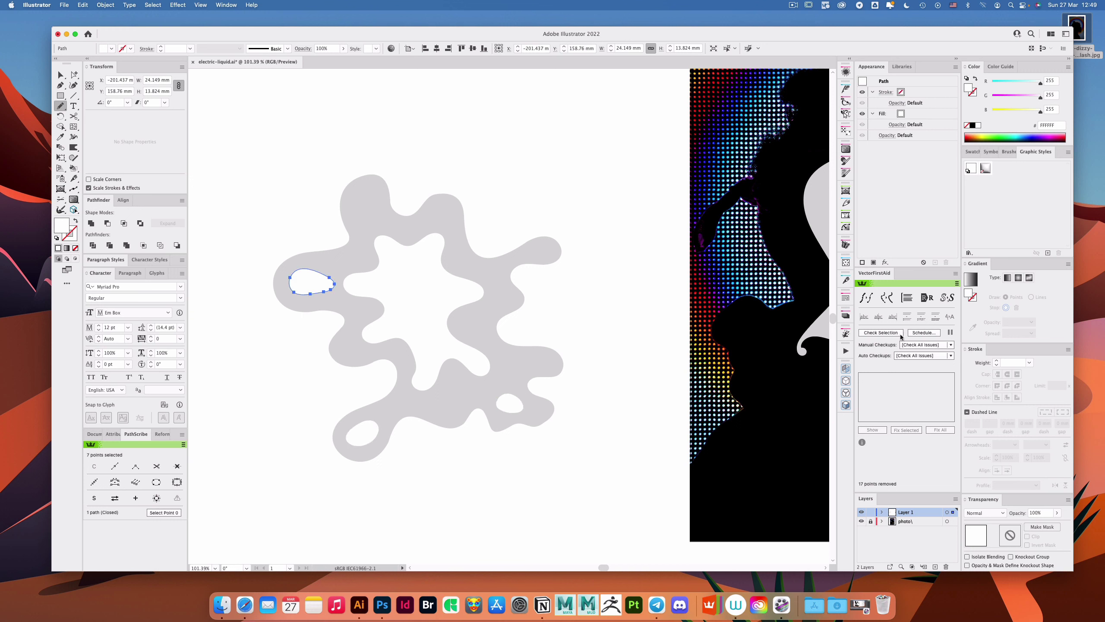
Step: Remove the excess anchor points from the white oval in the left lobe with VectorFirstAid
left_click(866, 298)
key("a")
left_click(503, 193)
Step: Slide the left lobe oval's lower-left anchor along its outline to the upper left and shift the oval slightly right
left_click_drag(269, 257, 452, 273)
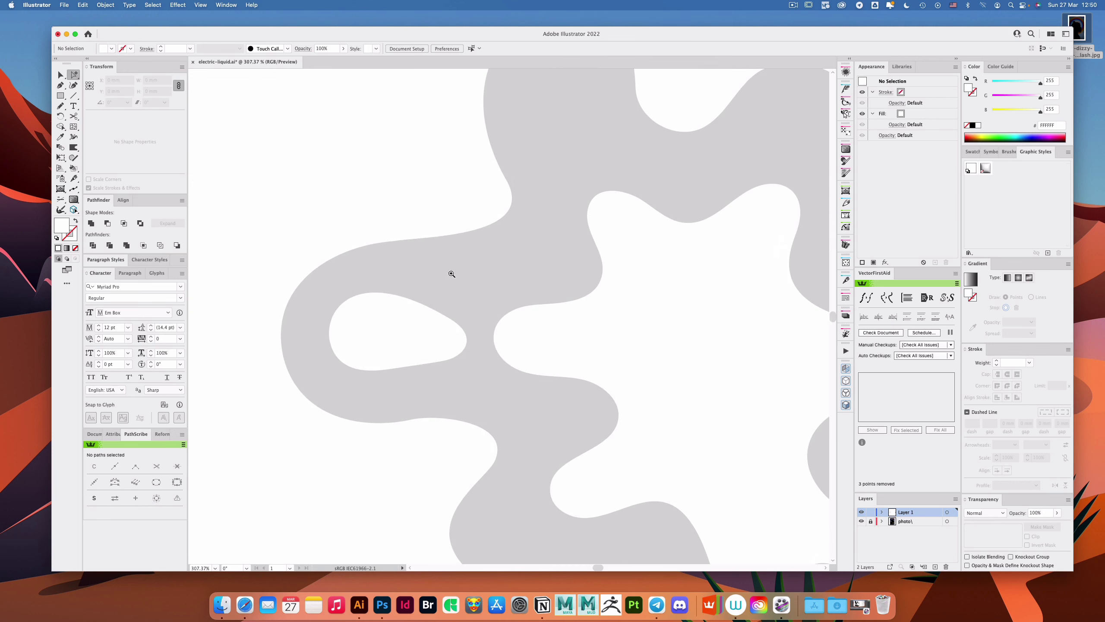
left_click(421, 336)
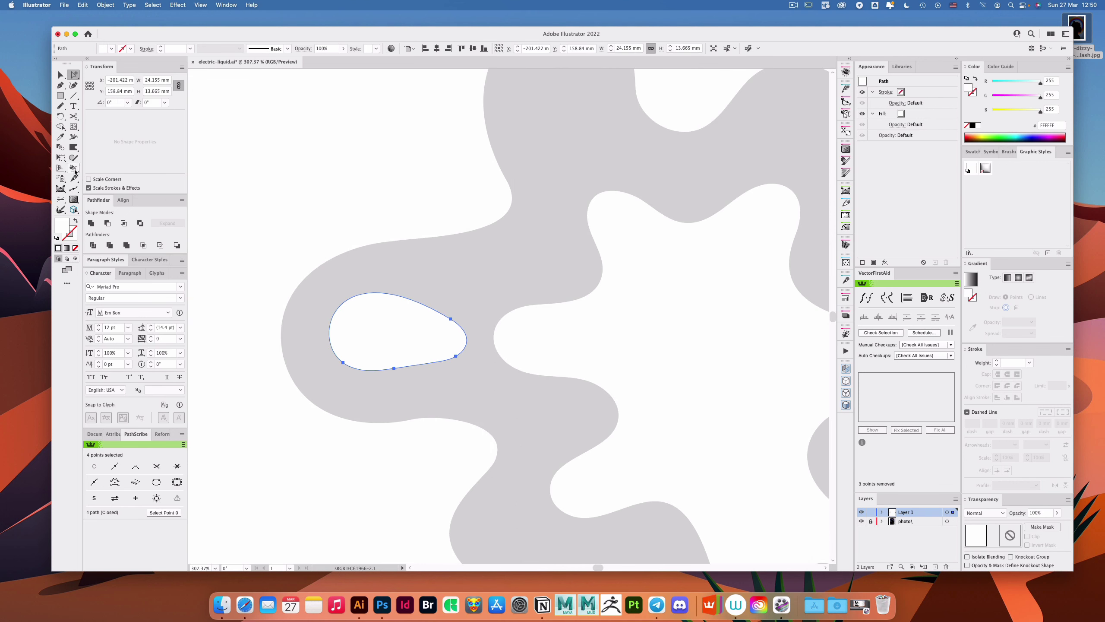
left_click(74, 189)
left_click_drag(343, 362, 346, 313)
key("a")
left_click(349, 366)
left_click(74, 188)
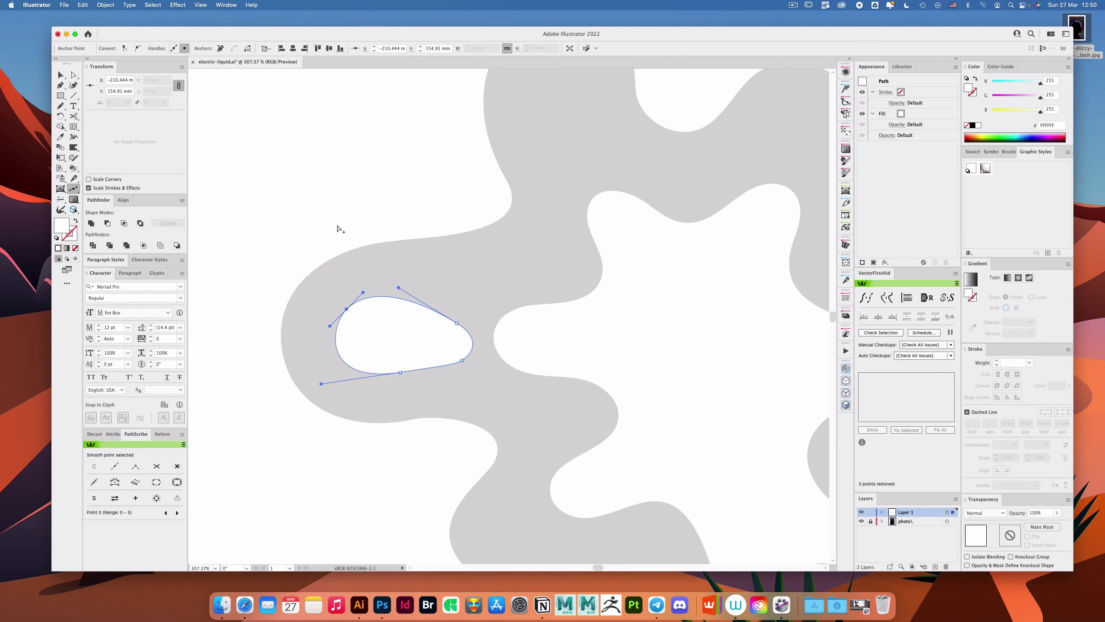
key("v")
key("super+0")
left_click(540, 197)
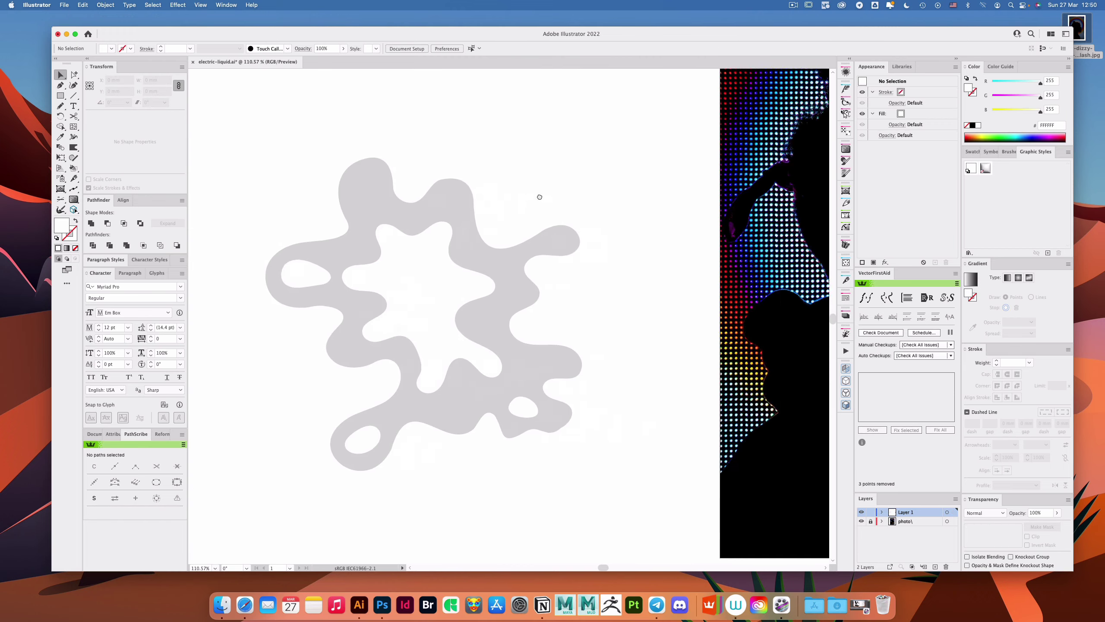
Step: Draw a second closed splash about 178 by 150 mm with the Pencil tool left of the first, using the first splash's light grey fill
left_click_drag(622, 225, 585, 205)
left_click_drag(619, 260, 475, 235)
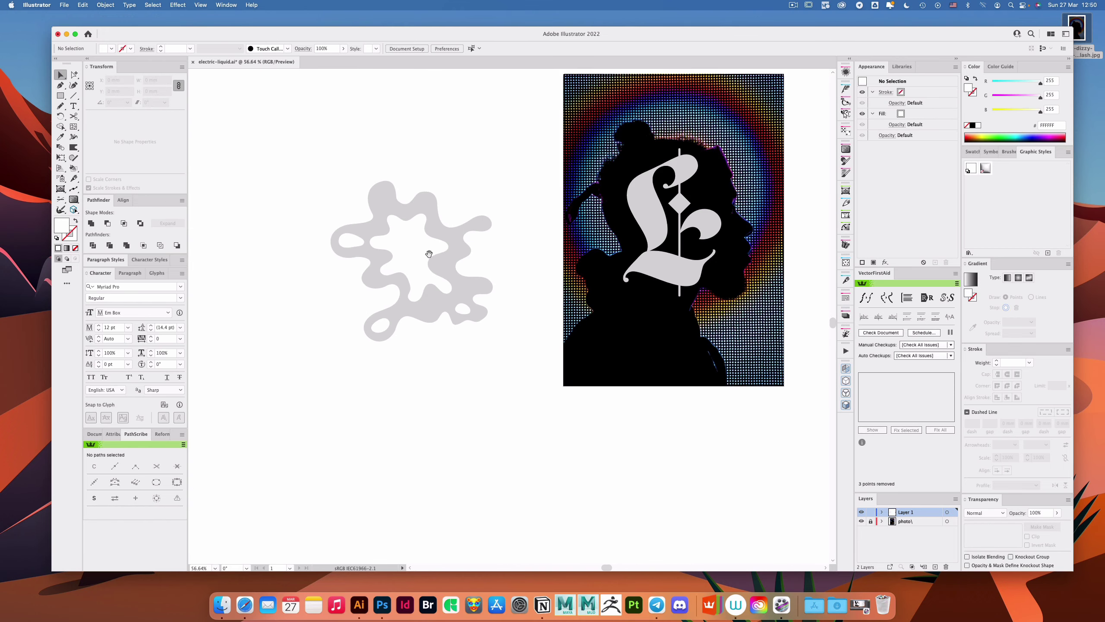
key("n")
scroll(406, 230, "left", 6)
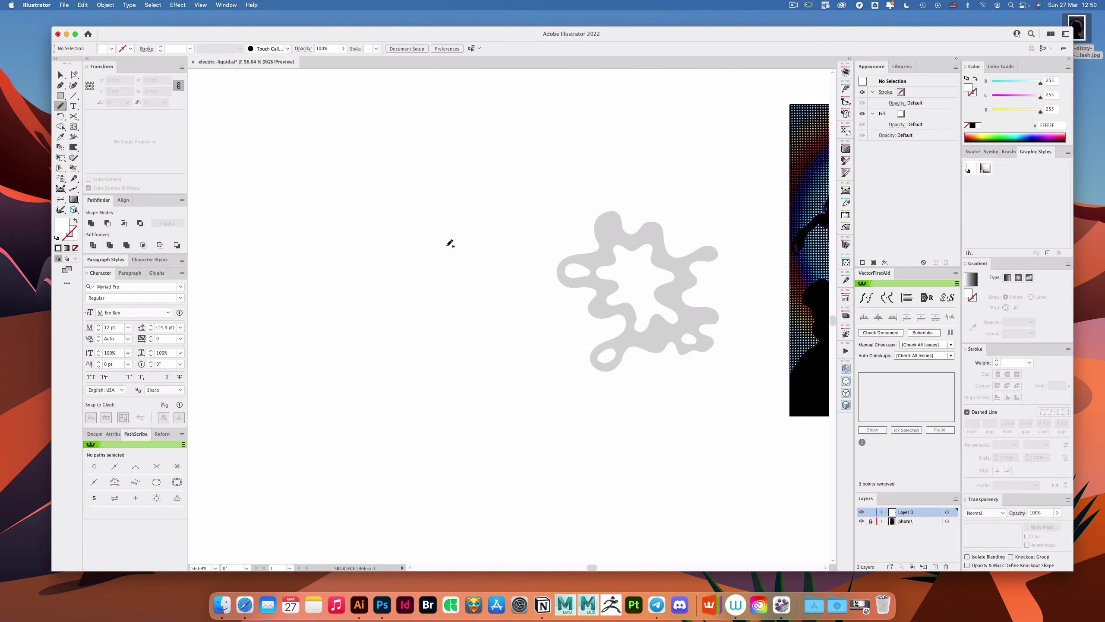
key("a")
left_click(619, 227)
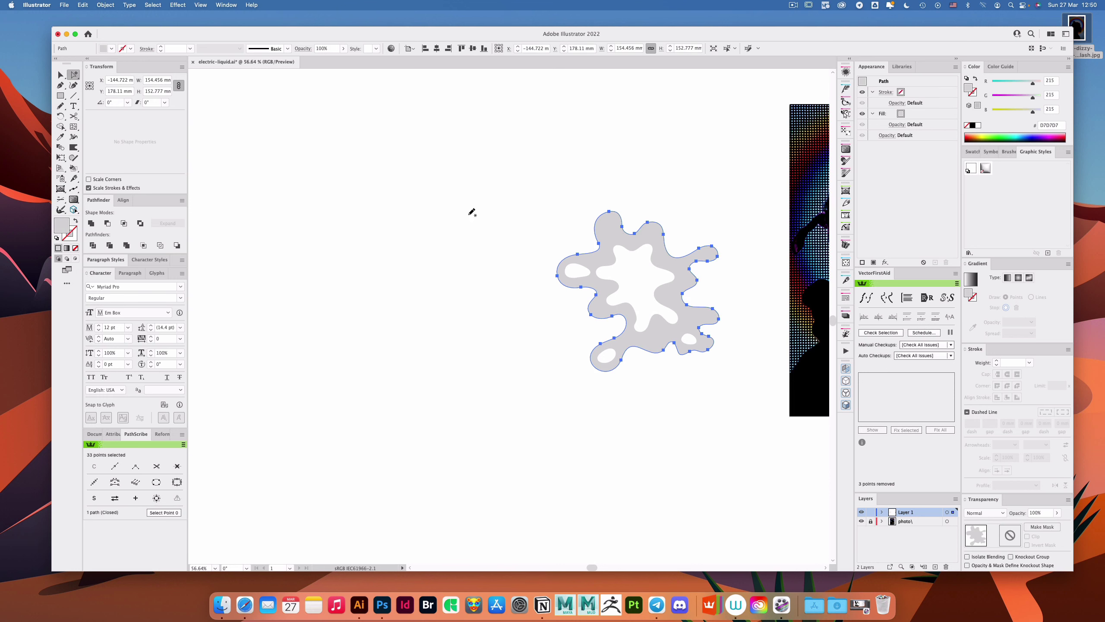
key("n")
mouse_move(430, 229)
left_mouse_down()
mouse_move(448, 258)
mouse_move(501, 254)
mouse_move(489, 281)
mouse_move(533, 322)
mouse_move(508, 337)
mouse_move(534, 357)
mouse_move(494, 362)
mouse_move(464, 350)
mouse_move(446, 364)
mouse_move(401, 353)
mouse_move(355, 283)
mouse_move(406, 220)
mouse_move(426, 223)
mouse_move(424, 246)
mouse_move(524, 314)
left_mouse_up()
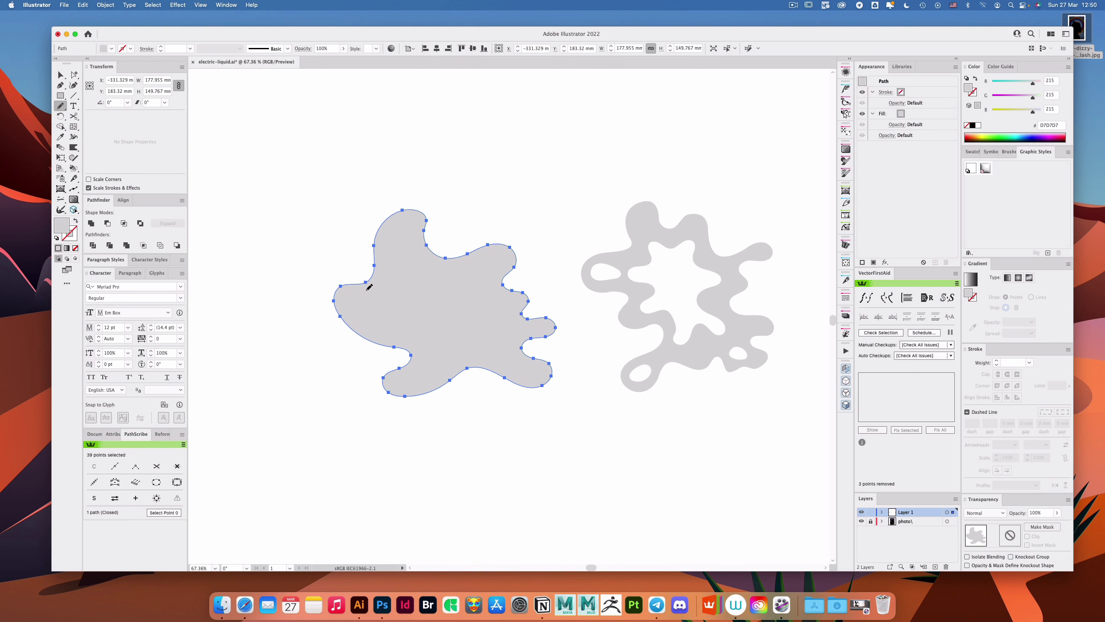
Step: Redraw the left, top and lower-left lobes of the second splash with the Pencil tool, making it about 187 by 170 mm
mouse_move(351, 286)
left_mouse_down()
mouse_move(352, 339)
mouse_move(390, 334)
mouse_move(404, 363)
left_mouse_up()
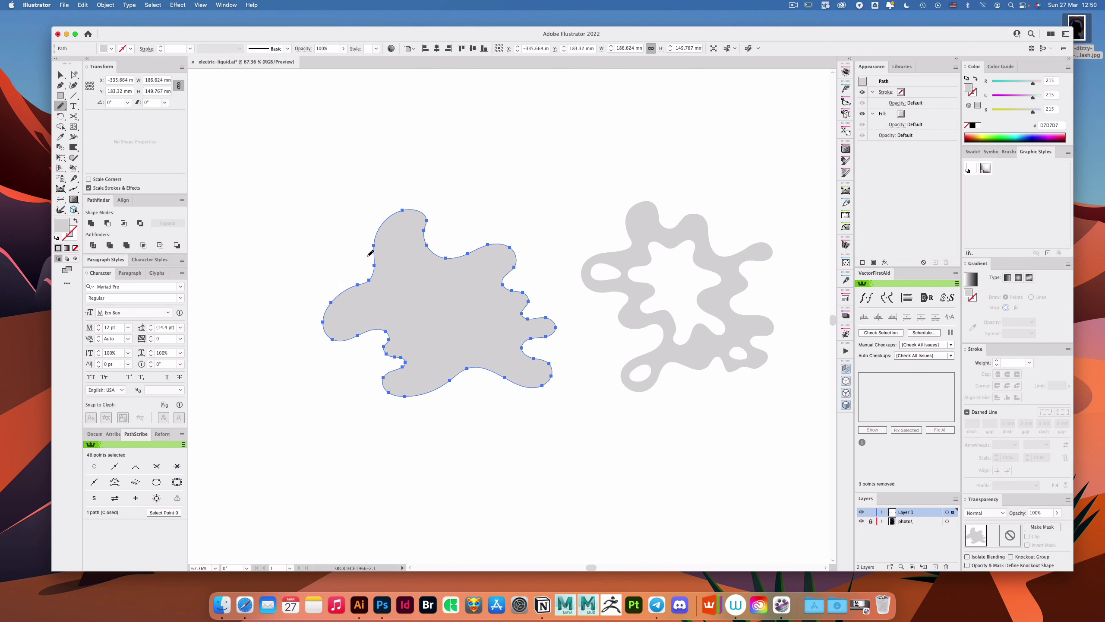
mouse_move(369, 256)
left_mouse_down()
mouse_move(393, 215)
mouse_move(427, 241)
left_mouse_up()
key("super+z")
mouse_move(374, 265)
left_mouse_down()
mouse_move(422, 204)
mouse_move(432, 235)
mouse_move(453, 252)
mouse_move(479, 250)
mouse_move(369, 240)
mouse_move(396, 194)
mouse_move(449, 243)
left_mouse_up()
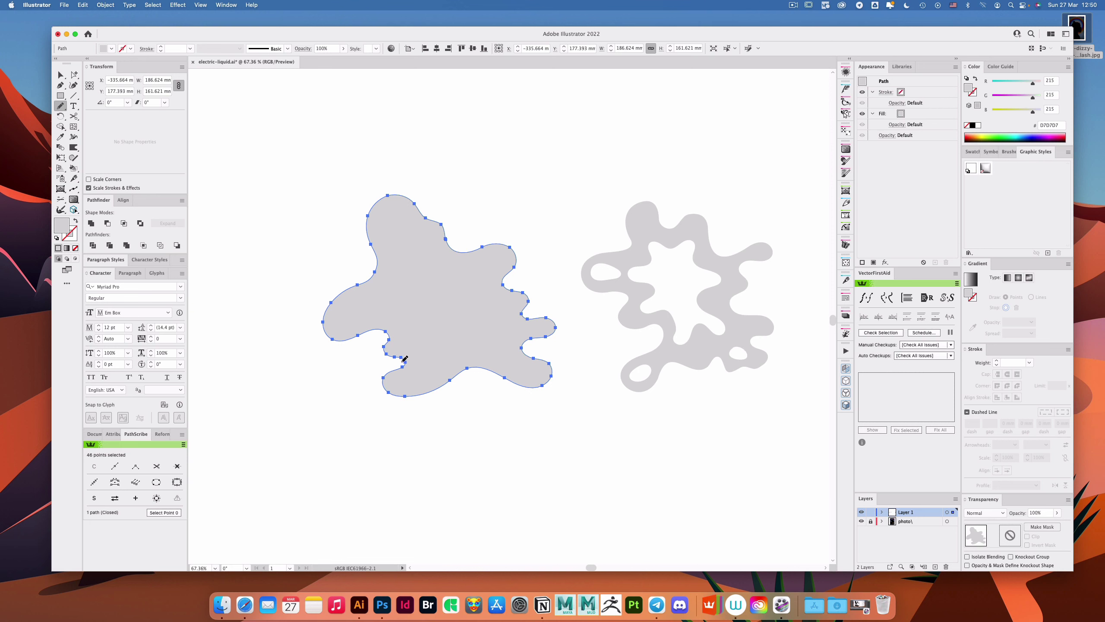
mouse_move(407, 361)
left_mouse_down()
mouse_move(438, 404)
mouse_move(452, 381)
mouse_move(500, 371)
left_mouse_up()
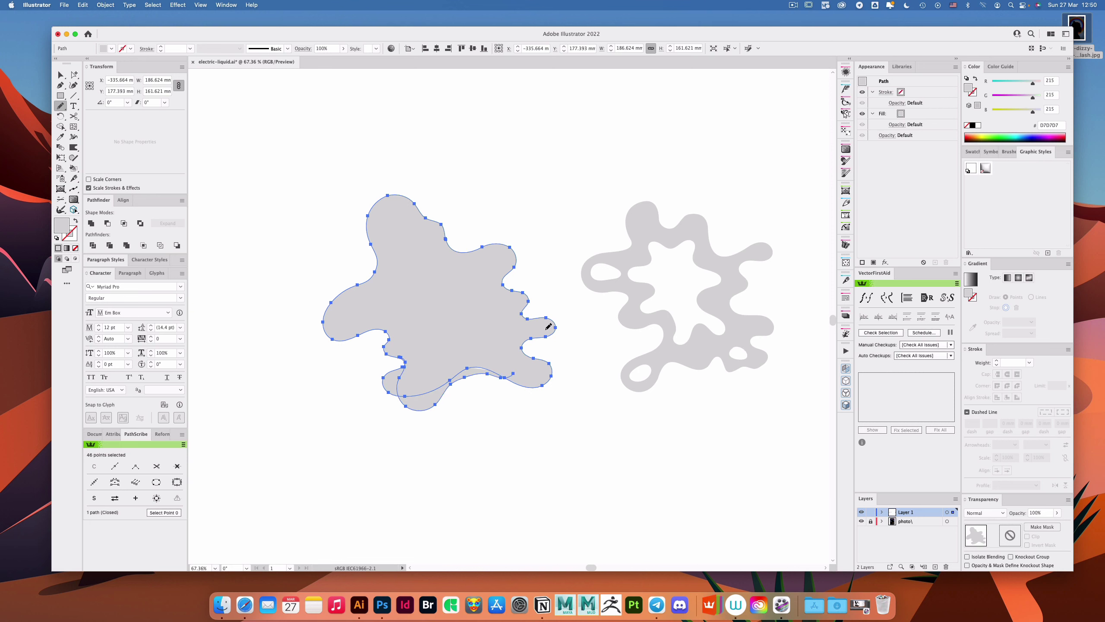
mouse_move(410, 364)
left_mouse_down()
mouse_move(424, 403)
mouse_move(466, 370)
left_mouse_up()
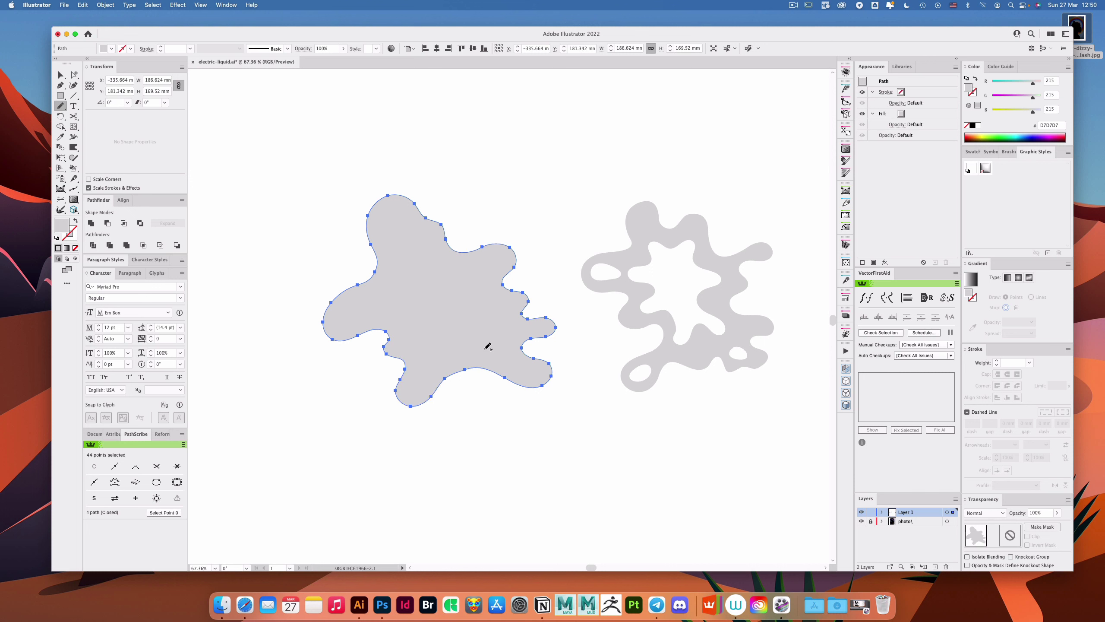
left_click(540, 234, "super")
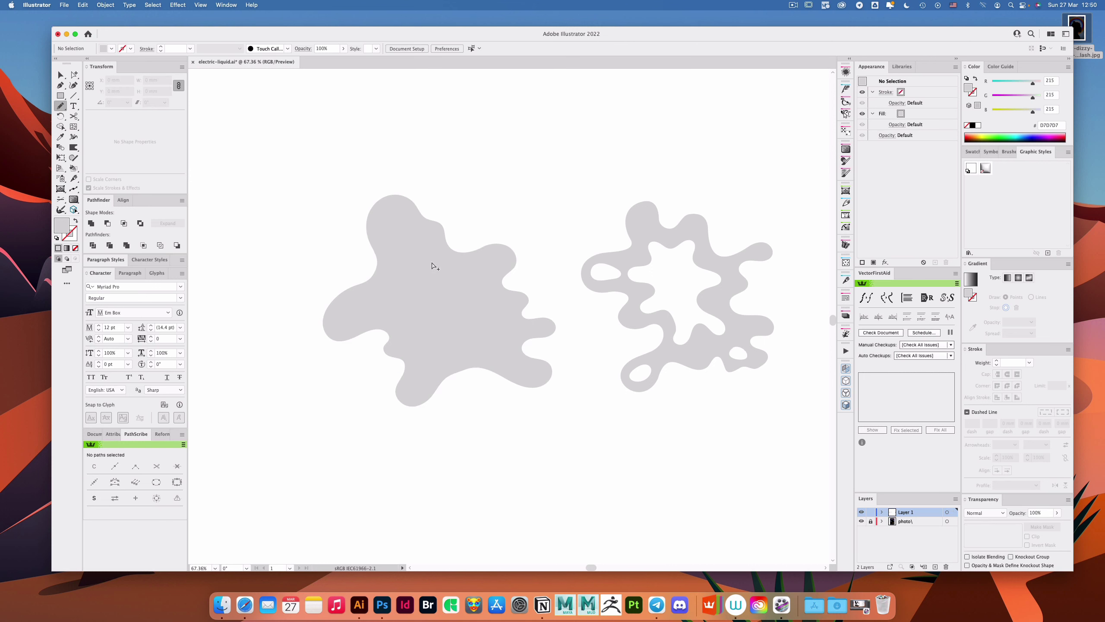
Step: Draw a large white freeform cut-out in the second splash's centre and a smaller one in its left lobe with the Pencil tool
left_click(648, 276, "super")
mouse_move(431, 260)
left_mouse_down()
mouse_move(427, 355)
mouse_move(511, 322)
mouse_move(457, 256)
mouse_move(362, 289)
mouse_move(354, 320)
mouse_move(370, 319)
left_mouse_up()
left_click(514, 205, "super")
Step: Redraw the left lobe of the second splash's outline with the Pencil tool and remove its excess anchor points with VectorFirstAid
left_click(377, 261, "super")
mouse_move(377, 262)
left_mouse_down()
mouse_move(329, 294)
mouse_move(339, 325)
left_mouse_up()
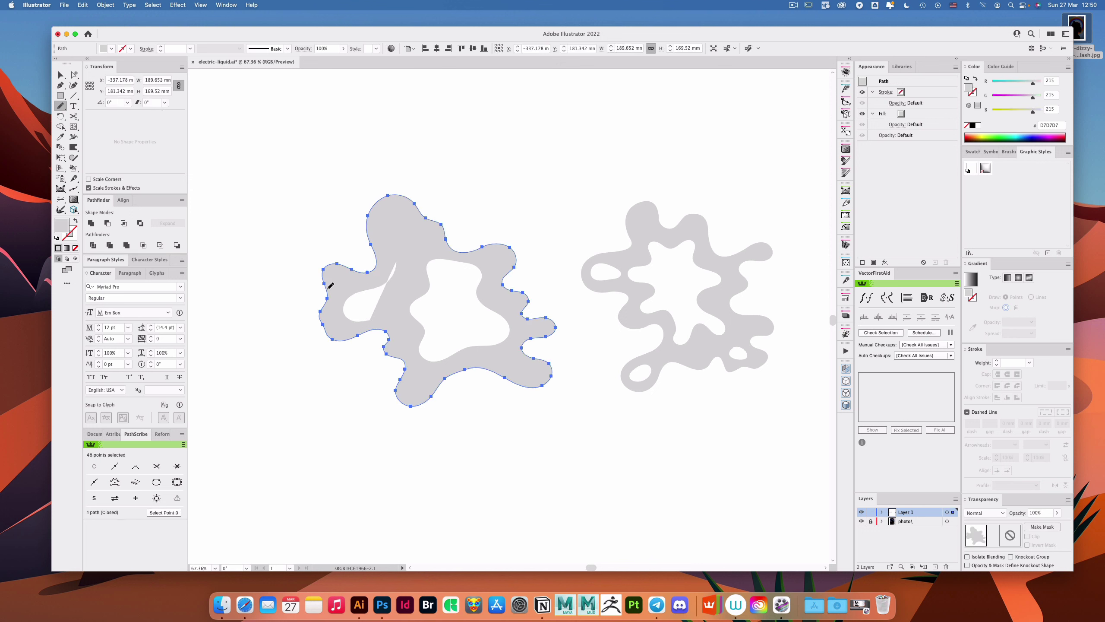
left_click(866, 298)
left_click_drag(329, 300, 340, 335)
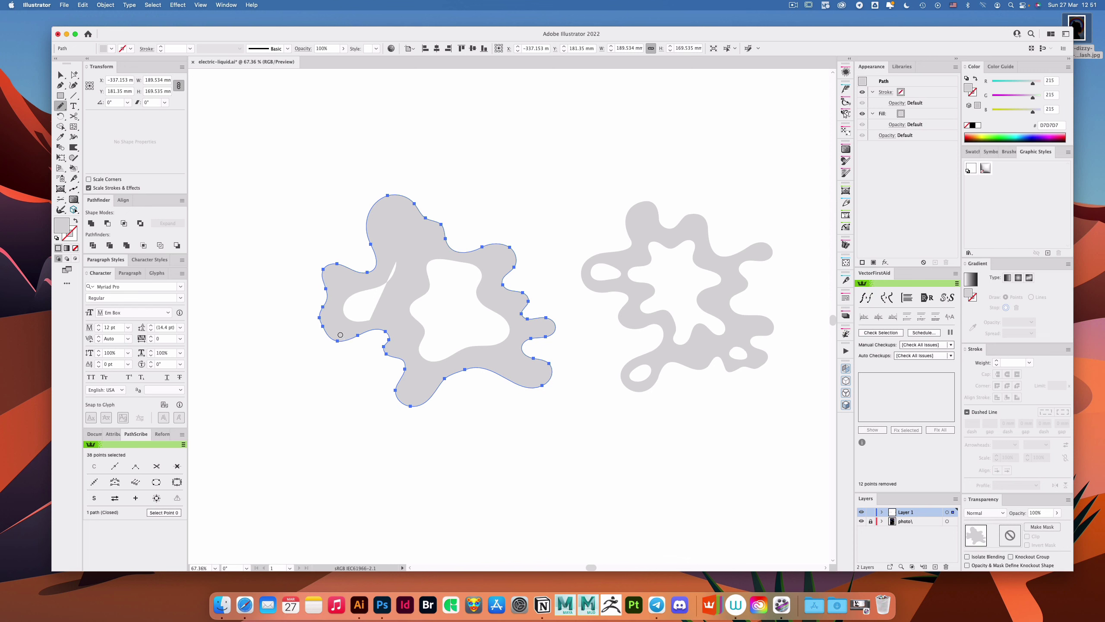
Step: Replace the tailed white cut-out in the second splash's left lobe with a white oval about 36 by 32 mm
left_click(330, 224, "super")
left_click(389, 278, "super")
key("Delete")
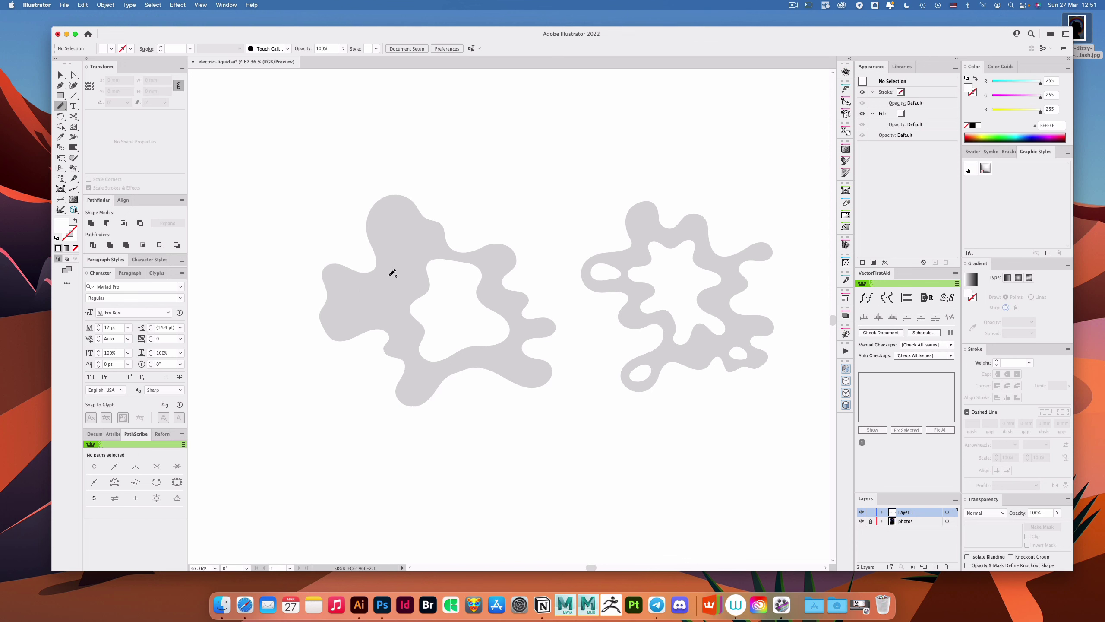
mouse_move(383, 279)
left_mouse_down()
mouse_move(350, 302)
mouse_move(362, 316)
mouse_move(397, 277)
left_mouse_up()
key("super+shift+a")
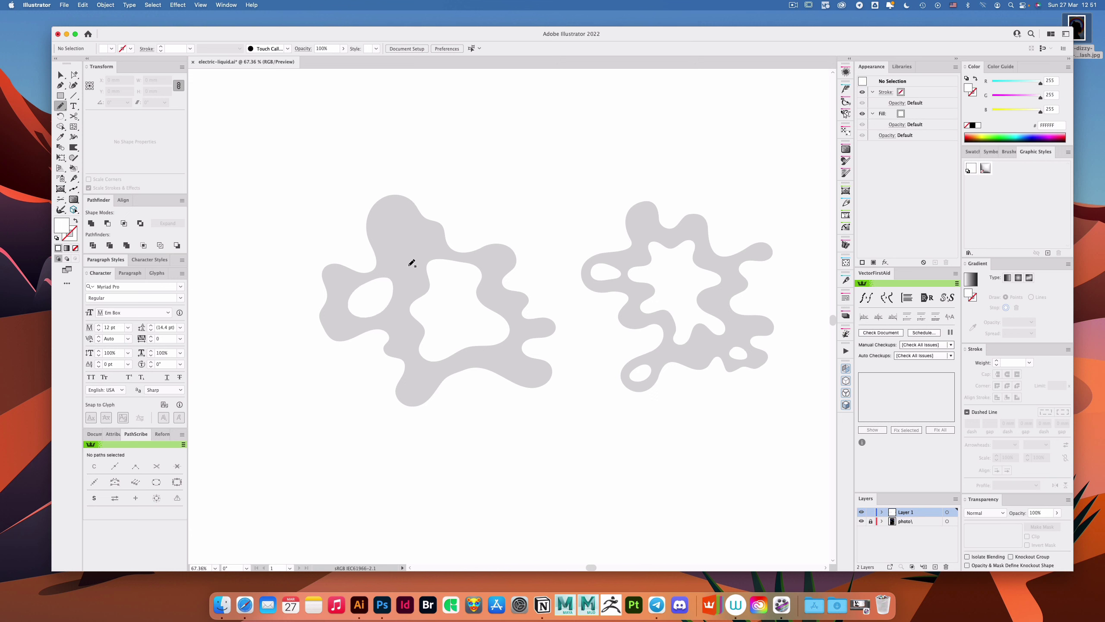
key("a")
left_click(391, 297)
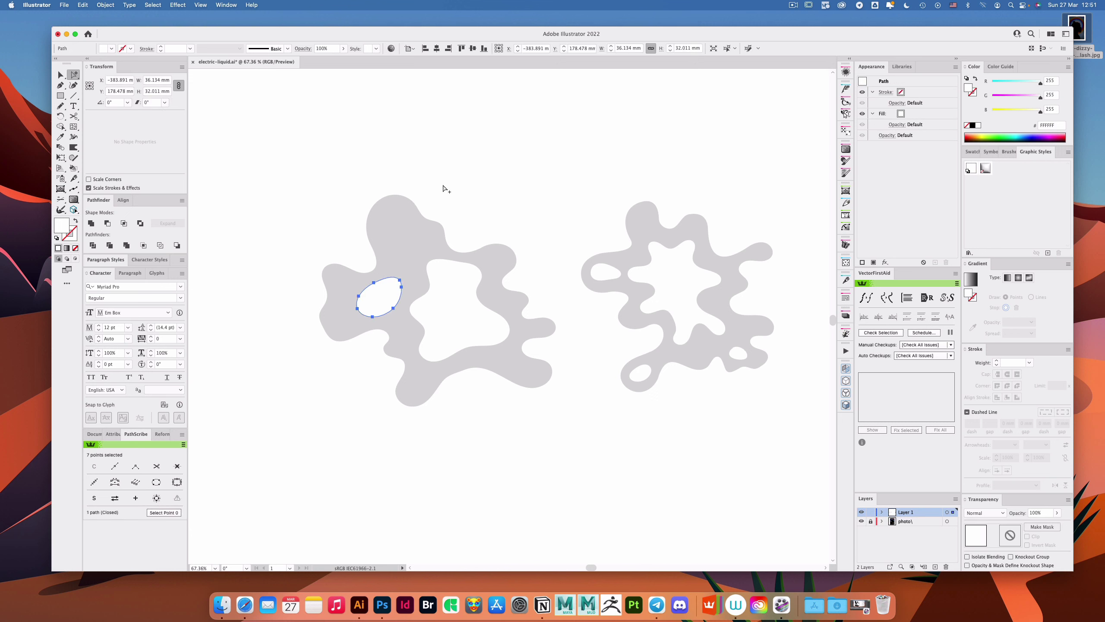
Step: Draw a small round white cut-out in the second splash's upper lobe with the Pencil tool
key("n")
mouse_move(398, 210)
left_mouse_down()
mouse_move(409, 217)
mouse_move(400, 209)
left_mouse_up()
key("super+shift+a")
Step: Cut the white shapes out of both grey splashes, turning each splash into one compound path
key("v")
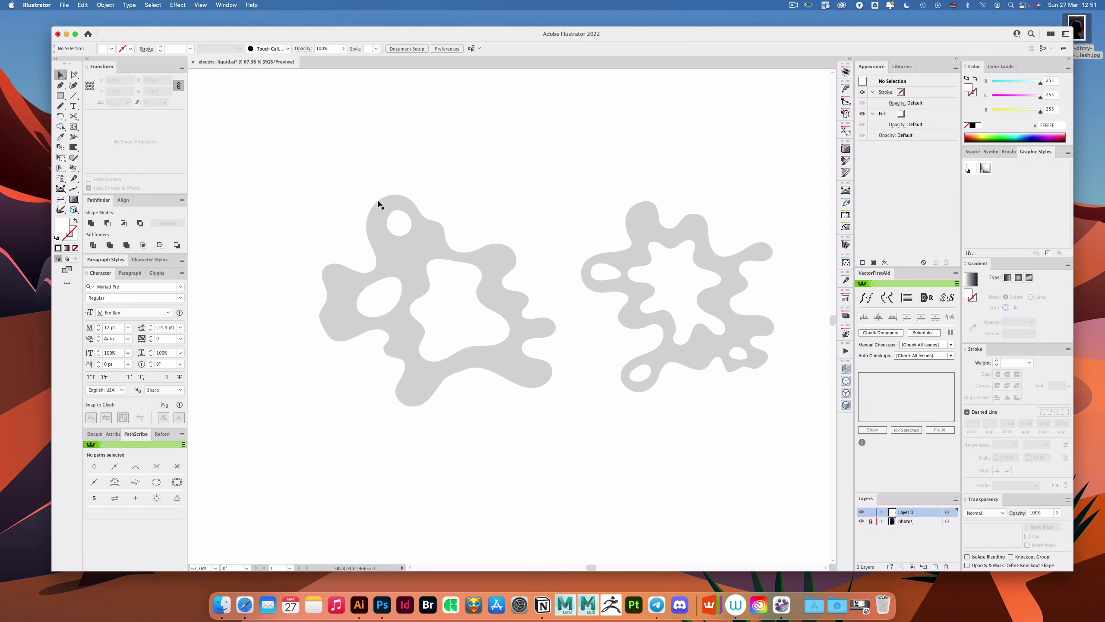
left_click(502, 377)
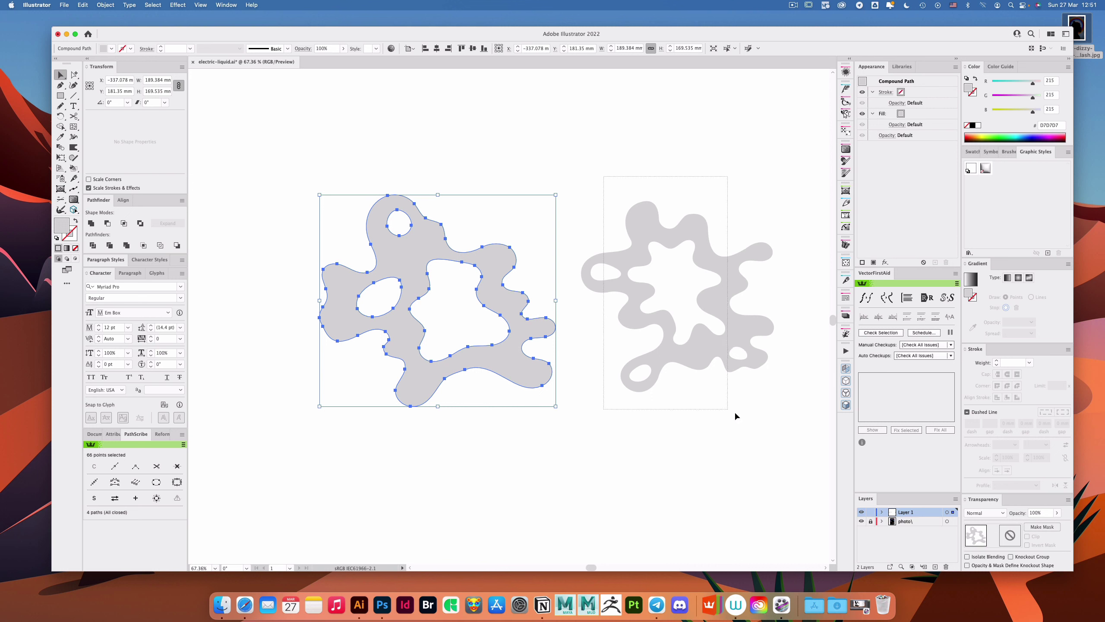
left_click(734, 348)
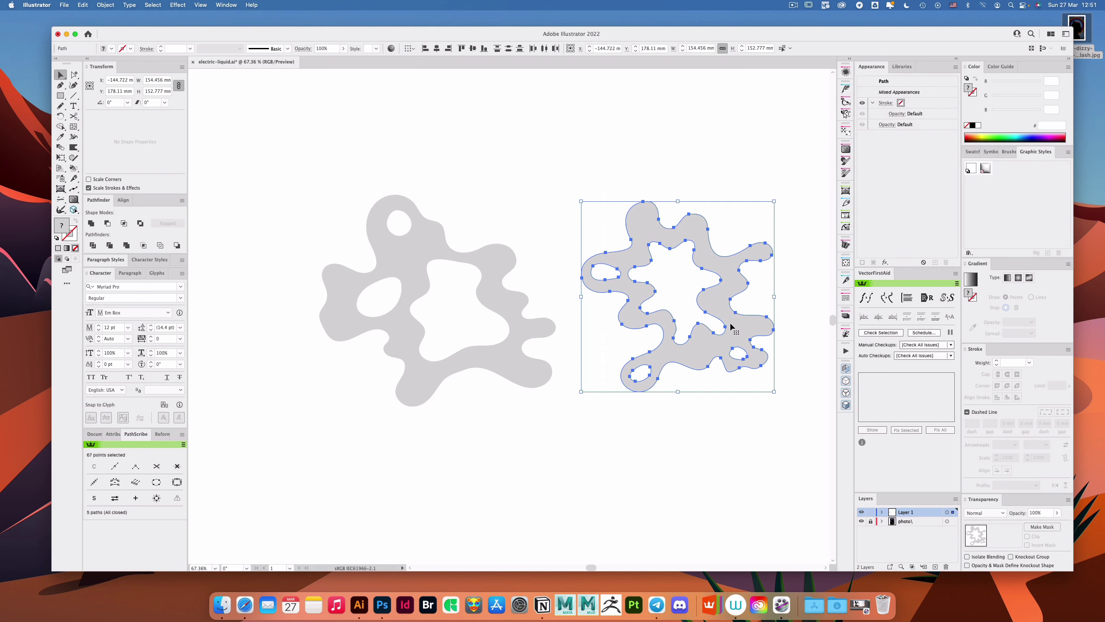
left_click(627, 194)
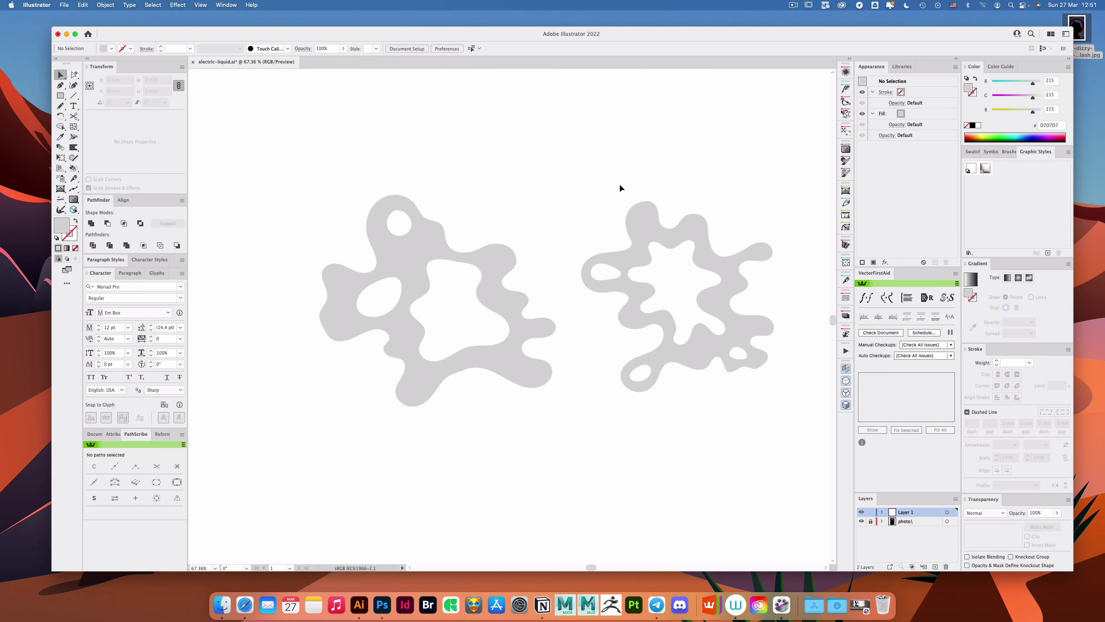
Step: Fill the first splash, the one nearer the poster, with a linear gradient
scroll(650, 243, "down", 3)
left_click_drag(648, 231, 440, 229)
left_click_drag(539, 214, 536, 226)
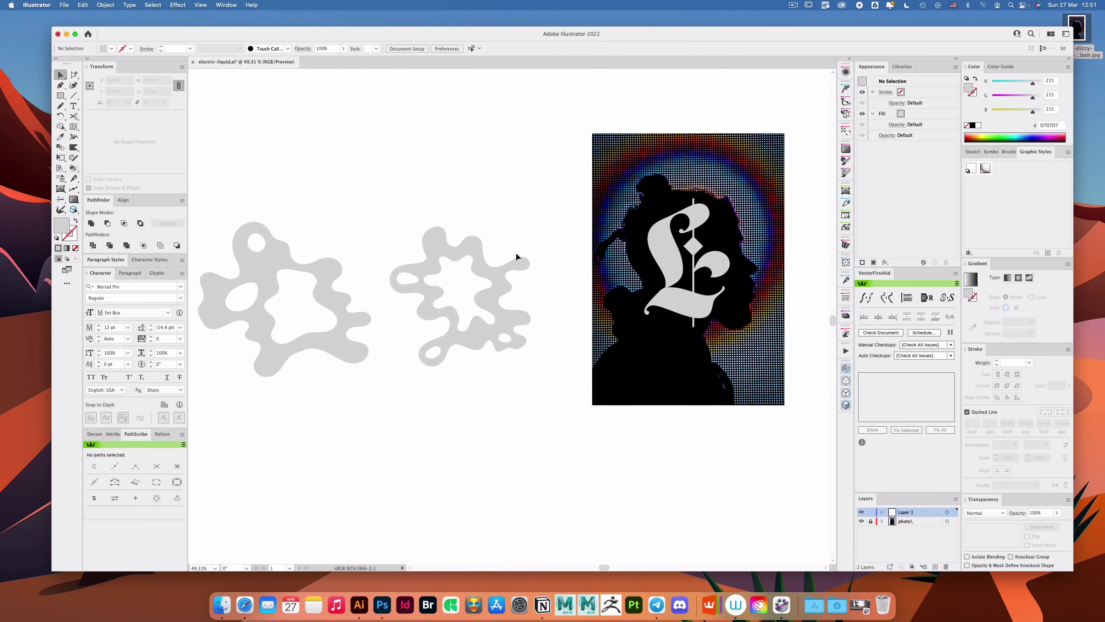
left_click(505, 285)
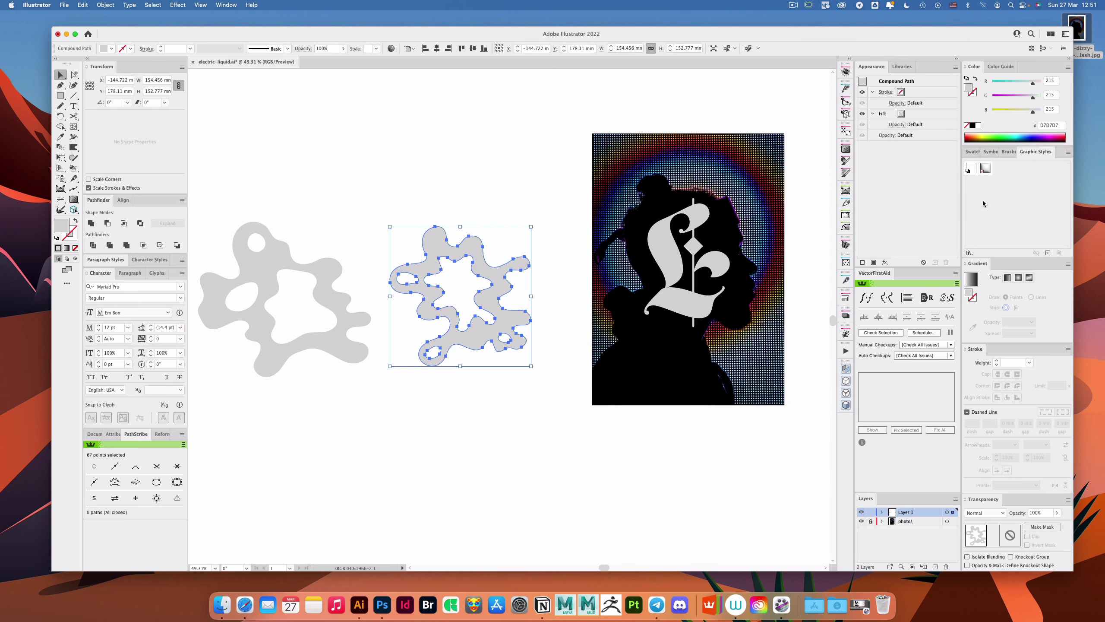
left_click(1008, 278)
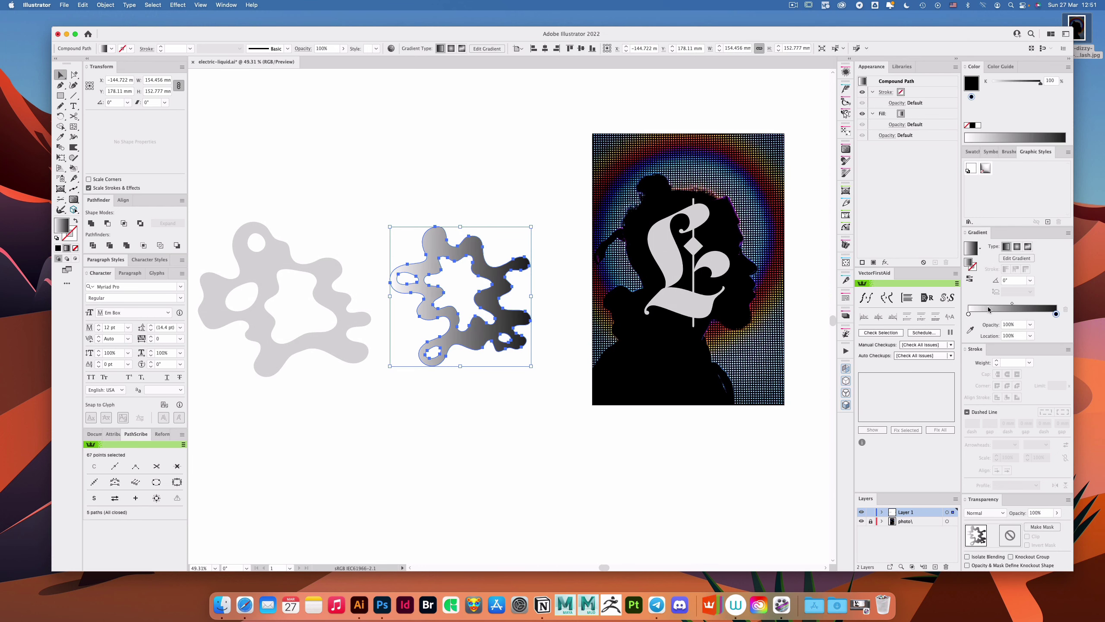
Step: Switch the gradient's end stop to HSB and set it to violet with hue 272, saturation 100 and brightness 100
left_click(1068, 66)
left_click(1062, 72)
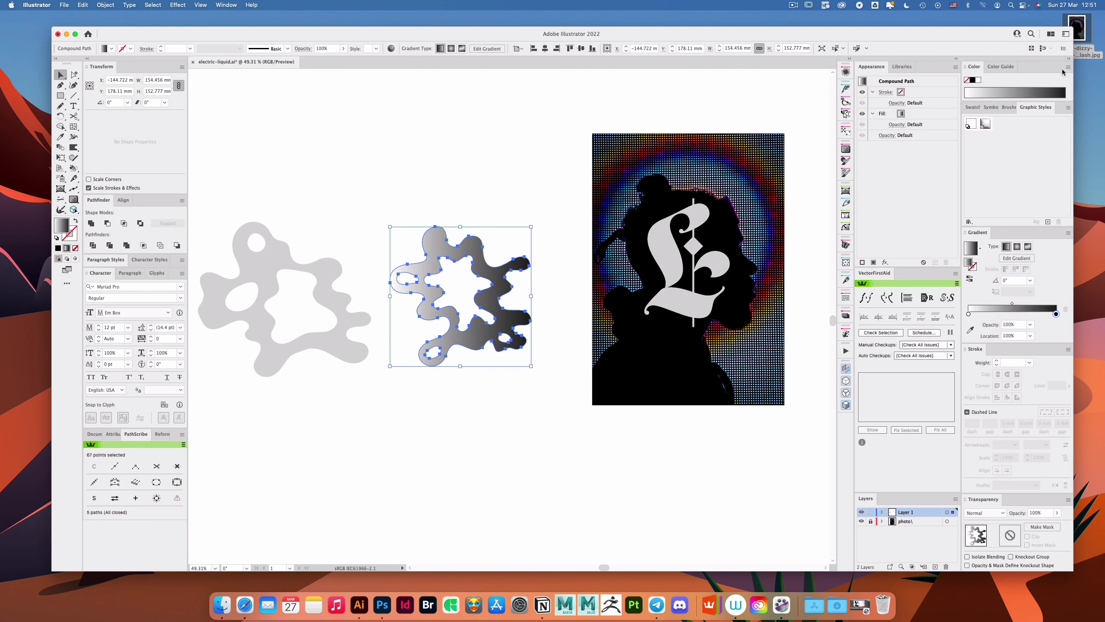
left_click(1069, 67)
left_click(1045, 69)
left_click(1068, 67)
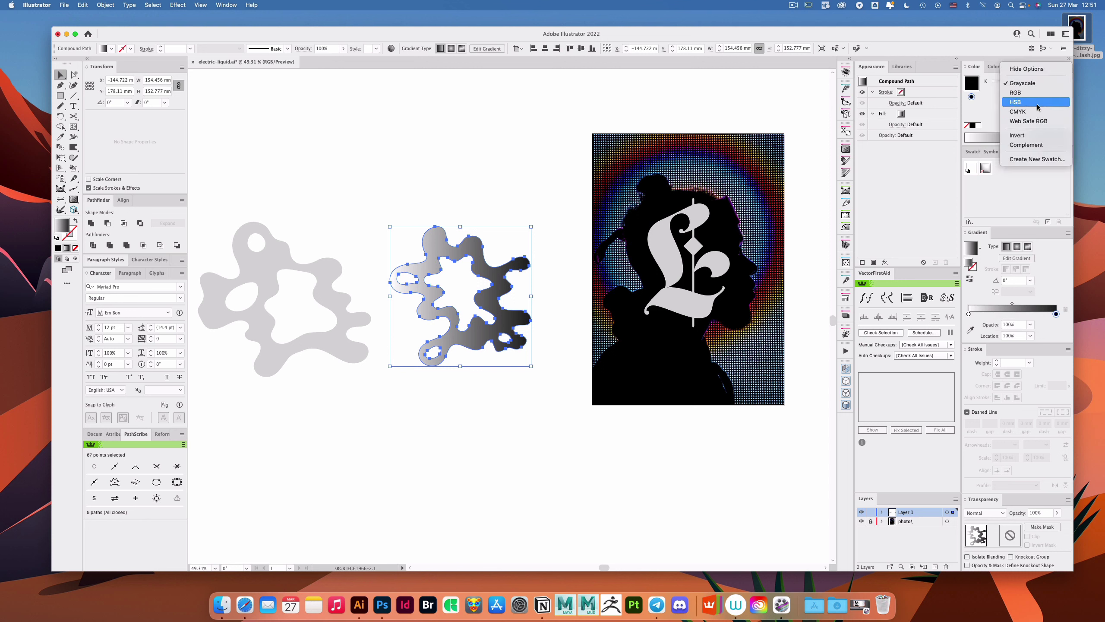
left_click(1037, 107)
left_click(1040, 110)
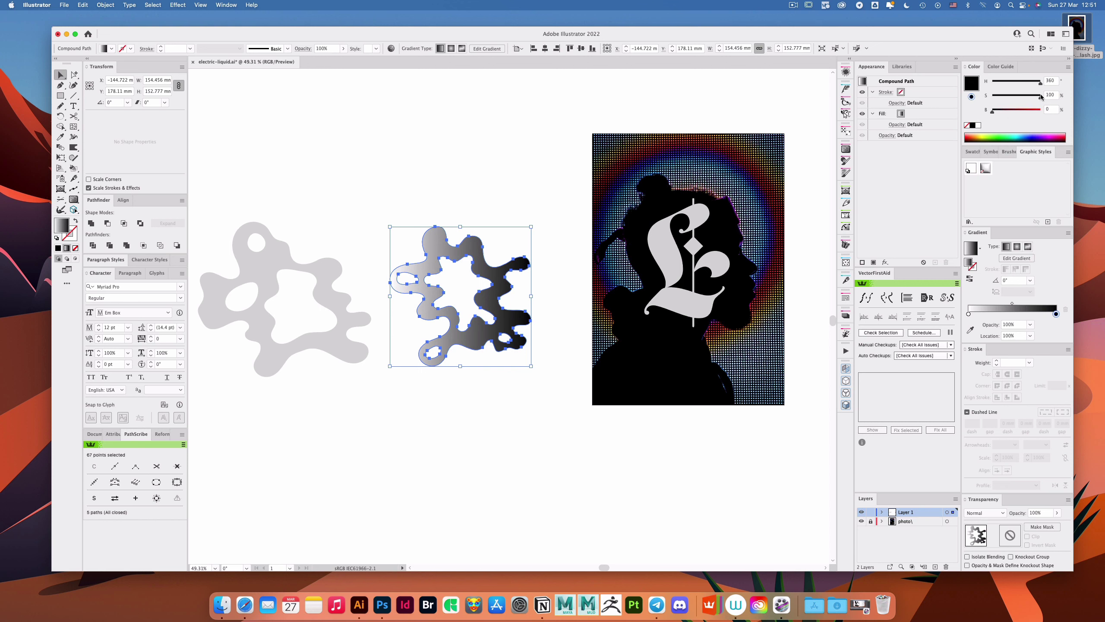
left_click(1028, 82)
left_click(1029, 83)
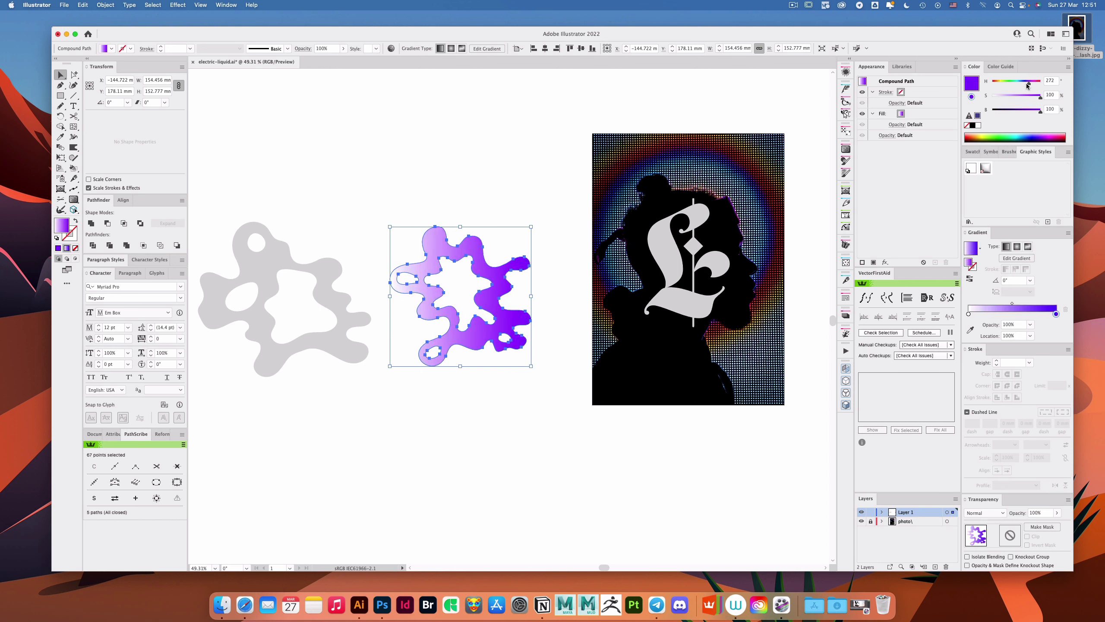
Step: Set the gradient's start stop to magenta, HSB 305.8, 100, 100, and angle the gradient diagonally at about -44.3°
left_click(969, 313)
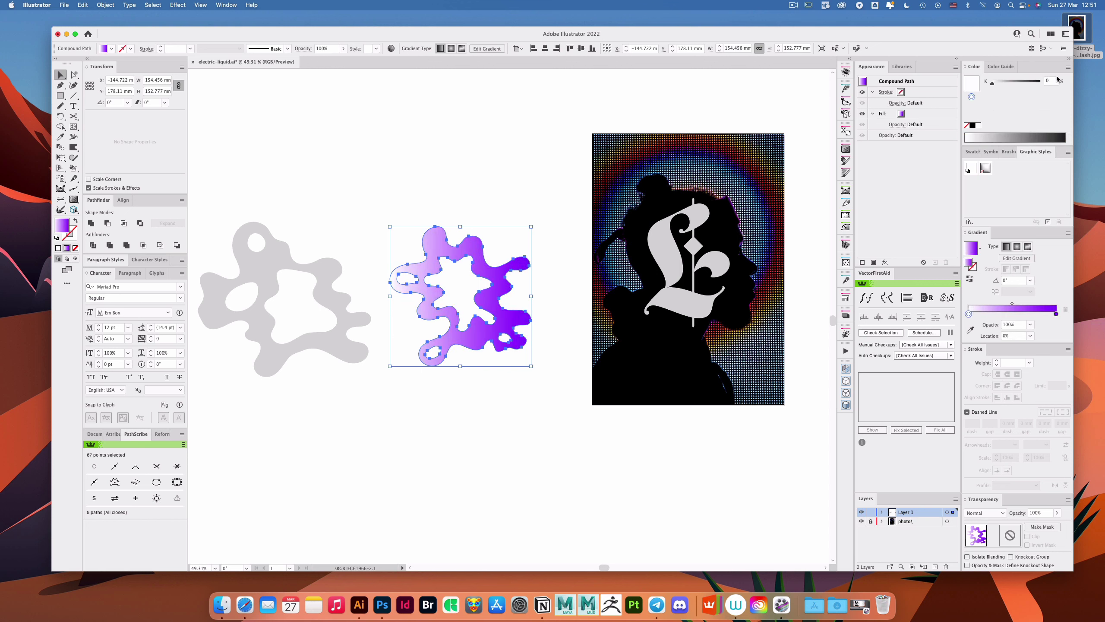
left_click(1068, 66)
left_click(1036, 102)
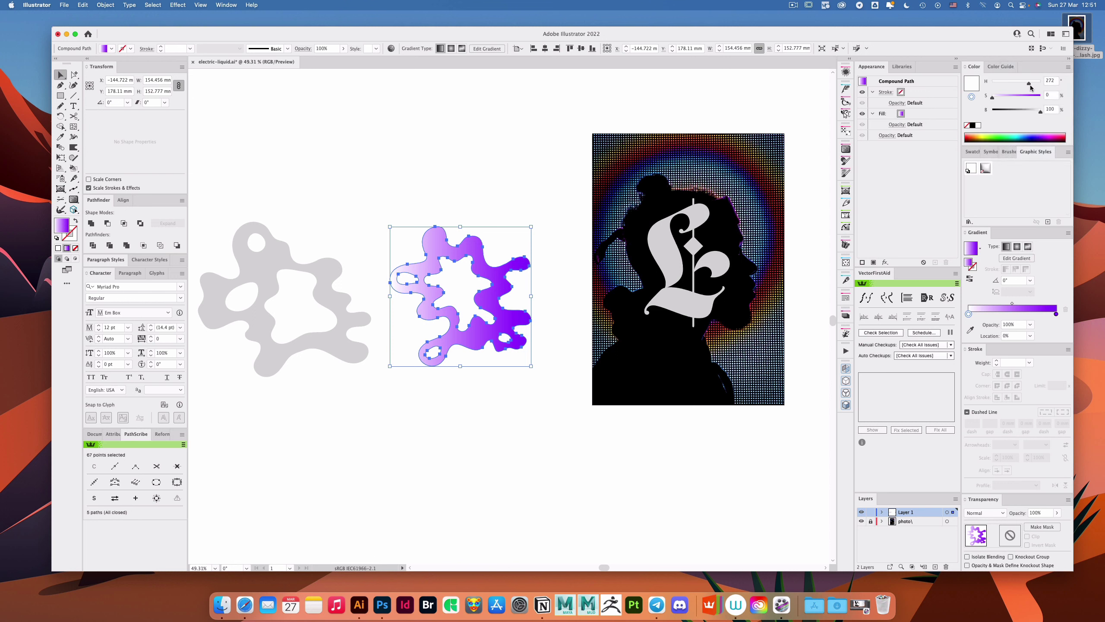
left_click(1037, 84)
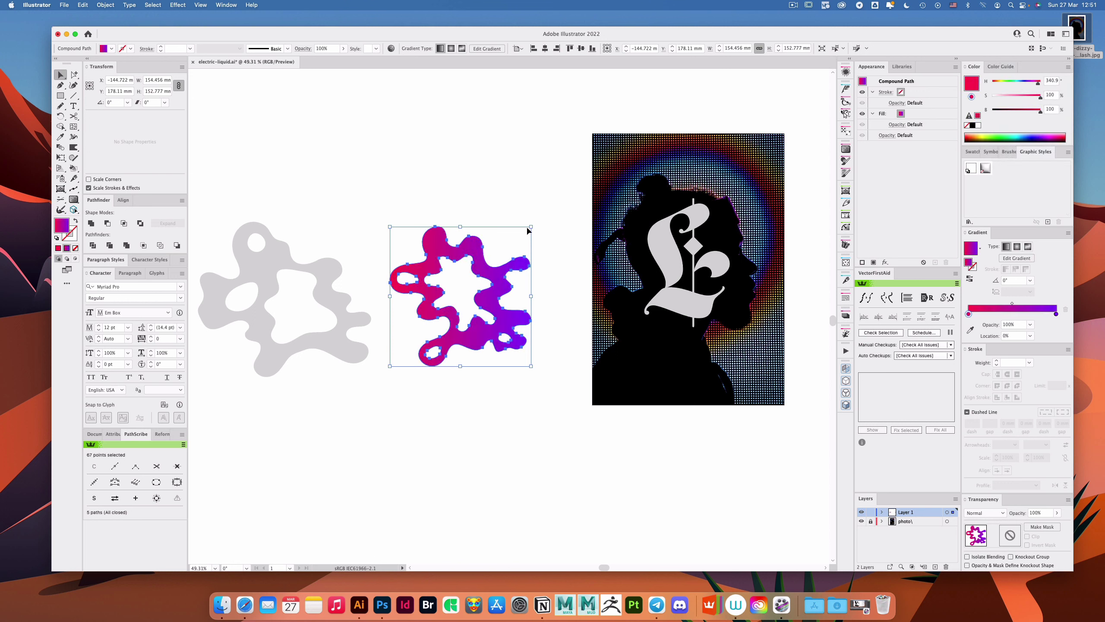
left_click(1034, 86)
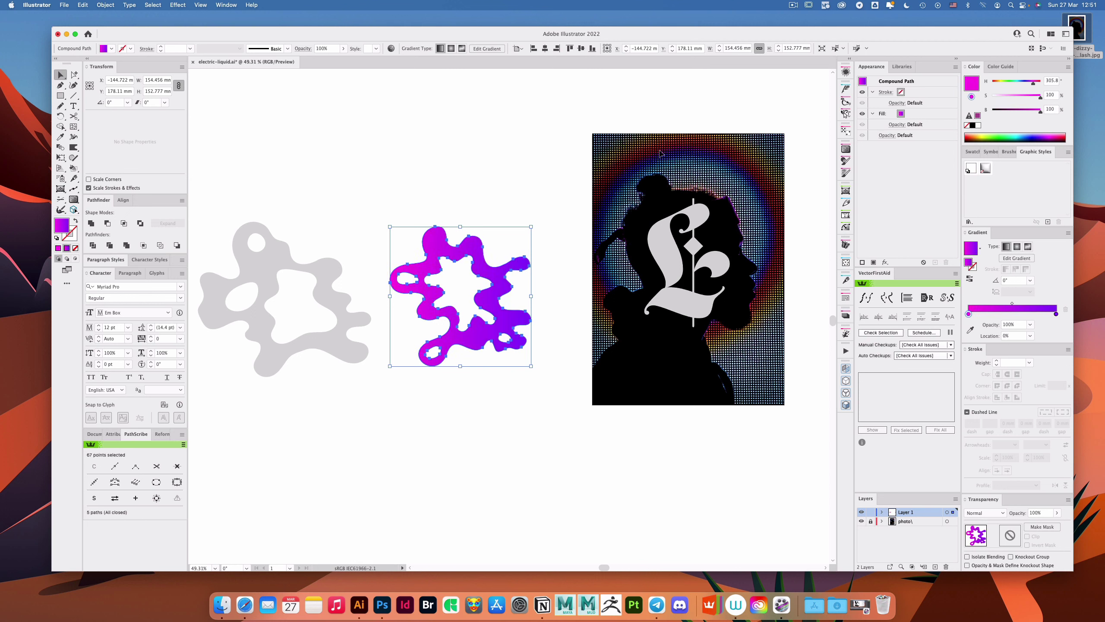
key("g")
left_click_drag(438, 247, 553, 453)
Step: Place a copy of the gradient splash below the original and try the 3D Inflate effect on the copy
key("v")
left_click(501, 195)
left_click(886, 264)
mouse_move(922, 284)
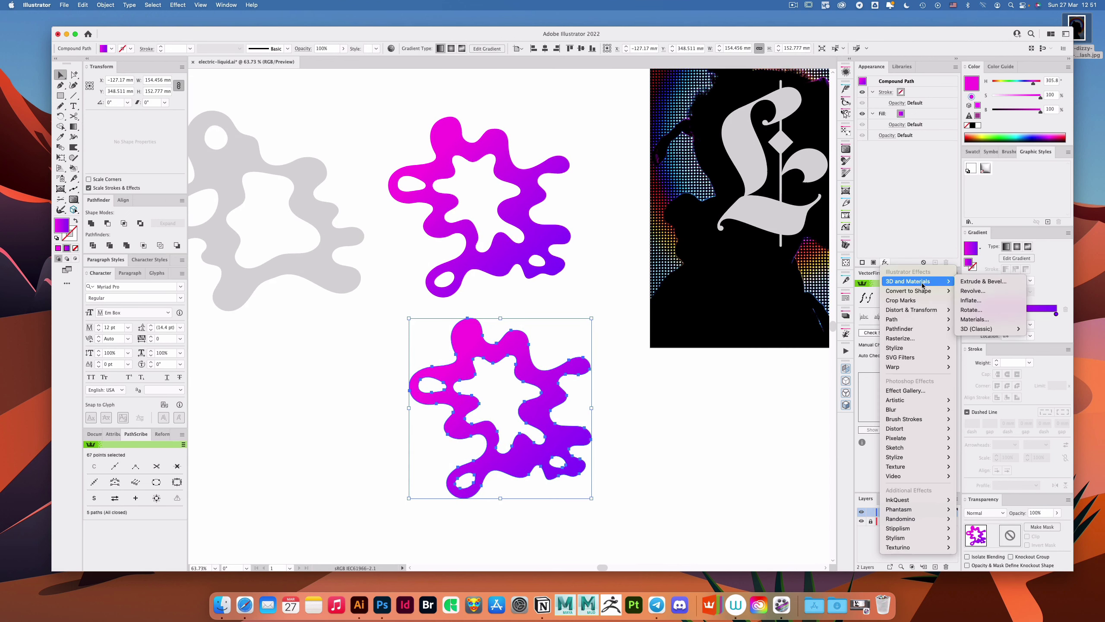
left_click(985, 309)
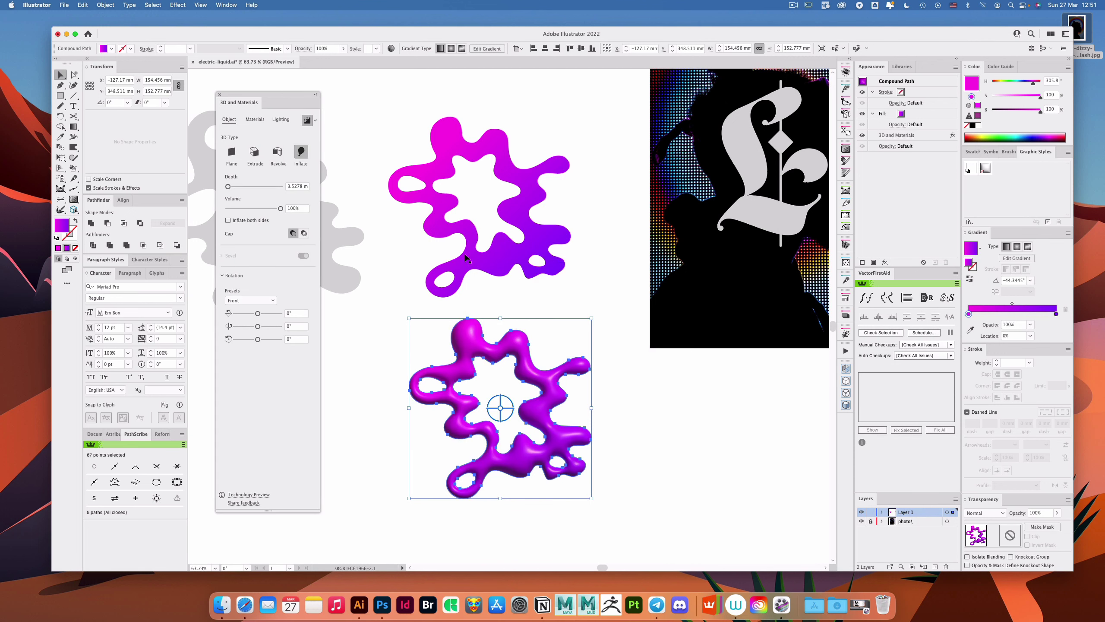
left_click(609, 386)
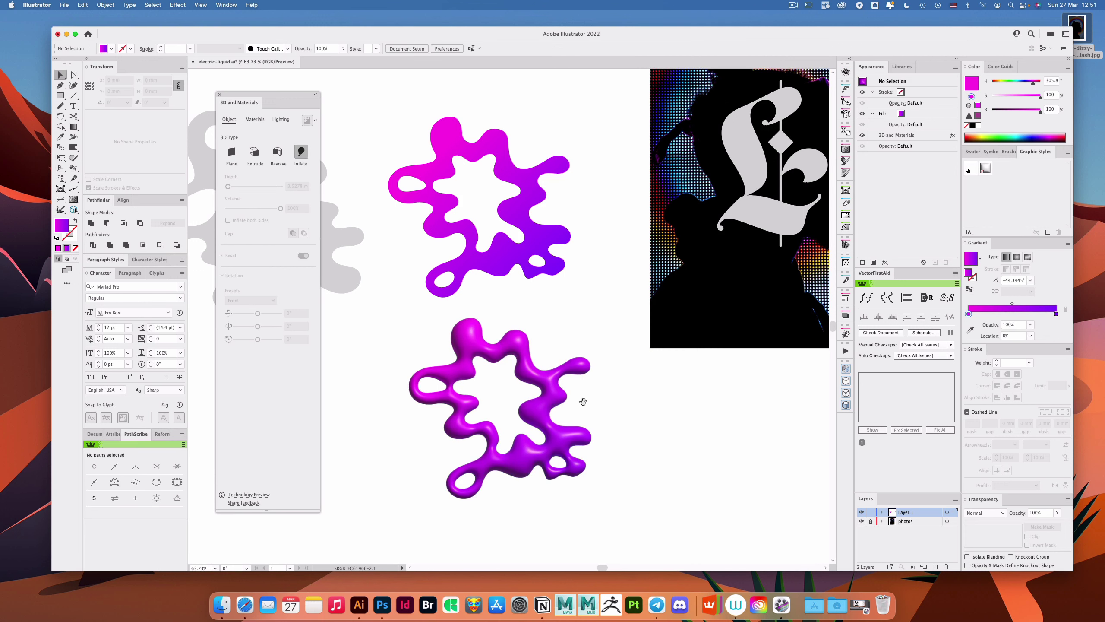
scroll(583, 366, "down", 2)
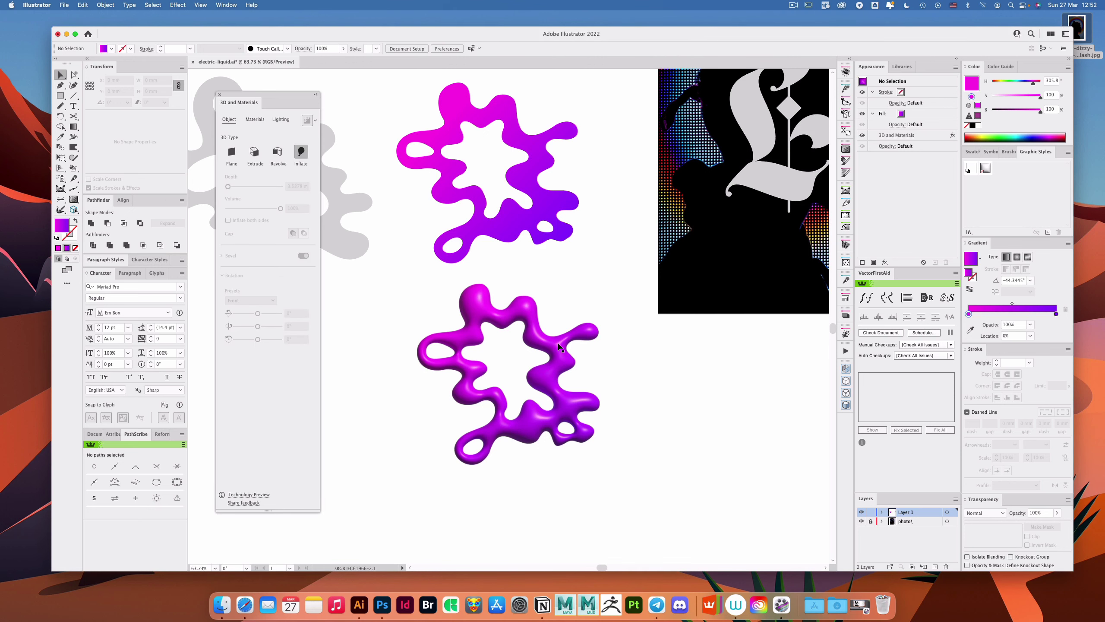
Step: Delete the inflated splash copy and close the 3D and Materials settings
left_click(565, 346)
key("Delete")
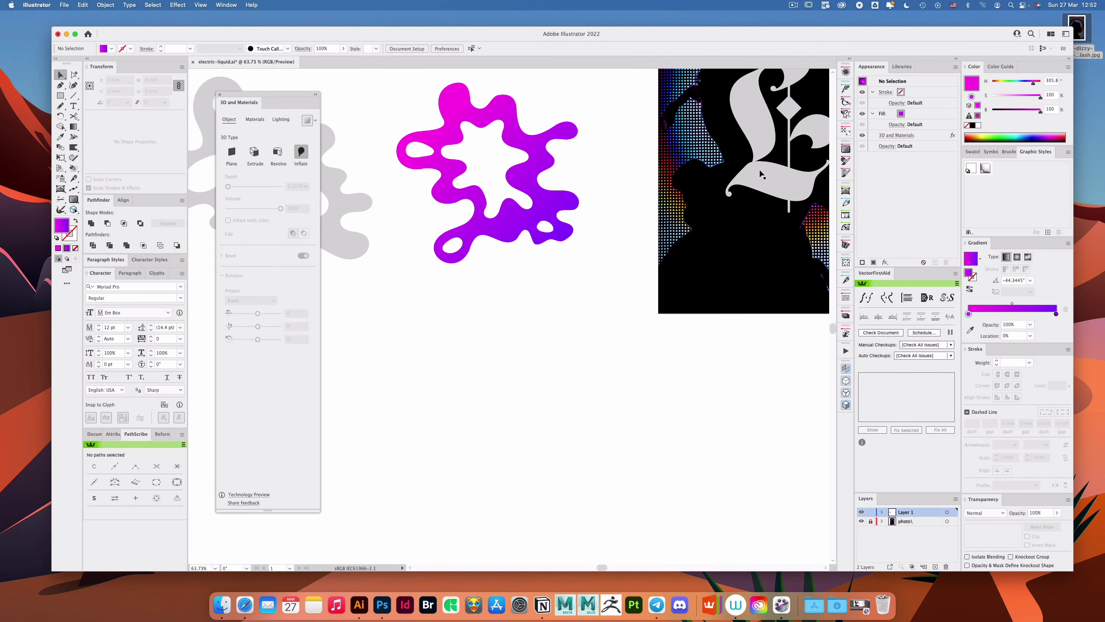
left_click(219, 95)
Step: Place the first splash over the poster's lower-left edge, rotated about 17° and enlarged to about 200 by 184 mm
scroll(476, 192, "right", 7)
scroll(476, 193, "up", 5)
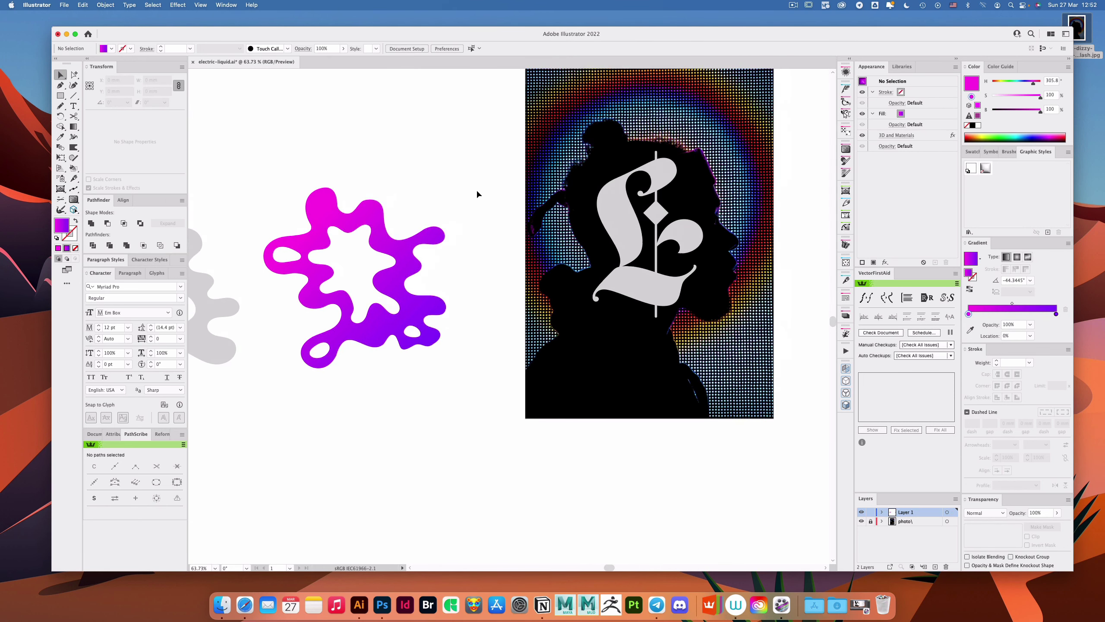
left_click_drag(425, 310, 606, 345)
key("v")
left_click_drag(595, 260, 617, 240)
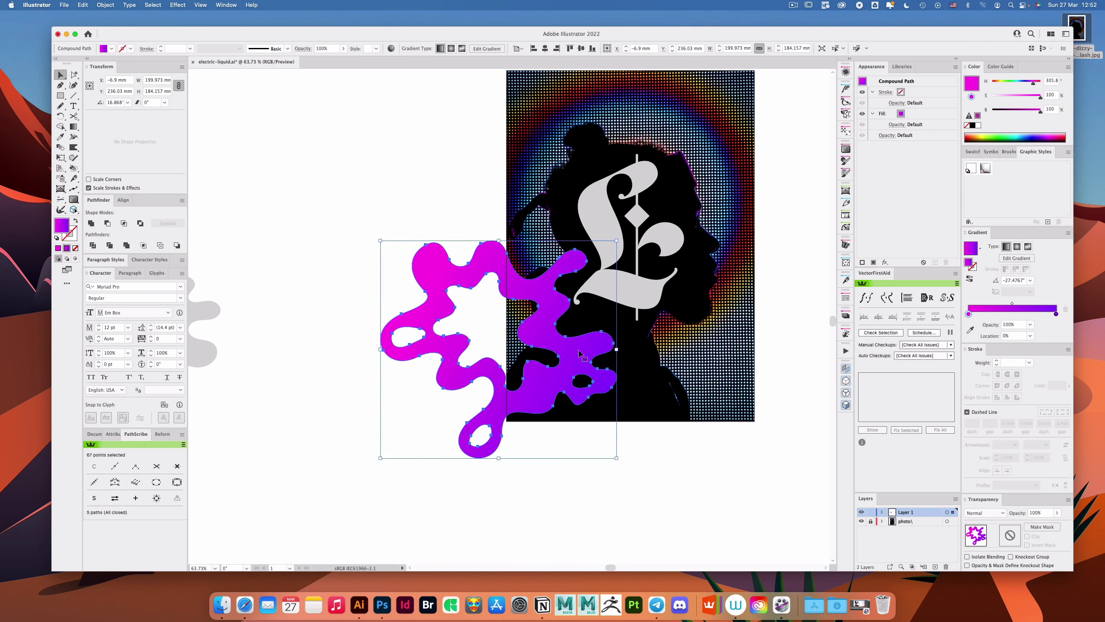
left_click_drag(478, 266, 471, 267)
left_click(410, 223)
scroll(457, 226, "down", 3)
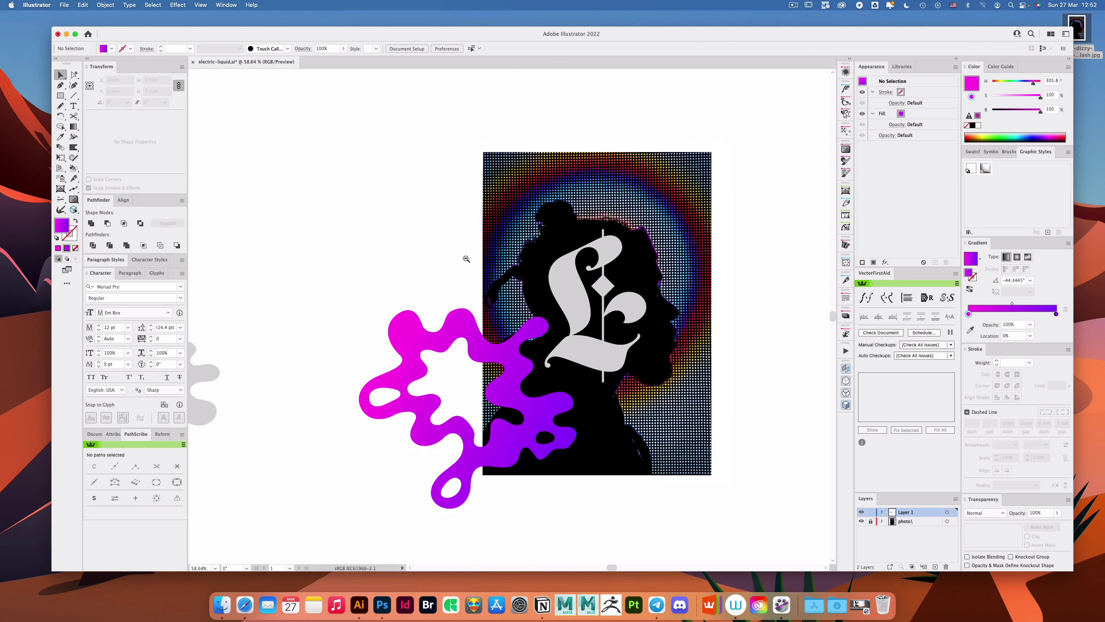
Step: Copy the first splash's magenta-violet gradient to the second splash with the Eyedropper and place it over the poster's upper-right corner
left_click(338, 273)
key("i")
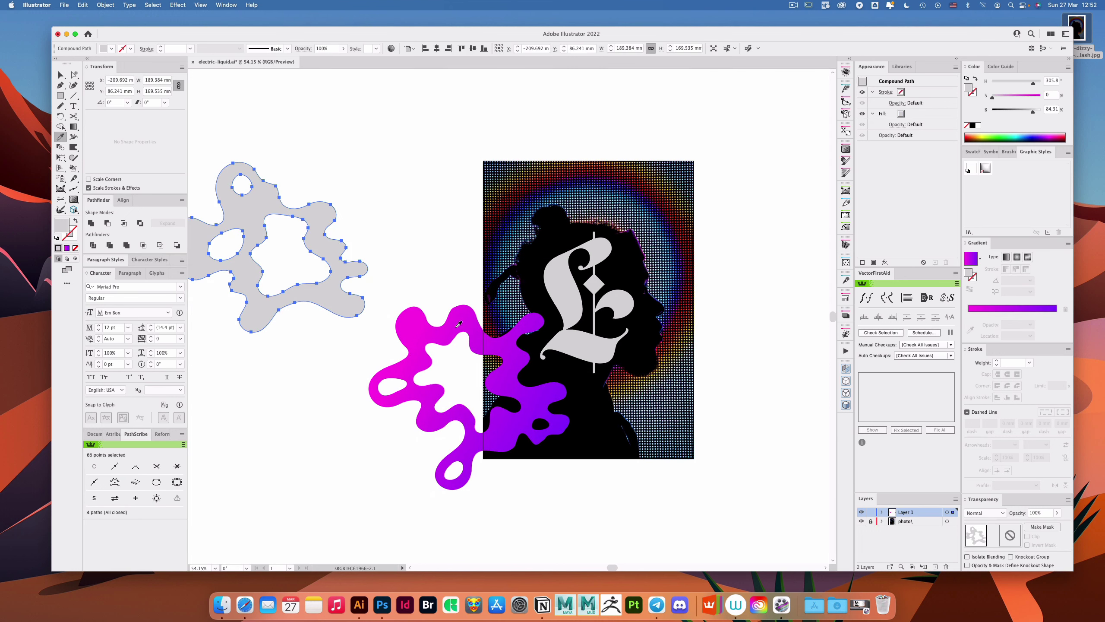
left_click(461, 324)
key("v")
left_click(740, 230)
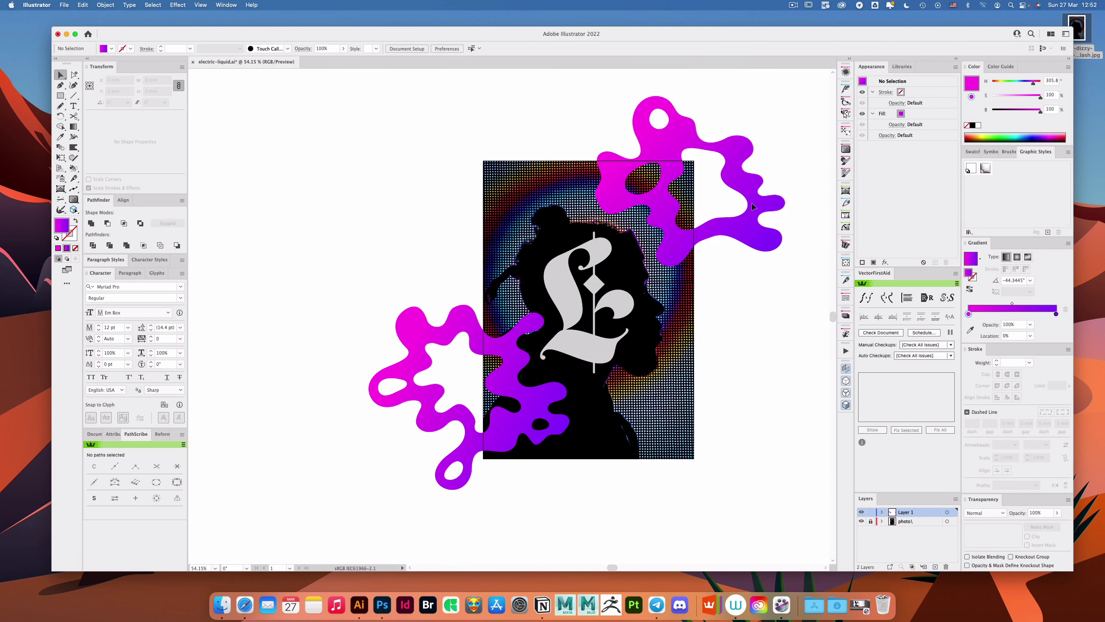
left_click_drag(756, 208, 758, 208)
left_click(508, 130)
Step: Create a 210 by 297 mm rectangle and centre it horizontally and vertically on the artboard
left_click_drag(702, 294, 636, 288)
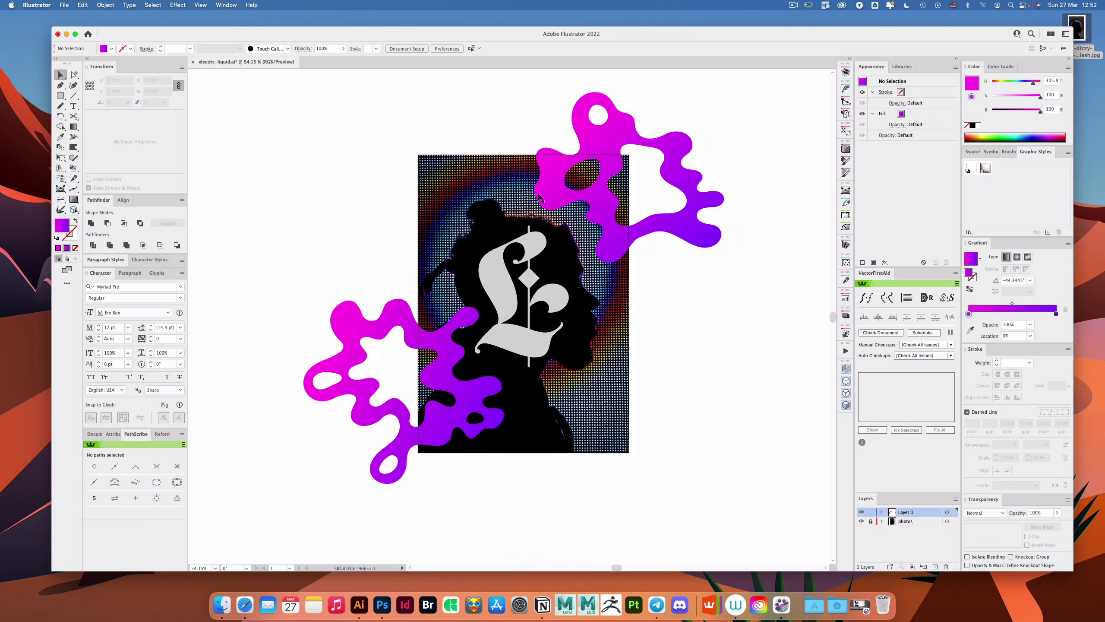
key("m")
left_click(517, 194)
type("210")
key("Tab")
type("2")
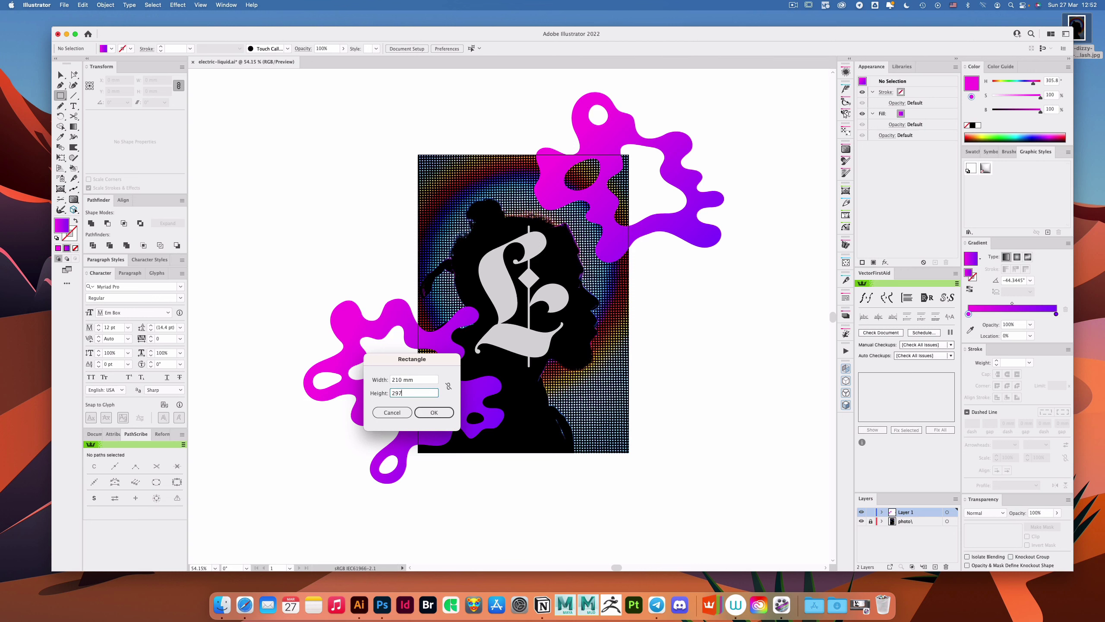
key("Return")
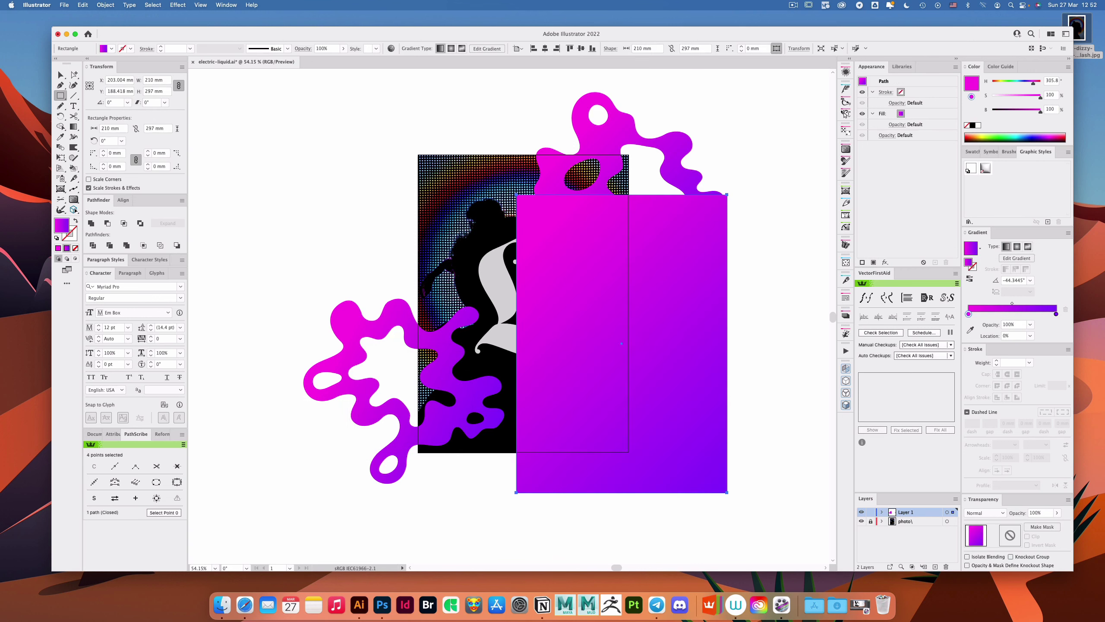
left_click(546, 49)
left_click(581, 49)
Step: Clip both gradient splashes to the poster area with a clipping mask made from the rectangle
key("v")
left_click(671, 150, "shift")
left_click(375, 330, "shift")
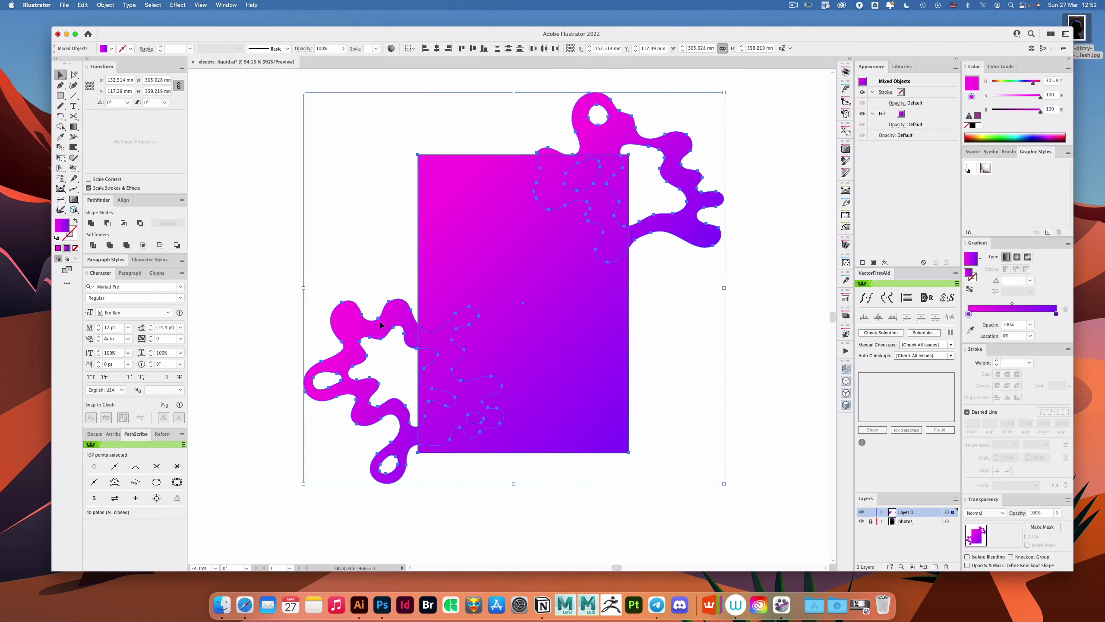
key("super+7")
left_click(363, 174)
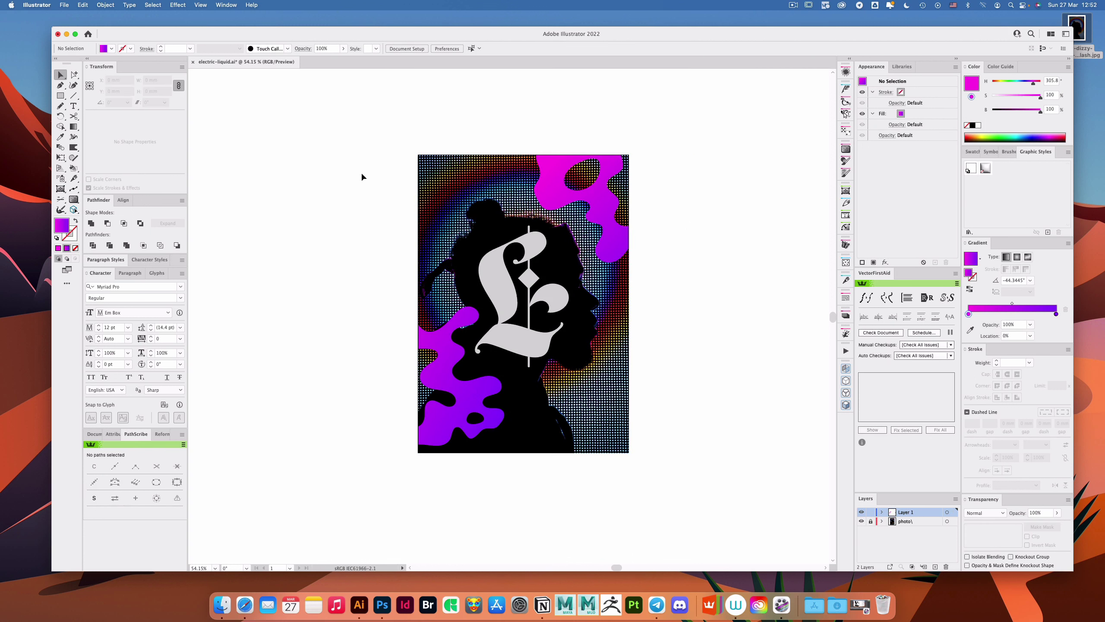
Step: Rotate the upper-right splash and place a rotated copy of it over the poster's lower-right corner
key("a")
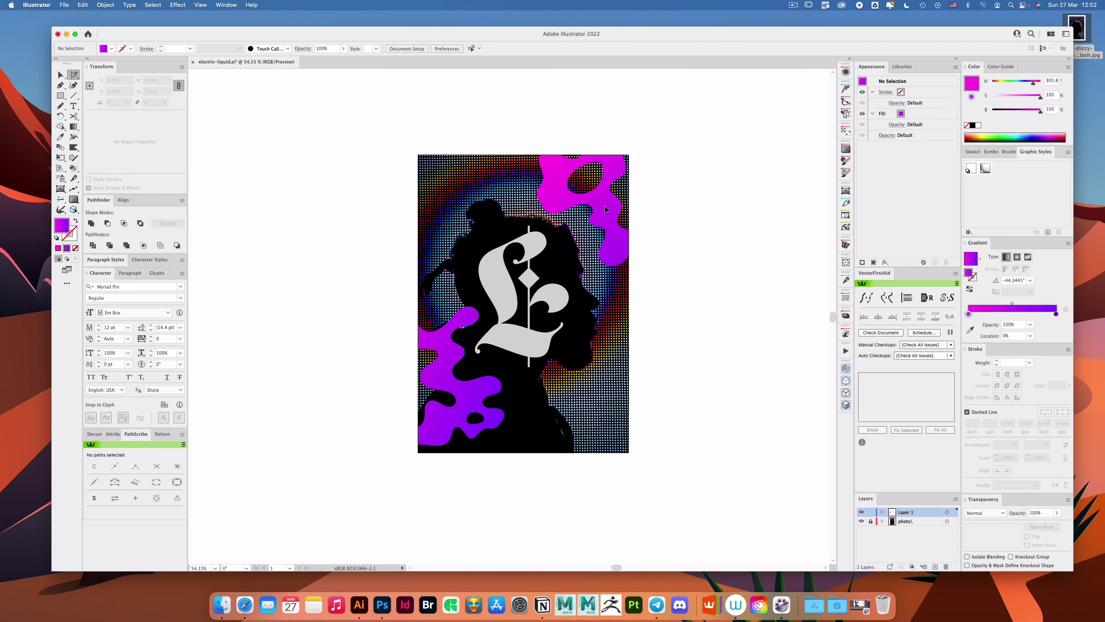
left_click(615, 193)
key("r")
left_click_drag(615, 194, 589, 466)
key("a")
key("r")
left_click_drag(582, 345, 660, 362)
key("a")
left_click_drag(620, 416, 612, 410)
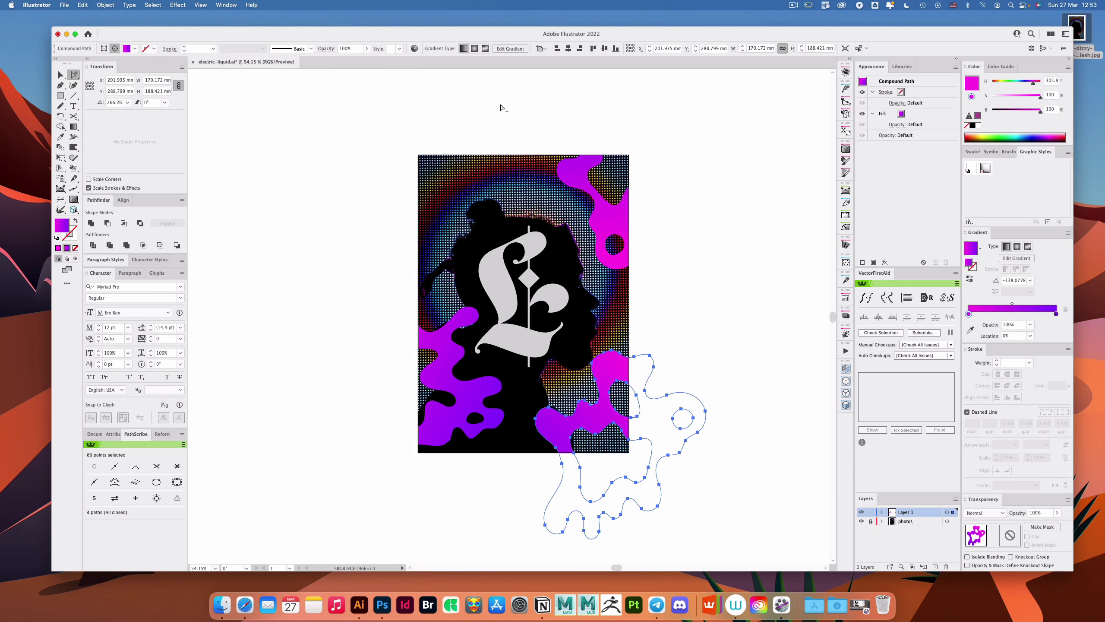
Step: Shift the lower-right splash's magenta-violet gradient to cyan and blue with Recolor Artwork
left_click(413, 49)
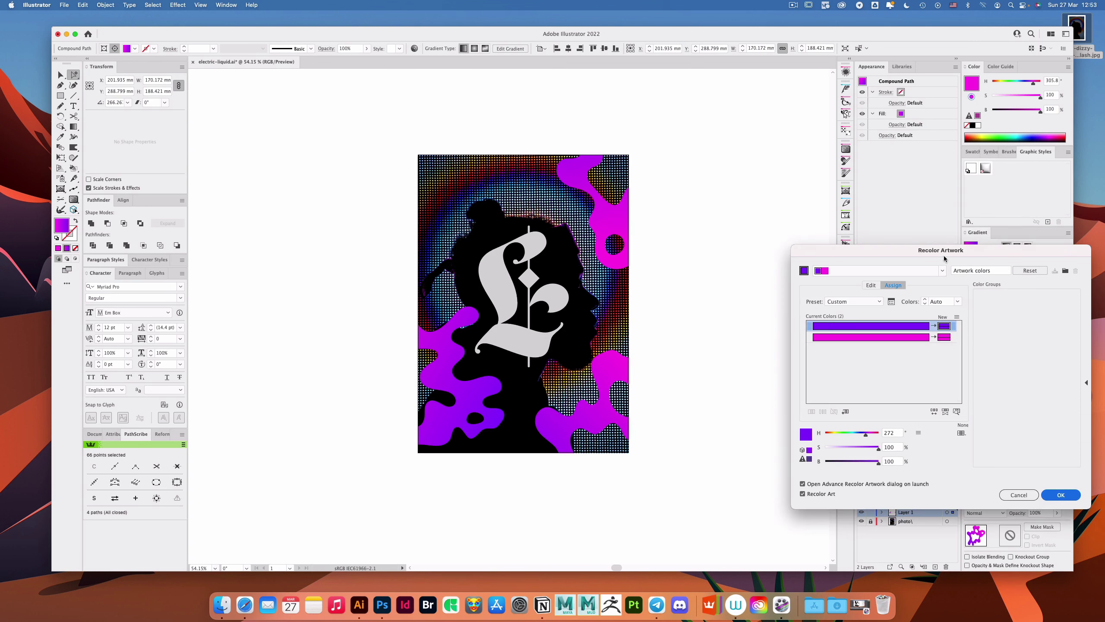
left_click_drag(944, 255, 348, 134)
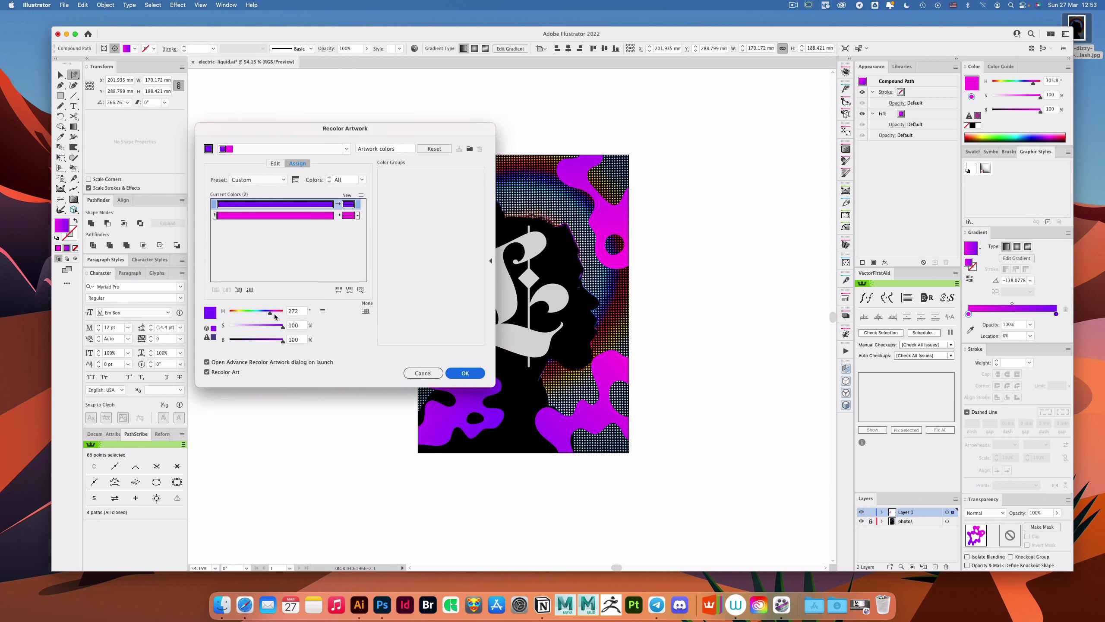
left_click_drag(274, 317, 257, 314)
left_click(299, 216)
left_click(465, 372)
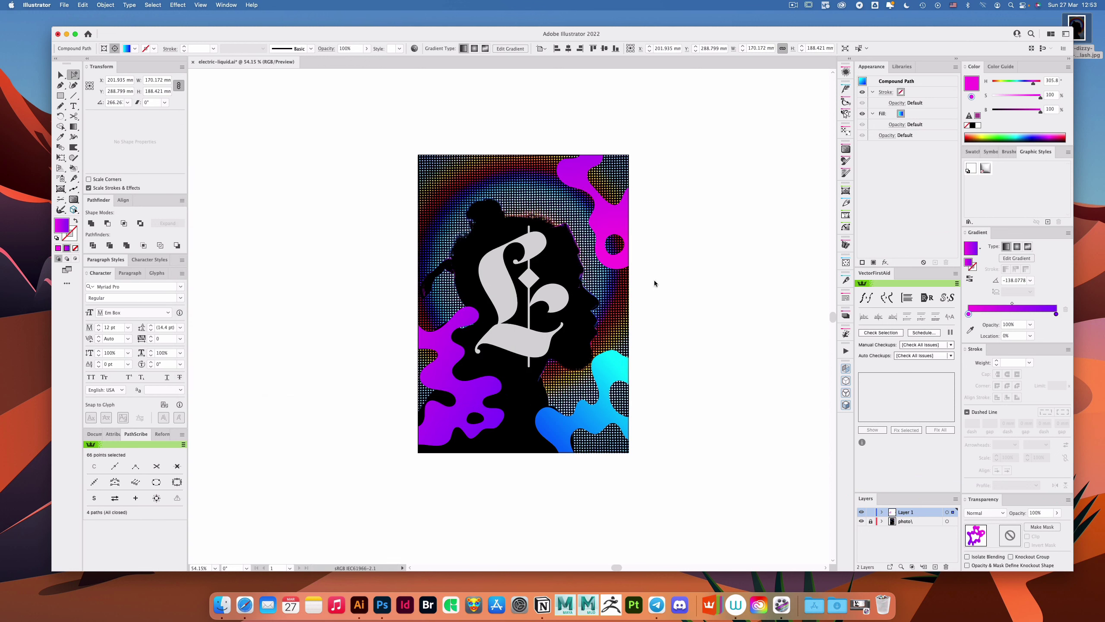
left_click(689, 158)
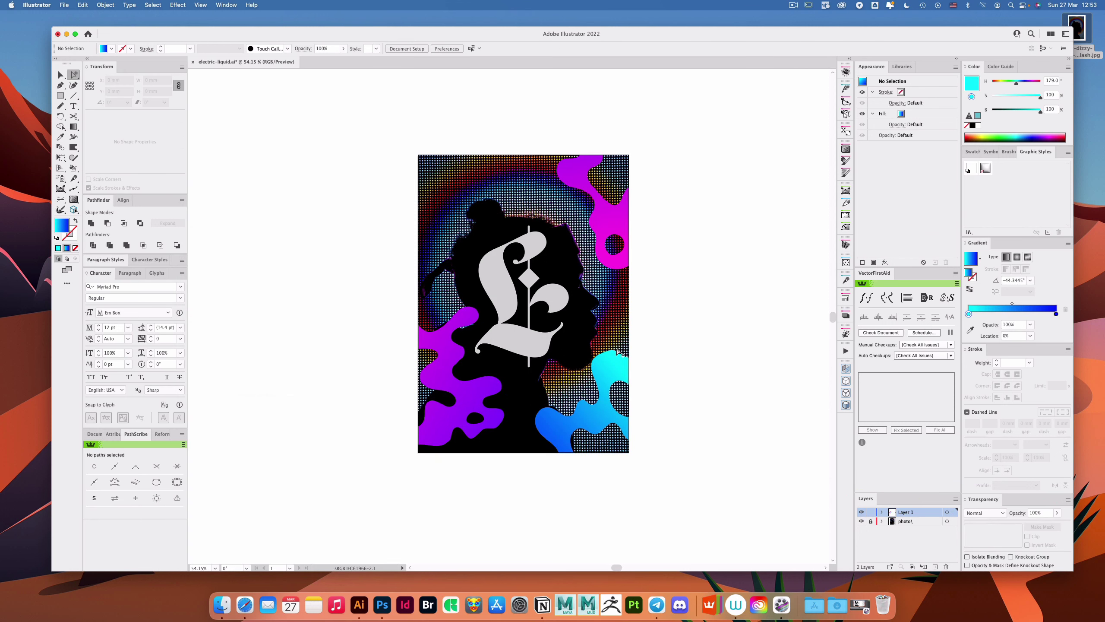
Step: Place a rotated, reduced copy of the lower-left splash, about 151 by 149 mm, over the poster's upper-left edge
left_click_drag(473, 395, 388, 302)
key("r")
key("a")
left_click_drag(489, 256, 458, 228)
key("v")
left_click_drag(289, 209, 336, 217)
key("a")
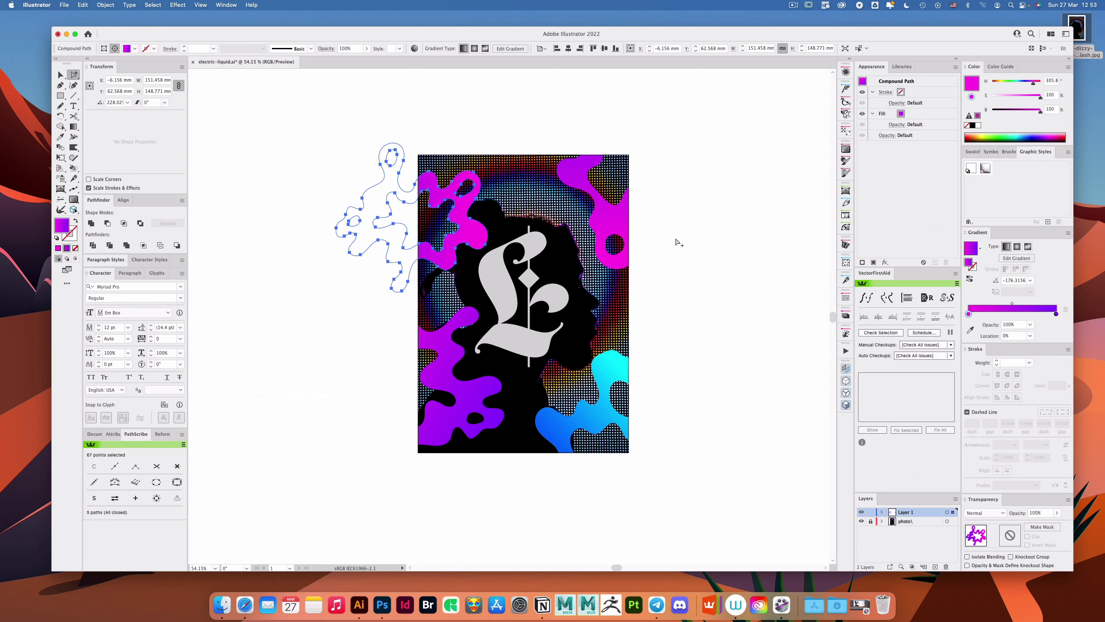
Step: Apply the 3D and Materials Inflate effect to the upper-left splash and to the cyan-blue lower-right splash
left_click(884, 262)
mouse_move(935, 281)
left_click(988, 301)
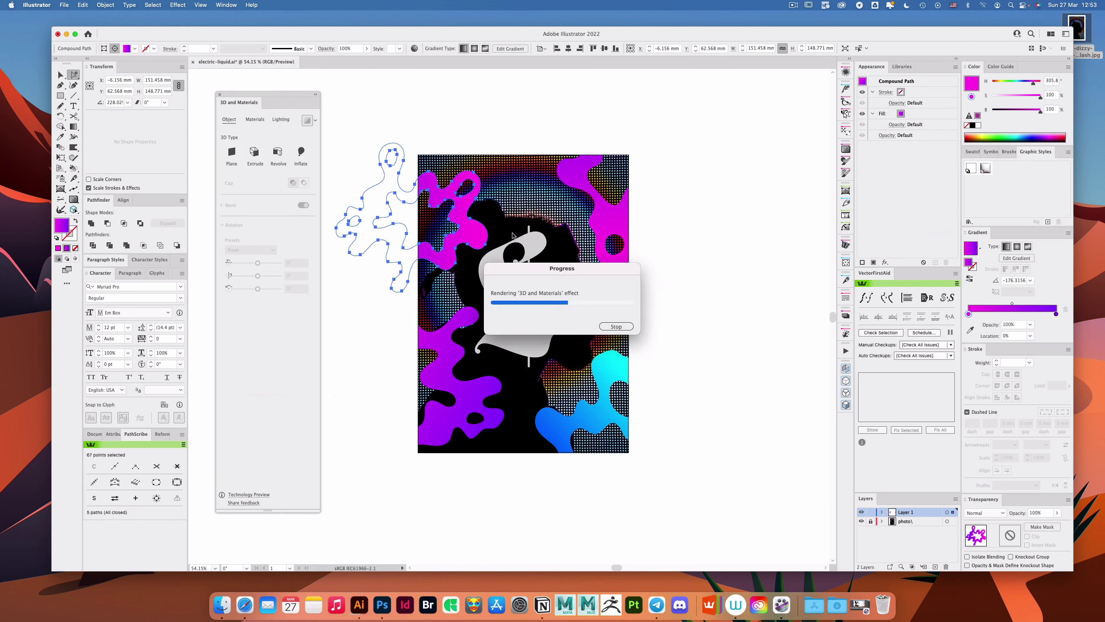
left_click(671, 263)
left_click(623, 365)
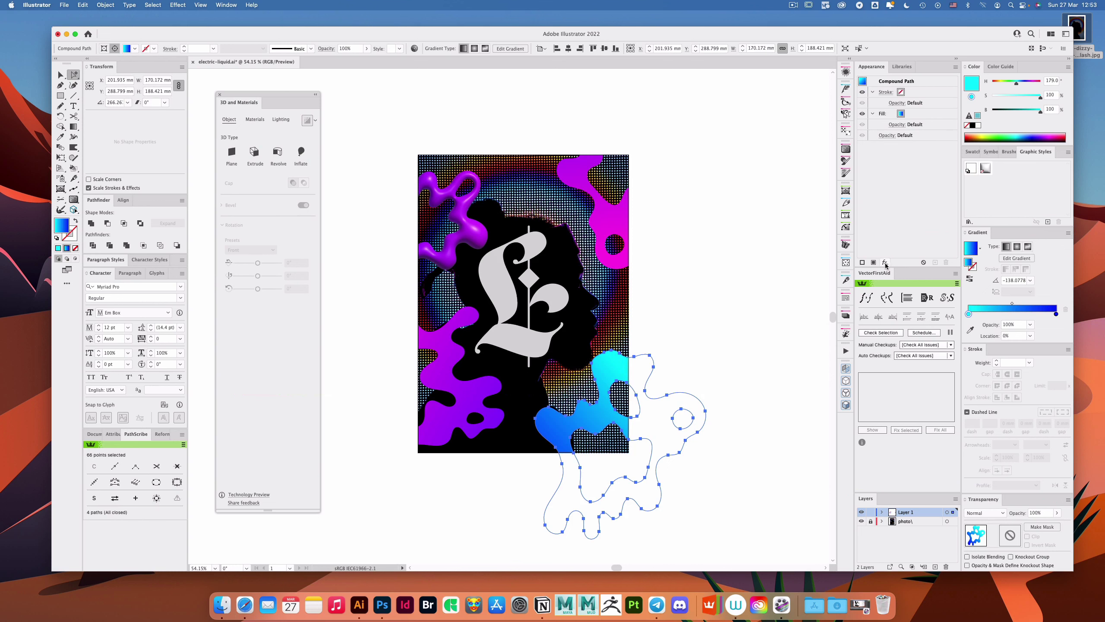
left_click(885, 262)
mouse_move(915, 281)
left_click(987, 300)
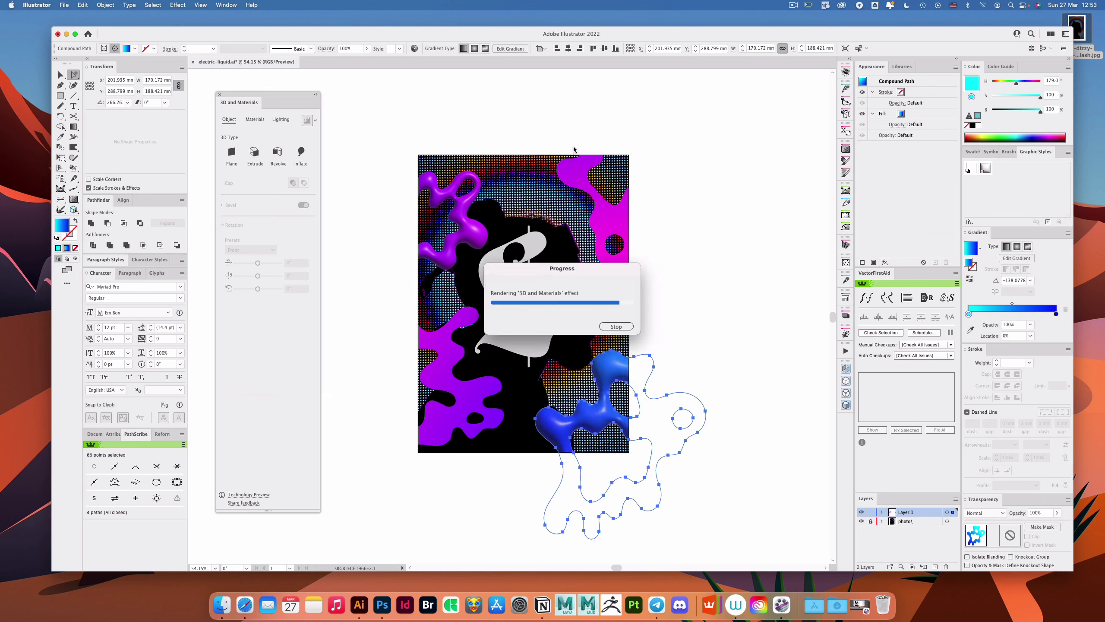
left_click(595, 135)
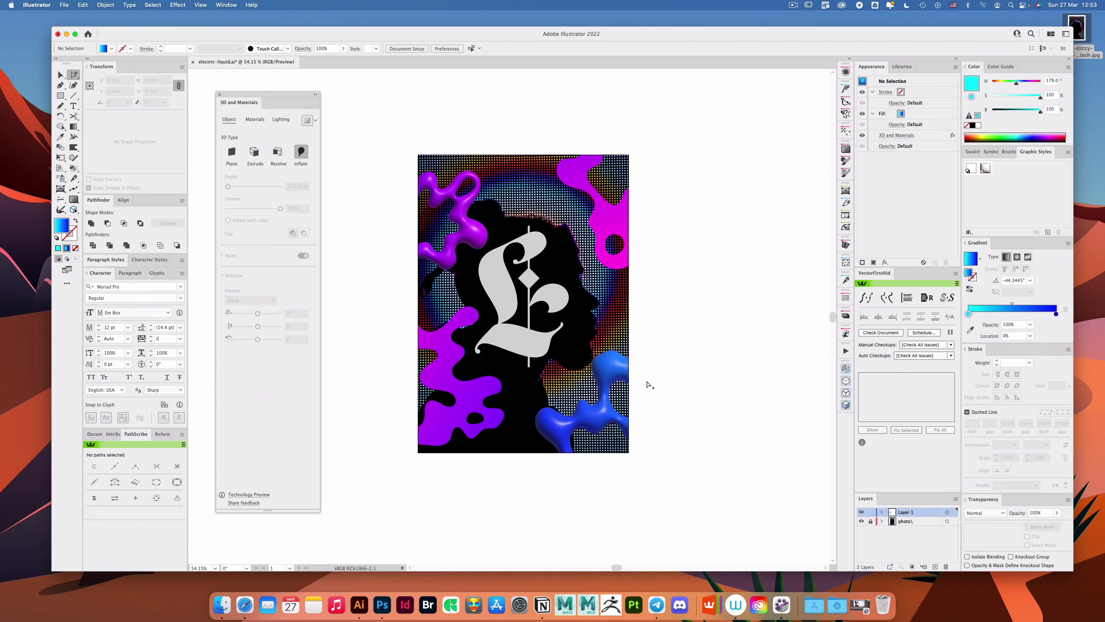
Step: Redraw the lower-right splash's gradient diagonally at about -53° with cyan starting on the poster, and show its 3D effect
left_click(617, 375)
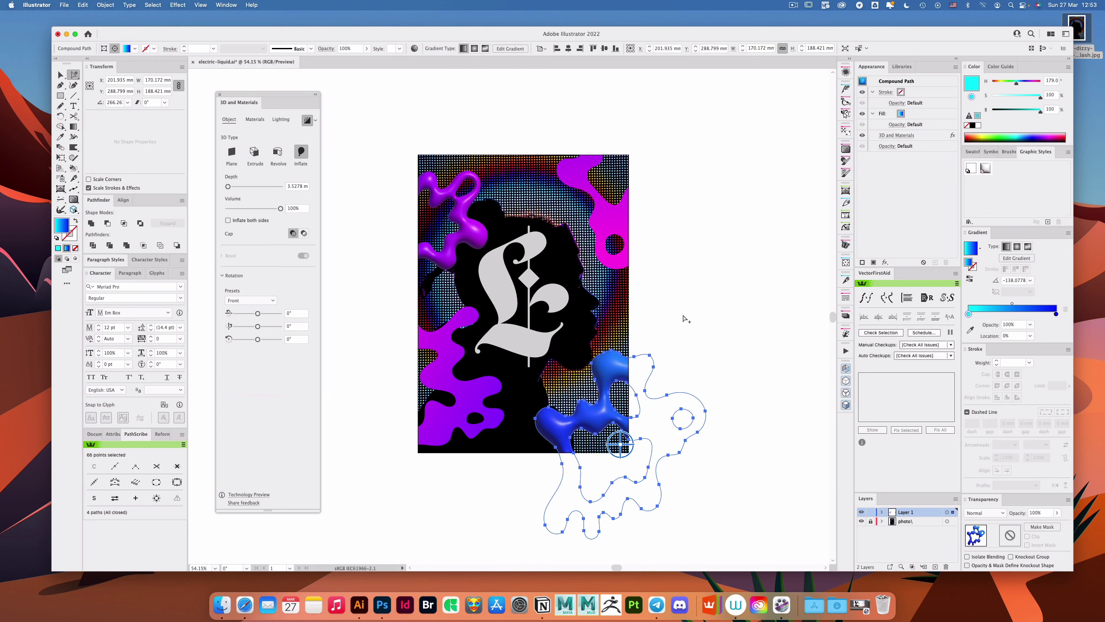
key("g")
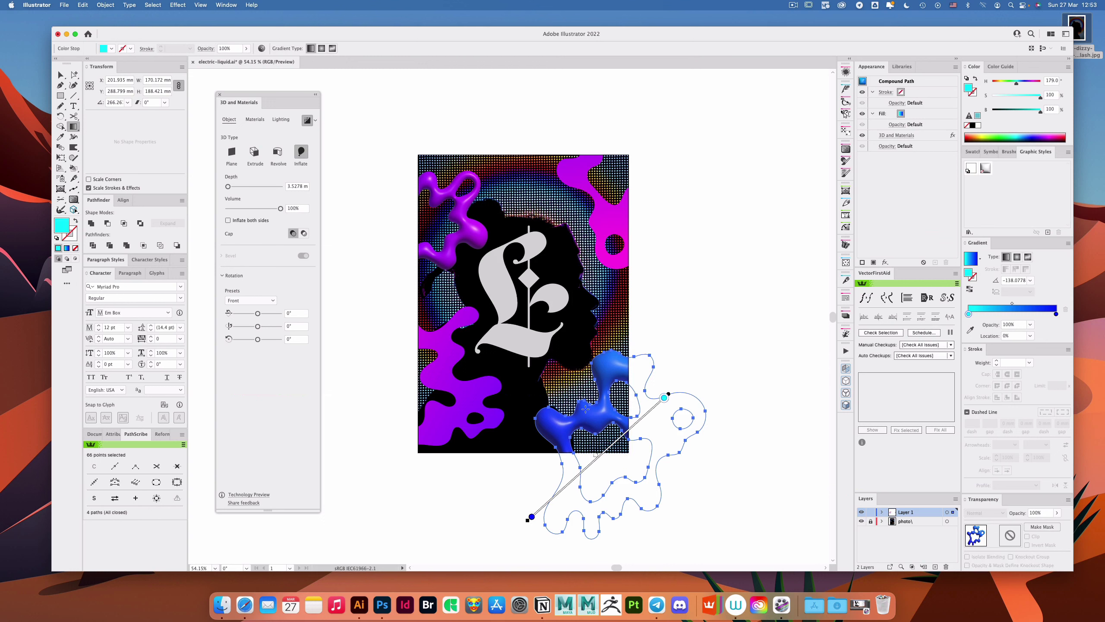
mouse_move(585, 399)
left_mouse_down()
mouse_move(602, 514)
mouse_move(642, 476)
mouse_move(650, 488)
left_mouse_up()
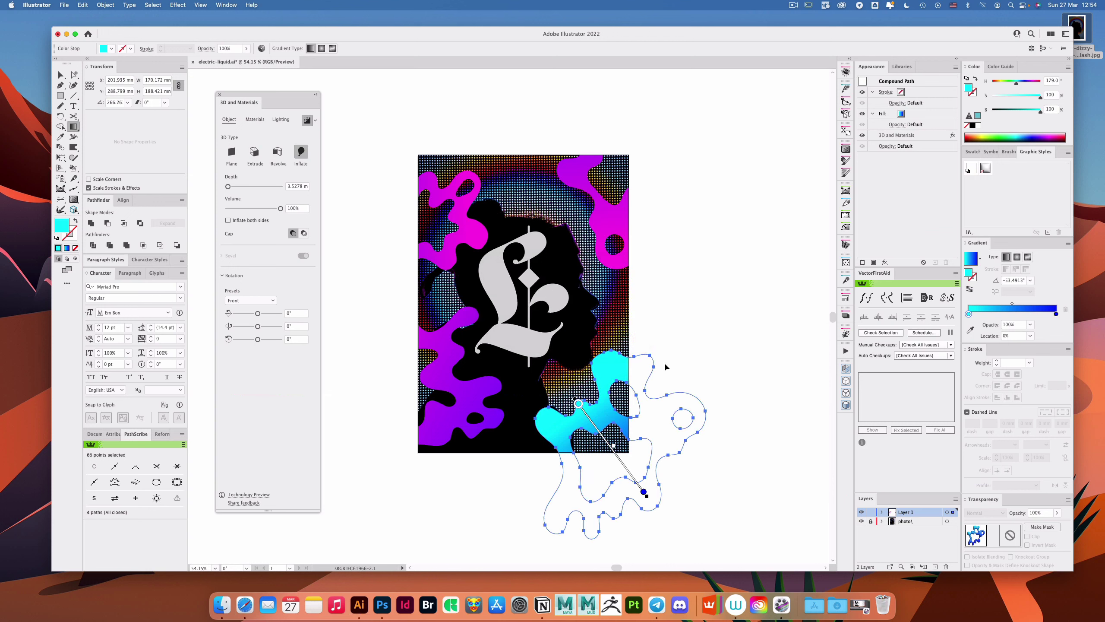
key("v")
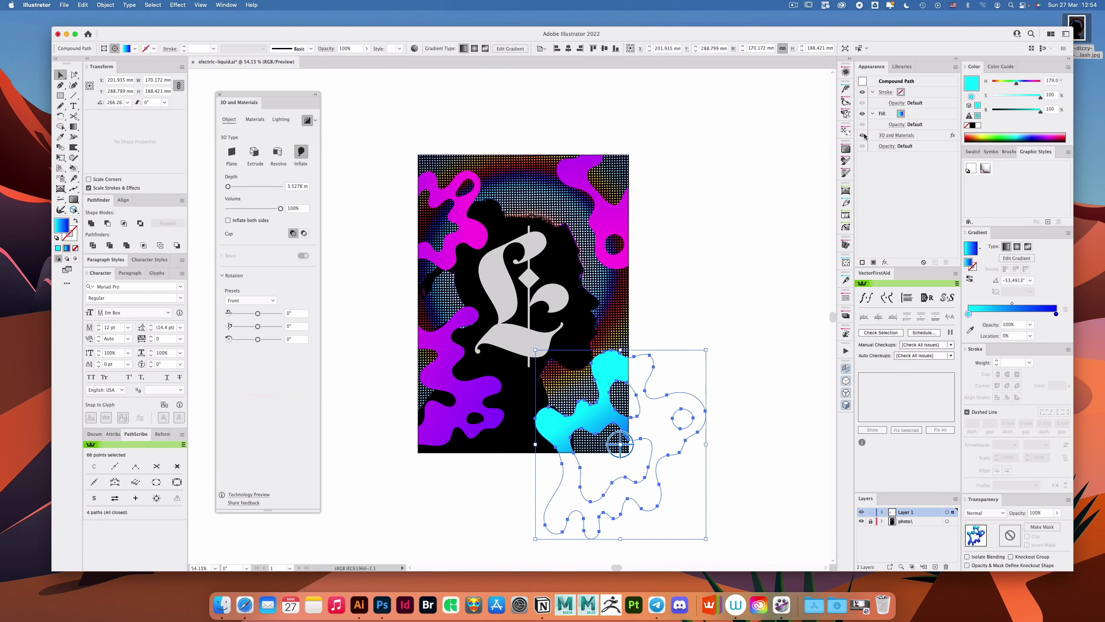
left_click(866, 135)
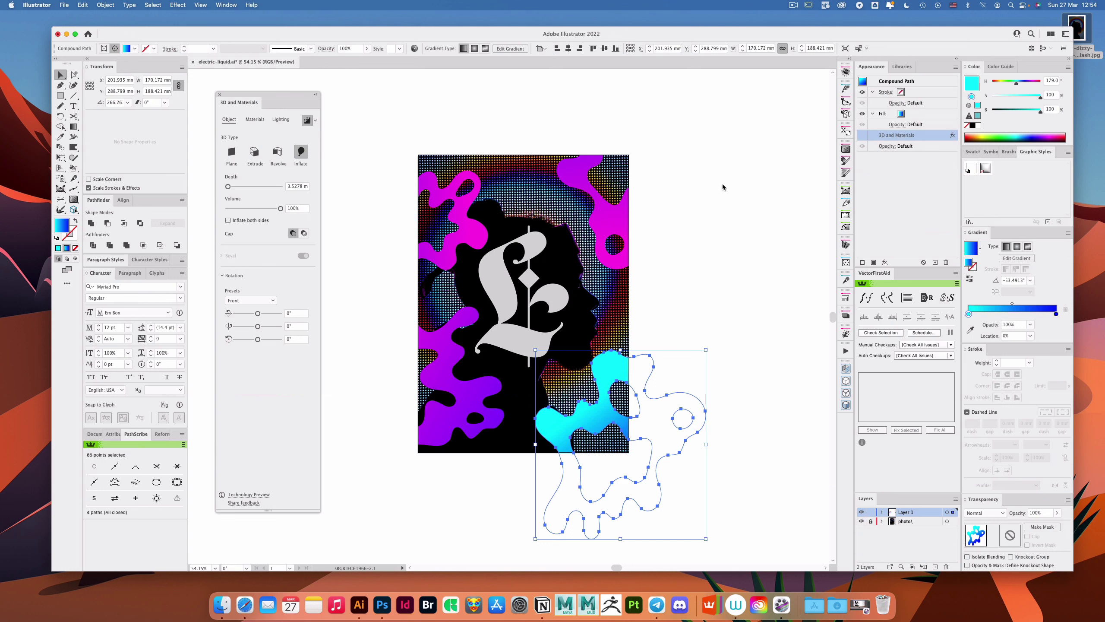
left_click(662, 246)
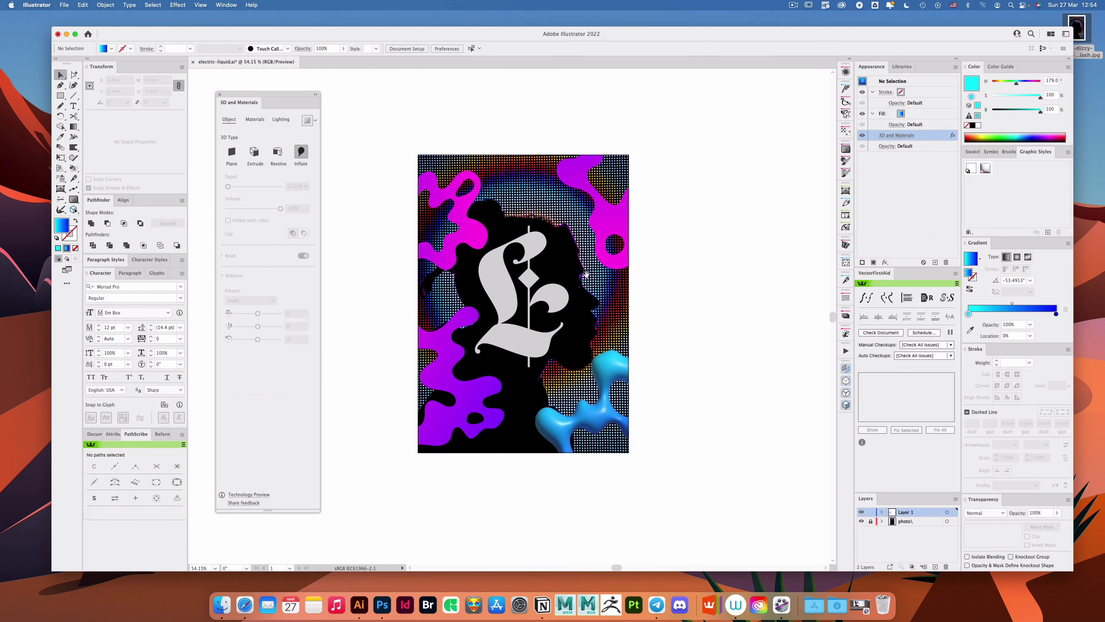
Step: Extend the lower lobe of the upper-right splash beyond the poster's edge by redrawing its outline with the Pencil tool
scroll(653, 257, "up", 2)
scroll(653, 257, "left", 3)
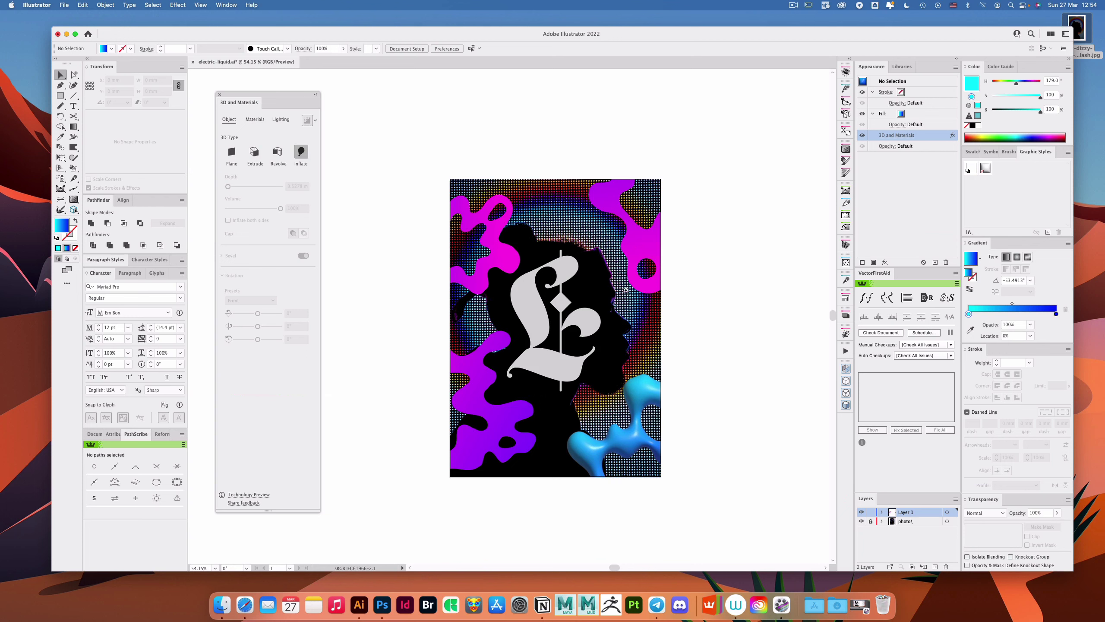
left_click_drag(626, 290, 642, 291)
left_click_drag(605, 329, 623, 322)
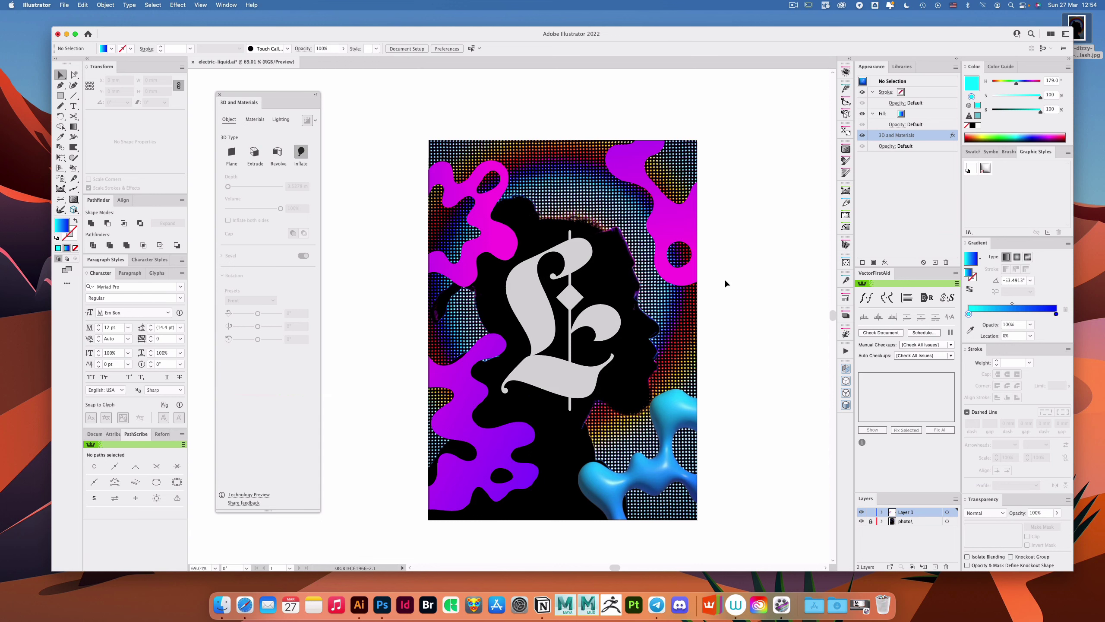
key("a")
left_click_drag(676, 244, 664, 273)
left_click(658, 285)
key("n")
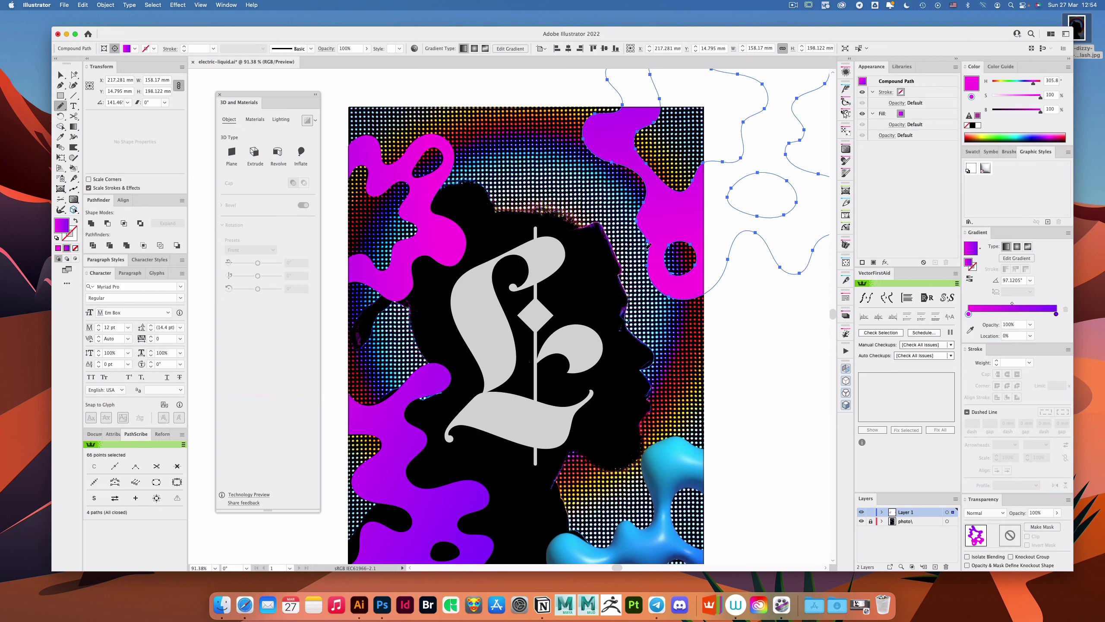
mouse_move(648, 246)
left_mouse_down()
mouse_move(639, 305)
mouse_move(711, 286)
left_mouse_up()
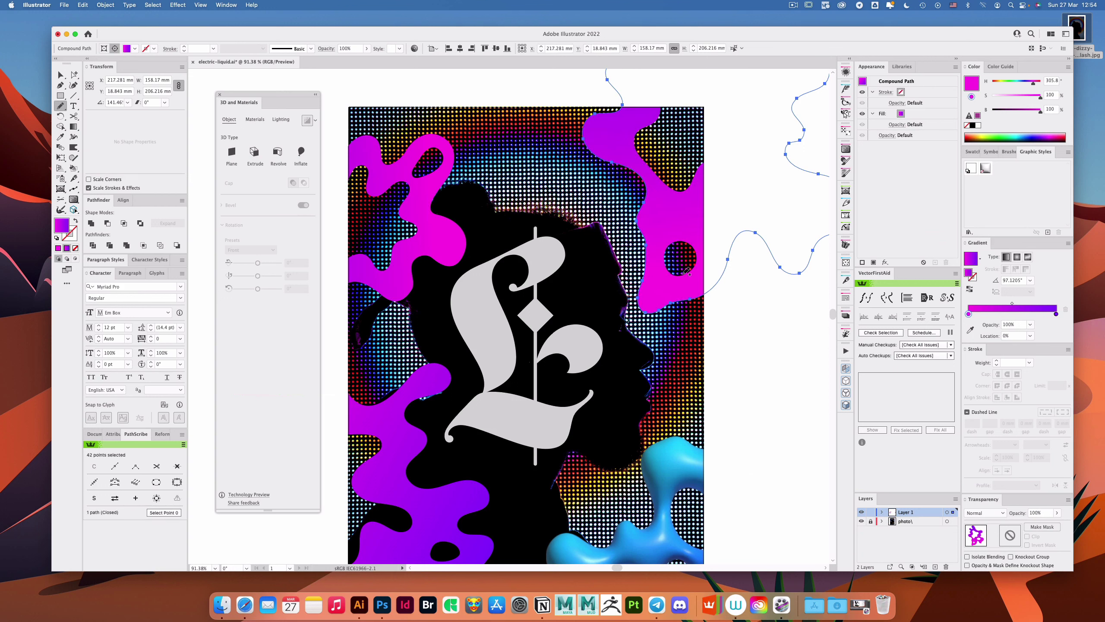
Step: Enlarge the hole in the upper-right splash by redrawing its outline with the Pencil tool
left_click(684, 275, "super")
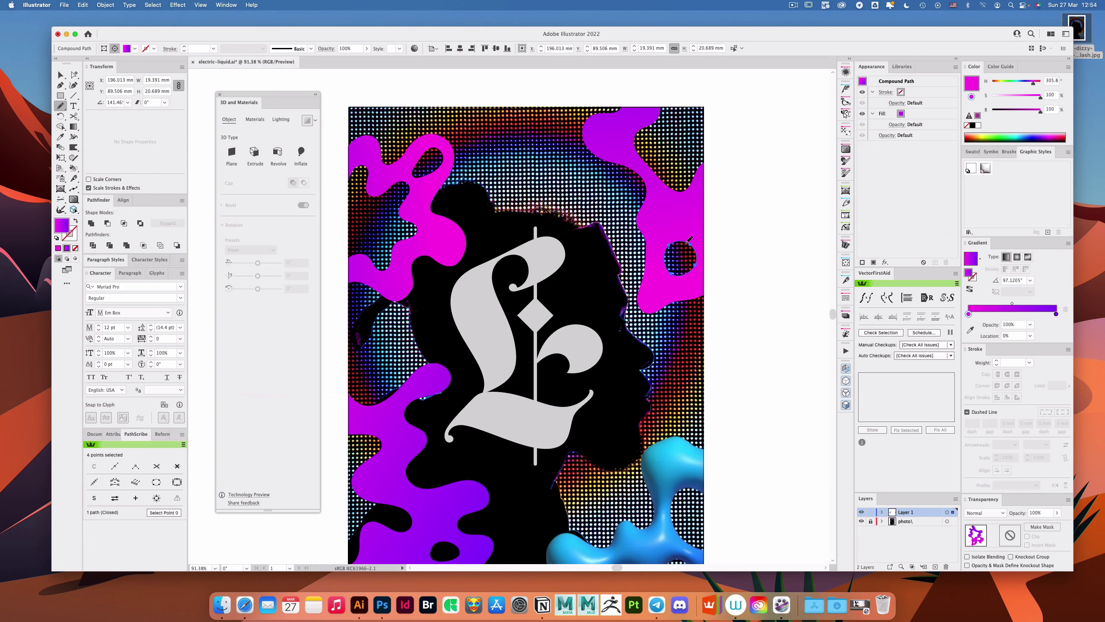
left_click_drag(701, 246, 695, 263)
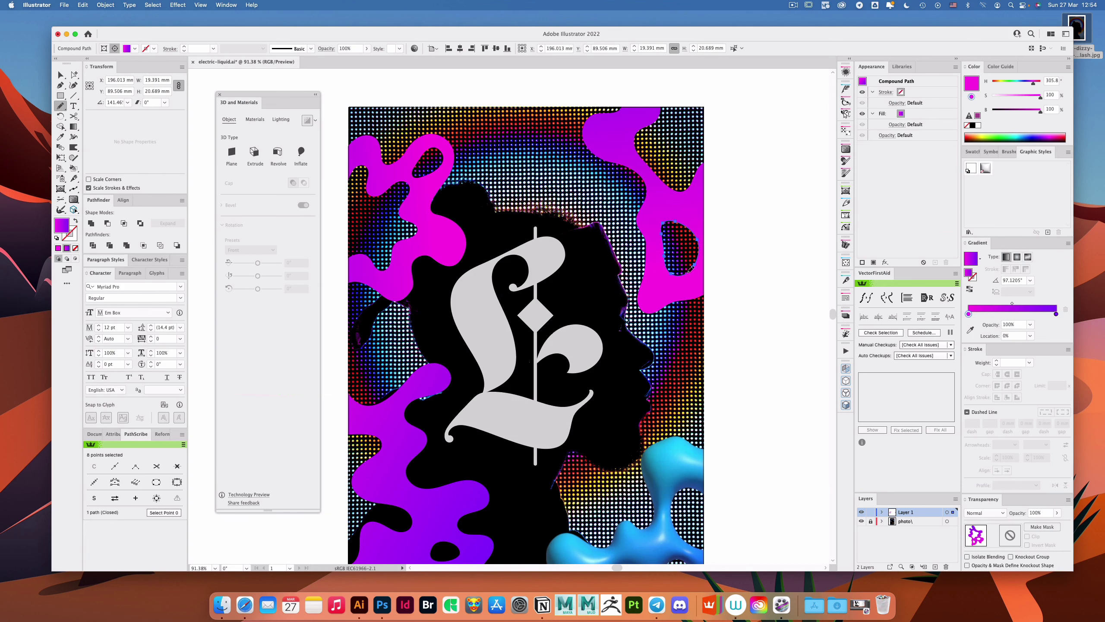
key("a")
left_click(735, 332)
left_click_drag(735, 333, 752, 341)
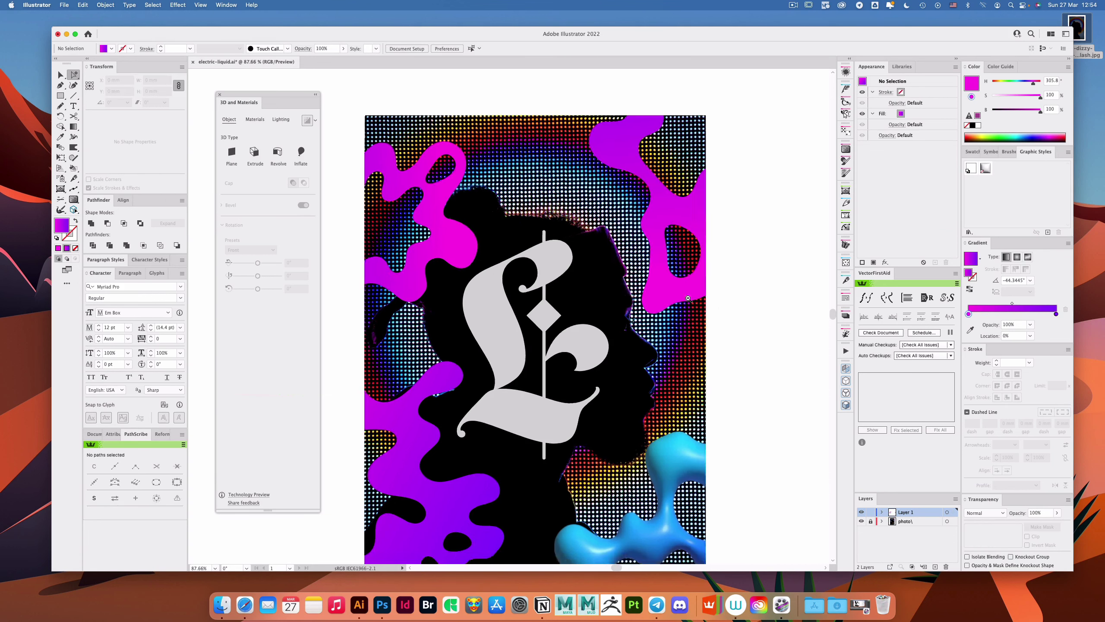
left_click_drag(800, 301, 773, 295)
left_click_drag(773, 295, 706, 295)
key("v")
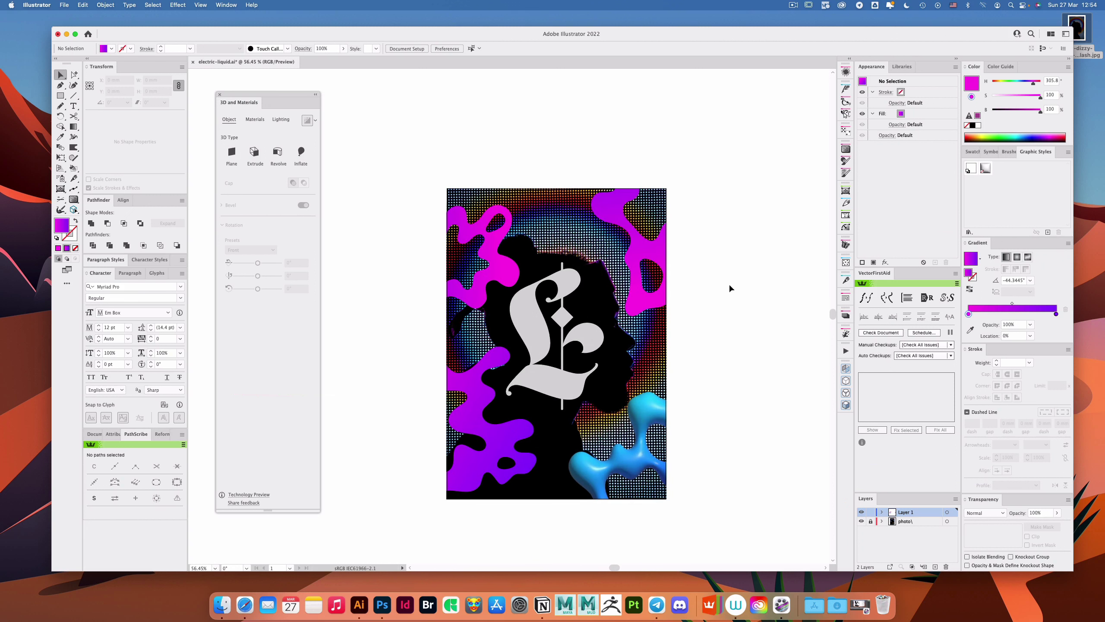
Step: Create a new layer above Layer 1 and give it a blue layer colour
double_click(875, 272)
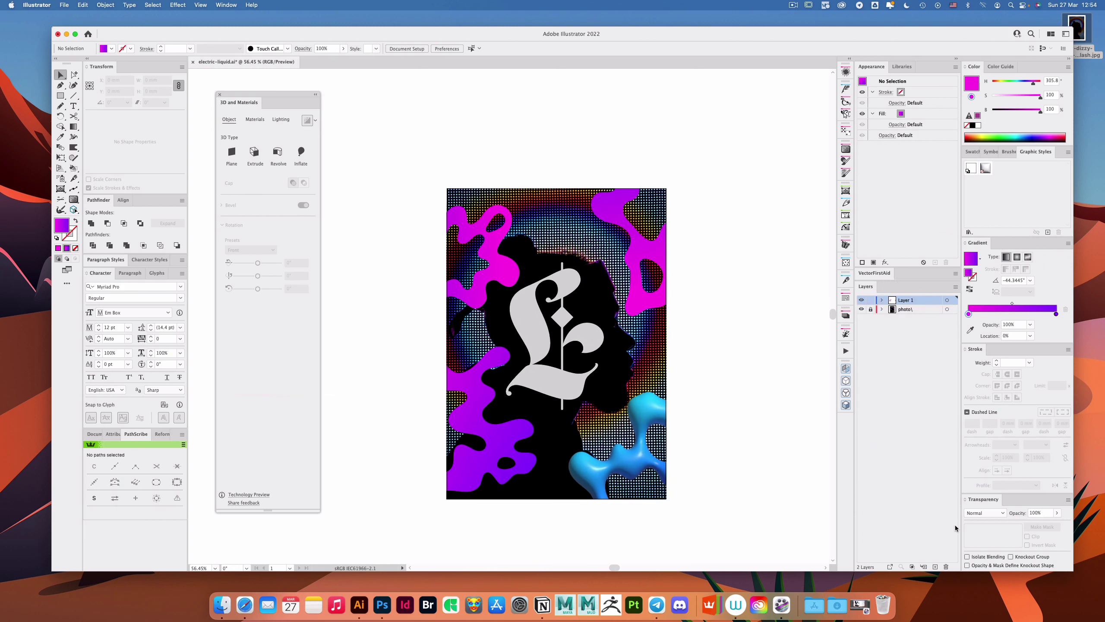
left_click(935, 567)
double_click(924, 304)
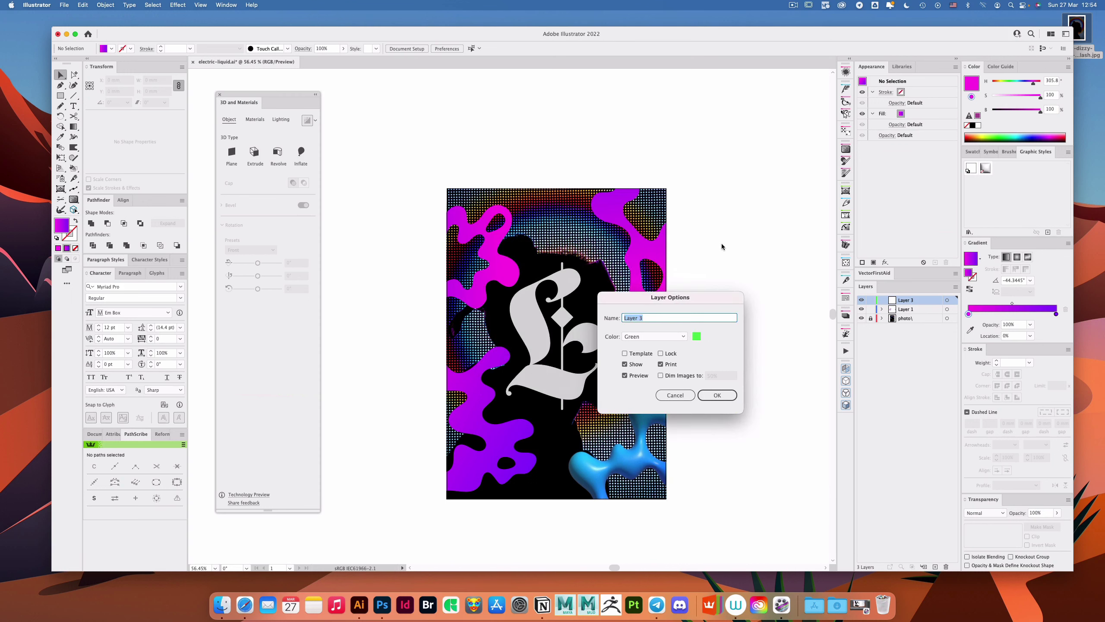
left_click(659, 336)
left_click(651, 78)
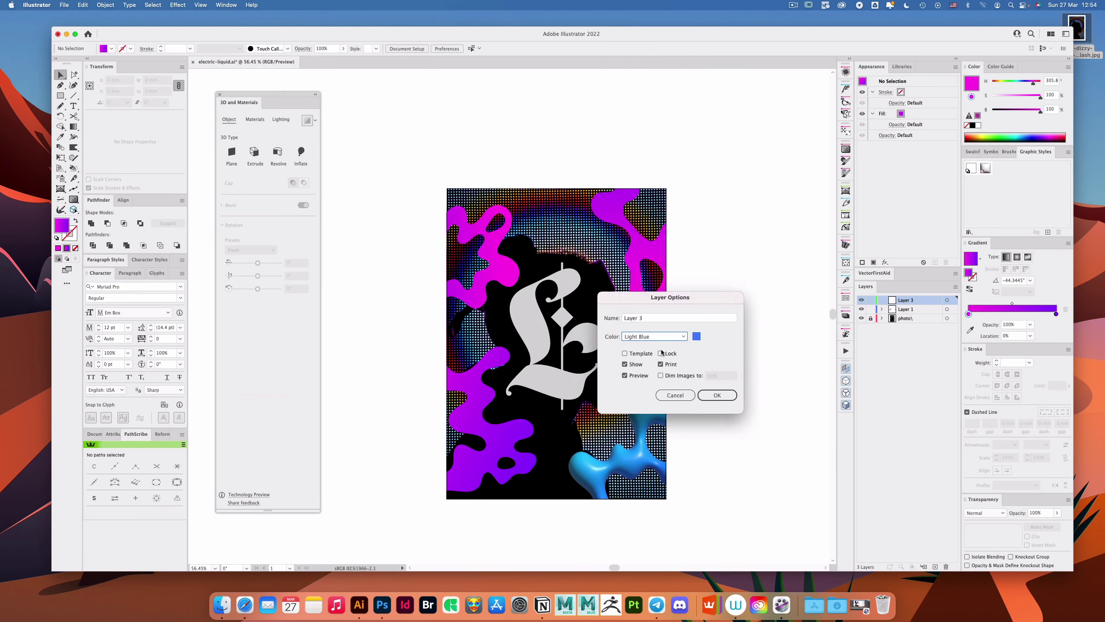
left_click(681, 341)
left_click(660, 97)
left_click(681, 338)
left_click(653, 78)
left_click(712, 395)
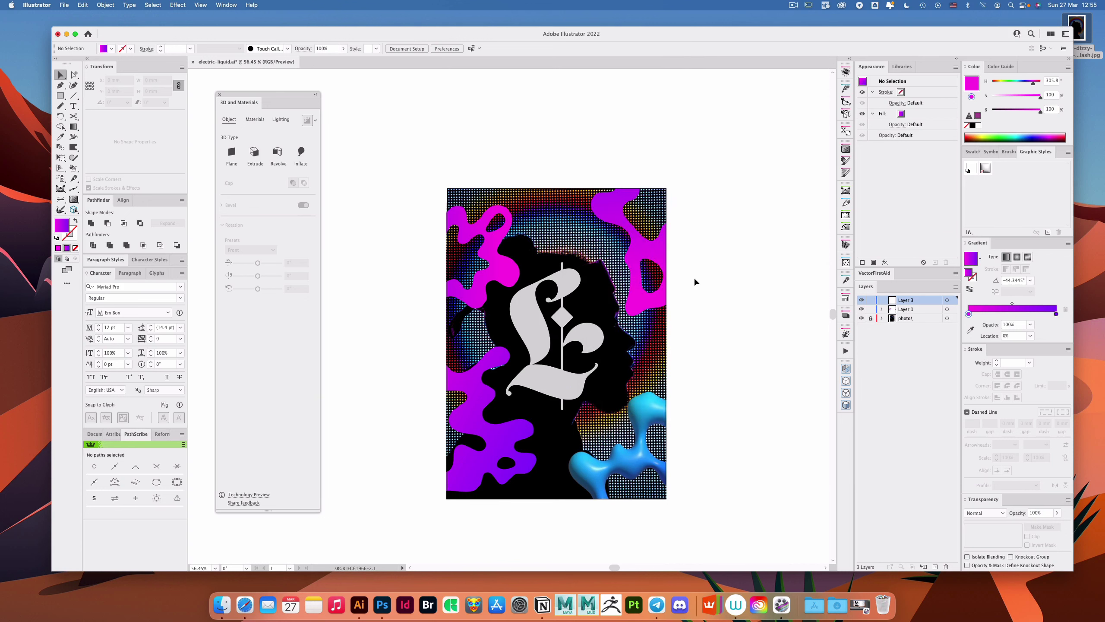
Step: Rename Layer 1 as liquid and the empty layer above it as text
left_click(916, 310)
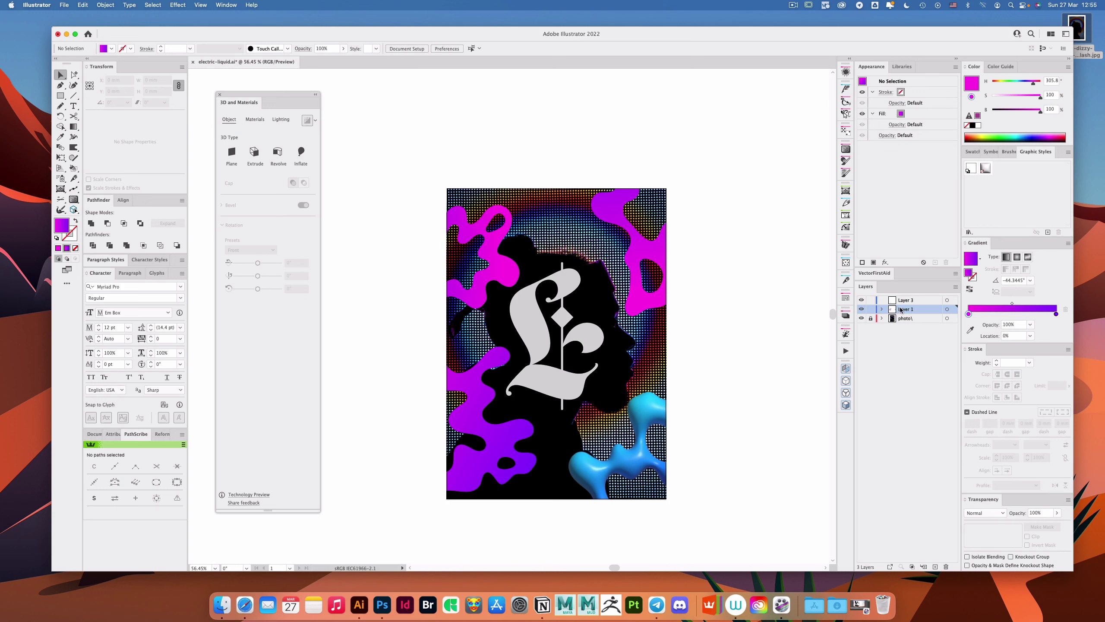
double_click(914, 310)
type("liquid")
key("Return")
double_click(907, 301)
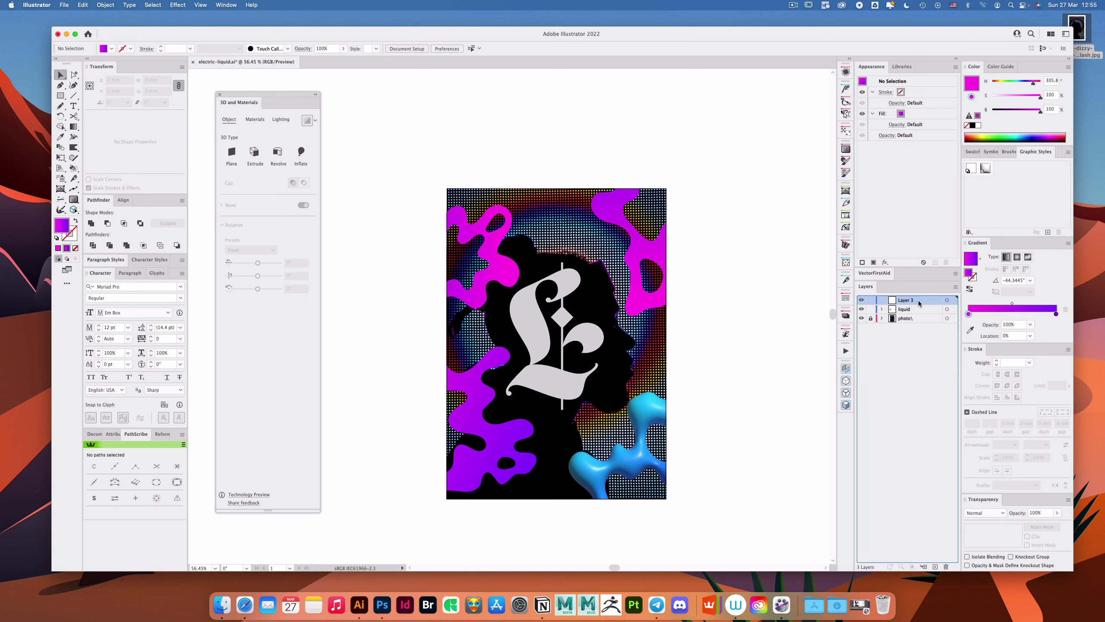
type("text")
key("Return")
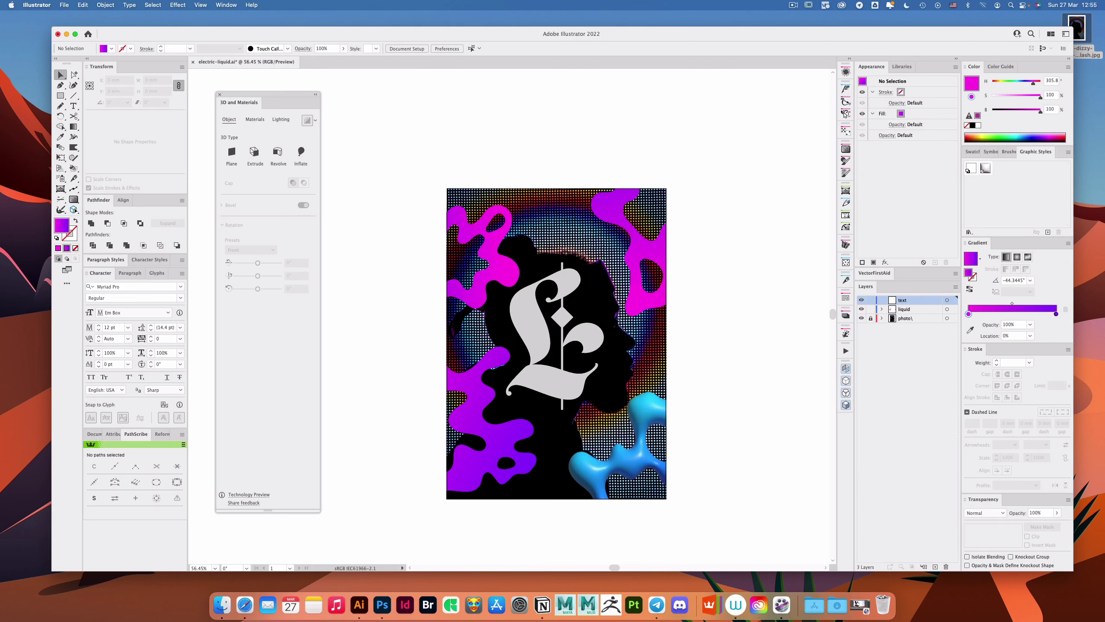
Step: Lock the liquid layer and add the point text "Electric" on the text layer just above the poster
left_click(871, 309)
scroll(553, 249, "up", 2)
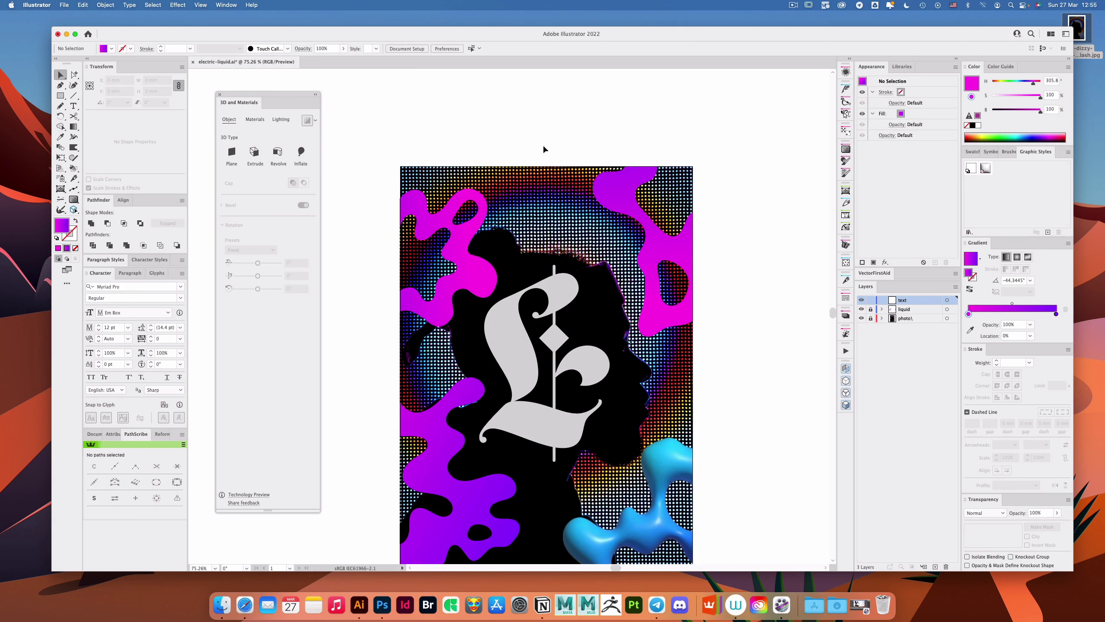
key("t")
left_click_drag(504, 132, 513, 207)
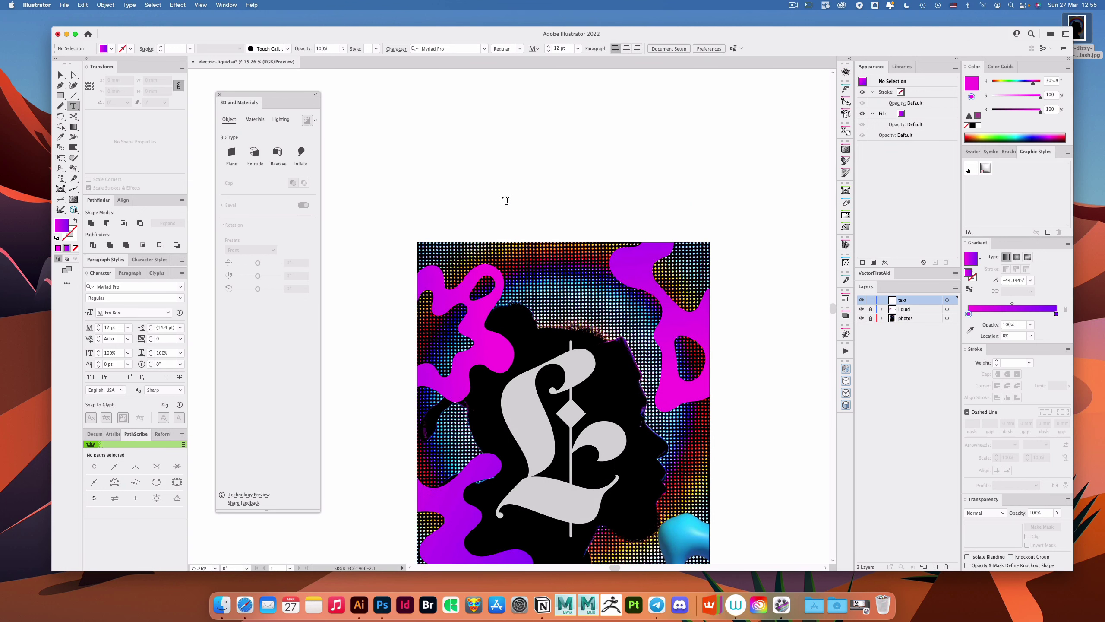
left_click(504, 197)
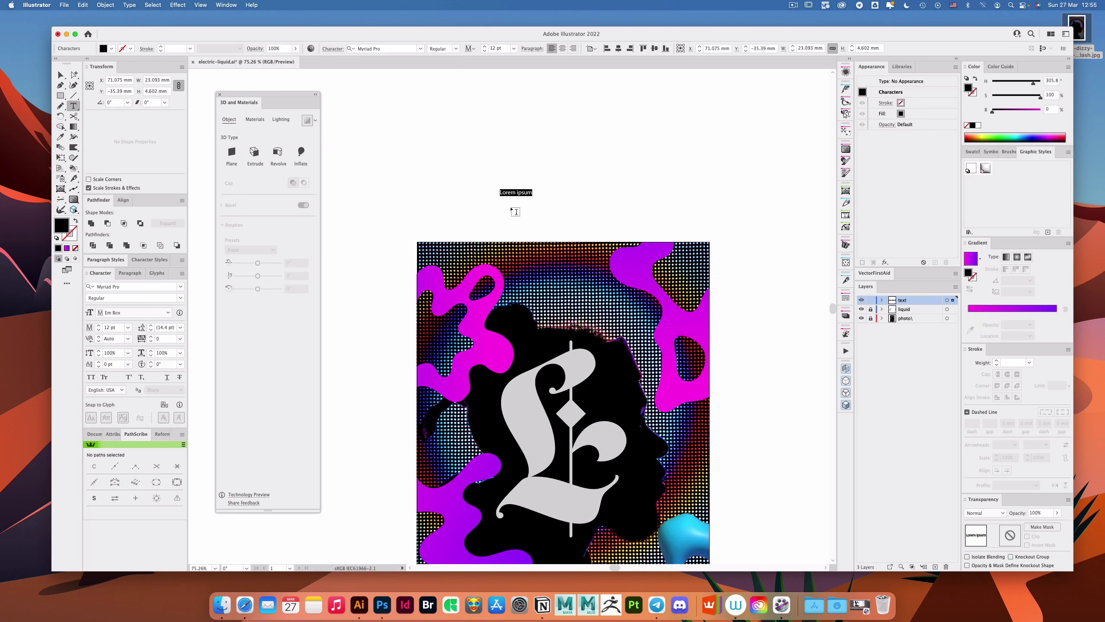
type("Electric")
key("Escape")
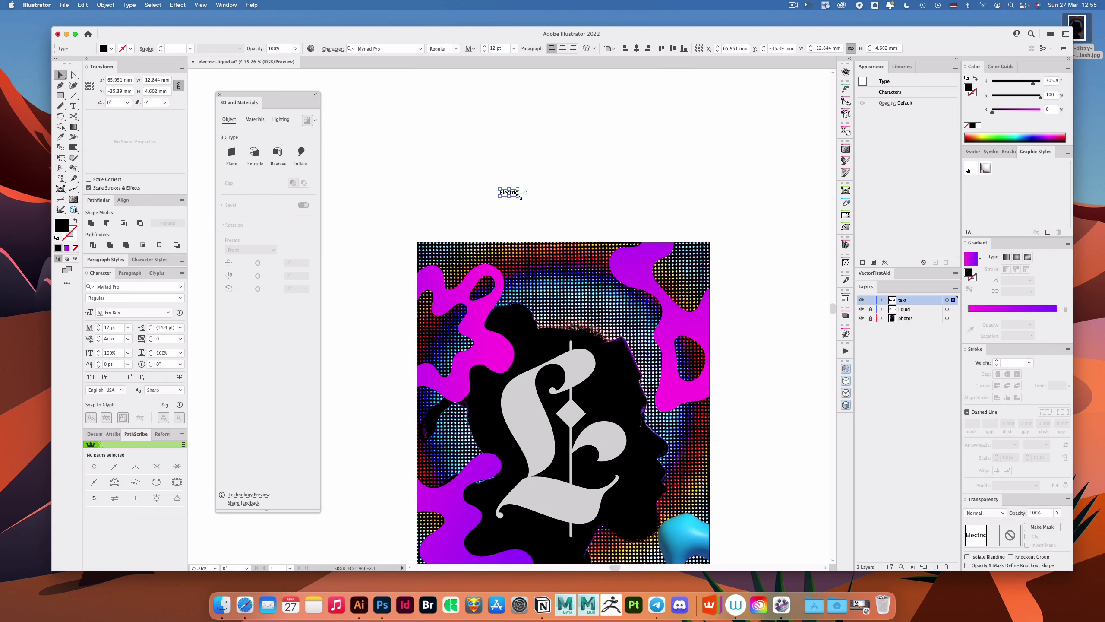
Step: Enlarge the text to about 85.5 pt, extend it to "Electric liquid" and centre it above the poster
left_click_drag(519, 197, 685, 240)
double_click(625, 219)
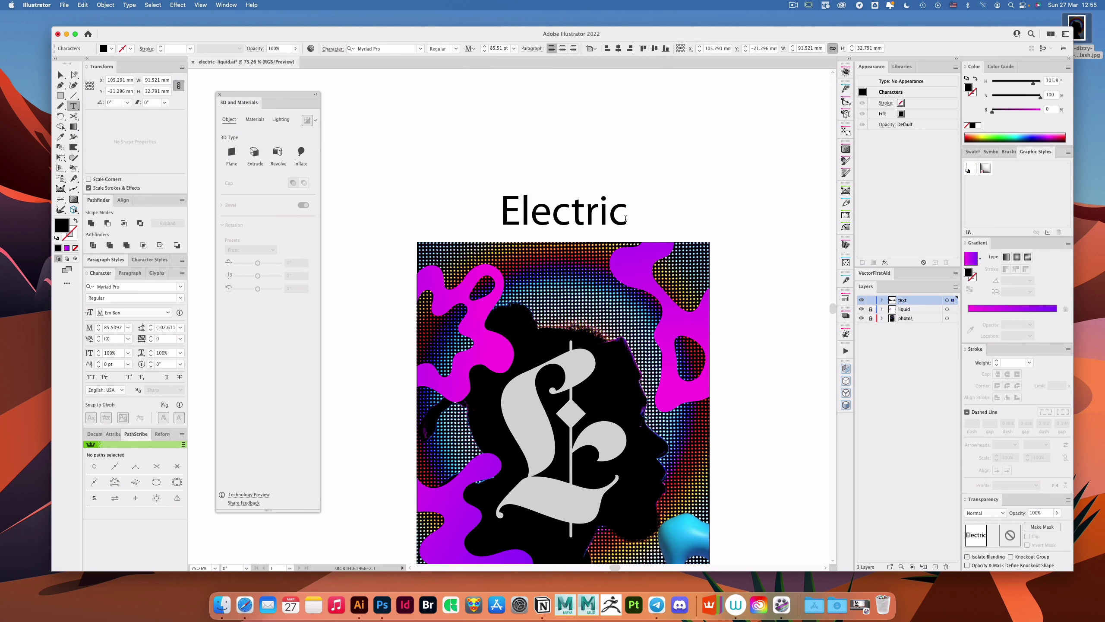
type("liquid")
key("Escape")
left_click_drag(585, 214, 529, 195)
Step: Colour the "Electric liquid" text white by sampling the blank canvas and move it onto the poster's upper part
key("i")
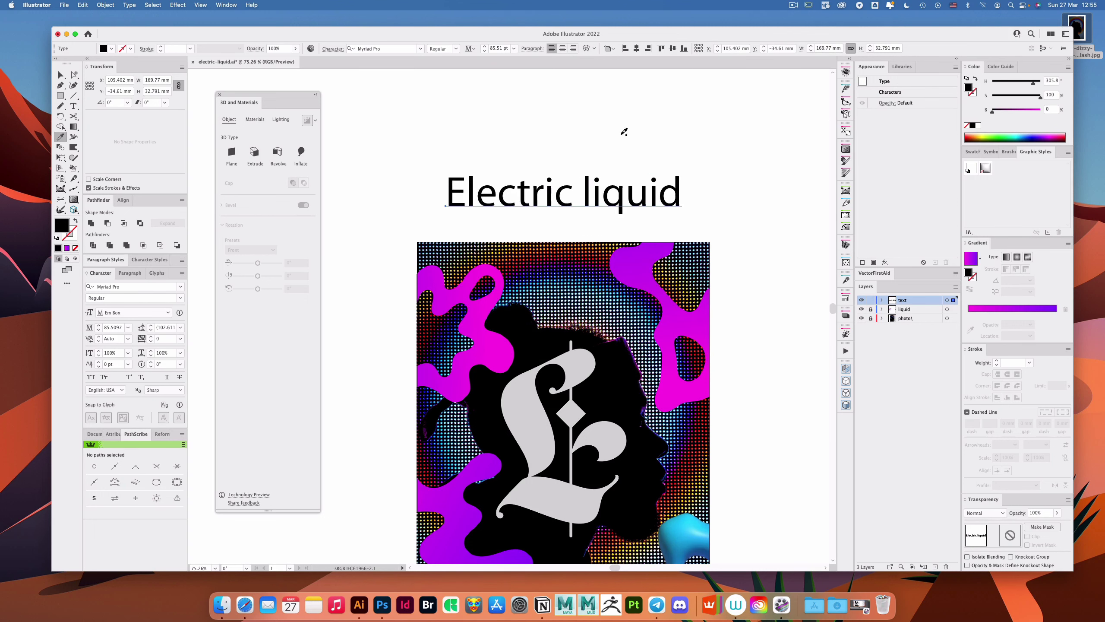
left_click(622, 135, "shift")
key("v")
left_click_drag(599, 190, 605, 289)
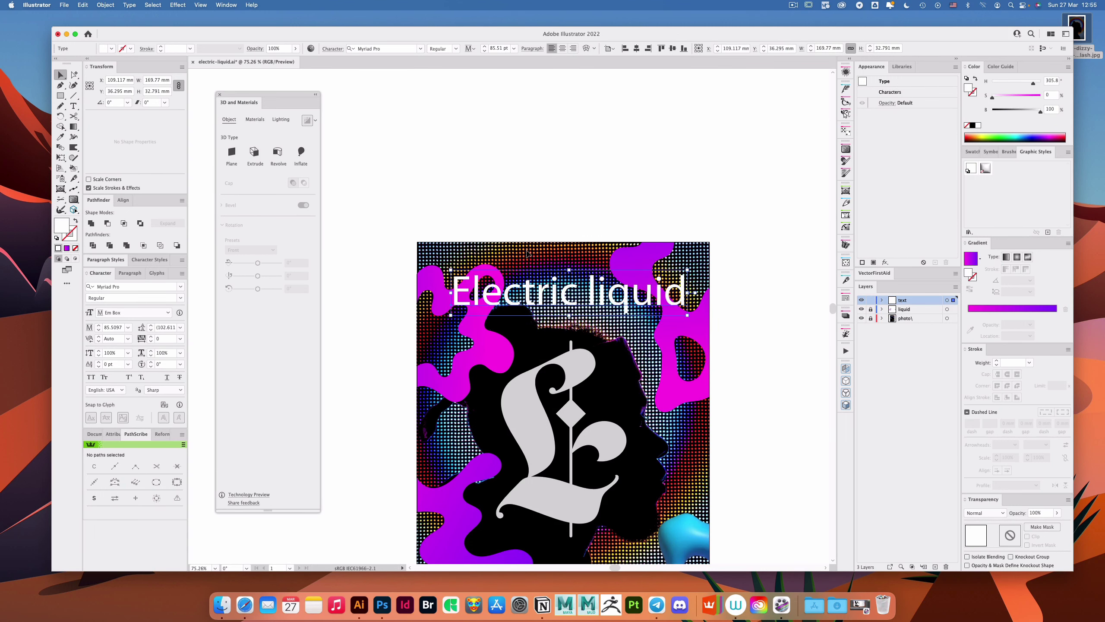
Step: Set the font of the "Electric liquid" title to ALS-Zum-Zum Regular
left_click(93, 377)
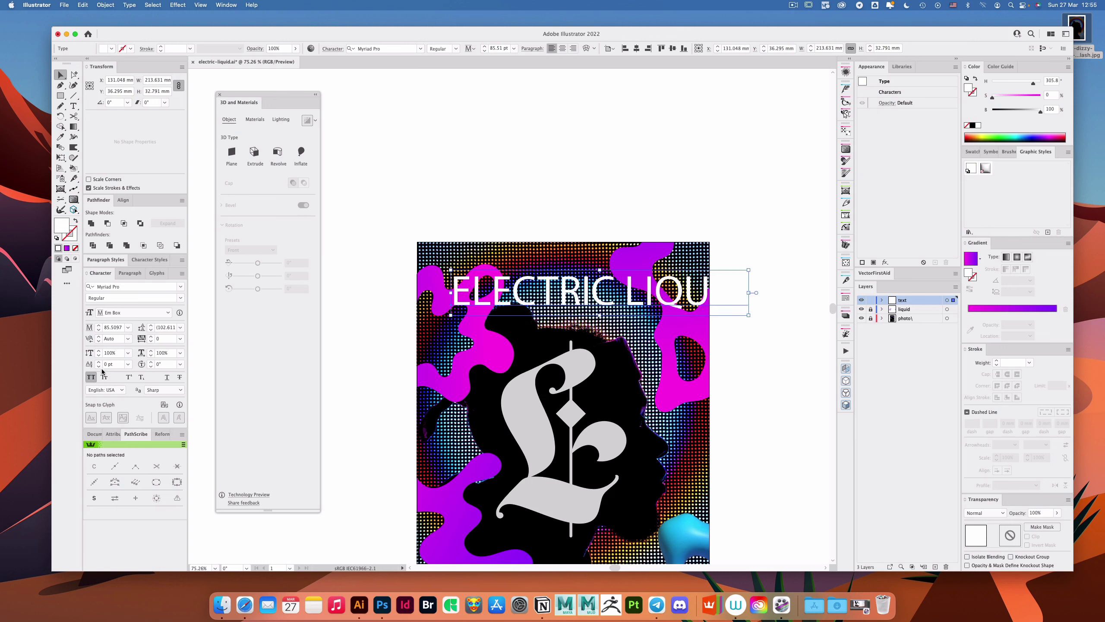
left_click(91, 378)
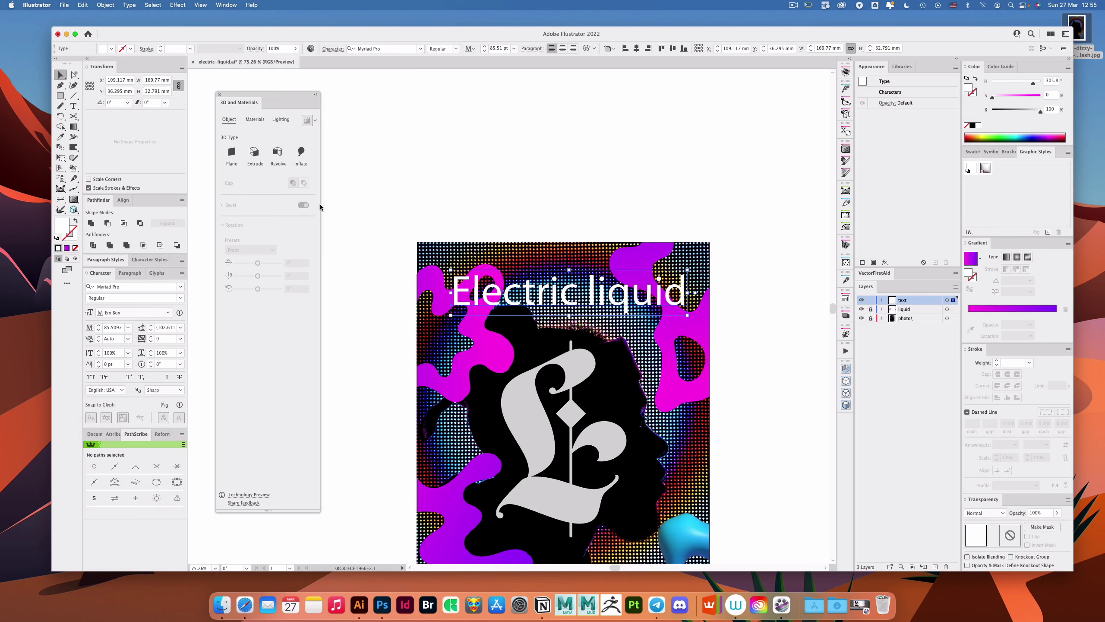
left_click(542, 209)
left_click_drag(617, 294, 616, 293)
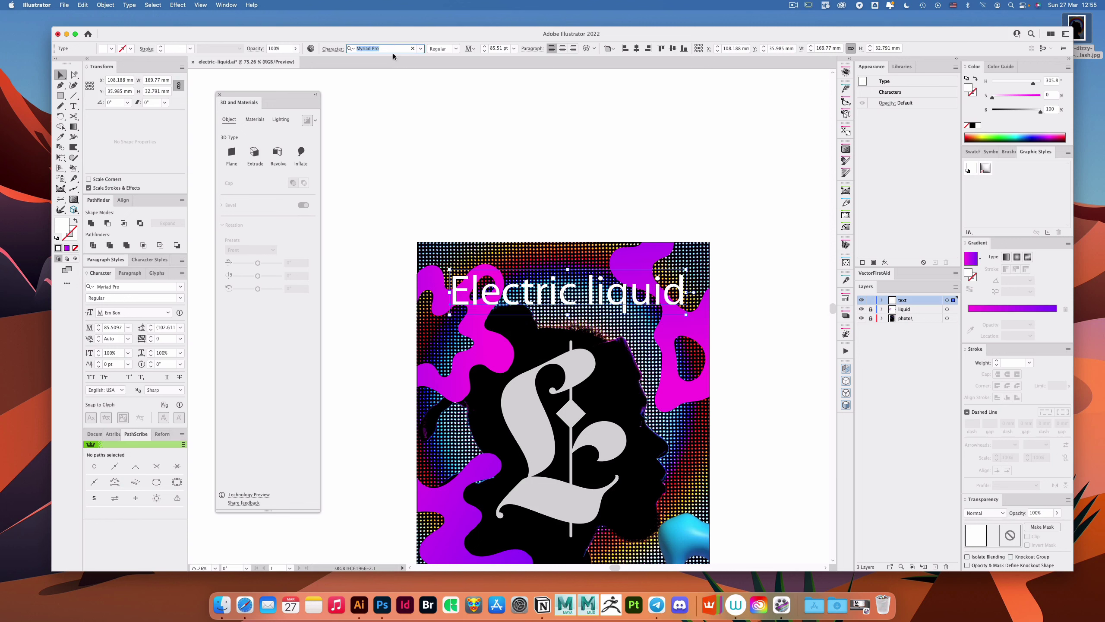
type("um")
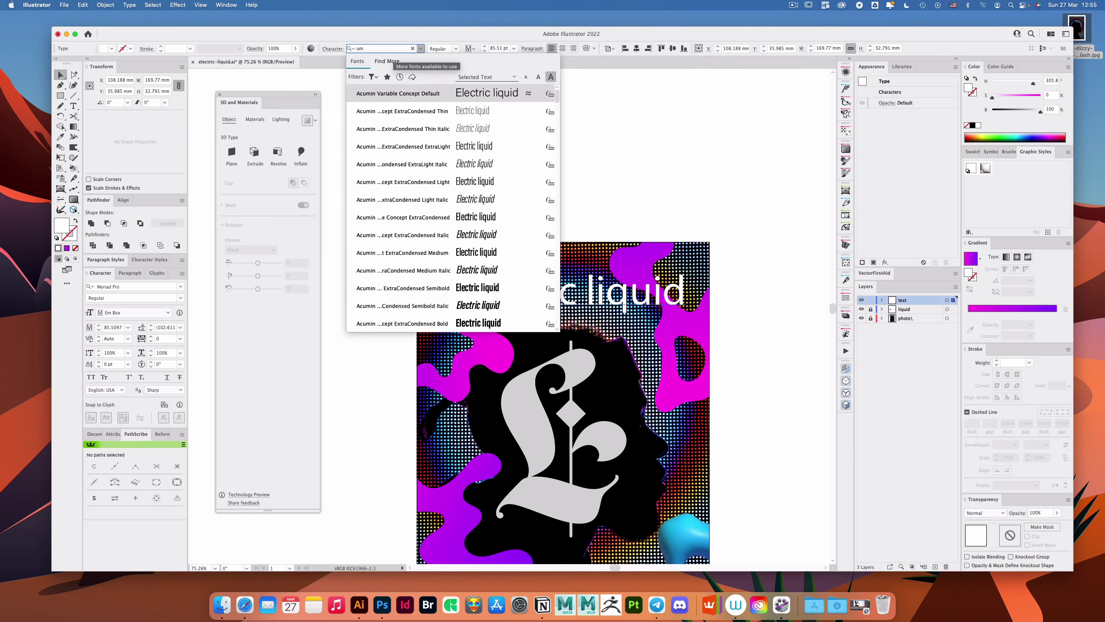
key("BackSpace")
key("BackSpace")
type("u")
key("BackSpace")
type("zu")
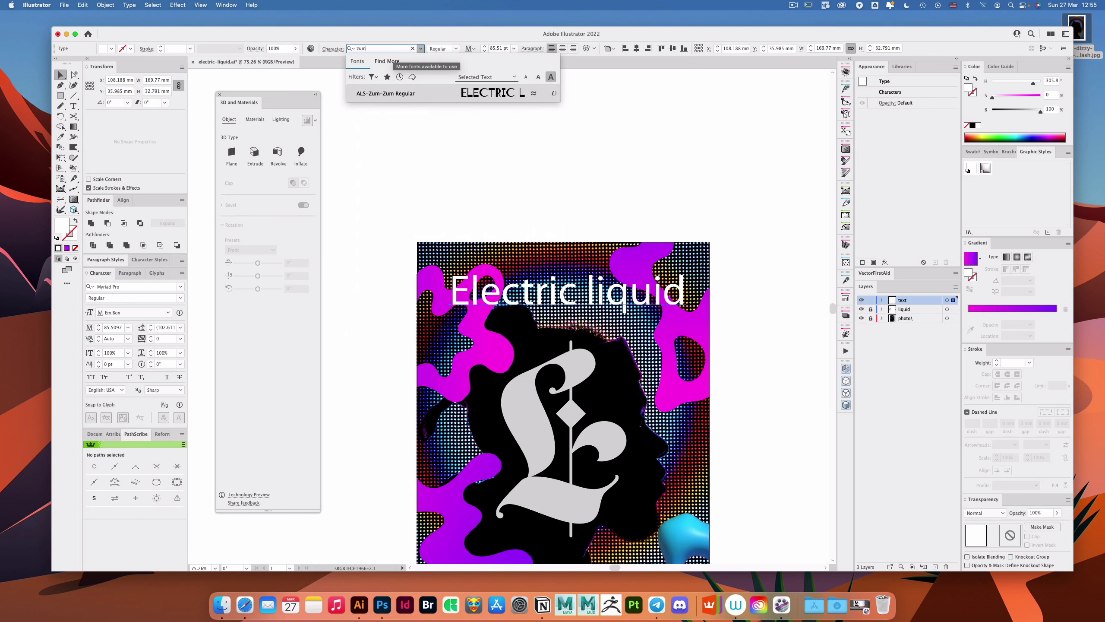
key("Return")
left_click(661, 203)
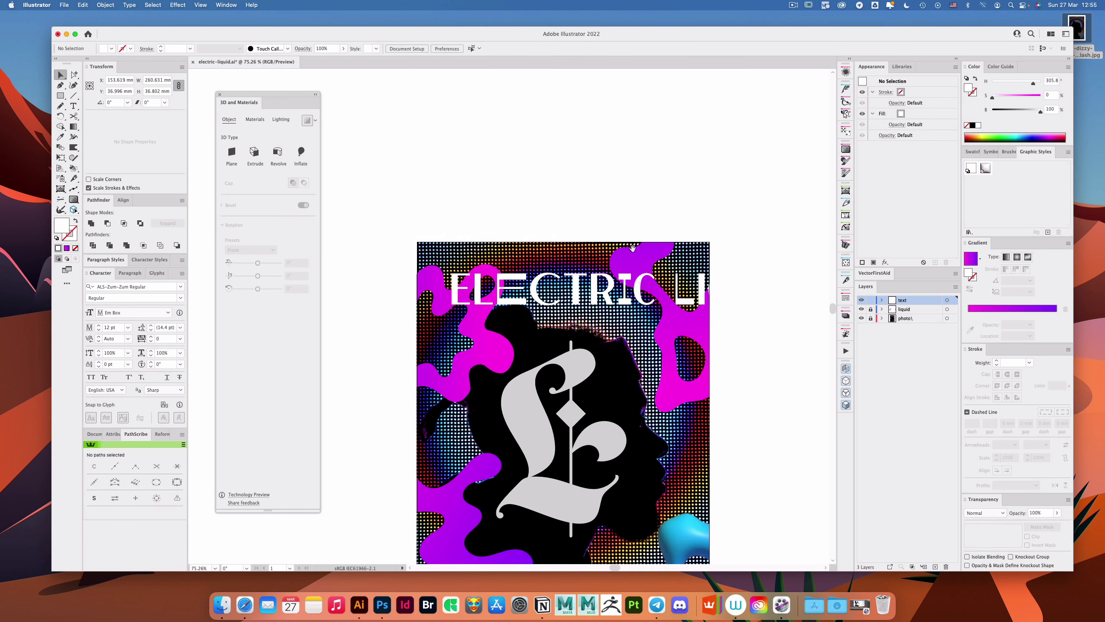
Step: Duplicate the title directly below itself and delete "liquid" from the upper copy
left_click_drag(634, 247, 603, 224)
left_click_drag(555, 272, 566, 275)
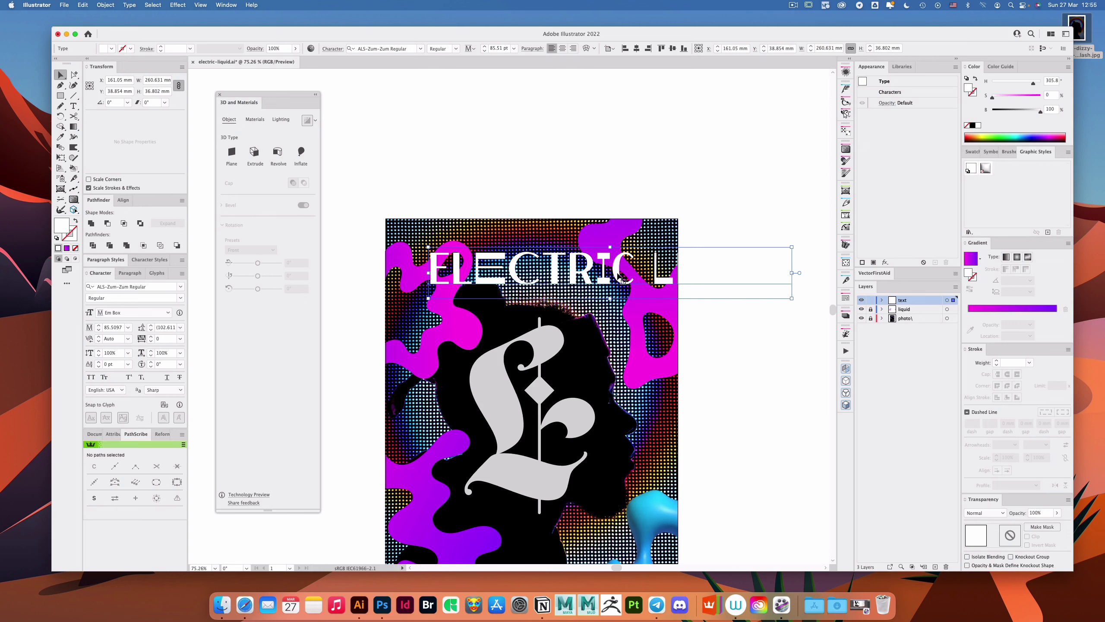
left_click_drag(617, 277, 617, 319)
key("t")
left_click_drag(640, 270, 834, 274)
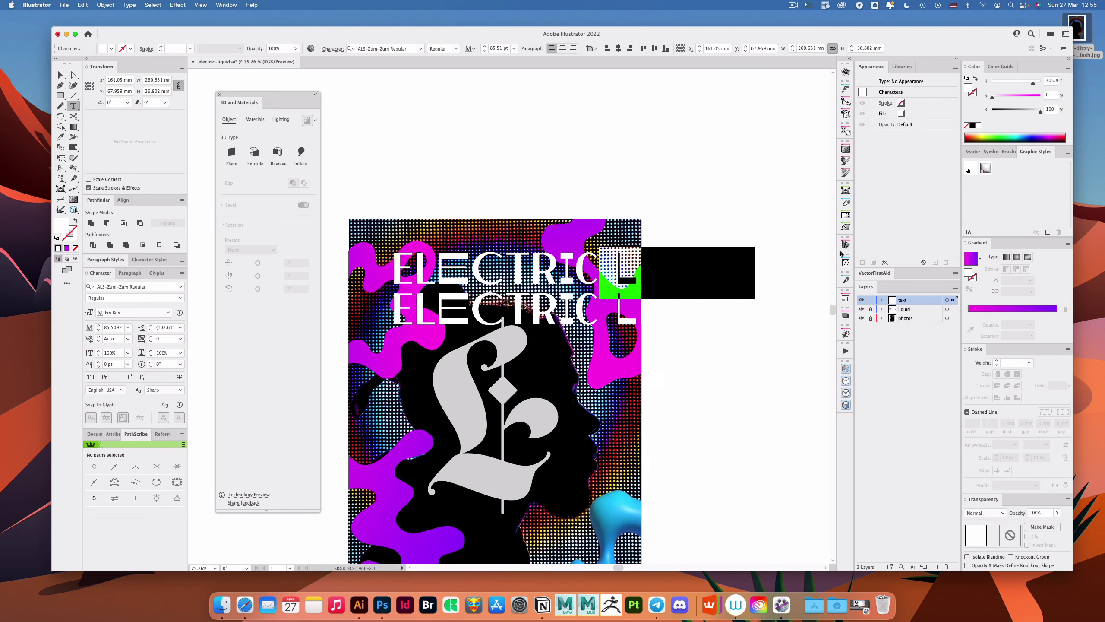
key("BackSpace")
key("Escape")
Step: Delete "Electric" from the lower title copy and centre the remaining LIQUID under ELECTRIC
double_click(594, 312)
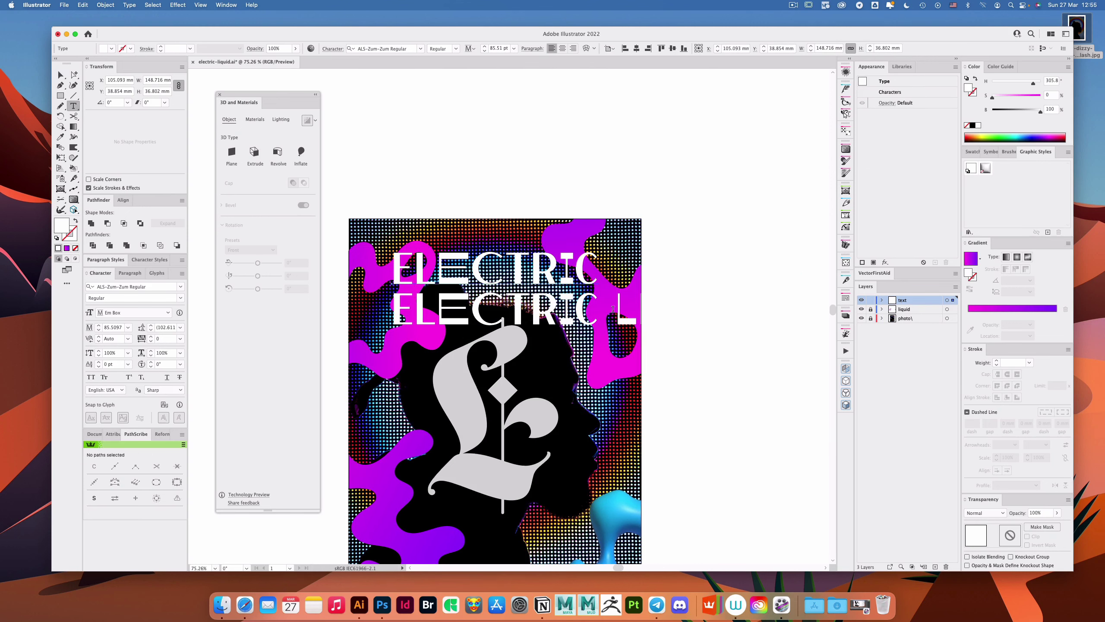
left_click_drag(613, 308, 338, 302)
key("BackSpace")
key("Escape")
left_click(548, 190)
left_click_drag(481, 304, 526, 299)
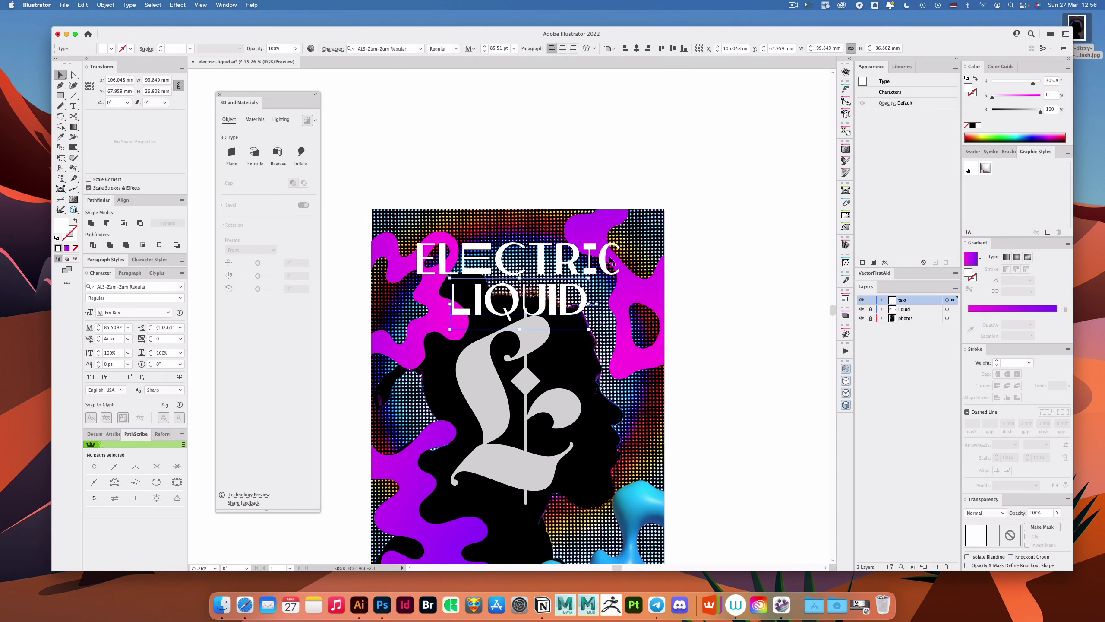
scroll(487, 371, "down", 3)
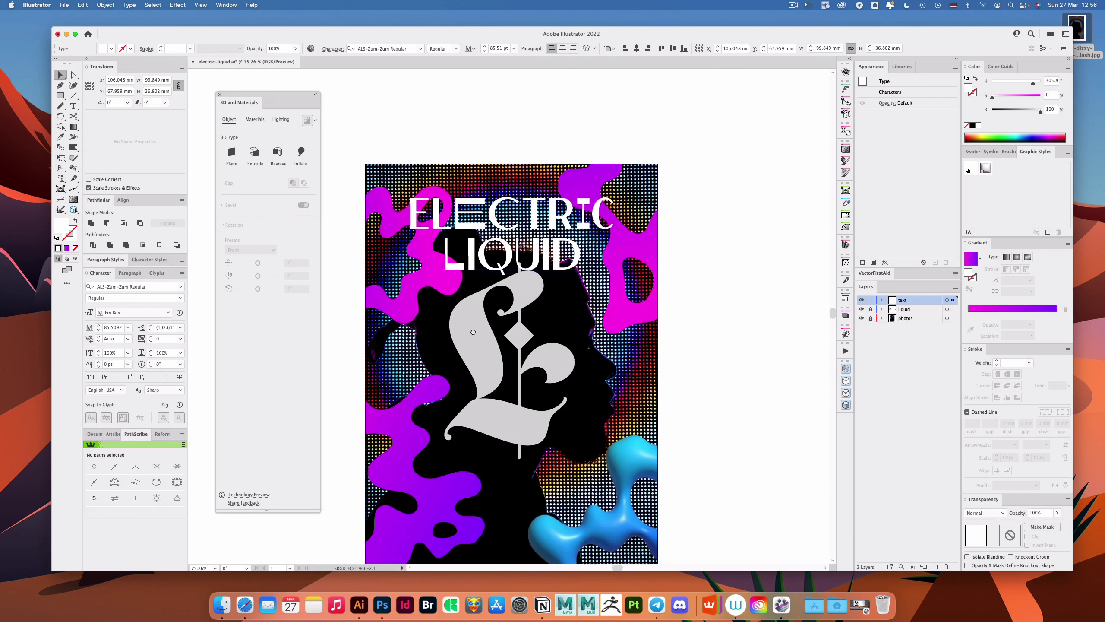
left_click(713, 347)
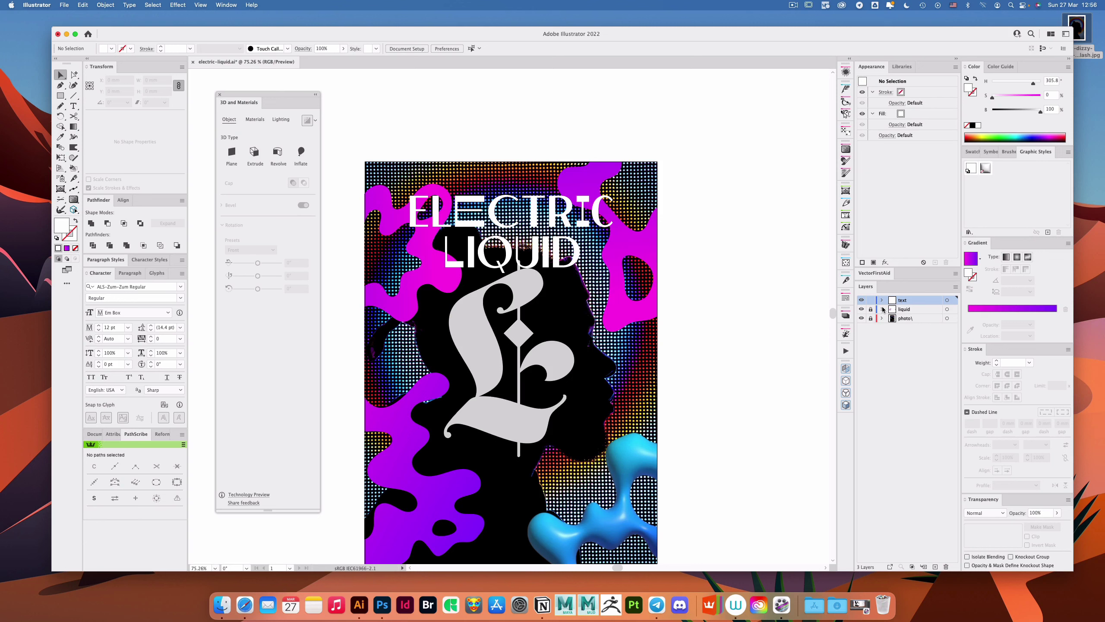
Step: Lock the text layer, unlock liquid, and extend the blackletter letter's bottom stroke to the right by moving its end anchor points
left_click(871, 300)
left_click(870, 308)
left_click(532, 433)
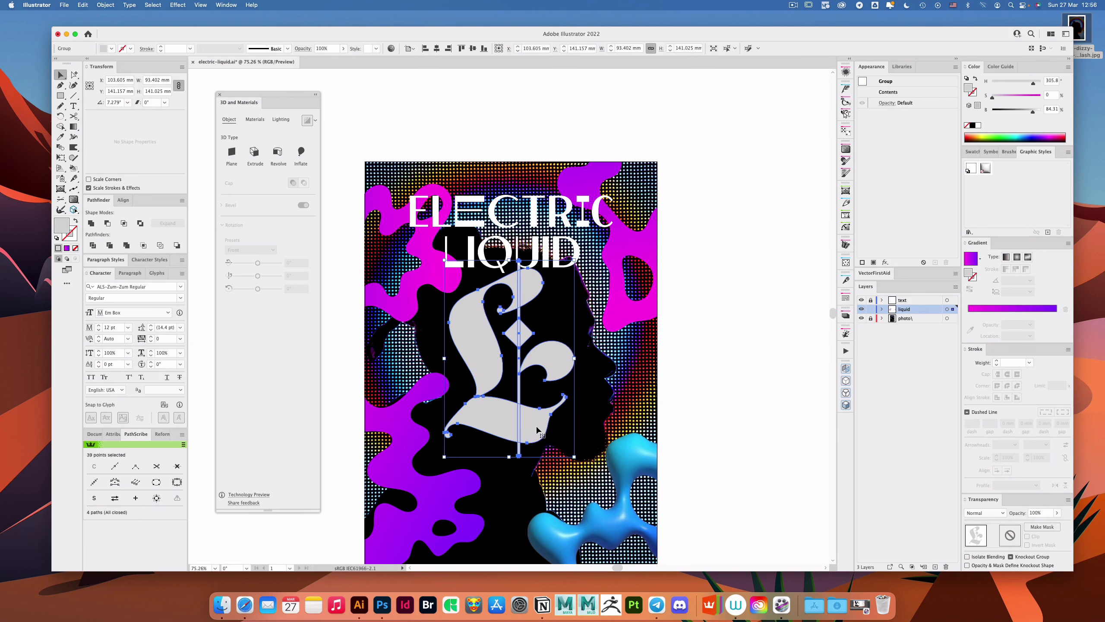
key("a")
double_click(537, 430)
left_click_drag(524, 449, 536, 443)
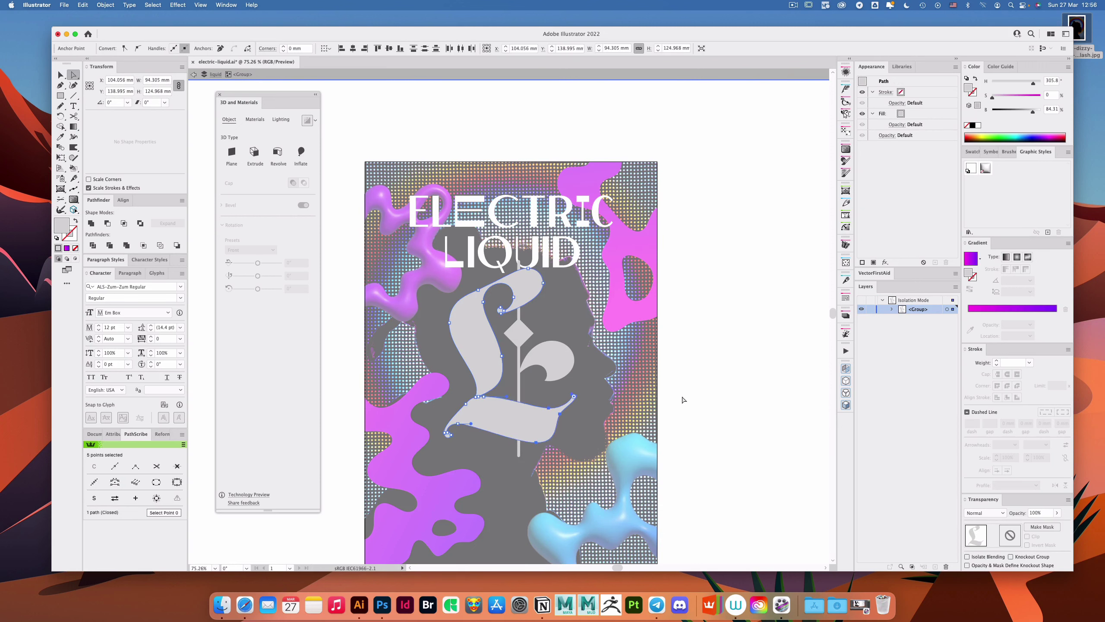
key("v")
left_click(750, 335)
double_click(750, 336)
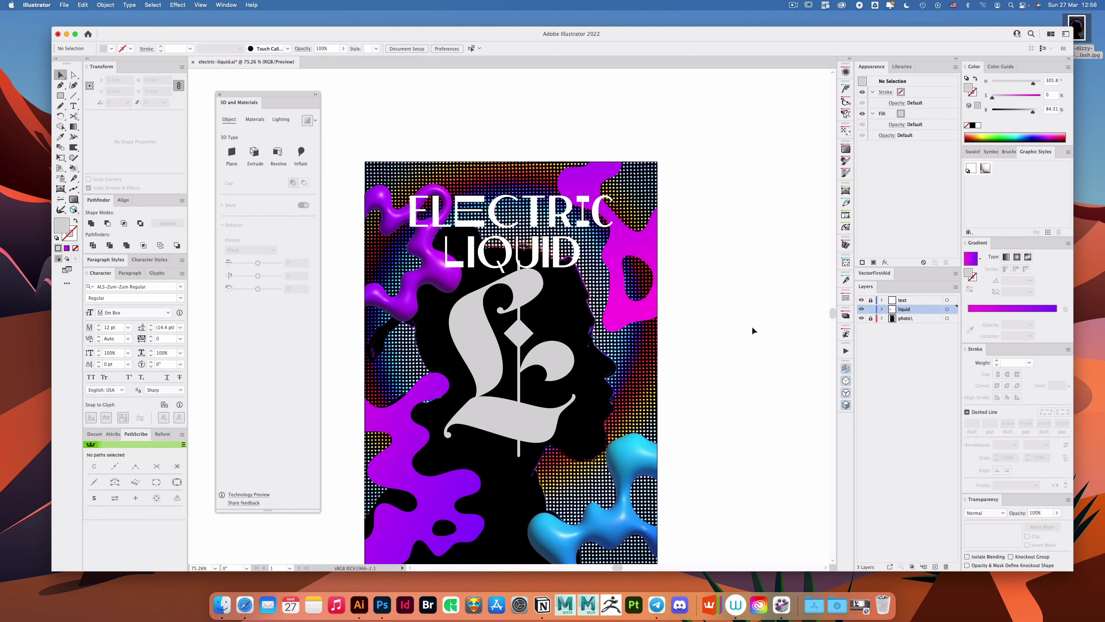
Step: Make only the text layer editable again, then move LIQUID slightly down and ELECTRIC slightly right to balance the title lines
left_click(871, 309)
left_click(871, 300)
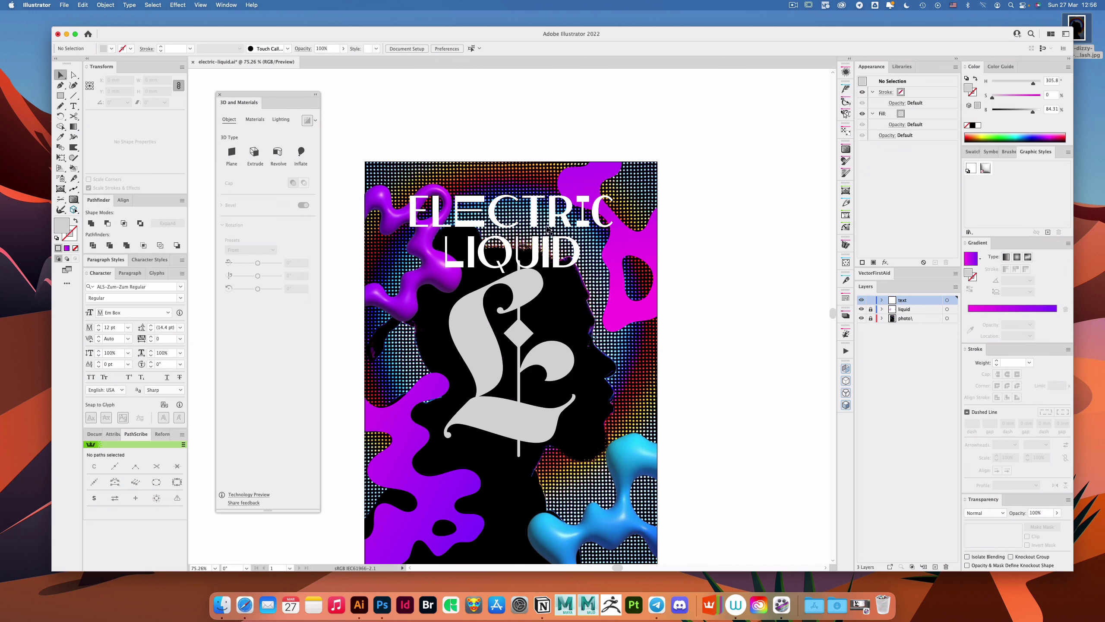
left_click_drag(548, 254, 547, 261)
left_click_drag(552, 209, 558, 209)
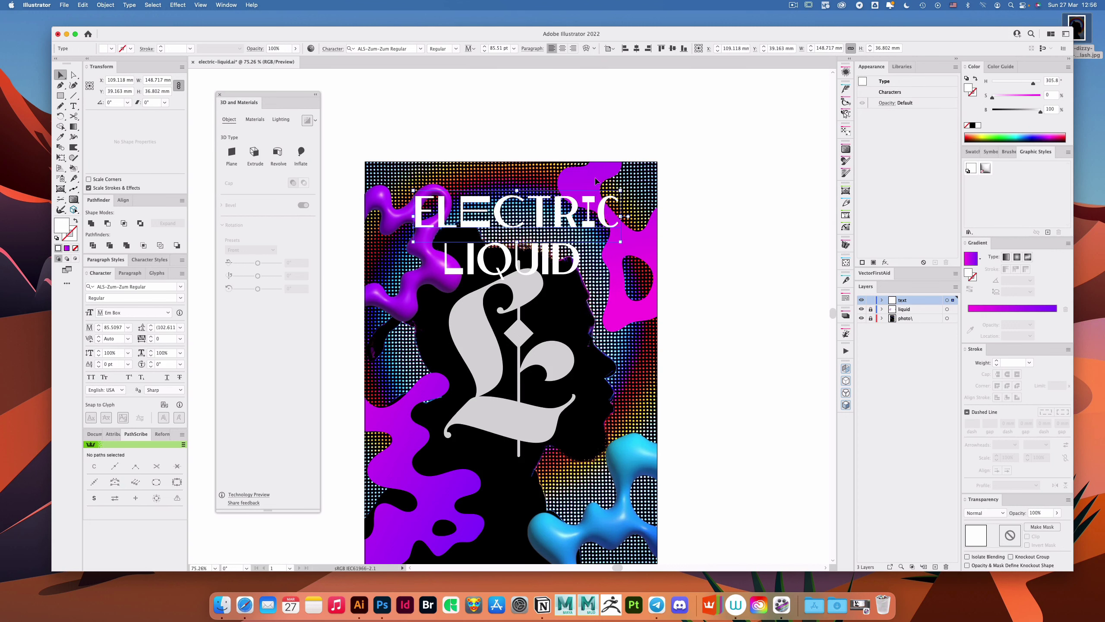
left_click(728, 201)
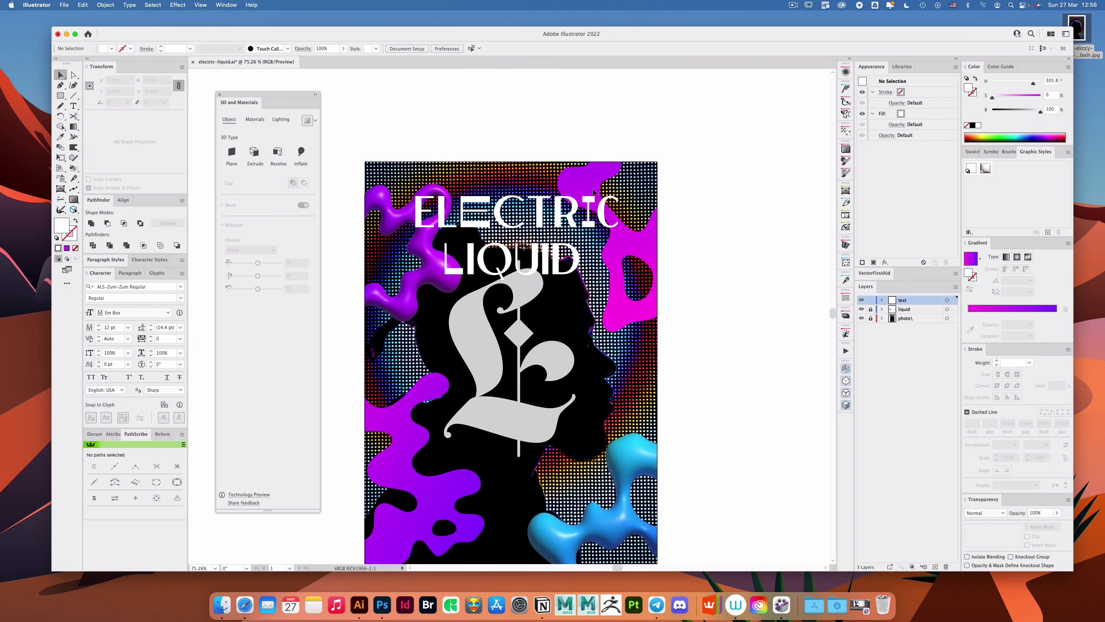
Step: Try the word ELECTRIC in Open Sans Bold with all caps
mouse_move(514, 186)
left_mouse_down()
mouse_move(520, 221)
mouse_move(528, 201)
left_mouse_up()
left_click_drag(468, 263, 490, 262)
left_click(485, 273)
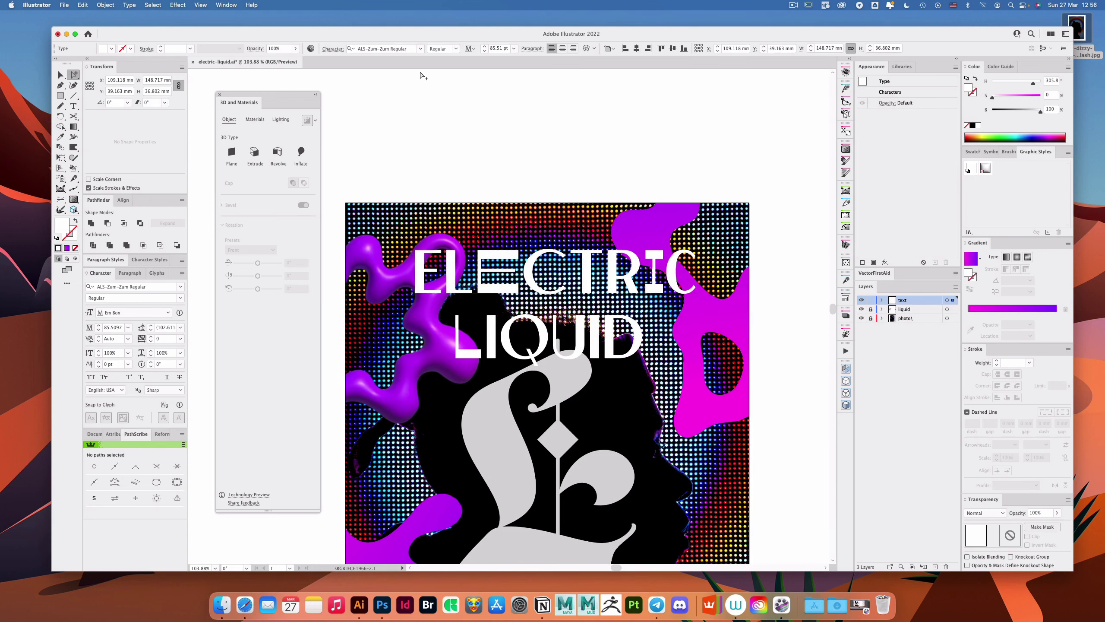
left_click(393, 49)
type("open")
key("Return")
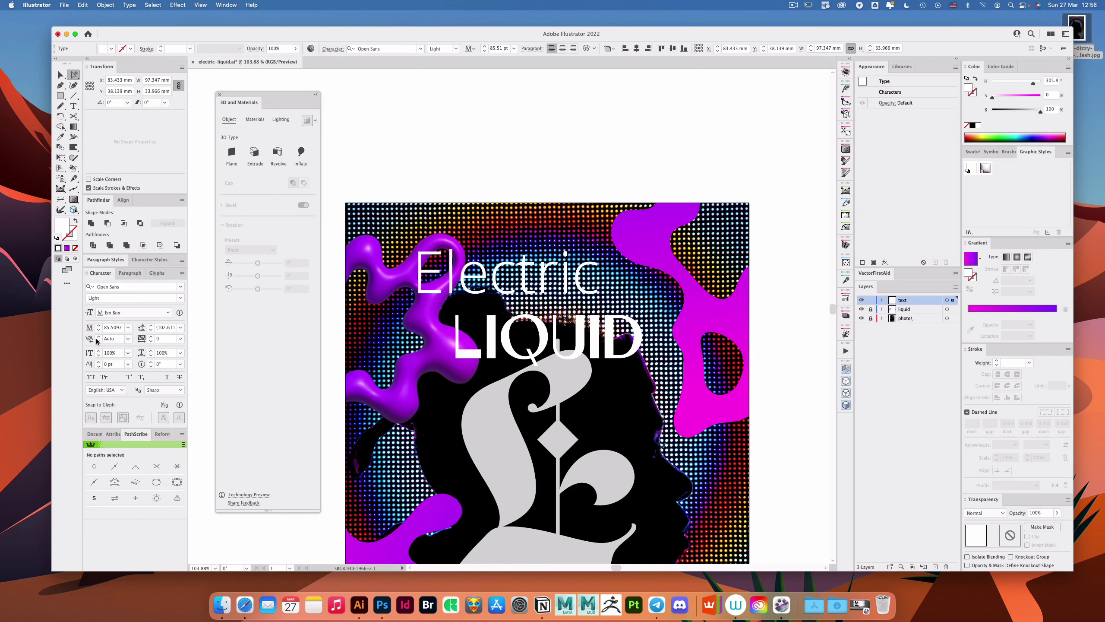
left_click(91, 376)
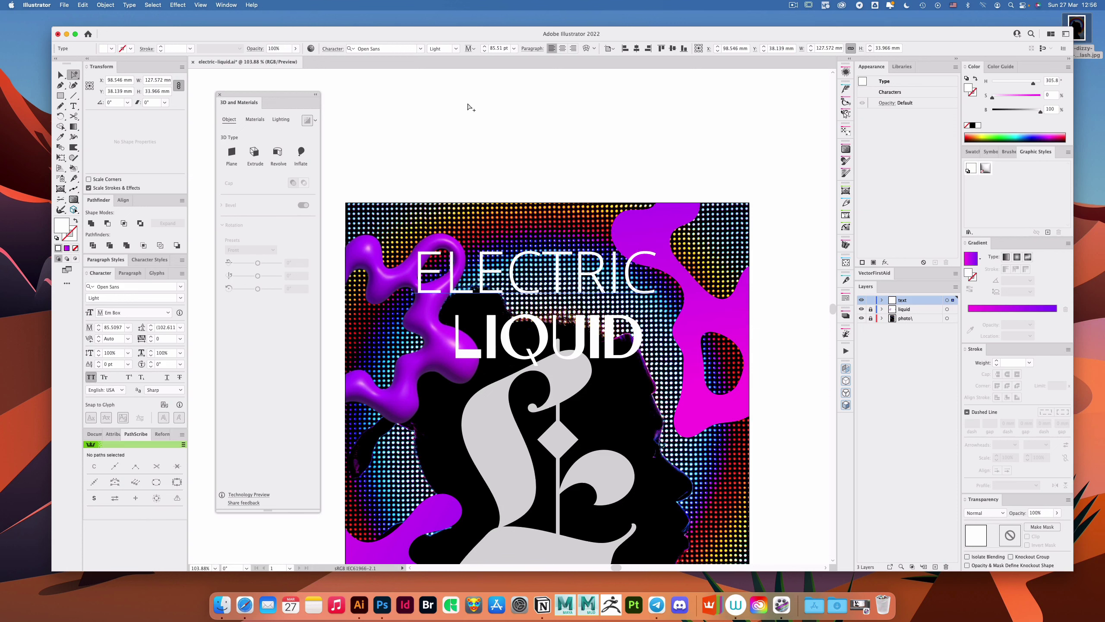
left_click(456, 49)
left_click(453, 122)
left_click(631, 166)
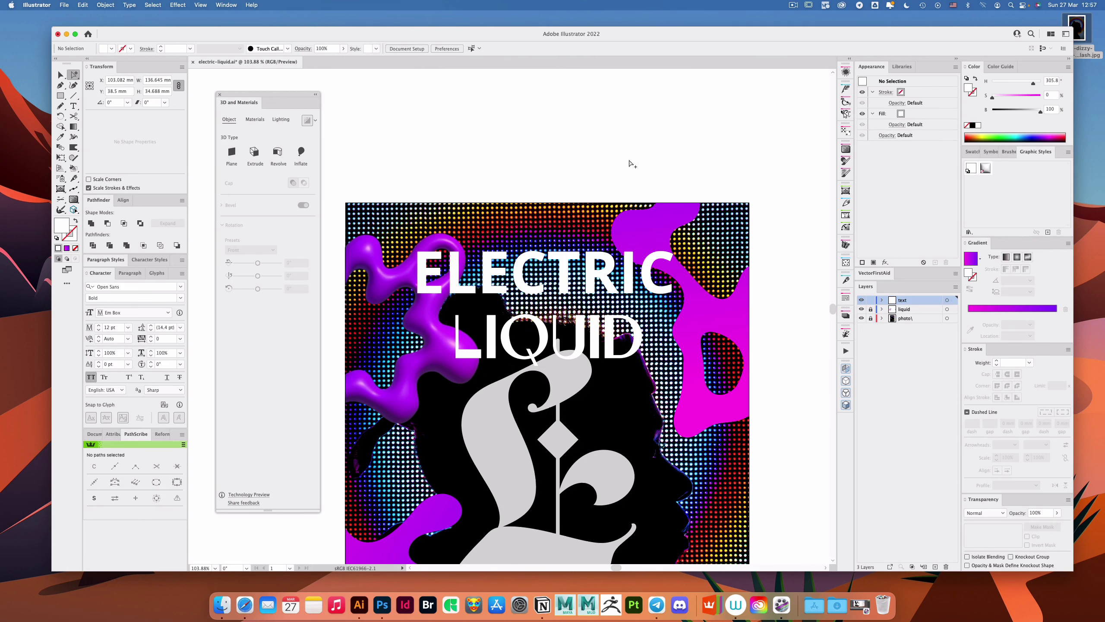
Step: Return ELECTRIC to the ALS-Zum-Zum font by sampling the type style of LIQUID
left_click(601, 286)
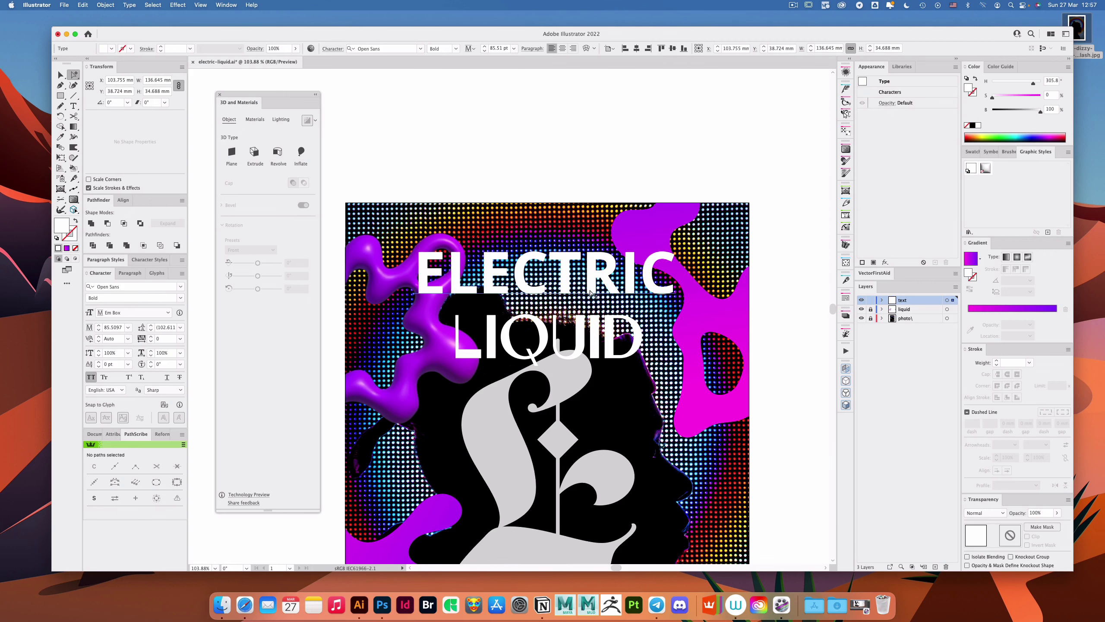
key("i")
left_click(595, 323)
key("a")
left_click(588, 162)
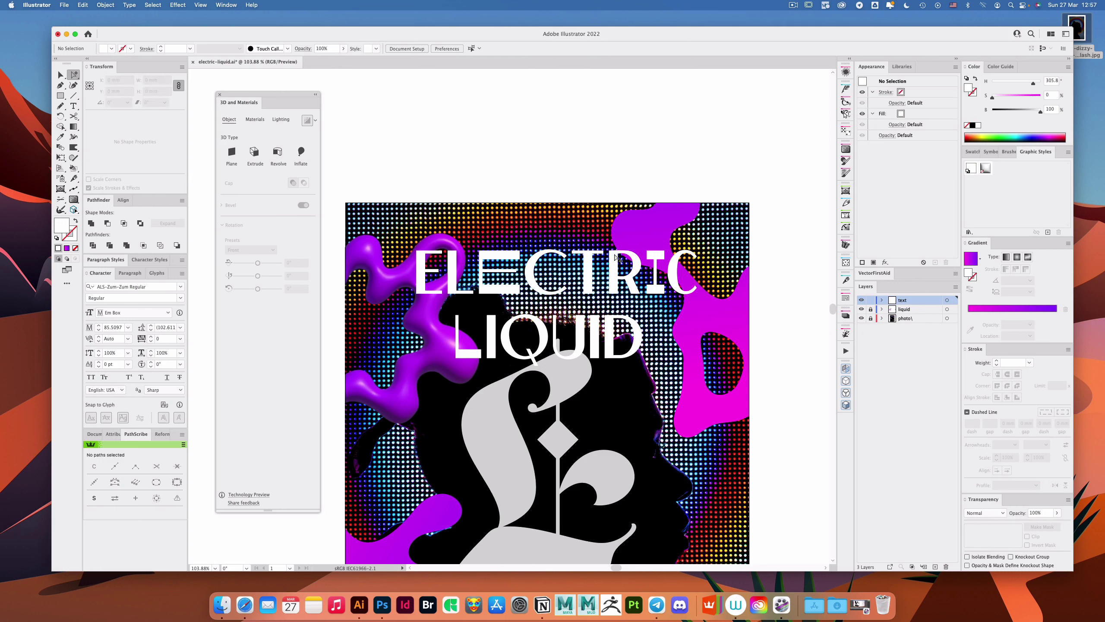
Step: Create a new calligraphic brush with a 35° angle, 9% roundness and 9 pt size
scroll(617, 231, "up", 5)
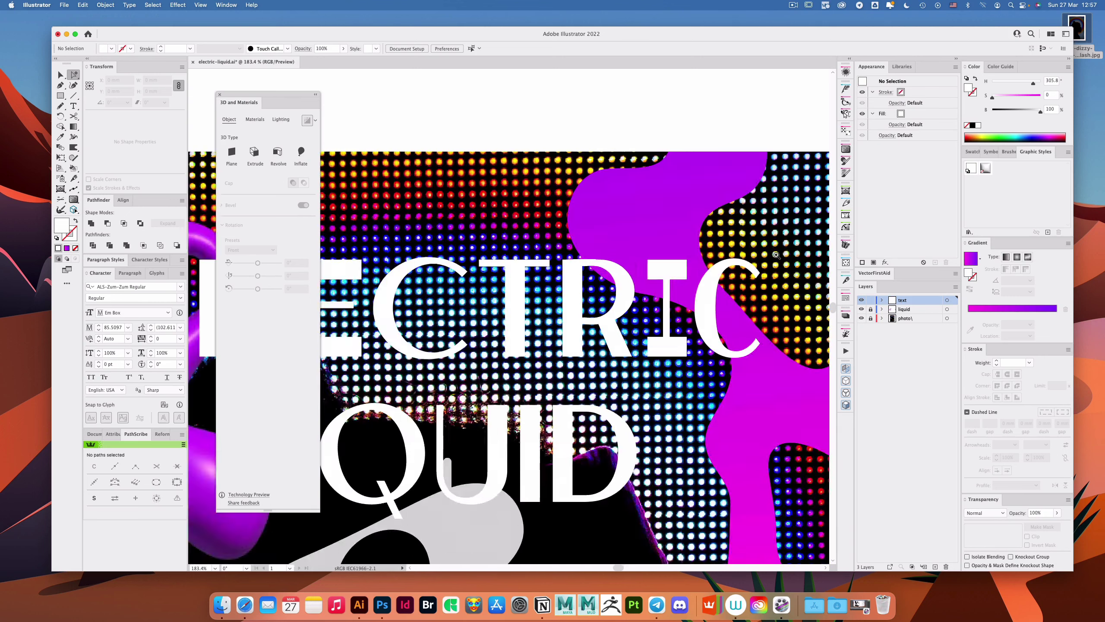
scroll(611, 219, "down", 8)
scroll(611, 218, "up", 3)
key("b")
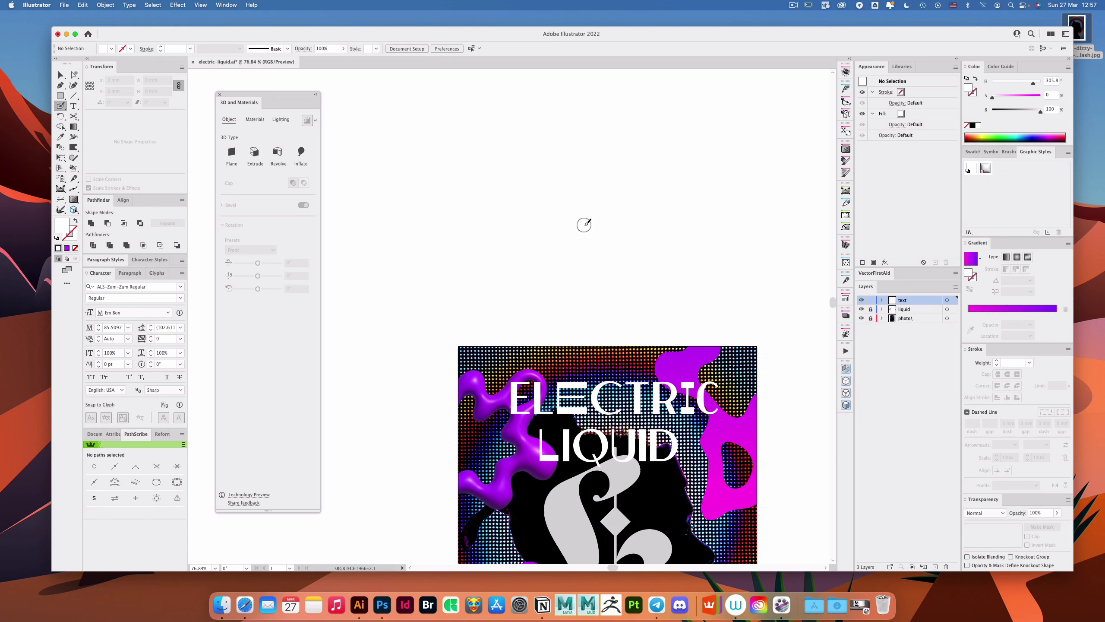
left_click(1009, 151)
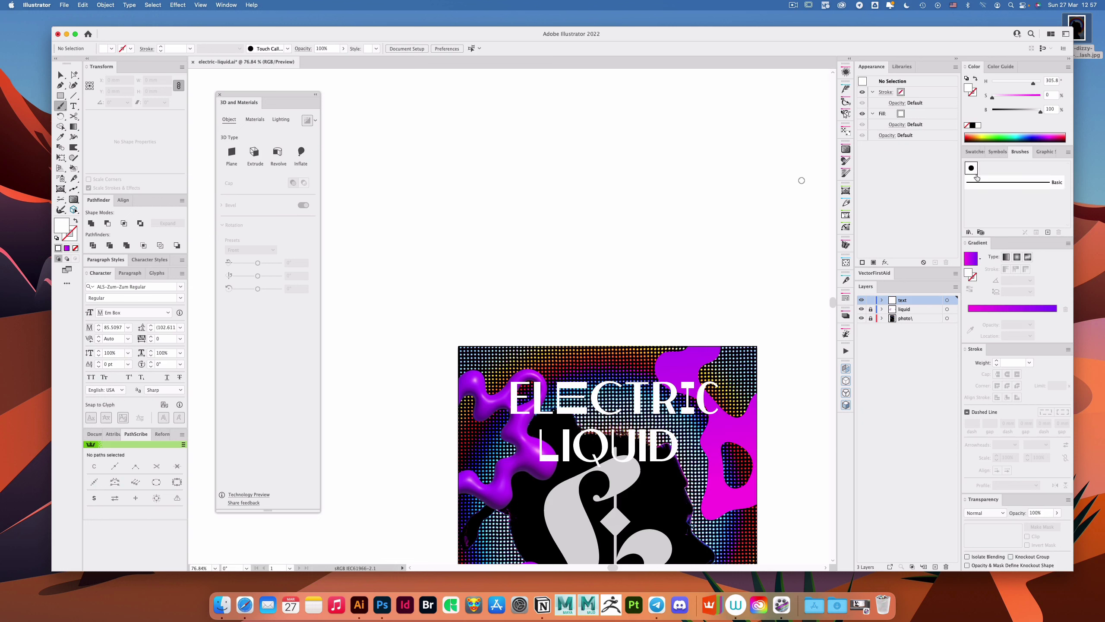
left_click(1048, 232)
left_click(583, 422)
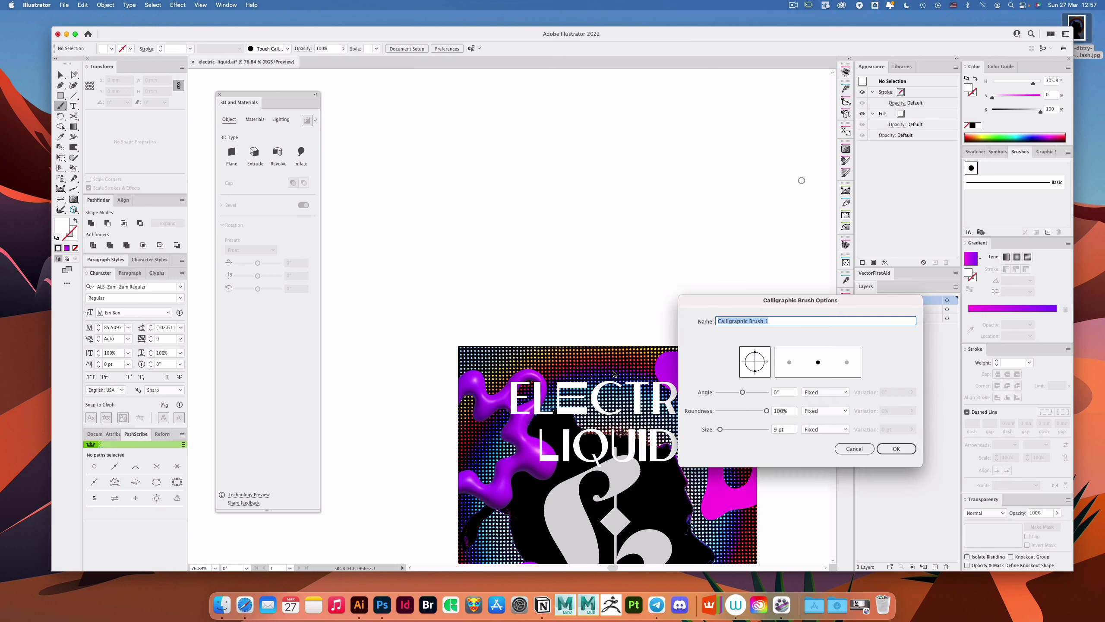
left_click_drag(755, 356, 752, 375)
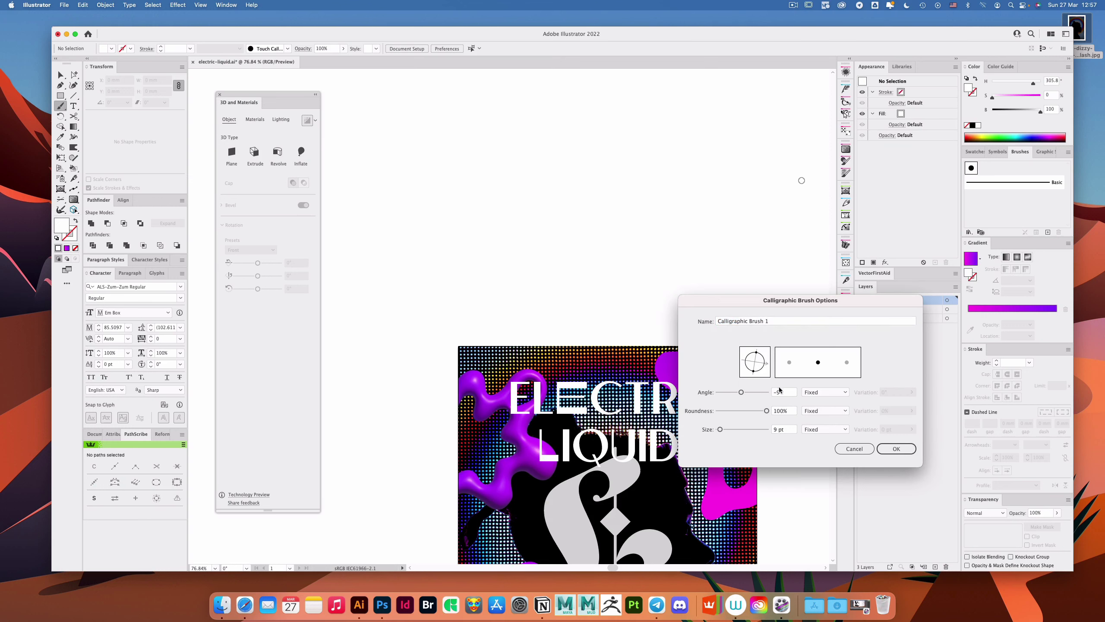
type("35")
left_click_drag(767, 411, 723, 411)
left_click(896, 448)
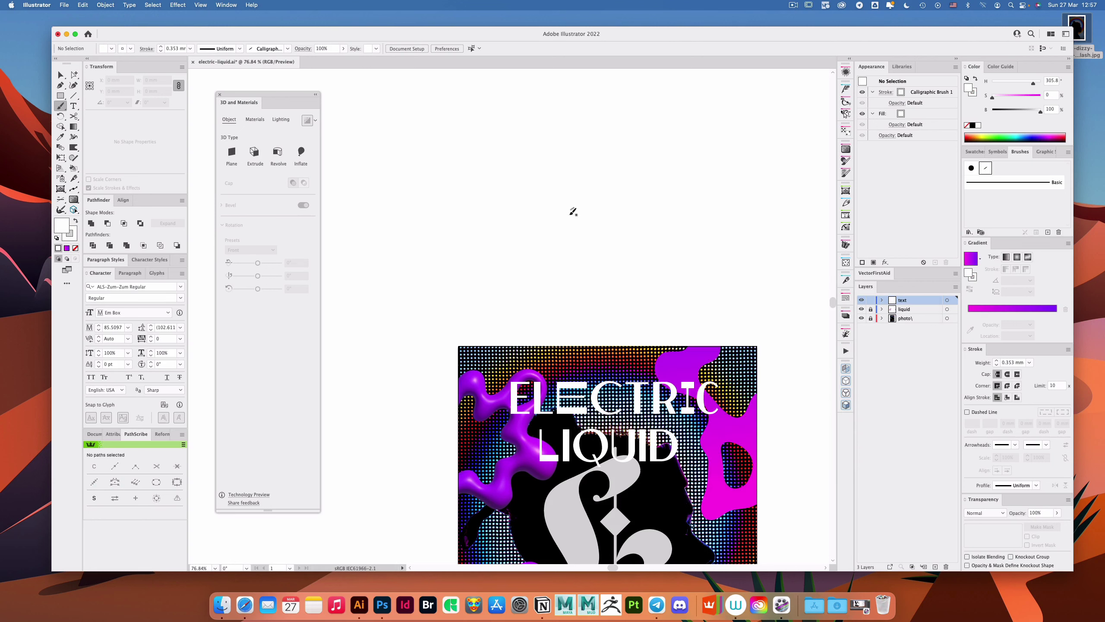
Step: With no fill and a black stroke, paint a curved vertical test stroke and a T shape on the empty canvas above the poster
key("slash")
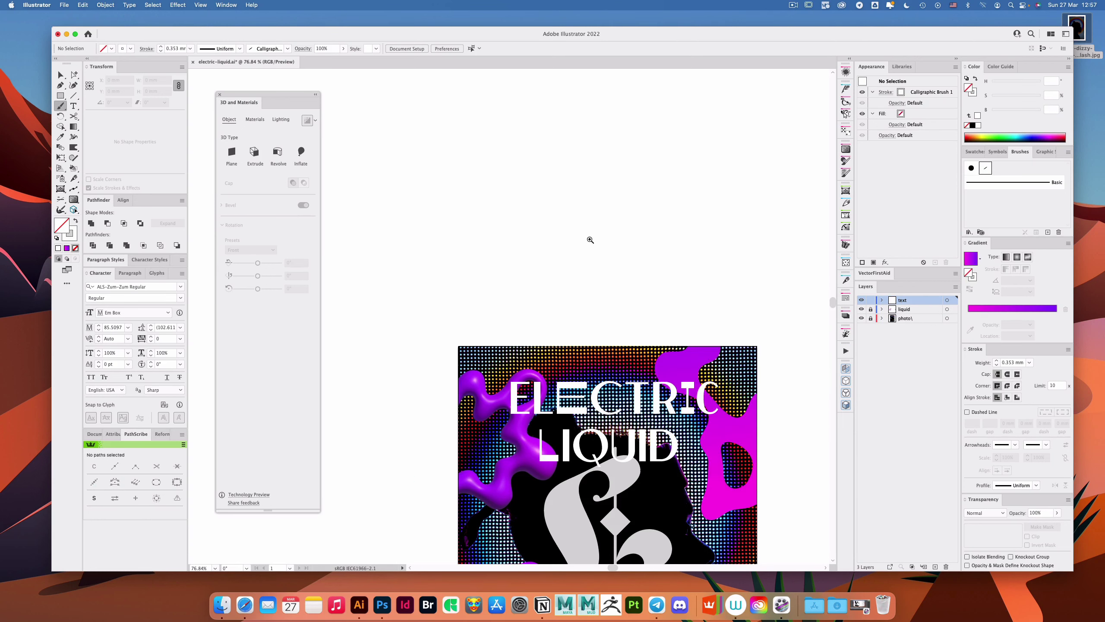
left_click(590, 240)
left_click(973, 125)
left_click_drag(680, 200, 668, 272)
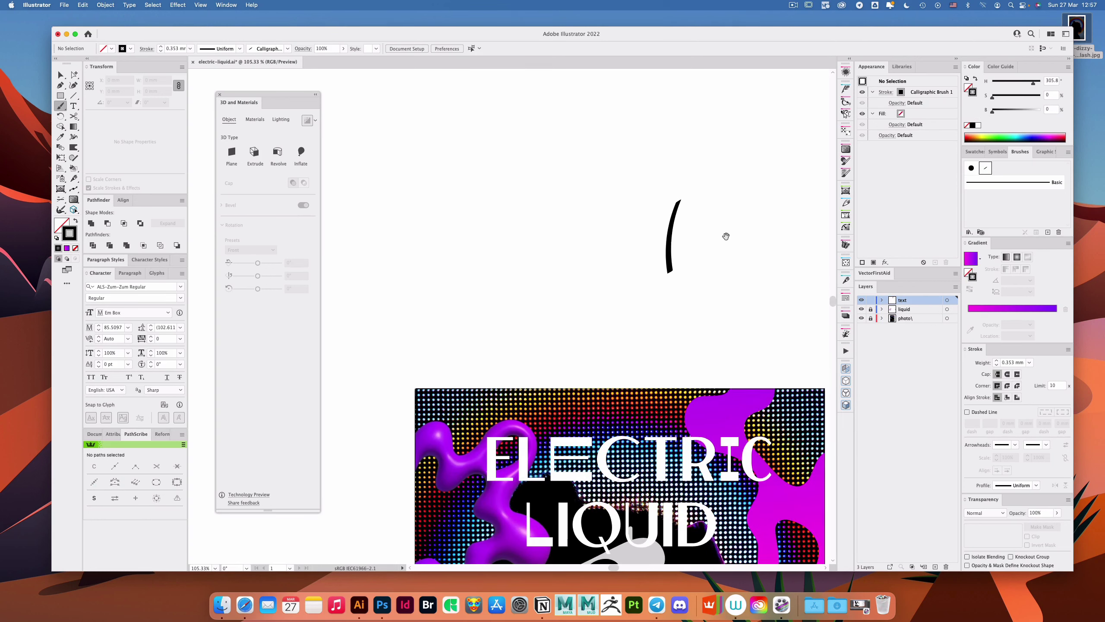
scroll(726, 236, "up", 3)
mouse_move(591, 240)
left_mouse_down()
mouse_move(585, 286)
mouse_move(574, 243)
mouse_move(612, 239)
left_mouse_up()
scroll(649, 242, "up", 3)
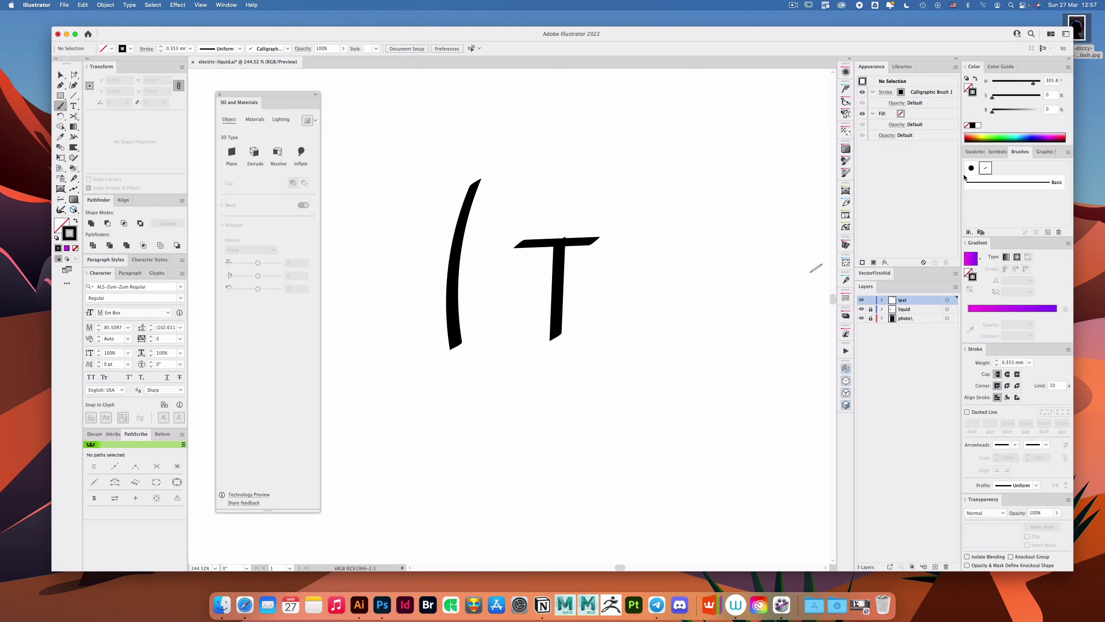
Step: Set the calligraphic brush's angle to 20°, apply it to the existing strokes, and paint a horizontal bar under the T
double_click(986, 169)
left_click(786, 392)
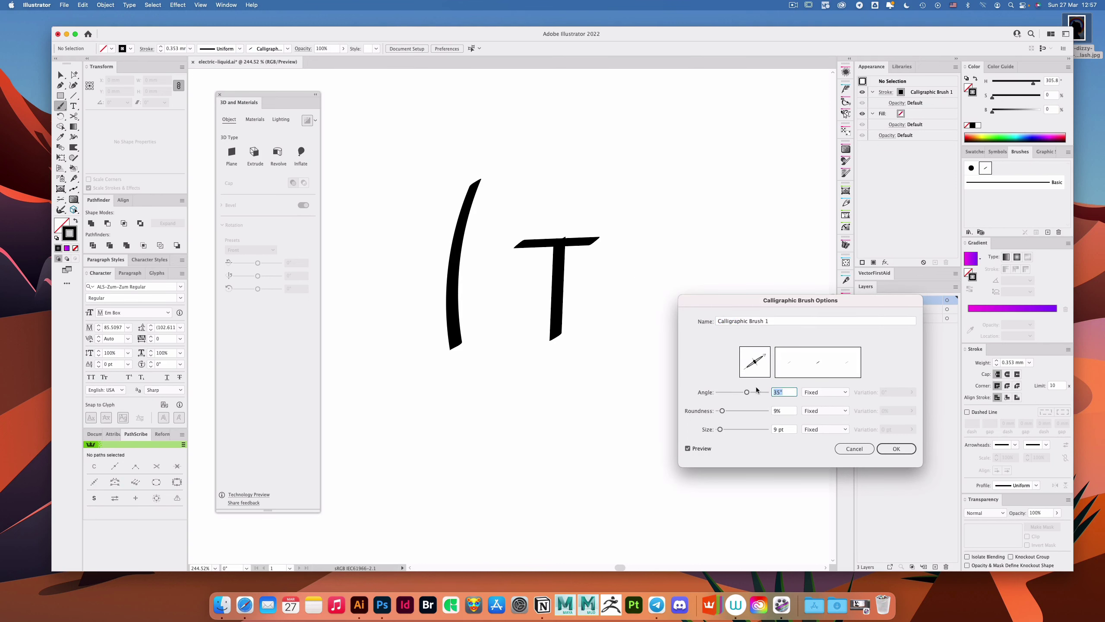
type("20")
key("Return")
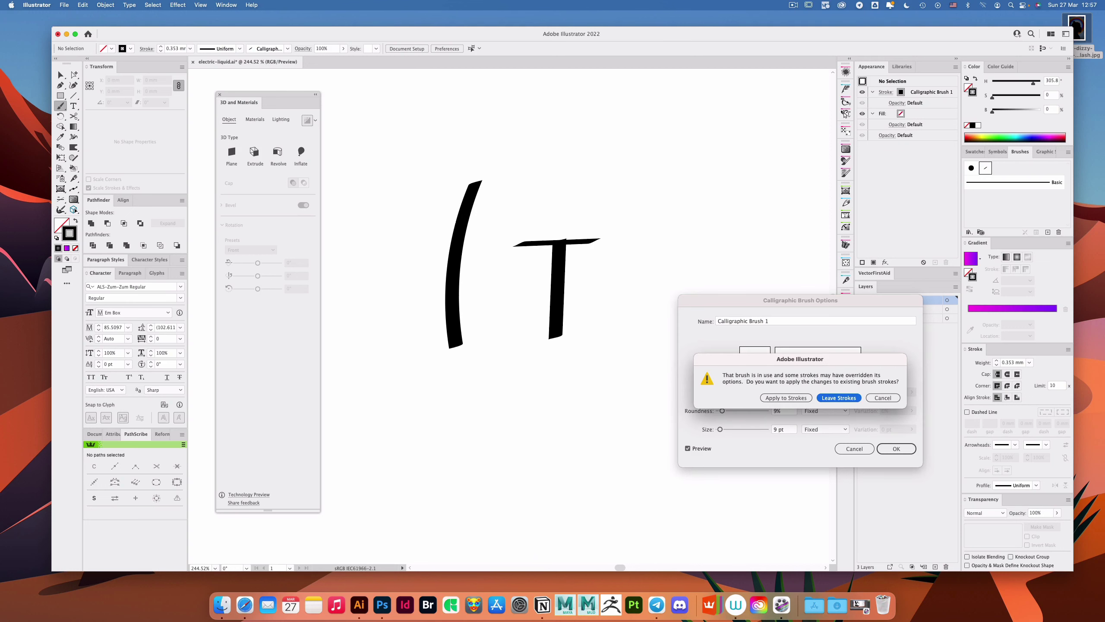
left_click(786, 398)
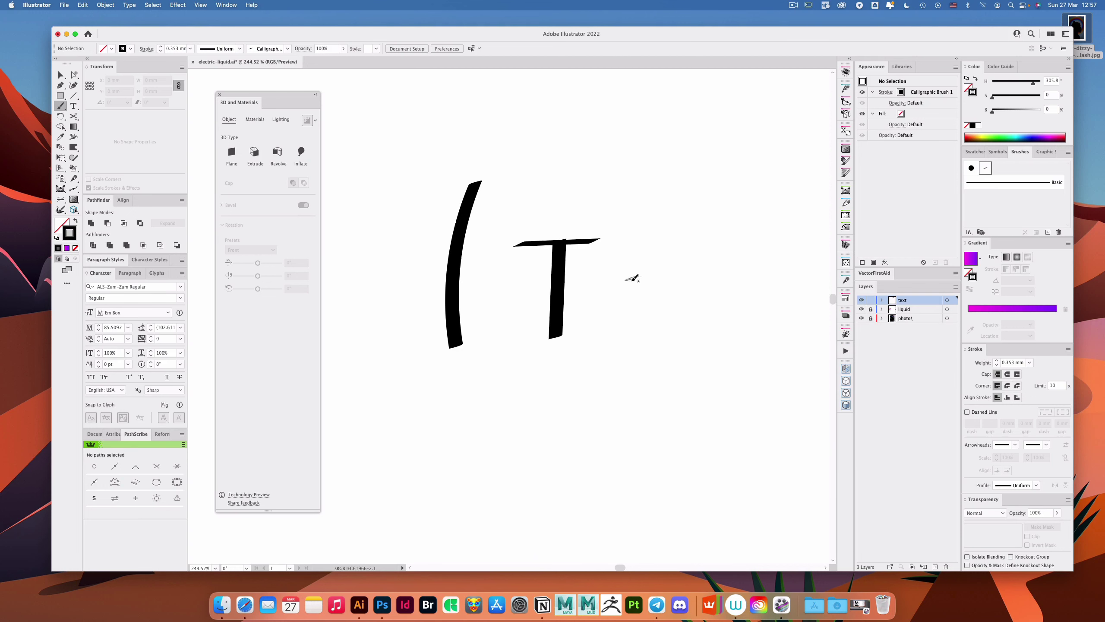
left_click_drag(528, 339, 604, 333)
Step: Set the calligraphic brush's angle to 90° and apply the change to the existing strokes
double_click(987, 171)
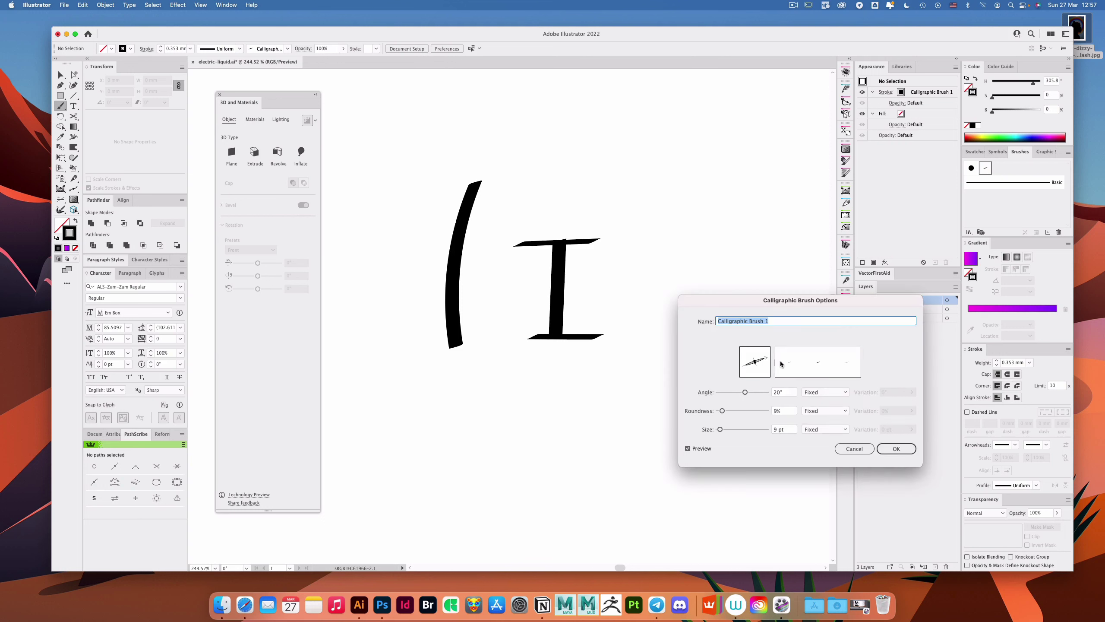
left_click(786, 392)
type("90")
key("Return")
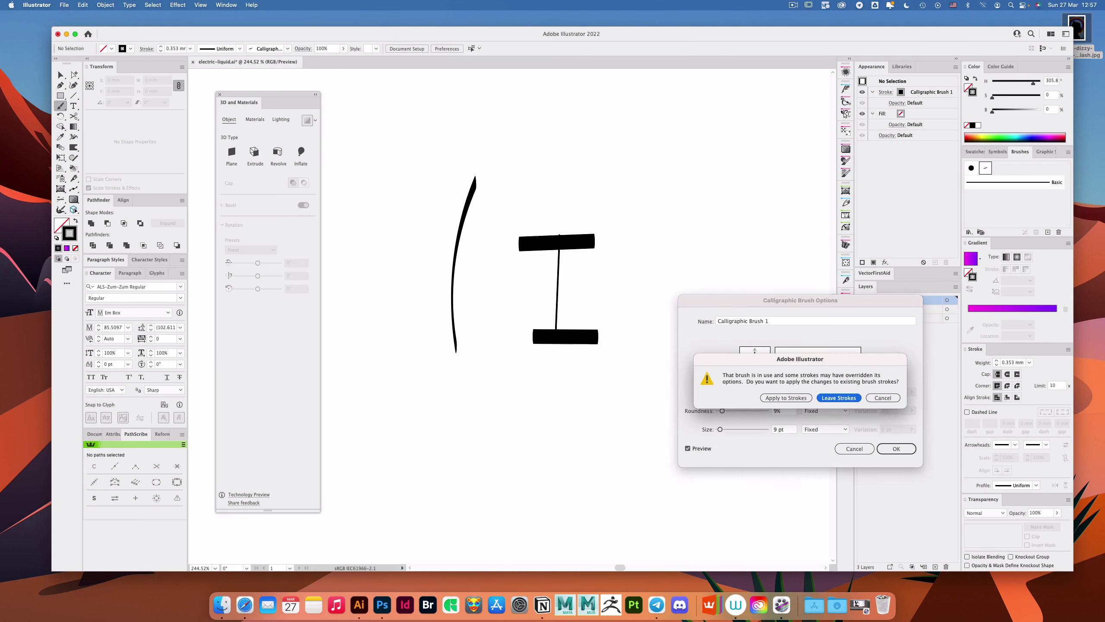
key("Return")
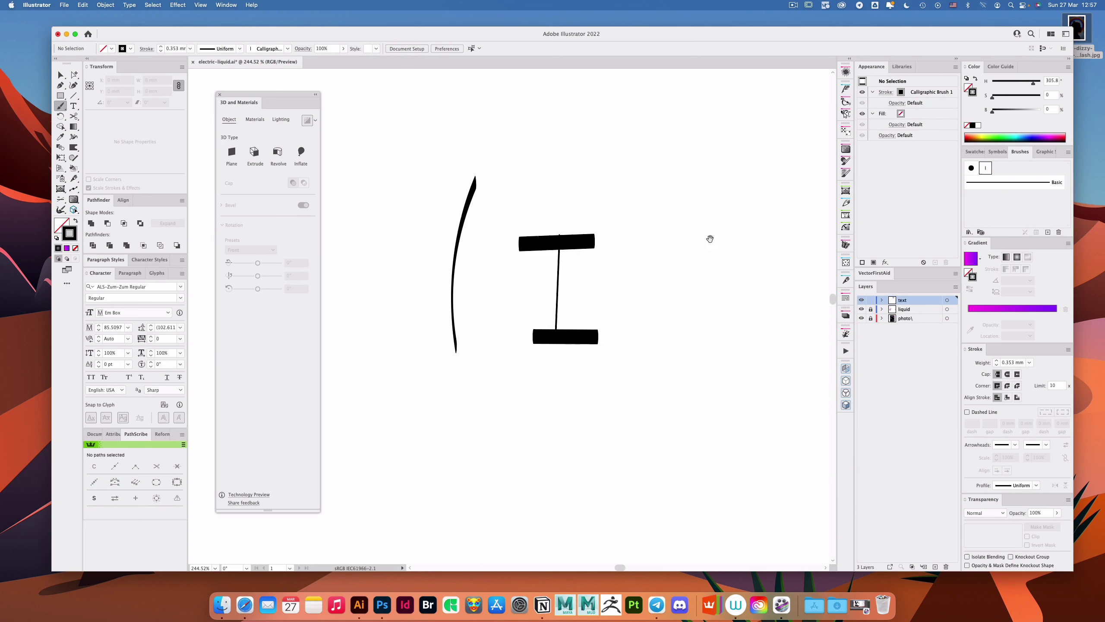
Step: Paint two horizontal test strokes joined by a diagonal beside the existing strokes with the 90° brush
scroll(711, 237, "right", 5)
left_click_drag(550, 239, 671, 245)
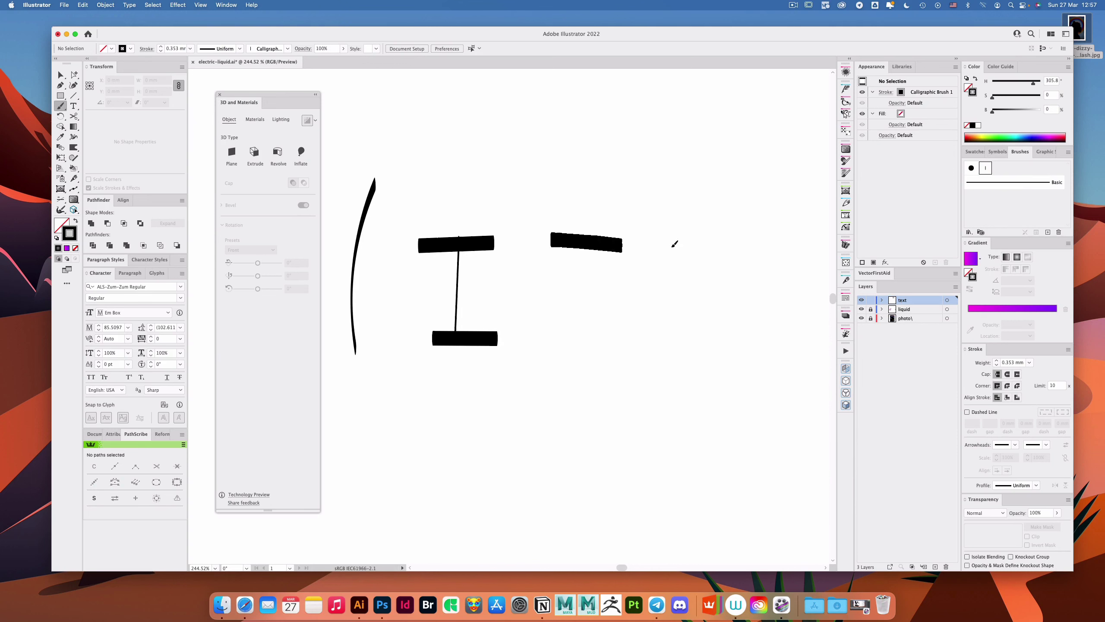
left_click_drag(557, 319, 641, 319)
mouse_move(605, 245)
left_mouse_down()
mouse_move(604, 326)
mouse_move(536, 294)
left_mouse_up()
Step: Delete the calligraphic test strokes above the poster, checking in outline view for any left over
key("v")
left_click_drag(499, 252, 719, 369)
key("Delete")
left_click_drag(649, 380, 637, 221)
key("super+y")
left_click(455, 167)
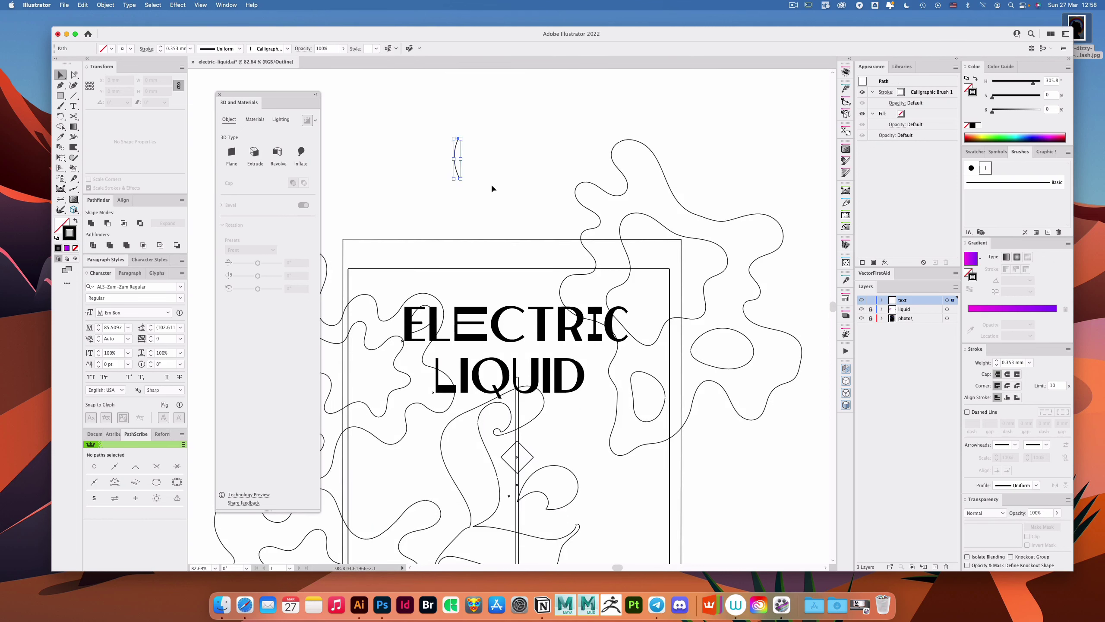
key("super+y")
key("super+shift+a")
Step: Select both title lines and try tracking values of 200 and 100 on them
left_click_drag(519, 319, 611, 319)
key("a")
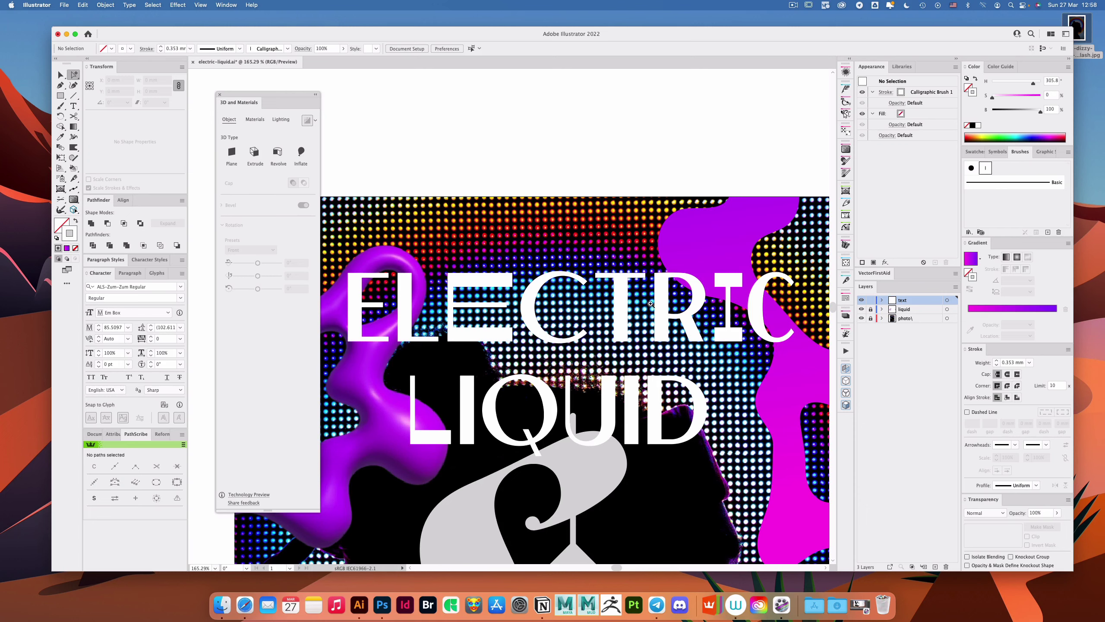
scroll(606, 275, "down", 3)
left_click_drag(736, 273, 708, 266)
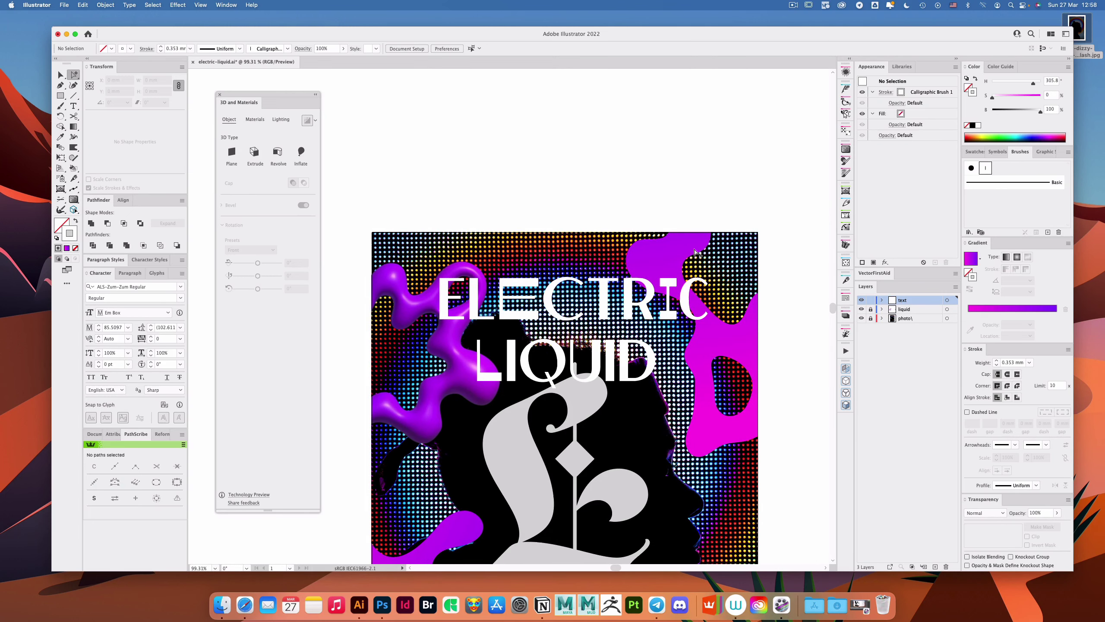
scroll(570, 290, "up", 2)
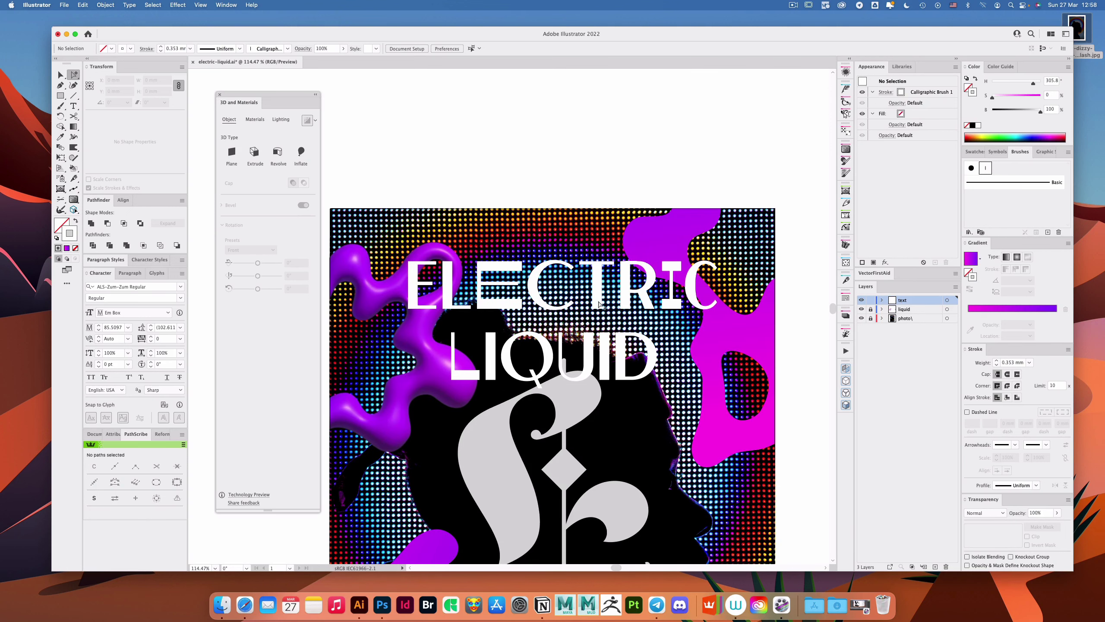
left_click(649, 355)
key("v")
left_click(612, 298, "shift")
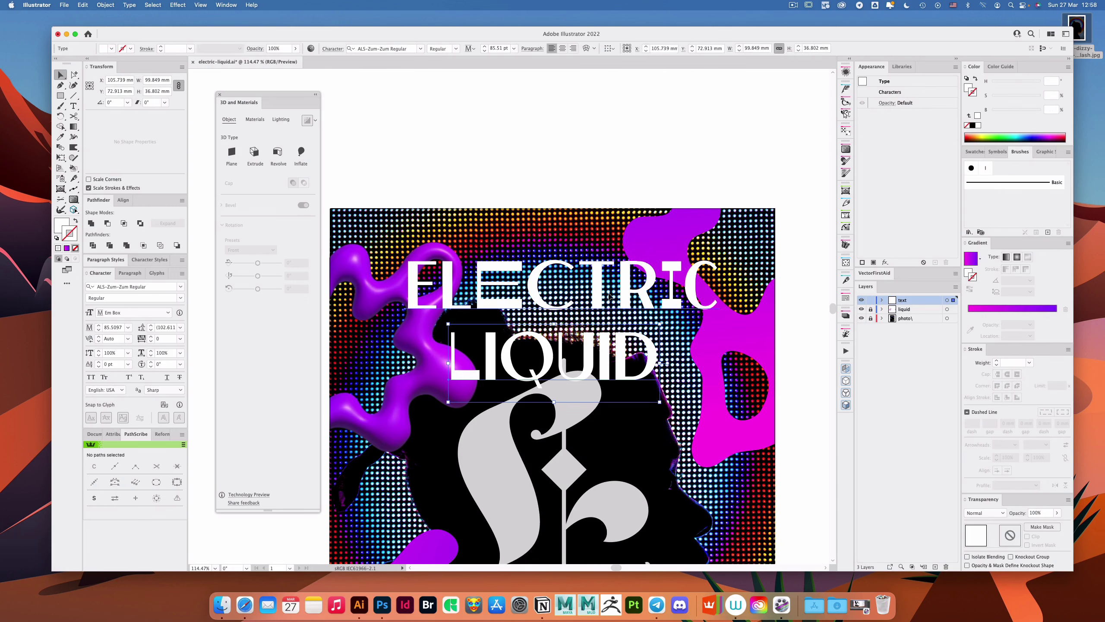
left_click(146, 339)
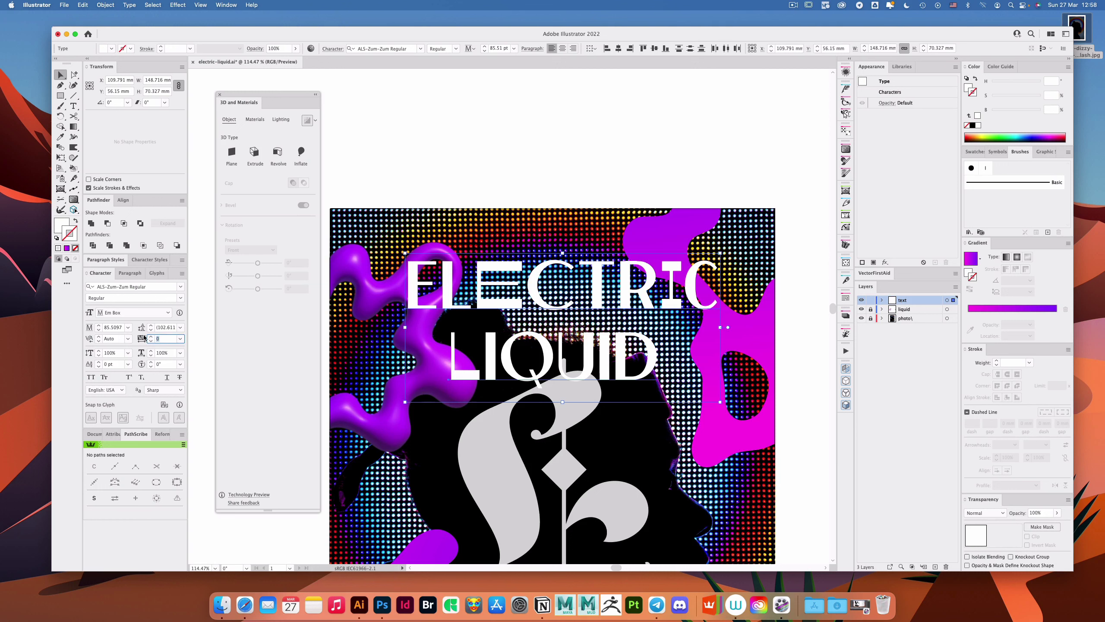
type("200")
key("Return")
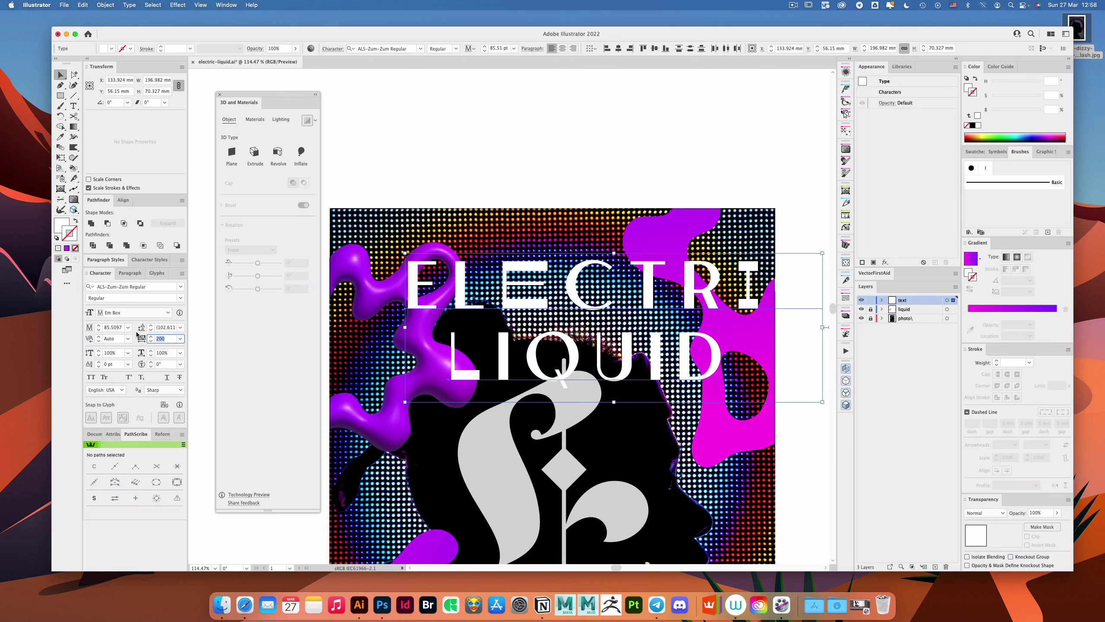
key("Return")
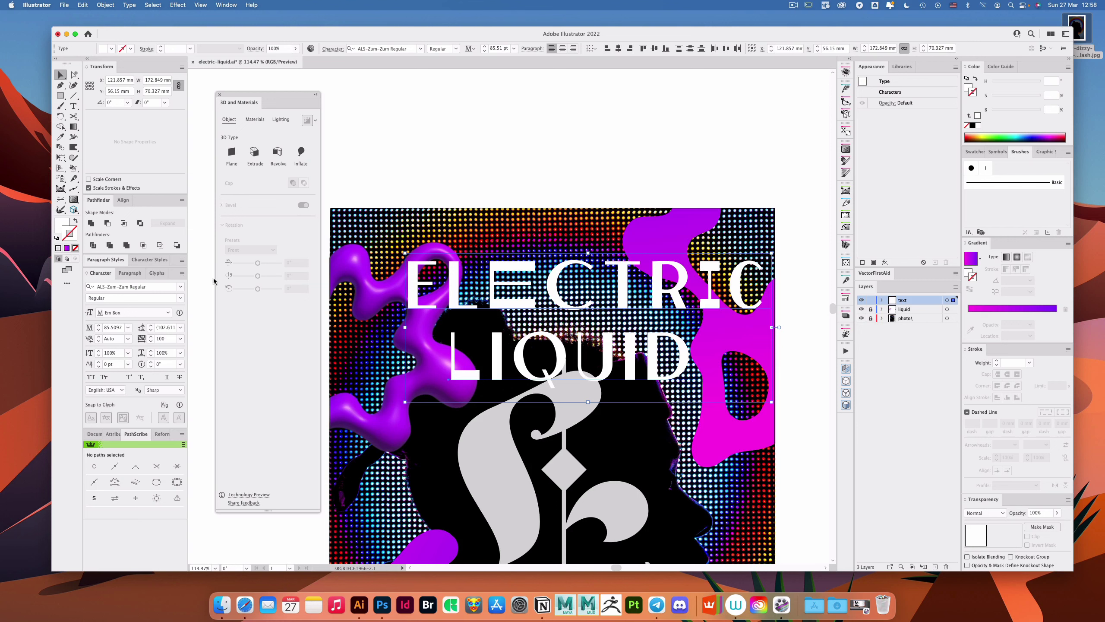
Step: Set the tracking of ELECTRIC and LIQUID to 50
left_click(142, 338)
type("50")
key("Return")
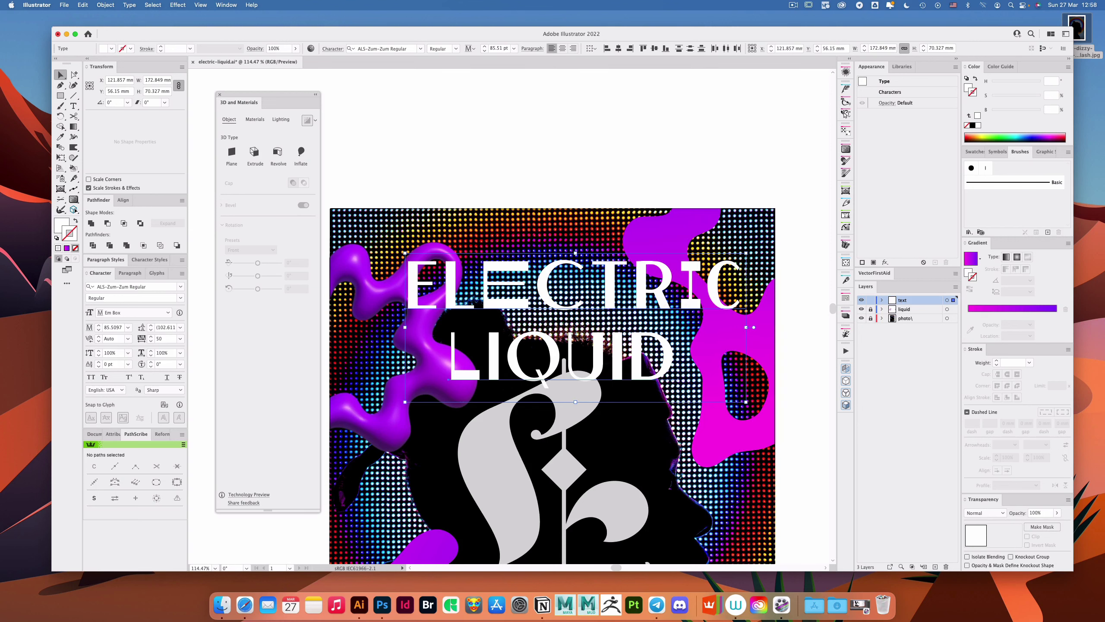
Step: Centre-align the text of both title lines and move them right, back over the poster
key("super+shift+c")
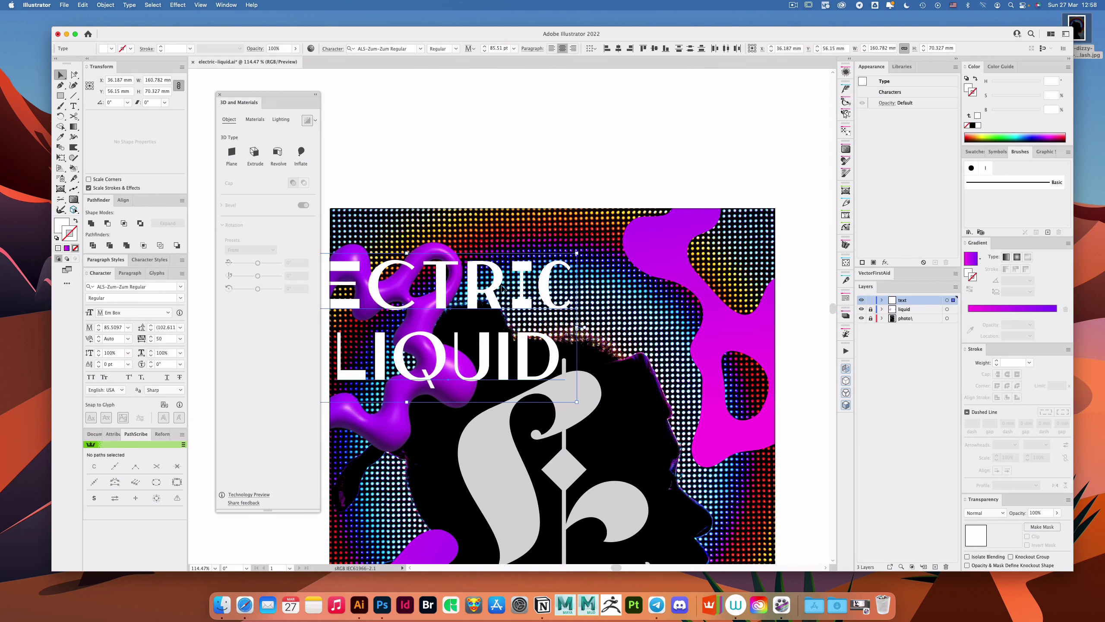
left_click_drag(503, 286, 652, 286)
key("super+shift+a")
Step: Copy ELECTRIC to the empty canvas above the poster, fill it black, and stack a second copy beneath it
key("a")
left_click(579, 258)
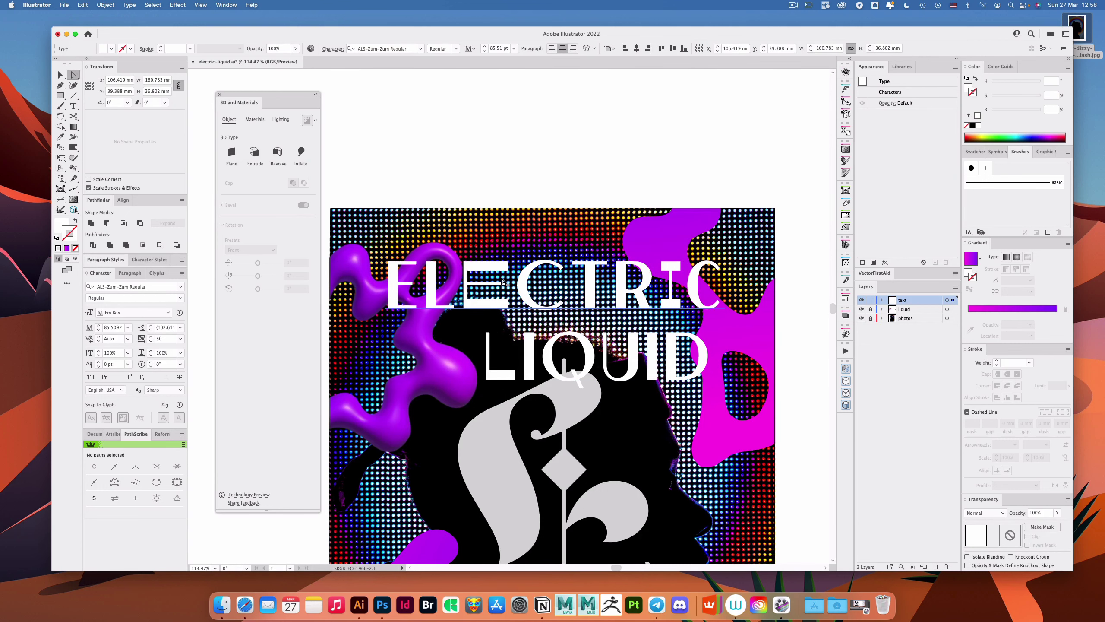
key("super+c")
left_click_drag(587, 84, 650, 311)
key("super+v")
left_click(973, 126)
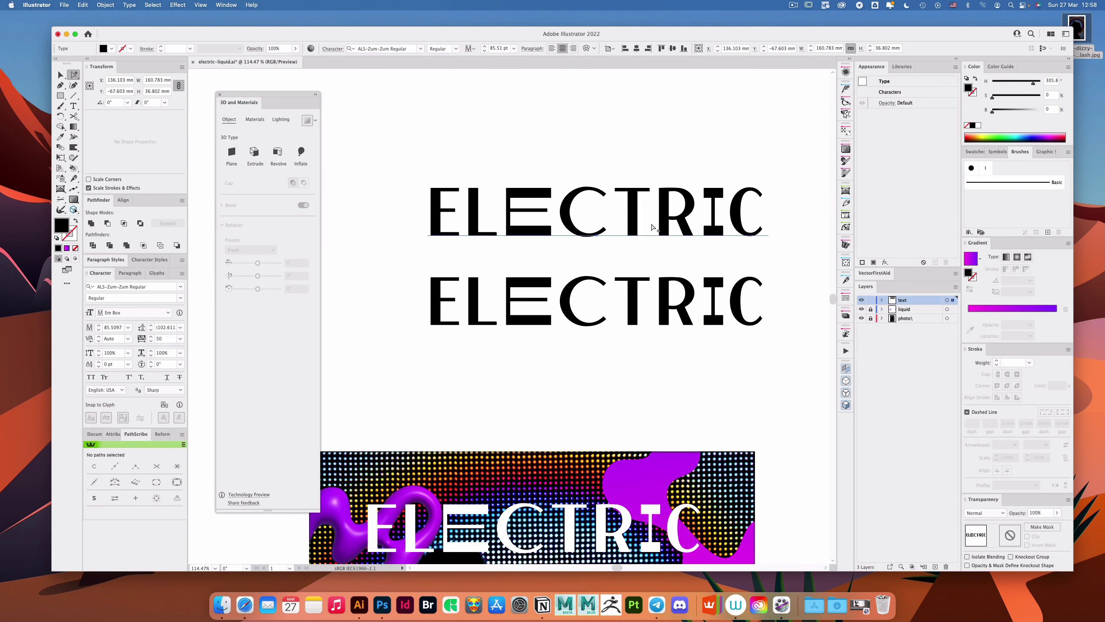
Step: Set the tracking of the lower black ELECTRIC copy to 250
left_click(651, 294)
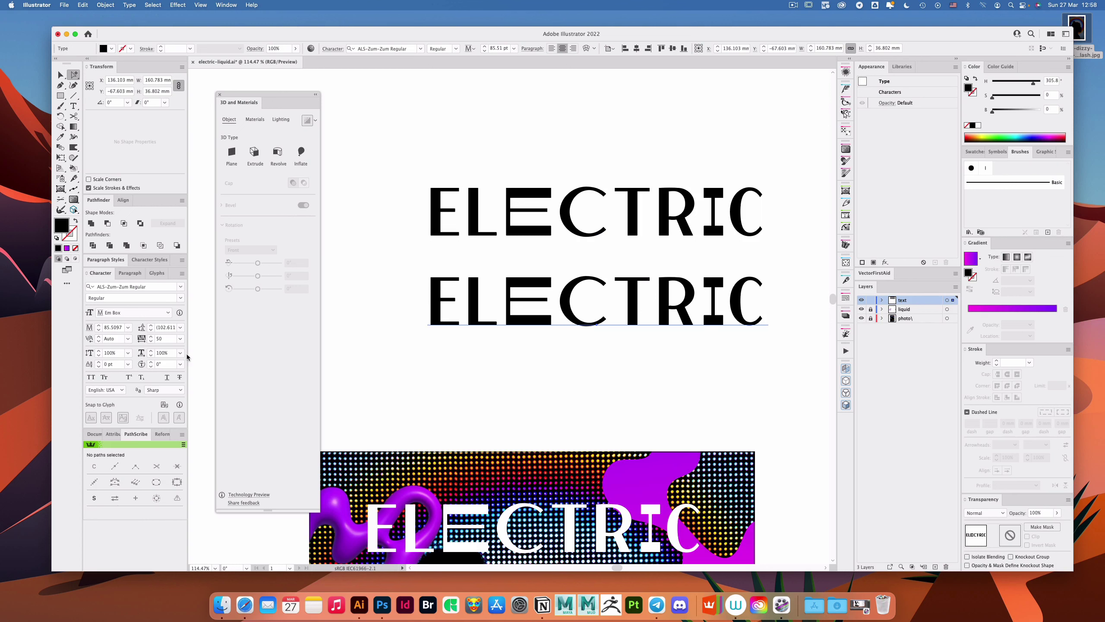
left_click(166, 339)
type("250")
key("Return")
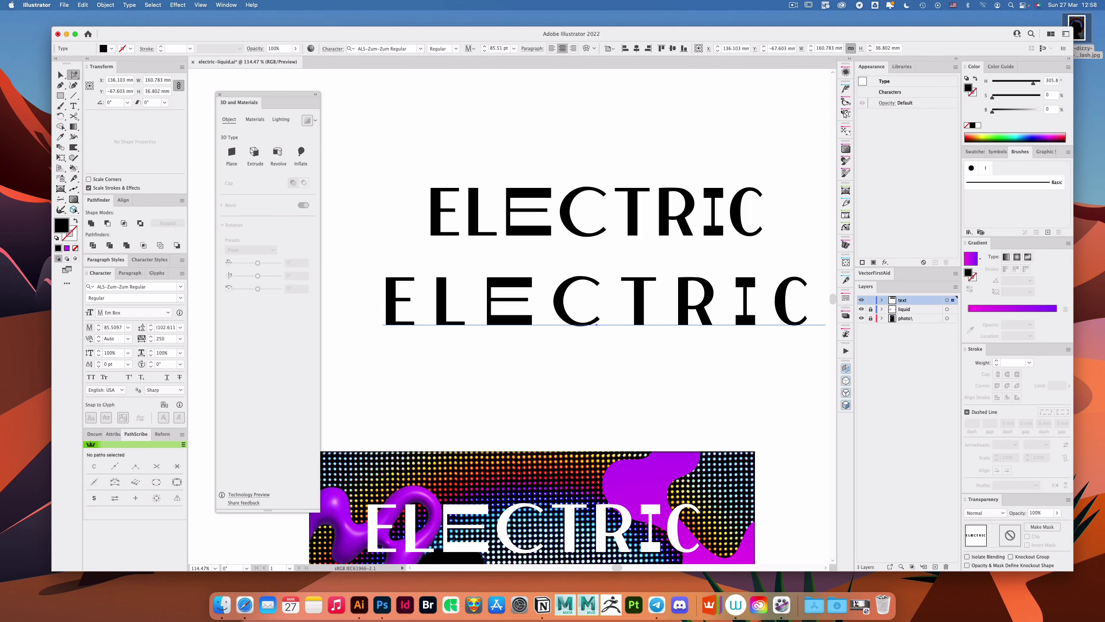
Step: Draw a black rectangle in the gap between L and E of the lower copy and narrow it to about 7.5 mm
left_click(517, 364)
key("m")
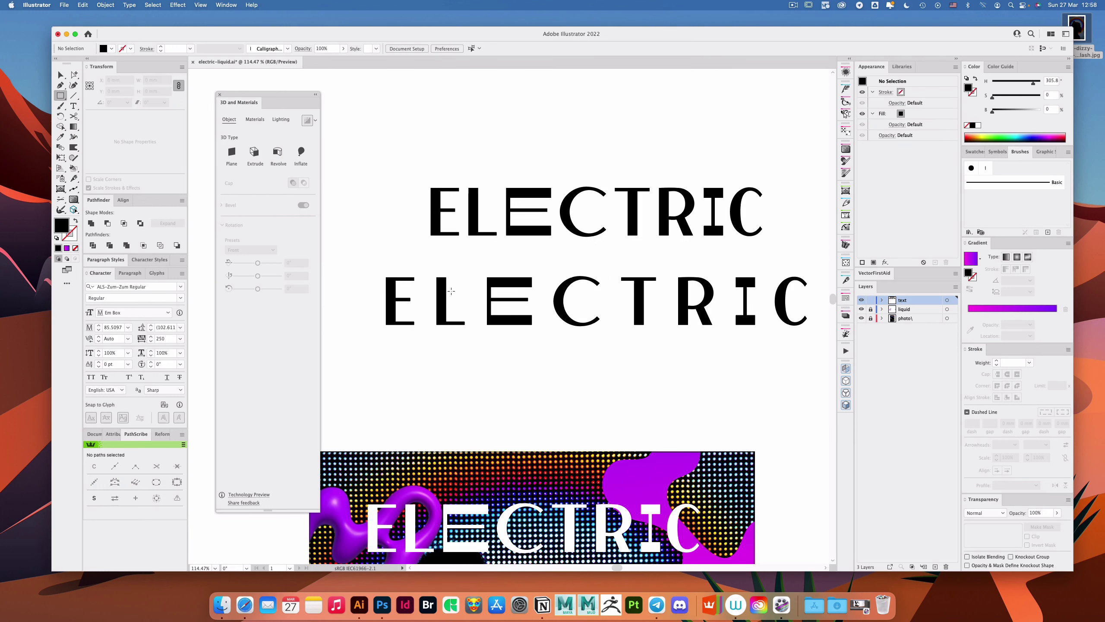
mouse_move(460, 274)
left_mouse_down()
mouse_move(480, 331)
mouse_move(490, 330)
mouse_move(403, 326)
mouse_move(479, 330)
left_mouse_up()
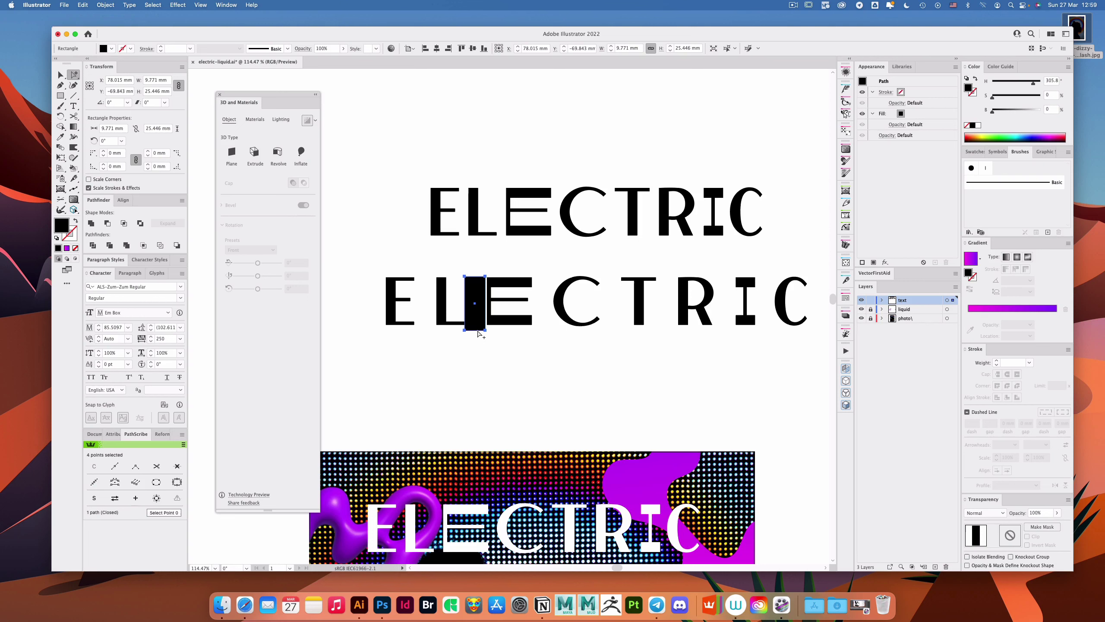
left_click_drag(475, 316, 478, 315)
key("v")
left_click_drag(487, 301, 482, 303)
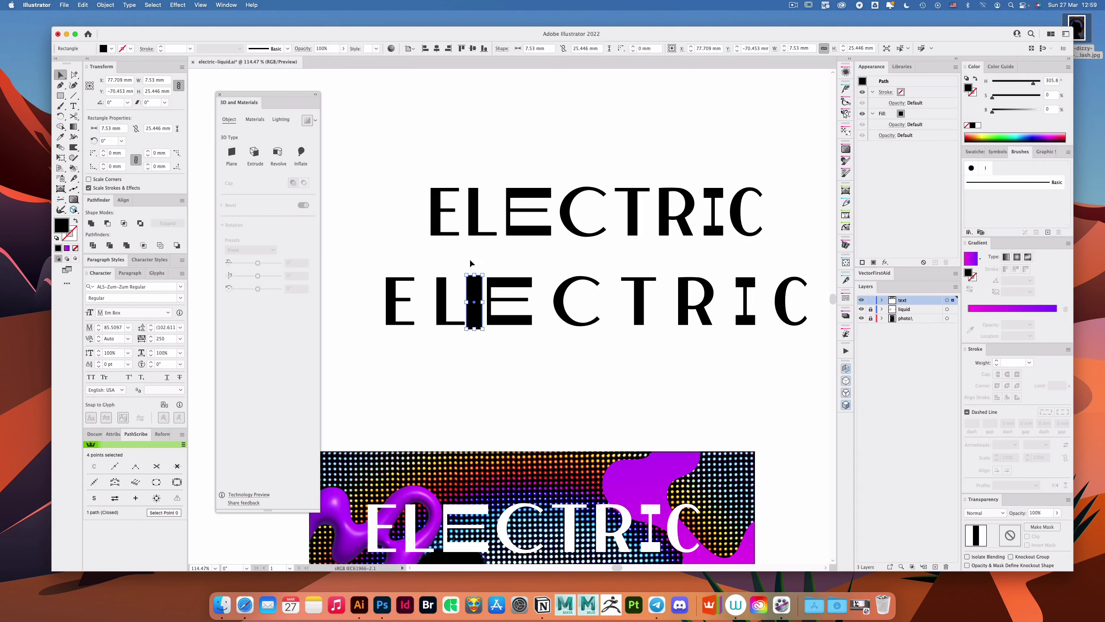
Step: Delete the widely spaced lower ELECTRIC copy together with the black gap rectangle
left_click(515, 316, "shift")
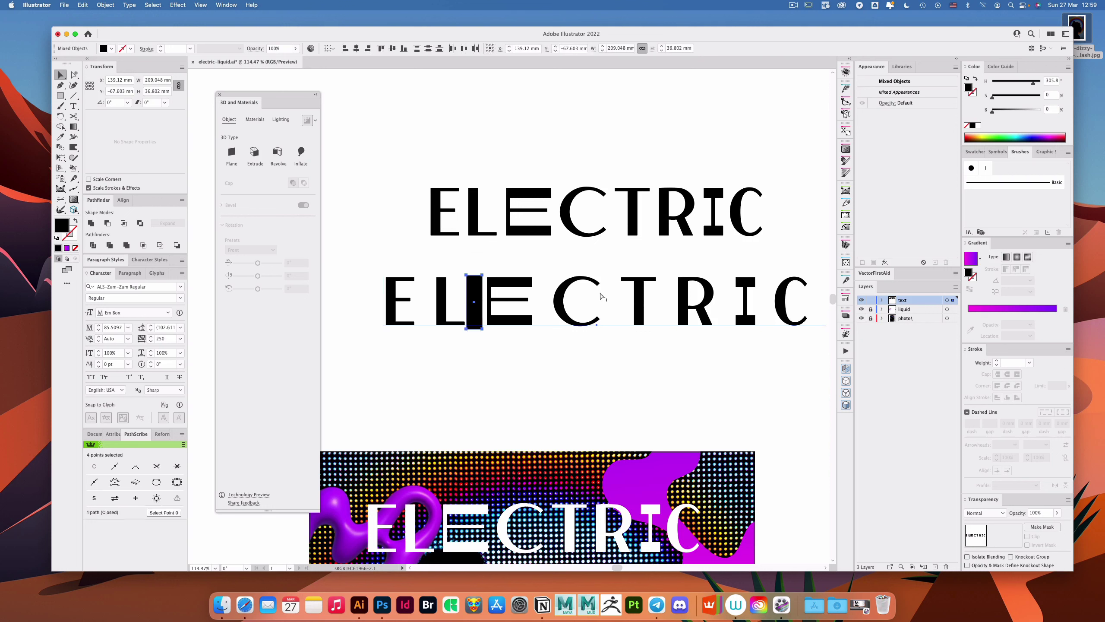
key("Delete")
scroll(600, 261, "down", 10)
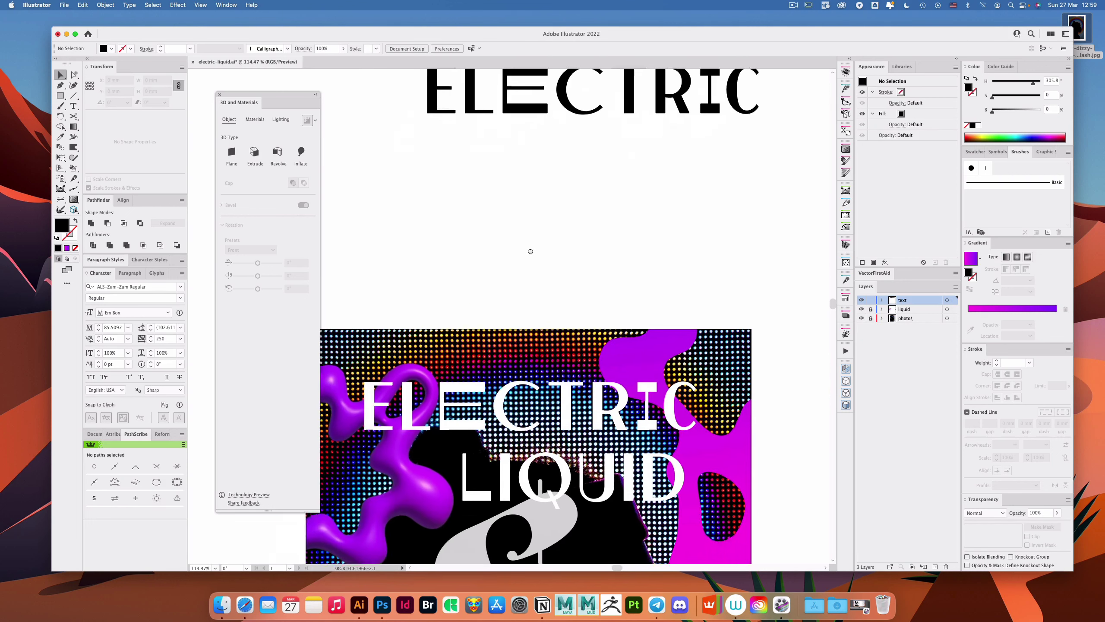
Step: Delete the remaining black ELECTRIC copy from the empty canvas above the poster
left_click(554, 114)
left_click(574, 166)
scroll(539, 261, "down", 5)
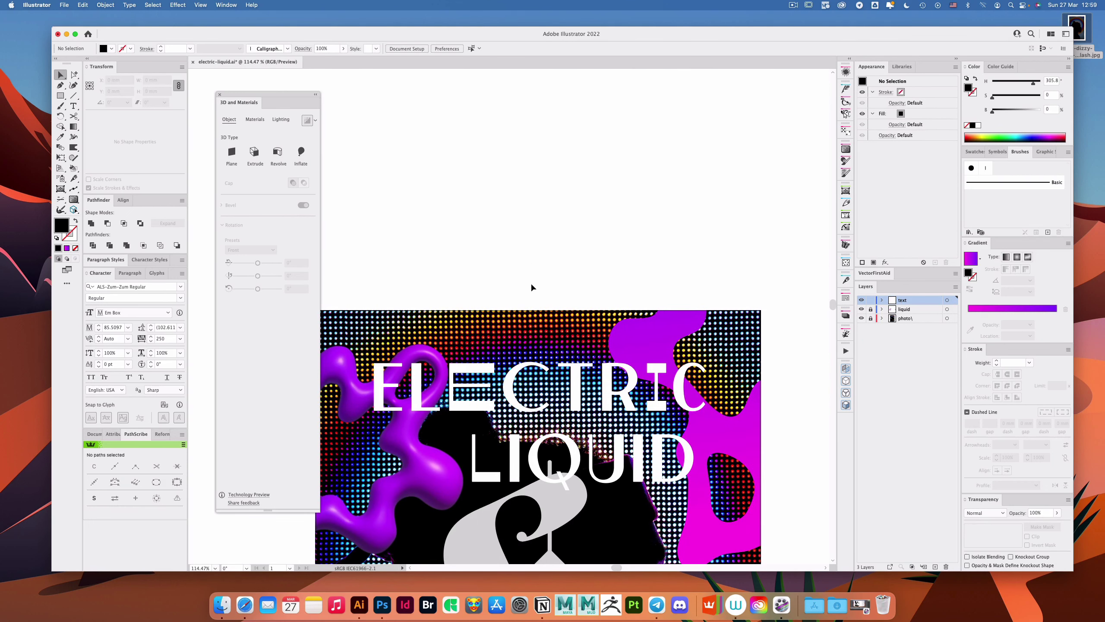
Step: Set the tracking of the white ELECTRIC title on the poster to 60
key("a")
left_click(516, 327)
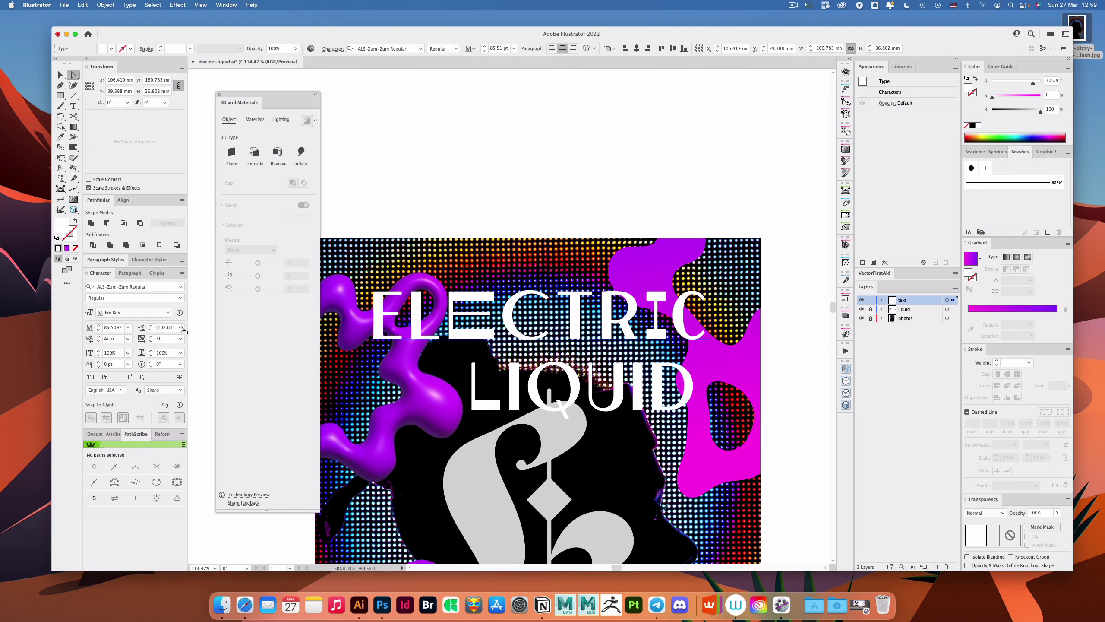
double_click(161, 340)
type("60")
key("Return")
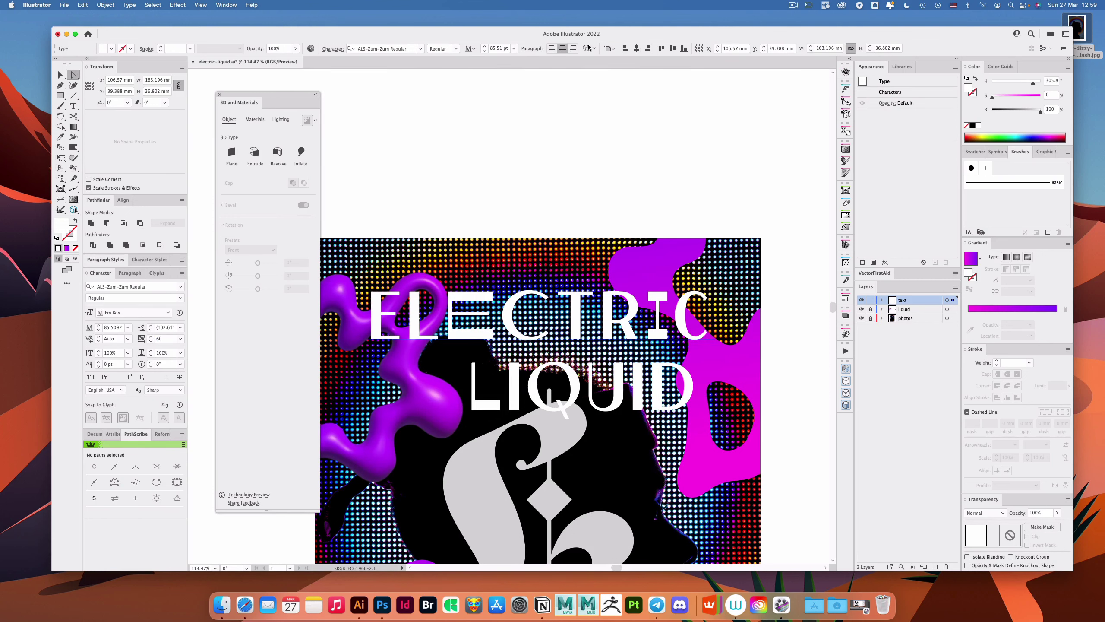
left_click(624, 166)
scroll(627, 244, "down", 2)
Step: Scale the white ELECTRIC title down proportionally about its centre to a type size of about 78 pt
key("v")
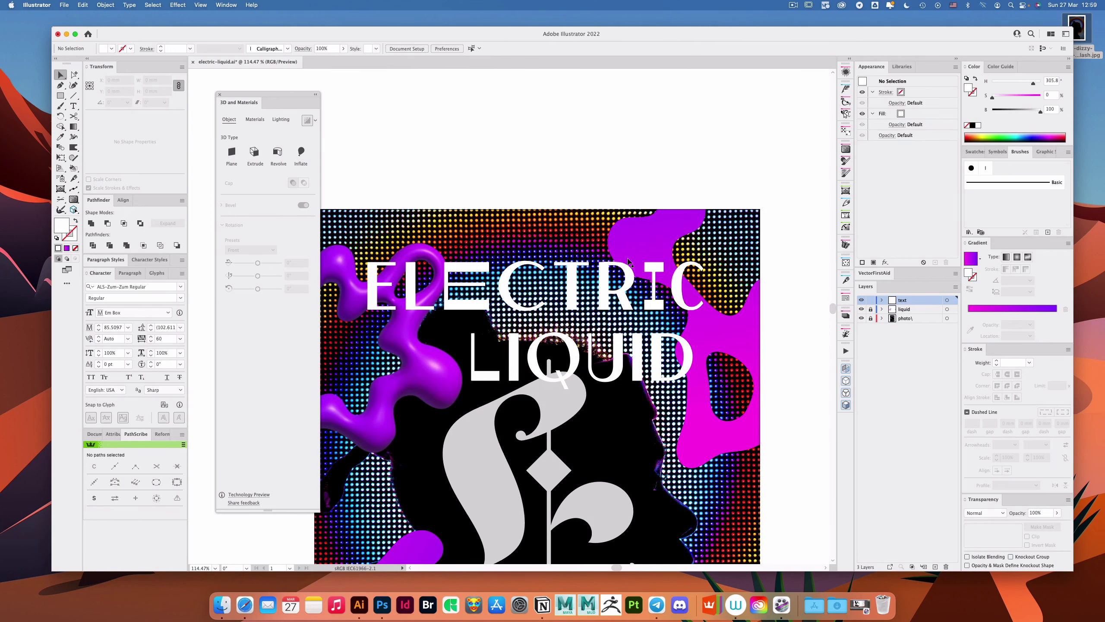
left_click(627, 278)
left_click_drag(707, 253, 693, 256)
left_click(631, 158)
Step: Apply ELECTRIC's type size and tracking to the LIQUID title with the Eyedropper
key("a")
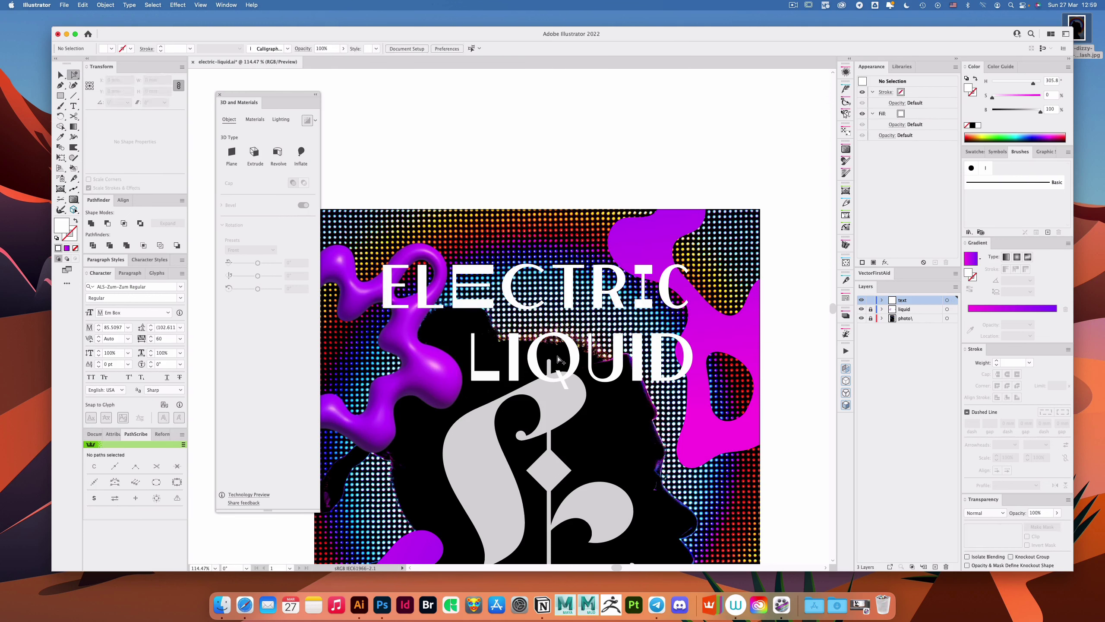
left_click(559, 360)
key("i")
left_click(590, 301)
key("v")
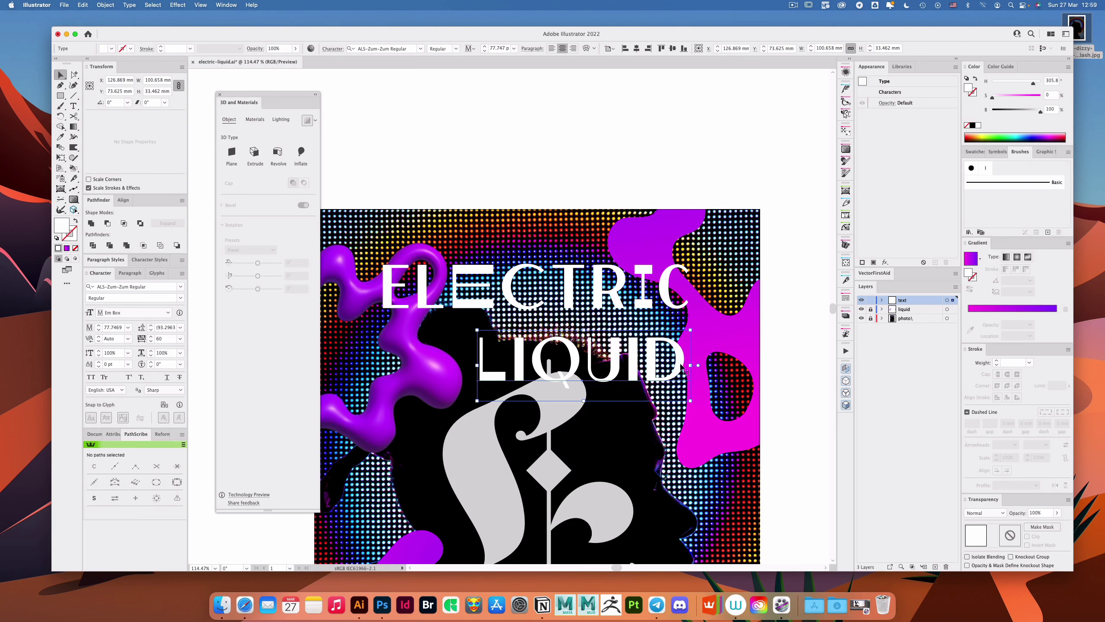
Step: Scale LIQUID down proportionally, centre it horizontally on the poster, and place it closely beneath ELECTRIC
left_click_drag(692, 366, 653, 366)
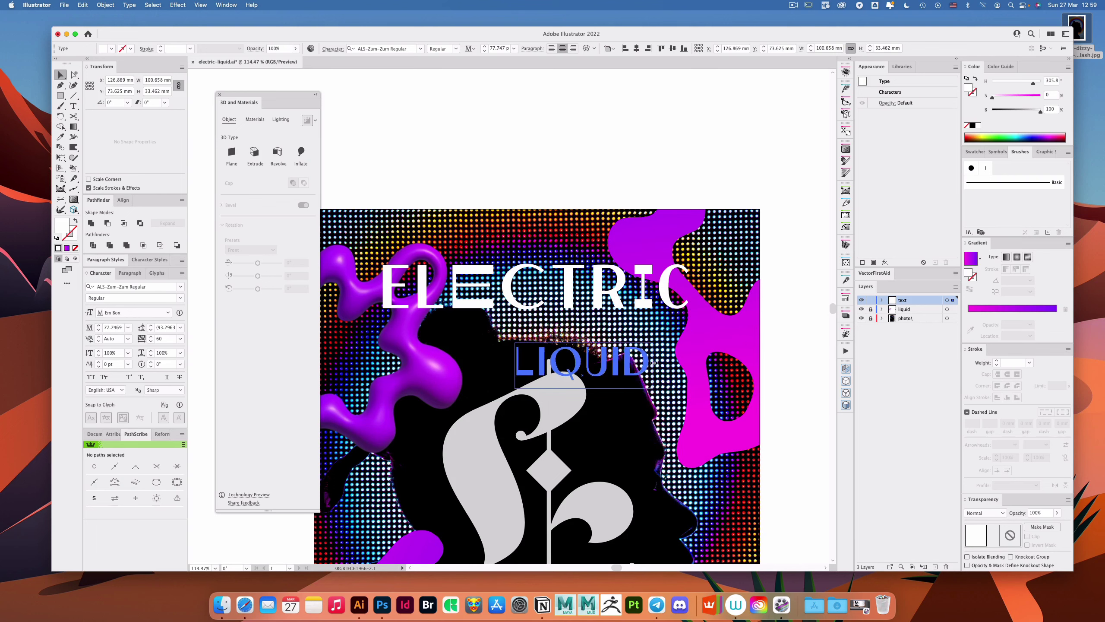
left_click(638, 49)
left_click_drag(565, 364, 555, 272)
scroll(565, 343, "down", 3)
left_click(551, 308)
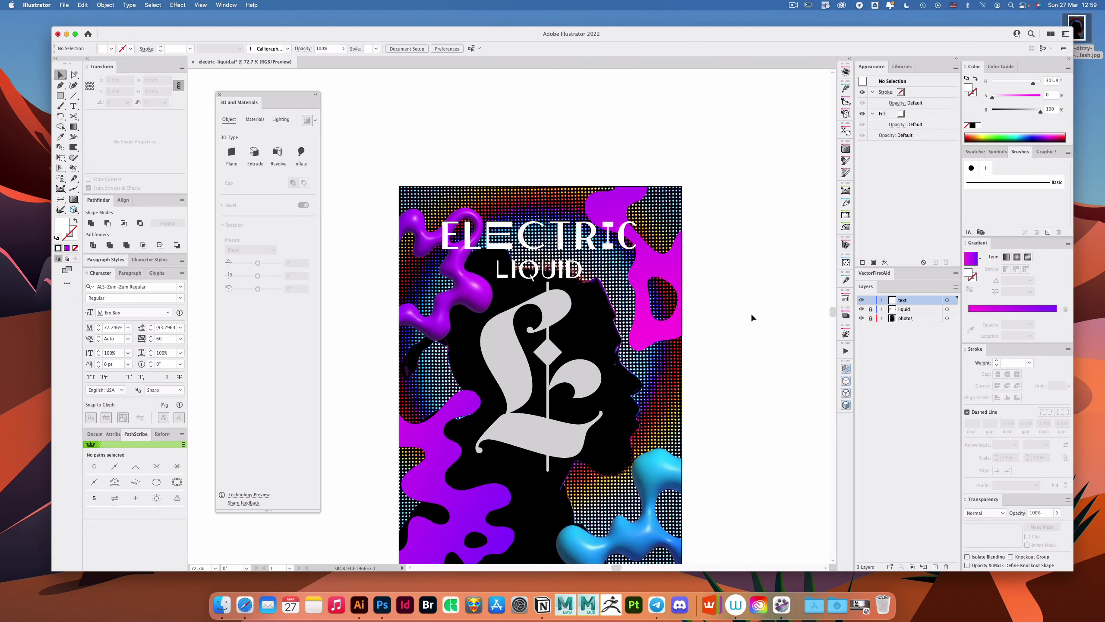
Step: Unlock the photo layer and scale the silhouette image down to about 217 × 323 mm
scroll(743, 306, "down", 2)
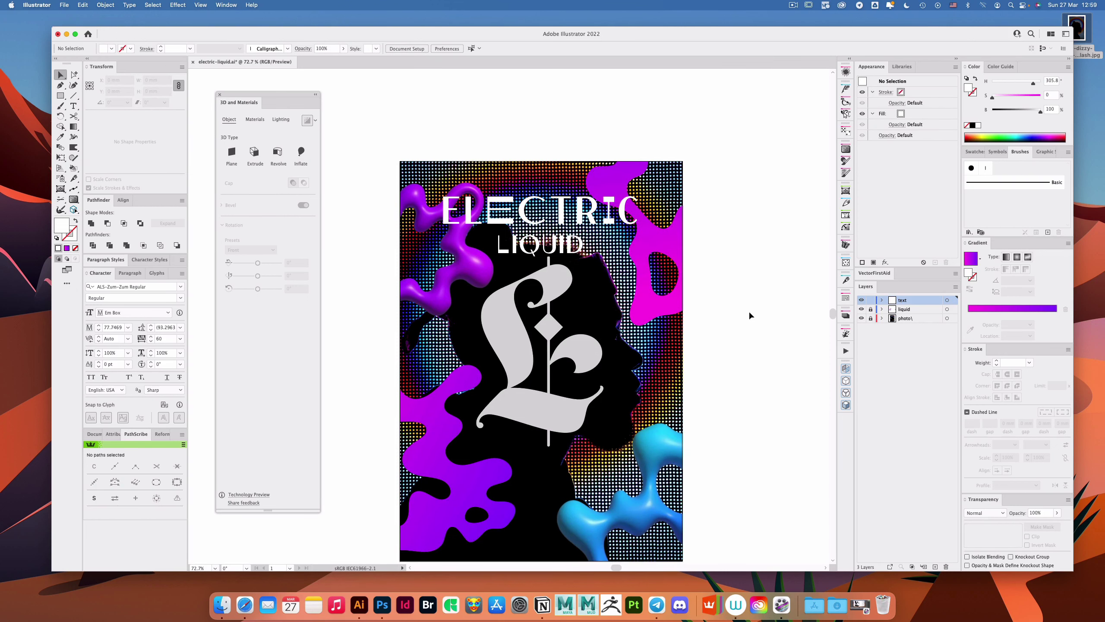
scroll(745, 310, "down", 3)
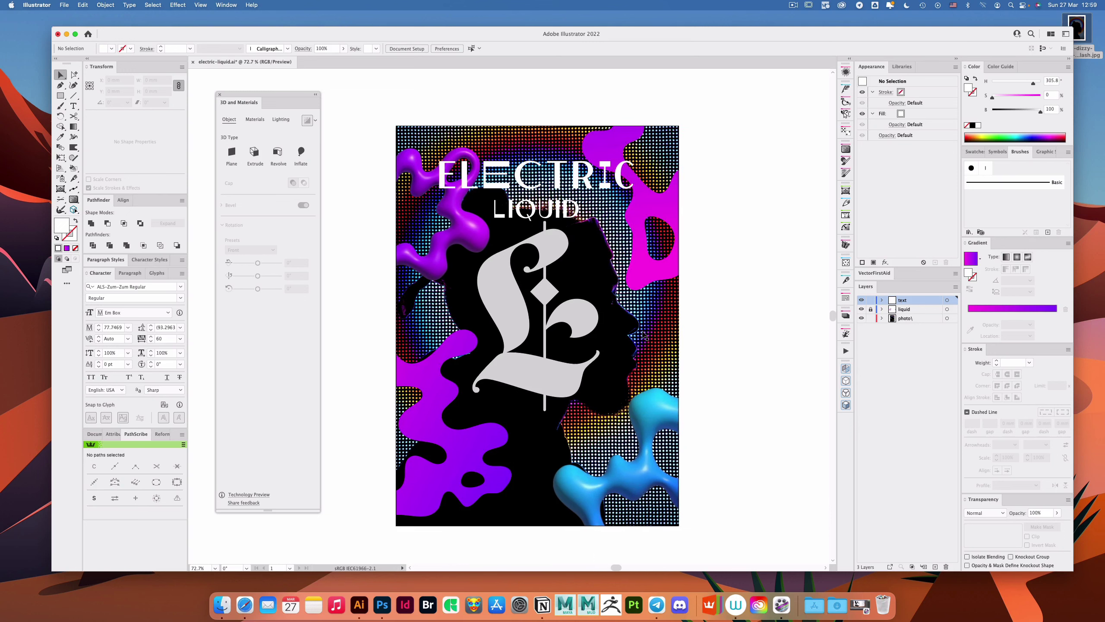
left_click(639, 345)
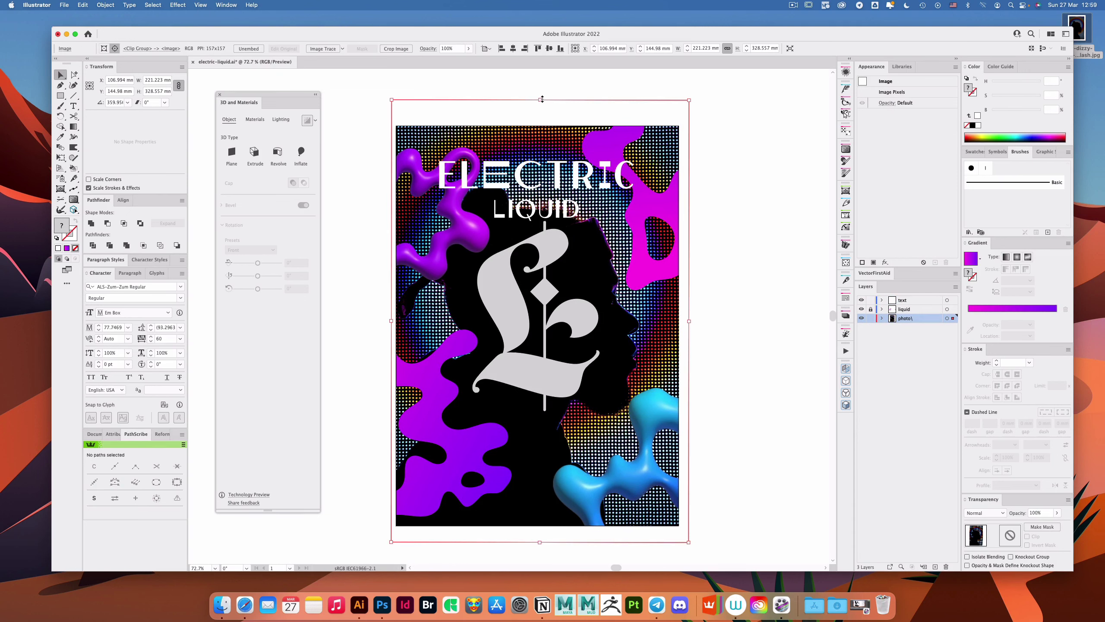
left_click_drag(542, 100, 539, 99)
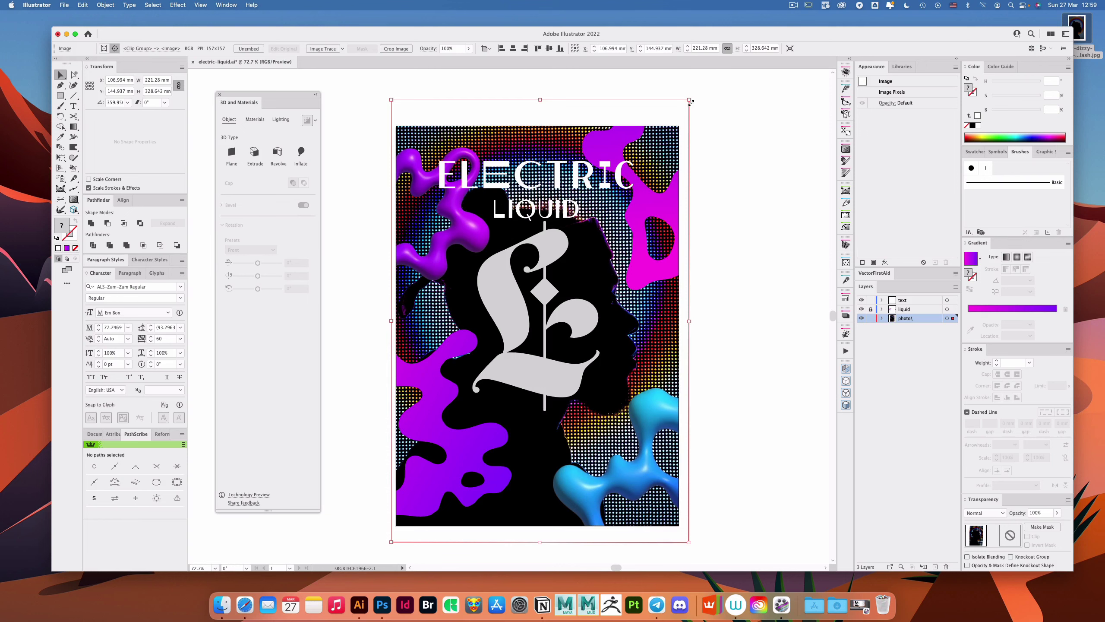
left_click_drag(691, 102, 685, 108)
Step: Move the silhouette image down about 9 mm inside its clipping mask and rotate it slightly clockwise
key("a")
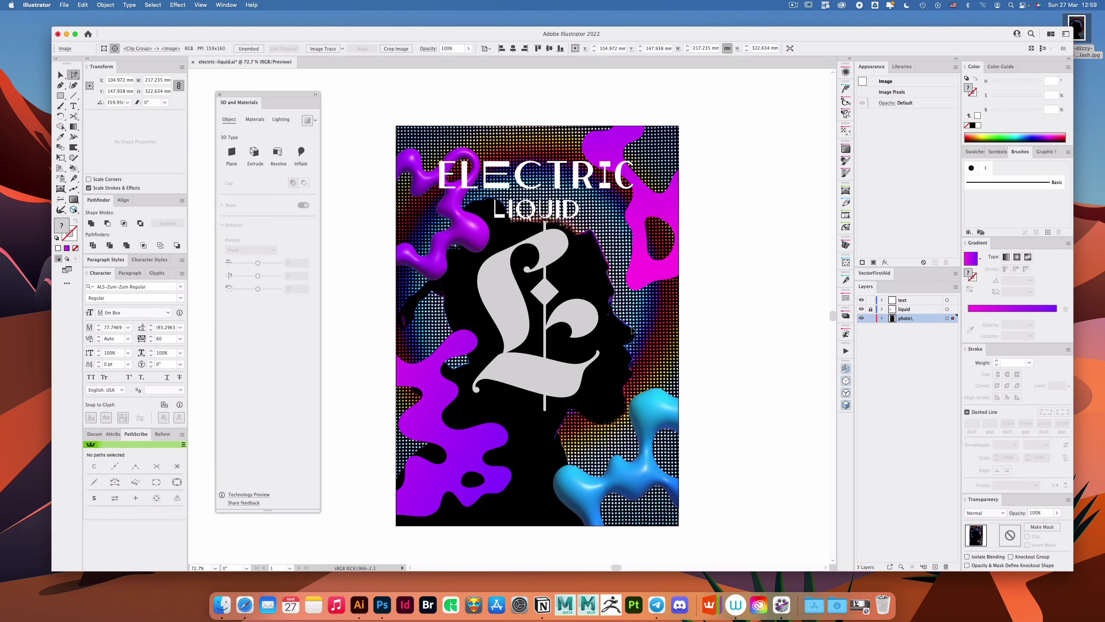
left_click_drag(631, 329, 630, 332)
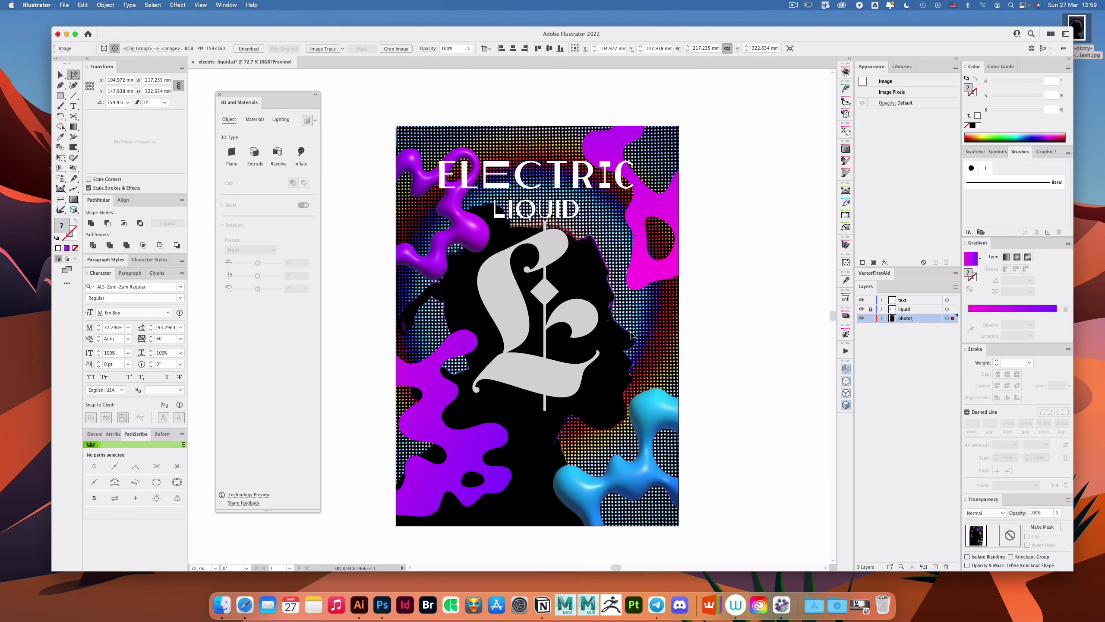
left_click(631, 335)
key("r")
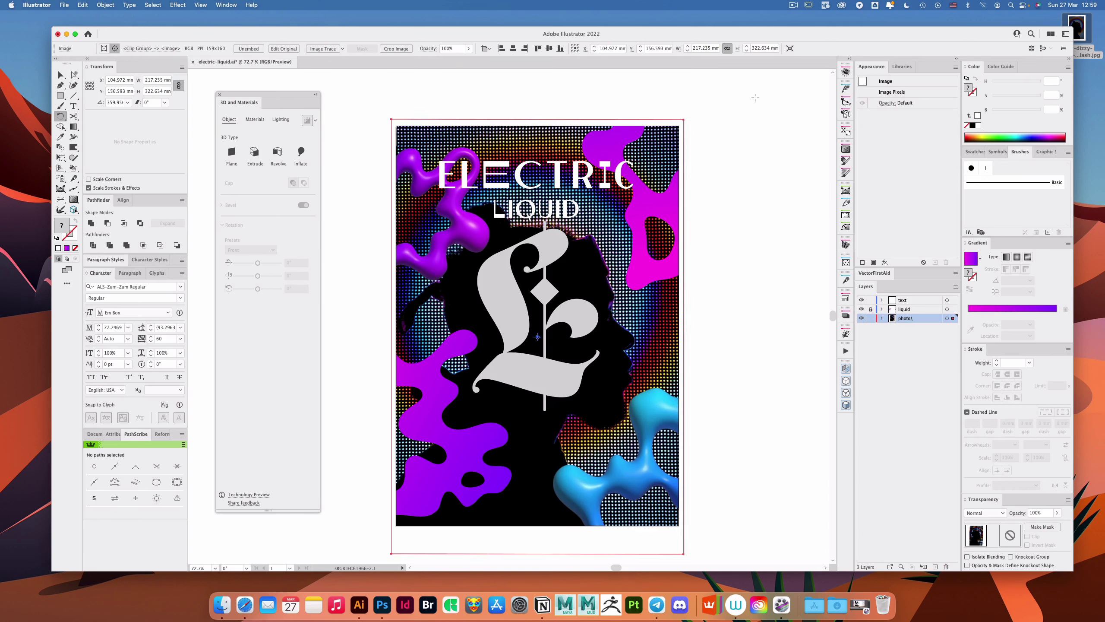
left_click_drag(755, 97, 762, 99)
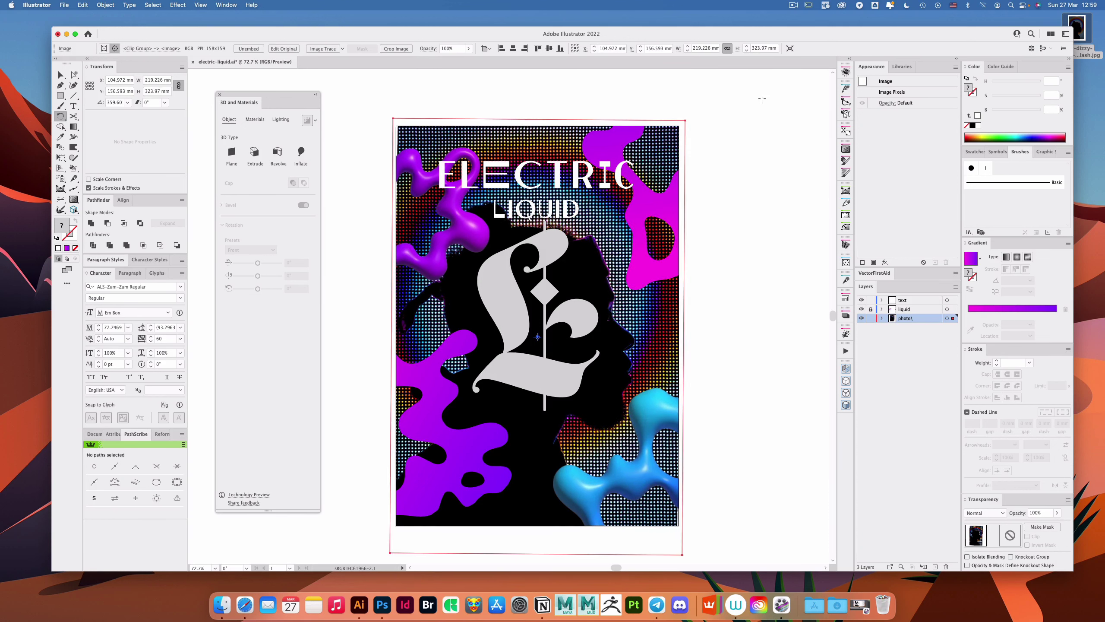
Step: Enlarge the silhouette image to about 221 × 327 mm, nudge it down about 2.5 mm, and lock the photo layer
key("v")
left_click(390, 336)
key("a")
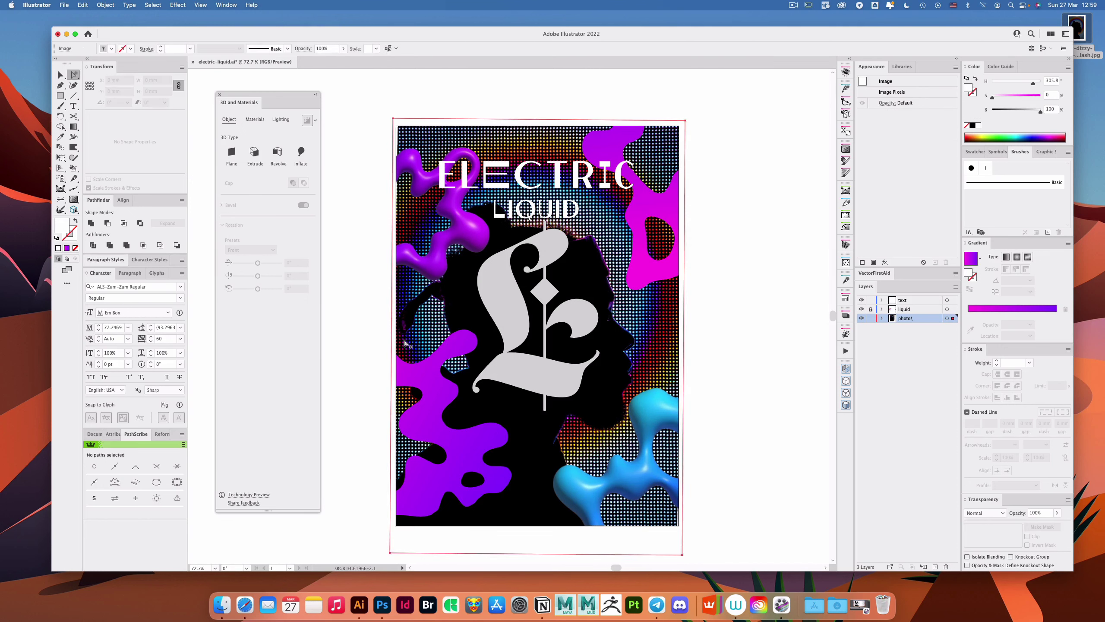
left_click(404, 343)
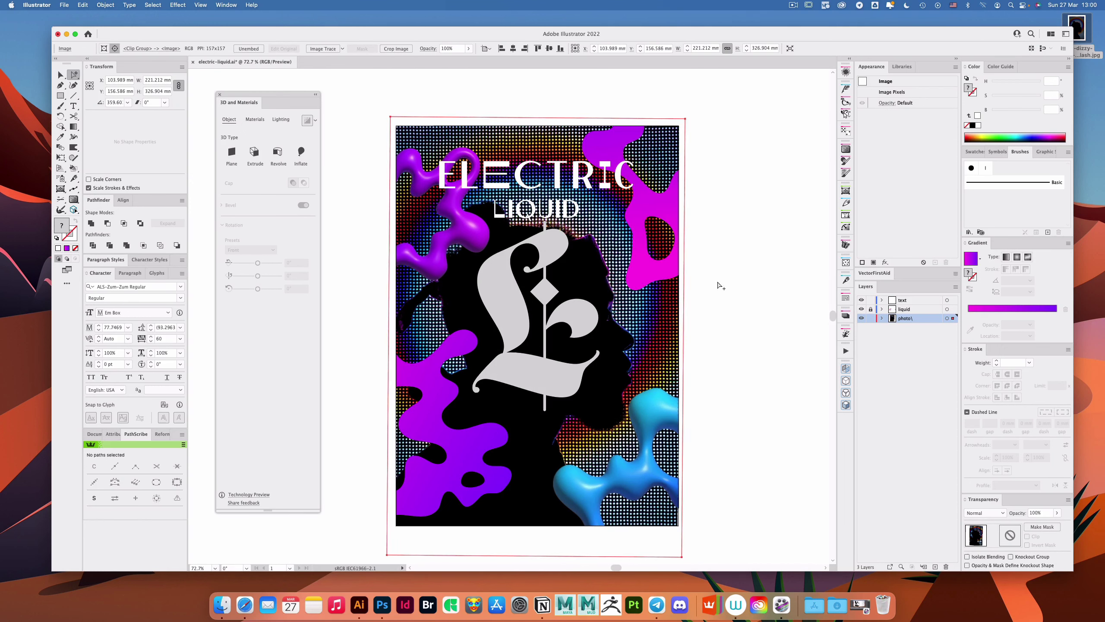
left_click_drag(655, 333, 657, 338)
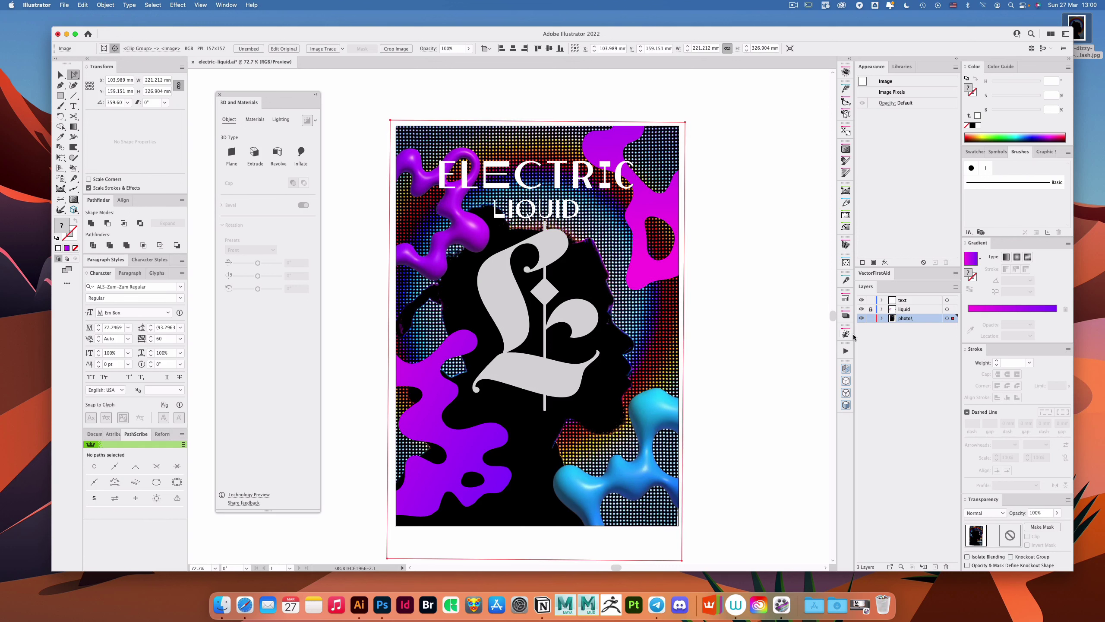
left_click(869, 318)
Step: Unlock the liquid layer, scale the blackletter letter down slightly and lower it over the silhouette, and relock the layer with the text layer active
left_click(871, 309)
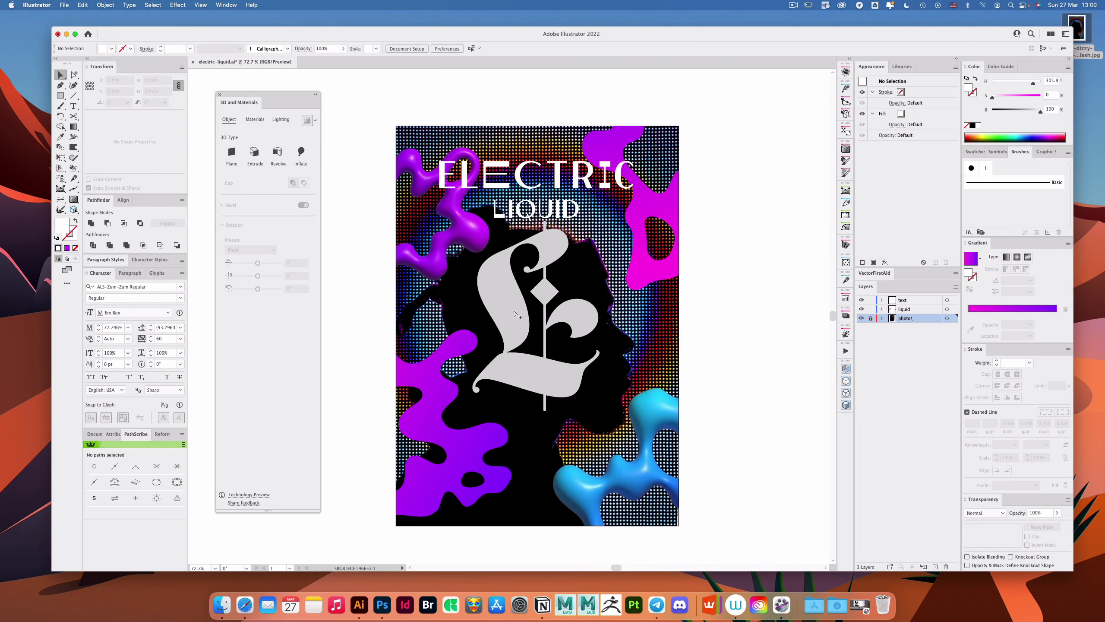
key("v")
left_click_drag(524, 323, 594, 332)
left_click(764, 298)
left_click(574, 343)
left_click(741, 311)
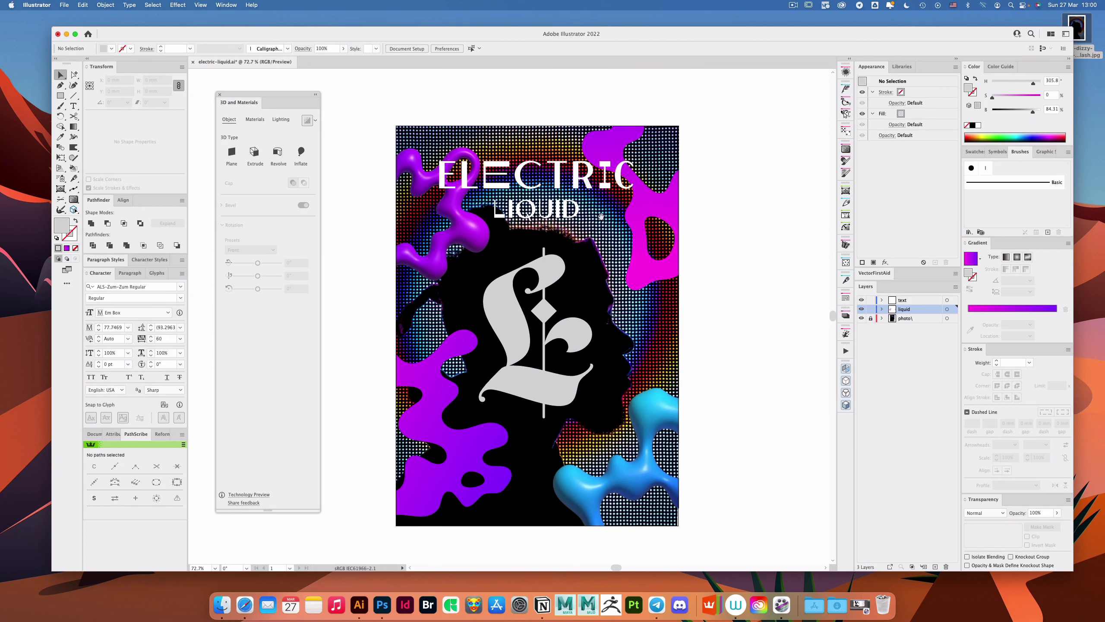
left_click_drag(595, 217, 596, 271)
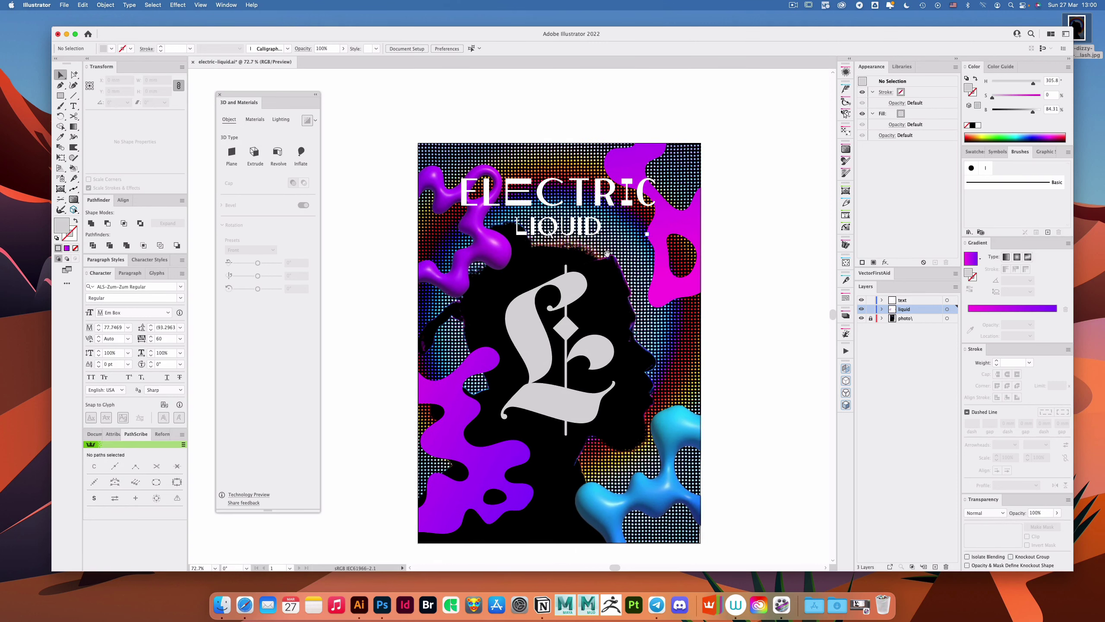
left_click(897, 299)
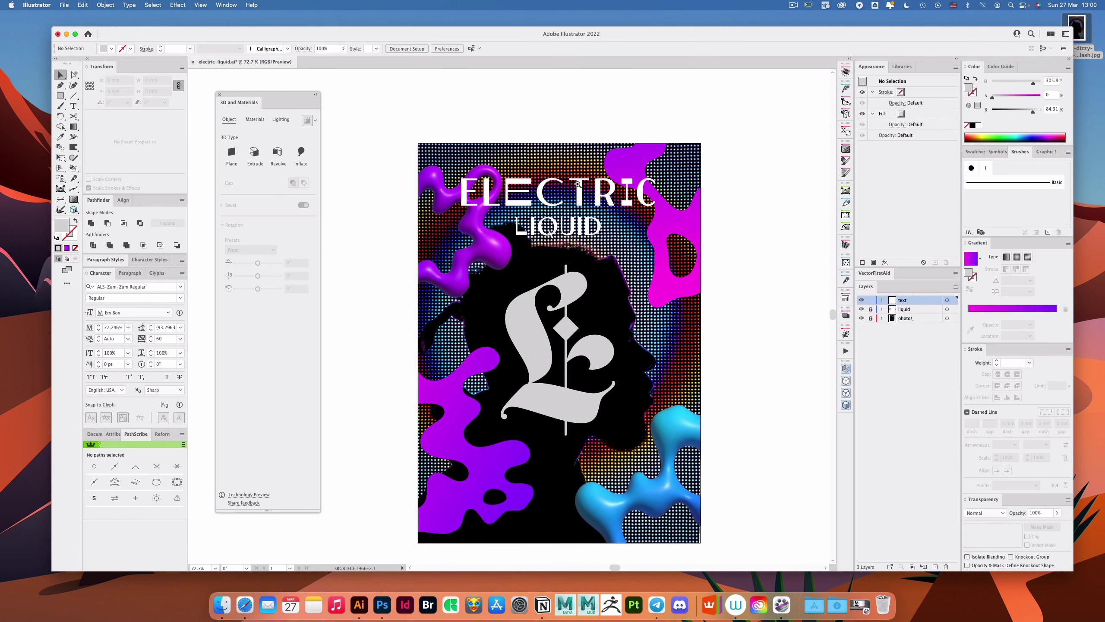
Step: Make a copy of LIQUID at about 34 pt reading 10/15 and duplicate it beside the blackletter letter's lower-left foot
left_click_drag(578, 185, 637, 218)
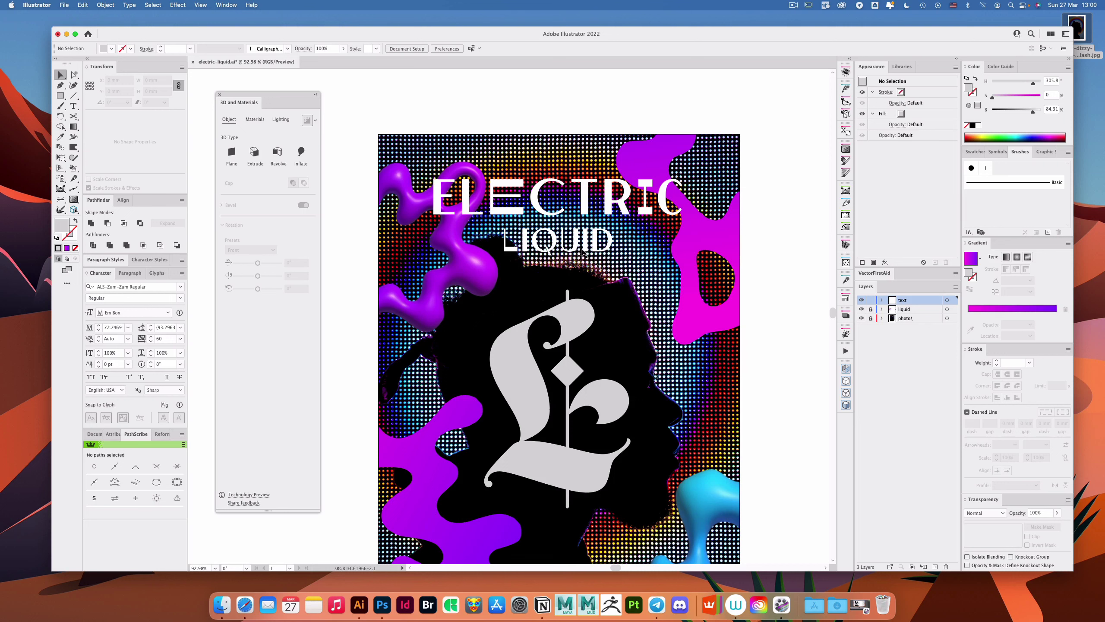
left_click_drag(583, 254, 647, 347)
key("t")
double_click(628, 336)
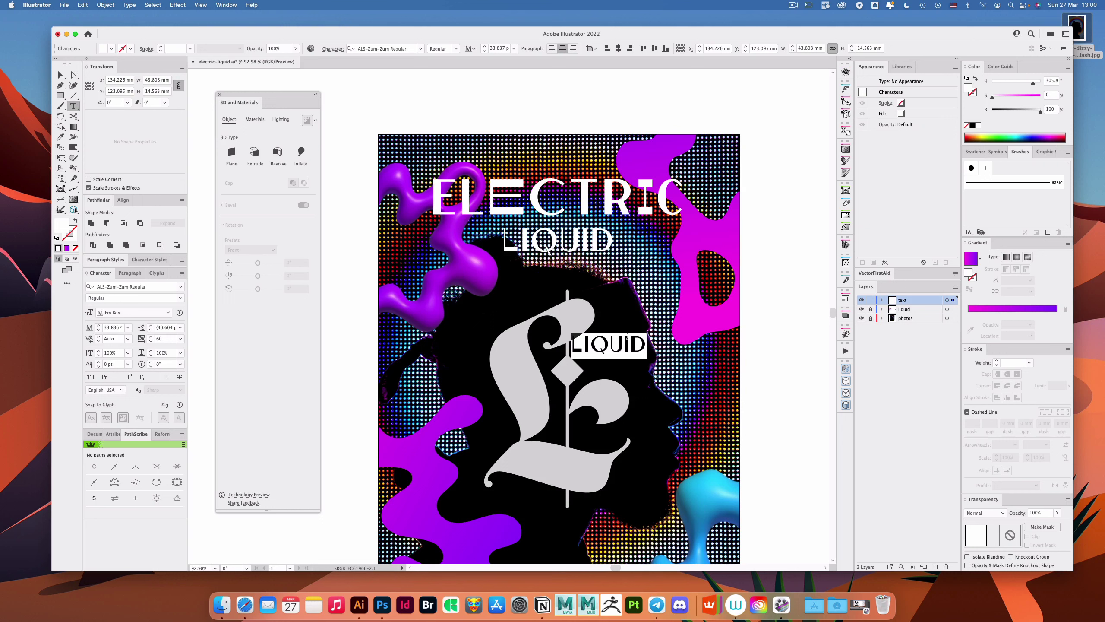
type("10/15")
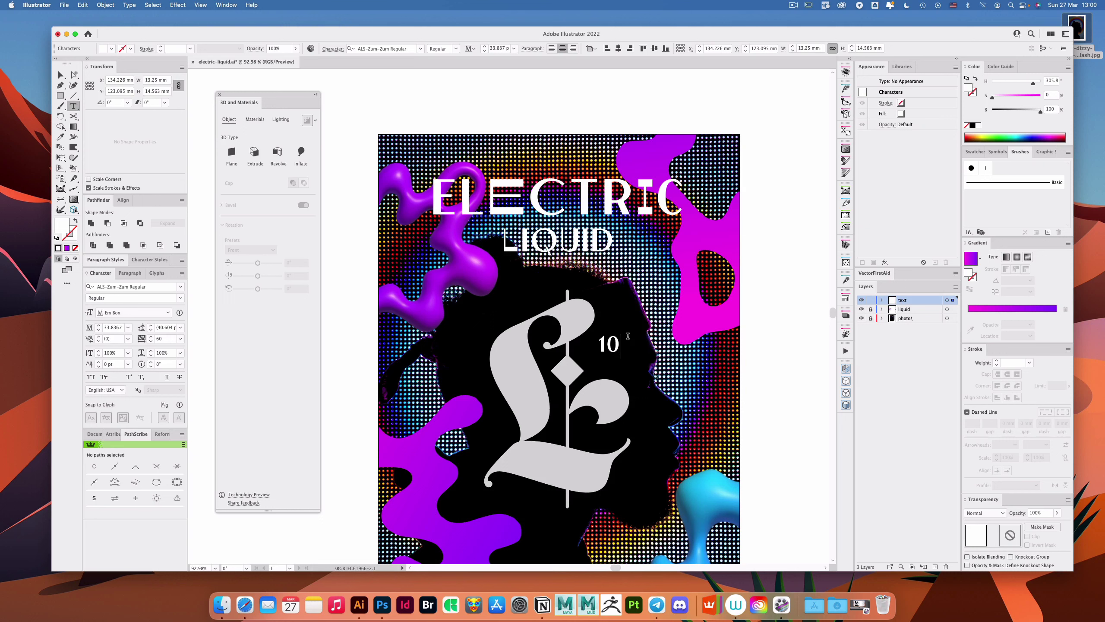
key("Escape")
left_click_drag(623, 346, 468, 481)
Step: Change the upper 10/15 line to MIDNIGHT DANCE AND DRINKS and scale it down to about 27 pt
left_click(612, 348)
double_click(613, 346)
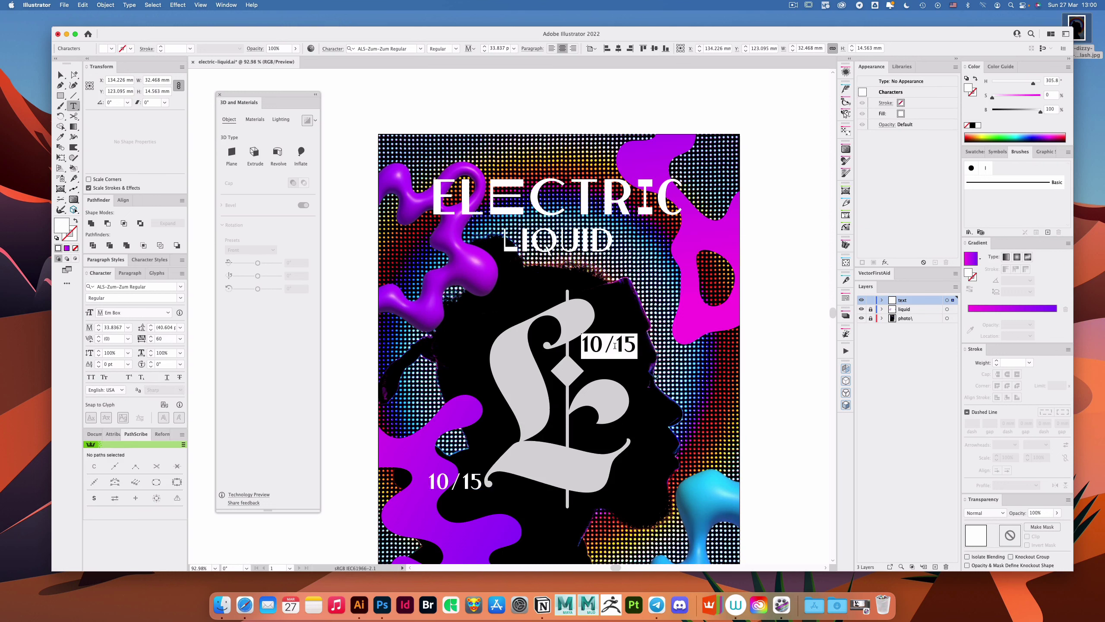
type("MIDNIGHT")
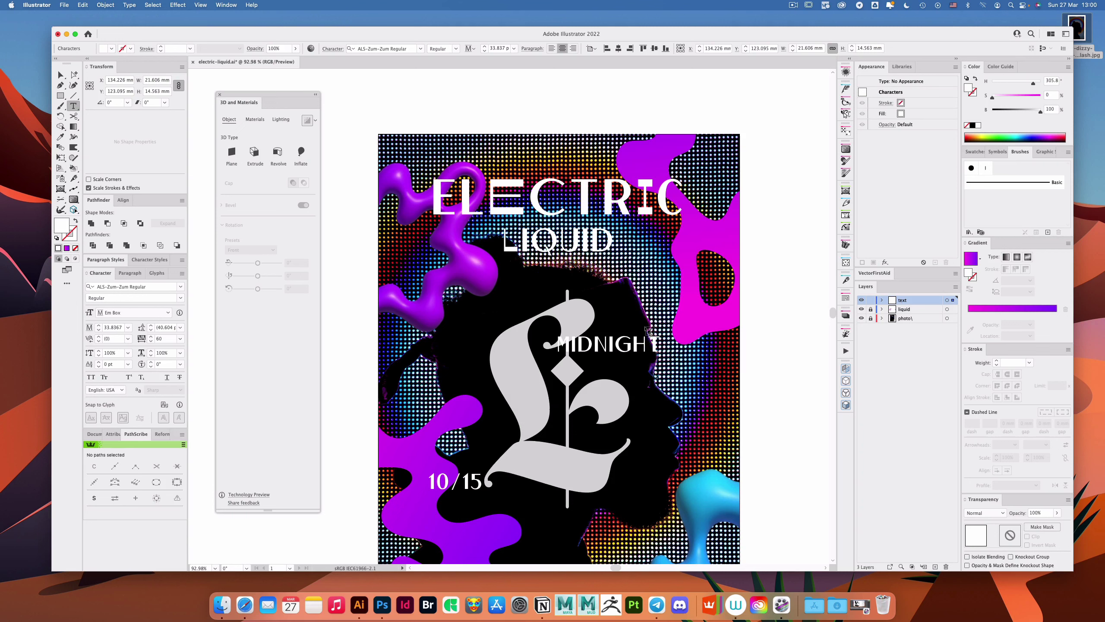
type(" DANCE")
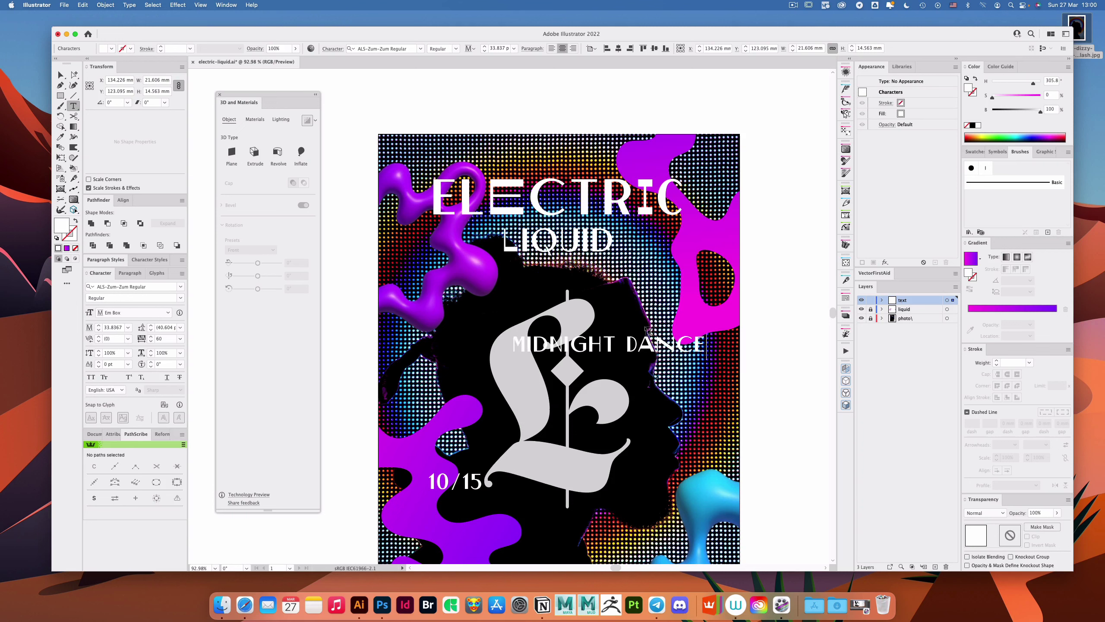
type(" AND DRINKS")
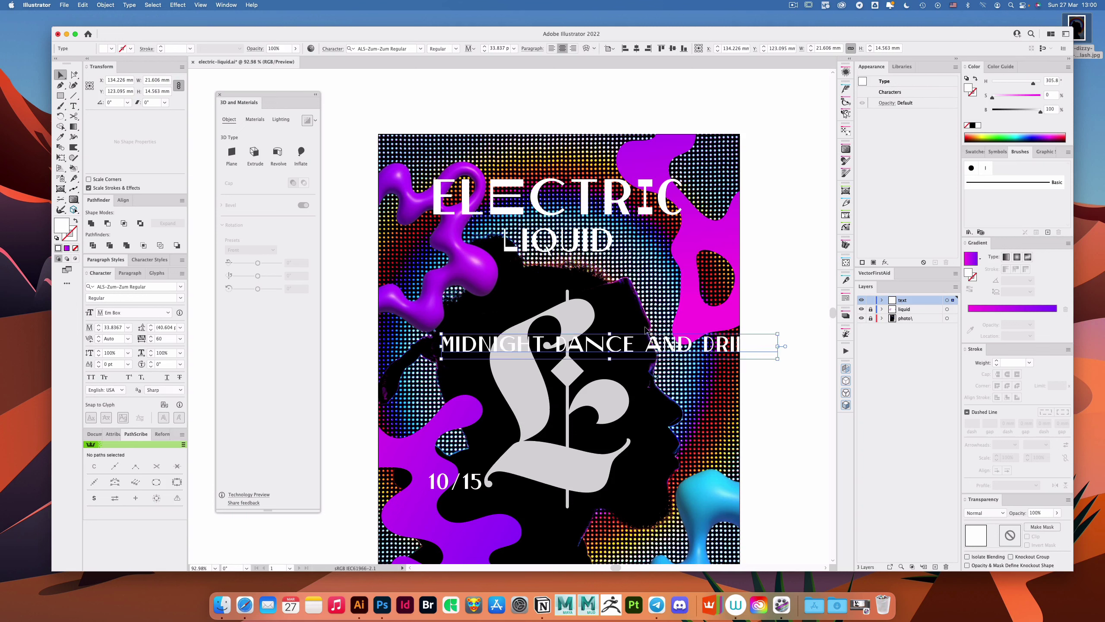
key("Escape")
left_click(789, 325)
scroll(574, 318, "down", 3)
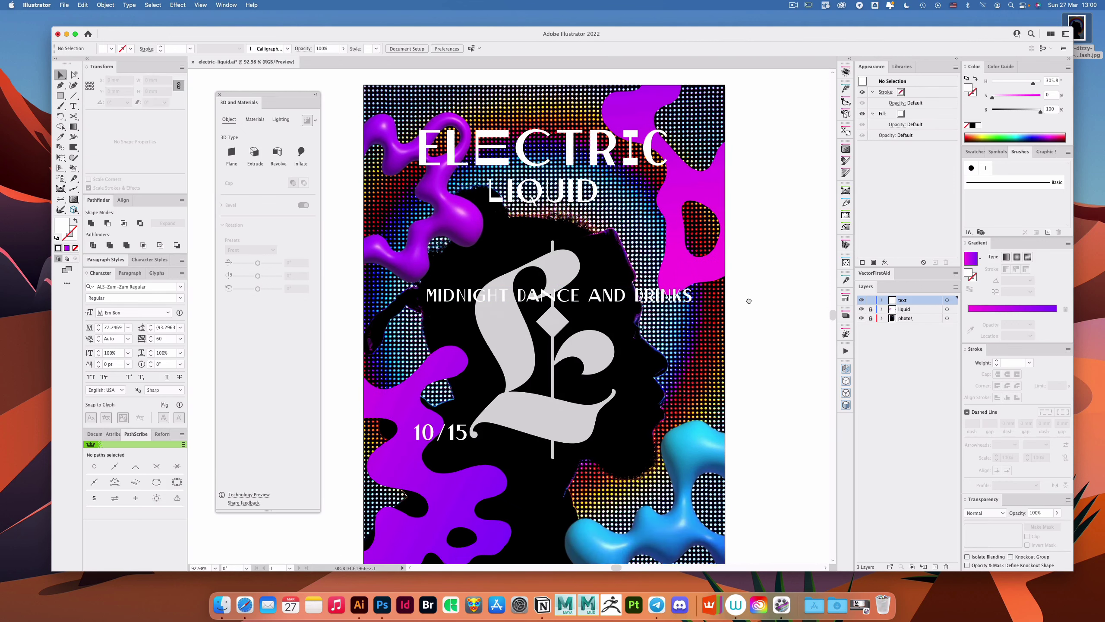
Step: Draw a circle about 138 mm in diameter around the blackletter letter
key("l")
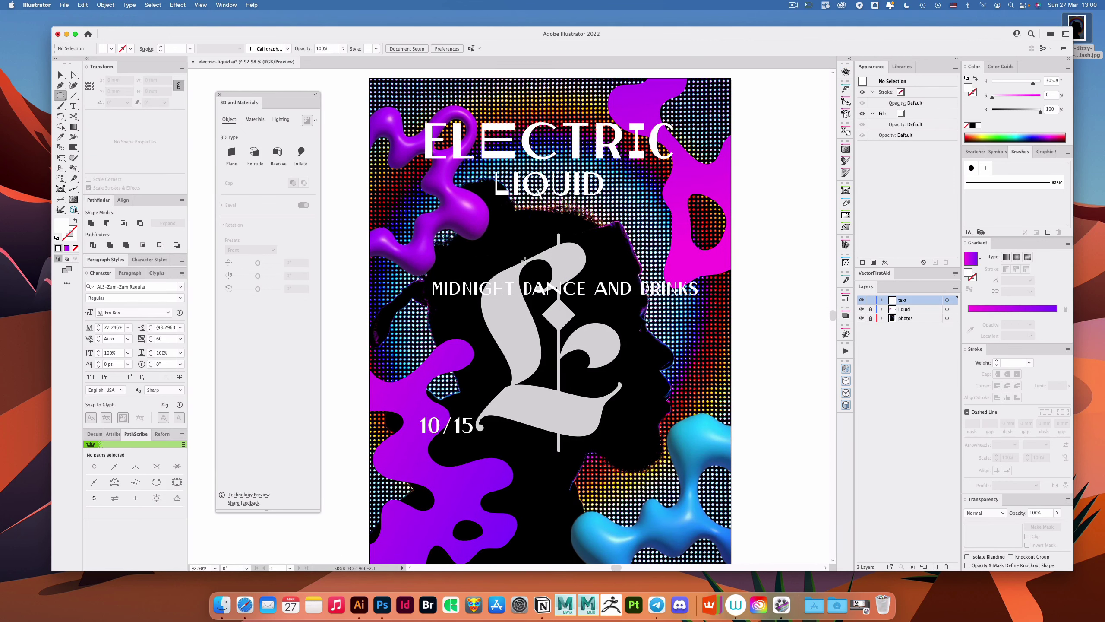
mouse_move(460, 233)
left_mouse_down()
mouse_move(635, 431)
mouse_move(698, 471)
left_mouse_up()
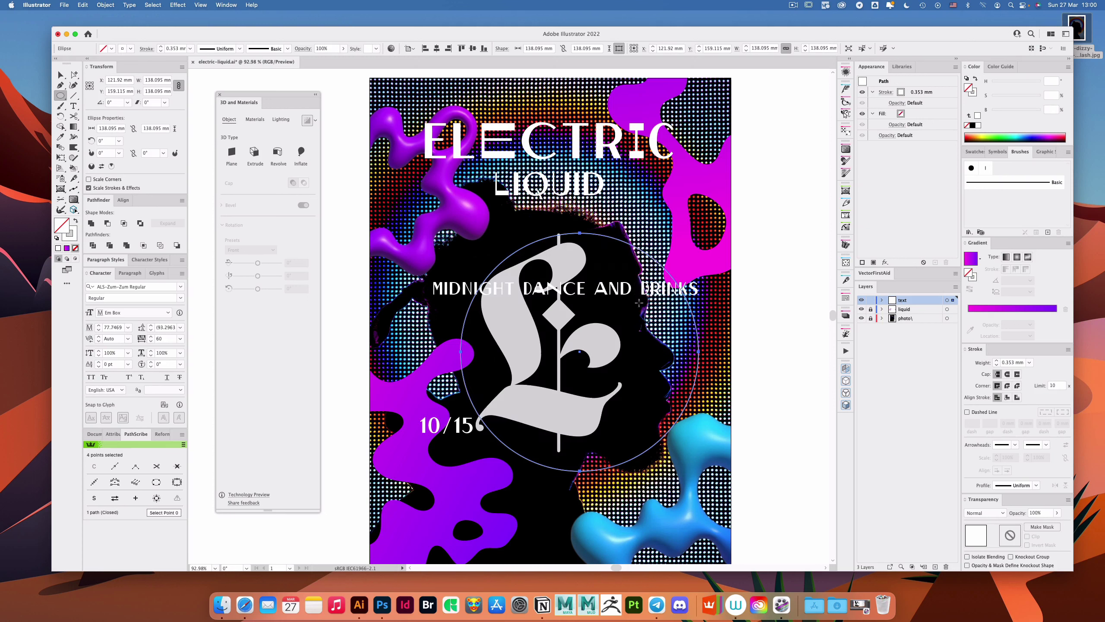
key("v")
left_click(740, 301)
Step: Move the MIDNIGHT DANCE AND DRINKS line slightly down and to the left across the blackletter letter
mouse_move(633, 293)
left_mouse_down()
mouse_move(616, 256)
mouse_move(617, 333)
mouse_move(621, 309)
left_mouse_up()
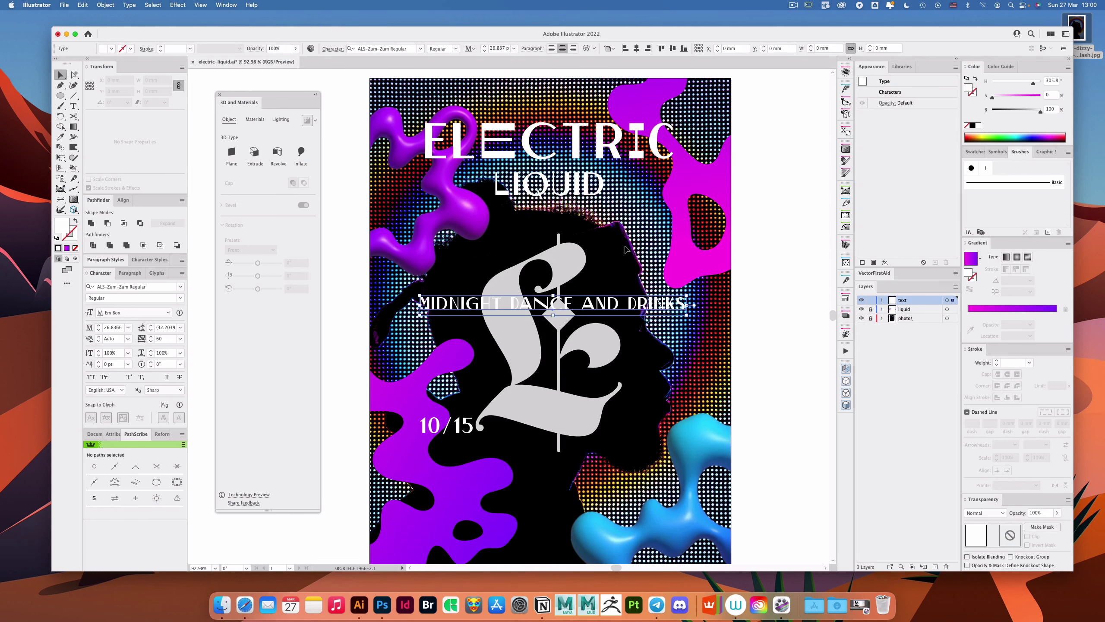
scroll(765, 265, "down", 3)
left_click(767, 264)
left_click_drag(774, 262, 730, 264)
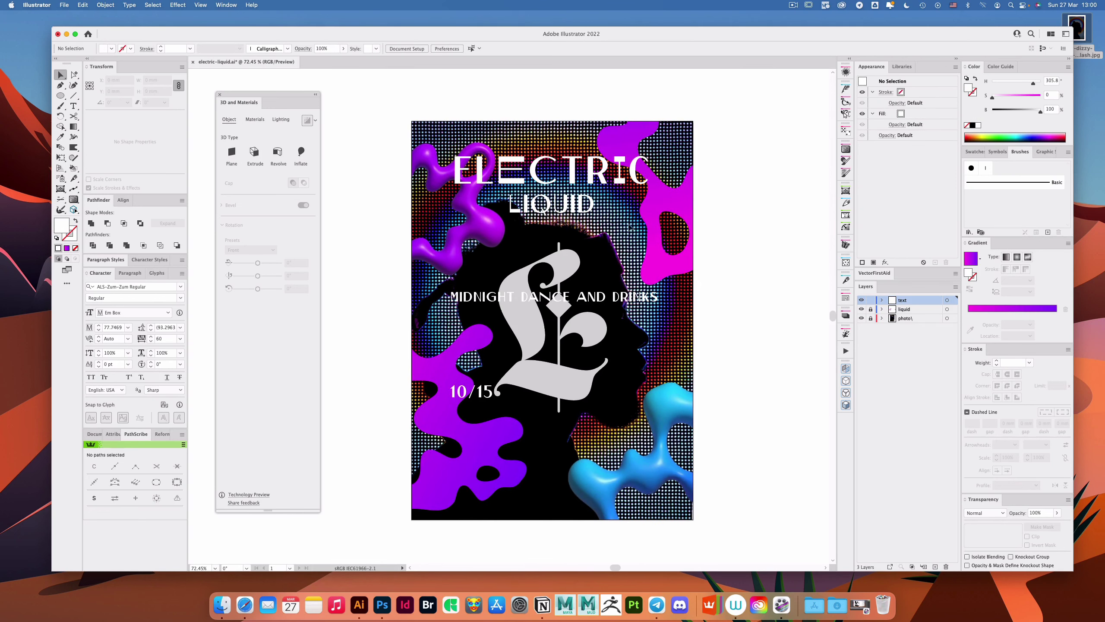
Step: Draw an outlined, unfilled circle about 165 mm in diameter around the blackletter letter and cut it open at its top point
key("l")
left_click_drag(488, 206, 709, 427)
key("super+z")
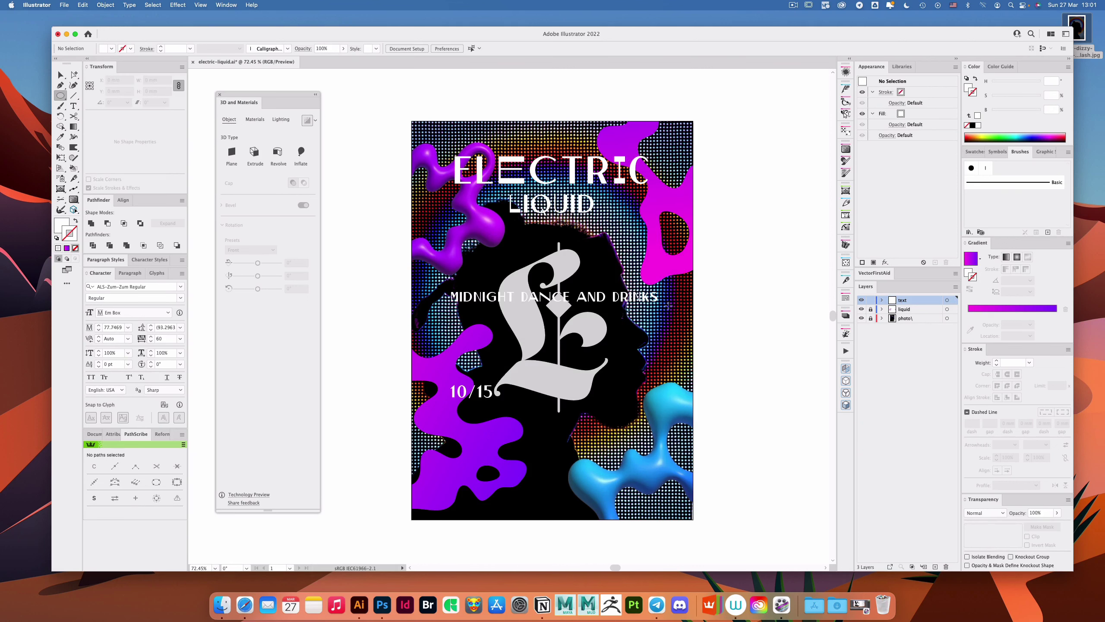
key("super+shift+z")
key("shift+x")
key("v")
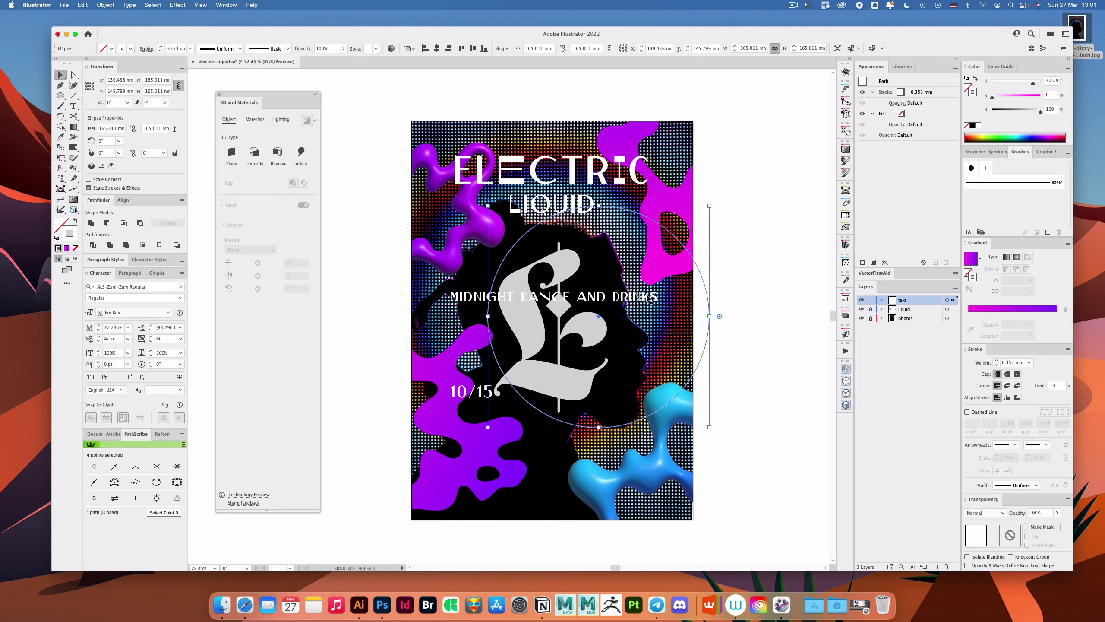
key("c")
left_click(599, 206)
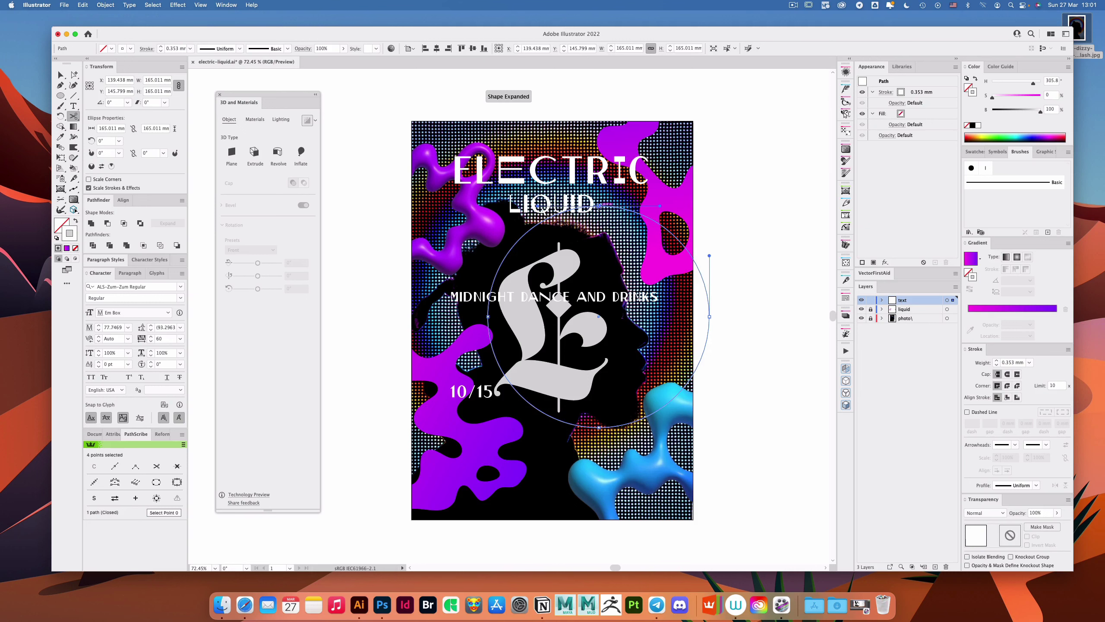
Step: Copy the MIDNIGHT DANCE AND DRINKS text onto the circle's path and delete the original straight line of text
key("t")
left_click(597, 294)
key("super+a")
key("super+c")
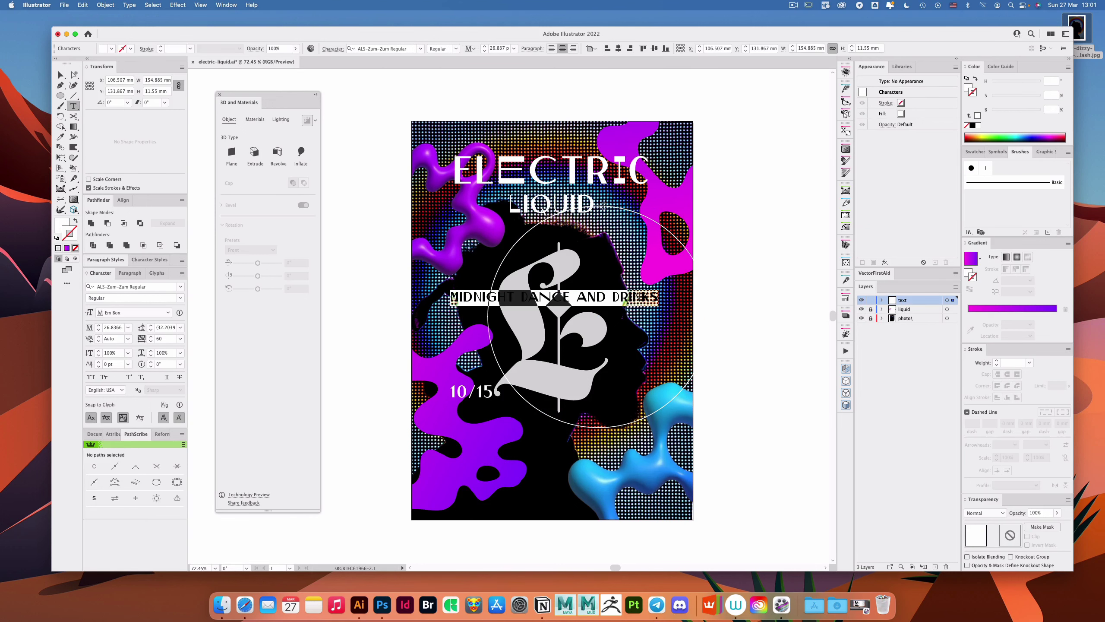
left_click(607, 207, "super")
key("super+v")
key("Escape")
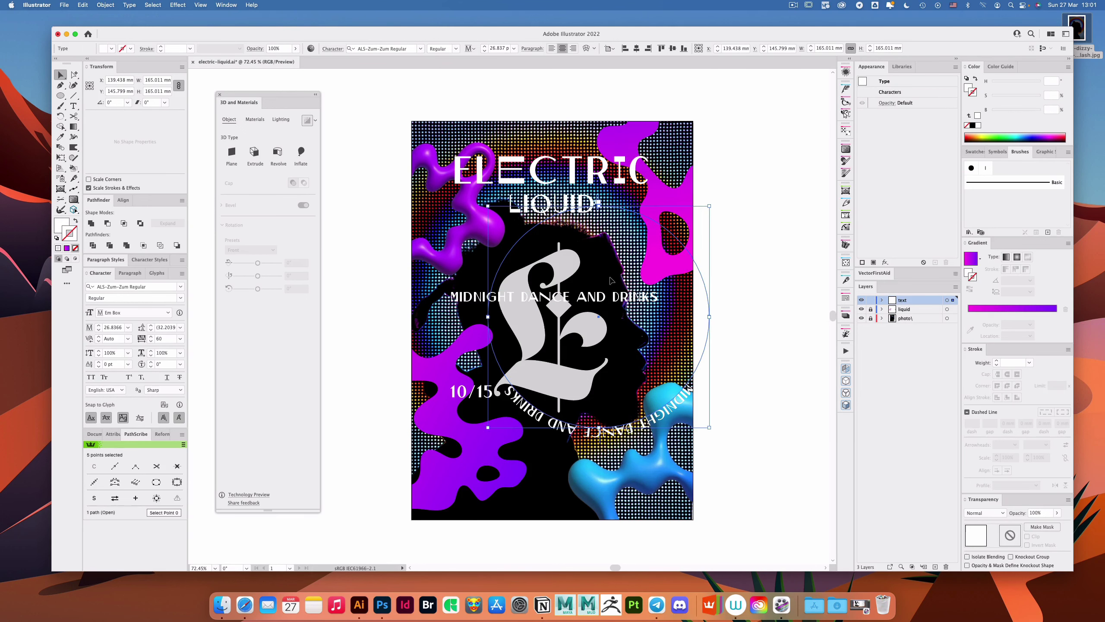
left_click(616, 299)
key("Delete")
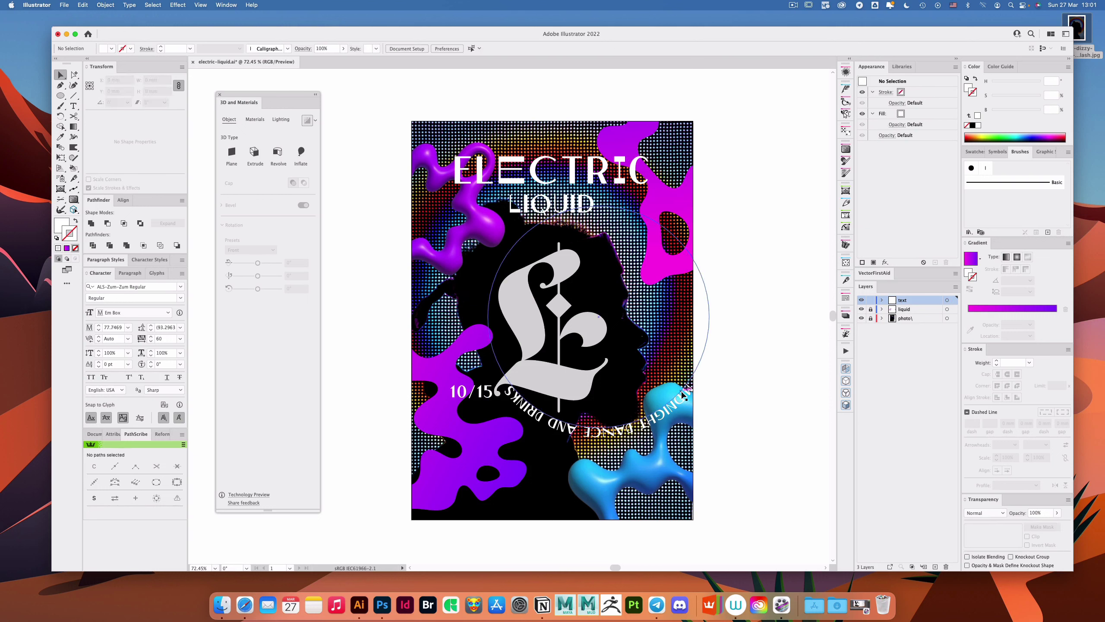
Step: Scale the circular tagline down to about 92 mm in diameter and set its font size to 18 pt
left_click(684, 393)
left_click_drag(710, 317, 611, 317)
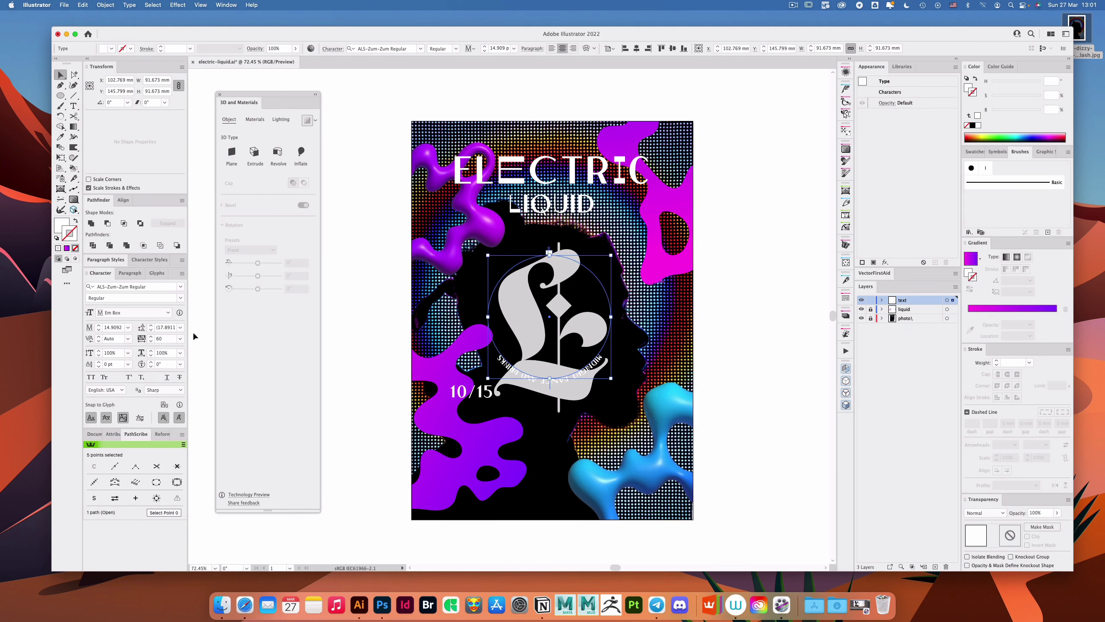
left_click(93, 325)
key("Up")
key("Up")
key("Up")
key("Up")
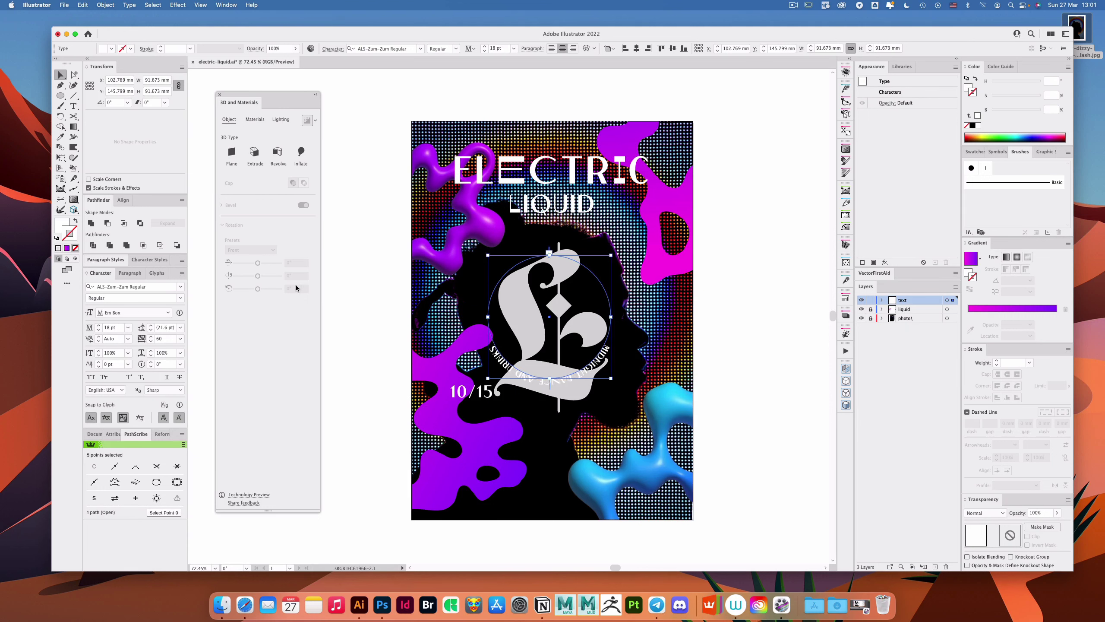
Step: Rotate the circular tagline about 158° so it arcs over the blackletter letter, and set its font size to 30 pt
key("r")
left_click_drag(643, 319, 592, 233)
left_click(117, 326)
type("30")
key("Return")
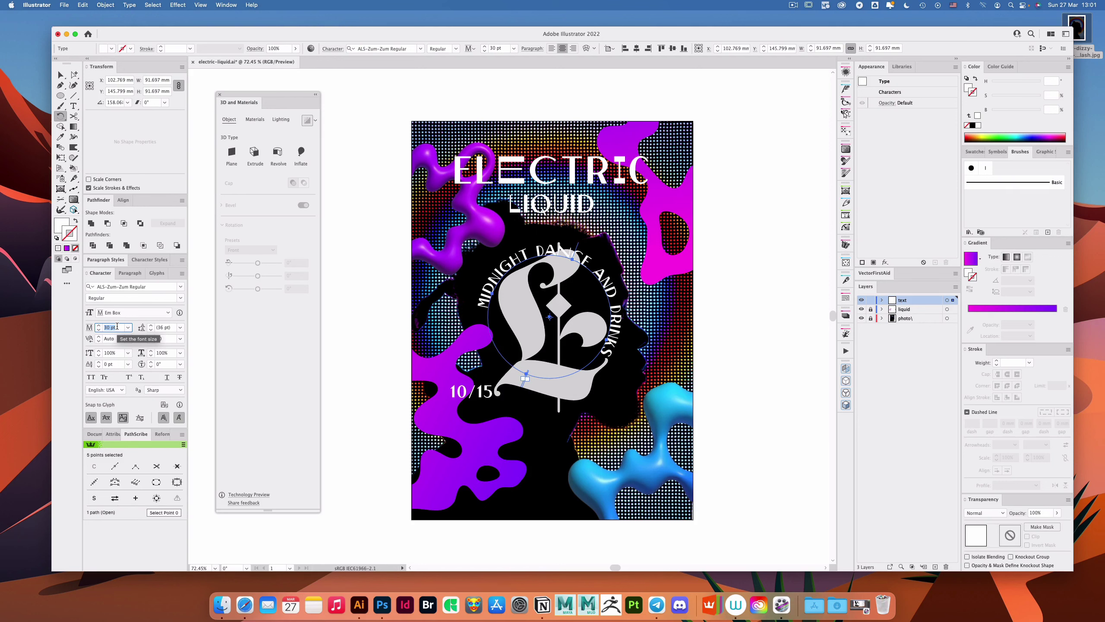
key("Return")
Step: Fine-tune the curved tagline's rotation to about 161° and scale it down very slightly
left_click_drag(554, 273, 681, 285)
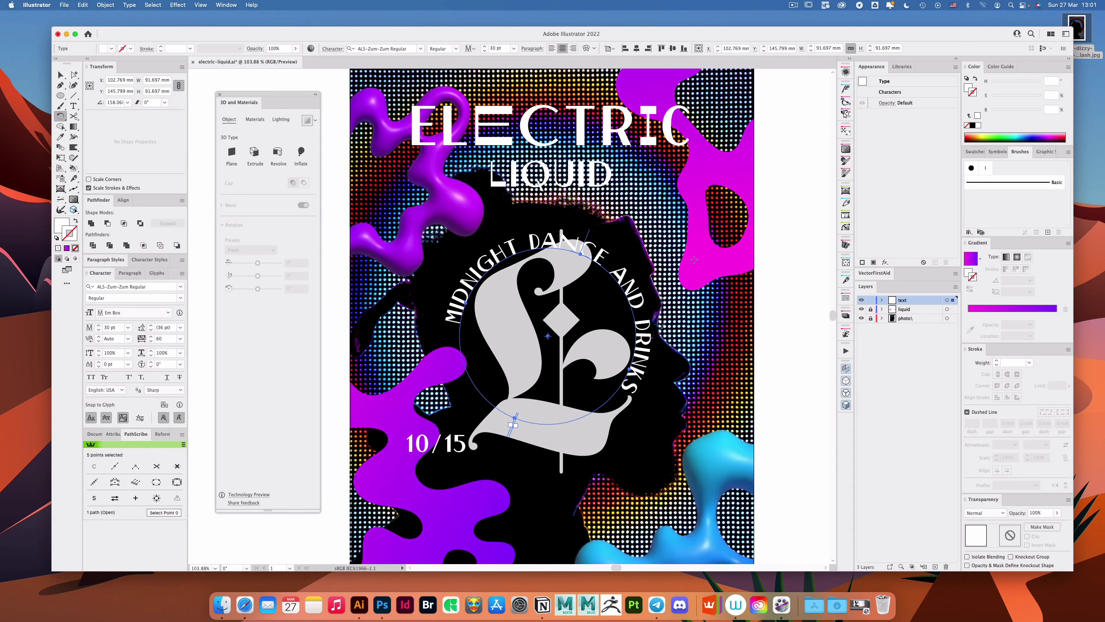
left_click_drag(677, 242, 630, 270)
key("v")
mouse_move(568, 255)
left_mouse_down()
mouse_move(581, 244)
mouse_move(564, 259)
left_mouse_up()
key("r")
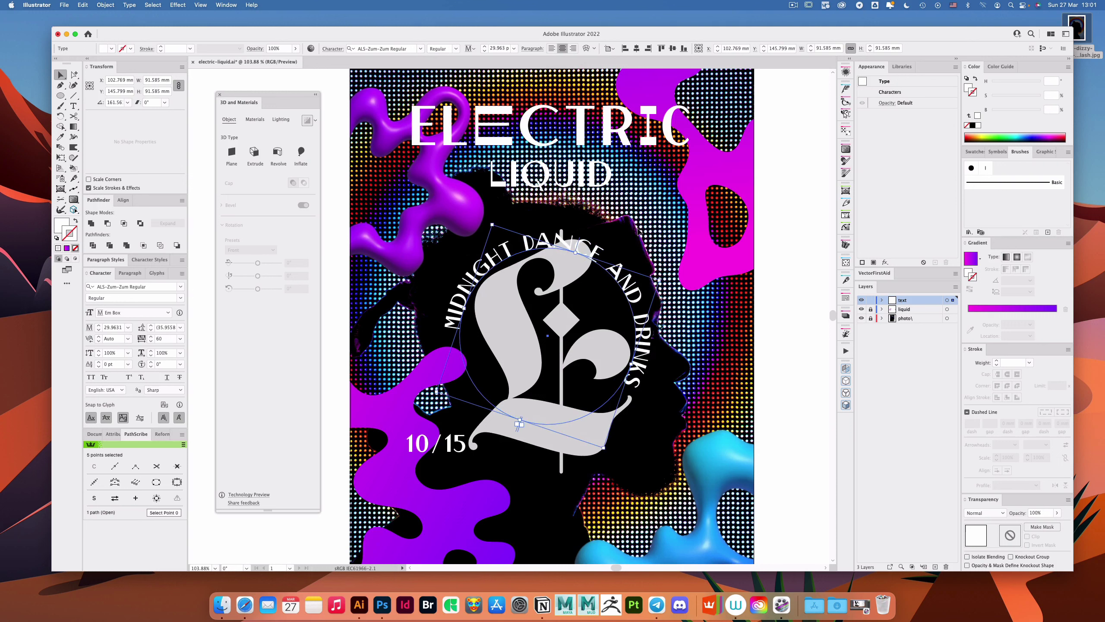
left_click_drag(638, 215, 662, 214)
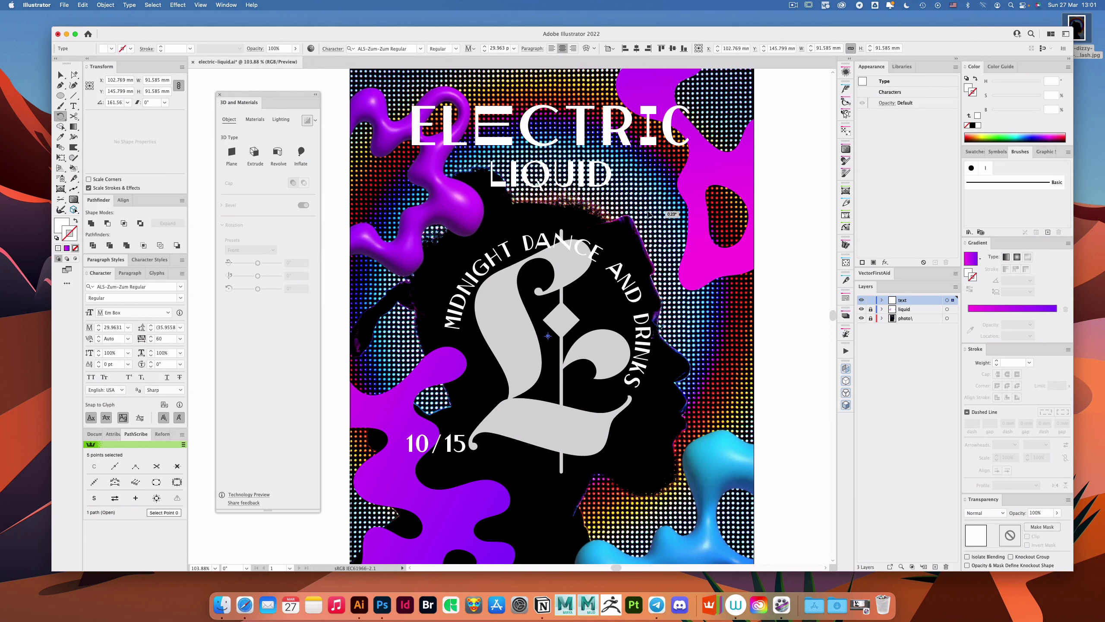
Step: Reduce the curved tagline's font size to 27 pt and readjust its rotation to about 158°
key("v")
left_click(99, 330)
left_click(99, 330)
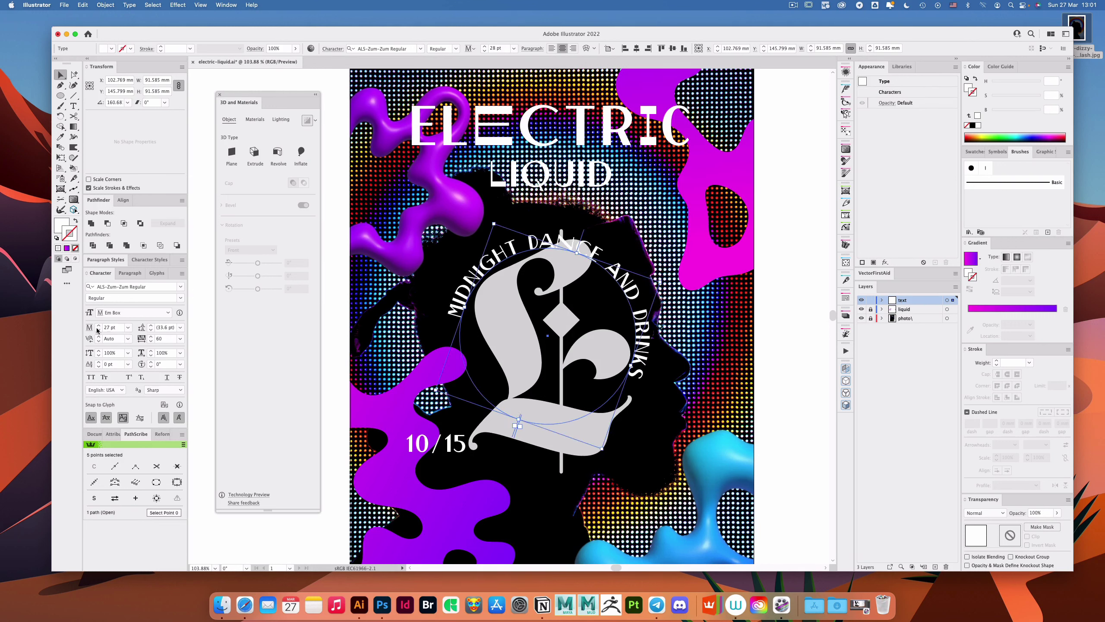
left_click(99, 330)
key("r")
left_click_drag(641, 193, 648, 198)
key("v")
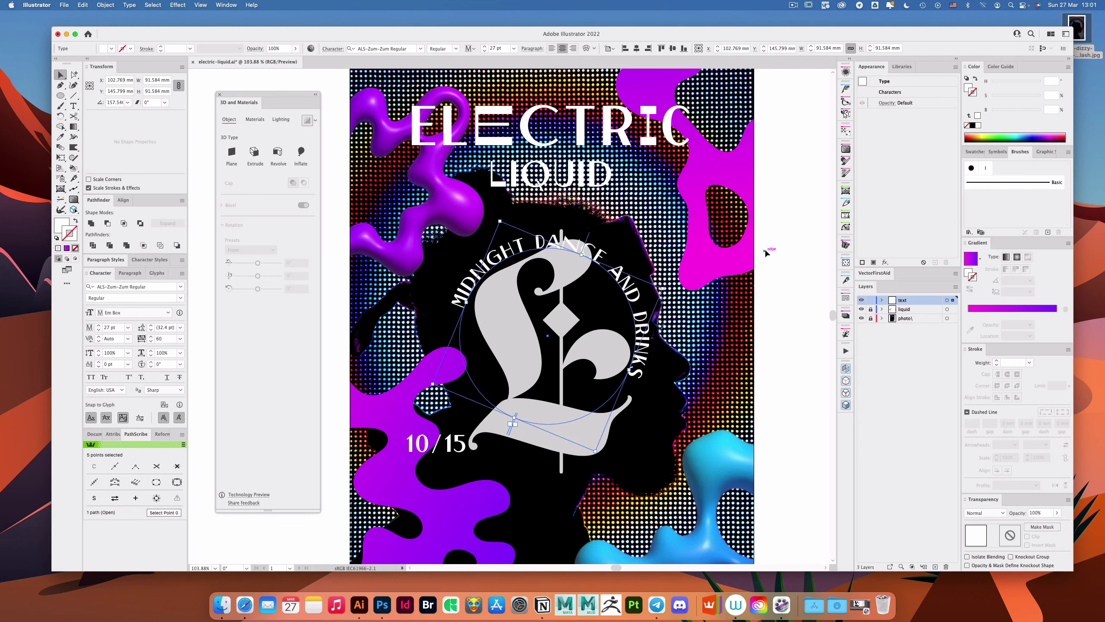
left_click(768, 250)
scroll(672, 261, "down", 5)
left_click_drag(672, 252, 596, 259)
scroll(568, 283, "up", 3)
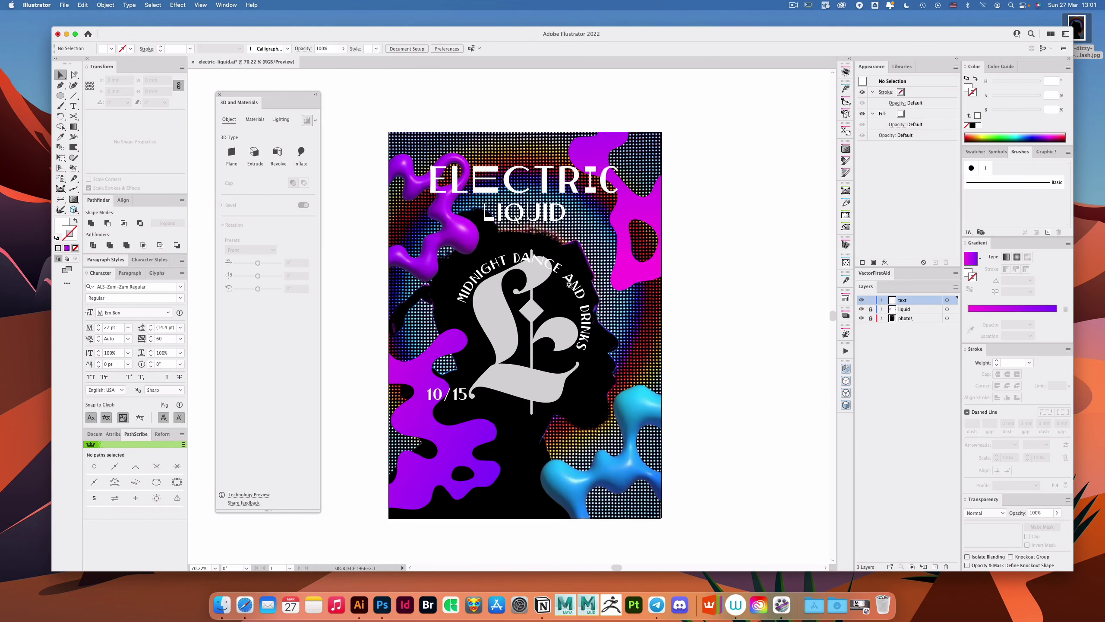
Step: Scale only the curved tagline's path down to about 81 mm in diameter, keeping the 27 pt text size
left_click(574, 288)
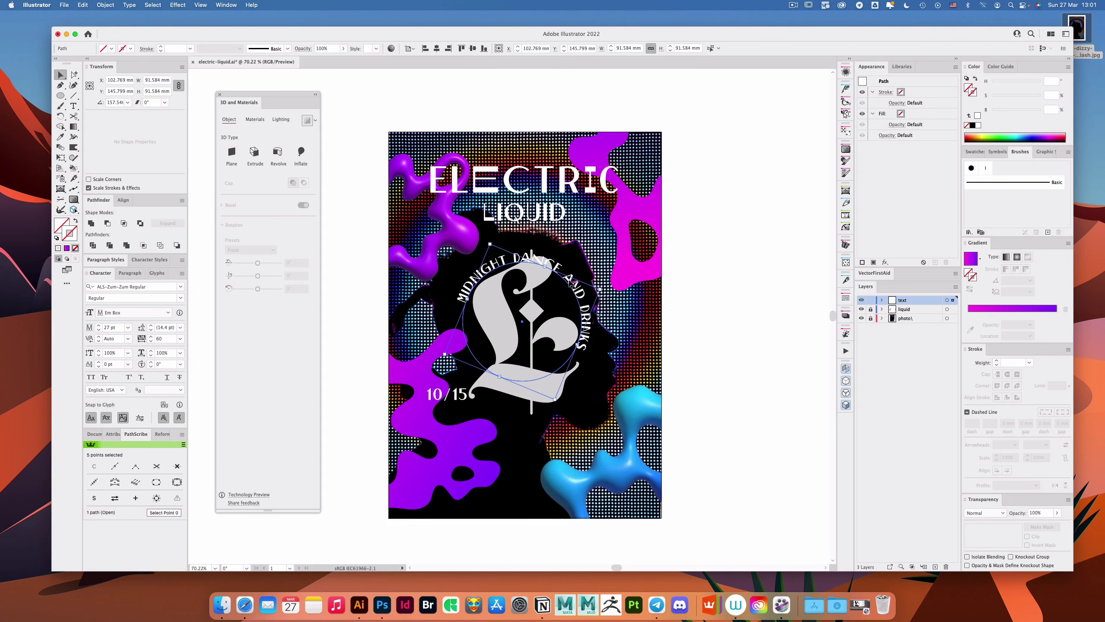
left_click_drag(550, 272, 535, 283)
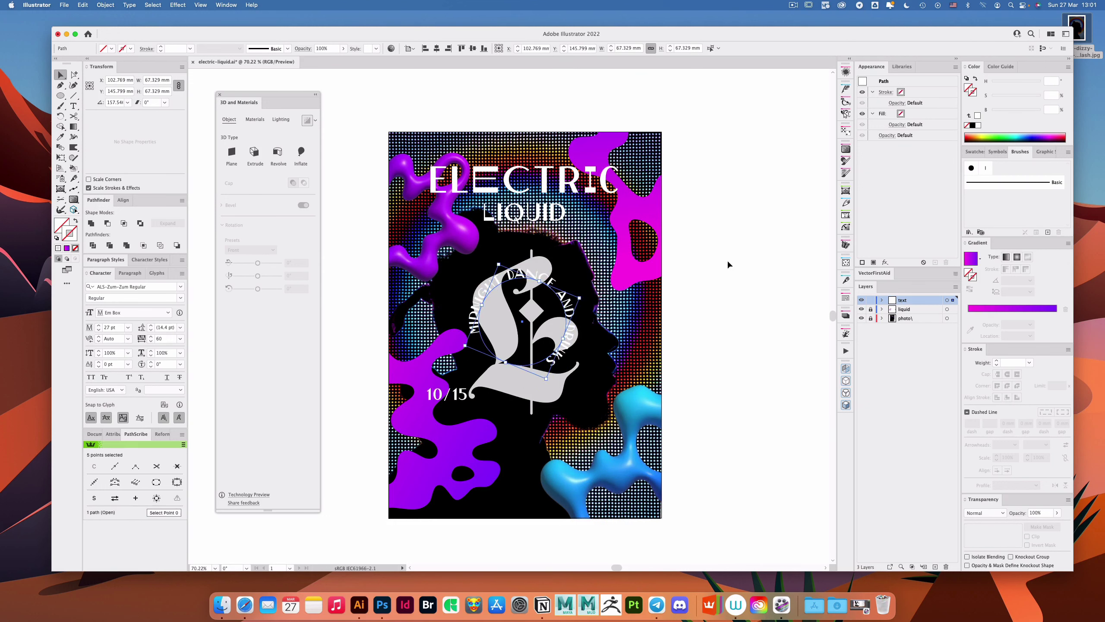
left_click(727, 261)
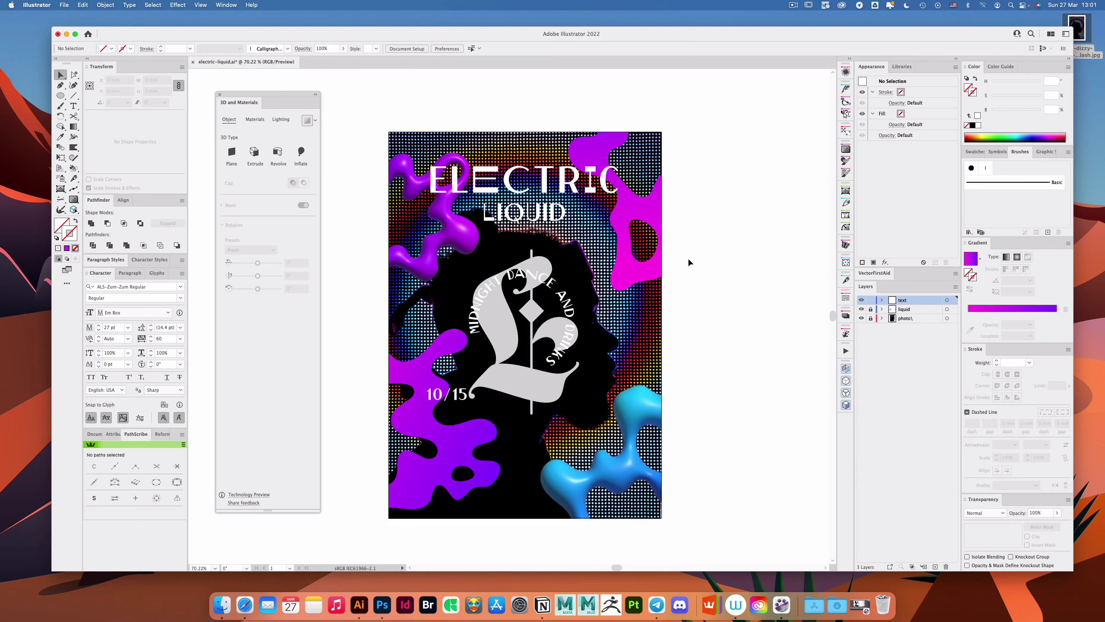
key("a")
left_click(549, 287)
key("v")
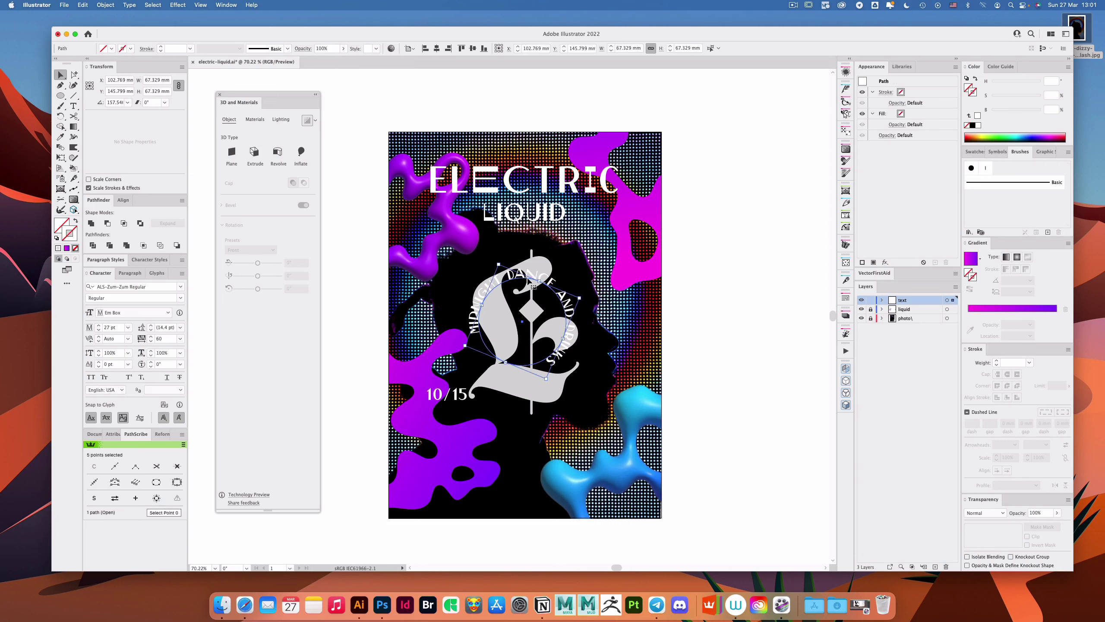
left_click_drag(540, 282, 547, 275)
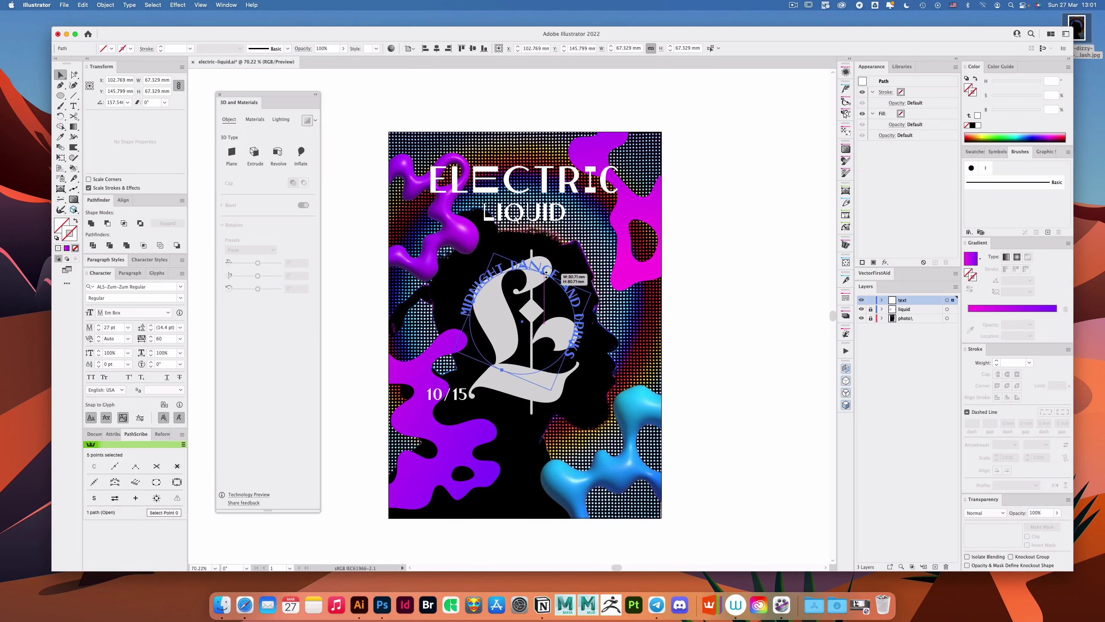
left_click(721, 271)
key("space")
scroll(663, 253, "down", 3)
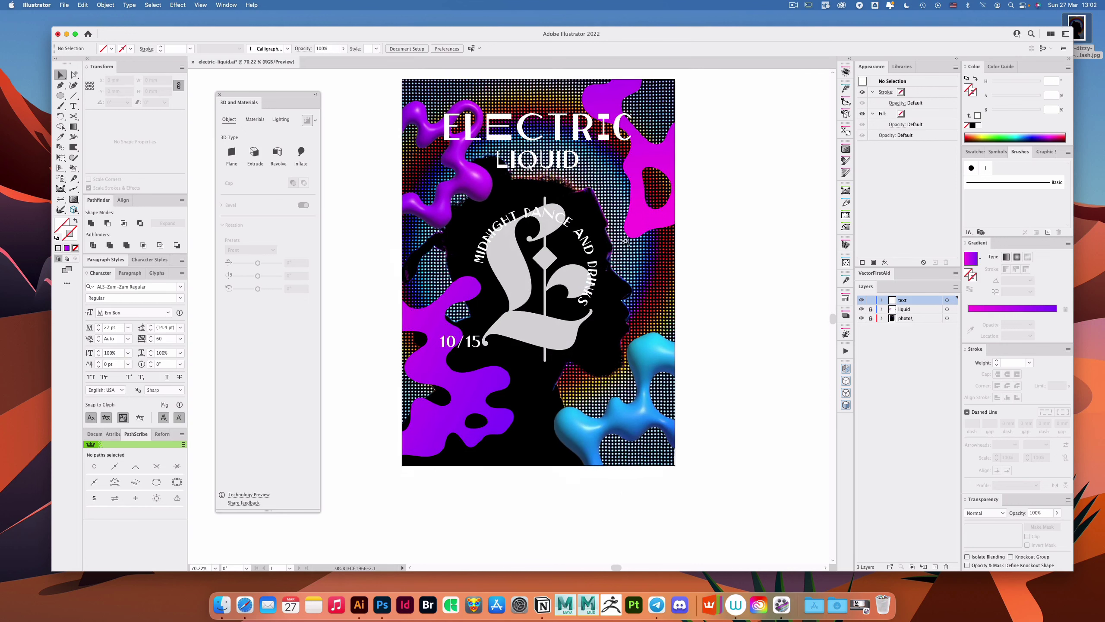
Step: Duplicate the 10/15 date below and to the right of the original, and left-align the text of both
key("a")
left_click(471, 347)
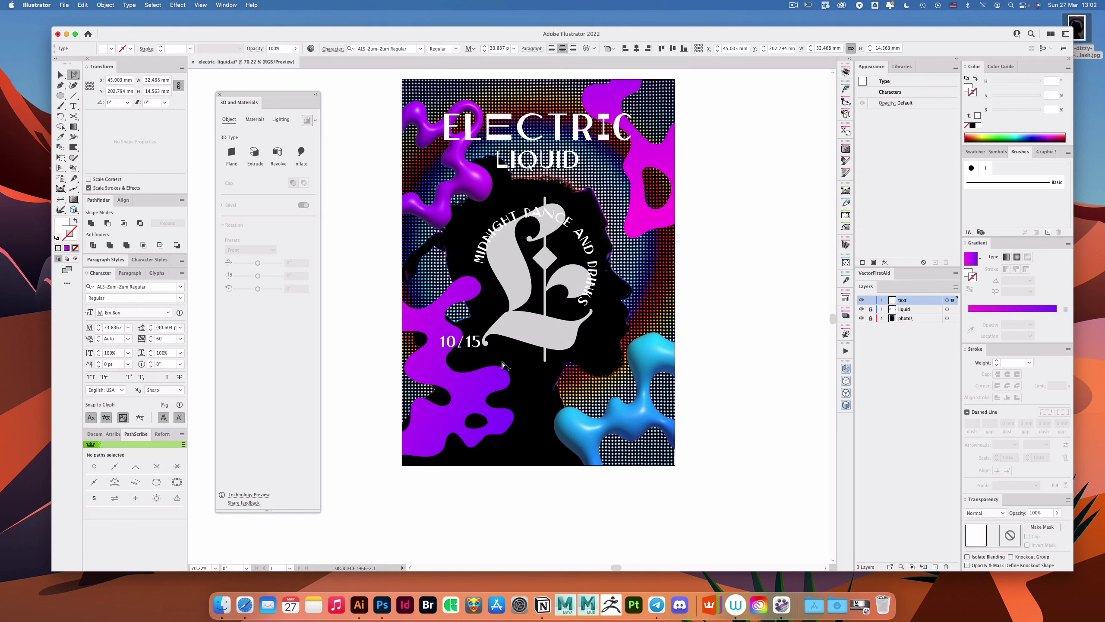
mouse_move(503, 365)
left_mouse_down()
mouse_move(515, 351)
mouse_move(511, 367)
left_mouse_up()
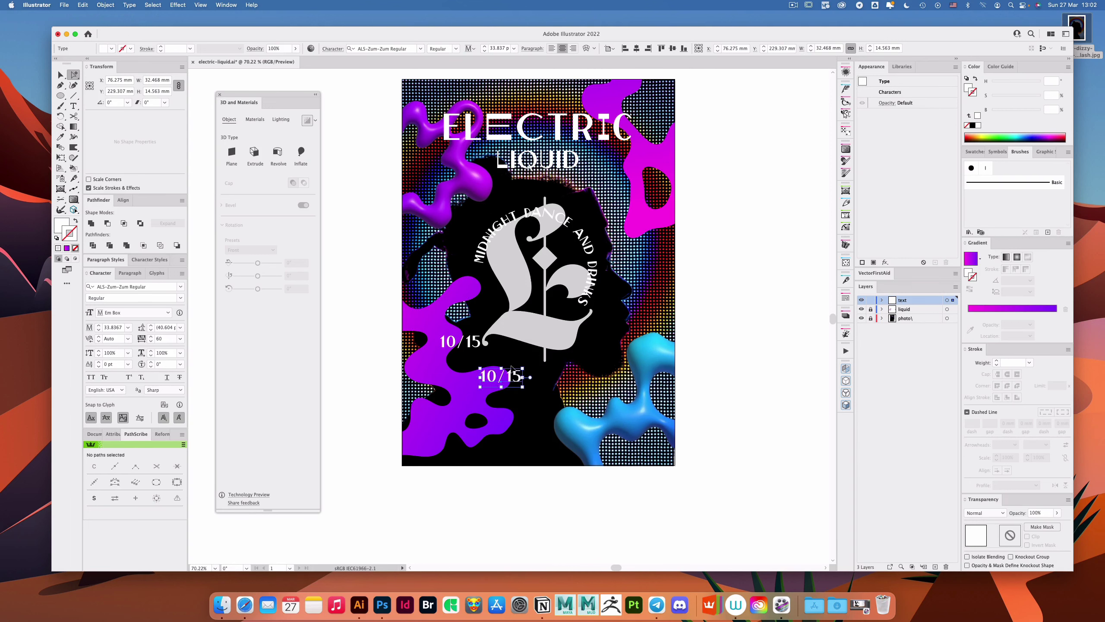
left_click(462, 348)
key("super+shift+l")
left_click_drag(502, 377, 537, 383)
Step: Replace the text of the lower 10/15 copy with Chic
double_click(540, 382)
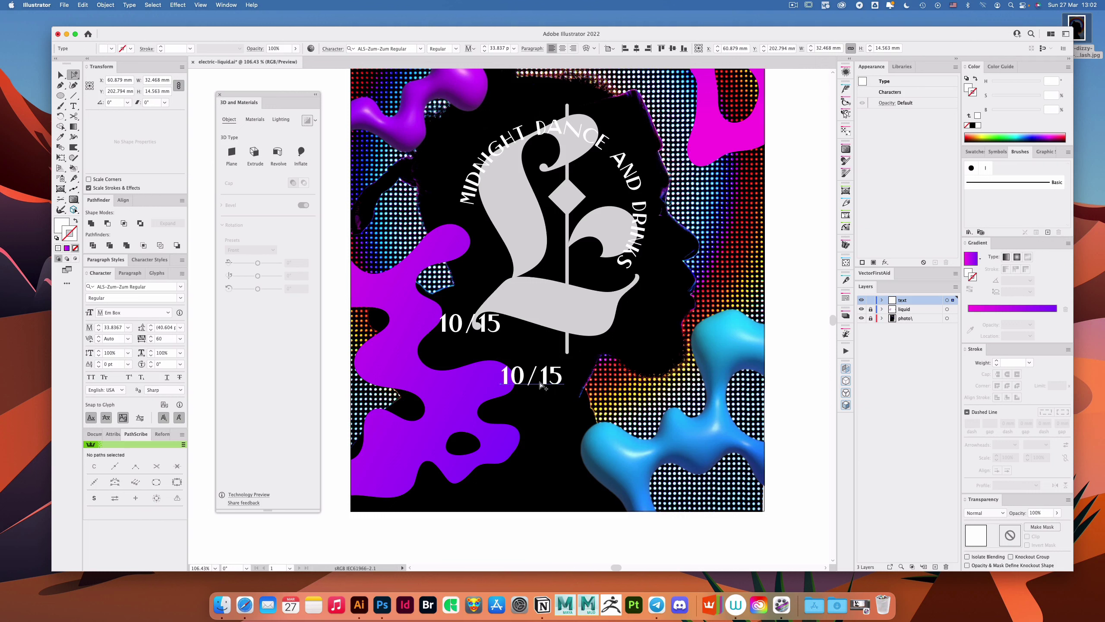
key("super+a")
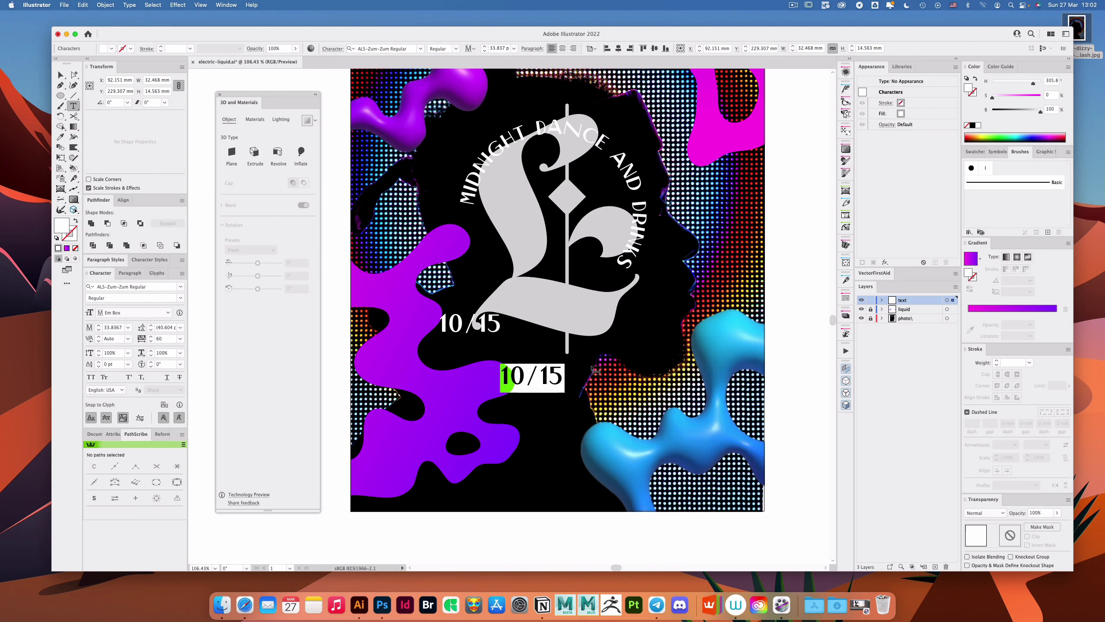
type("CHIC")
key("Escape")
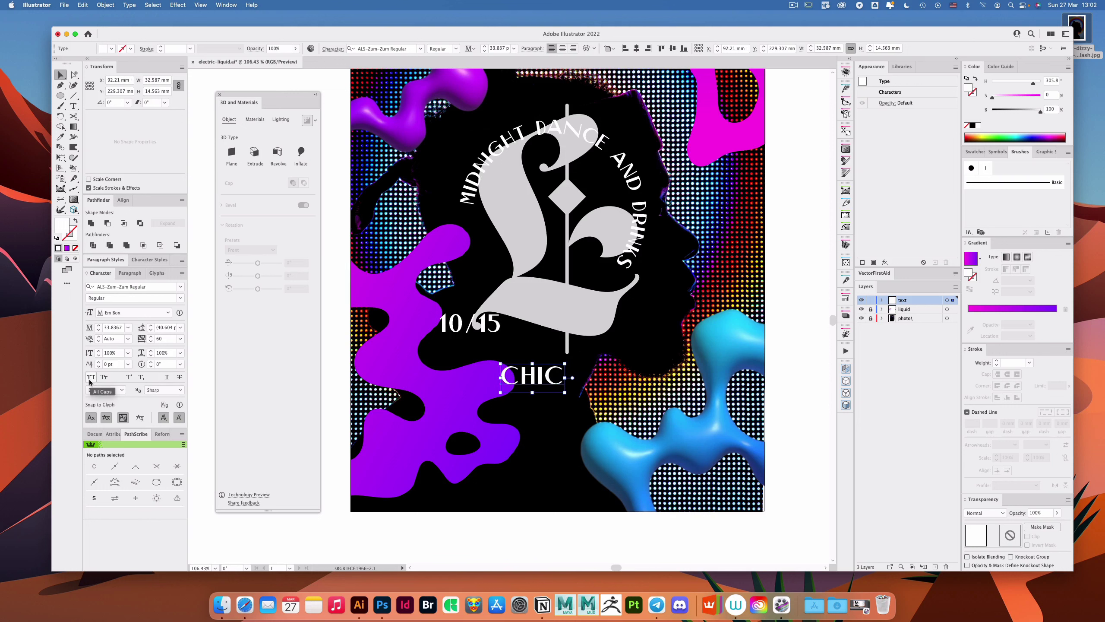
Step: Change the font of the Chic text to Inter Black
left_click(165, 287)
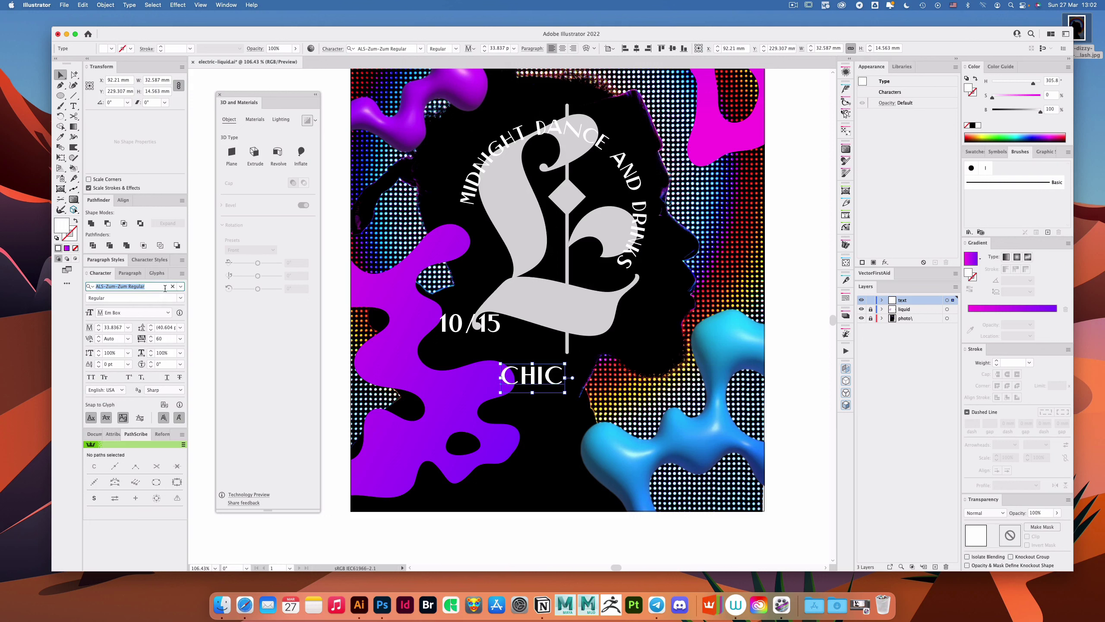
type("inter")
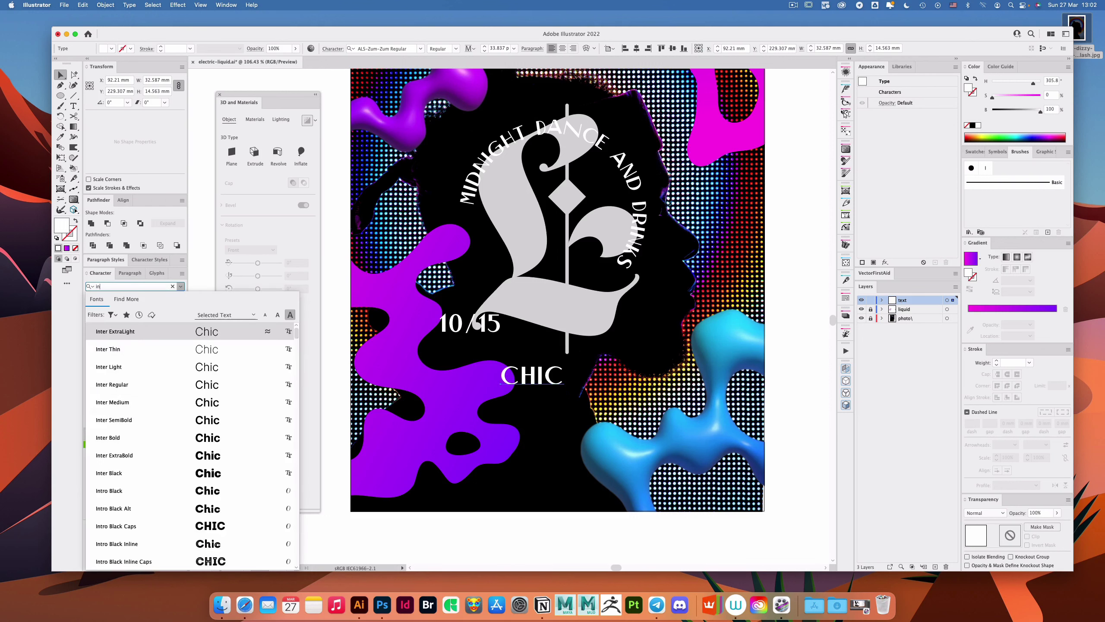
left_click(136, 471)
Step: Change the font of the Chic text to ALS Sector in the Bold style
left_click(145, 287)
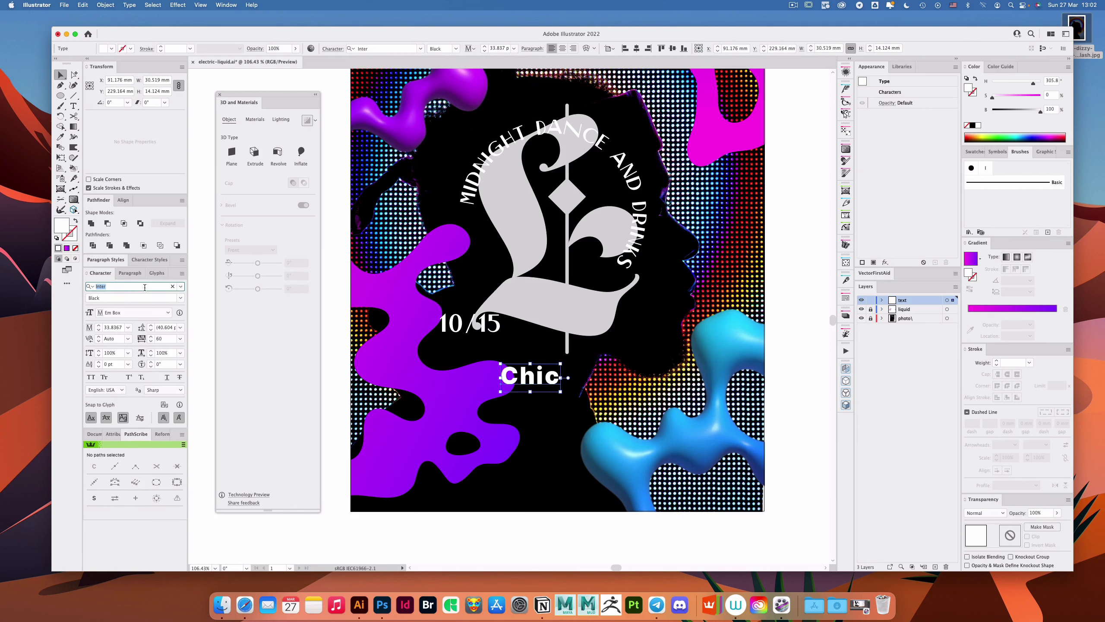
type("sc")
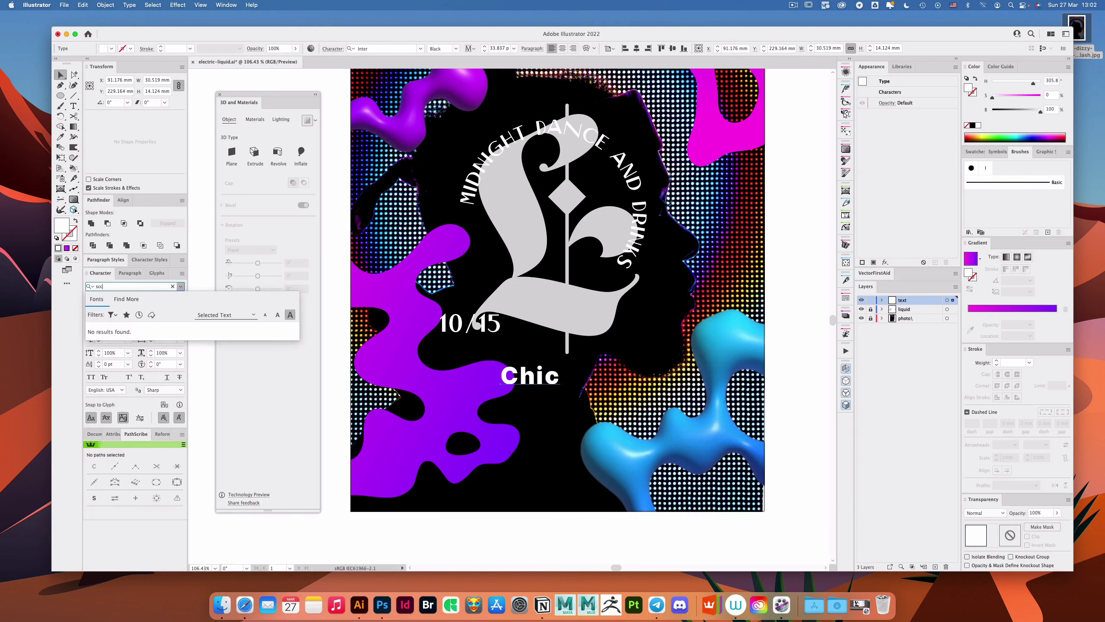
key("BackSpace")
type("ec")
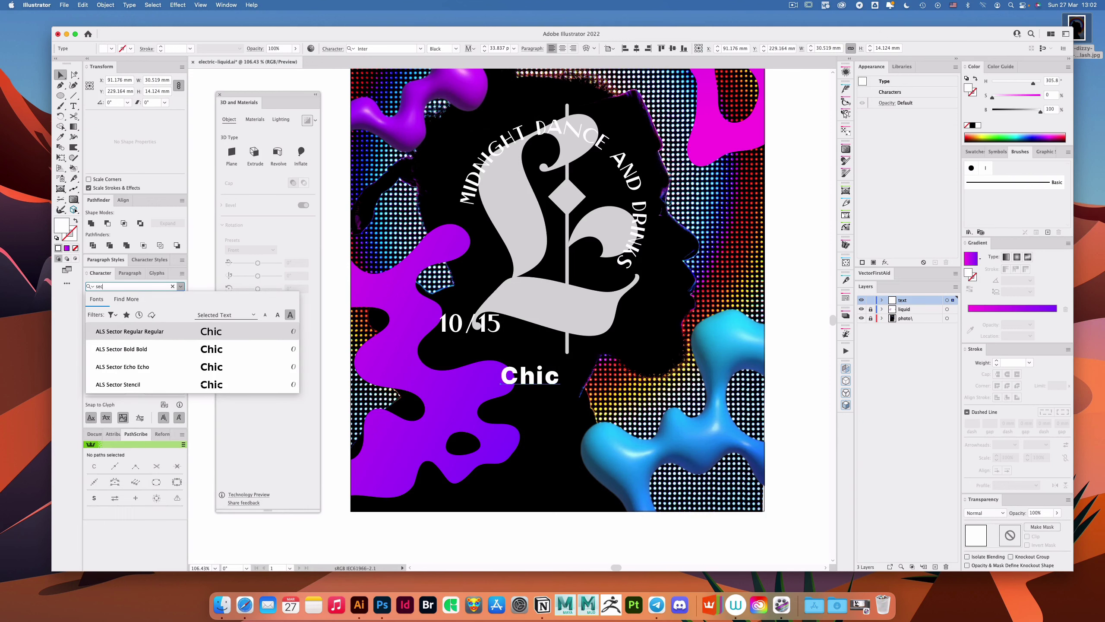
key("Return")
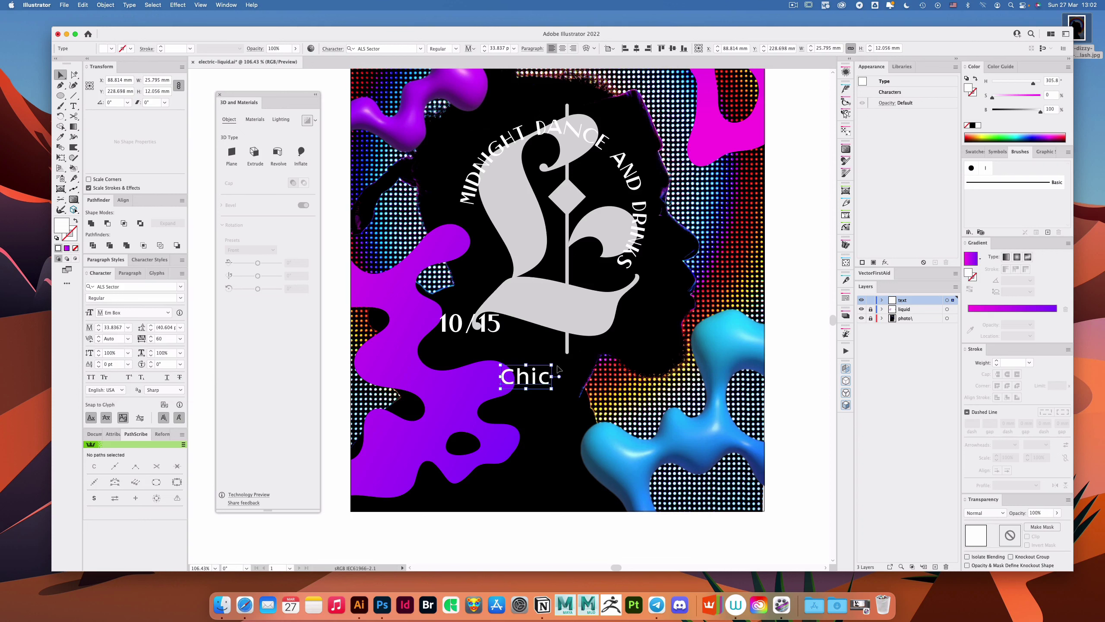
left_click(180, 300)
left_click(163, 318)
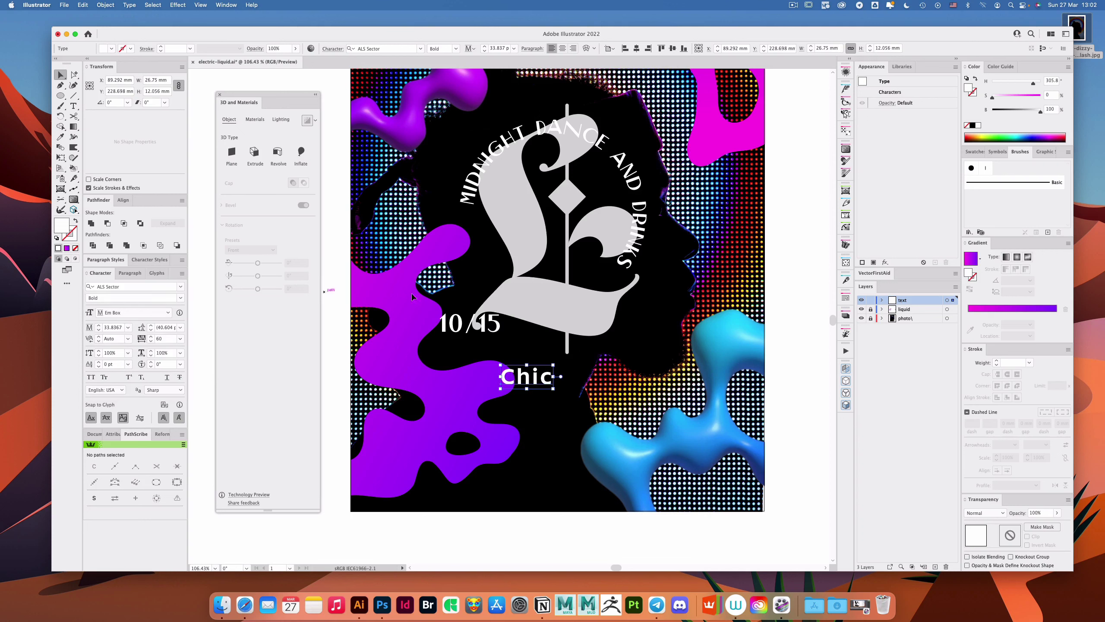
Step: Set the tracking of the Chic text to 0
key("t")
left_click(143, 338)
type("0")
key("Return")
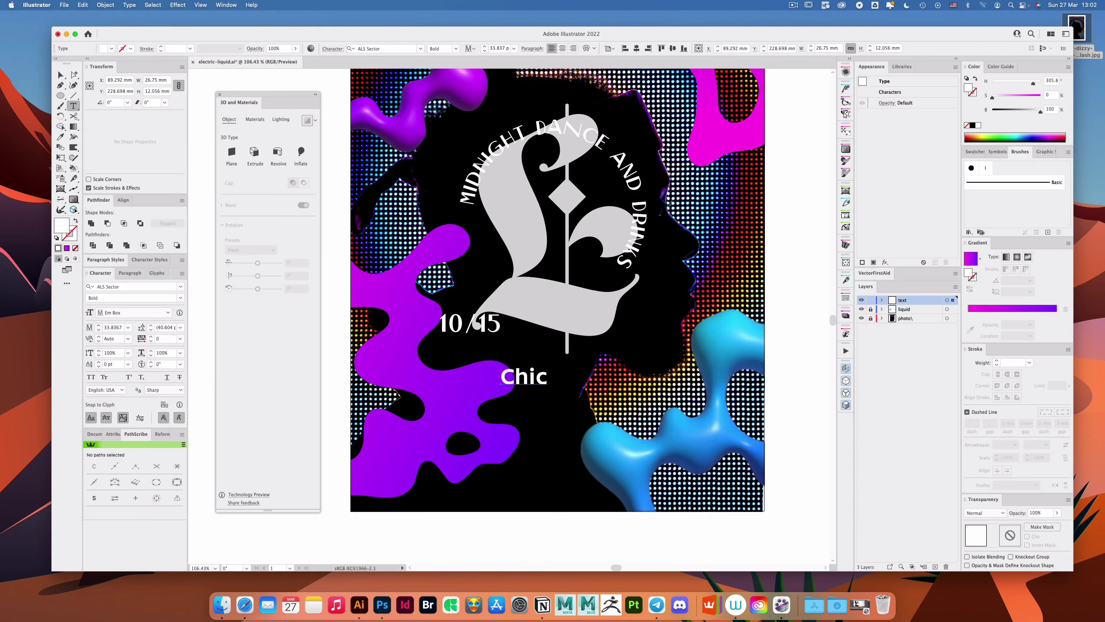
Step: Add the lines The Trammps, Rose Royce and Shalama below Chic in the same text object
left_click(544, 378)
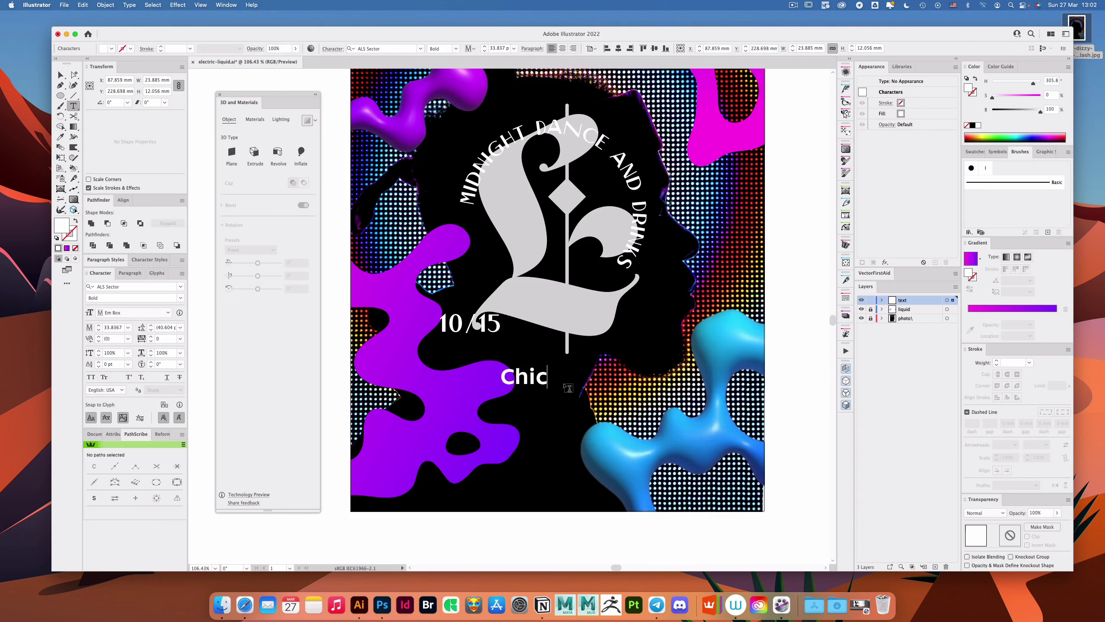
type("The Tra")
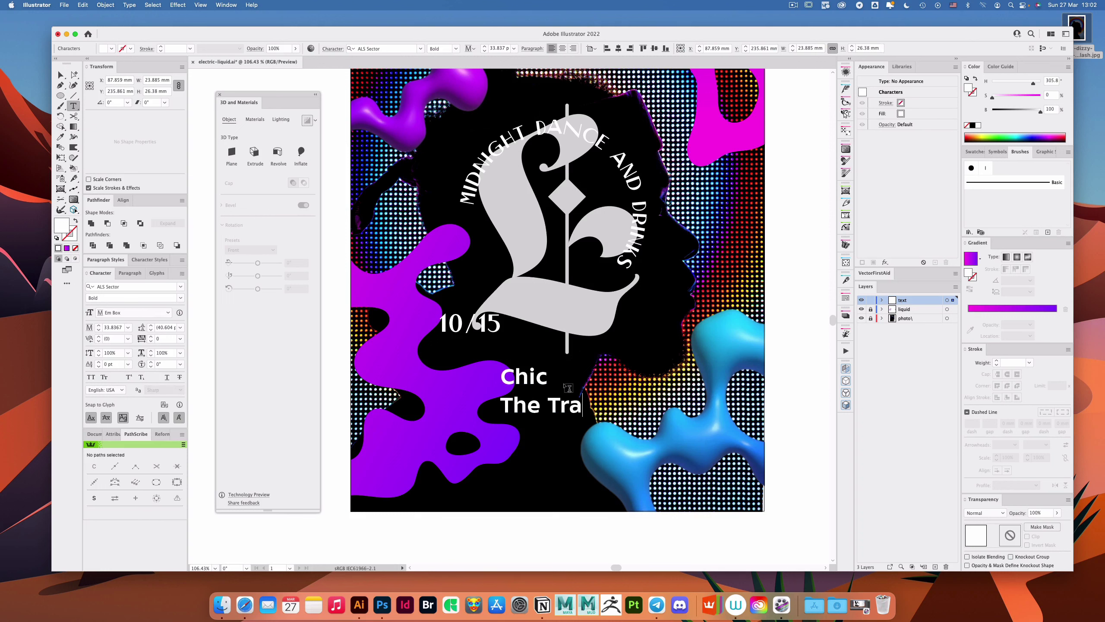
type("mmps")
key("Return")
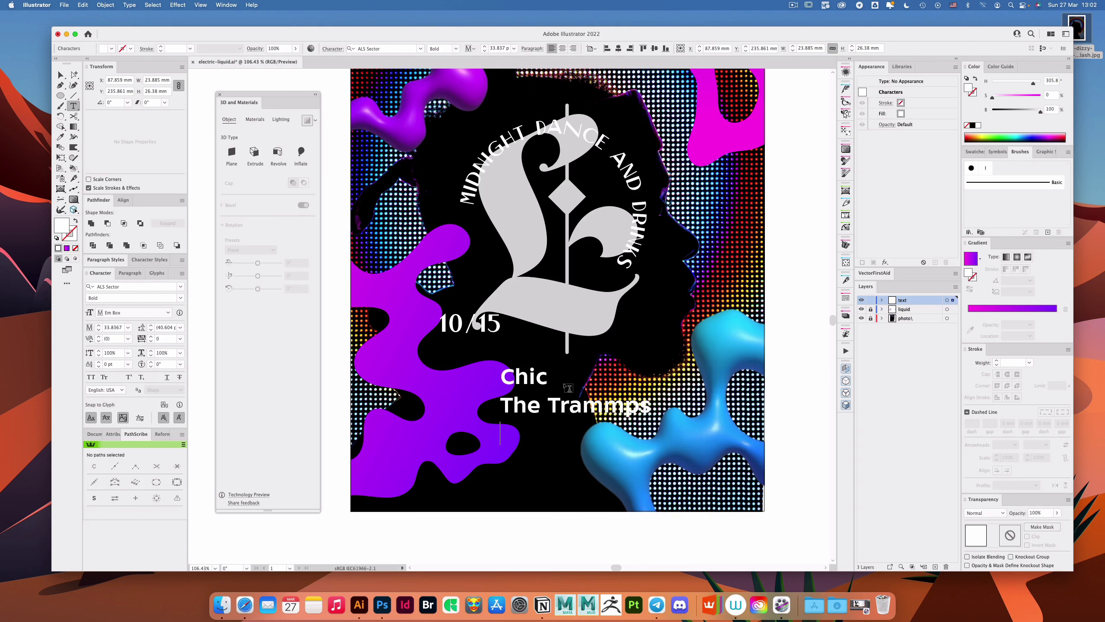
type("Ros")
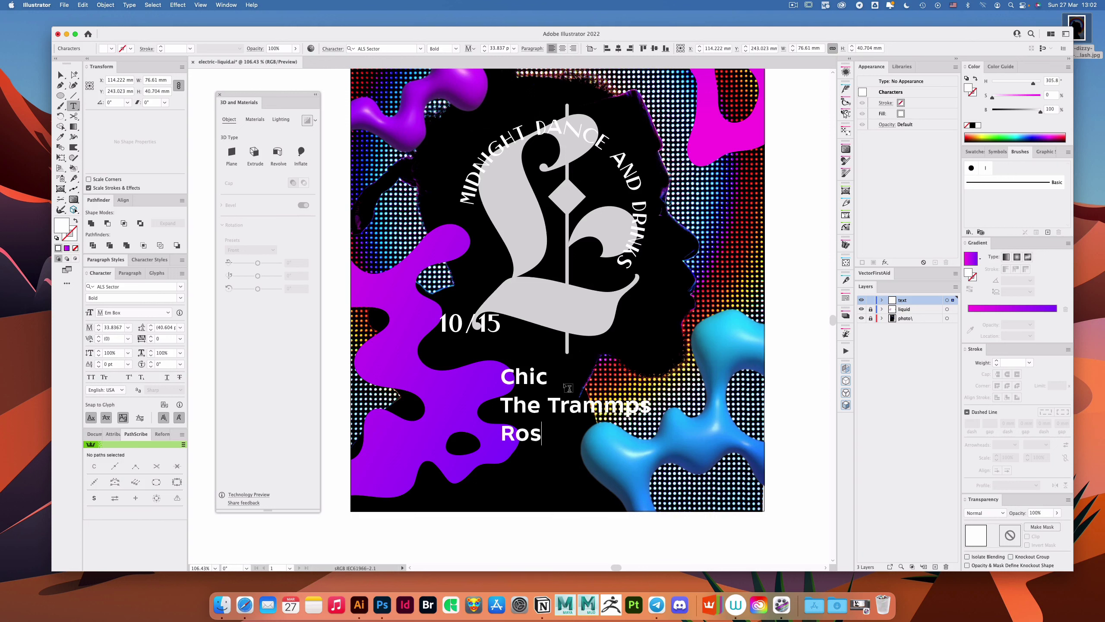
type("e Royce")
key("Return")
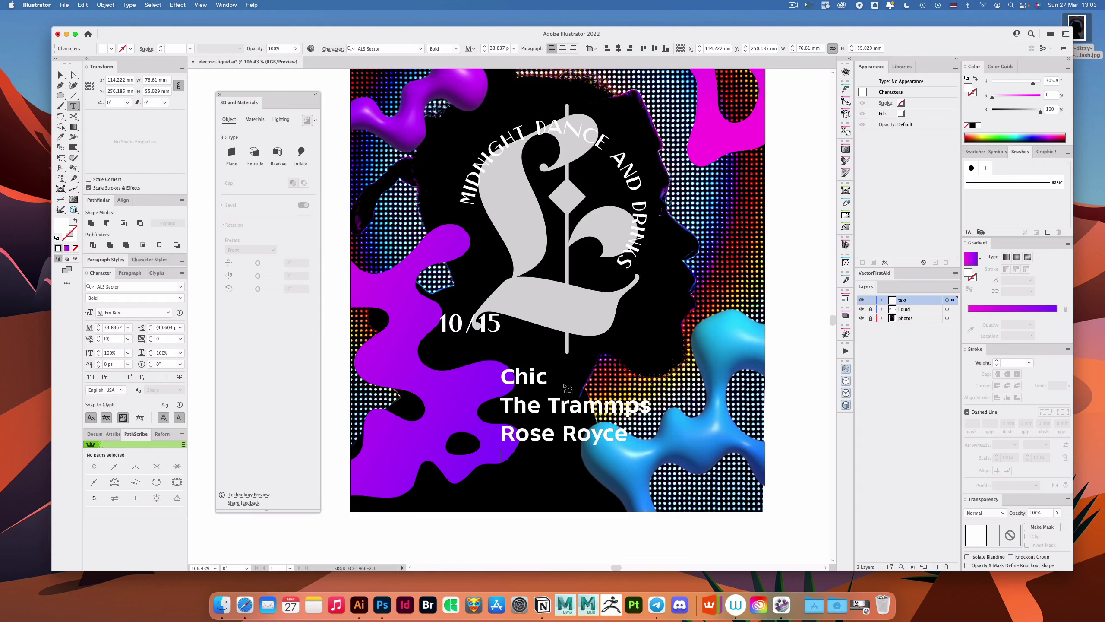
type("Shalama")
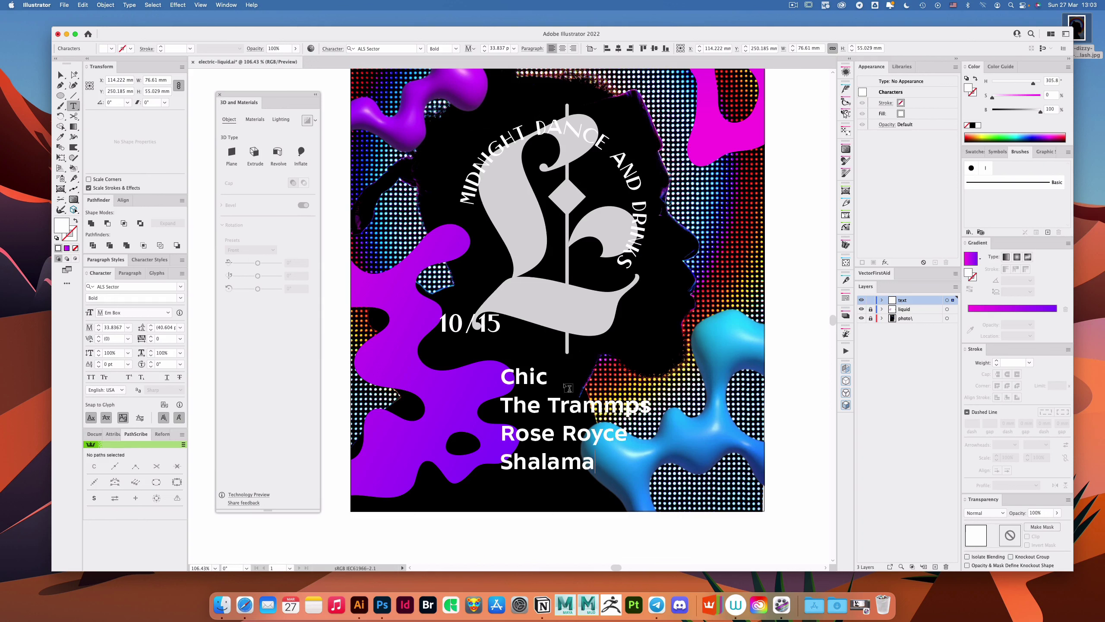
Step: Complete the last band name as Shalamar and scale the band list down to about 52 mm wide
type("r")
key("Escape")
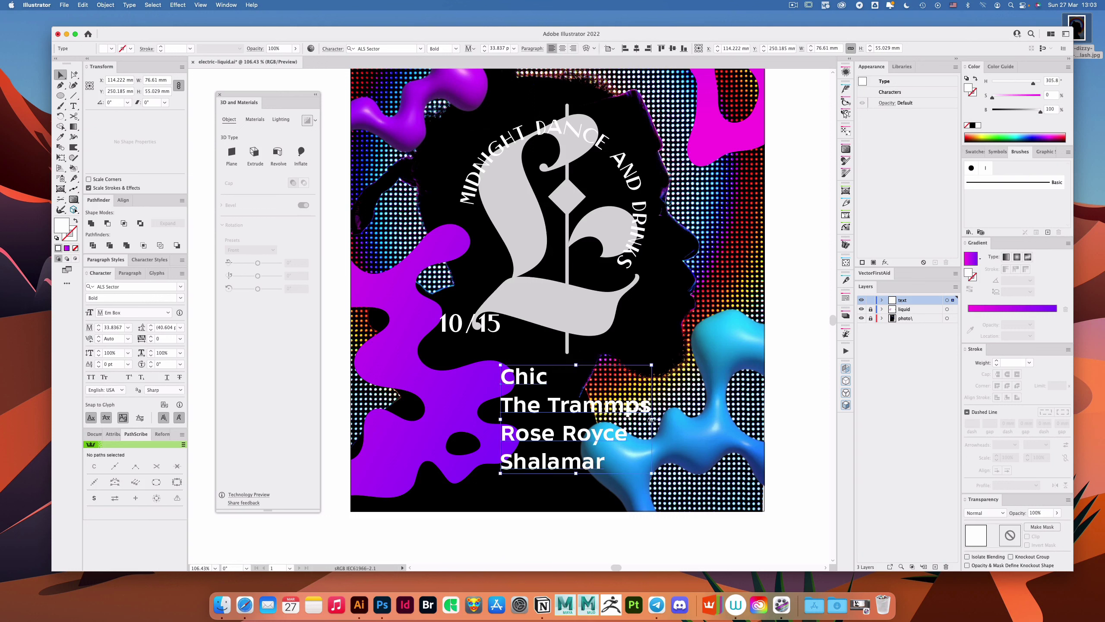
left_click_drag(651, 420, 530, 390)
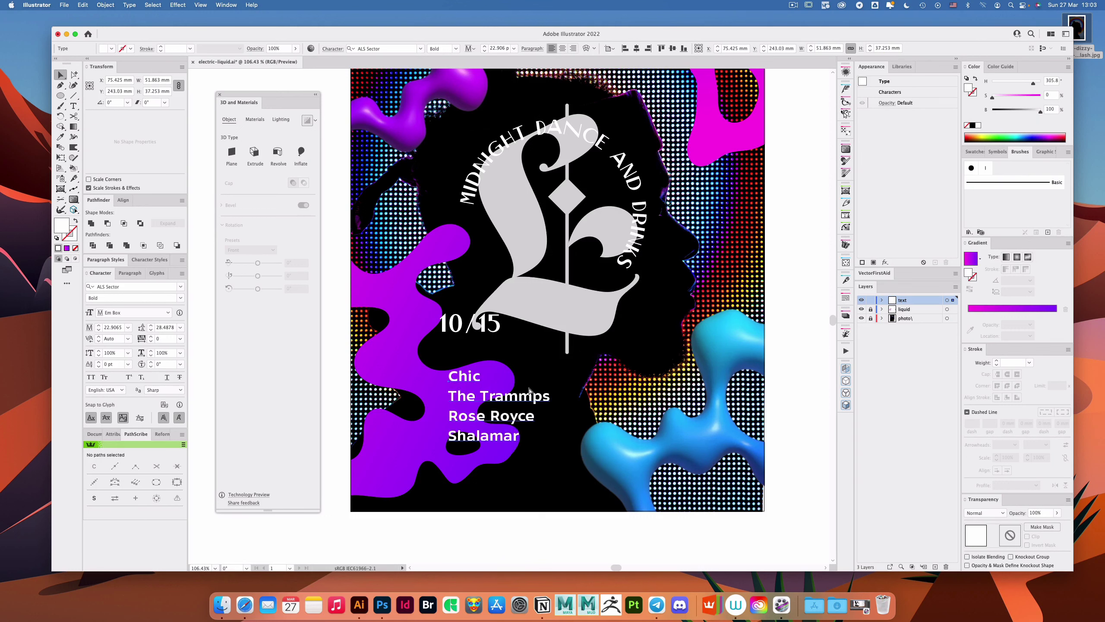
Step: Increase the band list's leading to about 30 pt and move the list over the purple liquid shape
key("alt+Down")
key("alt+Down")
key("alt+Down")
scroll(544, 357, "down", 4)
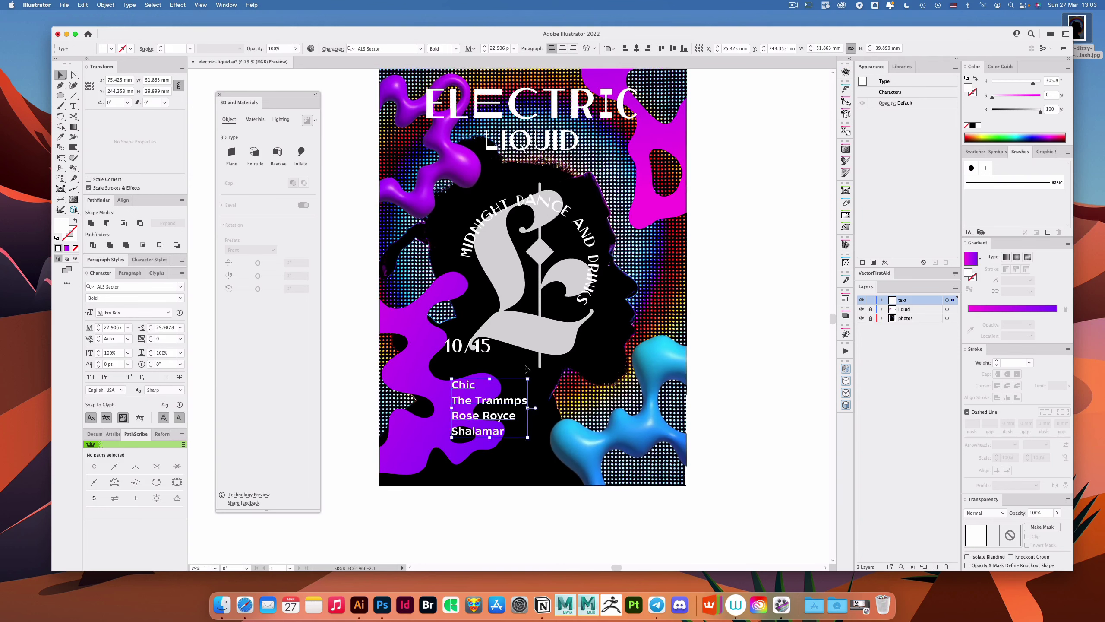
scroll(493, 395, "up", 2)
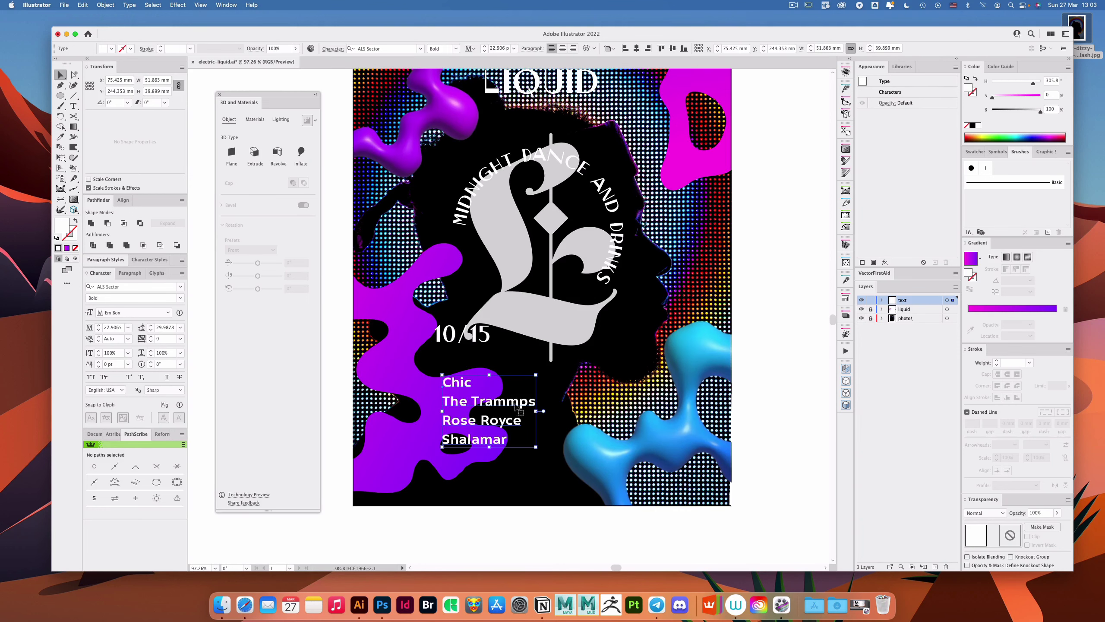
left_click(484, 407)
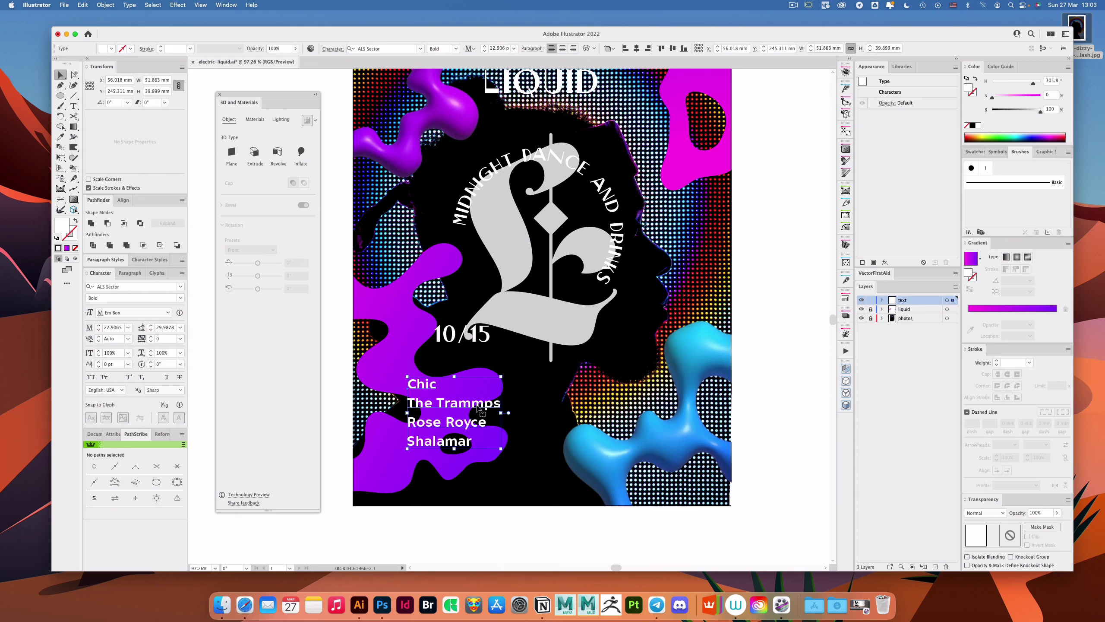
Step: Enlarge the 10/15 date and scale the band list below it up to about 65 mm wide
left_click_drag(480, 338, 501, 330)
left_click_drag(440, 404, 477, 419)
key("a")
left_click(397, 366)
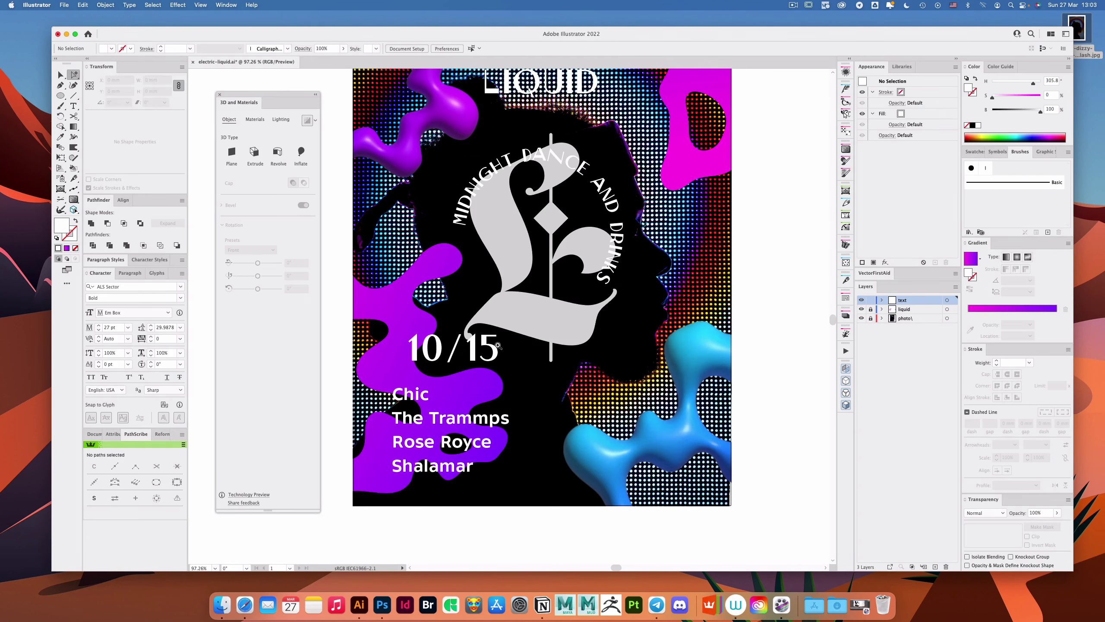
Step: Unlock the liquid layer and add a dark purple end stop with about 38% brightness to the lower-left liquid shape's gradient
left_click_drag(533, 338, 497, 336)
left_click(871, 309)
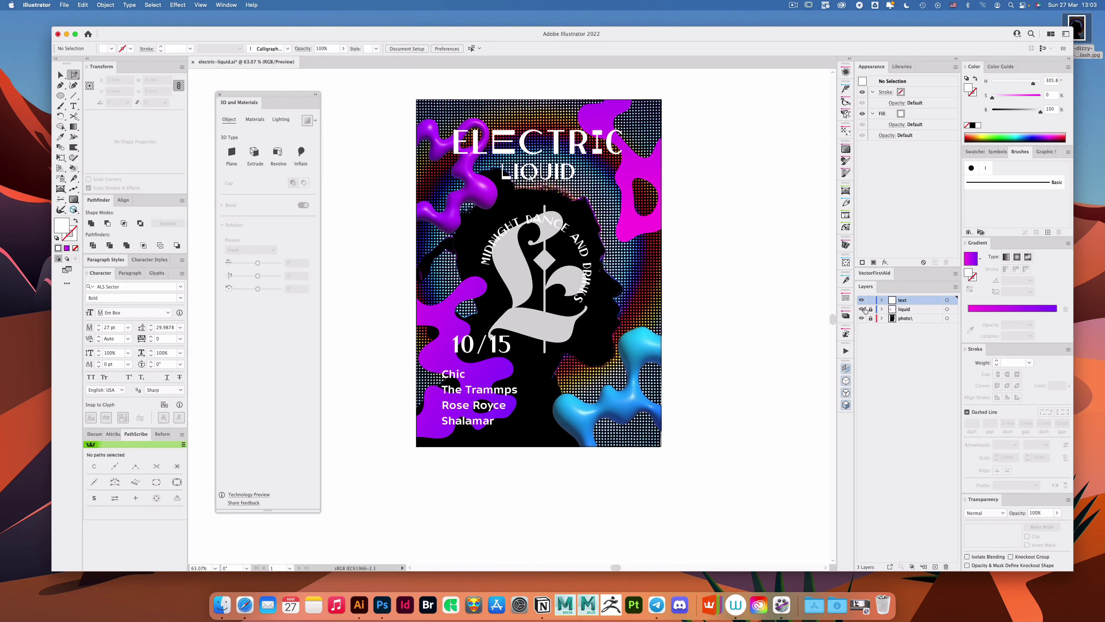
left_click(439, 358)
key("g")
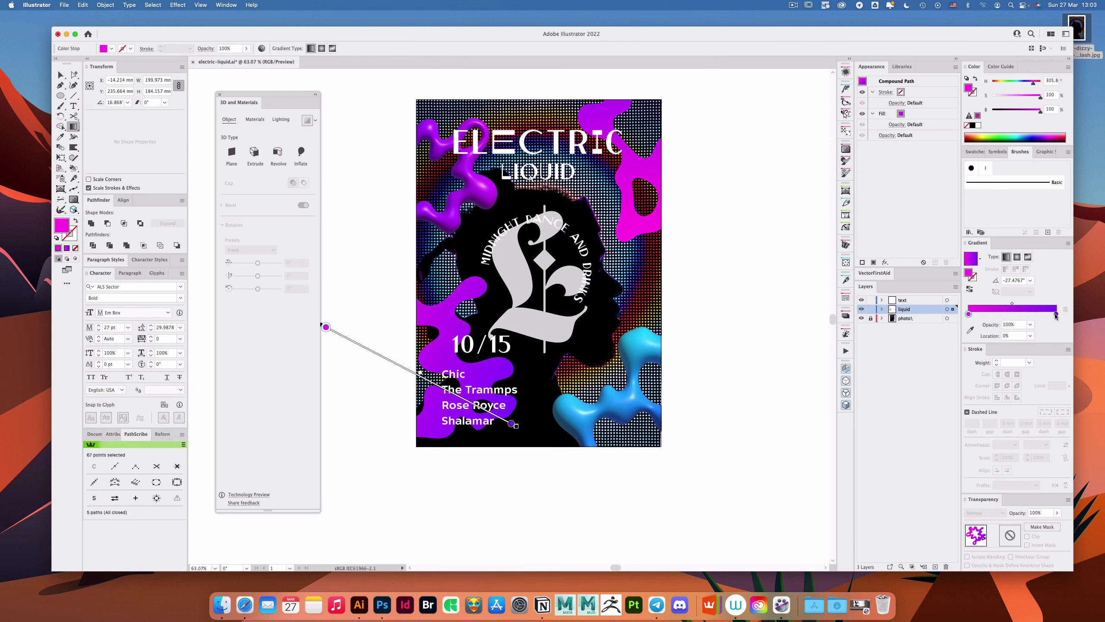
left_click_drag(1056, 314, 1028, 314)
left_click_drag(1038, 114, 1003, 116)
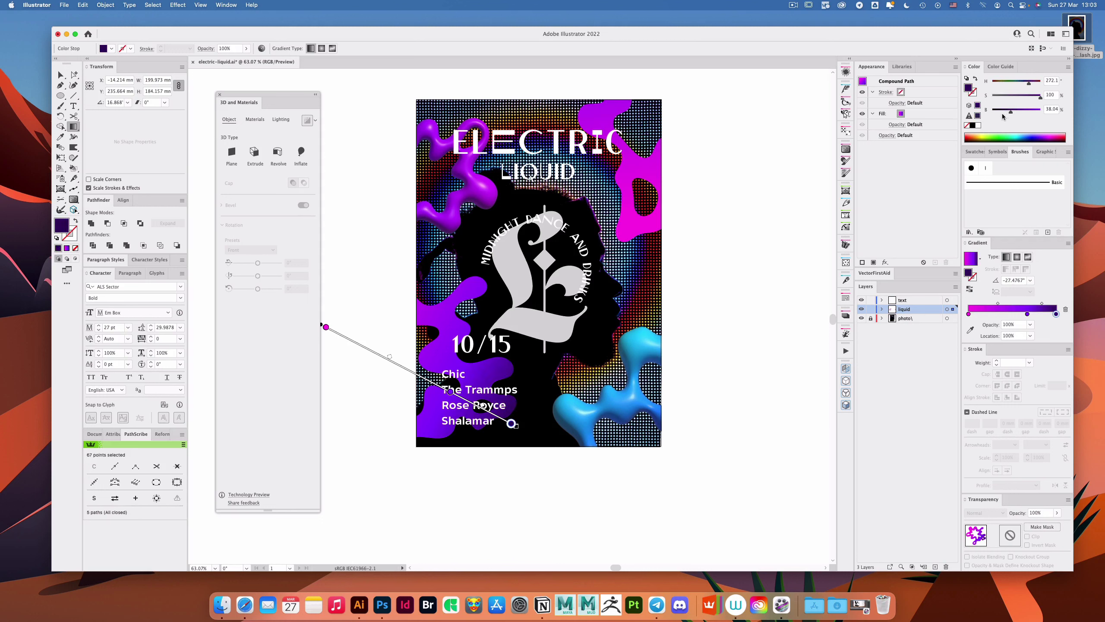
Step: Redraw the lower-left shape's gradient steeply downward at about -69° and lock the liquid layer
left_click_drag(418, 296, 467, 425)
key("v")
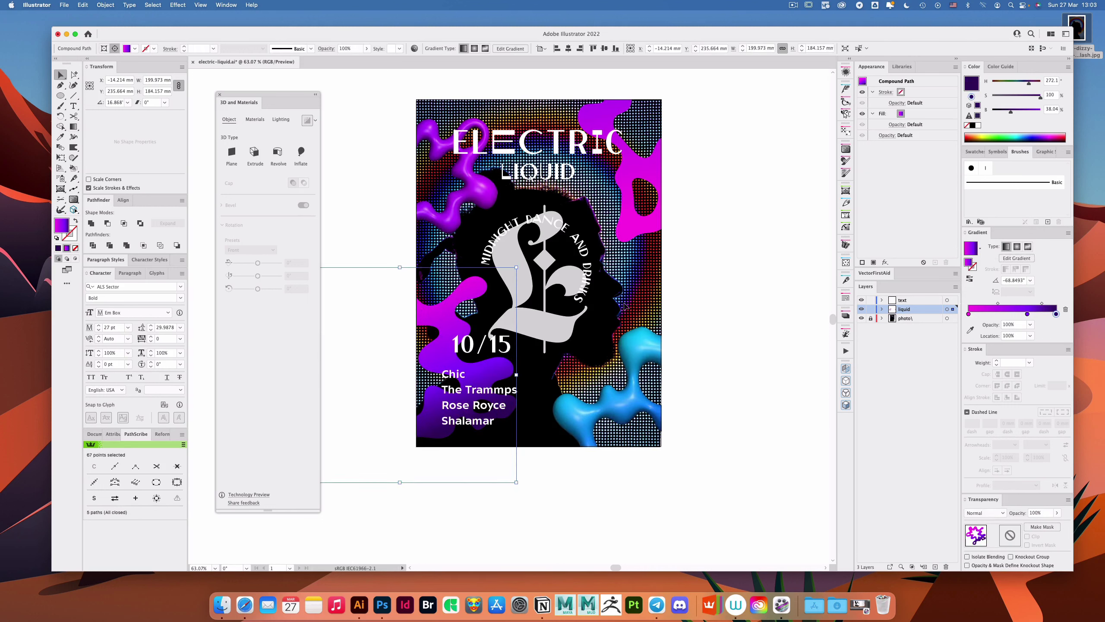
left_click(870, 309)
scroll(440, 378, "up", 3)
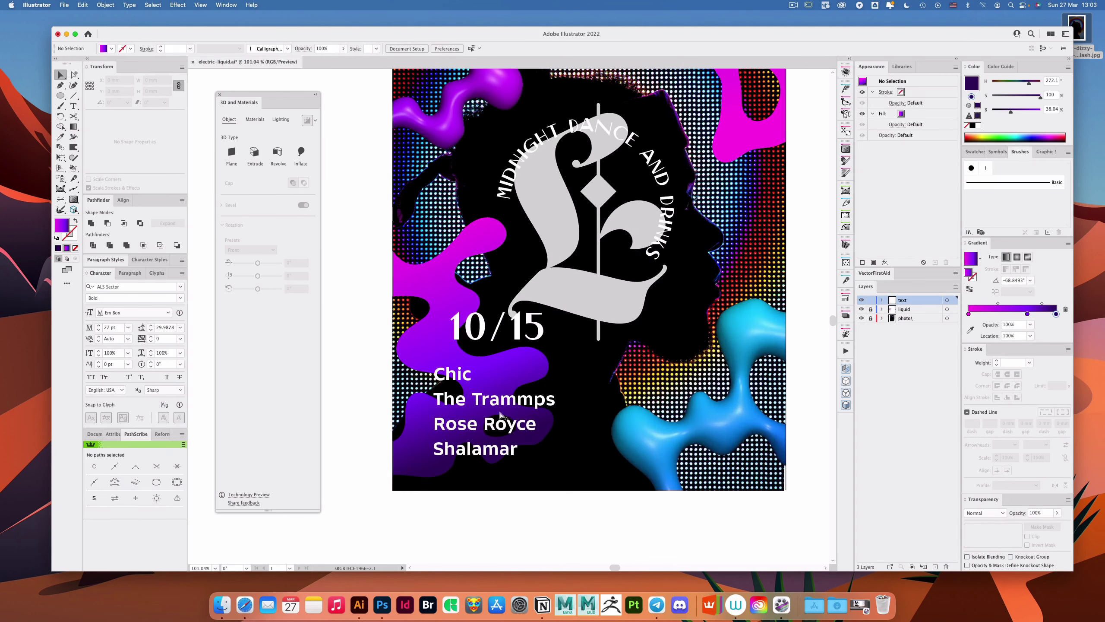
Step: Move the band list up slightly and align the 10/15 date with the list's left edge
scroll(496, 399, "right", 3)
left_click(462, 399)
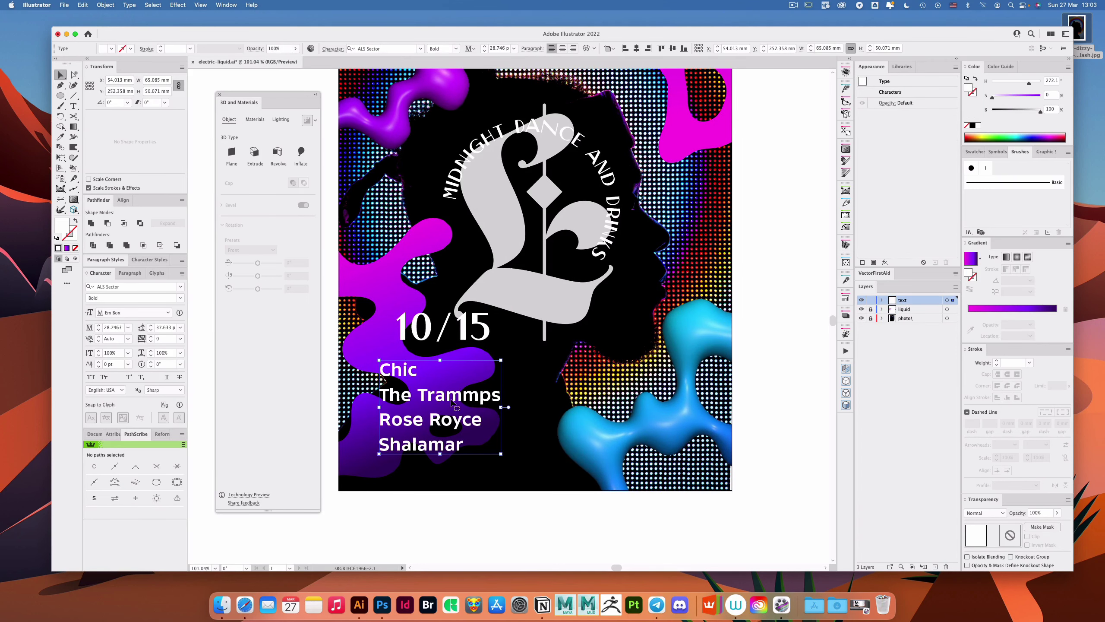
left_click(782, 331)
left_click_drag(584, 320, 572, 345)
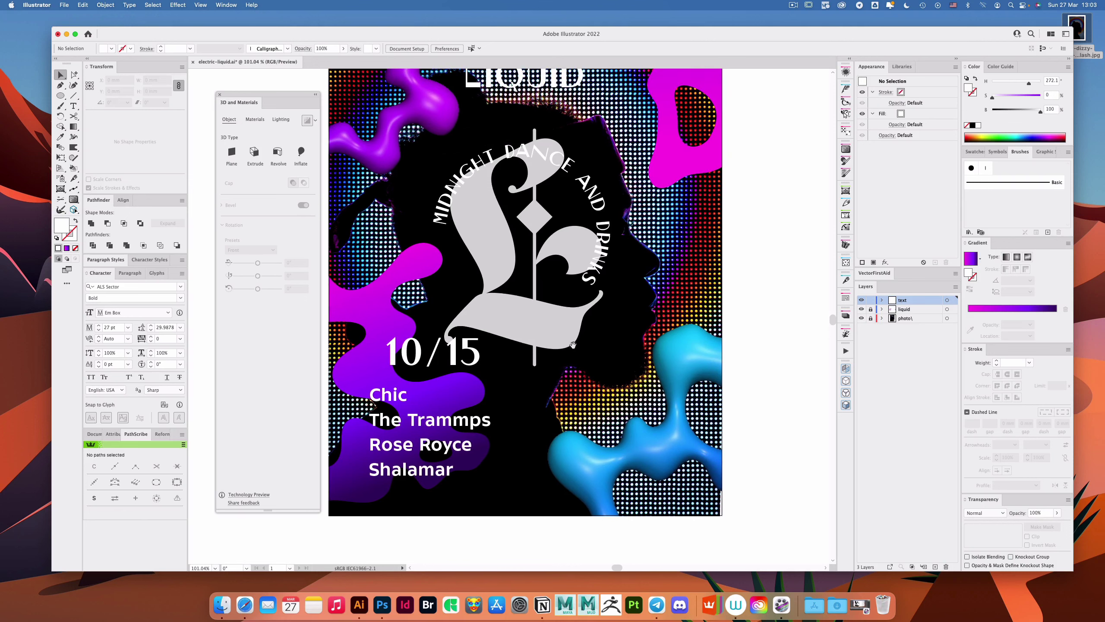
left_click_drag(471, 360, 453, 369)
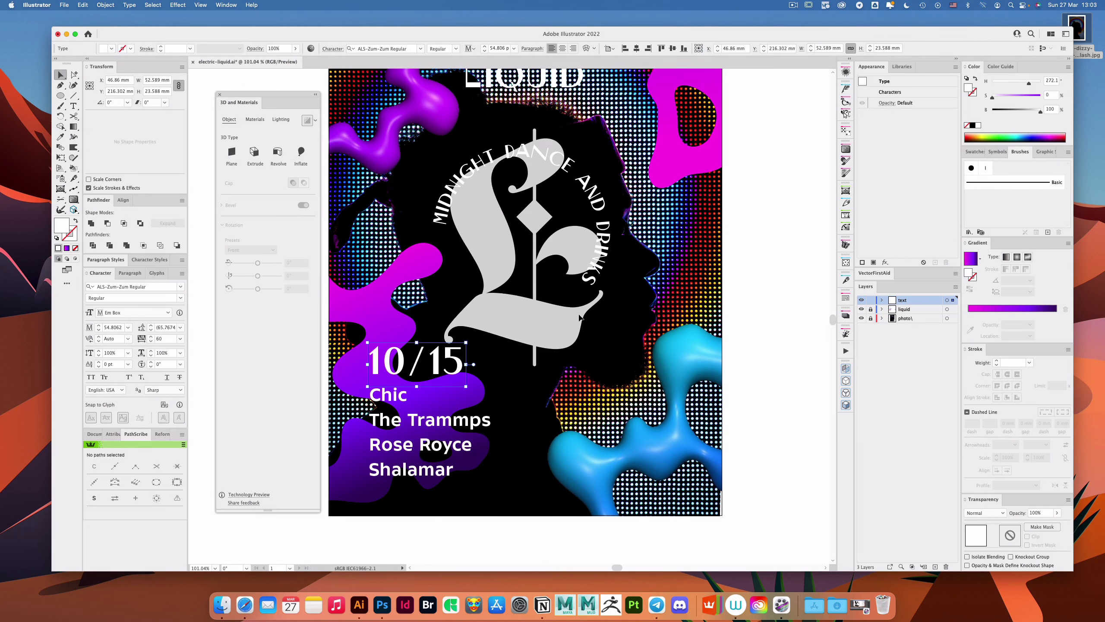
Step: Rotate the lower-left liquid shape on the unlocked liquid layer and lock the layer again
left_click_drag(575, 317, 441, 312)
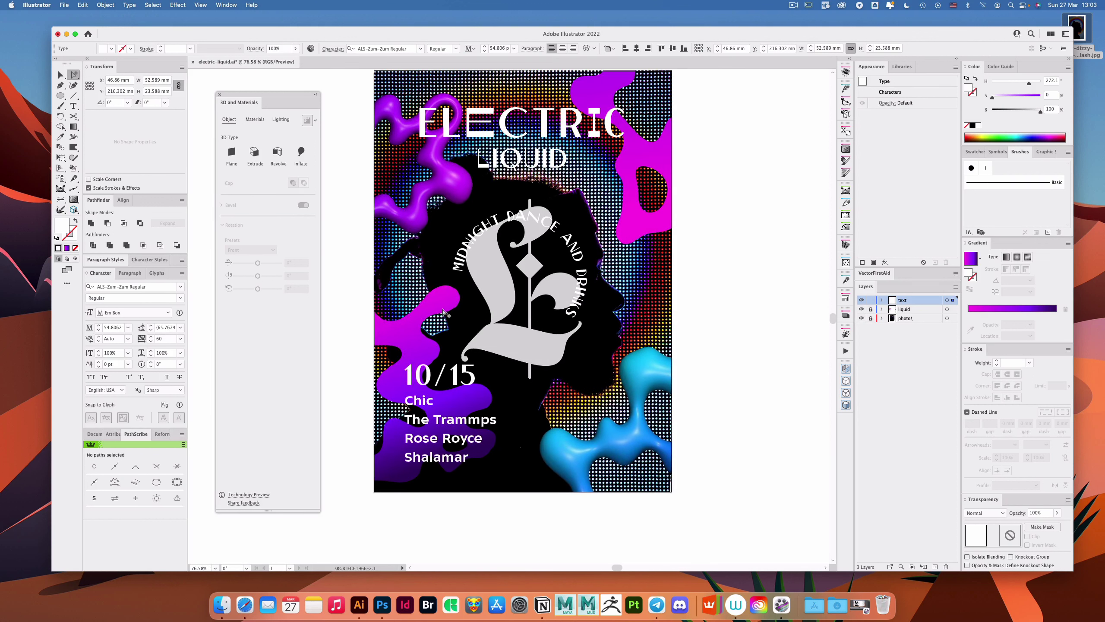
left_click(426, 317)
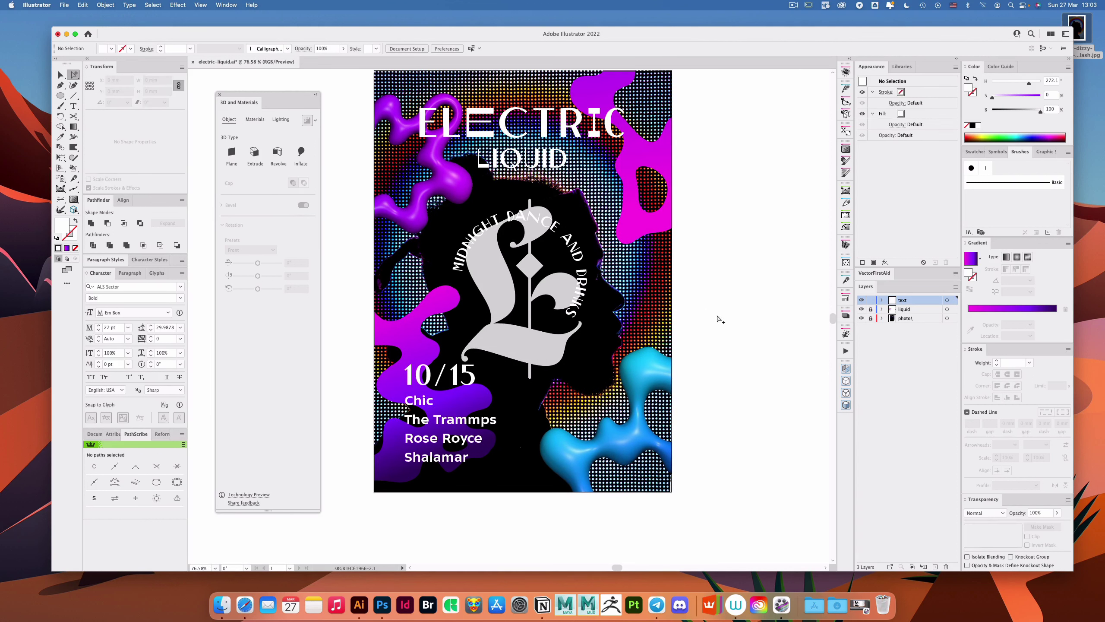
left_click(870, 310)
left_click(446, 302)
key("r")
left_click_drag(529, 387, 521, 334)
key("v")
left_click(871, 309)
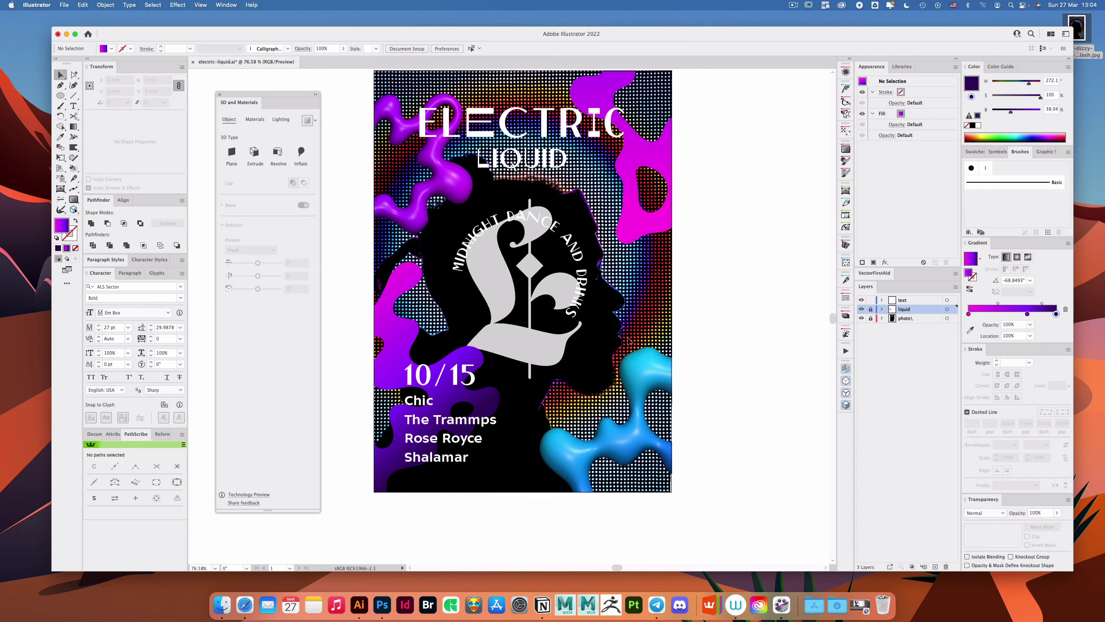
Step: Enlarge the 10/15 date slightly above the band list
scroll(509, 373, "right", 2)
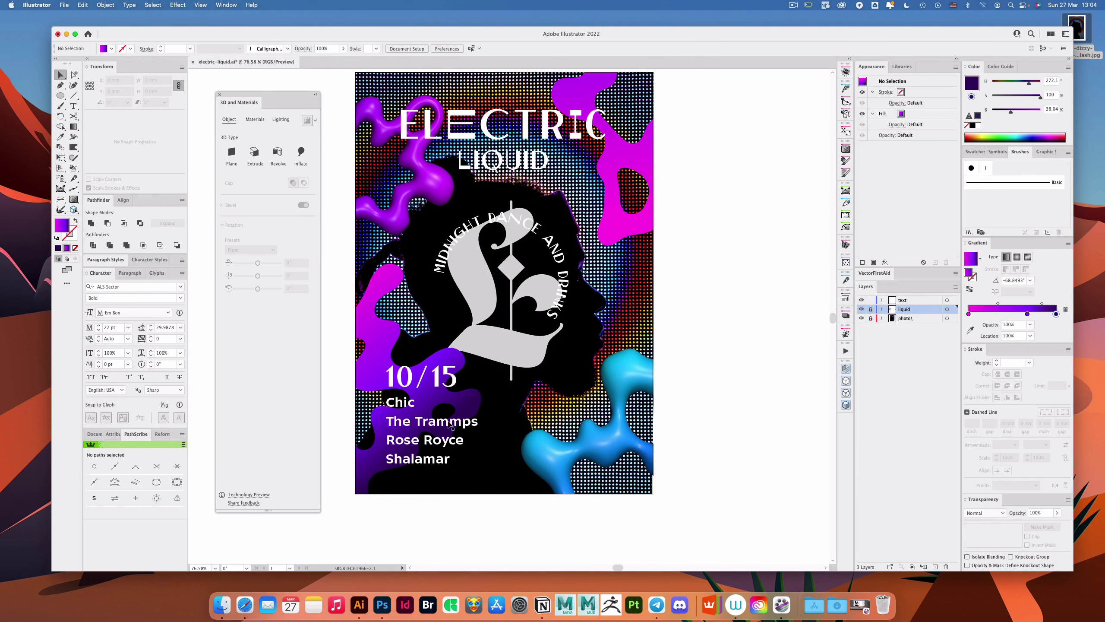
left_click(444, 380)
left_click_drag(459, 360, 467, 356)
left_click(636, 331)
scroll(652, 278, "up", 3)
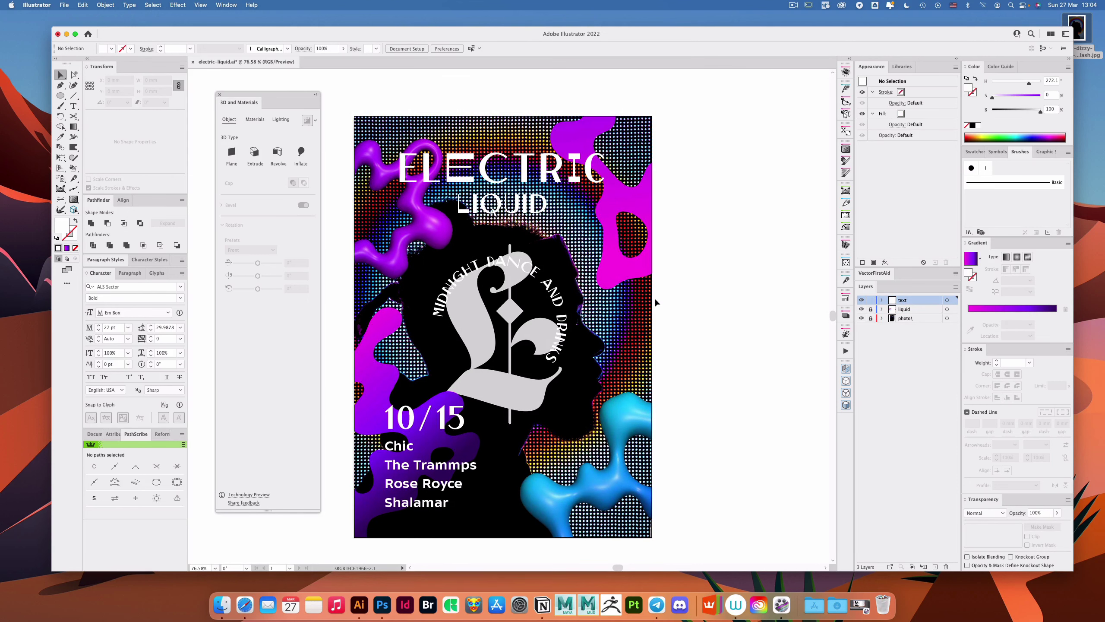
Step: Select the inflated upper-left liquid shape and hide its 3D and Materials effect
key("a")
left_click(432, 227)
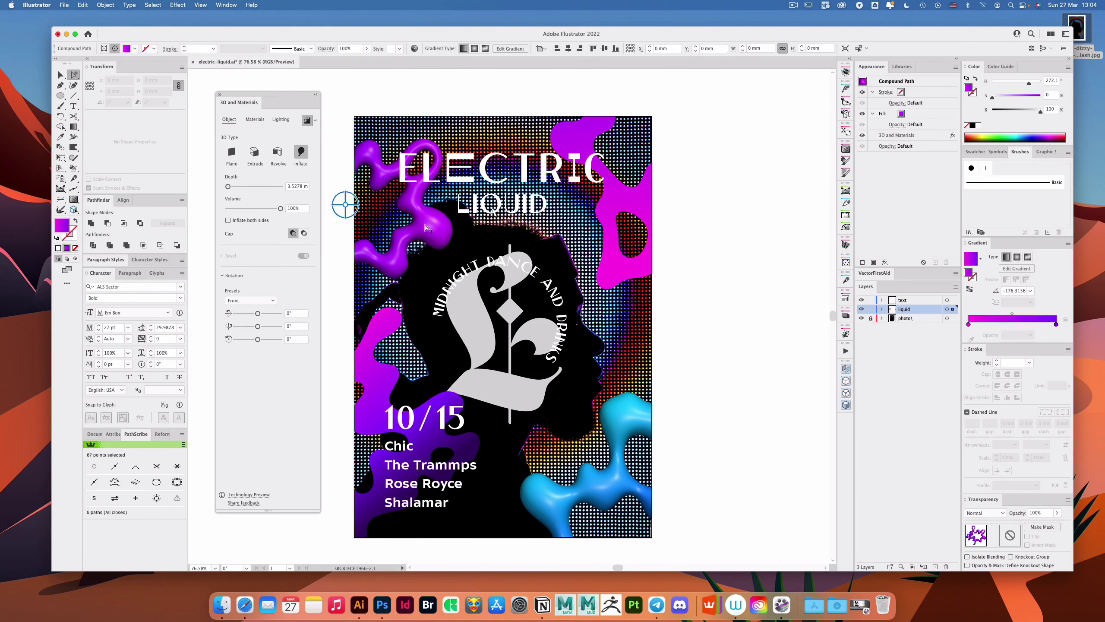
scroll(501, 217, "left", 3)
scroll(500, 217, "up", 2)
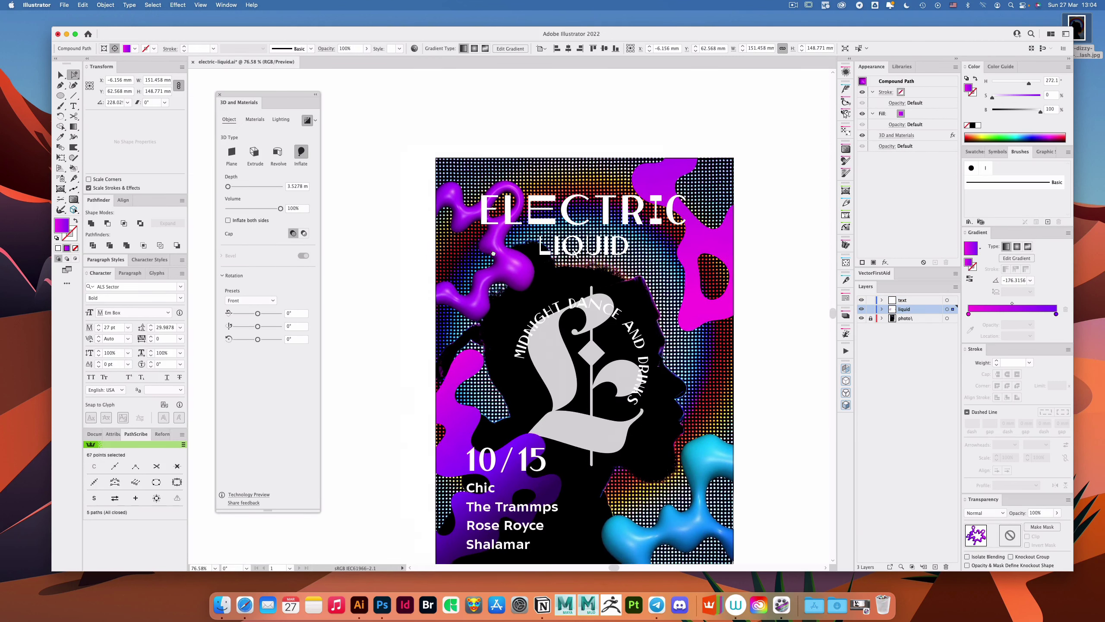
left_click(863, 136)
left_click(664, 113)
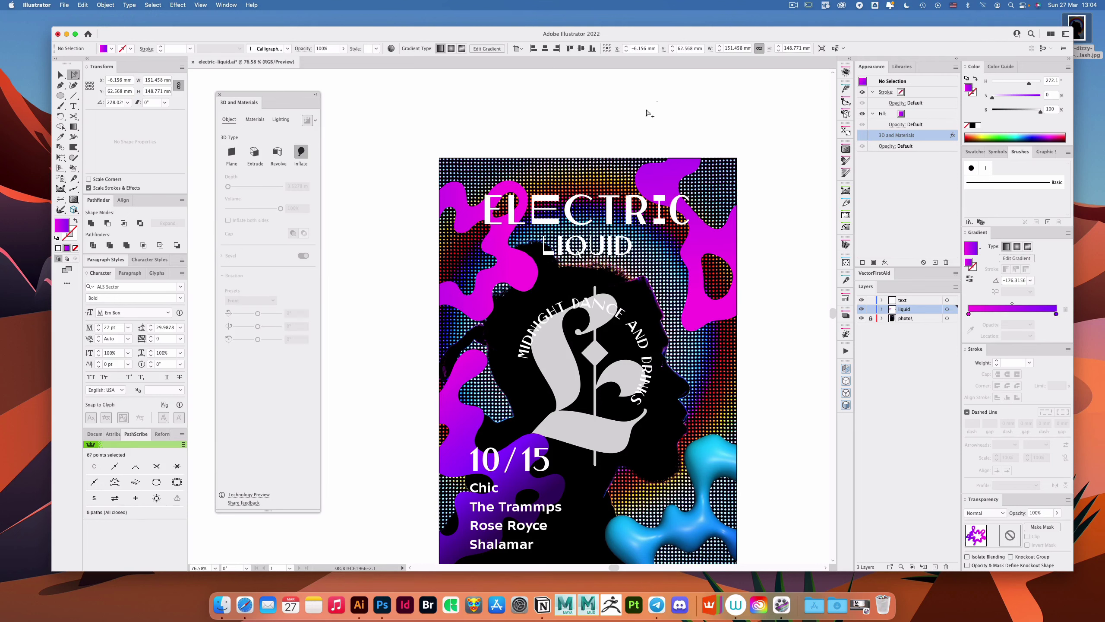
Step: Draw three small closed blobs around the upper-left liquid shape with the Pencil tool
key("n")
scroll(503, 306, "up", 4)
mouse_move(514, 297)
left_mouse_down()
mouse_move(521, 328)
mouse_move(539, 301)
mouse_move(516, 296)
left_mouse_up()
left_click_drag(604, 257, 603, 261)
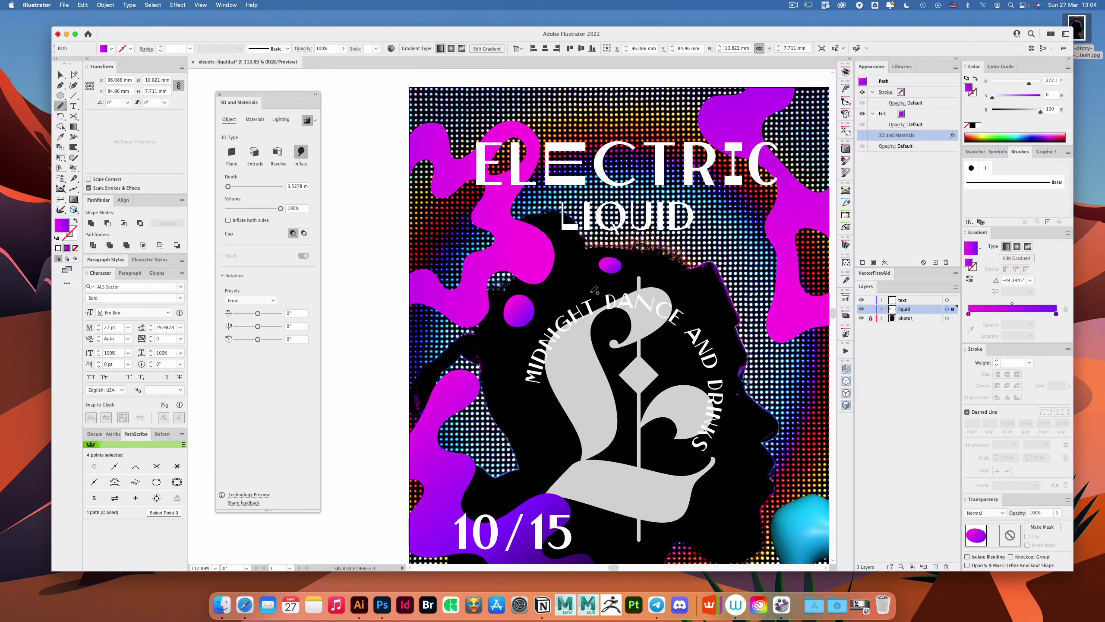
scroll(557, 188, "up", 5)
mouse_move(496, 194)
left_mouse_down()
mouse_move(468, 189)
mouse_move(485, 218)
mouse_move(495, 196)
left_mouse_up()
Step: Select the three blobs together with the upper-left liquid shape and combine them into one compound path
key("a")
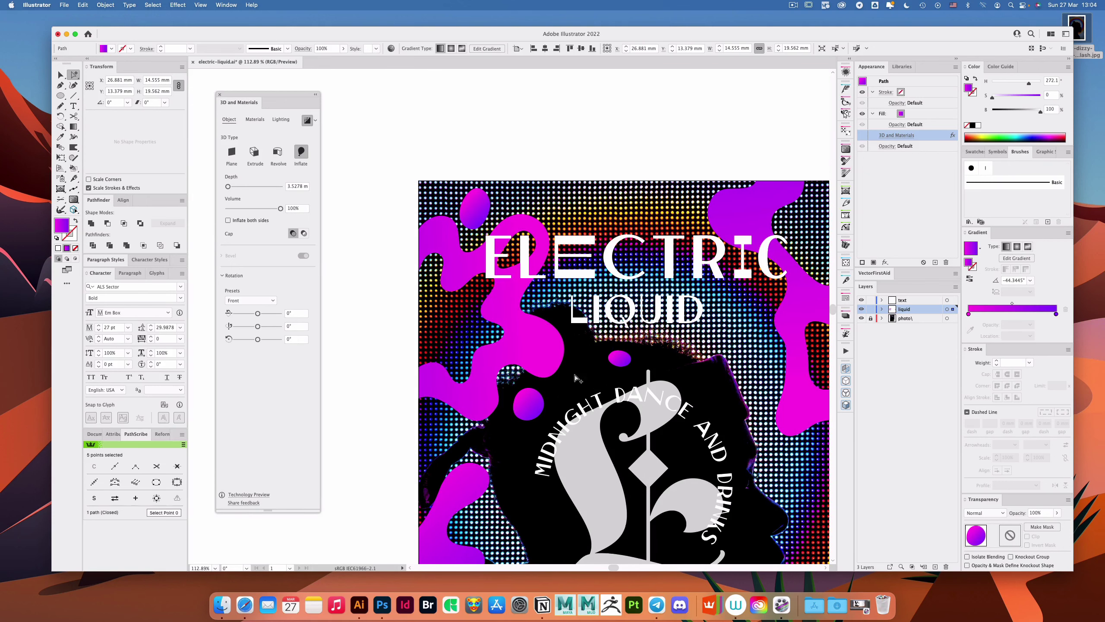
left_click(614, 364)
left_click(614, 363, "shift")
left_click(544, 348, "shift")
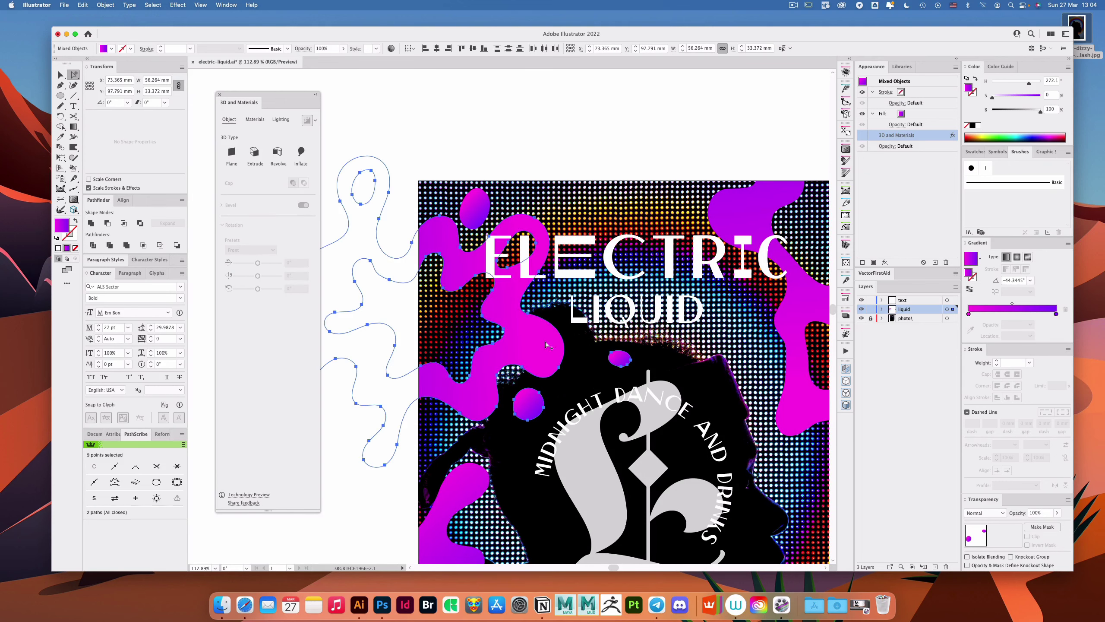
left_click(483, 205, "shift")
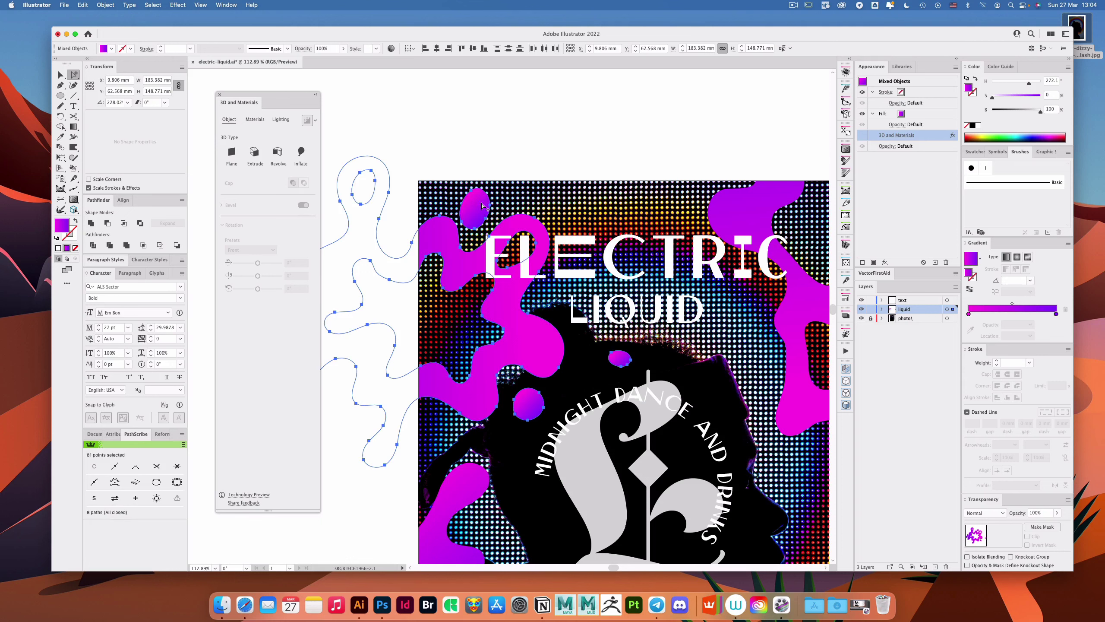
left_click(459, 265, "shift")
key("Delete")
left_click(458, 265)
key("super+z")
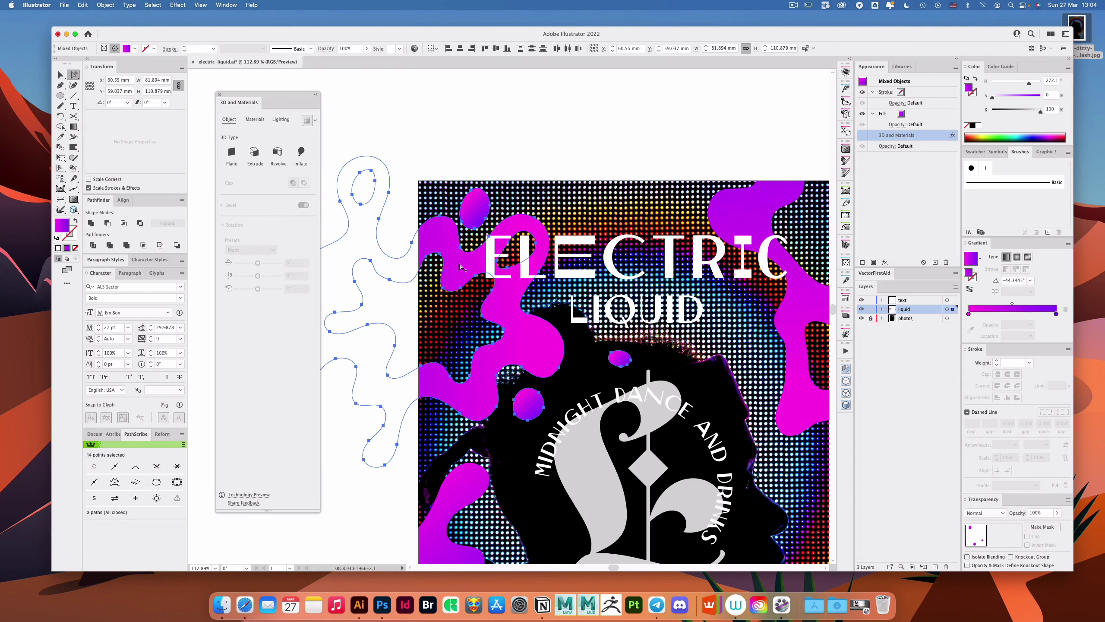
Step: Redraw the gradient across the upper-left compound path at an angle of about -64°
key("g")
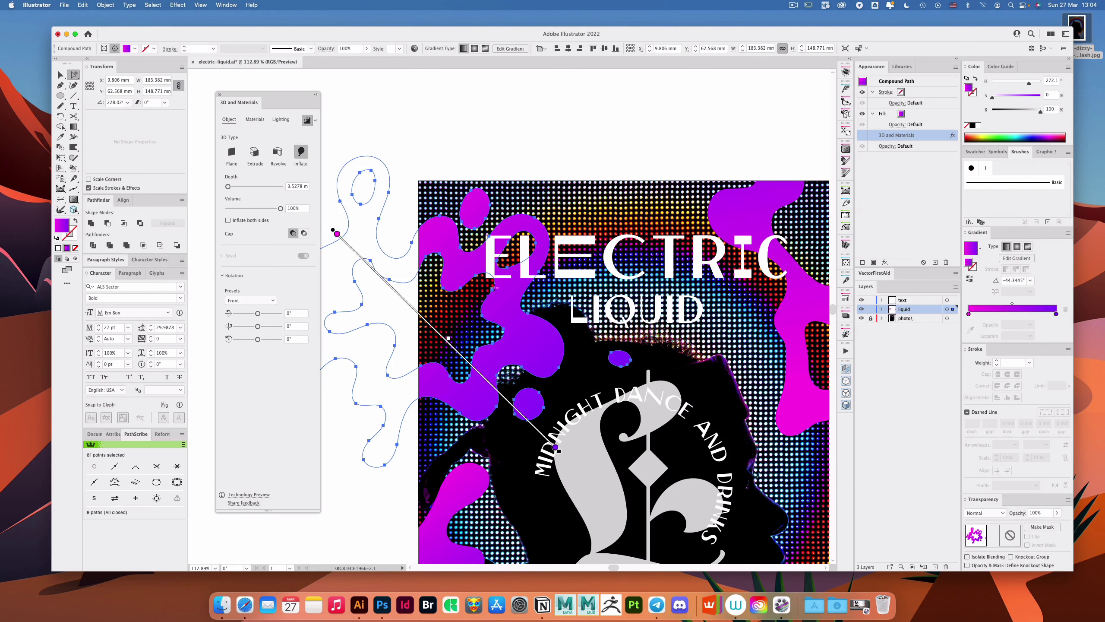
left_click_drag(571, 438, 569, 440)
key("v")
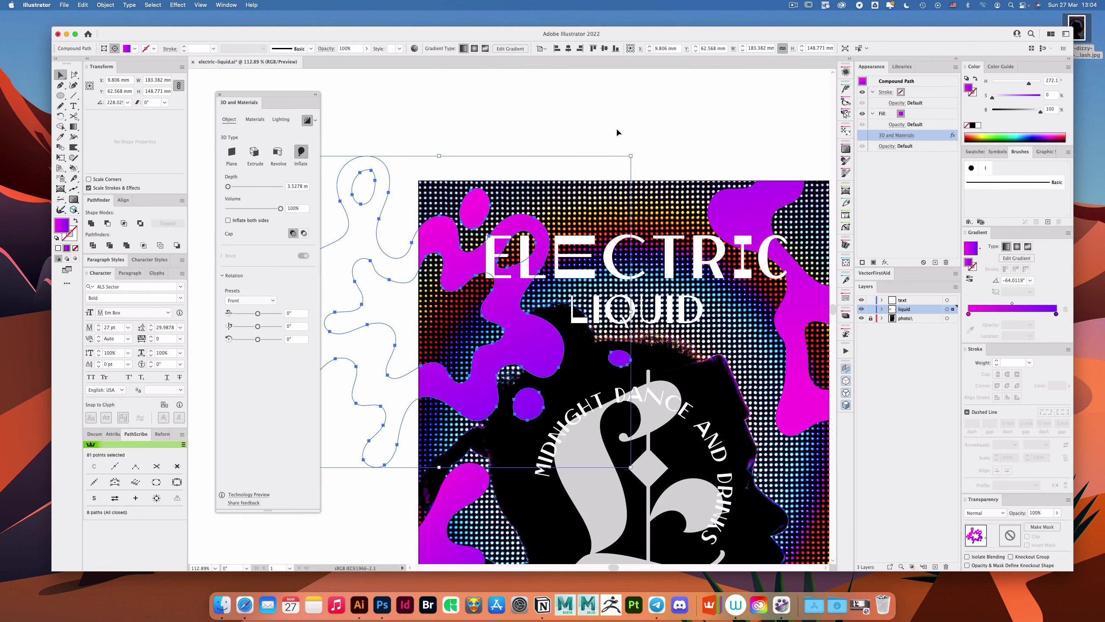
left_click(698, 119)
Step: Draw two small closed blobs beside the upper-right liquid shape with the Pencil tool
left_click_drag(704, 251, 555, 224)
key("n")
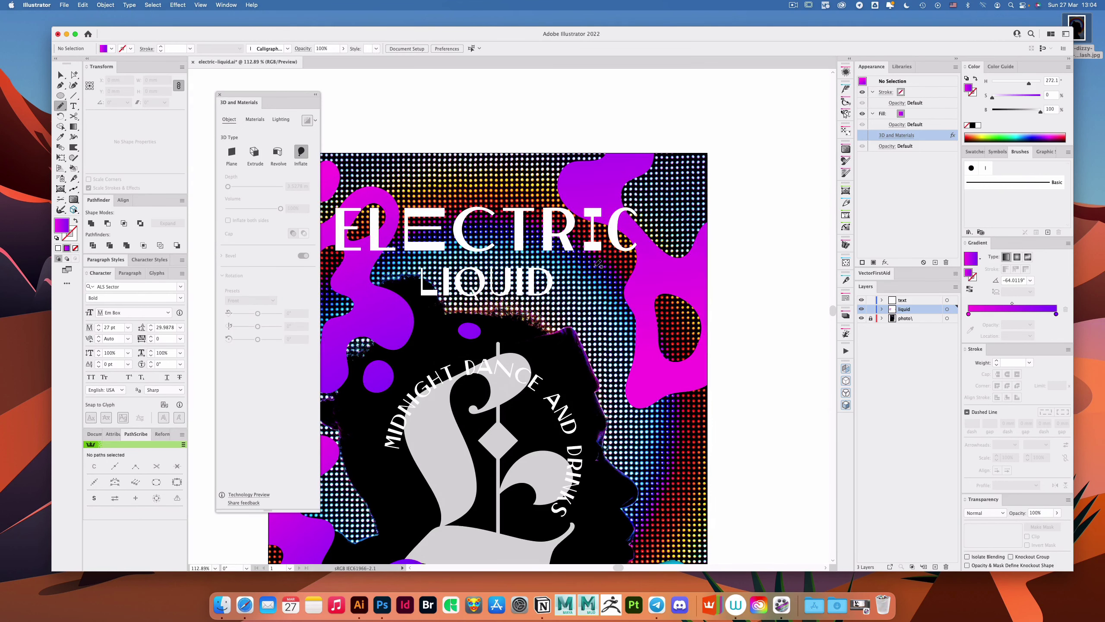
mouse_move(599, 262)
left_mouse_down()
mouse_move(613, 280)
mouse_move(602, 262)
left_mouse_up()
mouse_move(621, 335)
left_mouse_down()
mouse_move(609, 344)
mouse_move(620, 356)
mouse_move(621, 336)
left_mouse_up()
Step: Combine the two blobs and the upper-right liquid shape into one compound path
key("a")
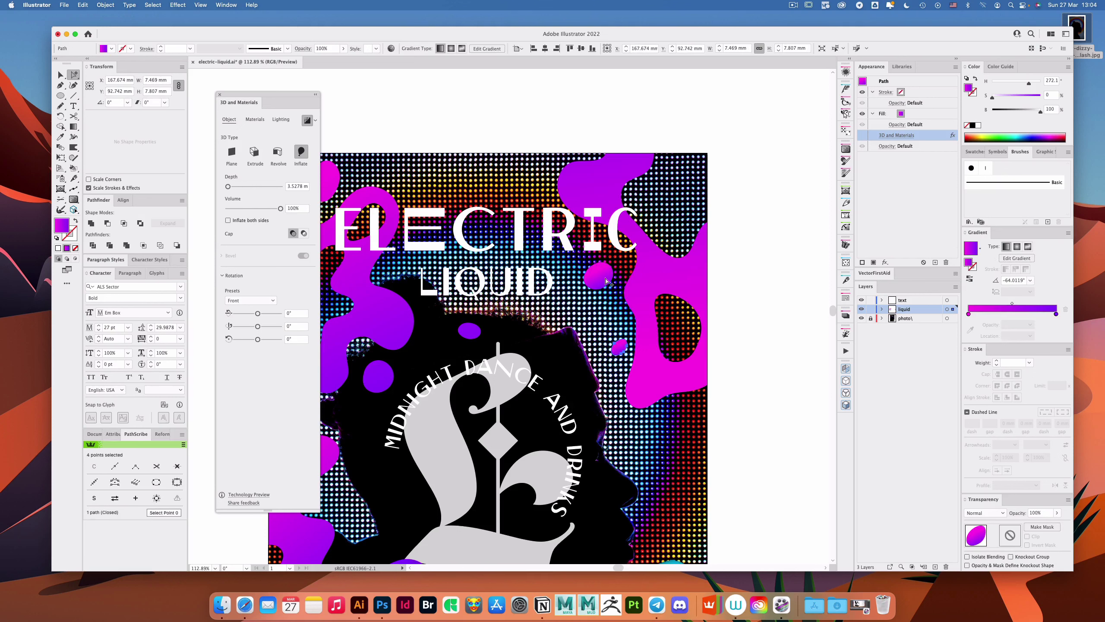
key("super+z")
key("super+z")
left_click(646, 294)
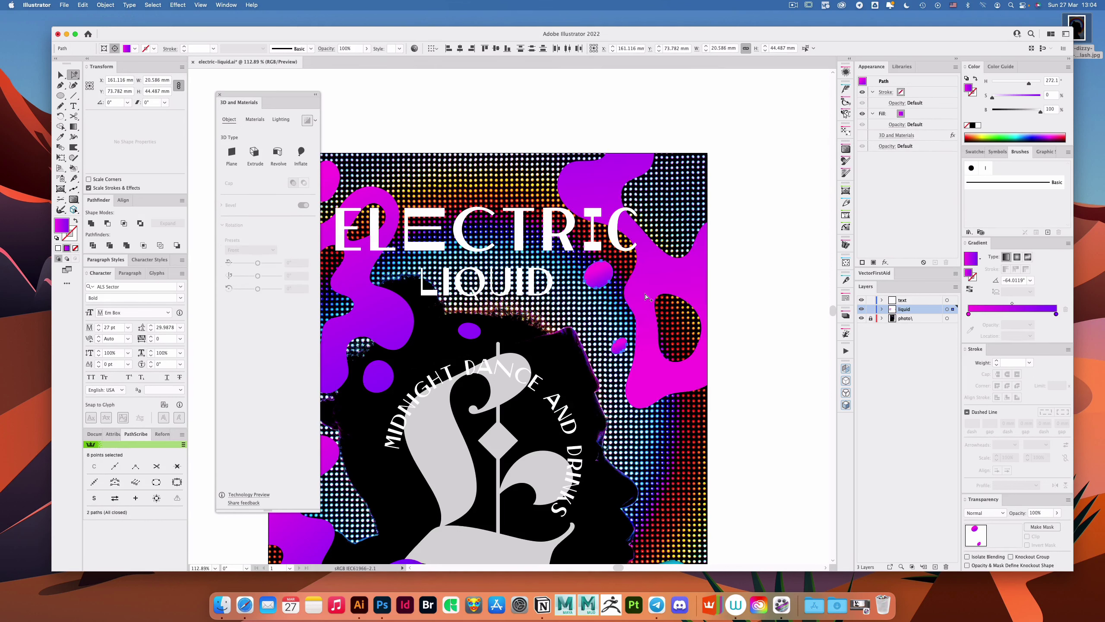
key("period")
Step: Redraw the upper-right compound path's gradient at about 55° so it runs from magenta below to violet above
key("g")
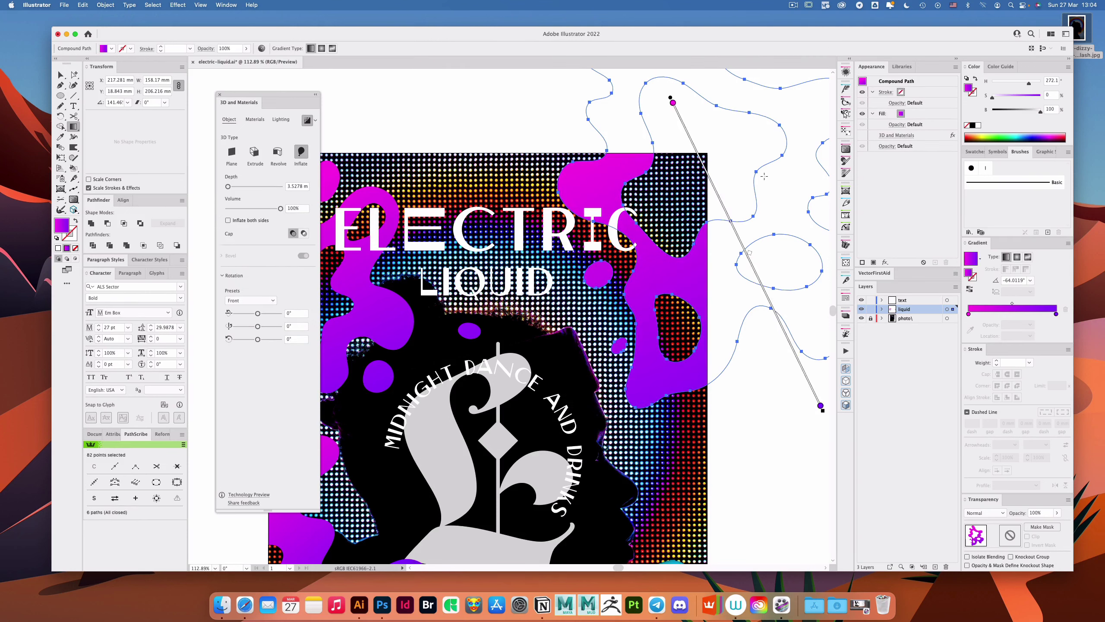
left_click_drag(778, 168, 615, 379)
left_click_drag(778, 168, 752, 143)
left_click_drag(612, 342, 770, 115)
key("v")
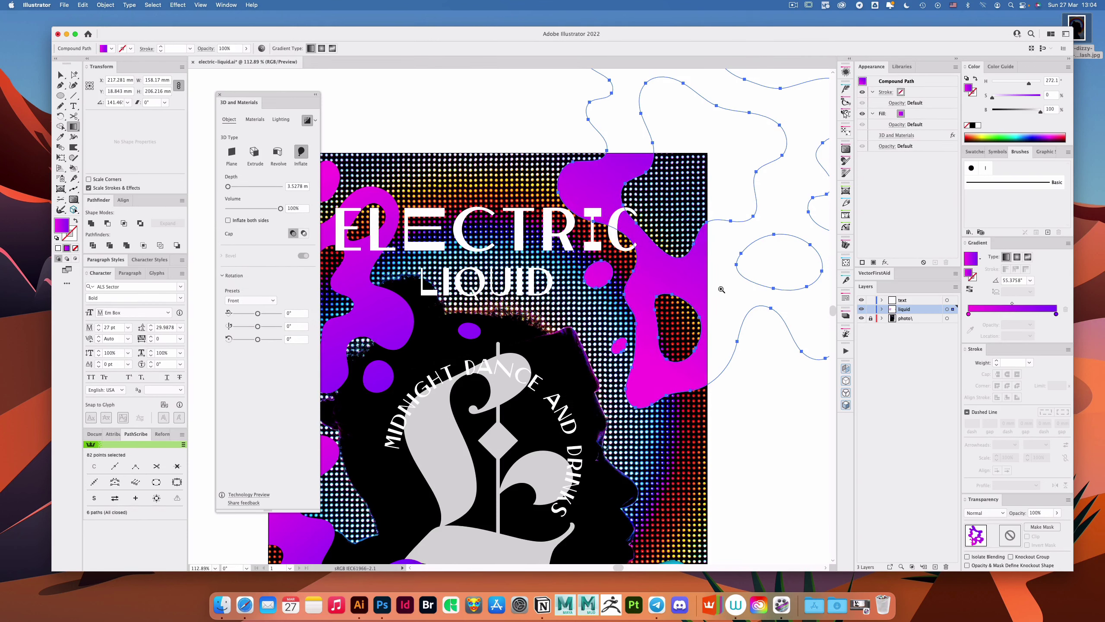
left_click(755, 395)
left_click_drag(757, 387, 684, 364)
left_click_drag(684, 364, 662, 231)
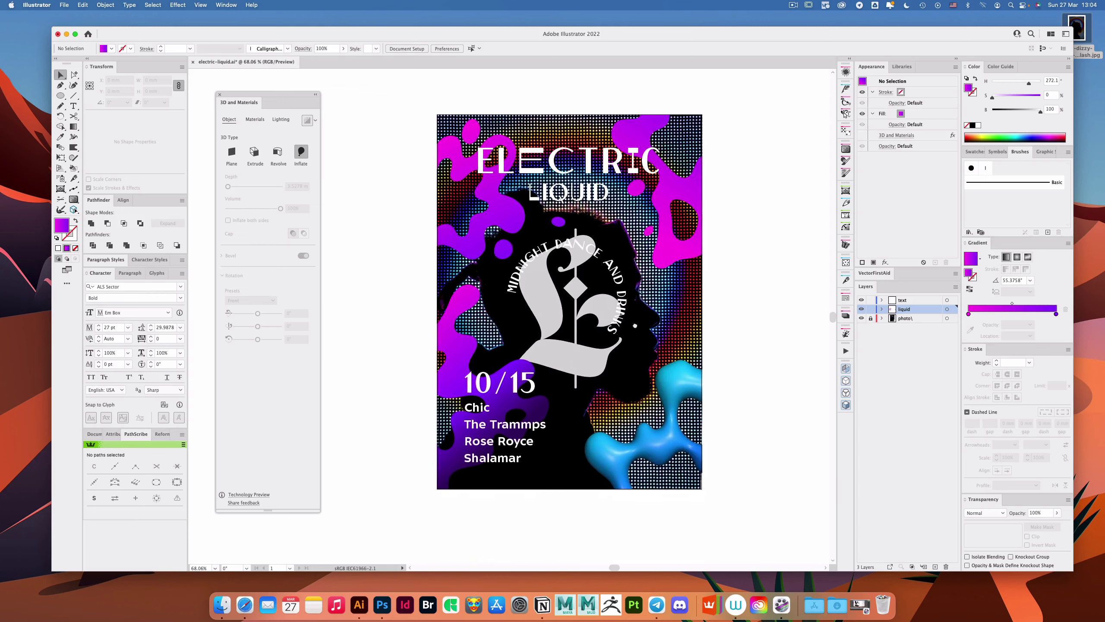
Step: Draw a circle about 17 mm across left of the large letter and remove its right half to leave a half circle
left_click_drag(474, 336, 513, 331)
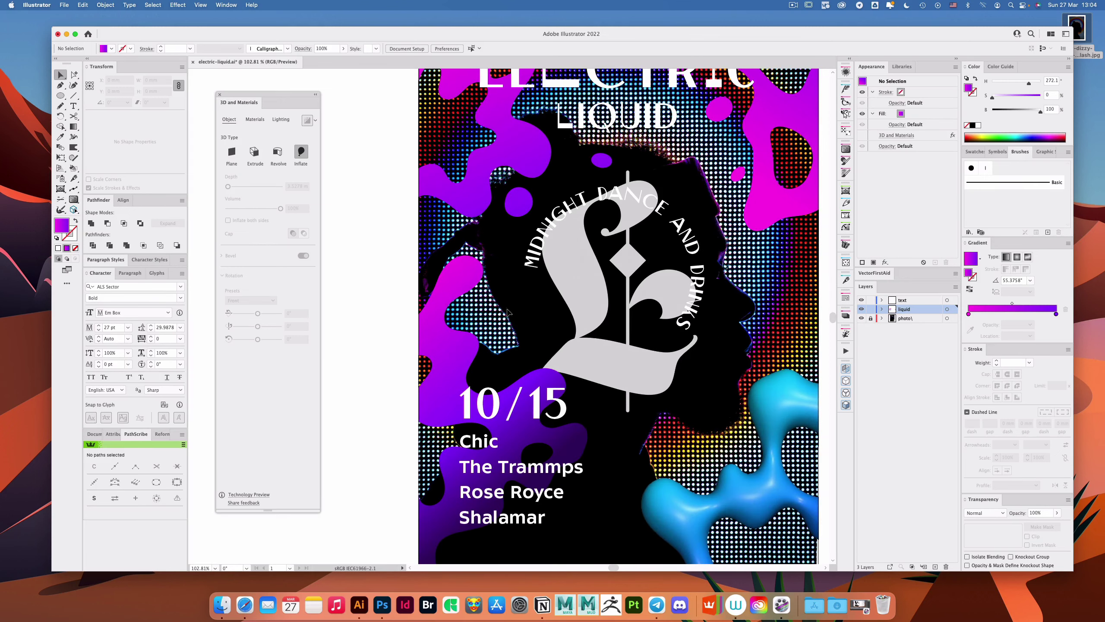
key("m")
key("l")
left_click_drag(505, 286, 538, 318)
key("a")
left_click(538, 302)
key("Delete")
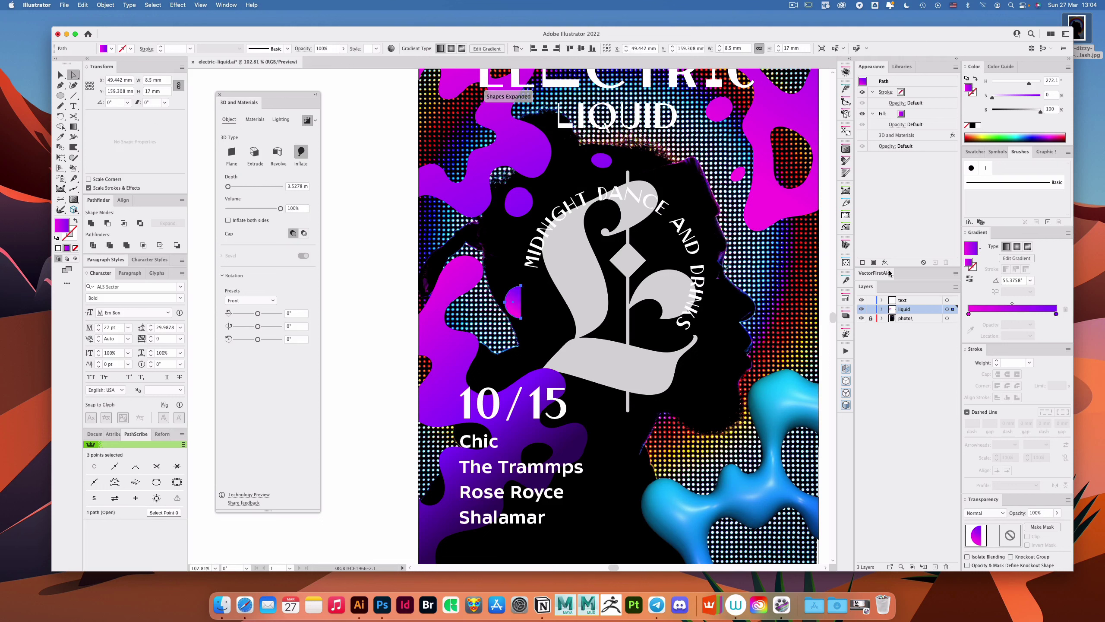
Step: Try to add another 3D Revolve effect to the half circle and dismiss the warning
left_click(885, 262)
mouse_move(914, 281)
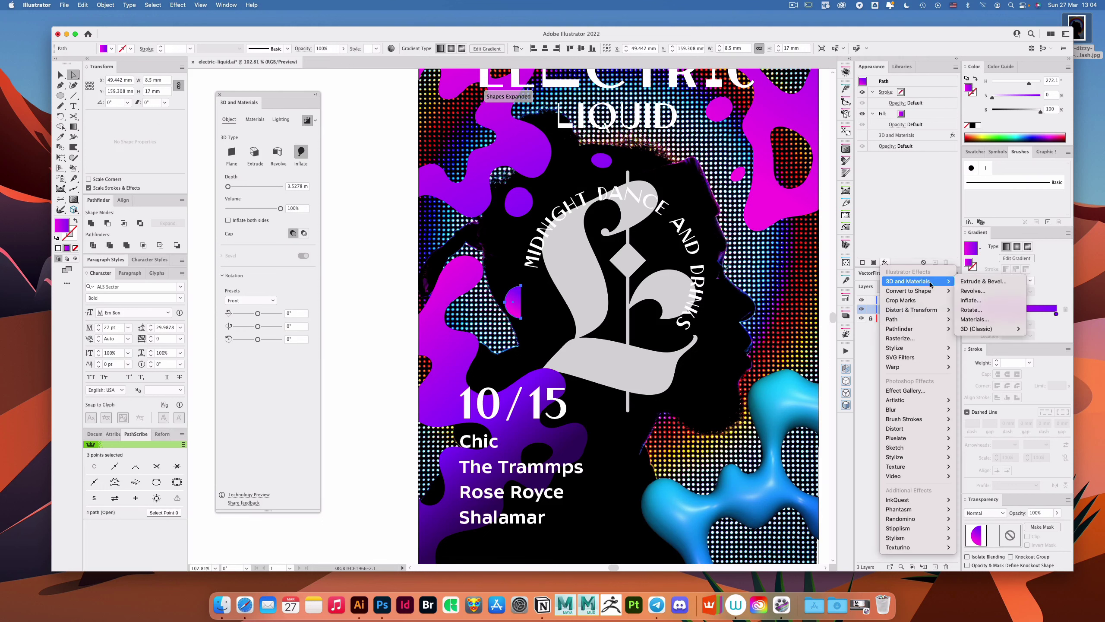
left_click(990, 290)
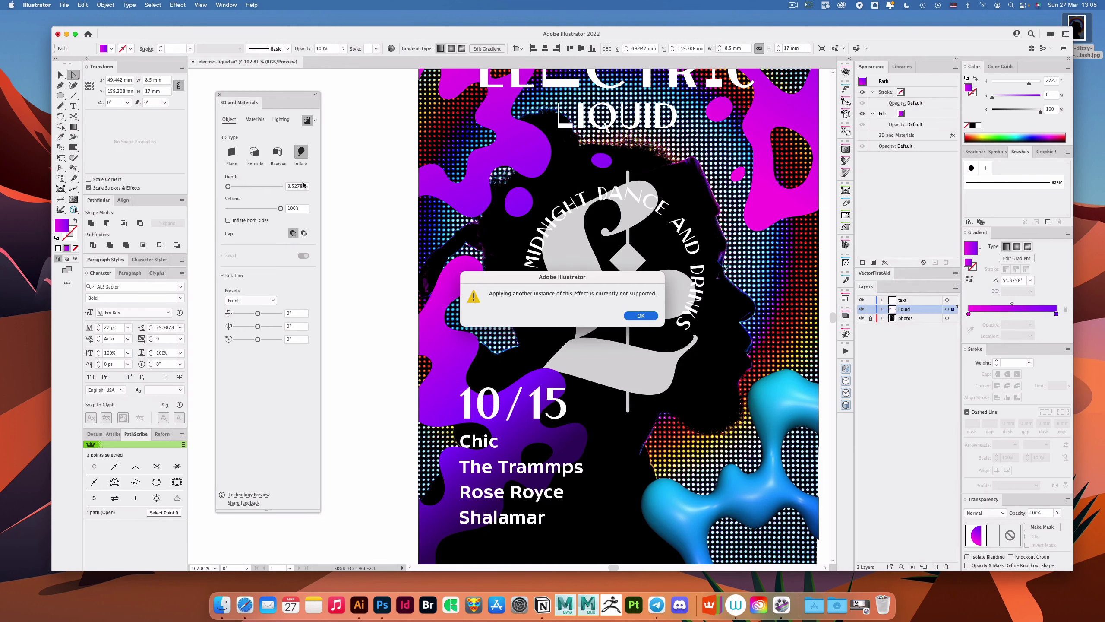
left_click(646, 321)
key("v")
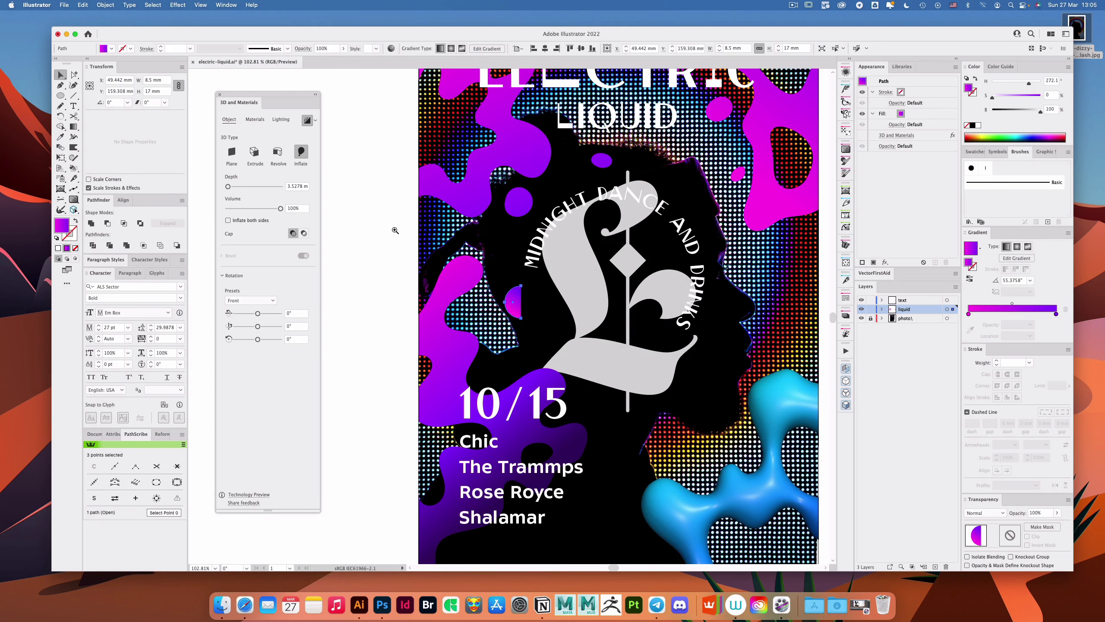
Step: Set the half circle's 3D type to Revolve and fill it with cyan
scroll(396, 229, "up", 2)
left_click(278, 152)
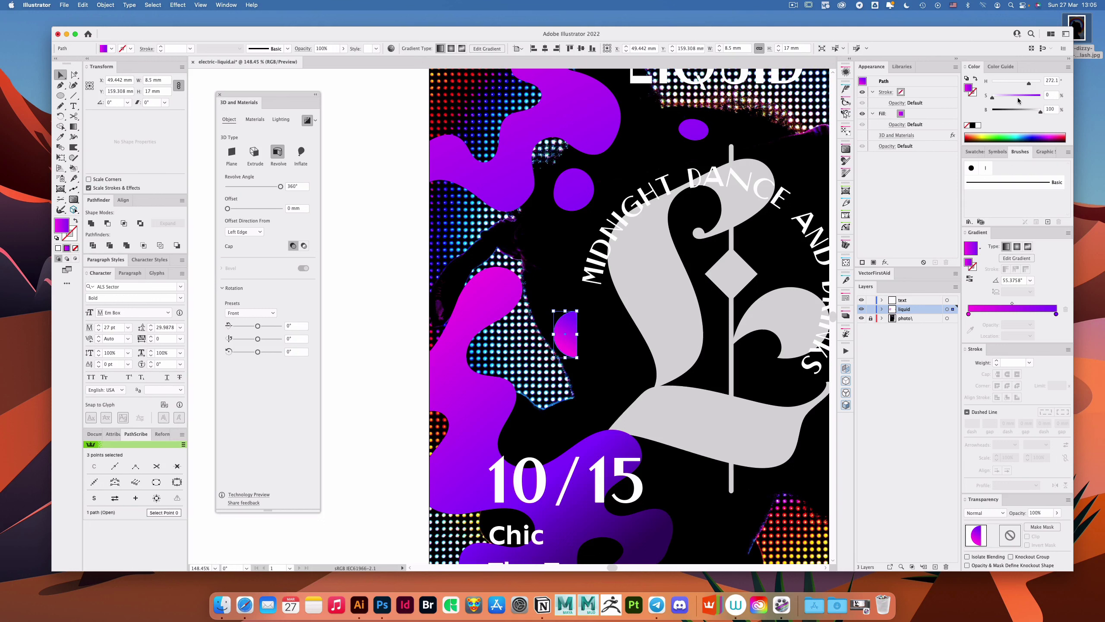
left_click(975, 152)
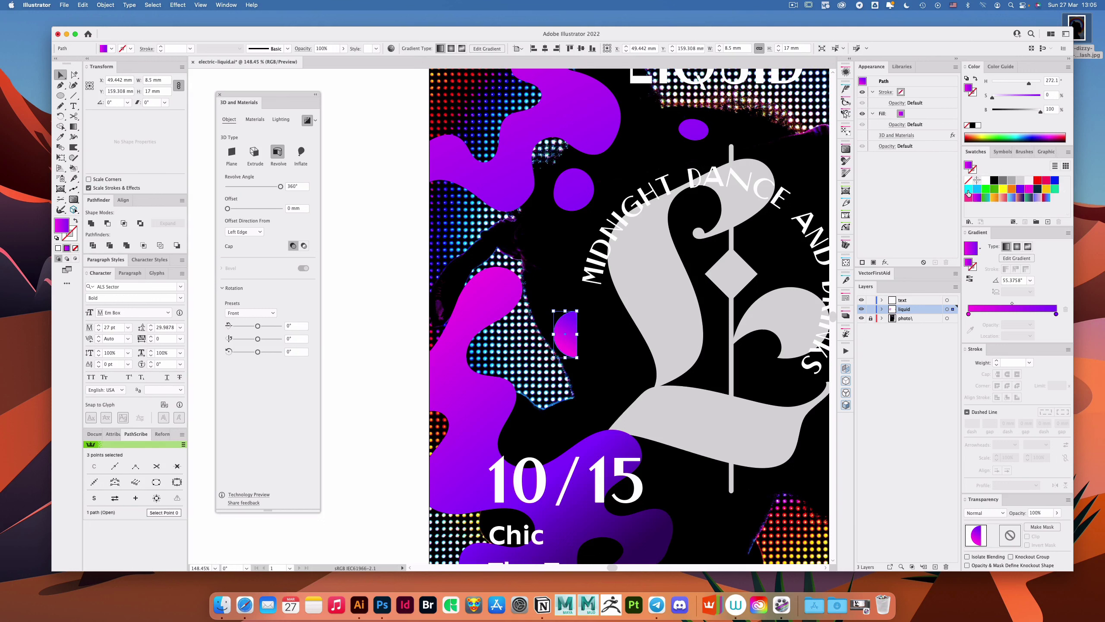
left_click(969, 190)
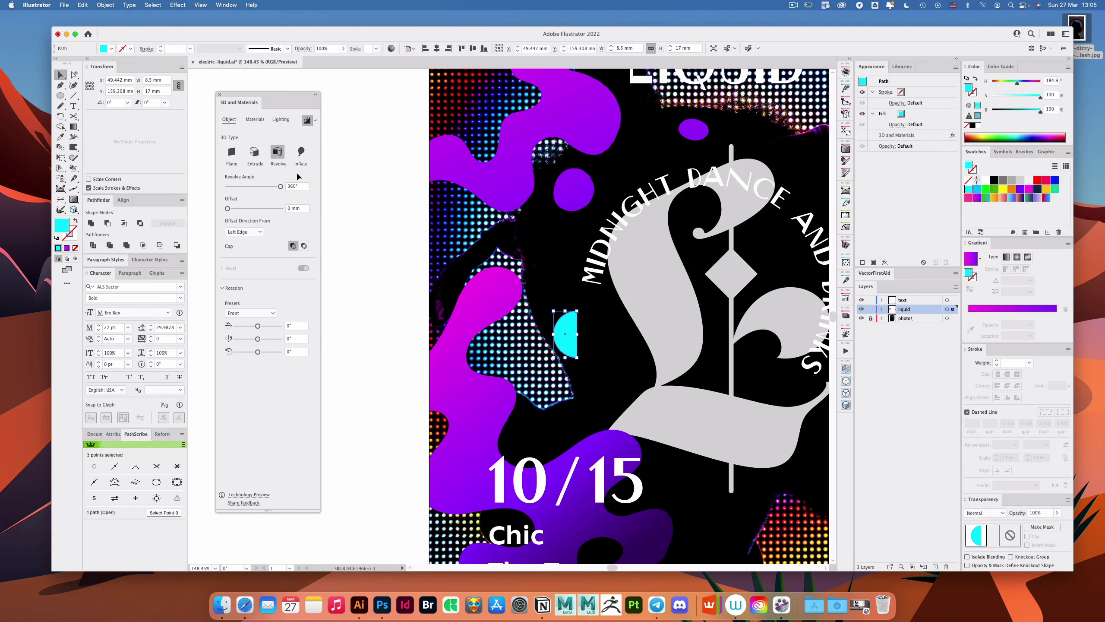
Step: Turn on the half circle's 3D and Materials effect and set its revolve offset direction to Right Edge
left_click(279, 153)
right_click(522, 300)
left_click(585, 224)
left_click(862, 137)
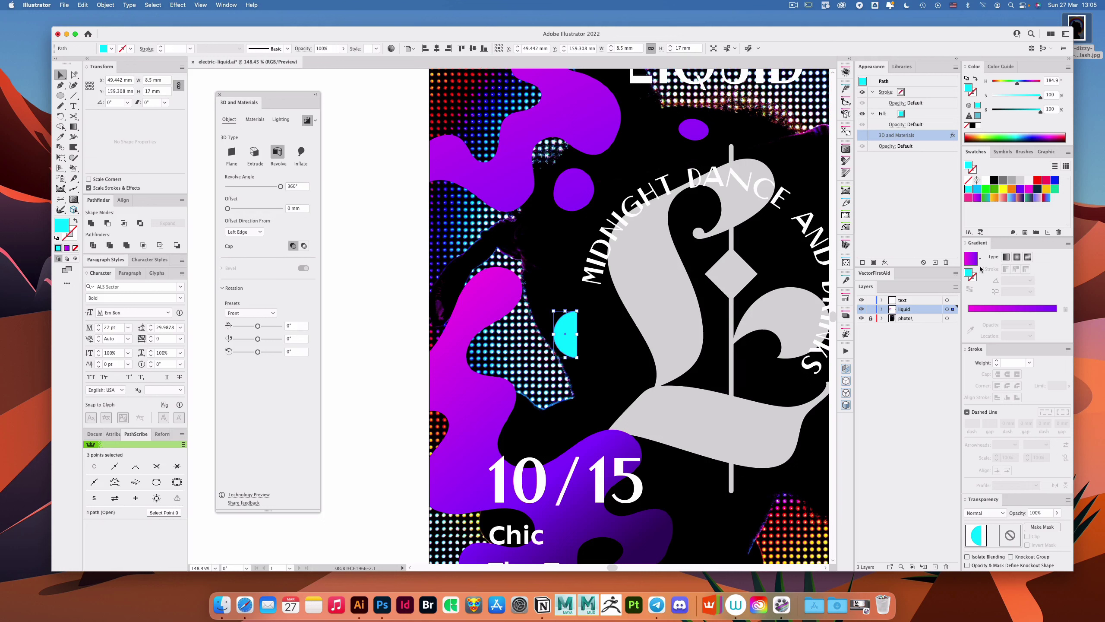
left_click(862, 135)
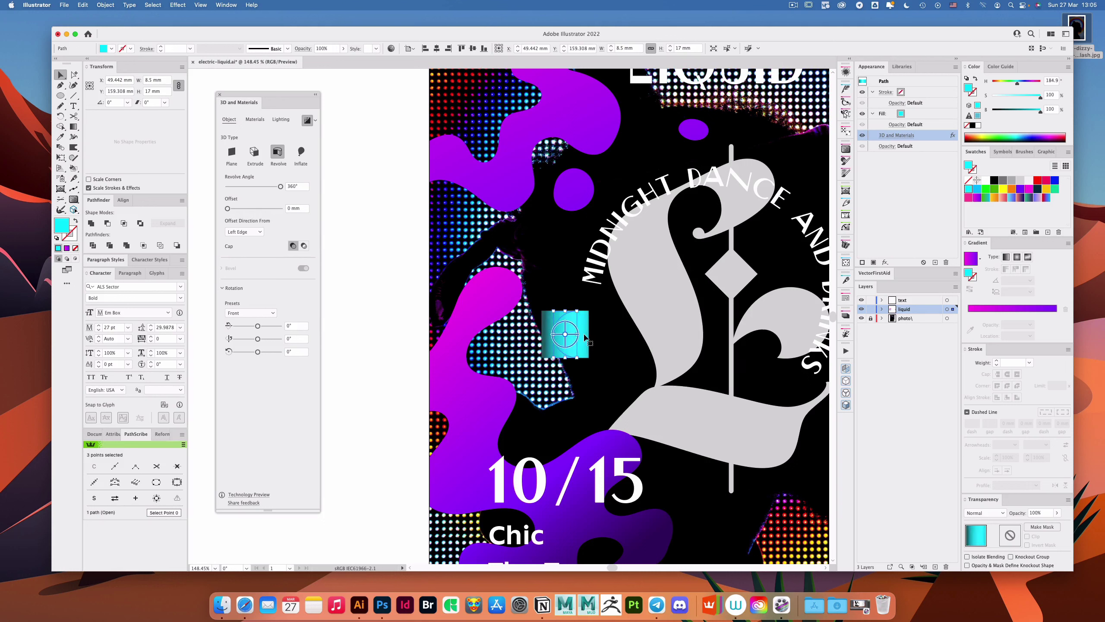
left_click(247, 231)
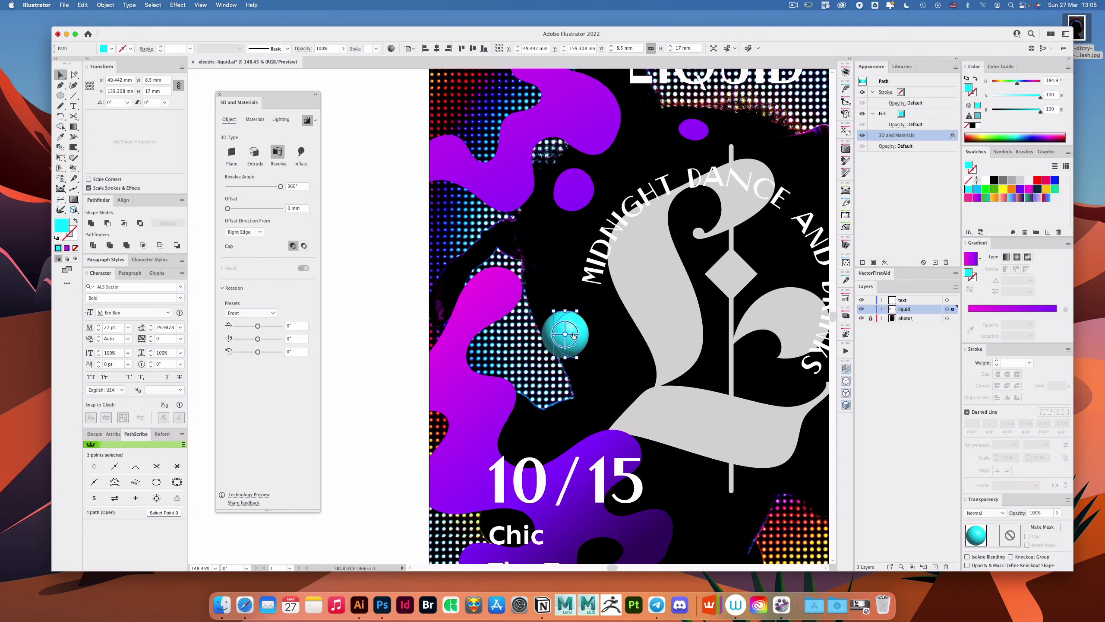
Step: Fill the revolved sphere with the magenta-to-violet gradient and set its material roughness to 0.7
key("period")
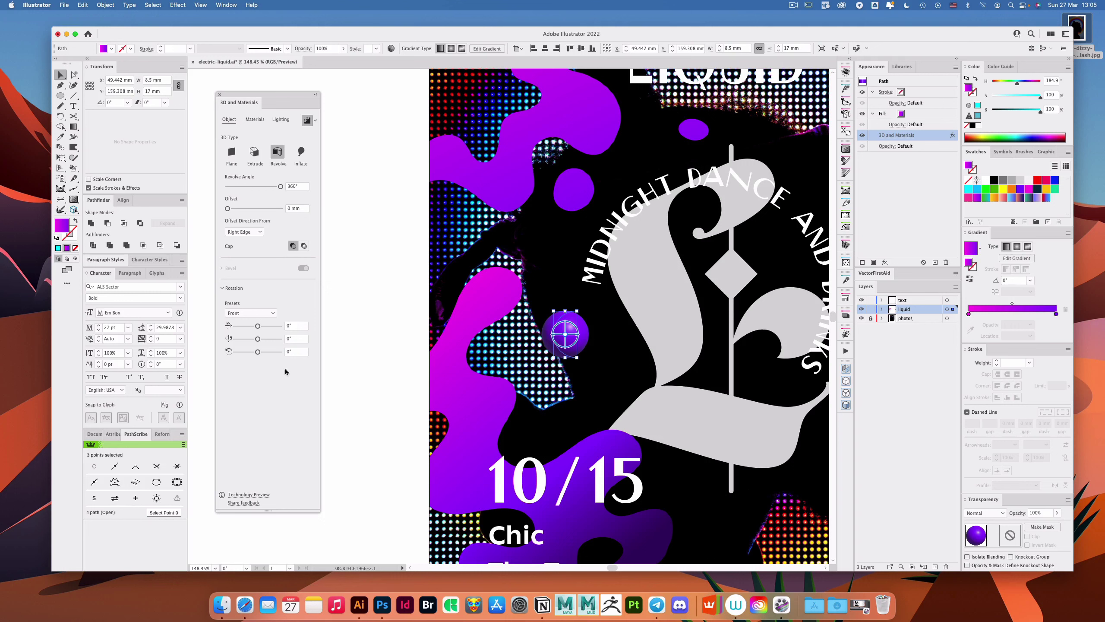
left_click(258, 120)
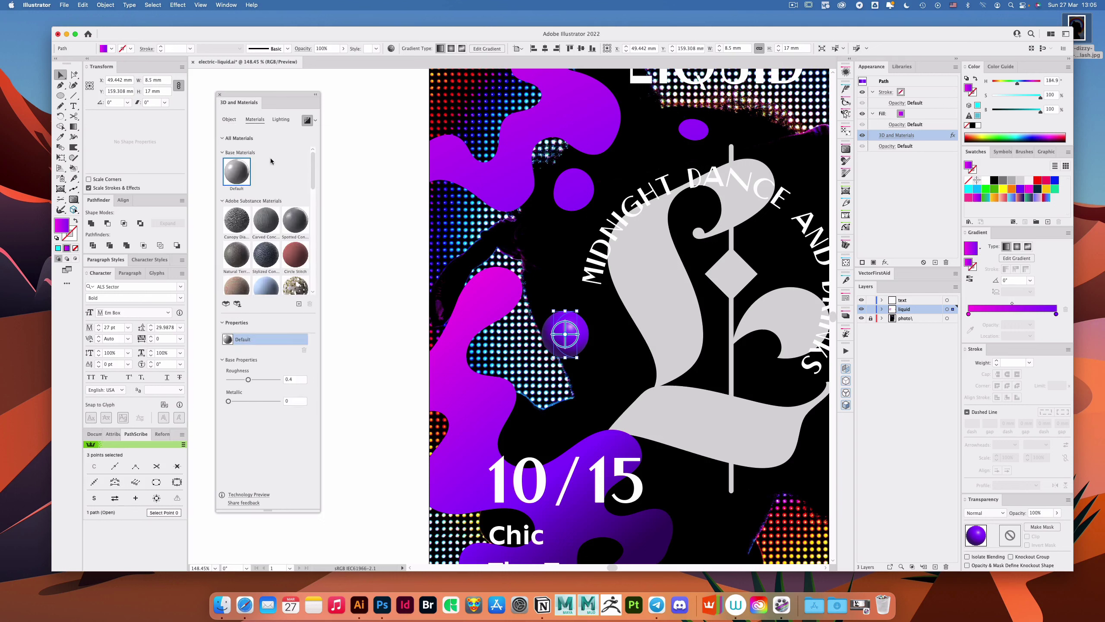
left_click(294, 379)
type(".7")
key("Return")
left_click(372, 282)
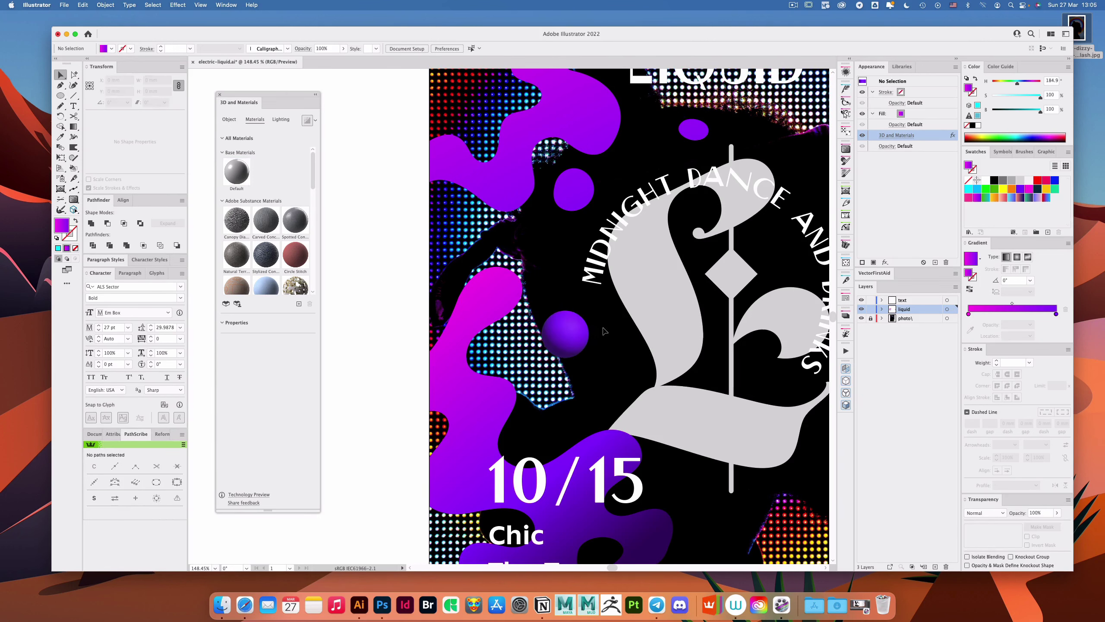
Step: Copy the violet sphere to the area in front of the silhouette's face and fill the copy with magenta
left_click_drag(612, 328, 556, 308)
scroll(556, 308, "right", 5)
left_click(480, 310)
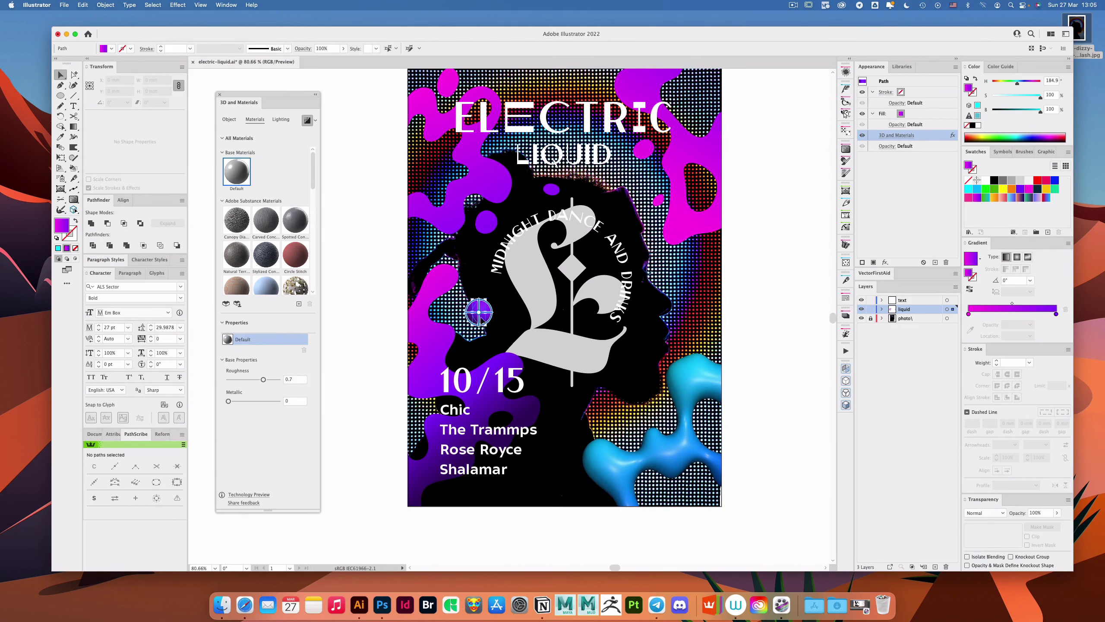
left_click_drag(481, 311, 695, 279)
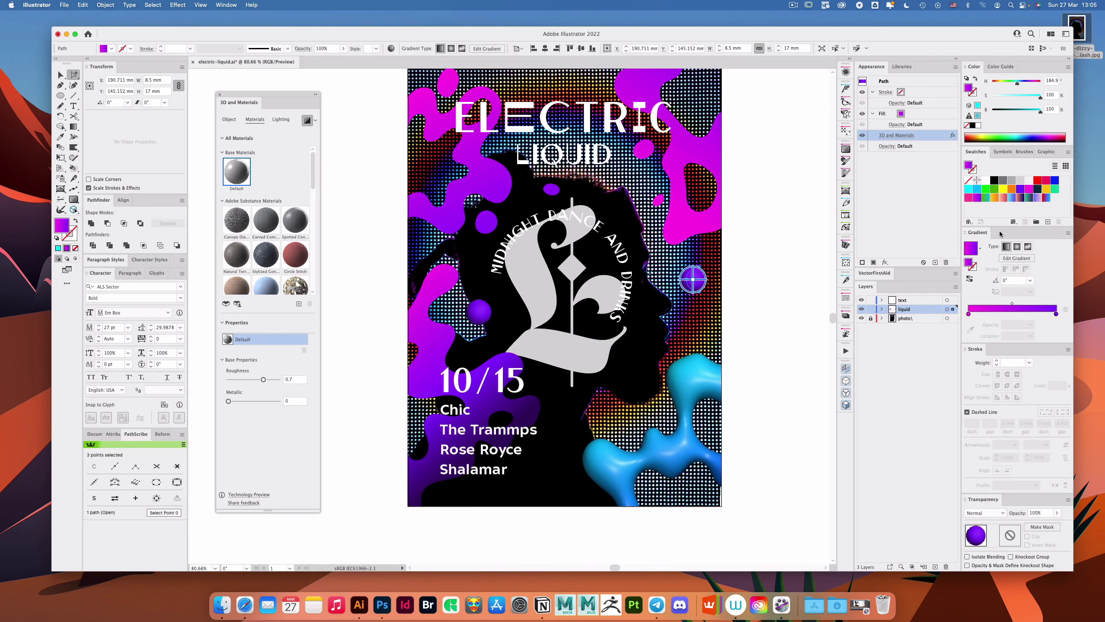
left_click(1029, 190)
left_click(760, 267)
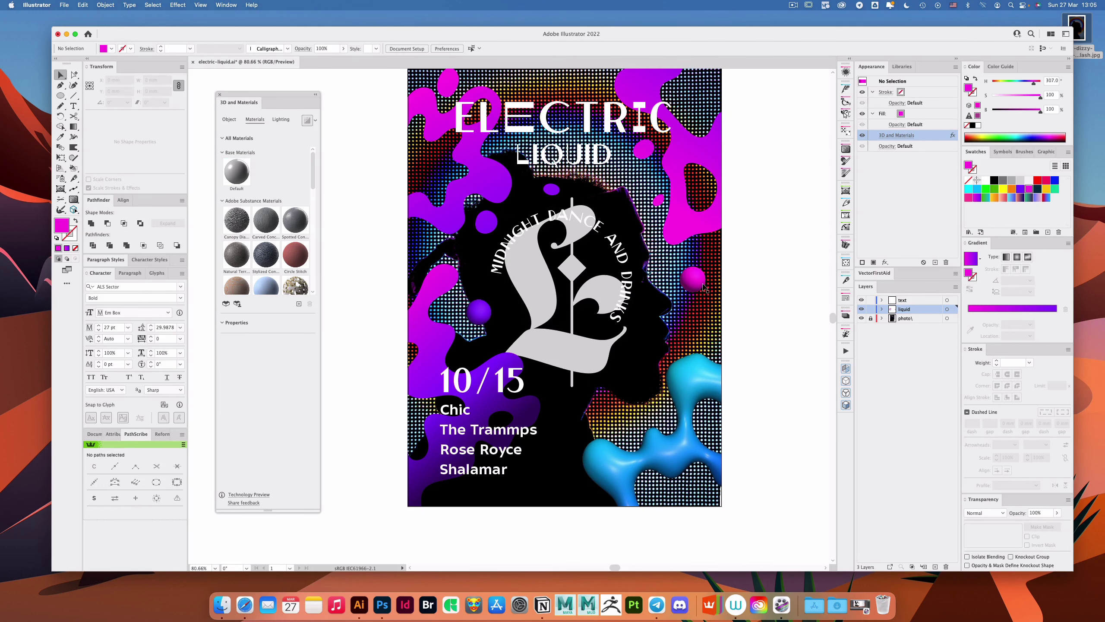
Step: Turn on the 3D and Materials effect of the upper-left liquid compound path
scroll(749, 182, "up", 3)
key("a")
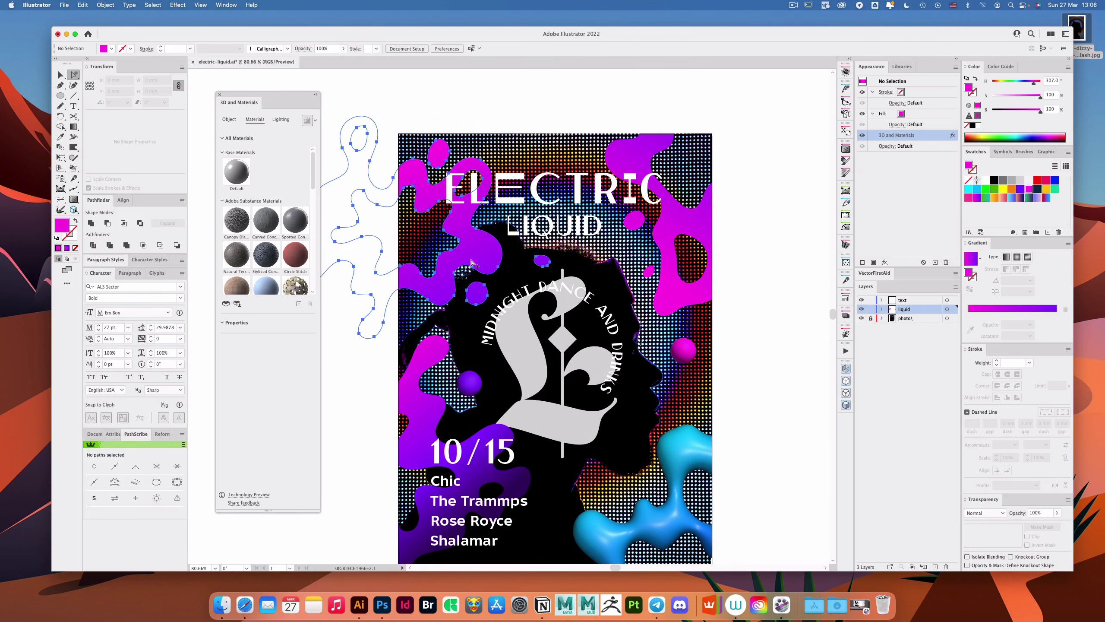
left_click(473, 263)
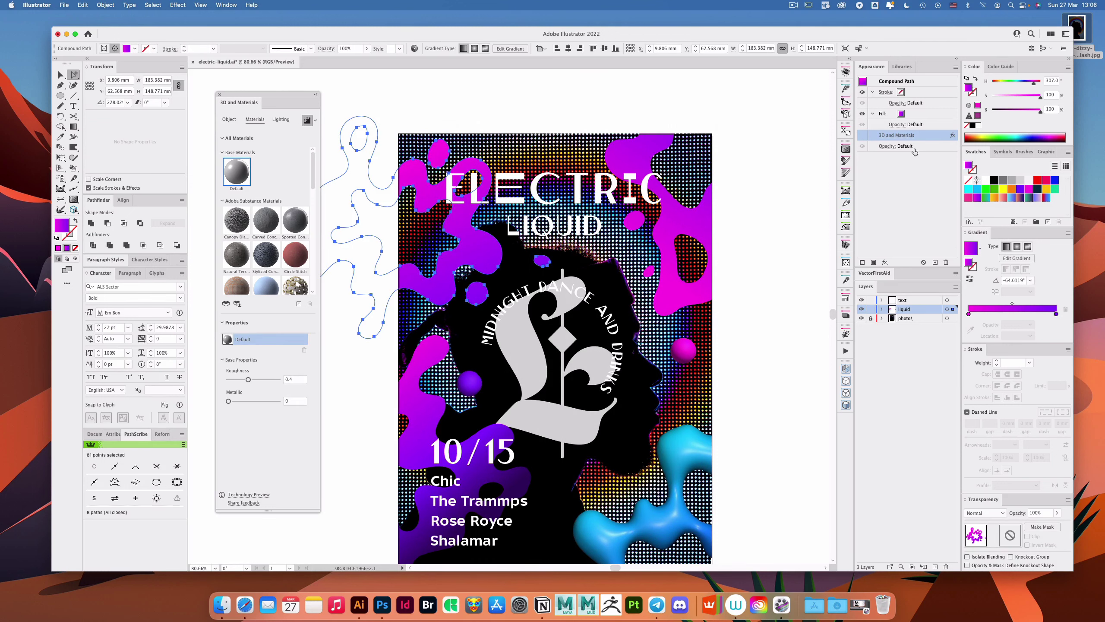
left_click(864, 137)
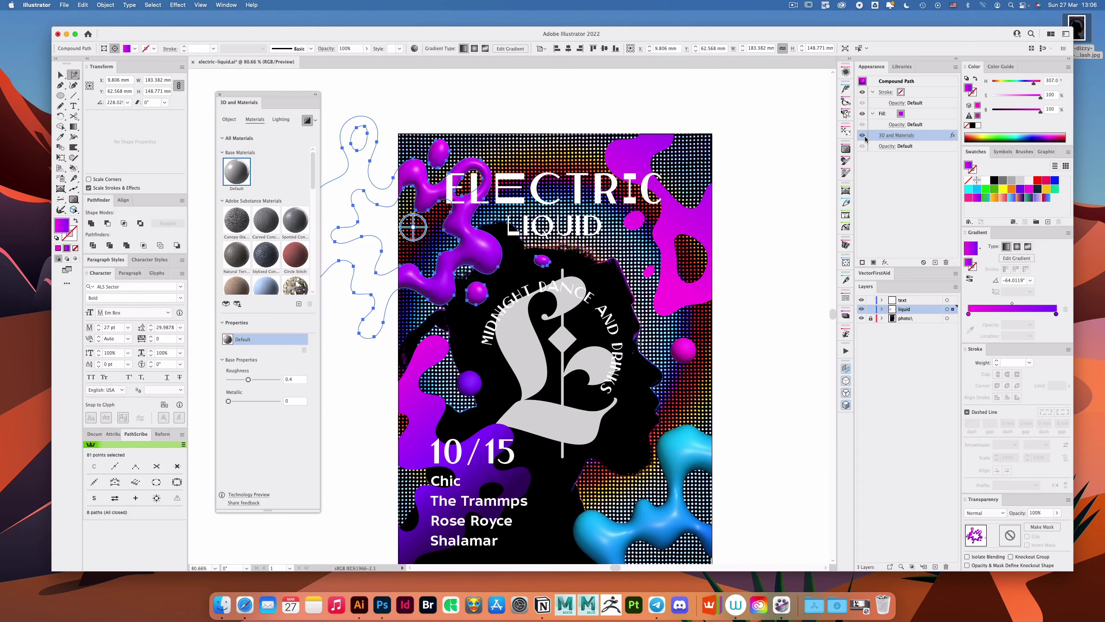
left_click(778, 190)
Step: Move the magenta sphere down onto the lower edge of the blue liquid shape
scroll(738, 298, "down", 3)
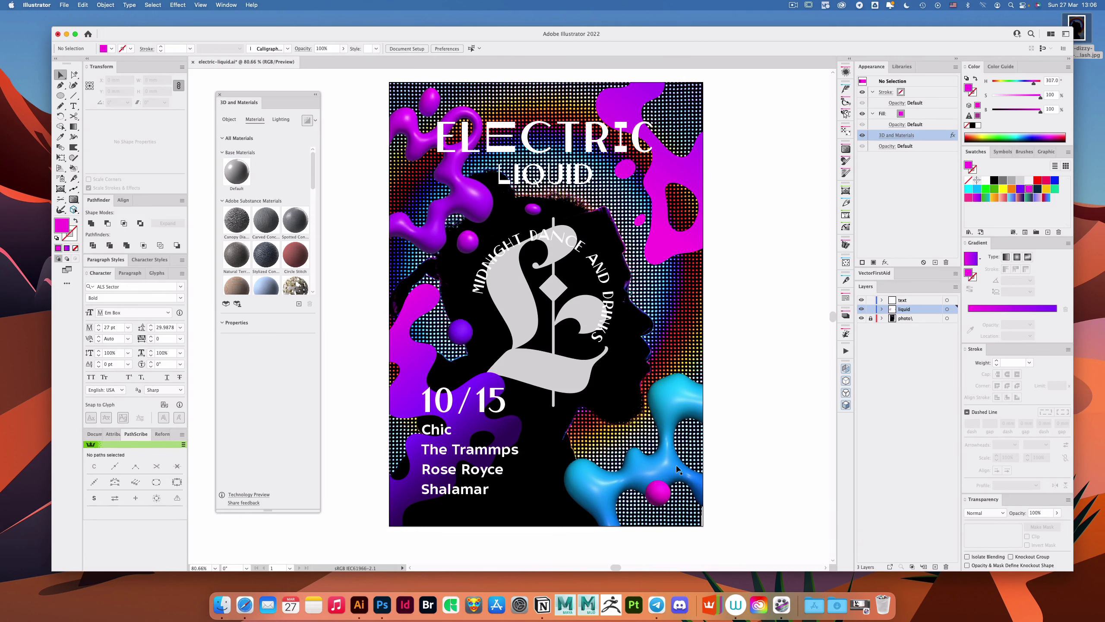
scroll(670, 439, "down", 2)
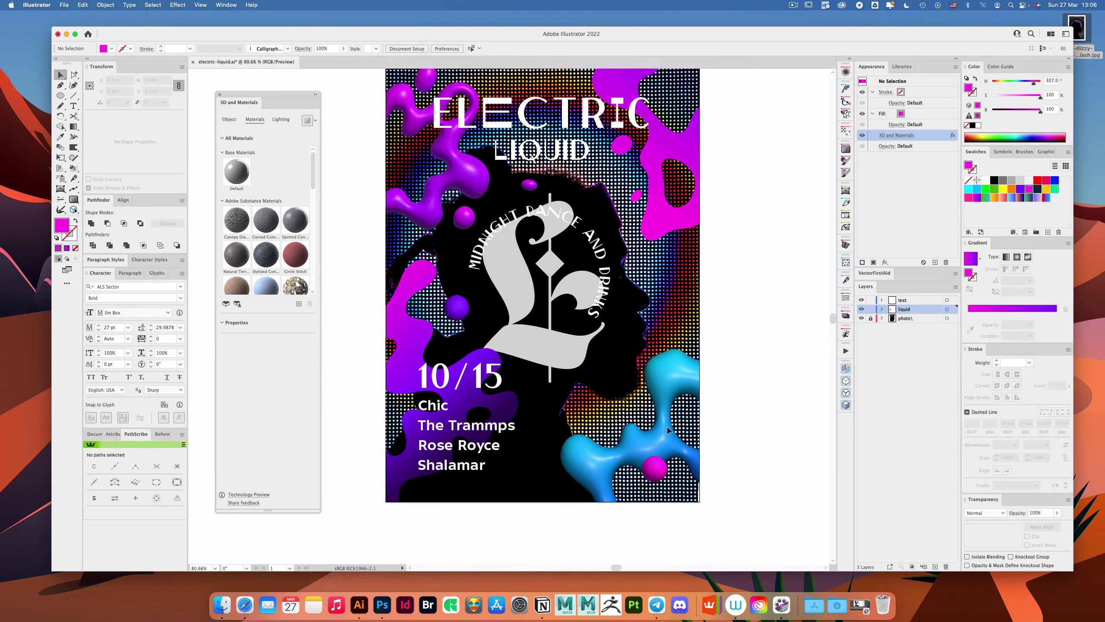
scroll(699, 229, "up", 2)
Step: Apply the InflateLetter graphic style to the whole group of the large blackletter L
key("a")
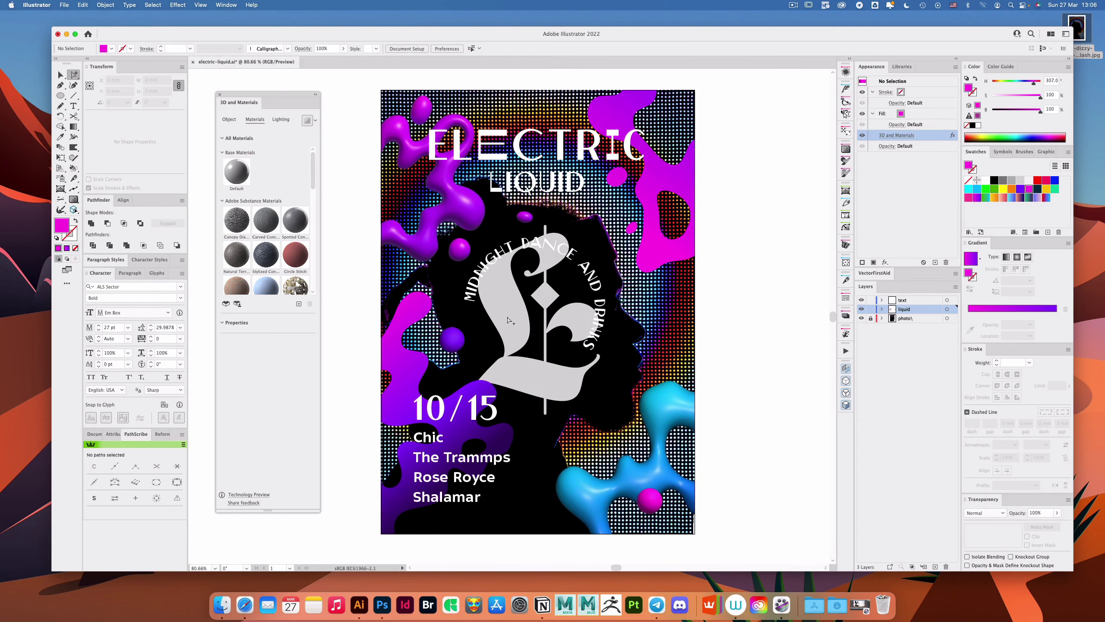
left_click(575, 296)
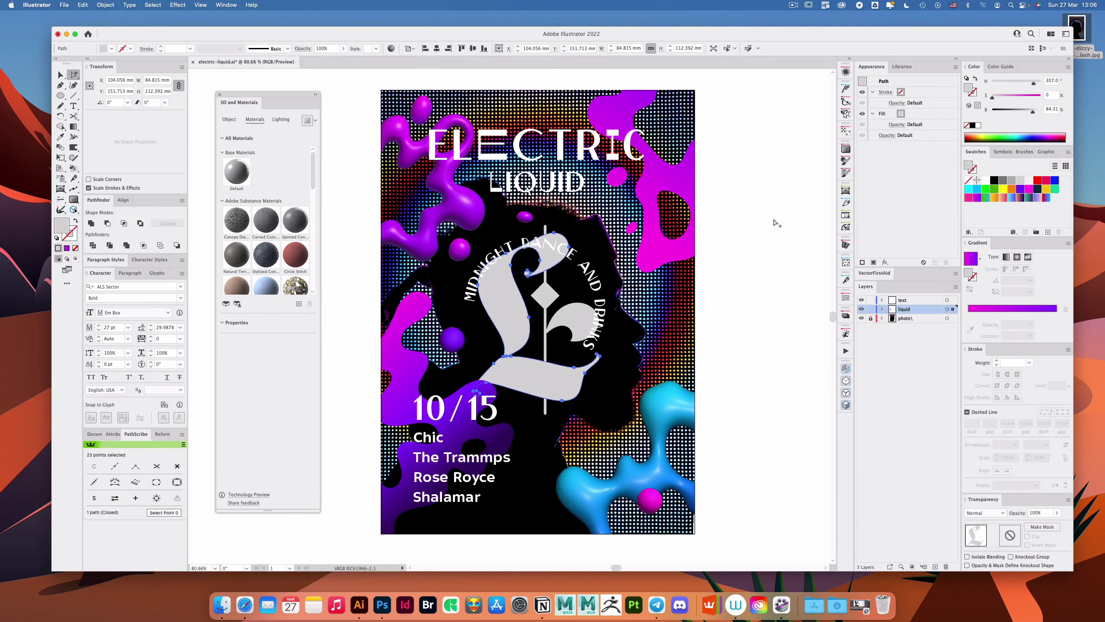
key("v")
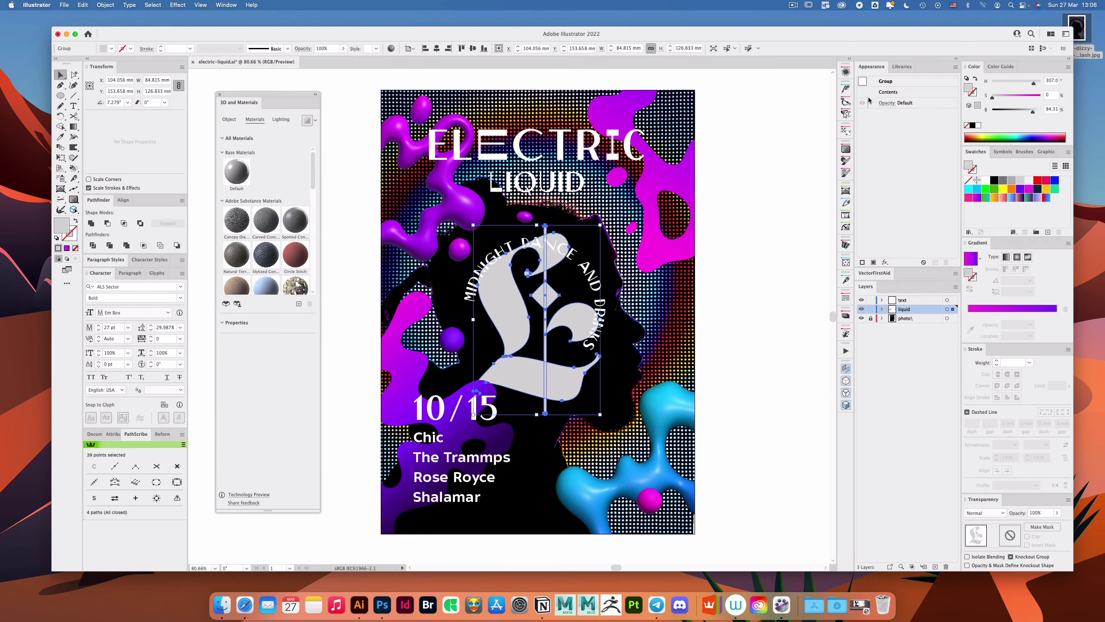
left_click(1046, 151)
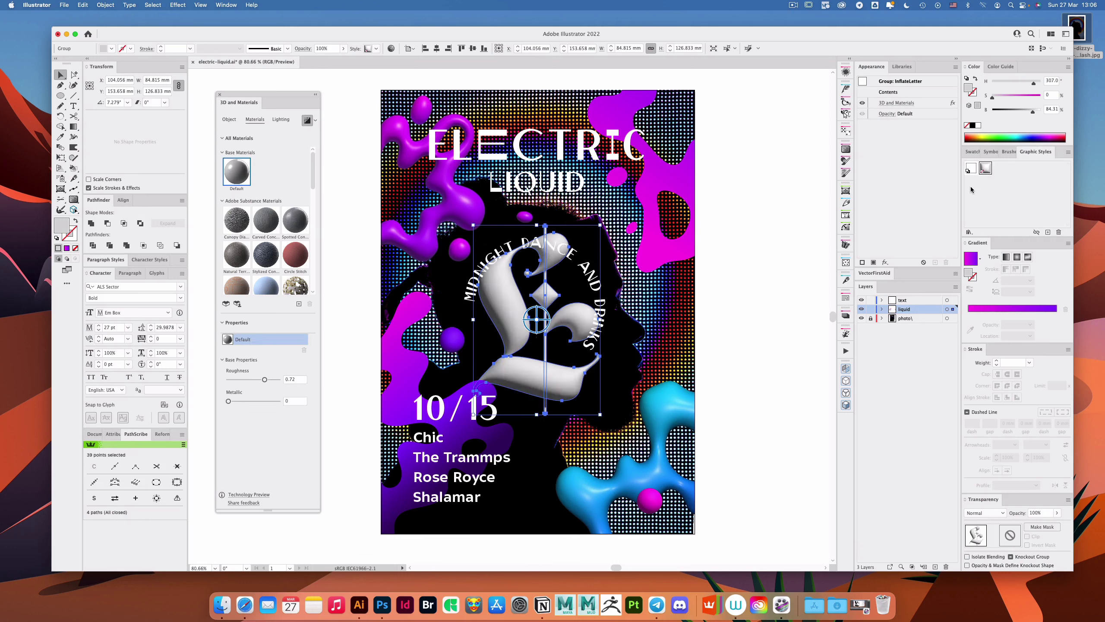
left_click(751, 241)
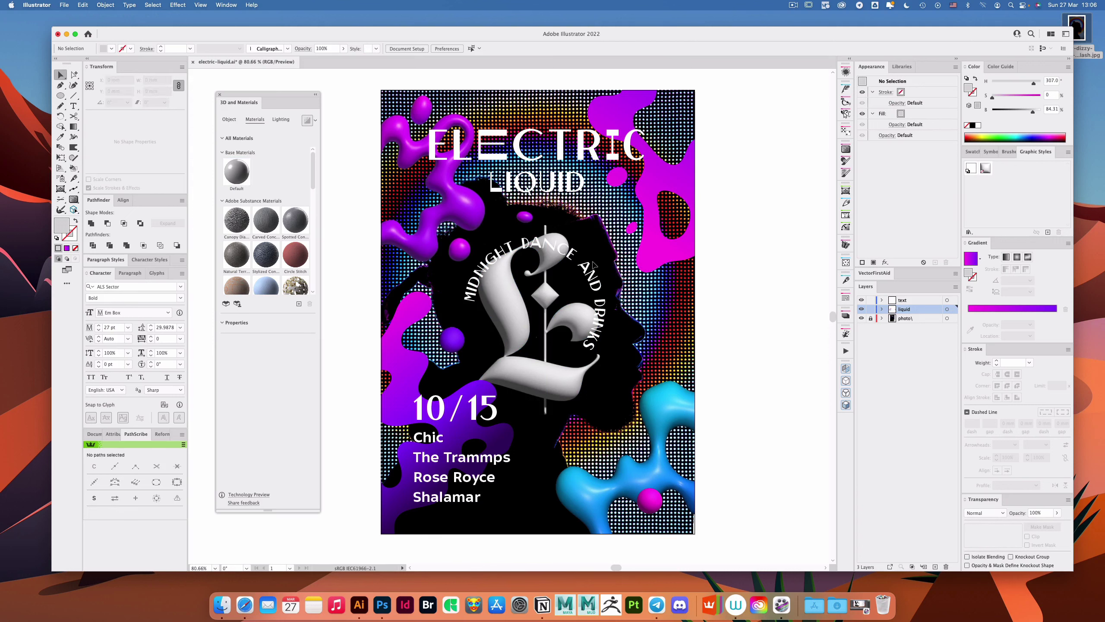
Step: Scale the inflated letter L up slightly while keeping its top edge in place
left_click(543, 390)
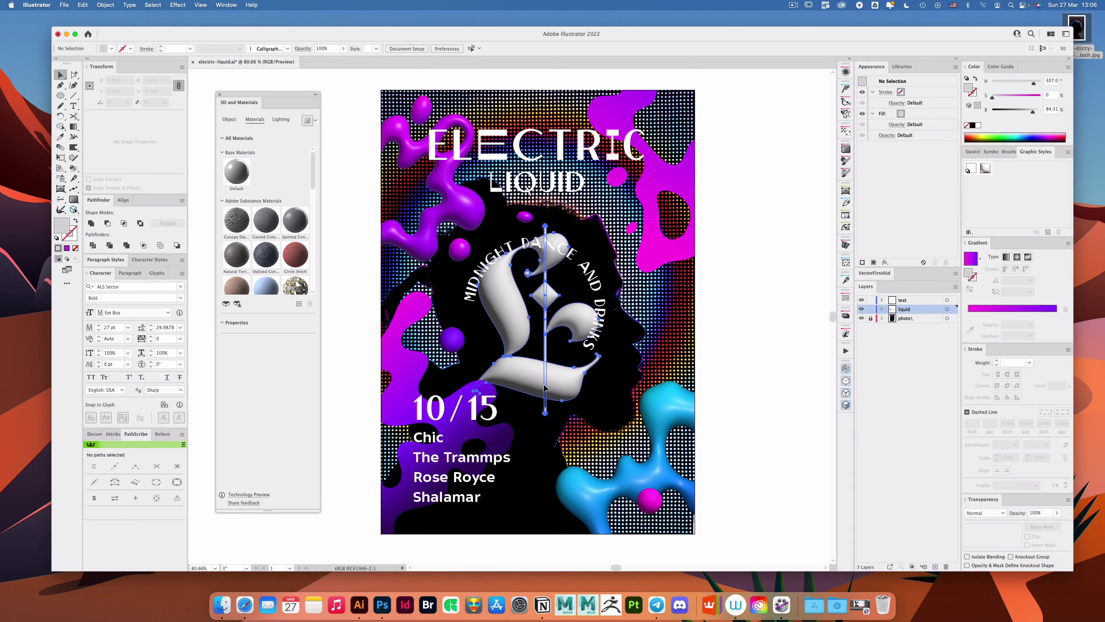
left_click_drag(537, 414, 575, 404)
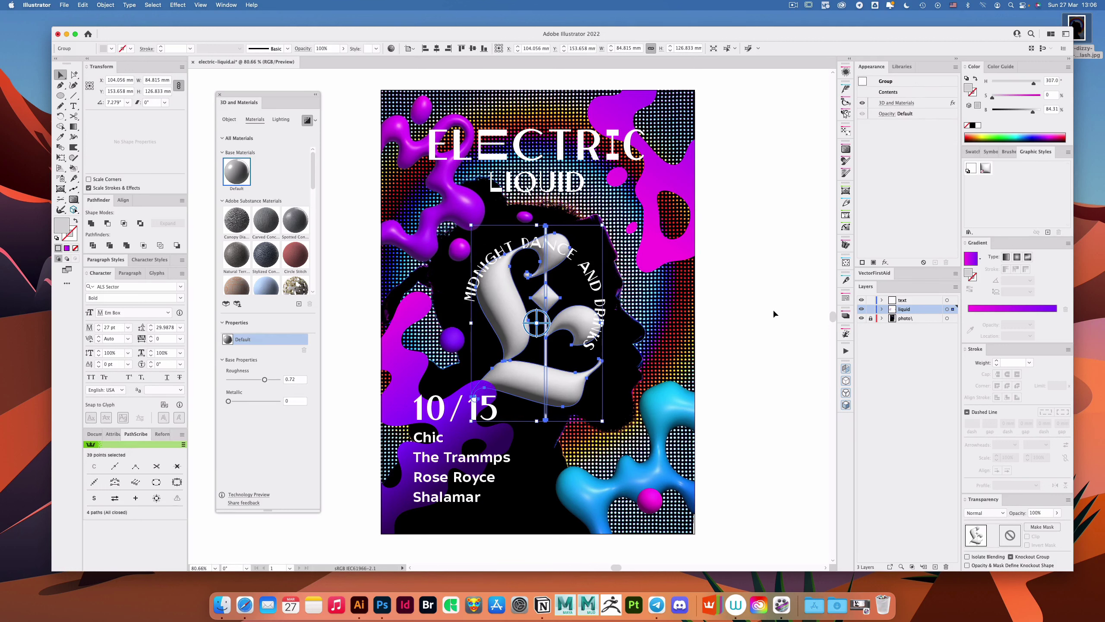
left_click(739, 195)
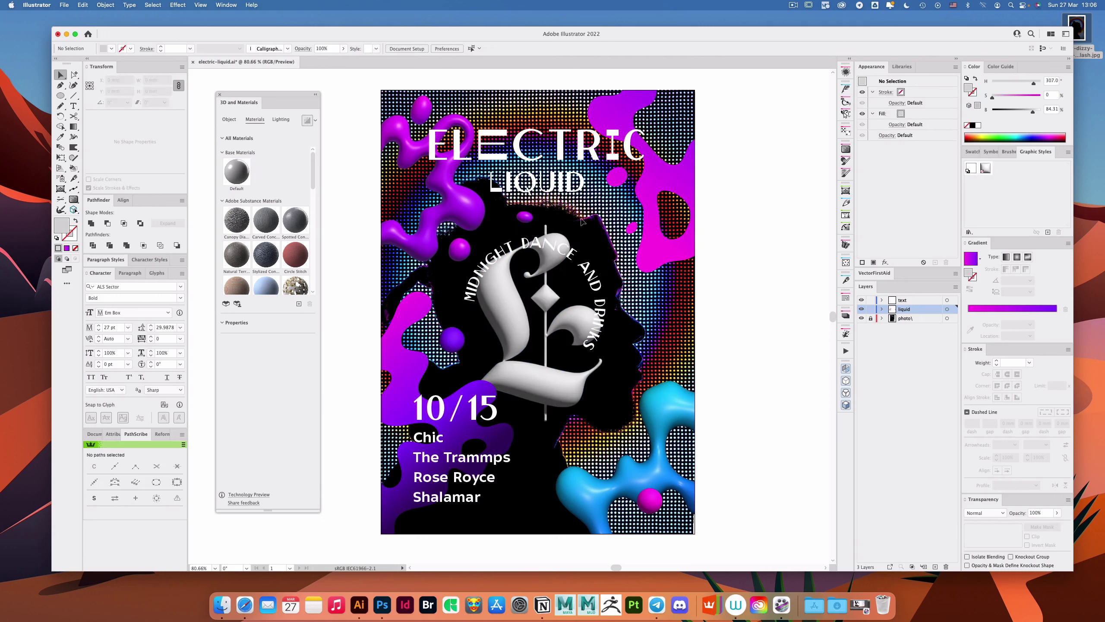
Step: Centre the circular "Midnight Dance and Drinks" text on the letter's diamond and rotate it clockwise
left_click(581, 266)
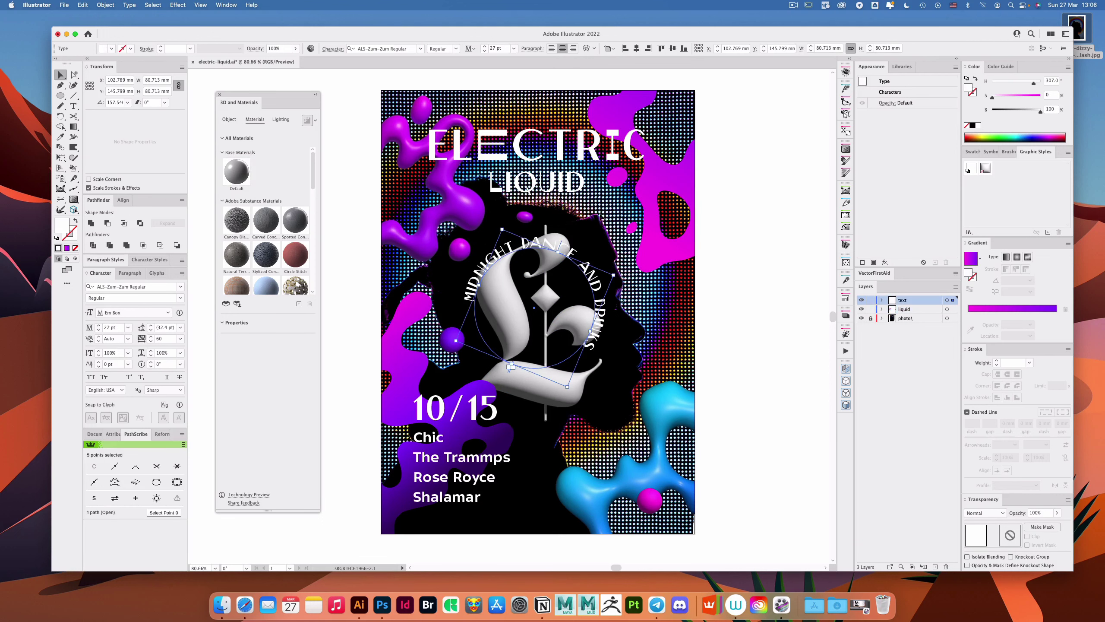
key("r")
left_click_drag(629, 208, 613, 275)
key("v")
key("a")
key("v")
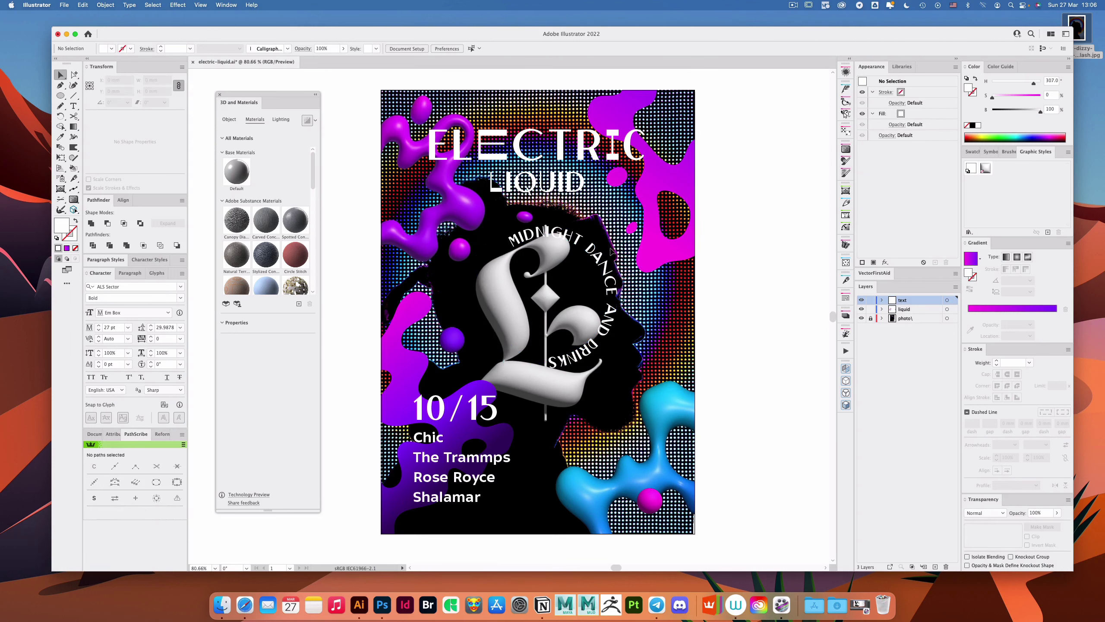
Step: Rotate the circular text counterclockwise around the letter's diamond so that it arches over the top of the letter
key("r")
mouse_move(621, 263)
left_mouse_down()
mouse_move(579, 213)
mouse_move(502, 203)
left_mouse_up()
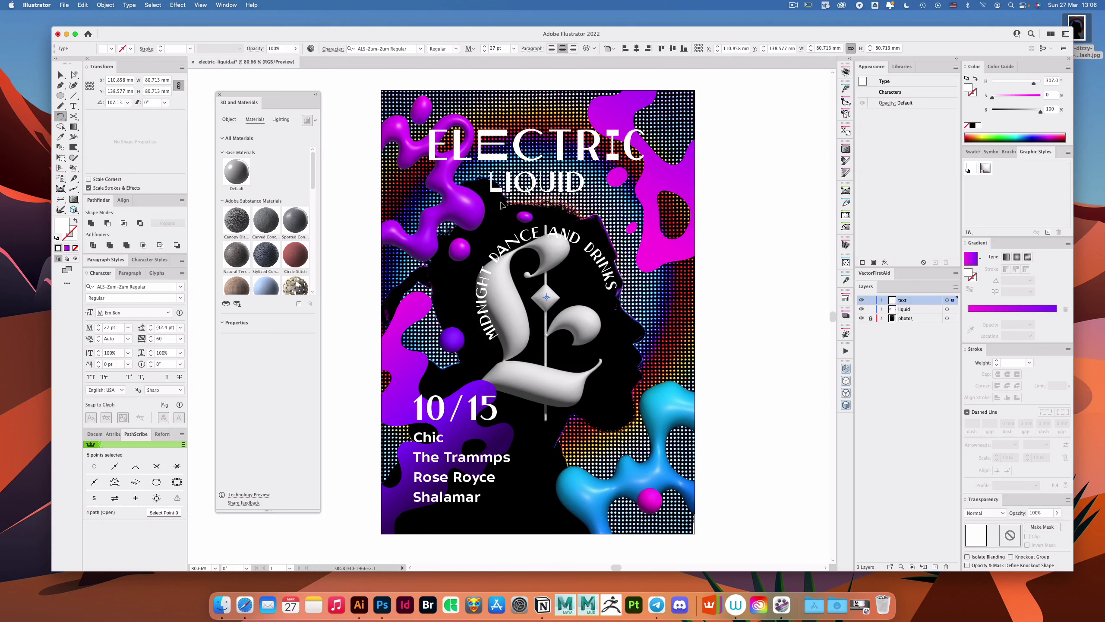
key("v")
key("a")
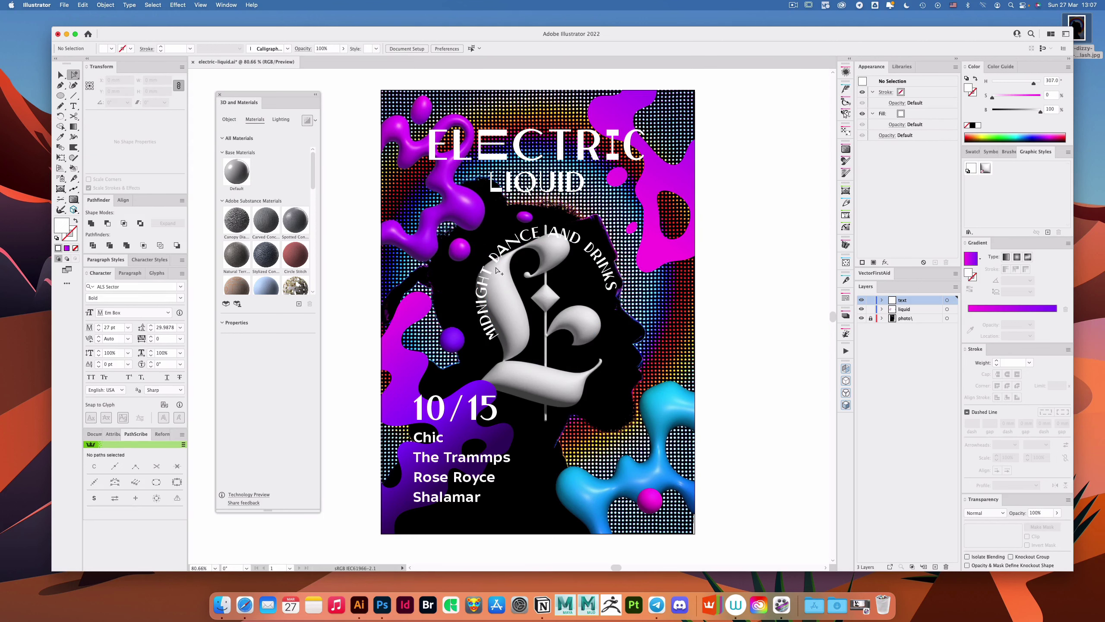
key("v")
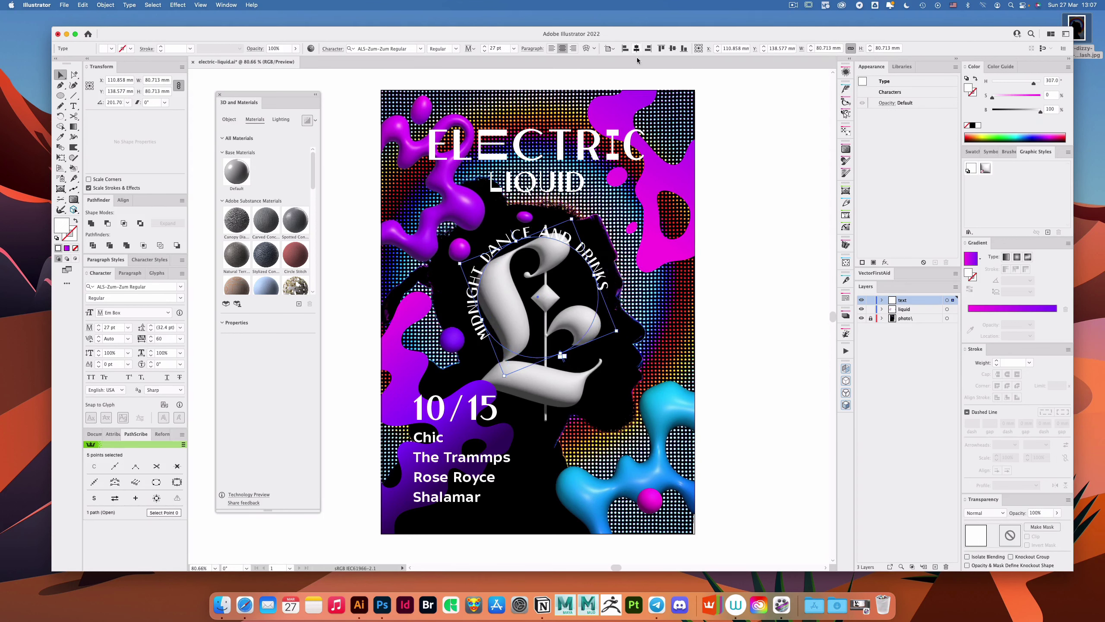
Step: Deselect the circular text and save the poster
left_click(770, 211)
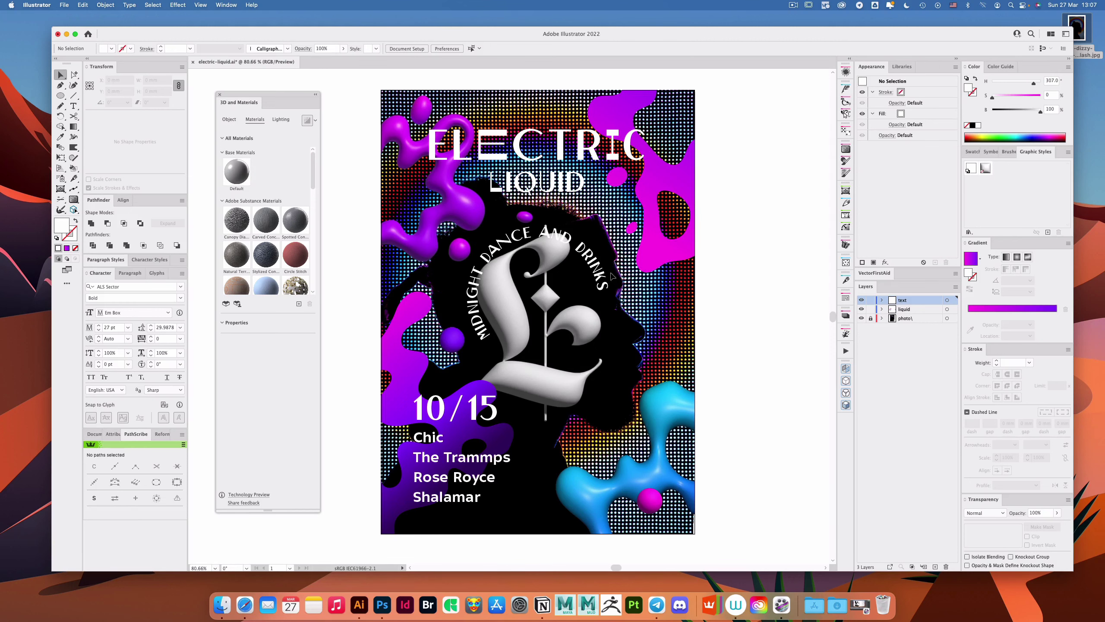
scroll(648, 284, "right", 1)
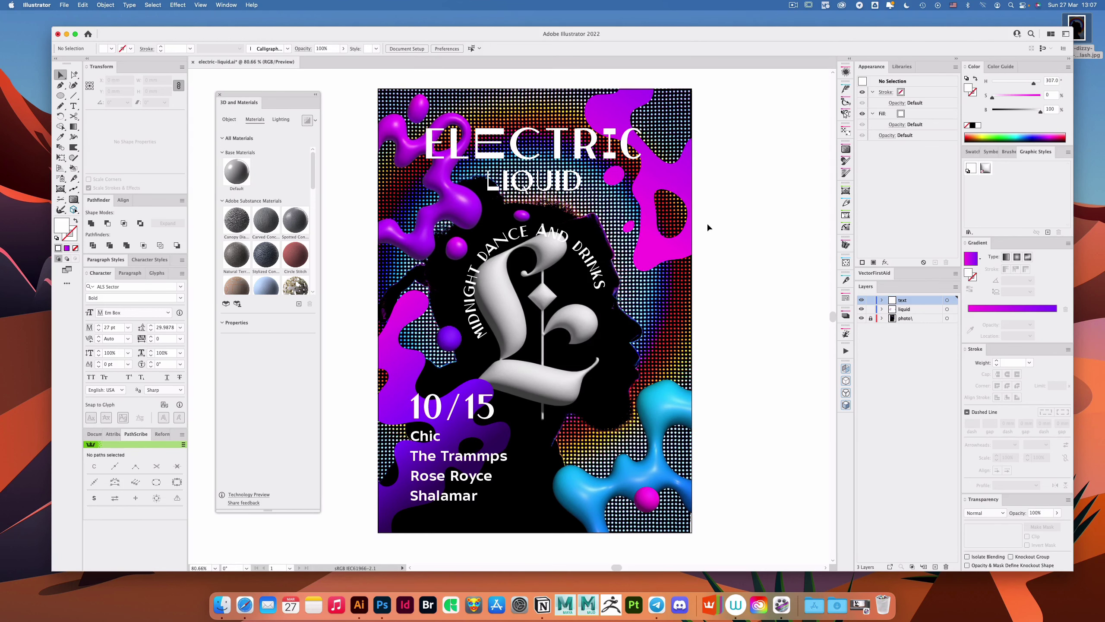
left_click_drag(636, 276, 618, 274)
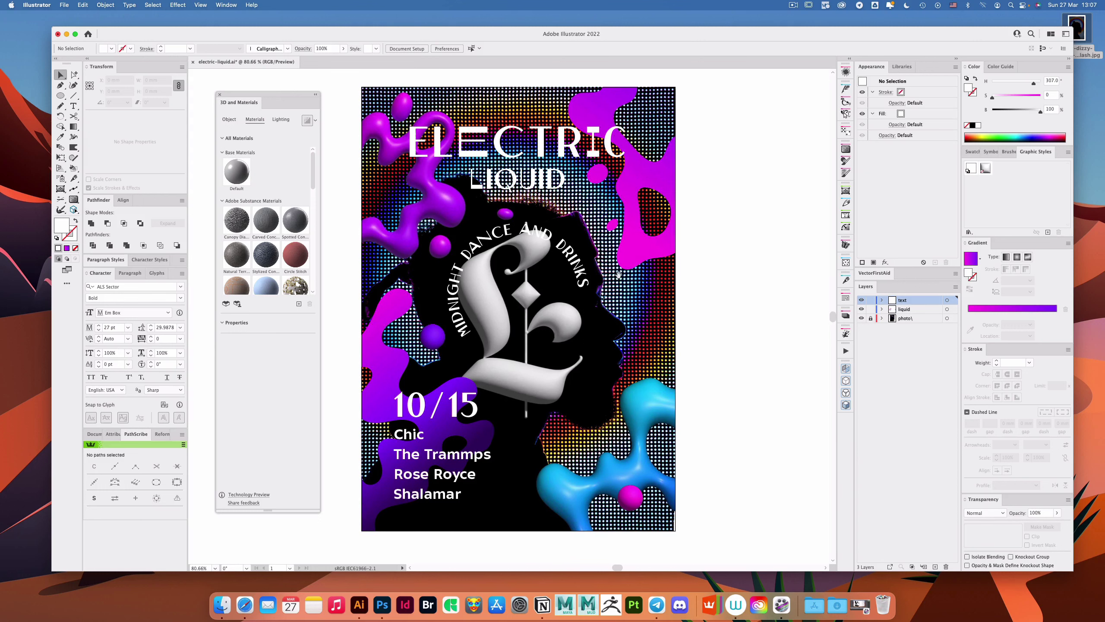
key("super+s")
Step: Apply Phantasm Curves to the background photo, lifting the black point to output 15, and lock the photo layer
key("a")
key("super+alt+2")
left_click(662, 315)
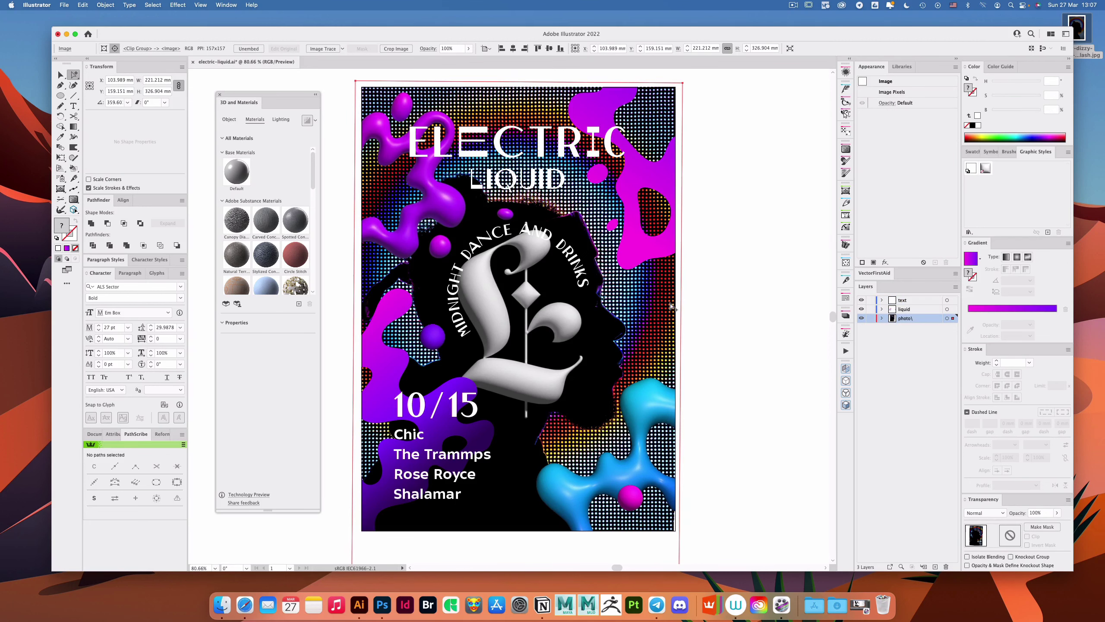
key("super+m")
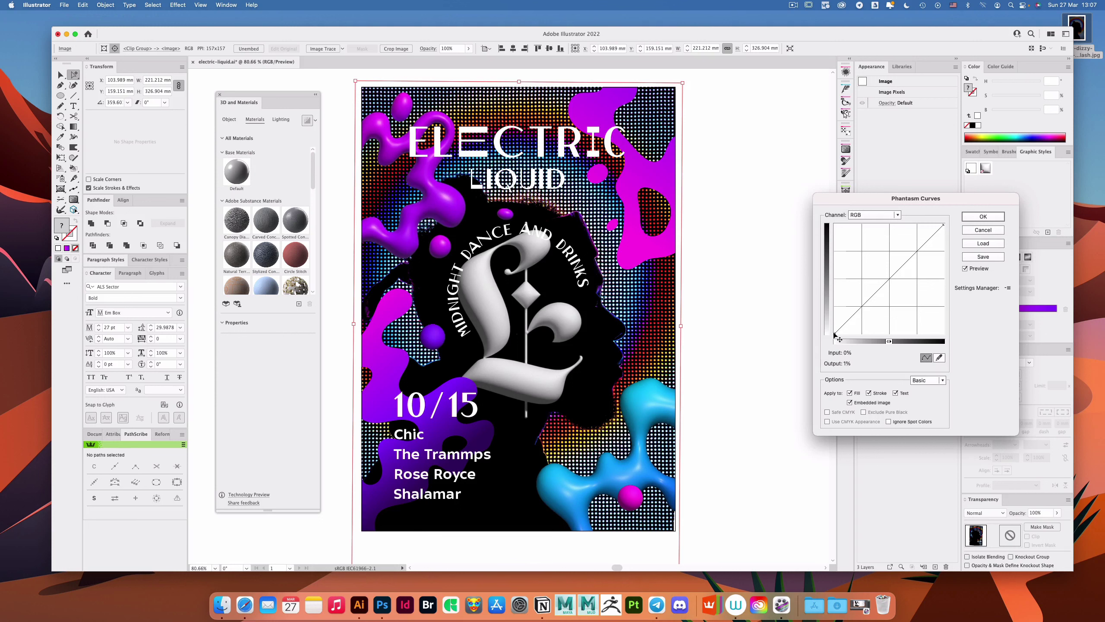
left_click_drag(835, 335, 834, 323)
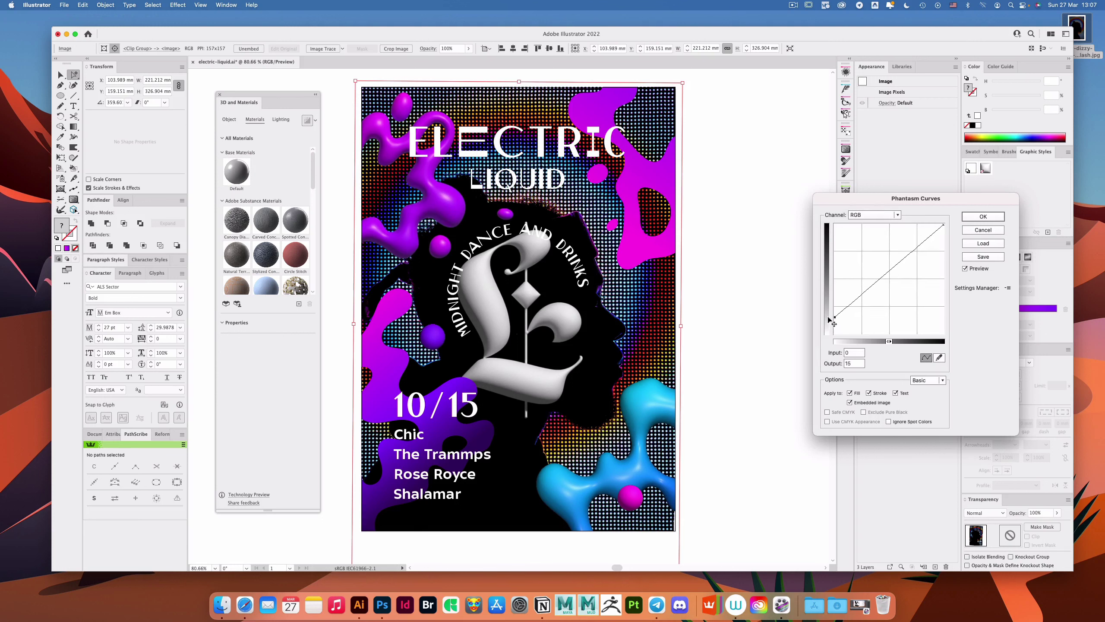
left_click(983, 216)
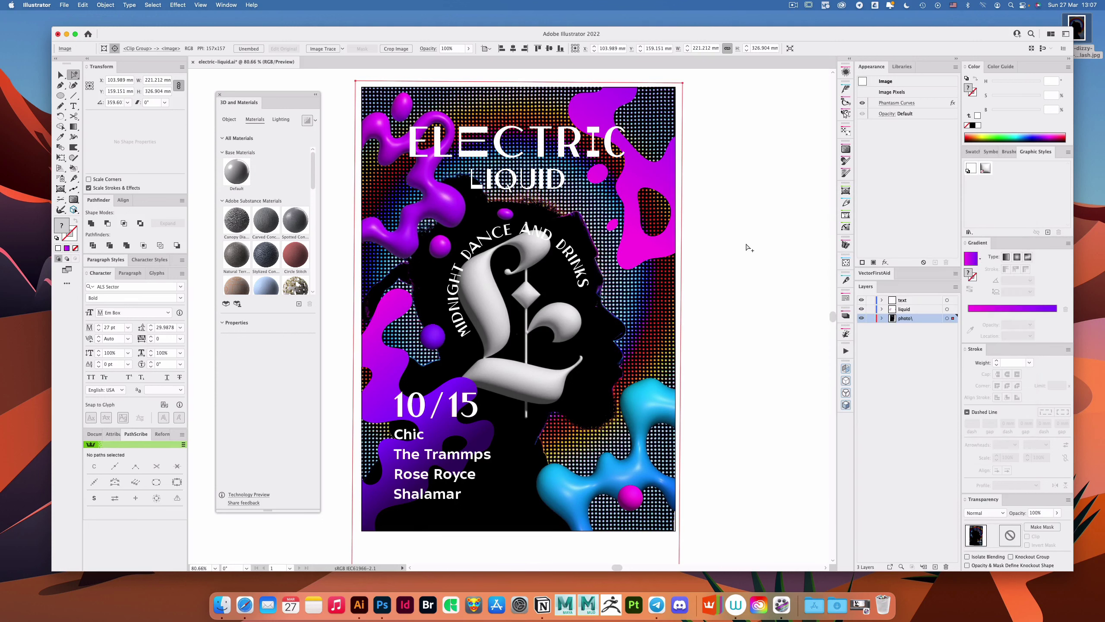
left_click(871, 318)
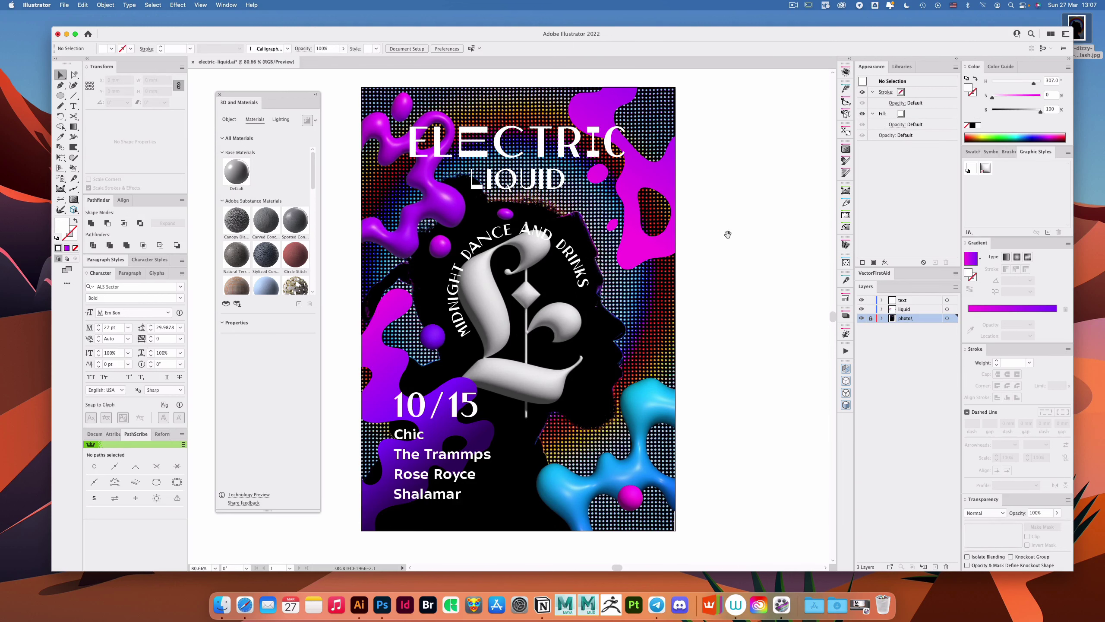
Step: Lock the liquid layer and draw a white rectangle about 165 × 37 mm over ELECTRIC on the text layer
left_click_drag(728, 235, 703, 242)
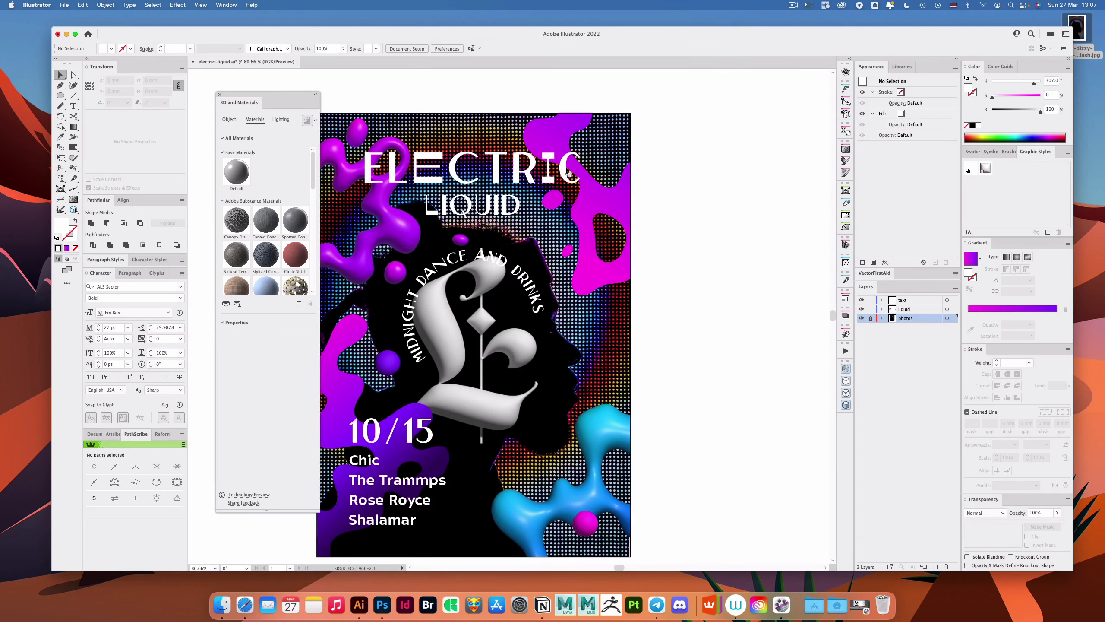
left_click_drag(492, 167, 567, 217)
key("m")
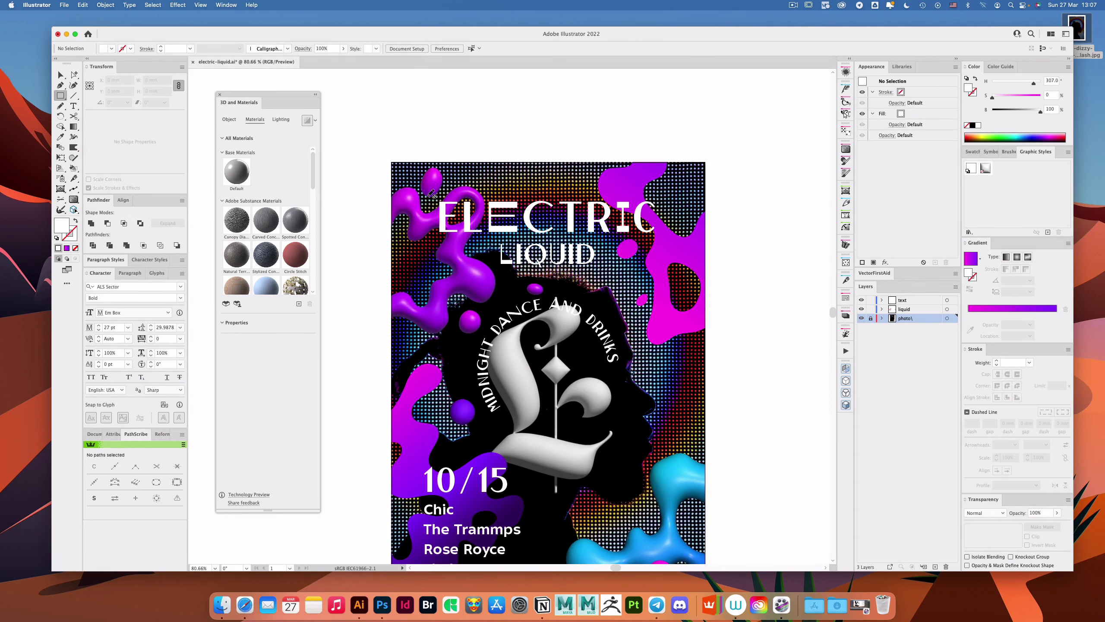
left_click(871, 309)
left_click(910, 302)
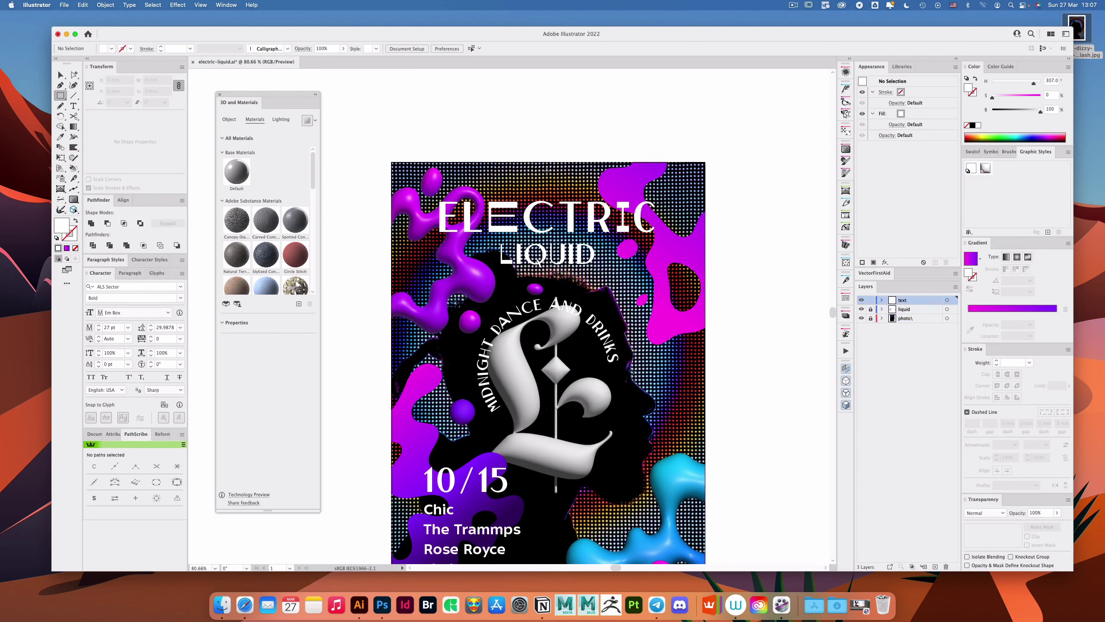
left_click_drag(421, 187, 668, 242)
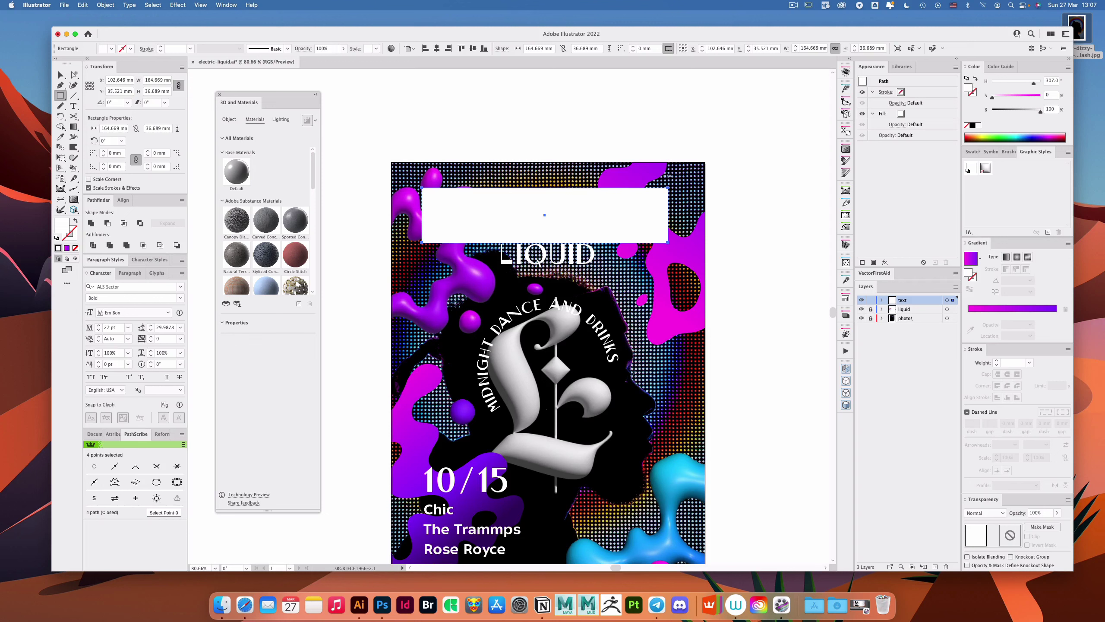
key("v")
left_click(725, 151)
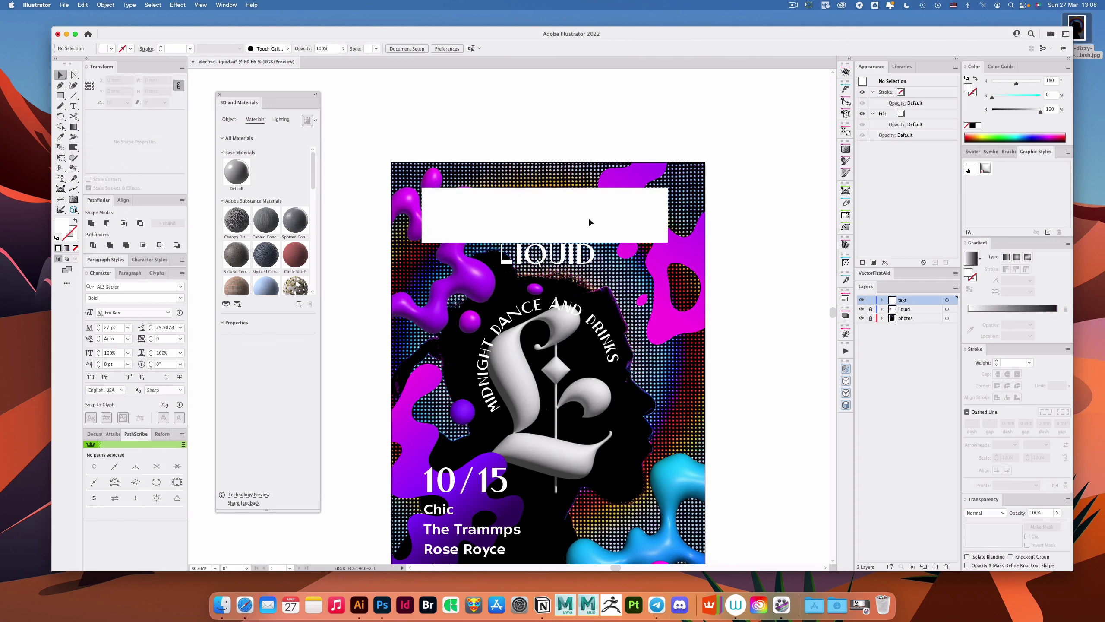
Step: Place the rectangle behind ELECTRIC, fill it with light cyan (H 180, S 45.1, B 100) and centre it horizontally on the artboard
left_click(590, 218)
key("Delete")
key("cmd+z")
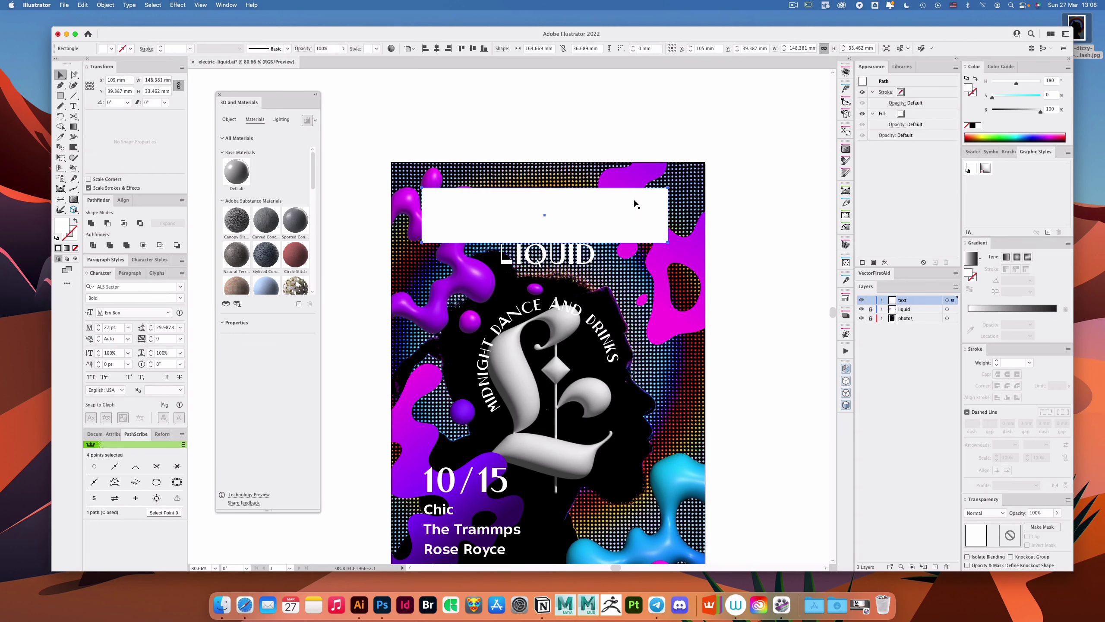
left_click(1012, 96)
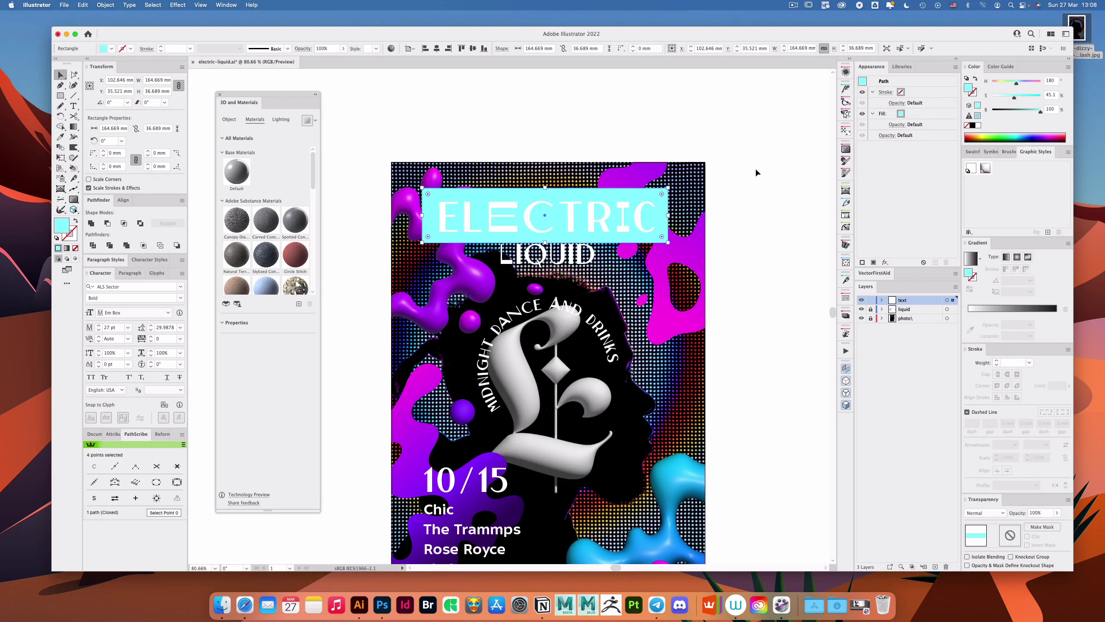
key("super+f")
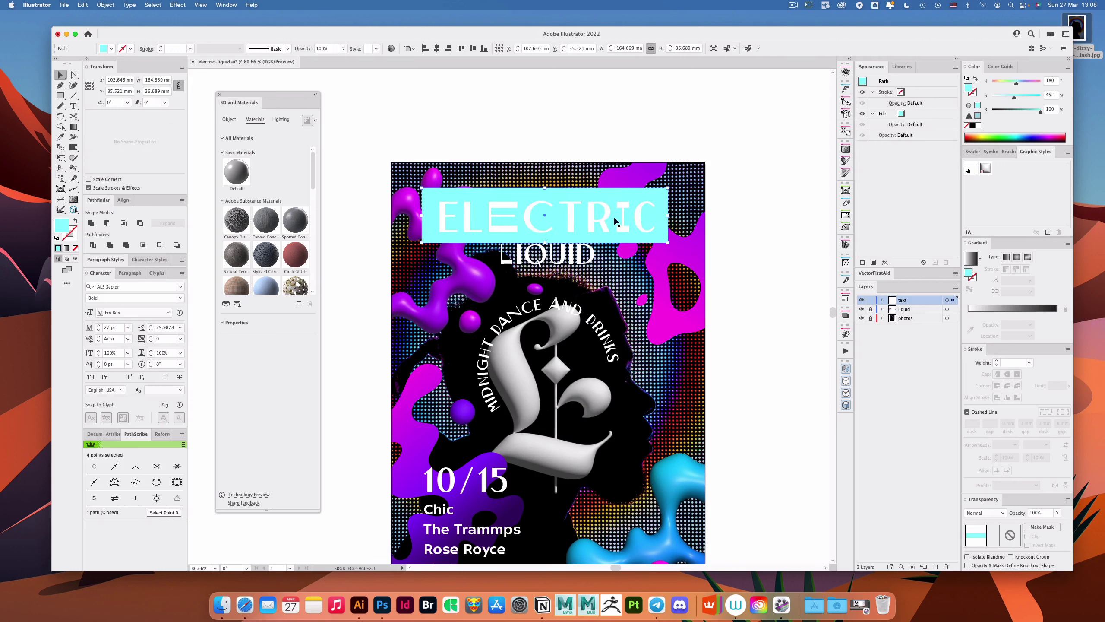
left_click(437, 49)
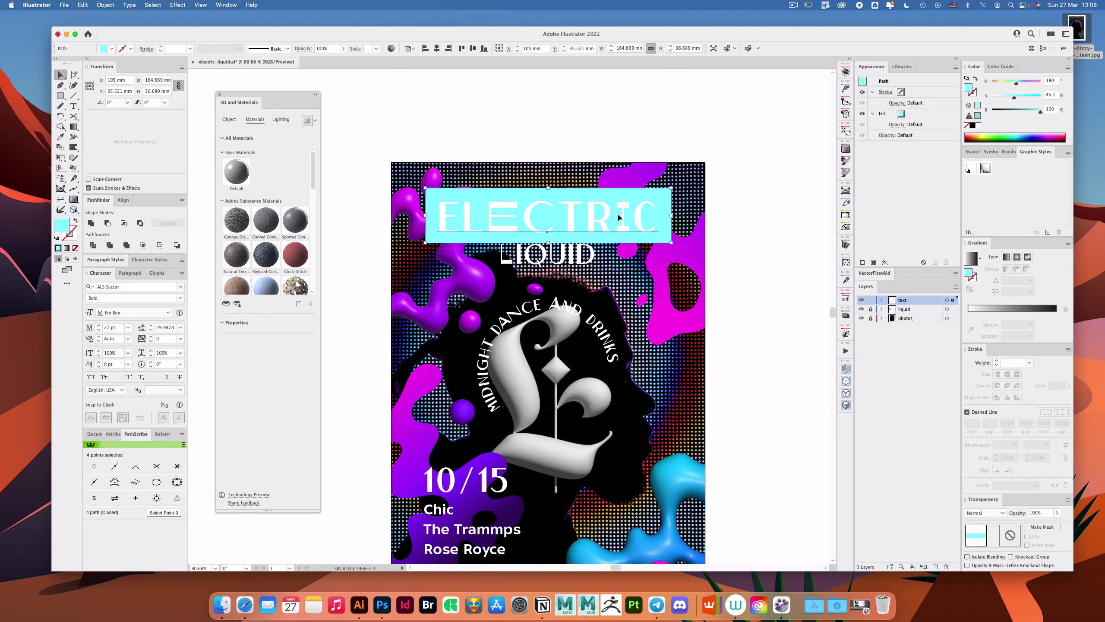
Step: Nudge the ELECTRIC text slightly to the right within the cyan rectangle
left_click(615, 215)
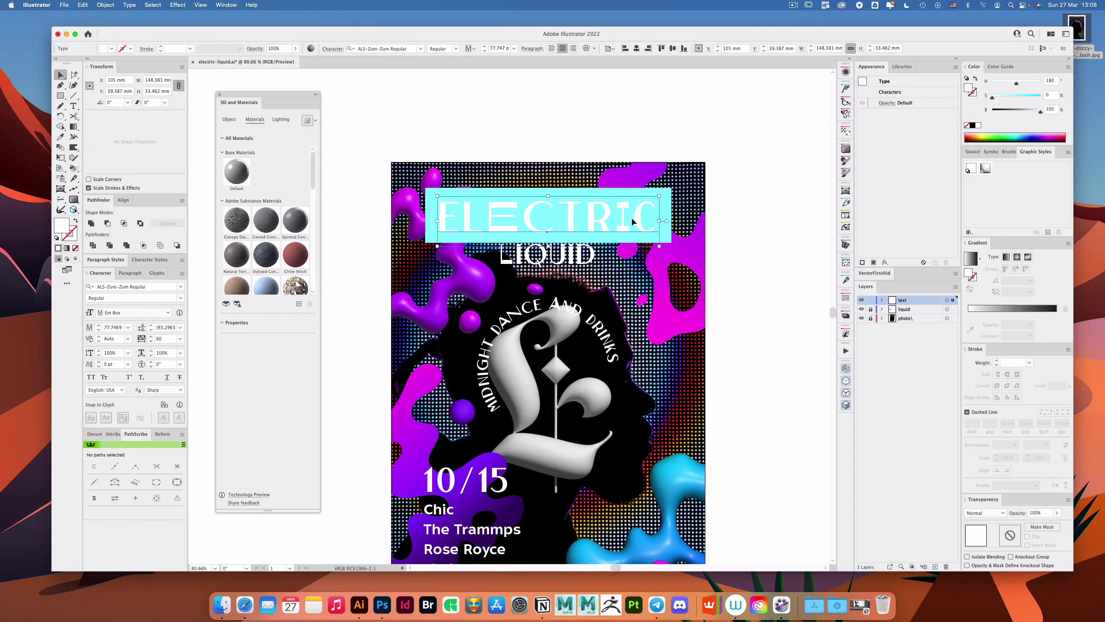
key("Right")
key("Right")
key("Right")
Step: Subtract the ELECTRIC text from the cyan rectangle as a live compound shape
key("a")
left_click(663, 196, "shift")
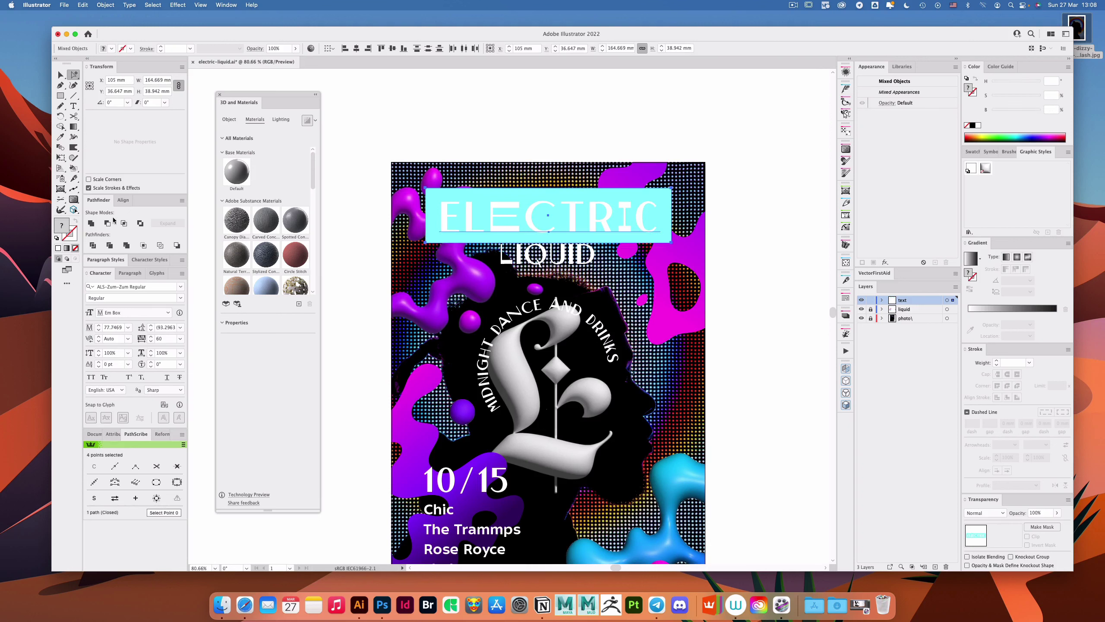
left_click(107, 223, "alt")
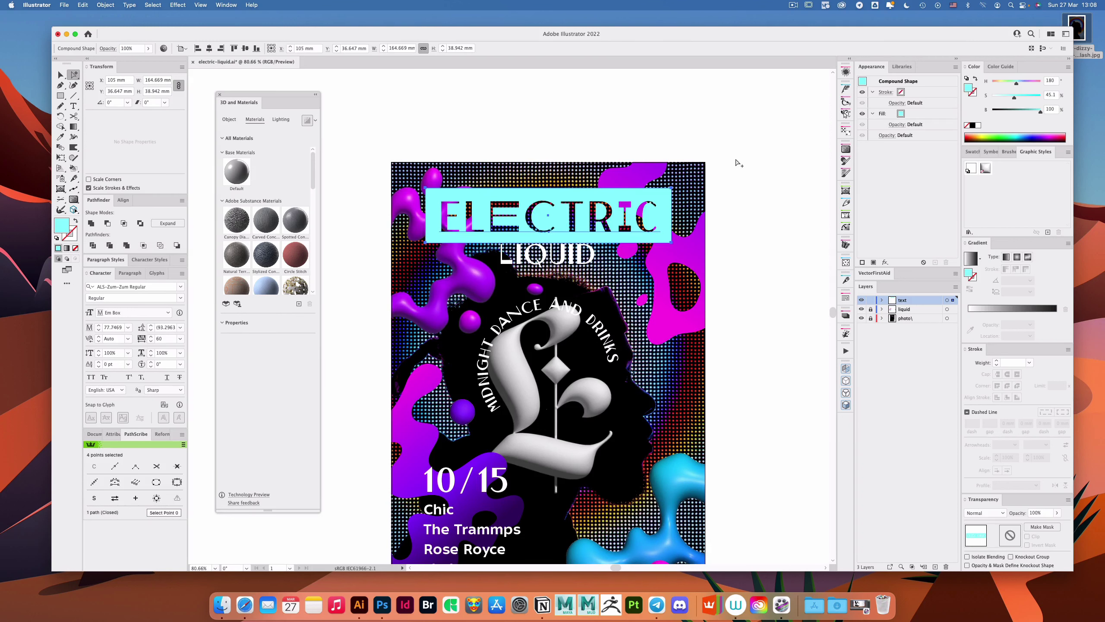
key("v")
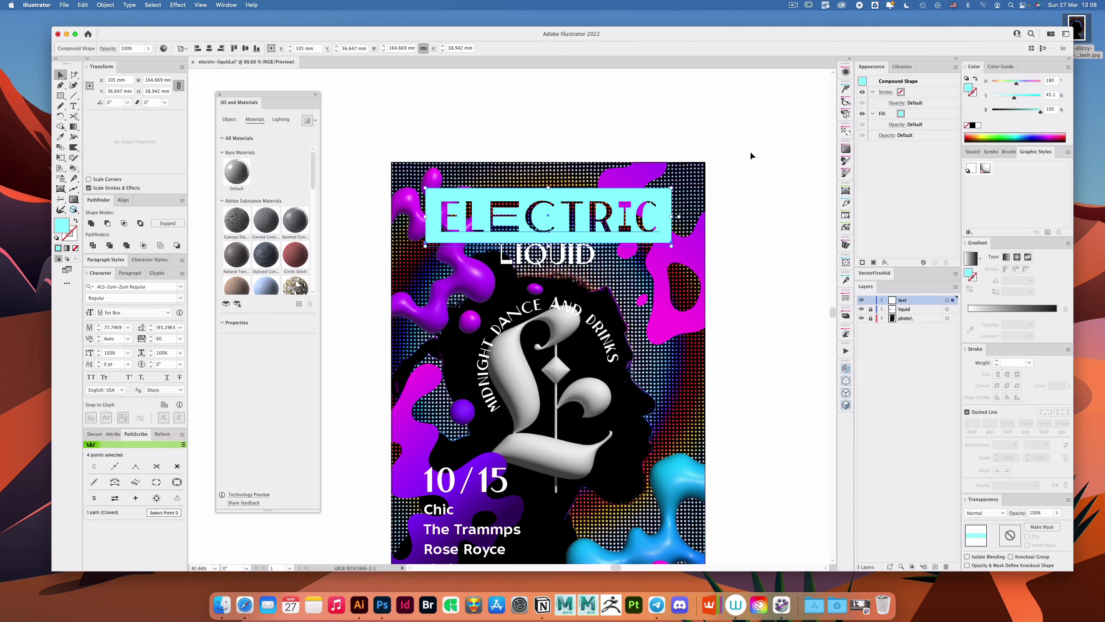
left_click(754, 201)
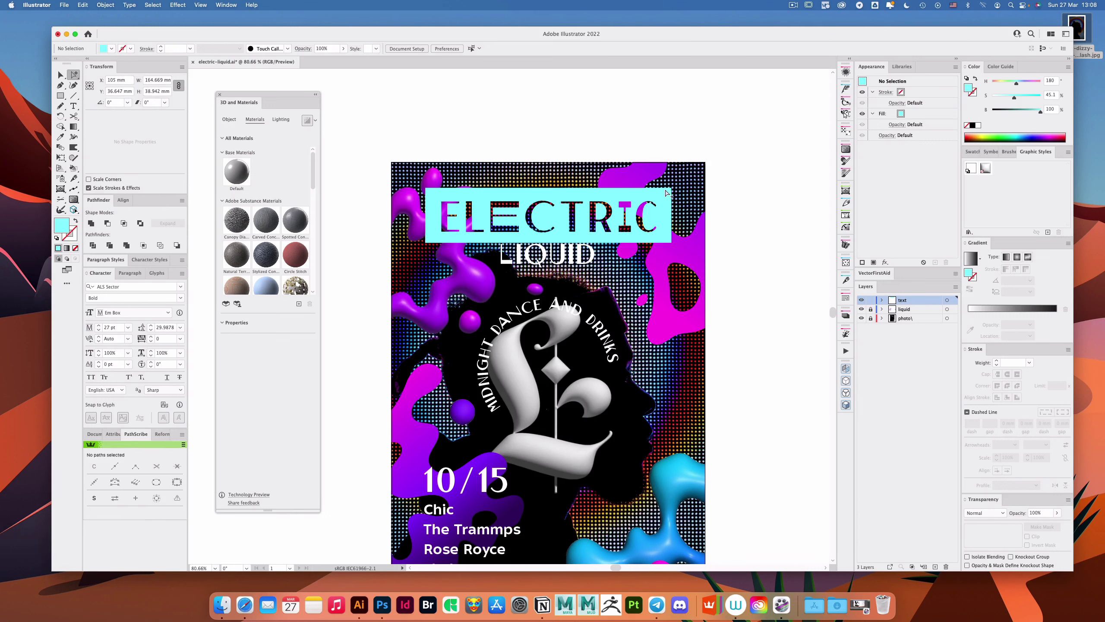
Step: Resize the rectangle inside the ELECTRIC compound shape to about 166 × 34 mm, evening its margins around the letters
left_click(644, 215)
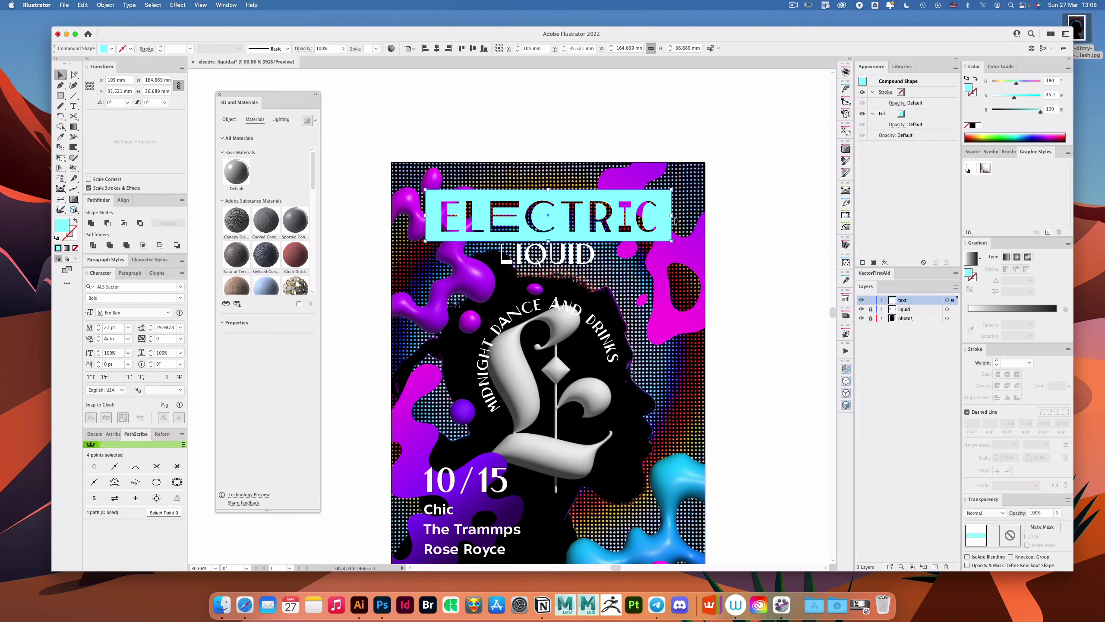
left_click_drag(673, 216, 675, 216)
left_click(755, 201)
left_click(667, 223)
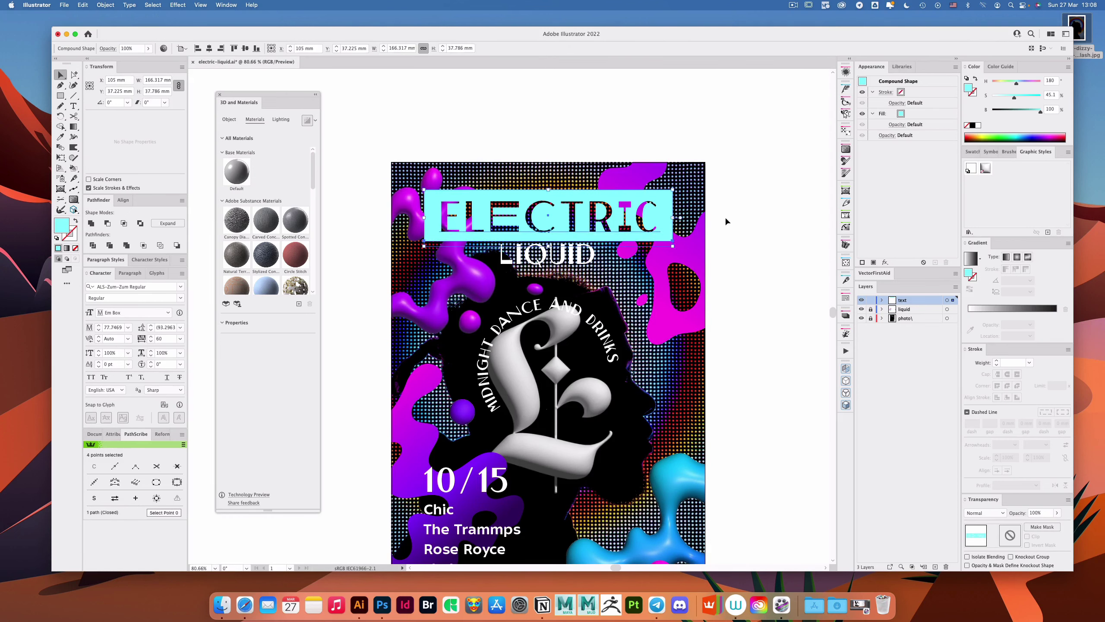
left_click_drag(730, 240, 706, 206)
scroll(739, 216, "down", 3)
left_click(761, 214)
scroll(666, 155, "up", 3)
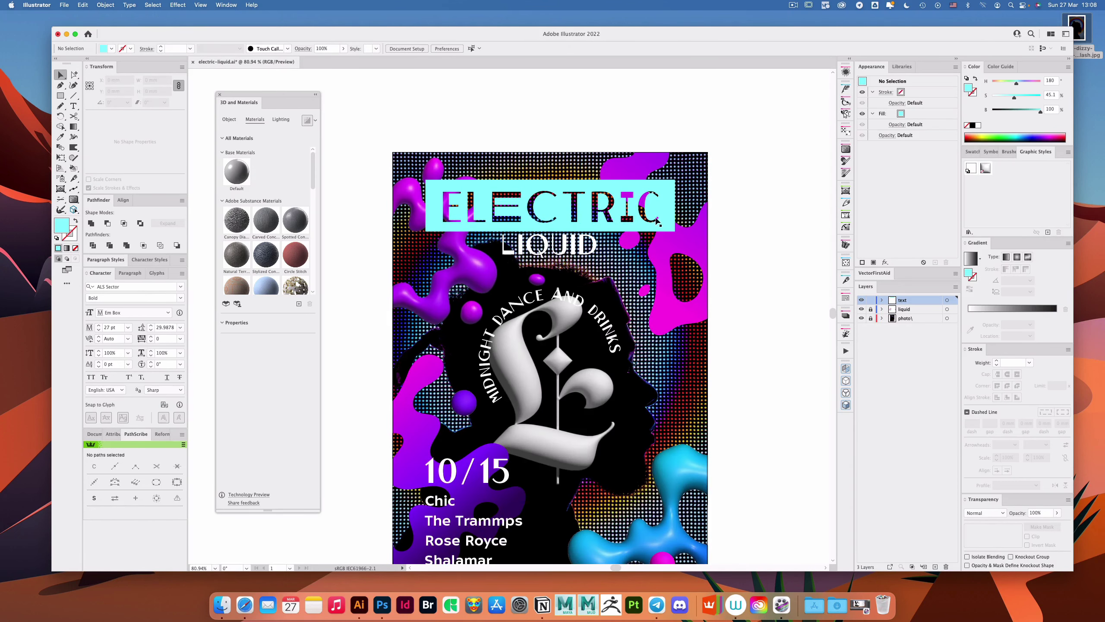
Step: Set the ELECTRIC banner's blending mode to Difference
left_click(665, 209)
left_click(996, 513)
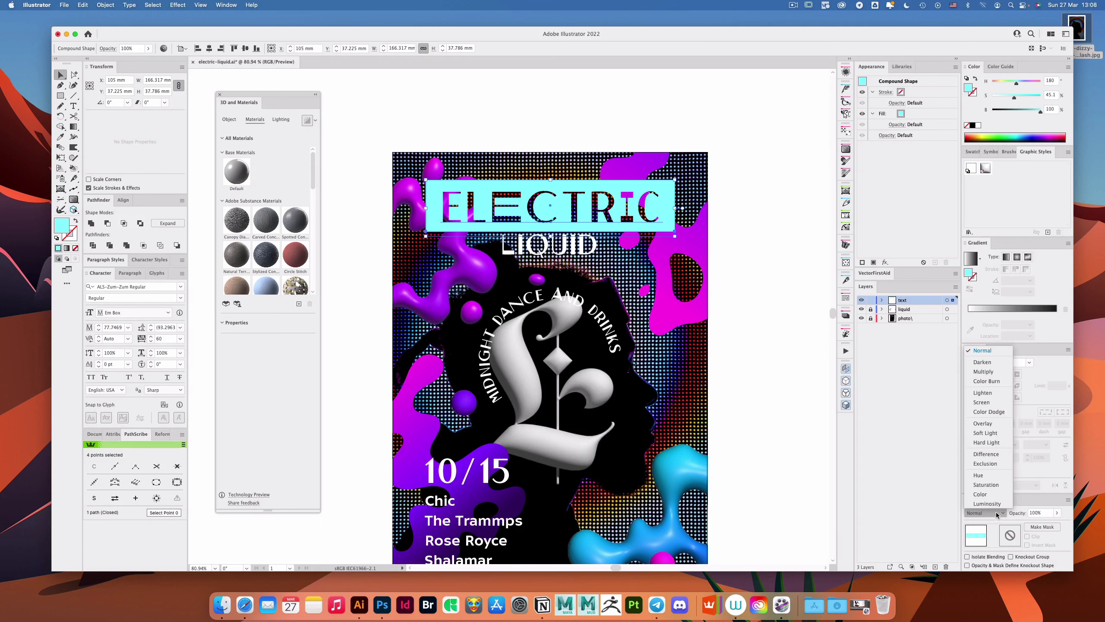
left_click(986, 454)
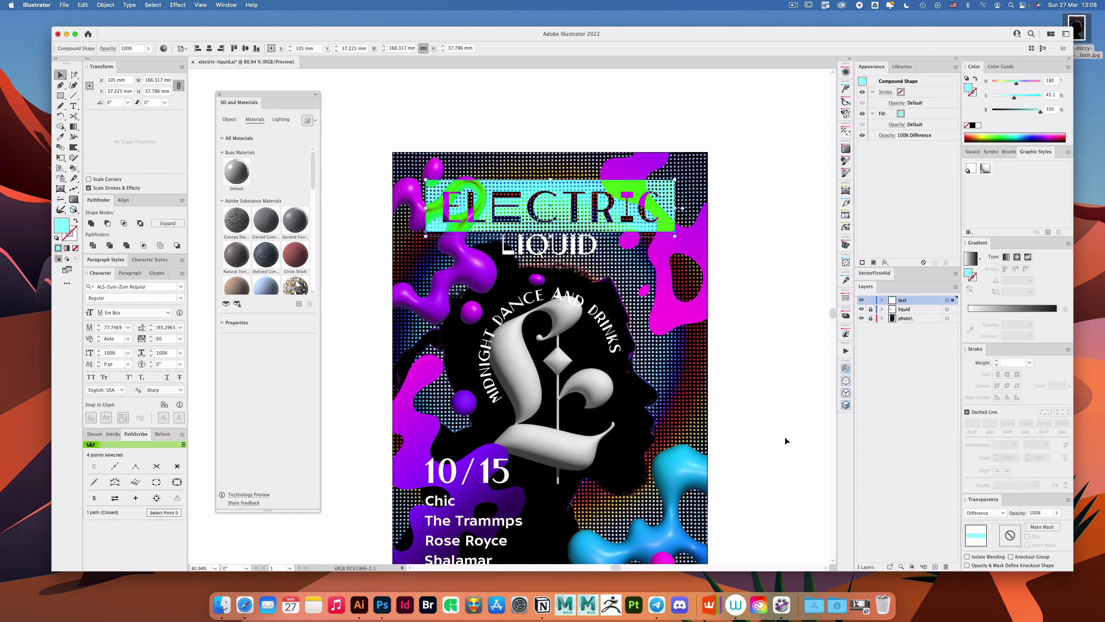
left_click(779, 441)
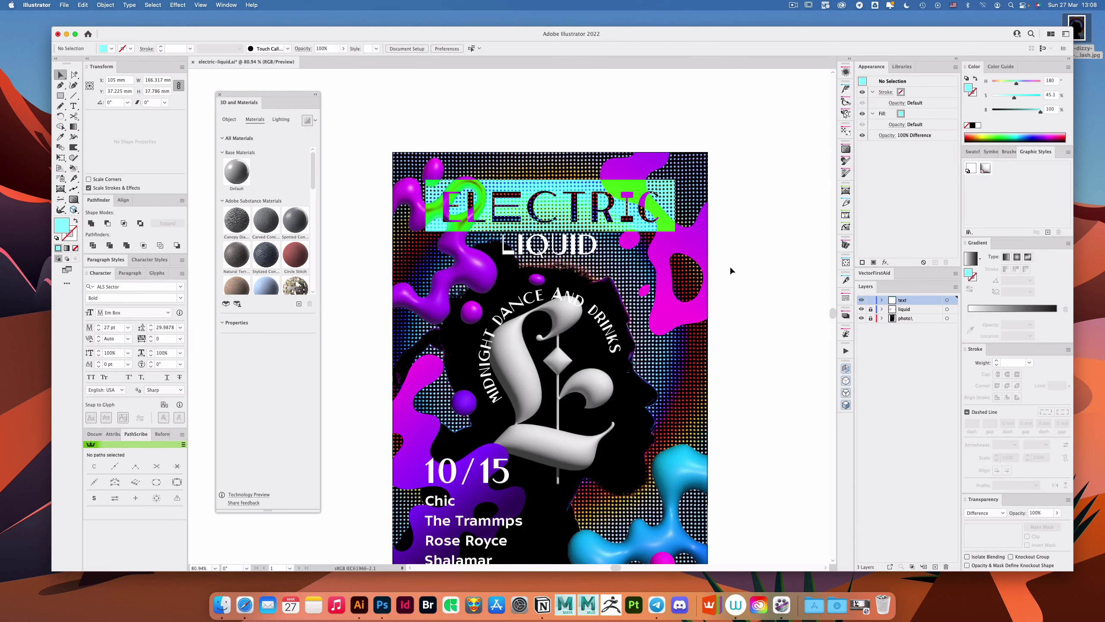
Step: Place a copy of the ELECTRIC banner on the empty canvas beside the poster
scroll(554, 235, "up", 2)
scroll(554, 235, "right", 2)
left_click(518, 249)
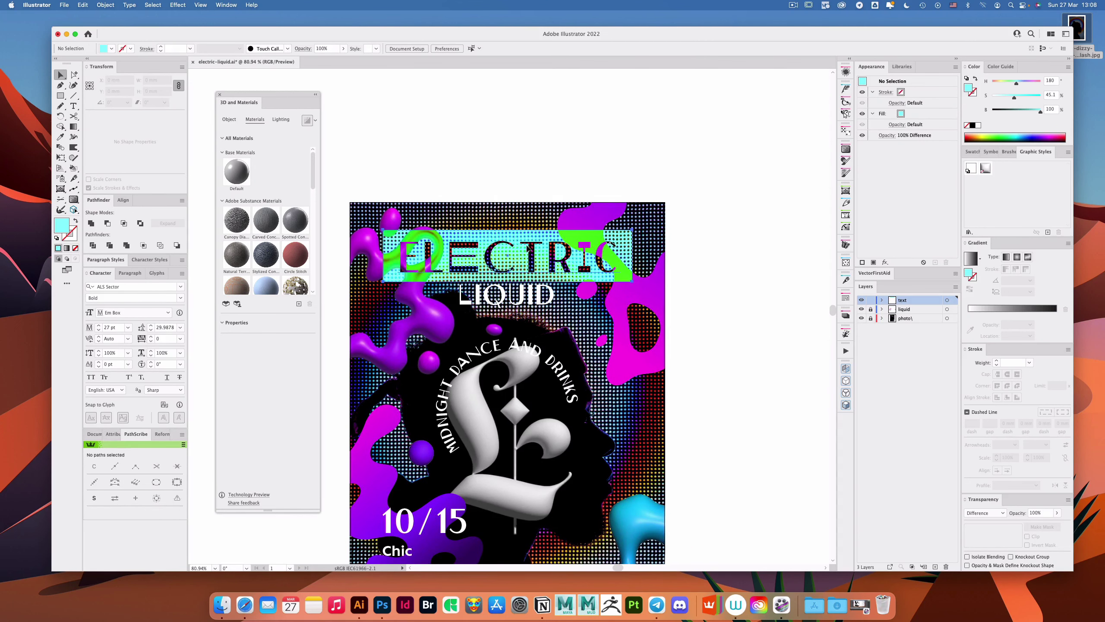
left_click_drag(783, 227, 609, 213)
left_click(609, 212)
key("a")
key("v")
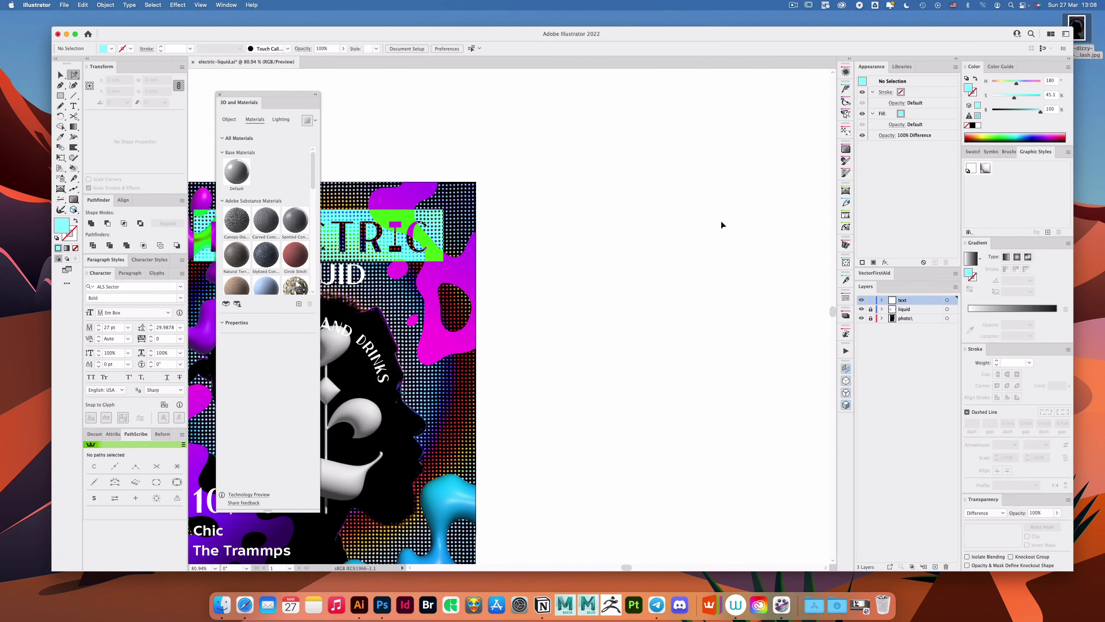
key("super+v")
left_click_drag(540, 308, 691, 293)
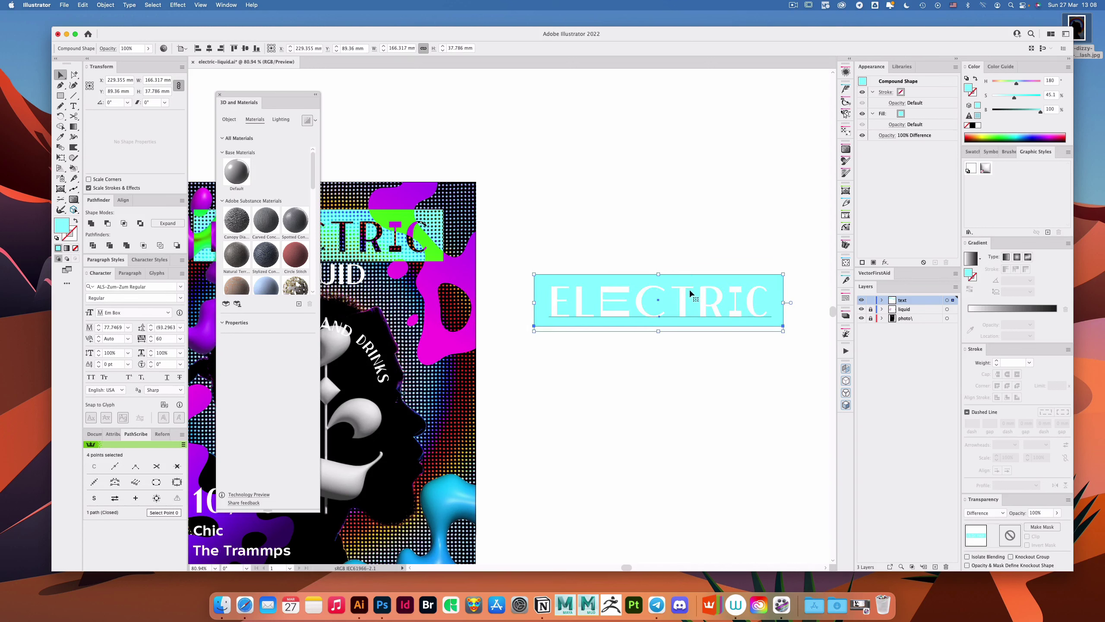
Step: Release the copied banner's compound shape back into a separate rectangle and text
left_click(182, 200)
left_click(226, 250)
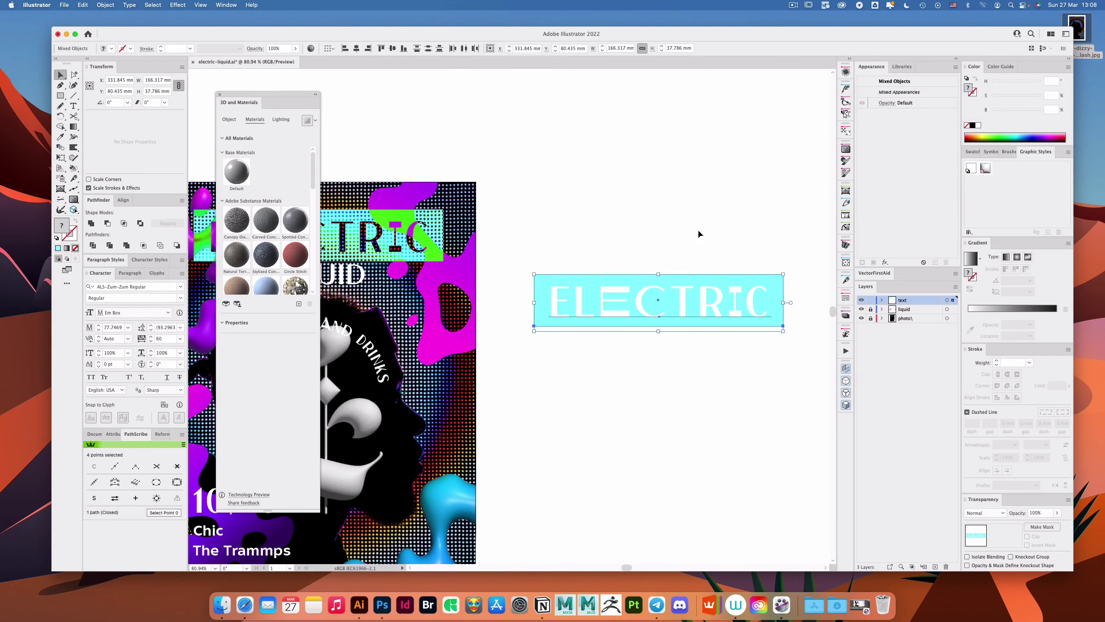
left_click(699, 231)
key("a")
left_click_drag(665, 242, 594, 233)
left_click_drag(594, 233, 652, 268)
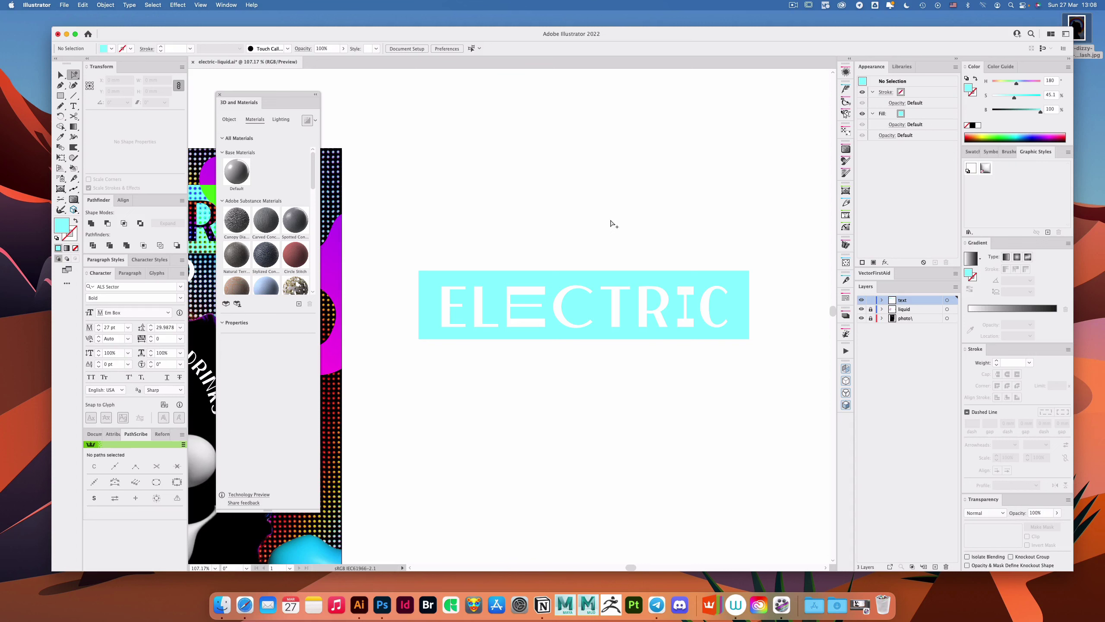
Step: Lock the ELECTRIC text of the banner copy
left_click(434, 295)
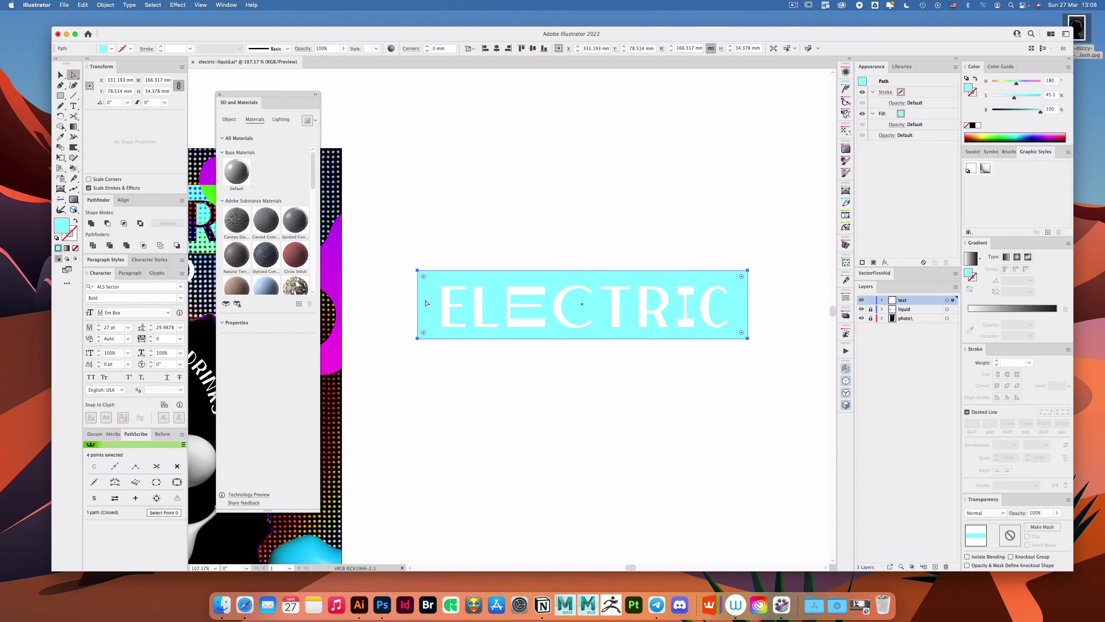
left_click(474, 296)
key("super+2")
Step: Add two equally spaced points to each short side of the banner rectangle
left_click_drag(400, 290, 773, 319)
left_click(135, 498)
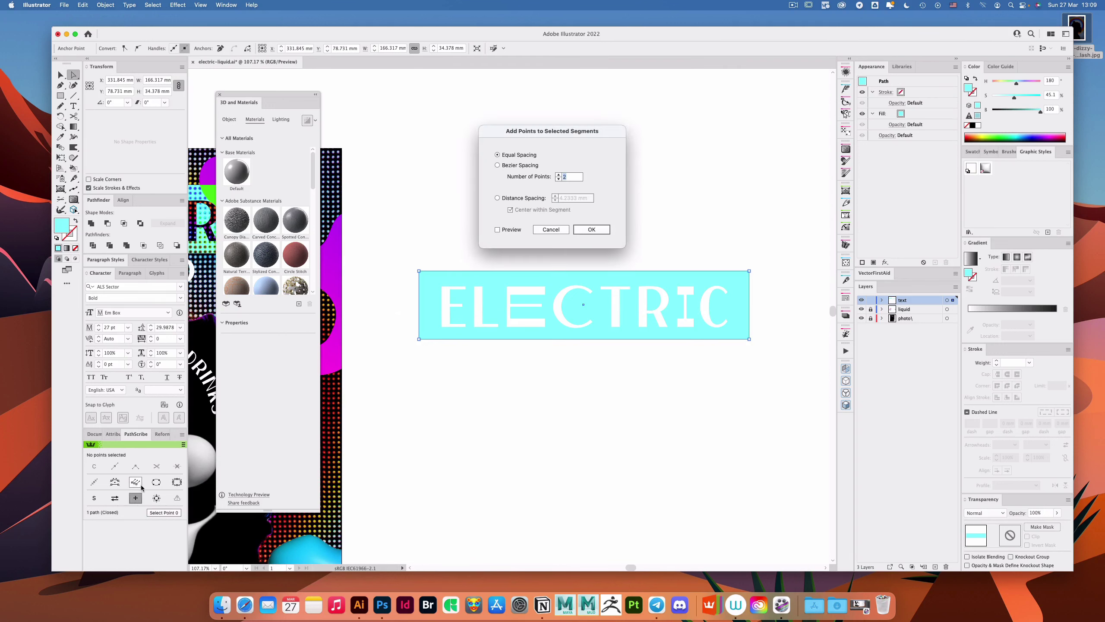
left_click(590, 241)
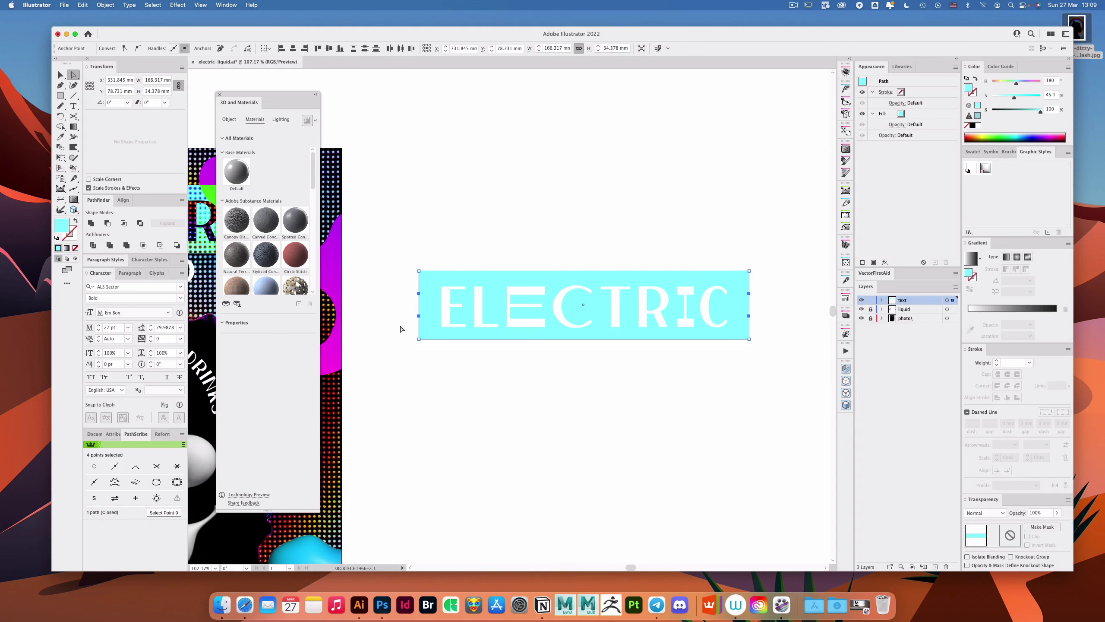
Step: Shift the upper points of the banner rectangle about 10 mm to the right, offsetting its upper part from the lower part
left_click_drag(400, 327, 733, 333)
key("super+z")
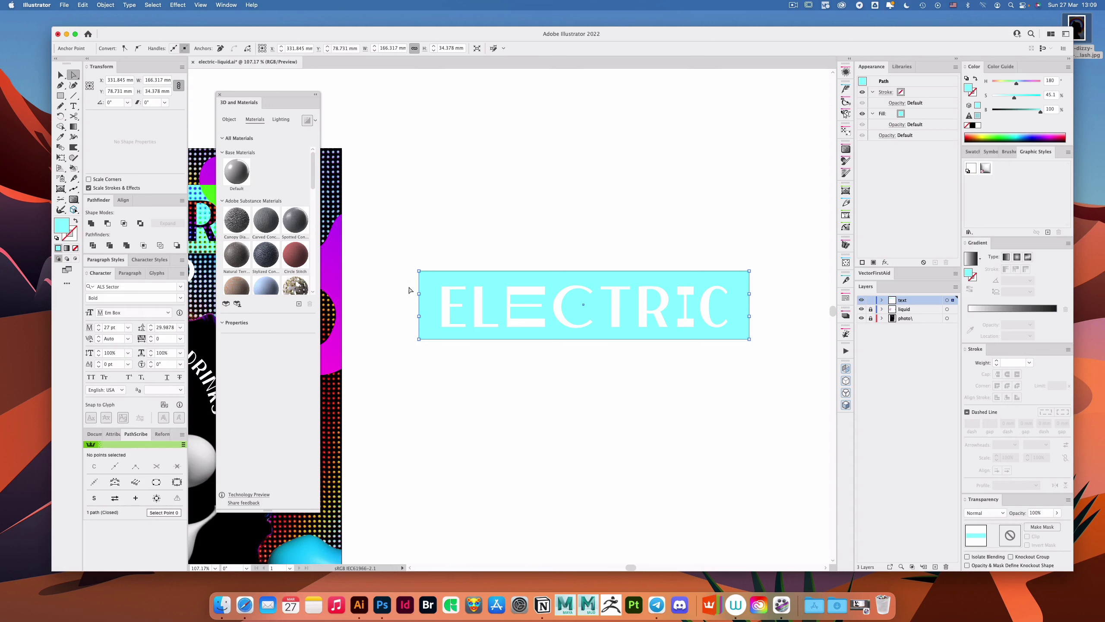
left_click_drag(409, 255, 768, 293)
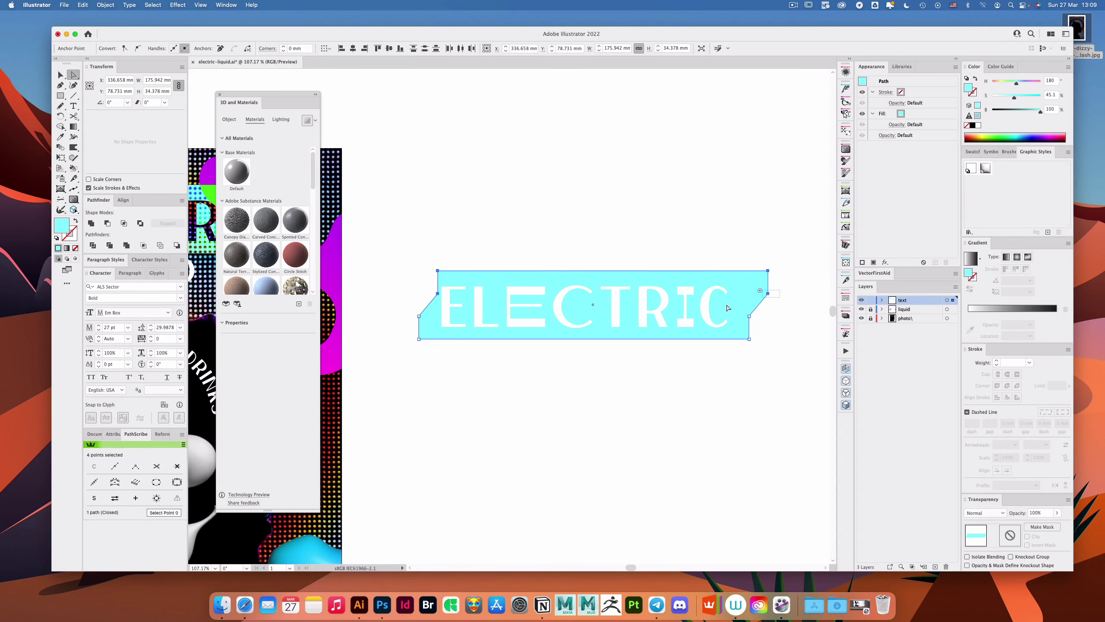
left_click(419, 292)
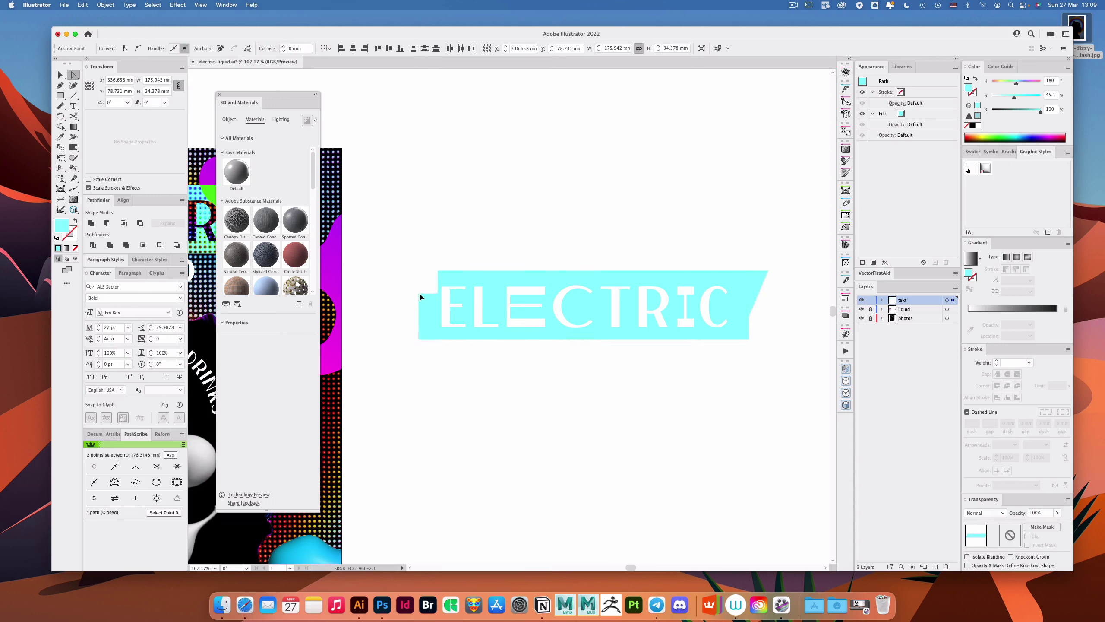
left_click_drag(419, 293, 419, 292)
key("super+z")
key("s")
key("d")
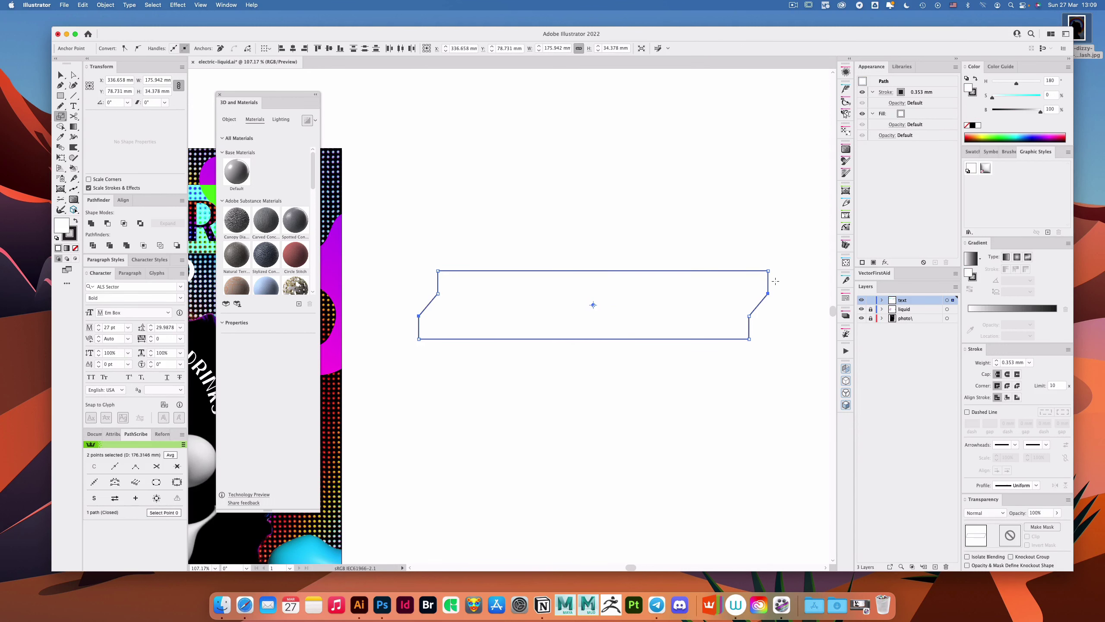
key("super+z")
key("a")
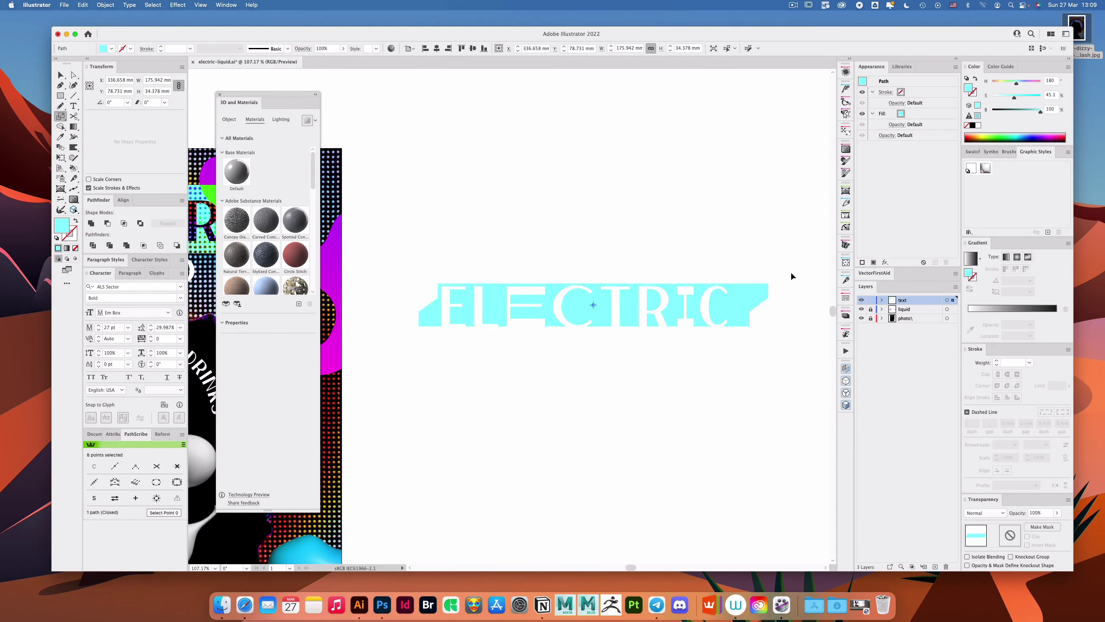
Step: Scale the two outer middle points of the banner vertically past each other to form jagged notches at both ends
left_click(420, 316)
left_click_drag(428, 326, 429, 327)
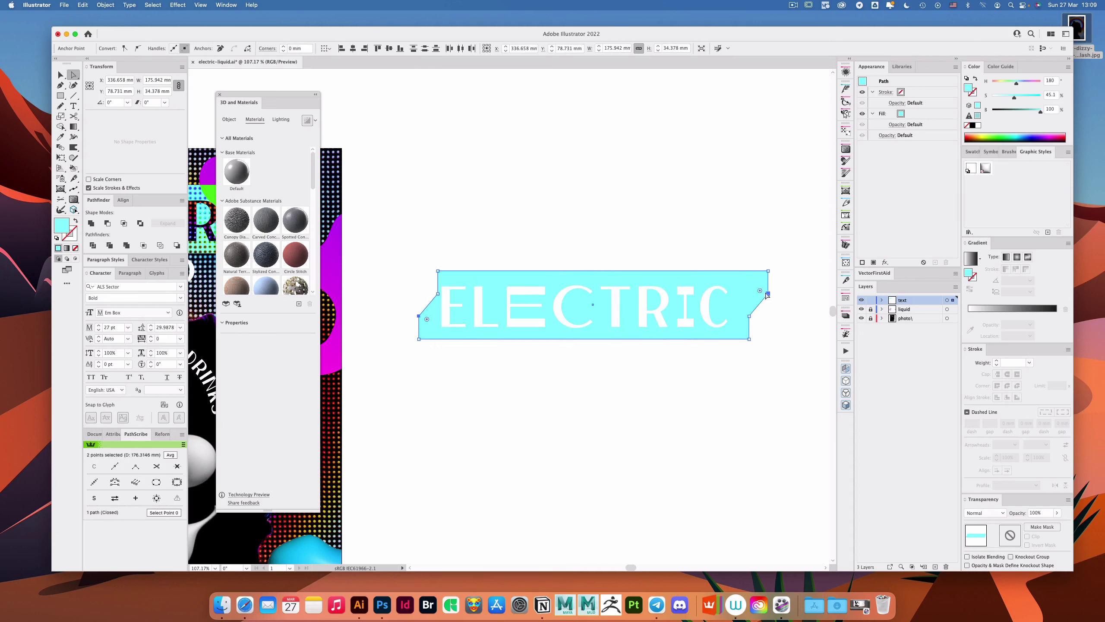
key("s")
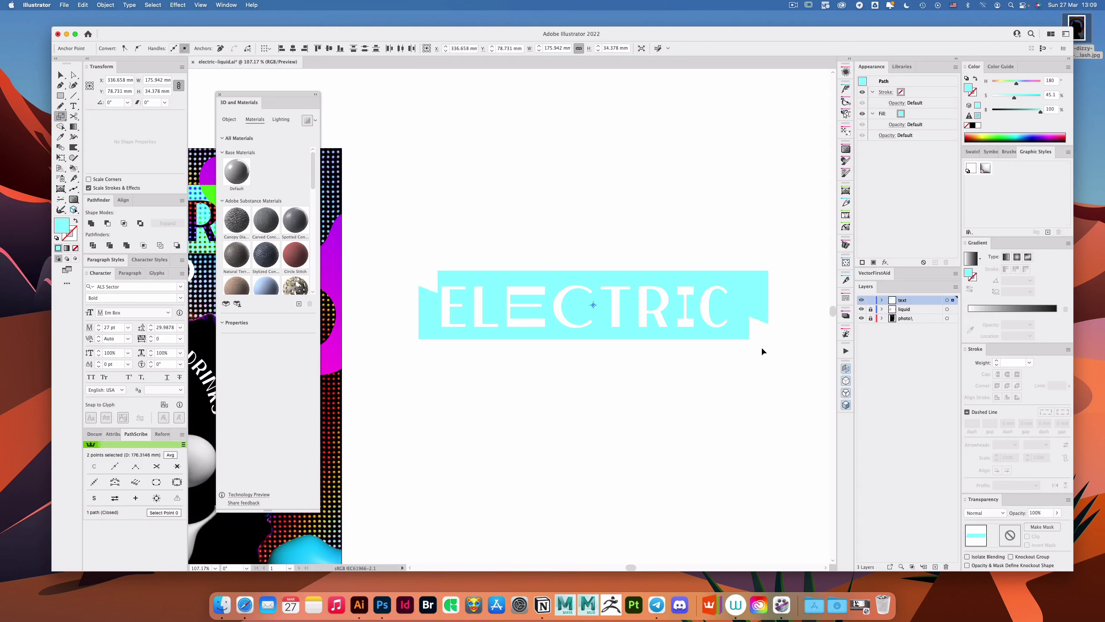
key("a")
Step: Shear the notched banner horizontally into a slanted shape about 190 mm wide
left_click(597, 276)
key("e")
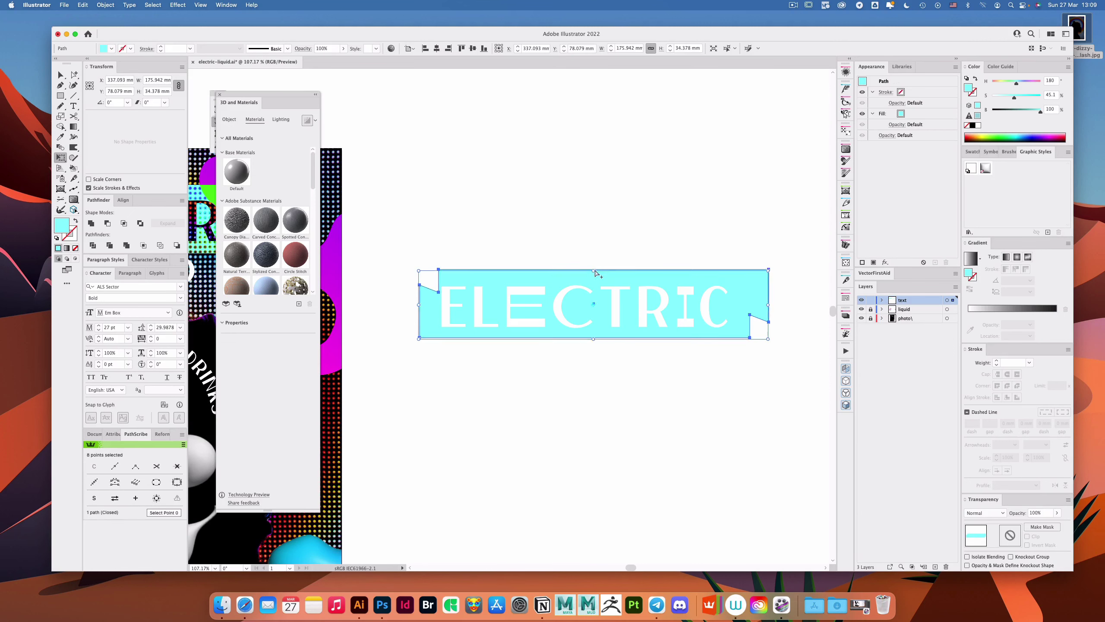
left_click_drag(593, 268, 606, 268)
key("a")
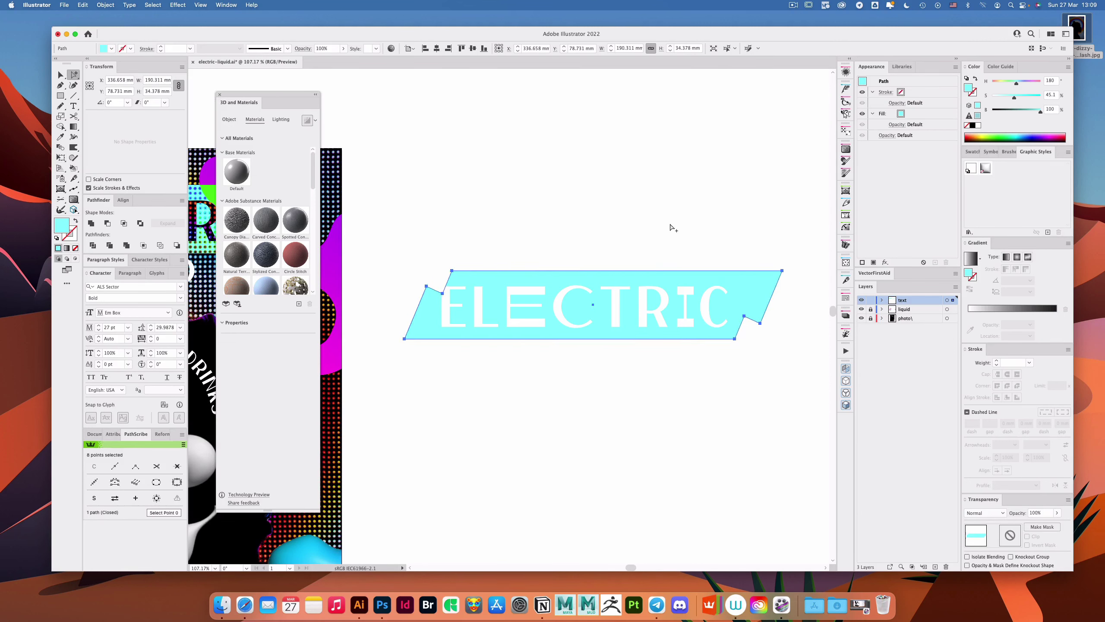
Step: Lengthen the slanted banner to about 198 mm wide by moving its left end outward
left_click(692, 254)
left_click_drag(761, 292, 710, 277)
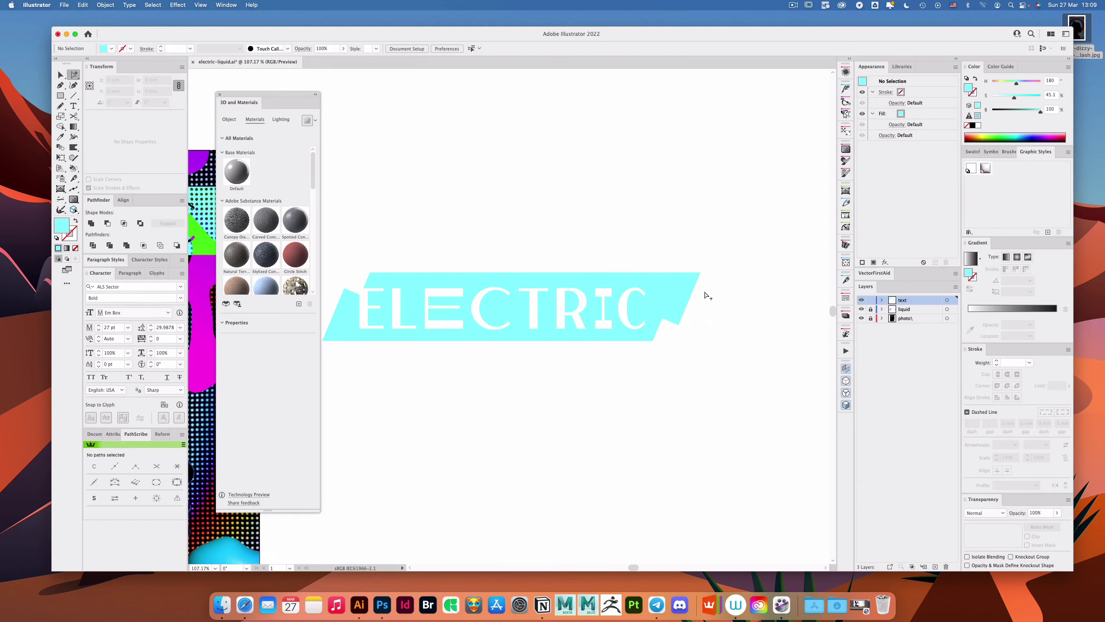
mouse_move(723, 263)
left_mouse_down()
mouse_move(656, 341)
mouse_move(742, 270)
left_mouse_up()
left_click_drag(678, 325, 693, 325)
left_click_drag(692, 301, 675, 300)
left_click(713, 253)
scroll(714, 251, "left", 4)
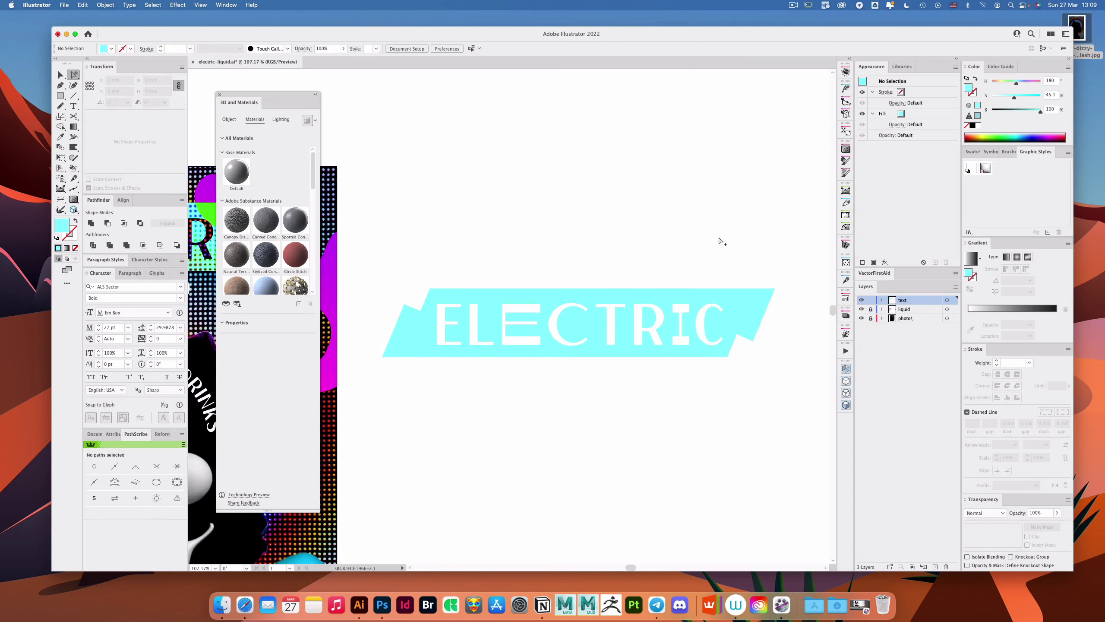
Step: Shear the banner back slightly to reduce its slant, leaving it about 195 mm wide
key("e")
left_click(610, 295, "super")
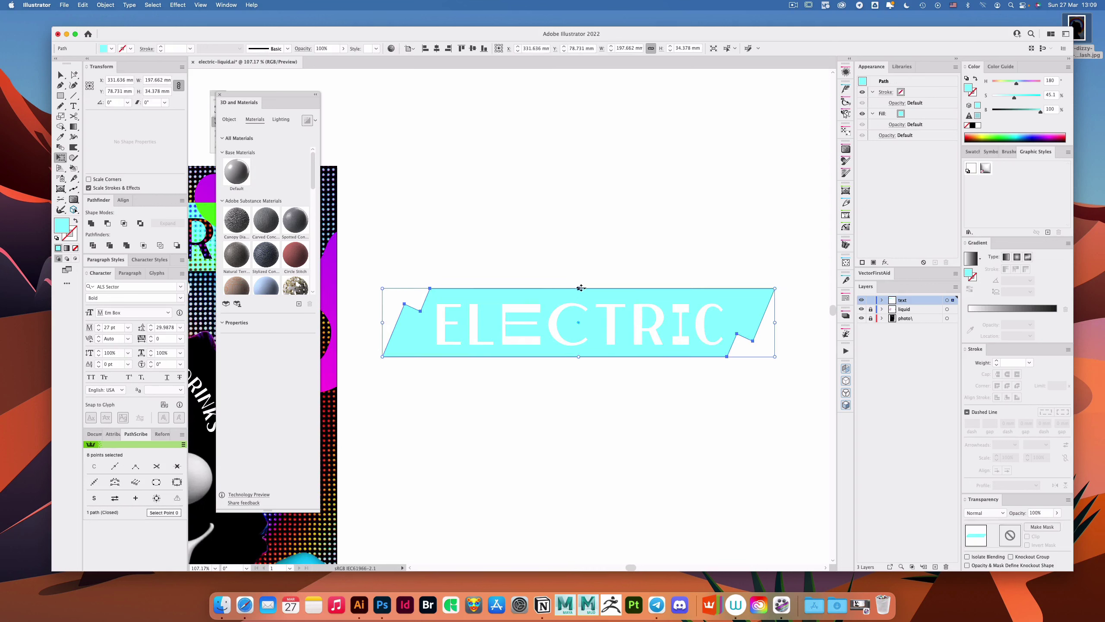
left_click_drag(581, 288, 578, 287)
key("a")
left_click(619, 247)
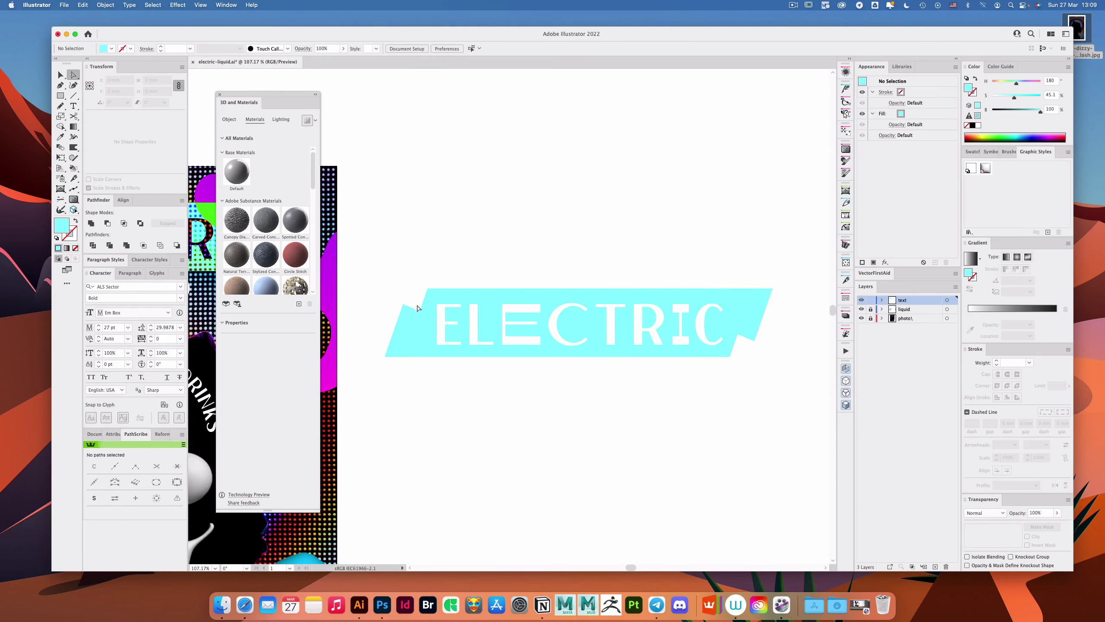
Step: Deepen the notches at both banner ends by transforming their two inner corner points together into lightning-bolt shapes
left_click(419, 310)
left_click(737, 334, "shift")
key("e")
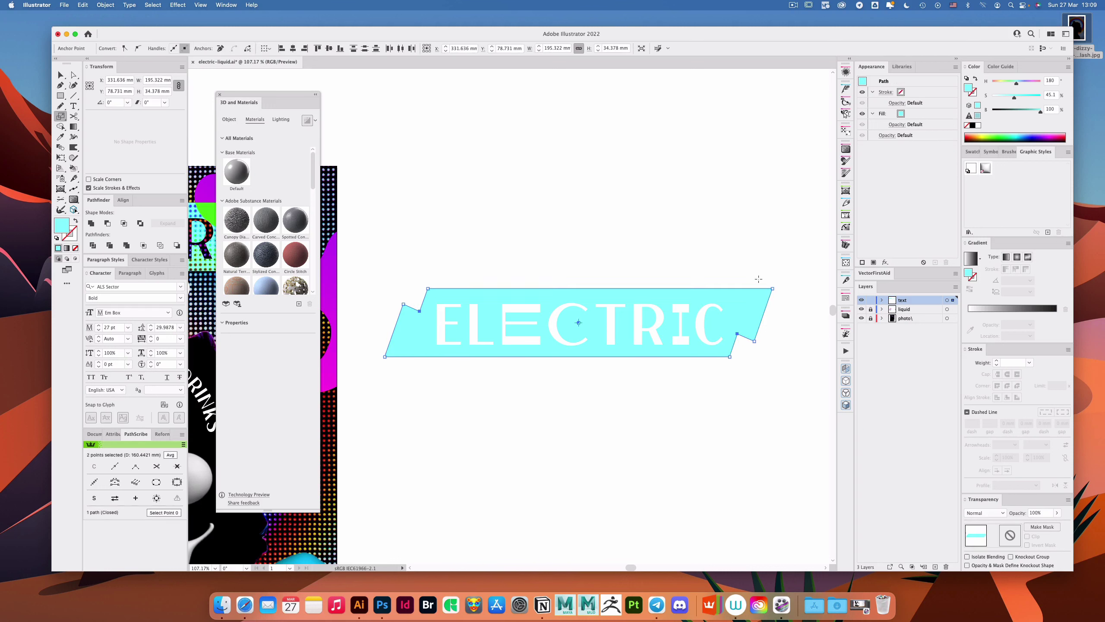
left_click_drag(758, 278, 768, 313)
key("a")
left_click(623, 253)
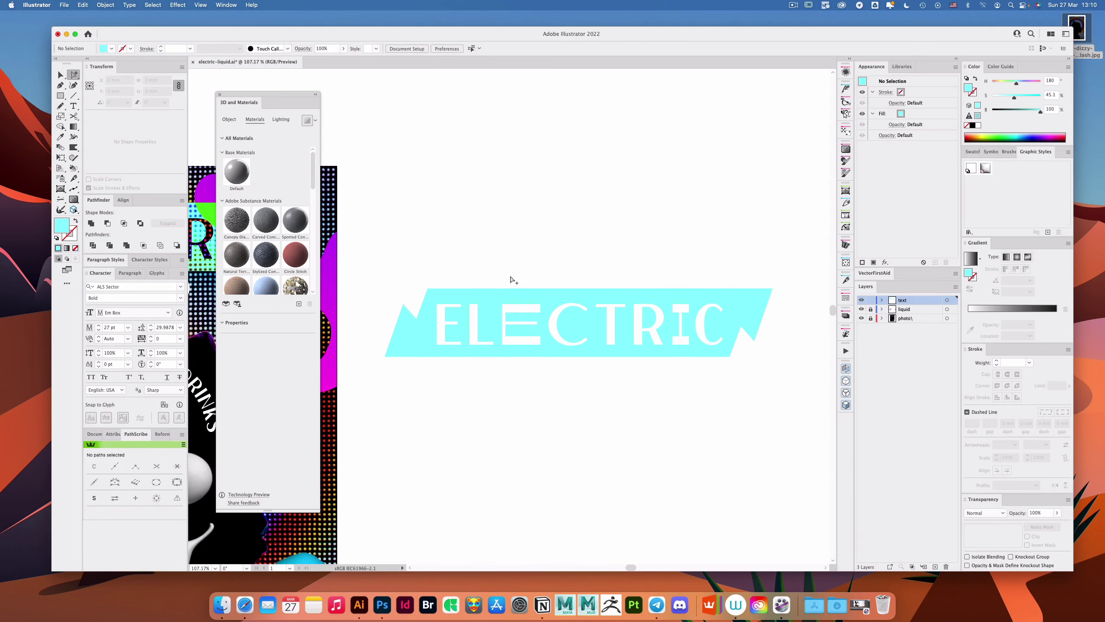
Step: Unlock the ELECTRIC text and subtract it from the lightning-shaped banner as an editable compound shape
key("v")
left_click(609, 306)
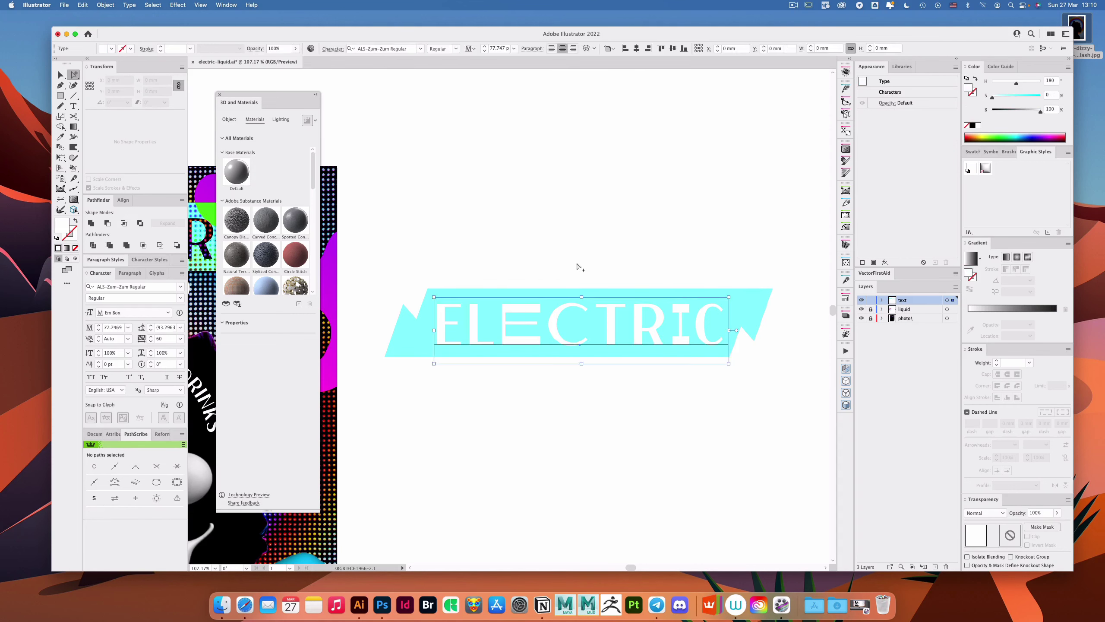
left_click_drag(579, 267, 524, 306)
left_click(108, 223, "alt")
Step: Move the old rectangular ELECTRIC banner above the poster and put the lightning-shaped banner in its place above LIQUID
scroll(661, 259, "left", 5)
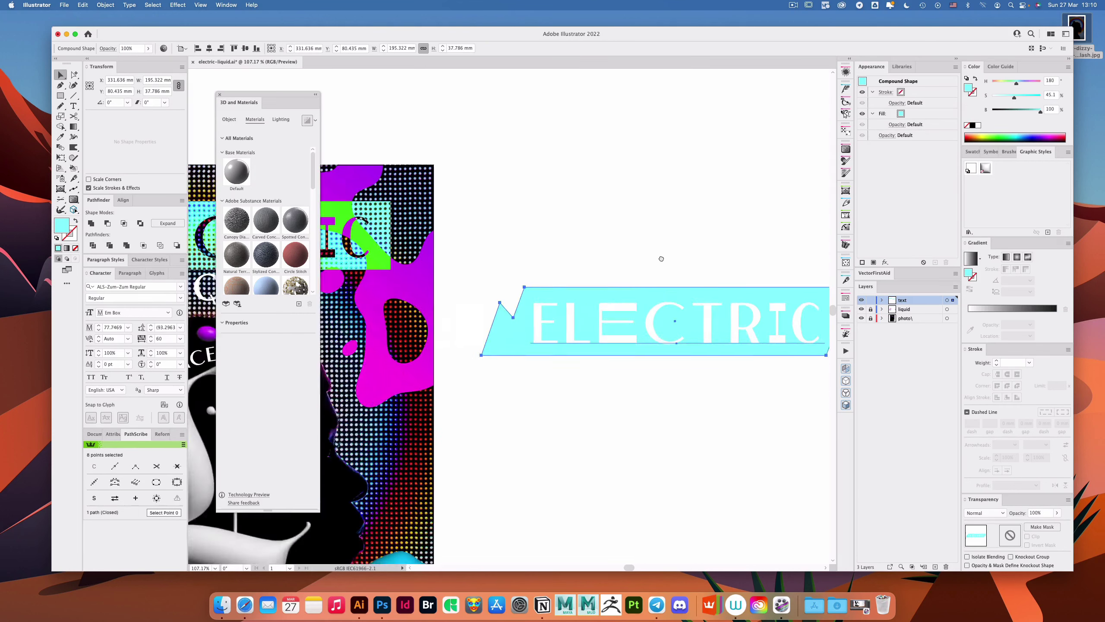
scroll(661, 259, "down", 5)
scroll(609, 260, "up", 1)
left_click_drag(494, 257, 522, 114)
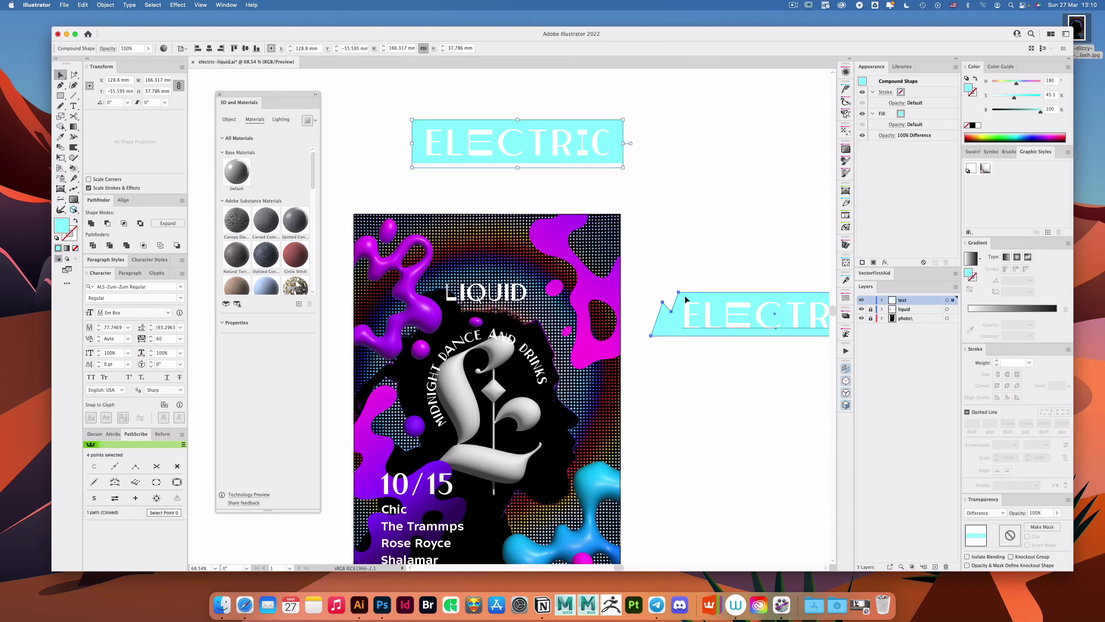
left_click_drag(687, 299, 400, 236)
Step: Set the lightning-shaped banner's blending mode to Difference
left_click(975, 513)
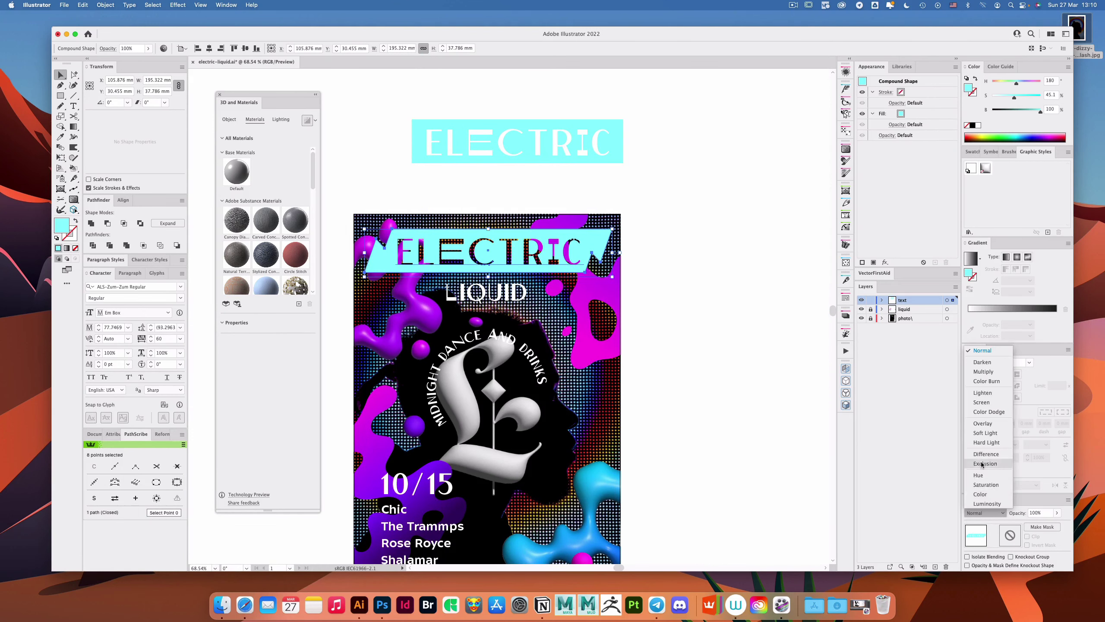
left_click(986, 464)
left_click(683, 190)
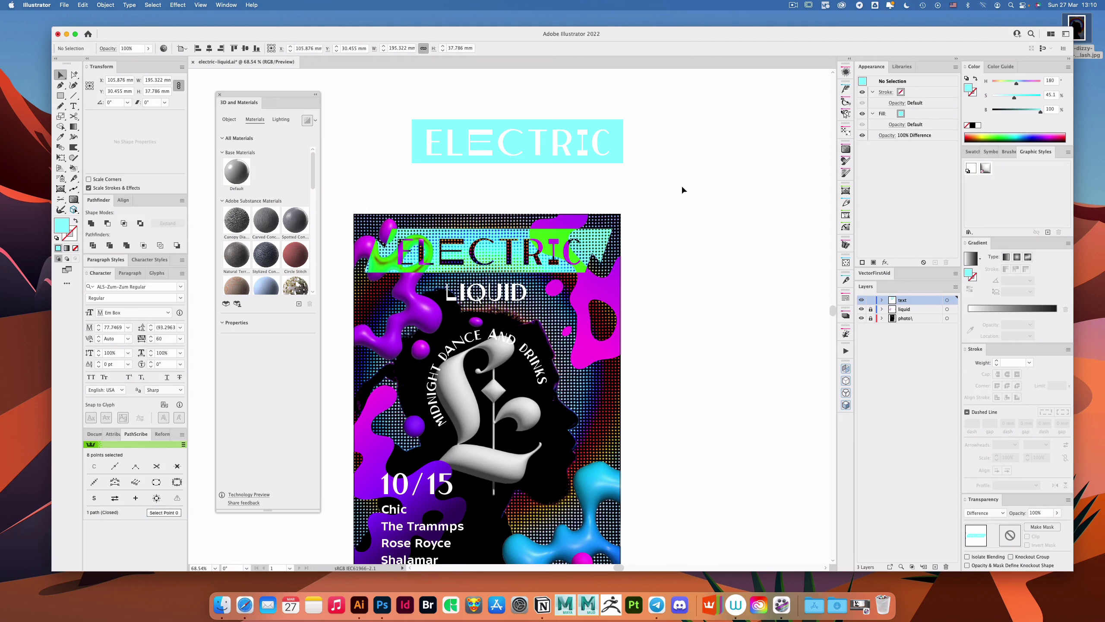
Step: Lower the saturation of the lightning-shaped banner's fill to about 17%
key("a")
left_click(598, 235)
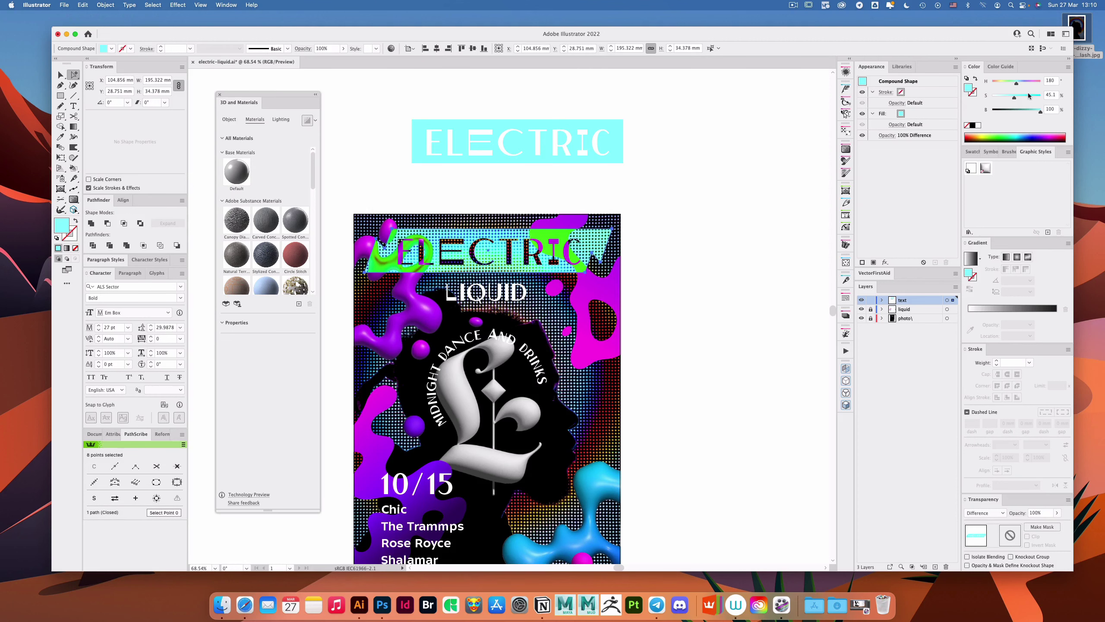
mouse_move(1013, 97)
left_mouse_down()
mouse_move(990, 100)
mouse_move(999, 100)
left_mouse_up()
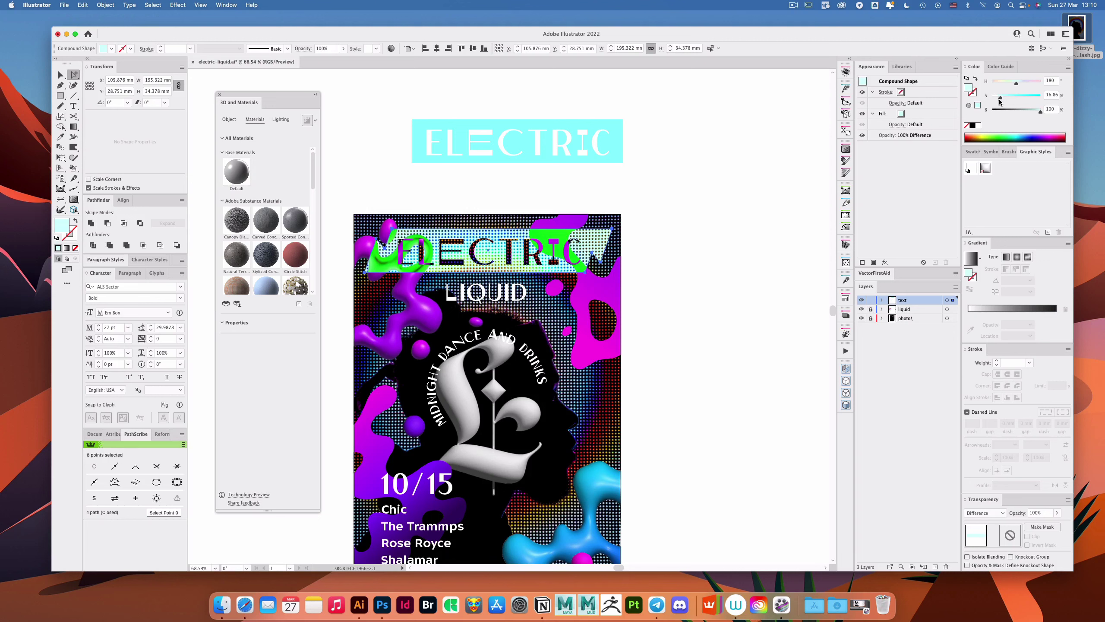
left_click(701, 205)
Step: Place ELECTRIC lettering over the banner's cut-out letters and fill it with black
key("v")
scroll(474, 229, "up", 3)
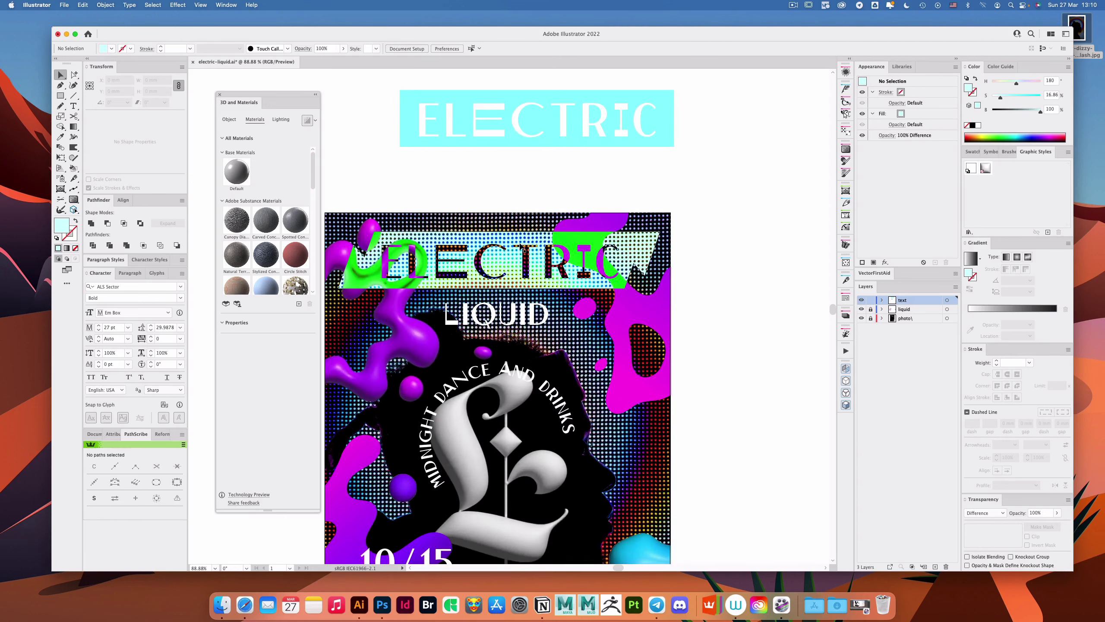
key("a")
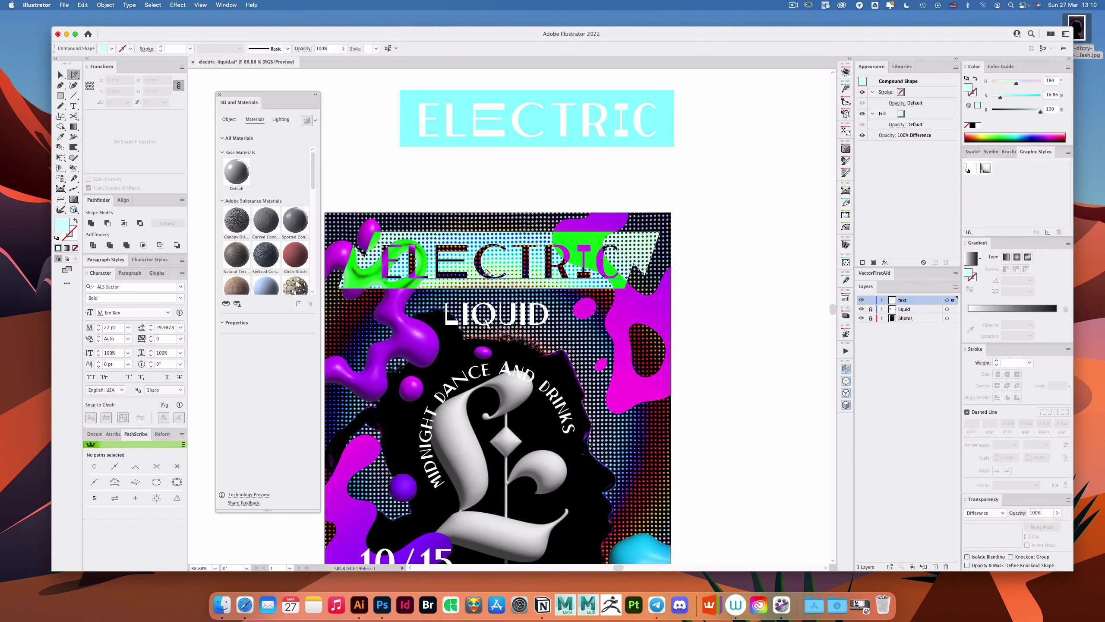
key("v")
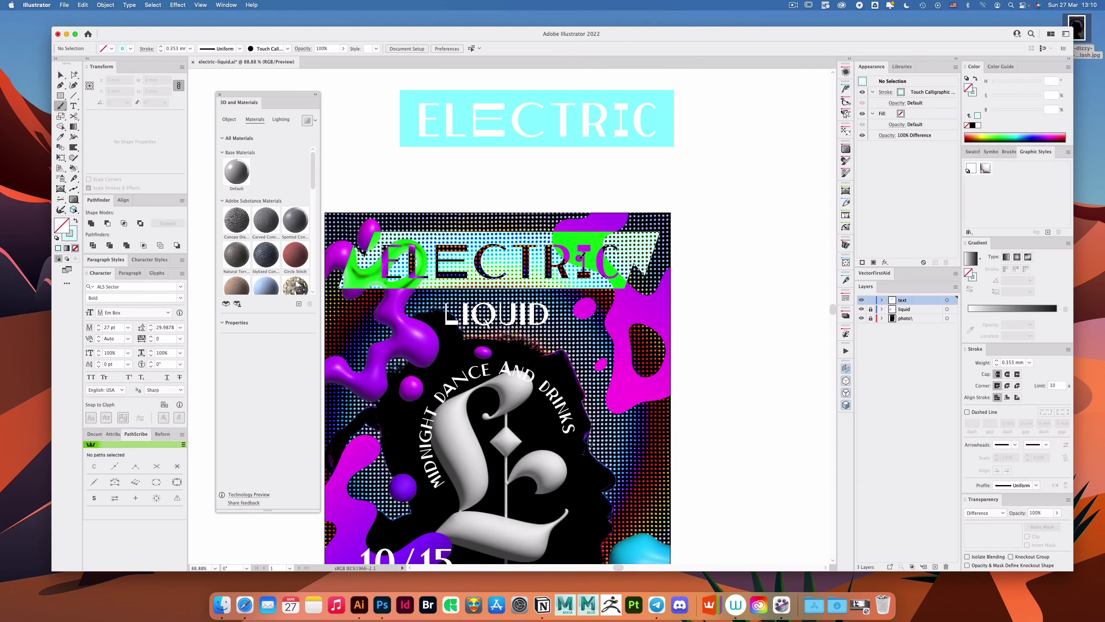
left_click(611, 245)
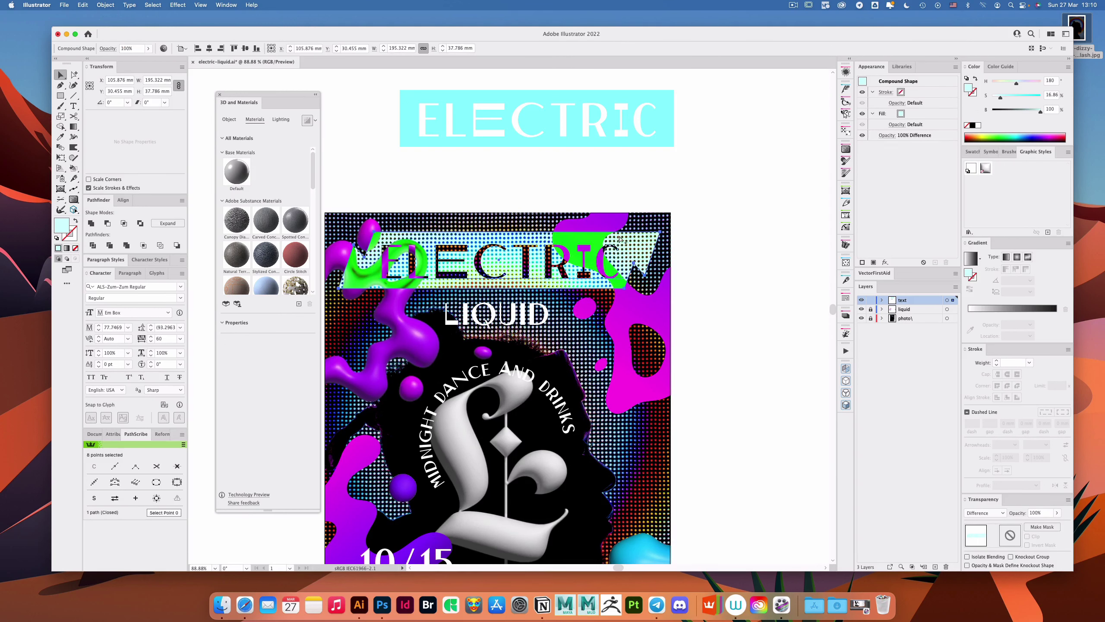
left_click(502, 260)
left_click(973, 125)
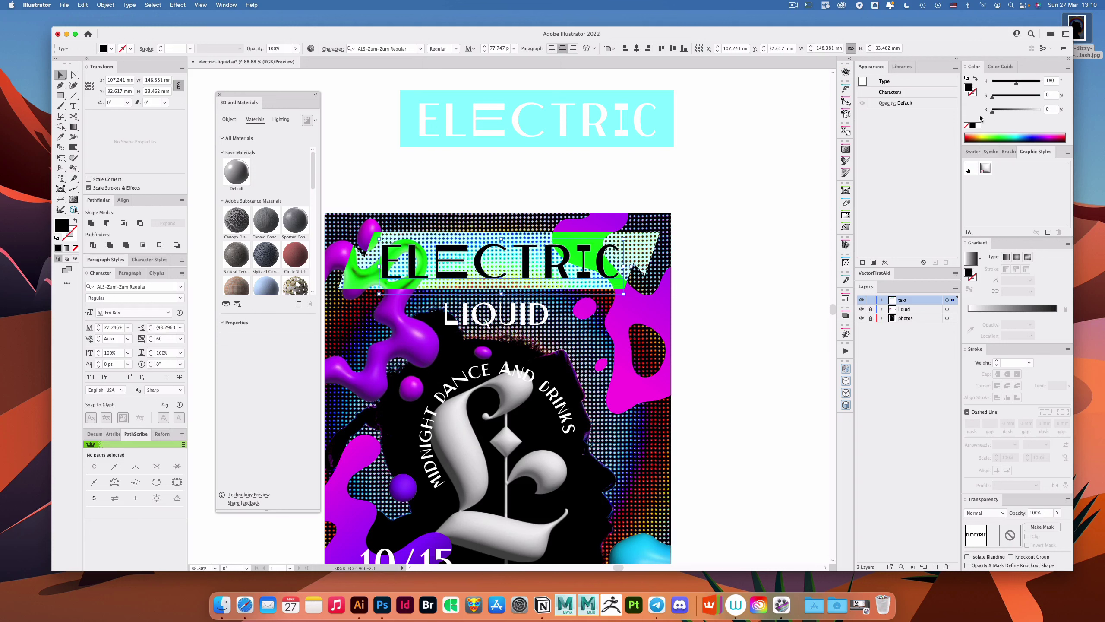
Step: Group the black lettering with the banner, scale the group to about 180 mm wide and centre it above LIQUID
left_click(651, 249)
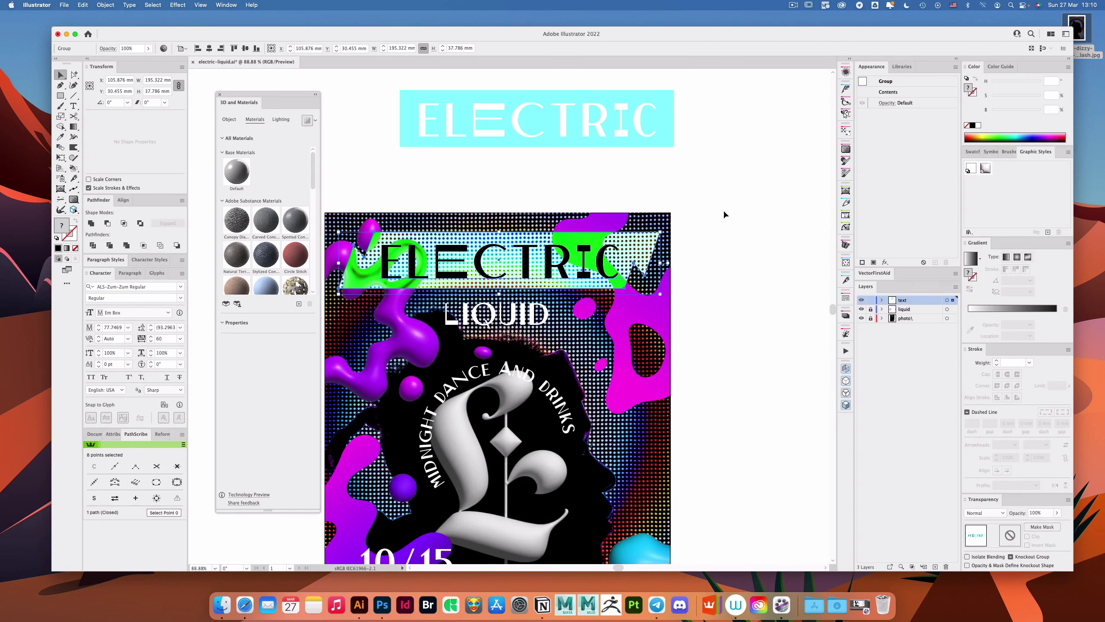
left_click_drag(662, 263, 745, 254)
left_click(703, 261)
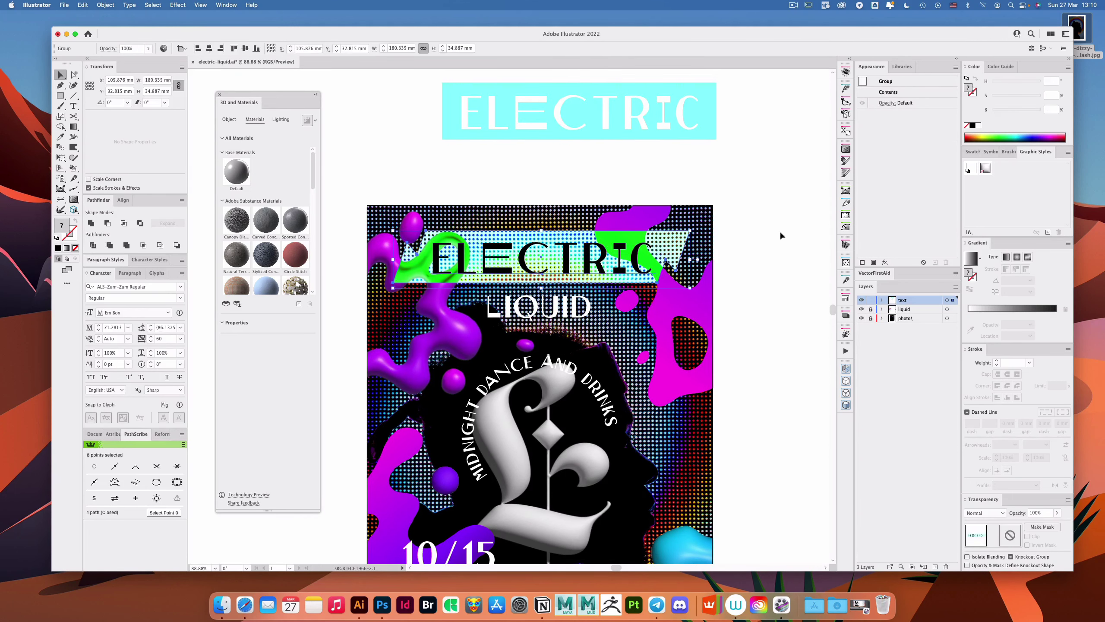
Step: Unlock the photo layer and enlarge the background portrait image within its clipping frame to about 238 mm wide
key("a")
scroll(573, 313, "down", 3)
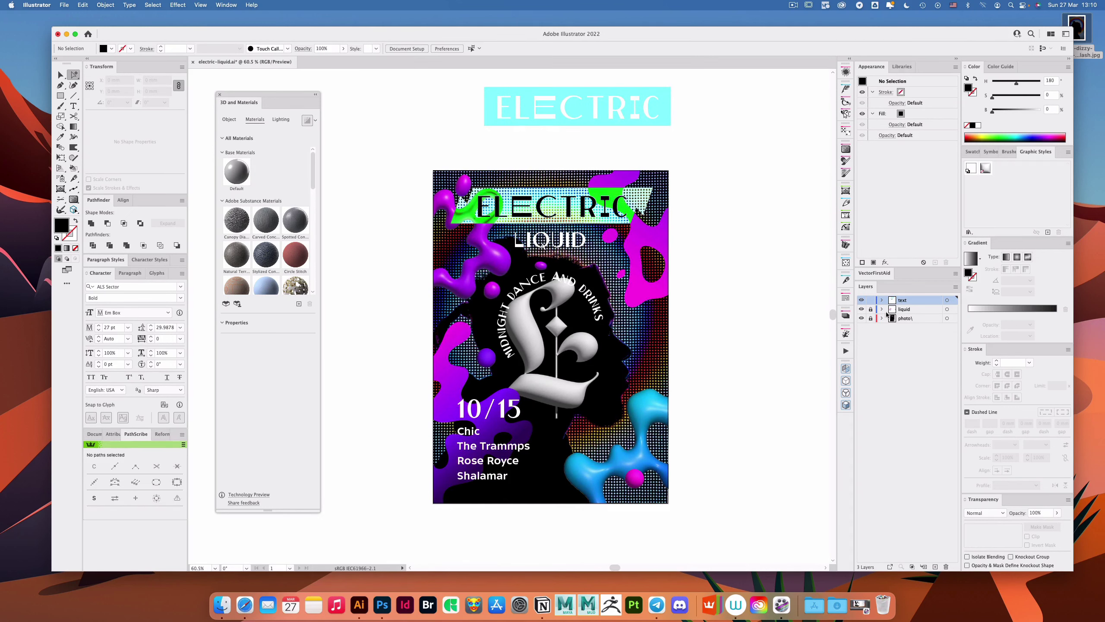
left_click(871, 318)
left_click(592, 272)
key("v")
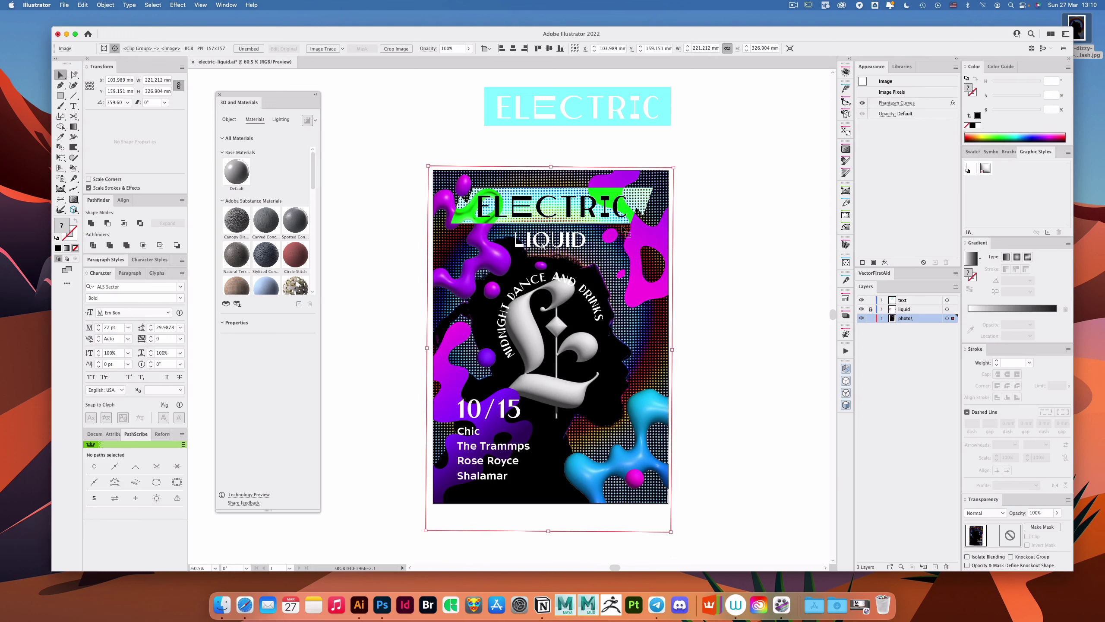
left_click_drag(548, 169, 553, 138)
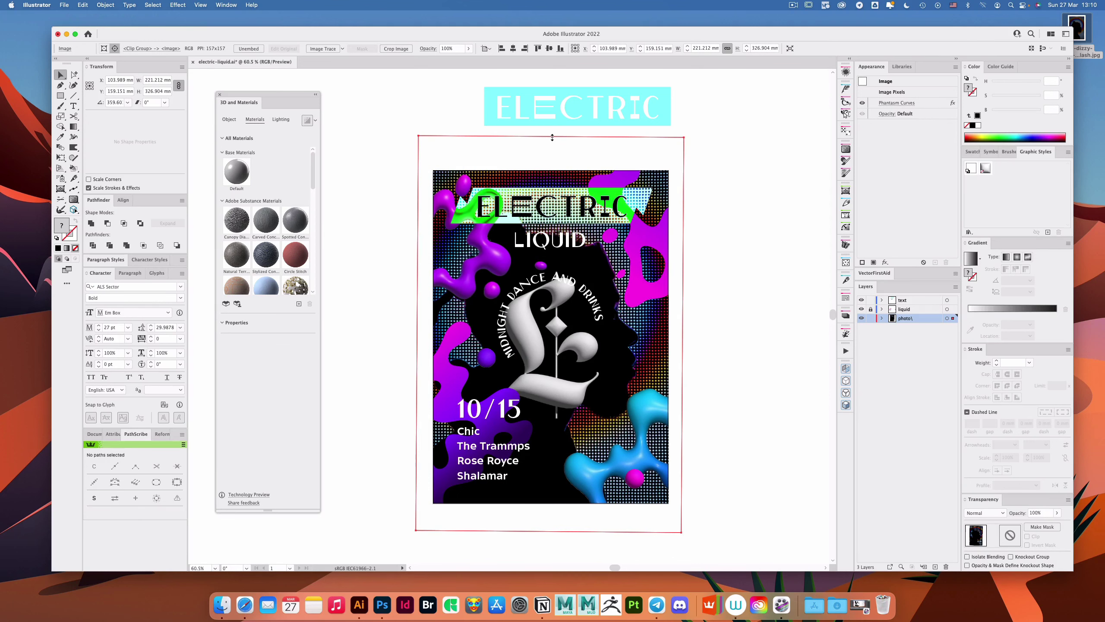
left_click_drag(553, 138, 552, 139)
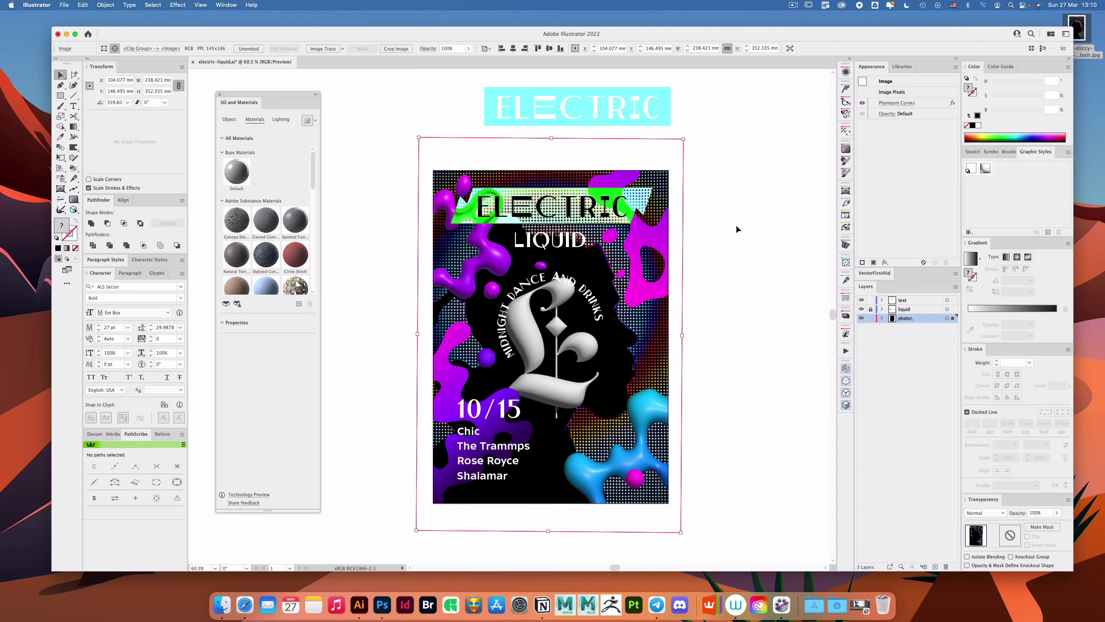
Step: Enlarge the background portrait image further to about 245 mm wide within its frame and lock the photo layer
scroll(735, 323, "down", 3)
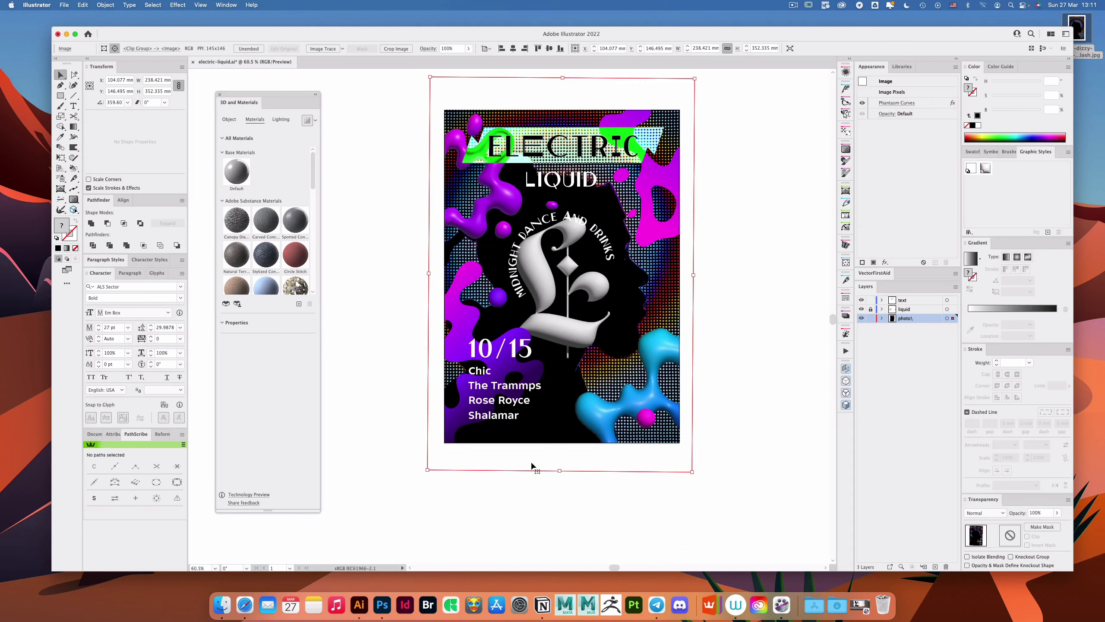
left_click_drag(559, 471, 560, 482)
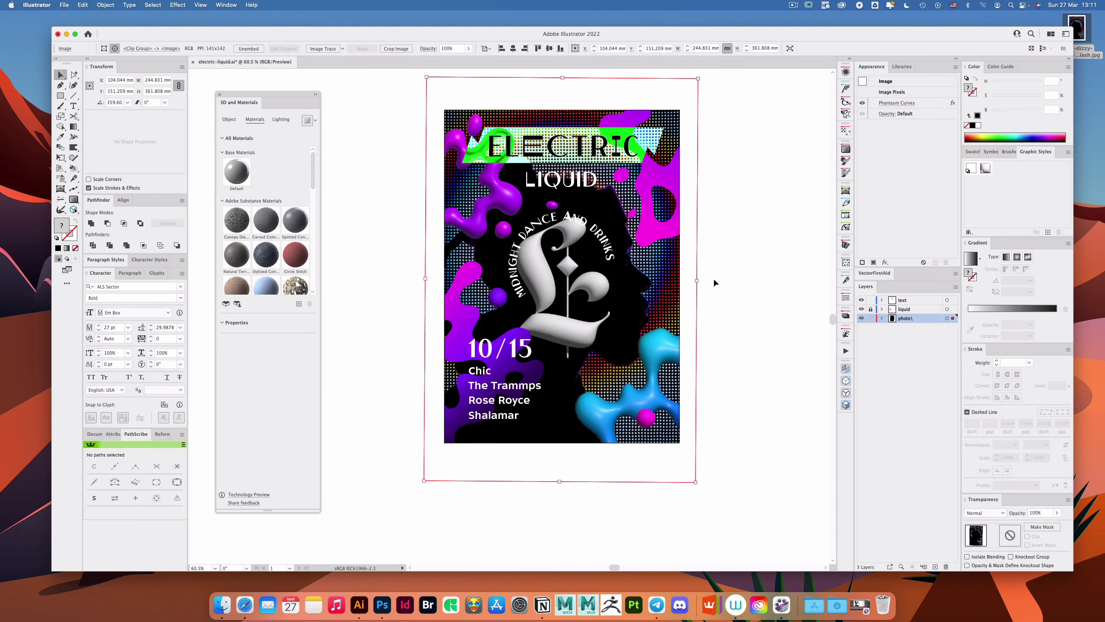
scroll(731, 270, "up", 2)
left_click(737, 271)
left_click(870, 318)
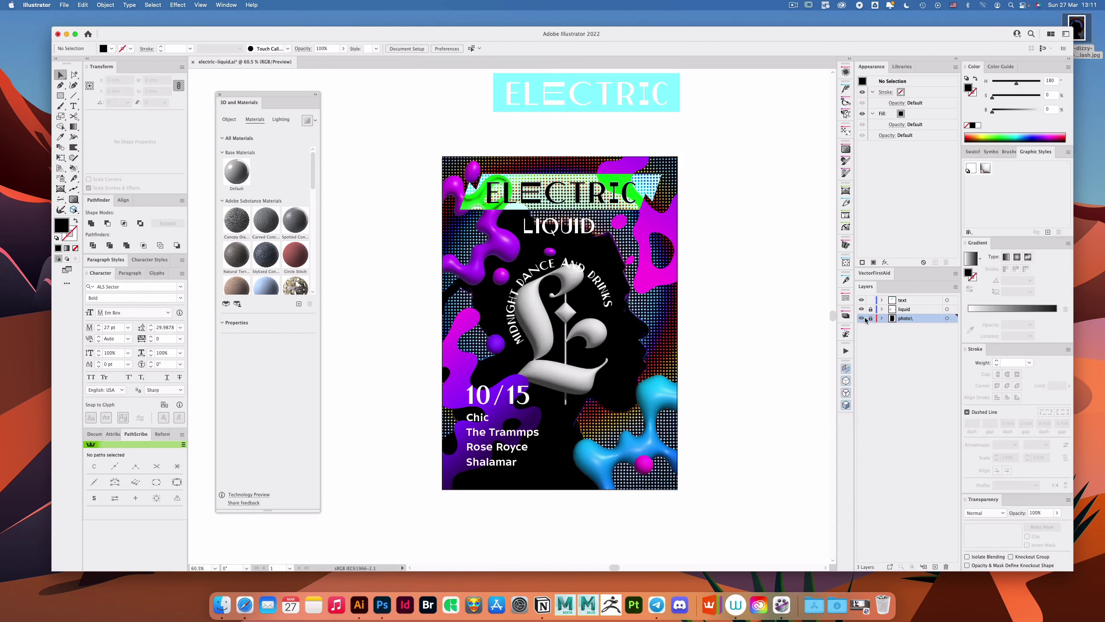
Step: Set the curved MIDNIGHT DANCE AND DRINKS text to 28 pt and rotate it to sit evenly over the 3D letter
left_click_drag(564, 310, 592, 335)
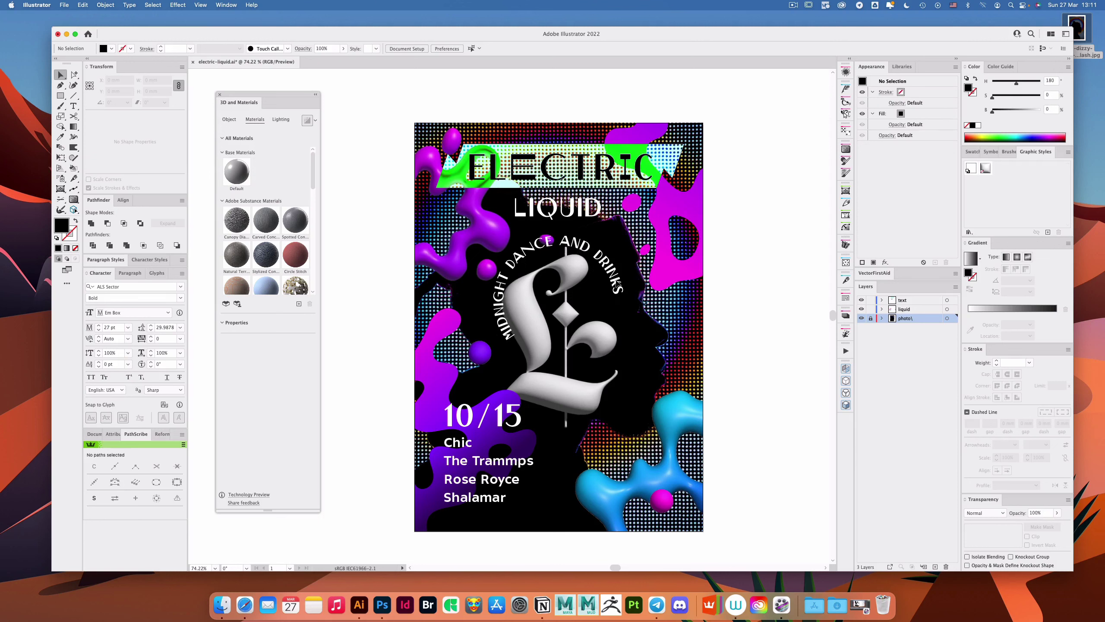
left_click(617, 305)
left_click_drag(610, 280, 615, 278)
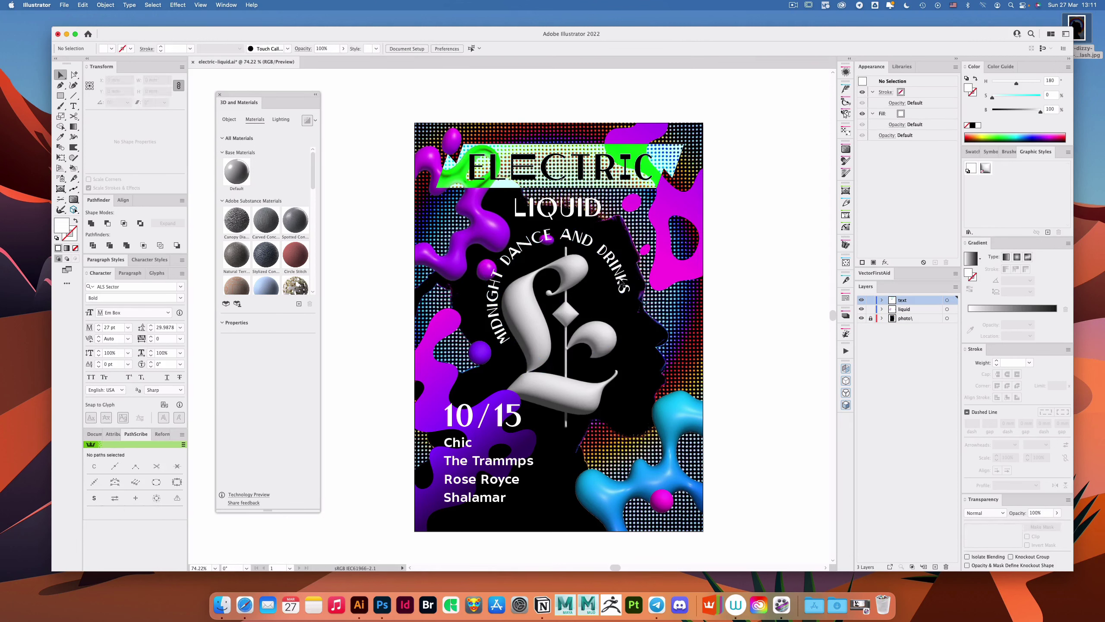
left_click(100, 330)
left_click(99, 329)
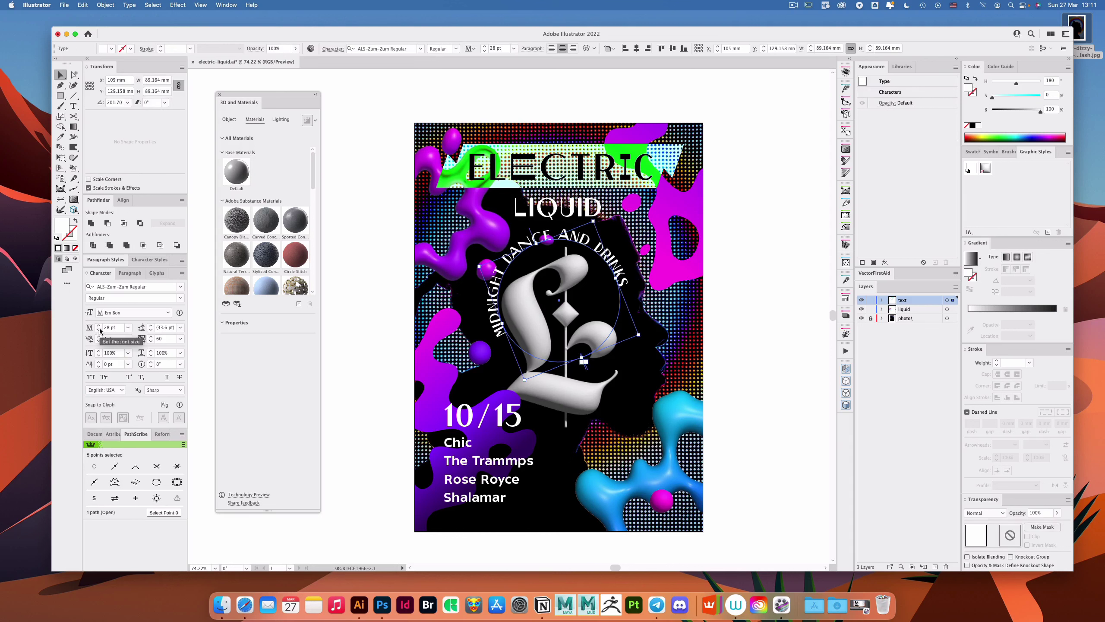
key("r")
left_click_drag(649, 198, 661, 269)
key("v")
left_click(775, 223)
key("space")
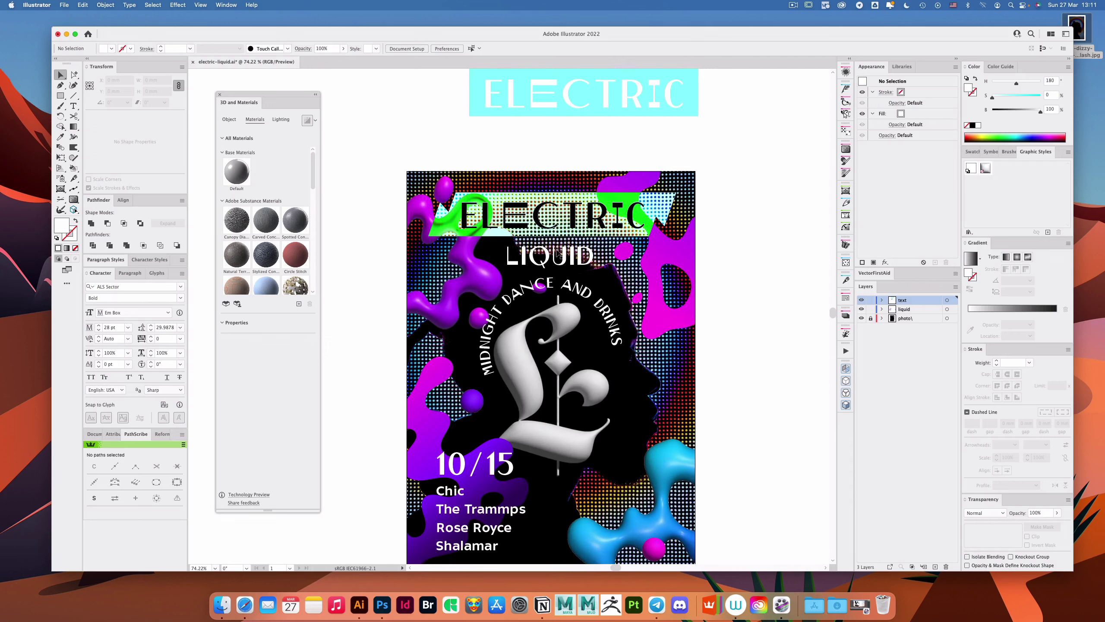
Step: Copy DANCE from the curved text into a new vertical text line beside the poster and fill it with 40% brightness grey
key("space")
left_click_drag(623, 300, 626, 273)
key("a")
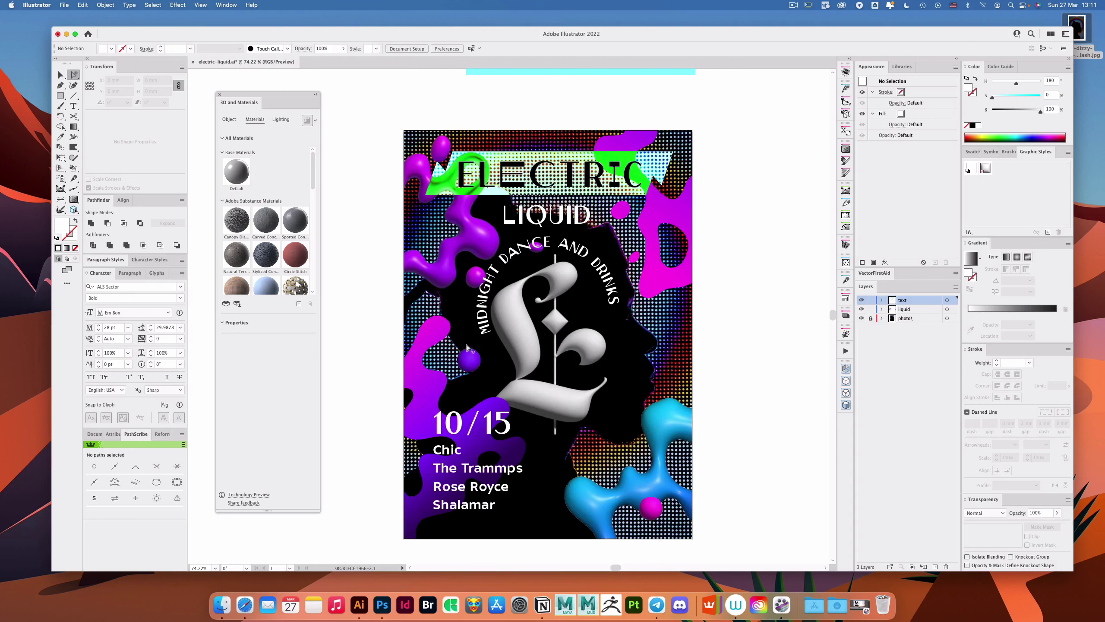
key("t")
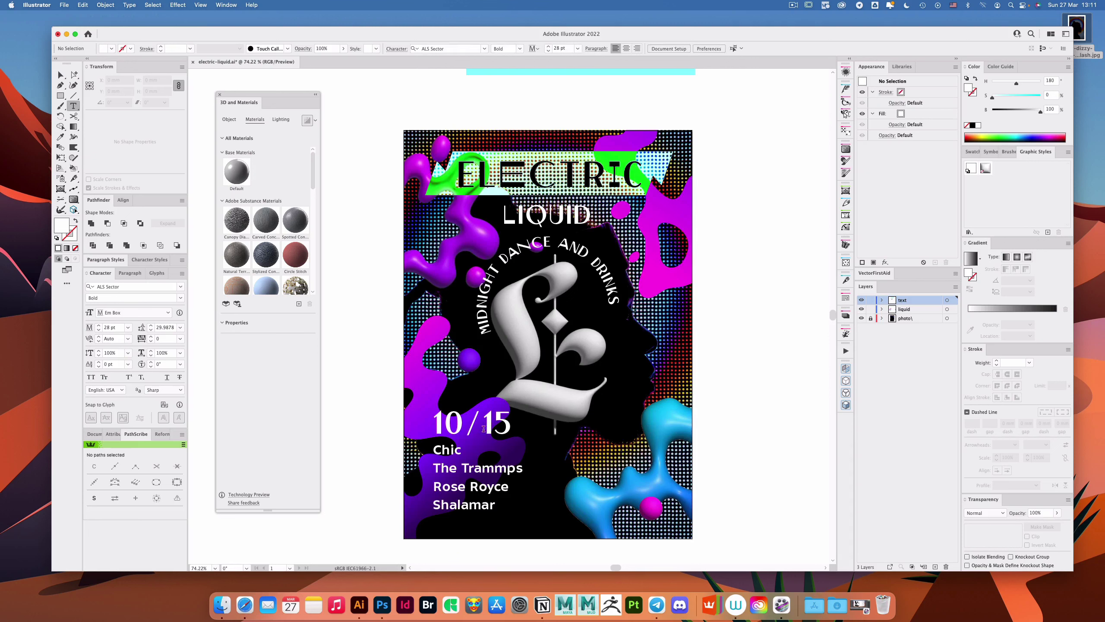
double_click(516, 254)
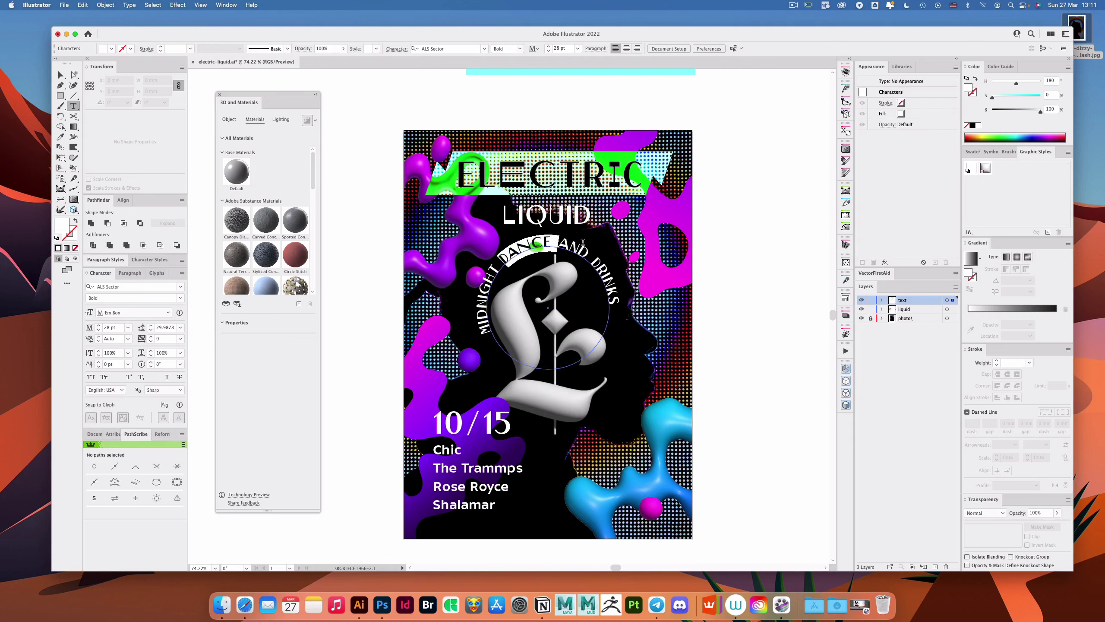
key("Escape")
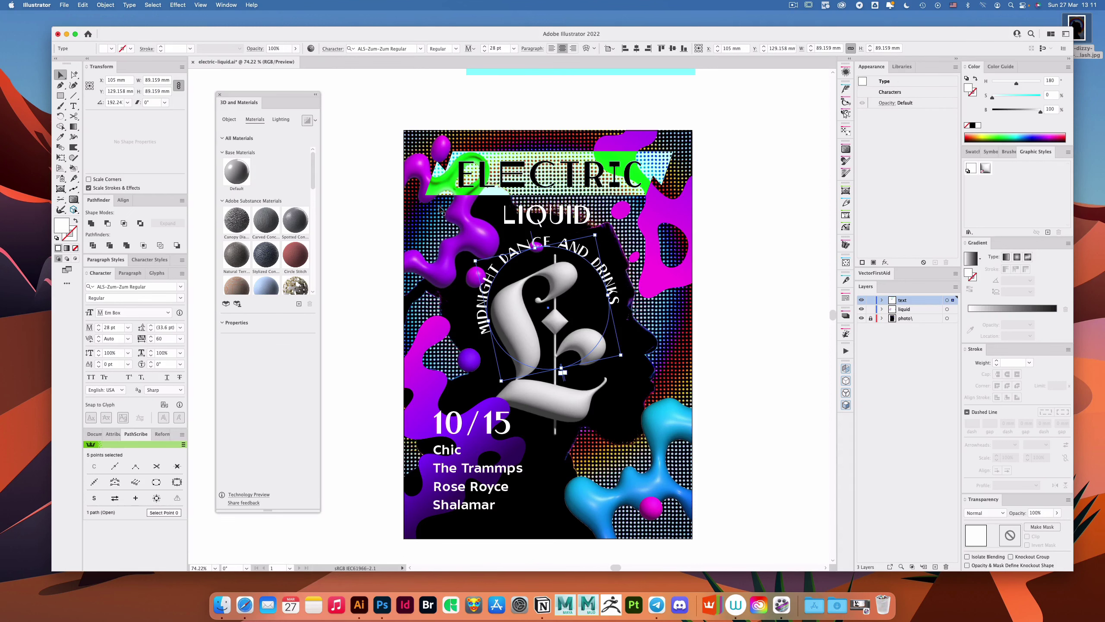
left_click(74, 106)
left_click(752, 249)
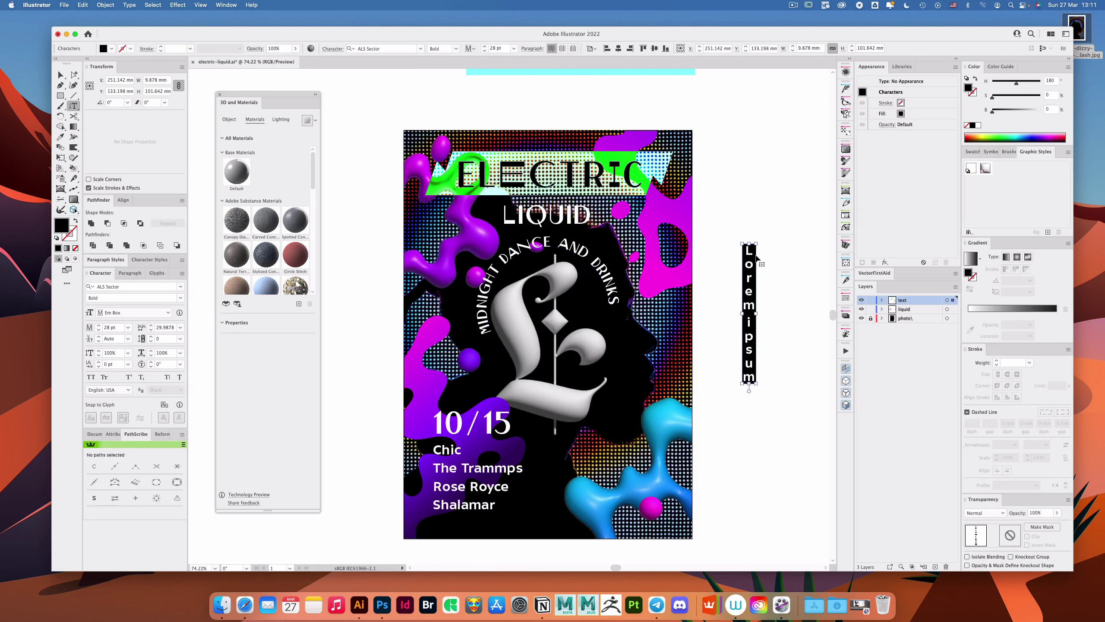
key("Escape")
left_click(1012, 111)
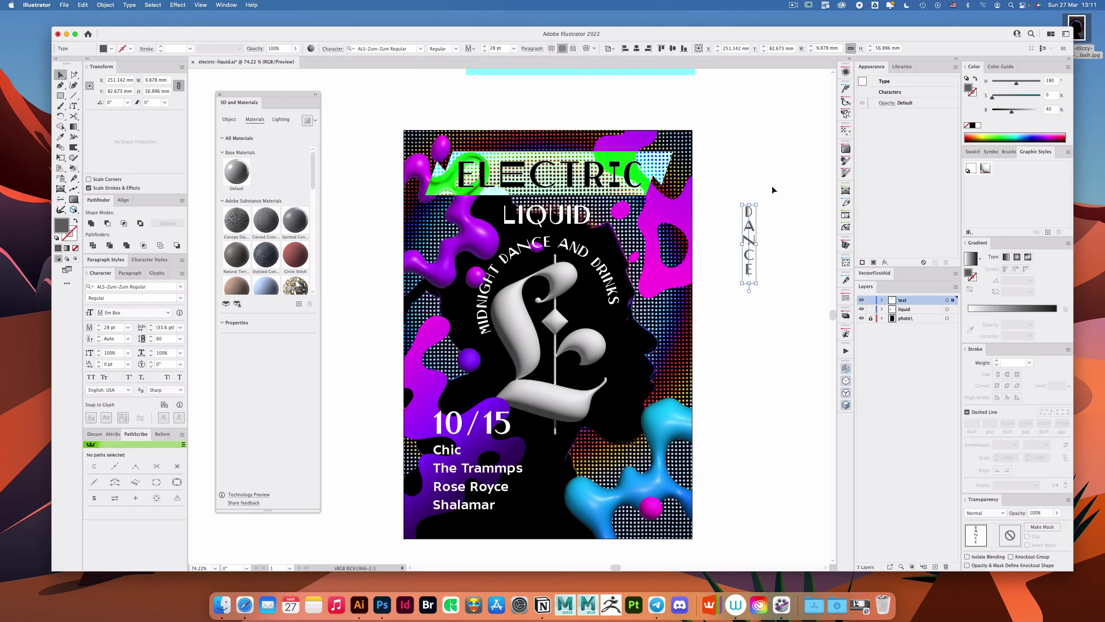
Step: Set the vertical DANCE text in the Oriental Bold font with All Caps
left_click(405, 48)
type("ori")
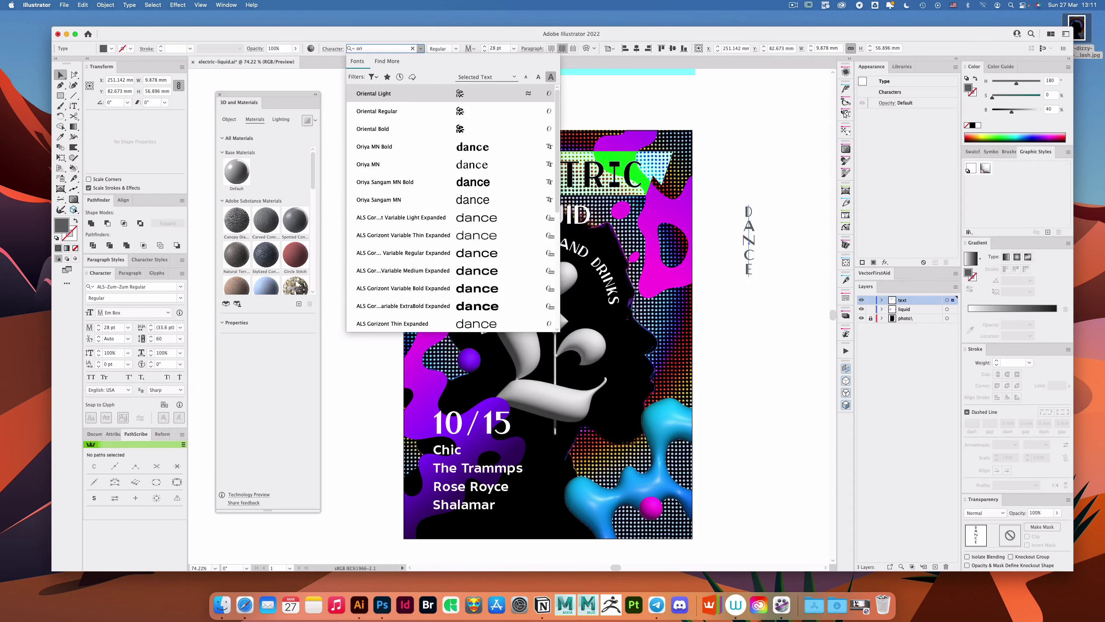
key("Down")
key("Down")
key("Return")
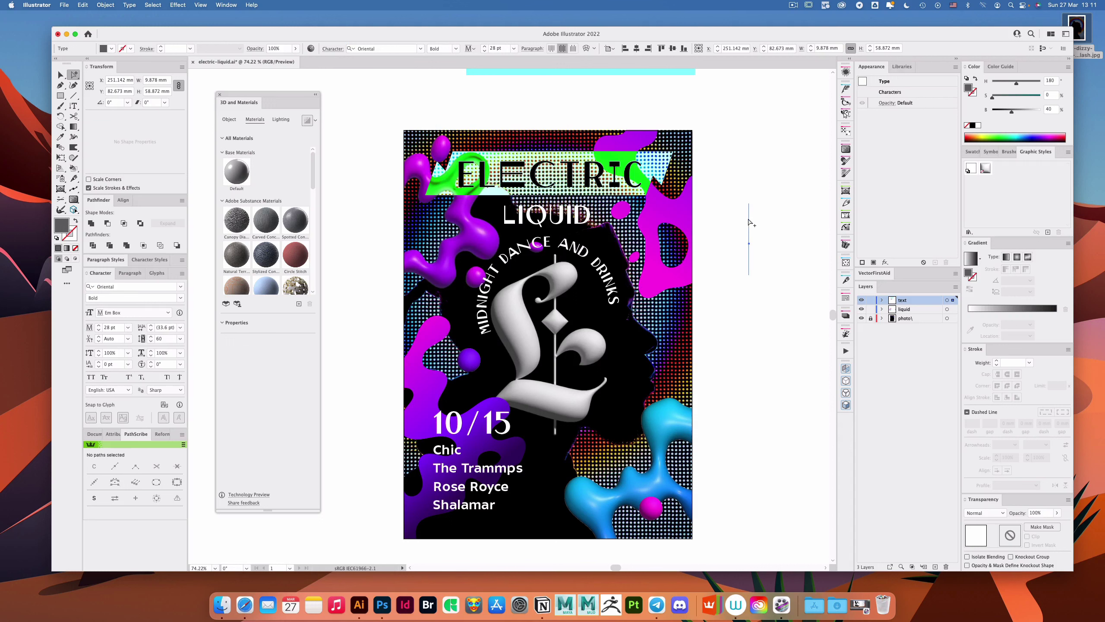
left_click(542, 255)
left_click(90, 377)
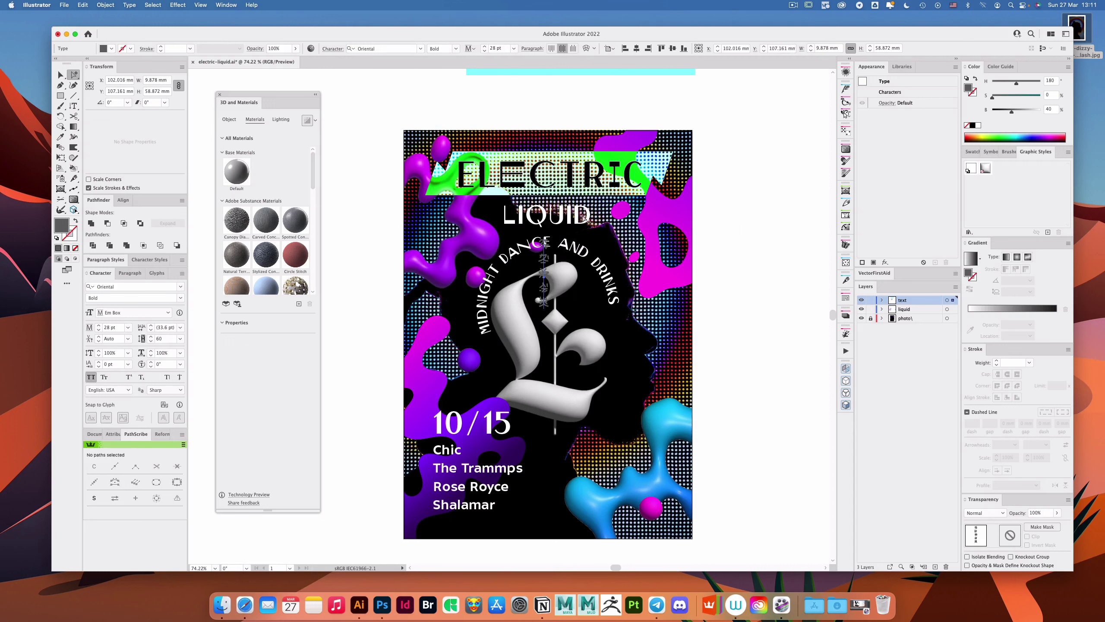
Step: Fill the vertical lettering with white and scale it to about 106 mm tall above the 10/15 date
left_click_drag(1011, 111, 1052, 109)
left_click_drag(544, 276, 453, 322)
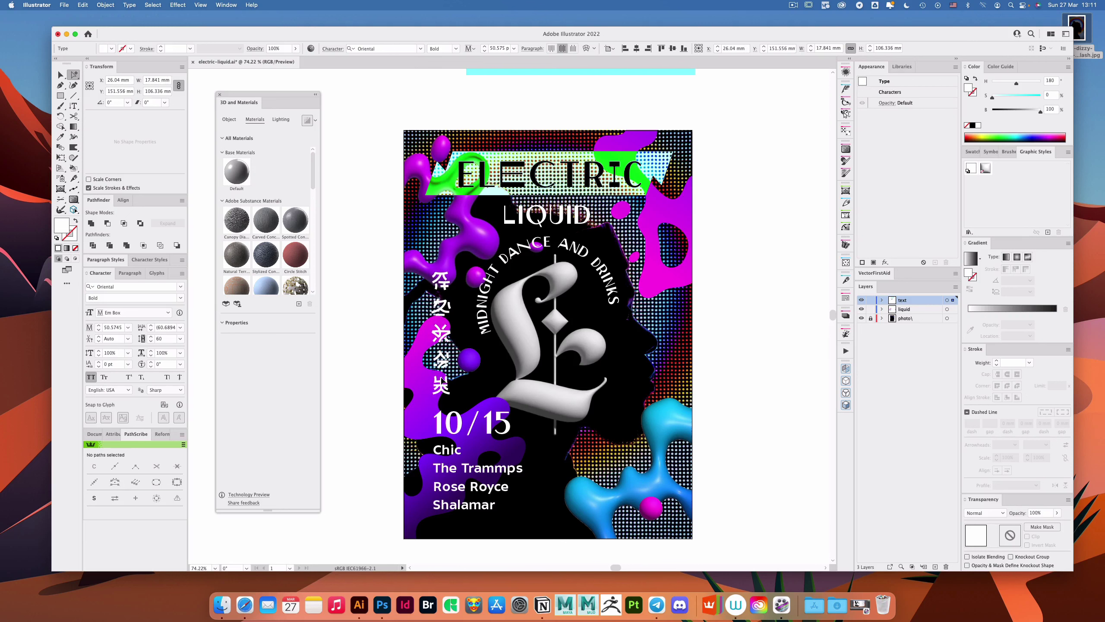
left_click(770, 260)
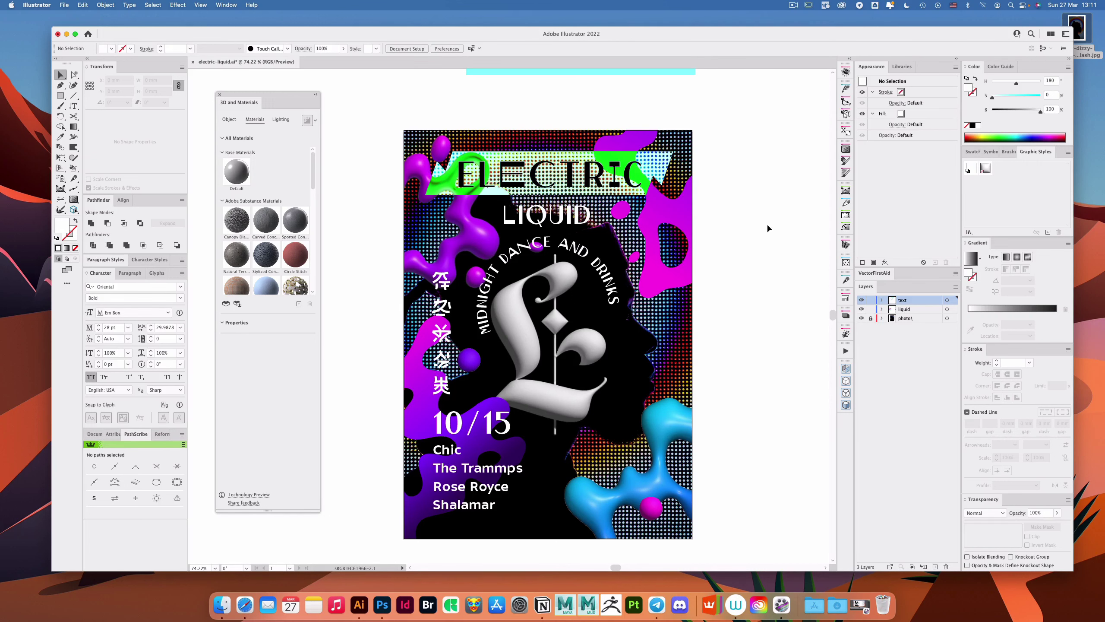
scroll(753, 223, "down", 3)
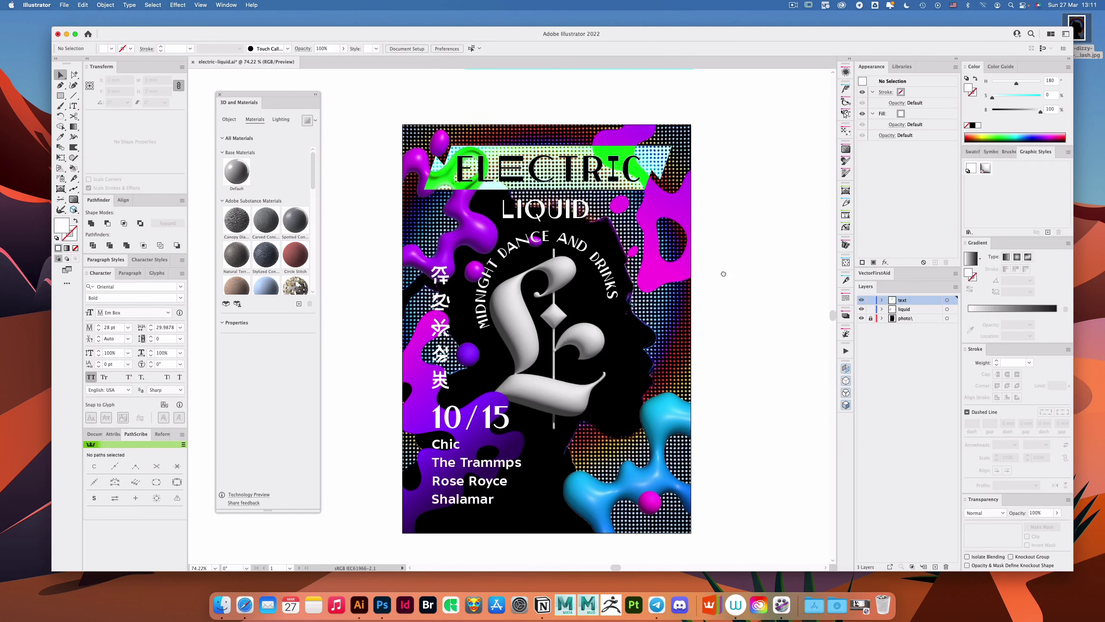
scroll(523, 154, "up", 3)
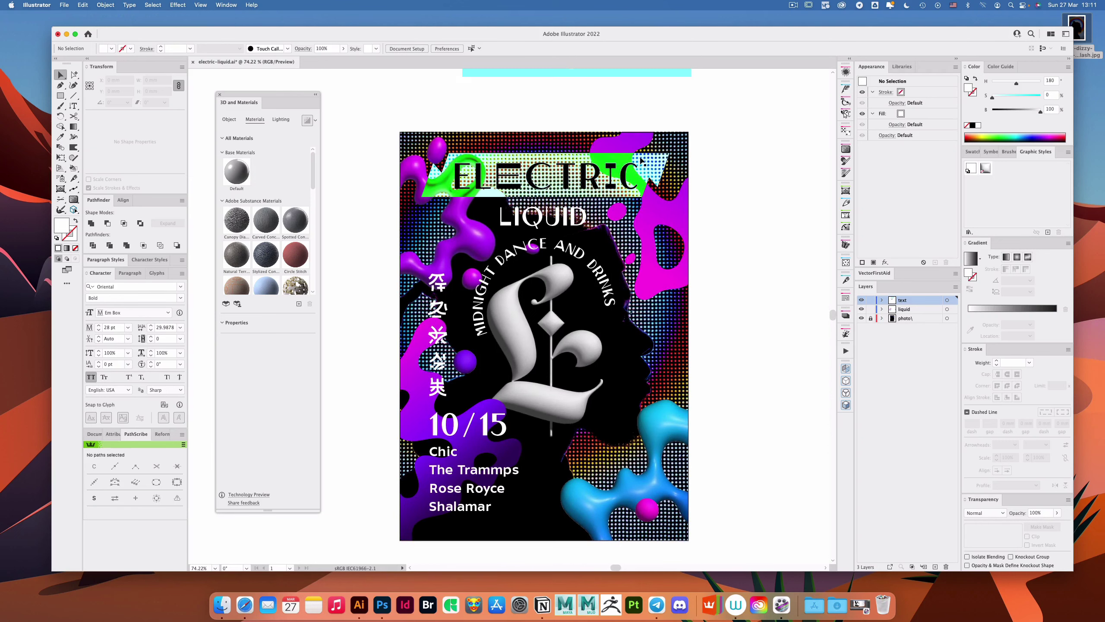
Step: Draw a rectangle about 30 by 16 mm on the empty canvas beside the poster and fill it with black
left_click_drag(539, 160, 626, 172)
scroll(674, 220, "down", 4)
scroll(675, 220, "right", 8)
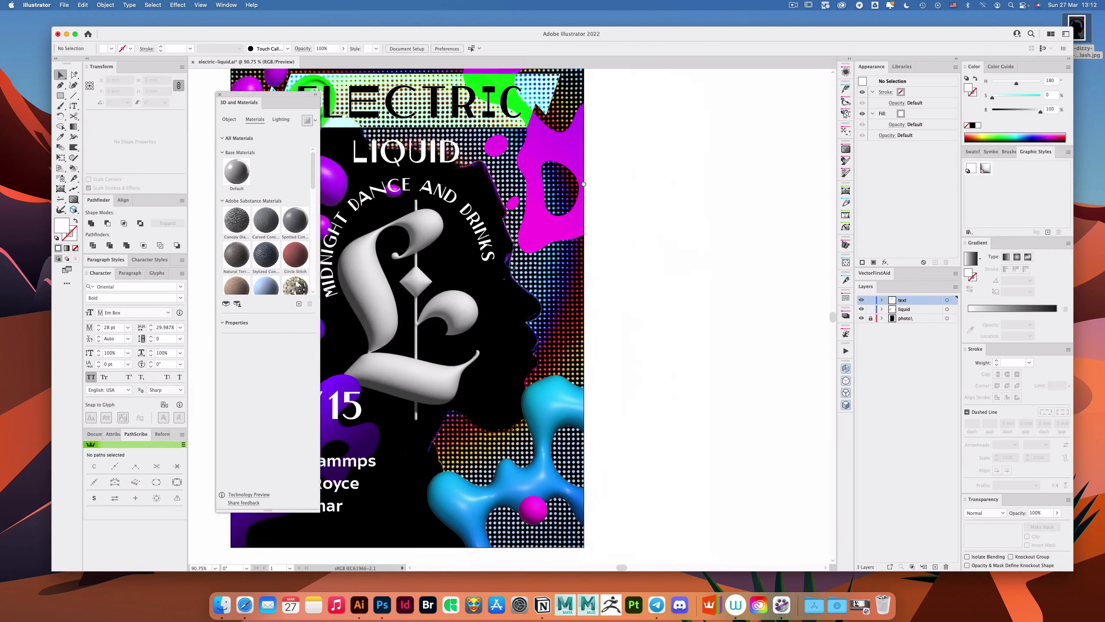
key("m")
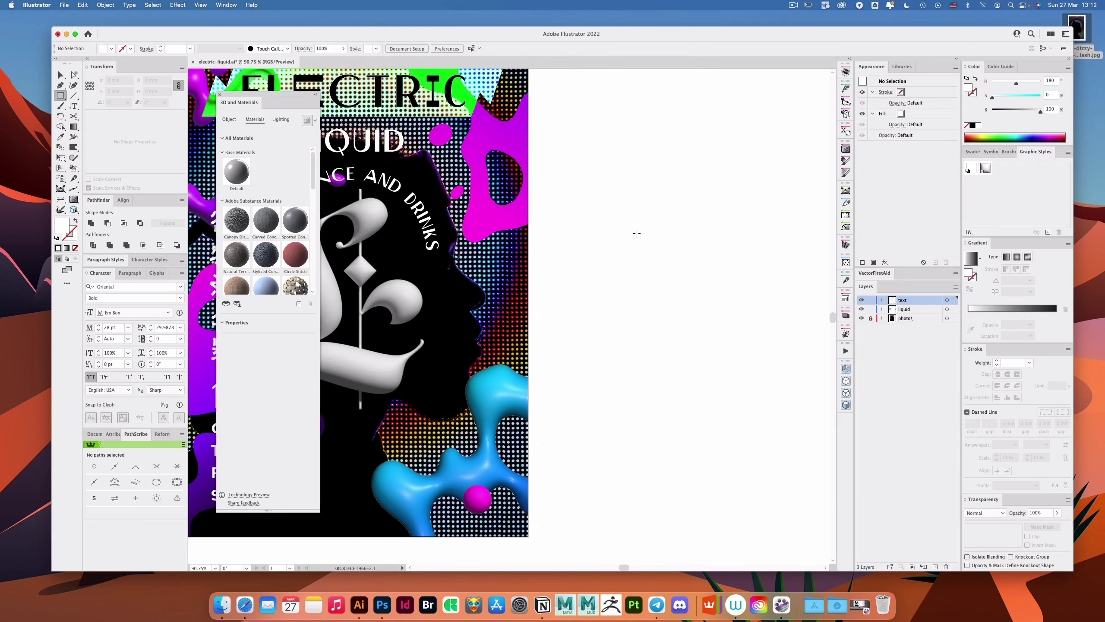
left_click_drag(637, 234, 688, 261)
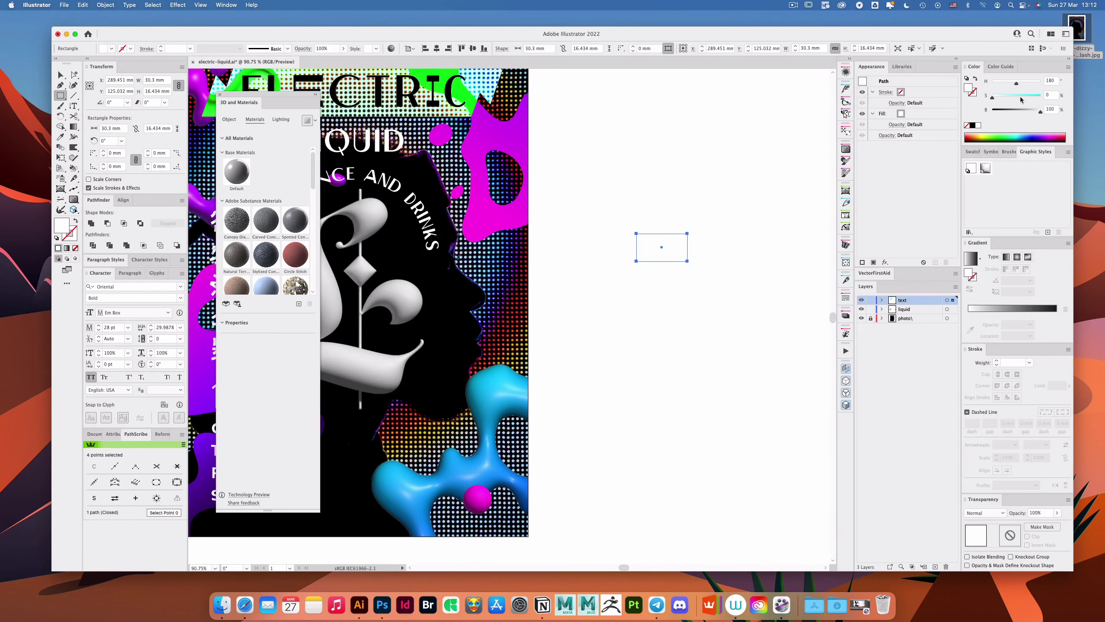
left_click(973, 125)
Step: Draw a black tapering spike about 13 mm wide and 25 mm high rising from the rectangle's upper-left corner
left_click_drag(703, 208, 638, 245)
left_click_drag(584, 247, 626, 232)
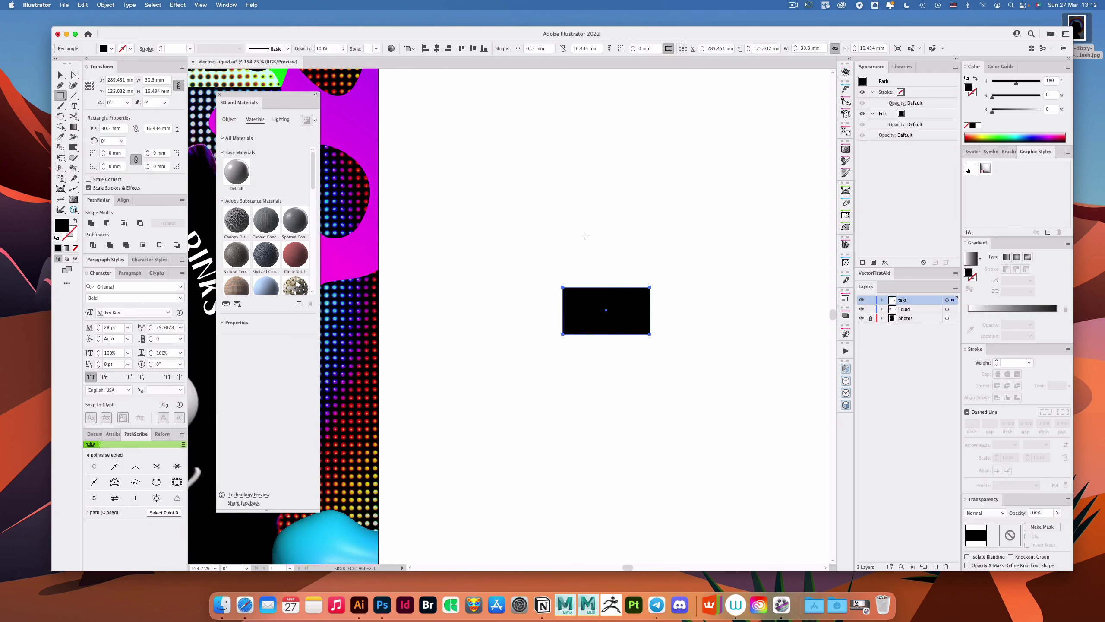
left_click_drag(563, 287, 566, 219)
key("a")
left_click(608, 214)
left_click(627, 240)
Step: Duplicate the spike, flip it to point downward and attach it to the rectangle's lower-right corner
left_click_drag(576, 267, 576, 346)
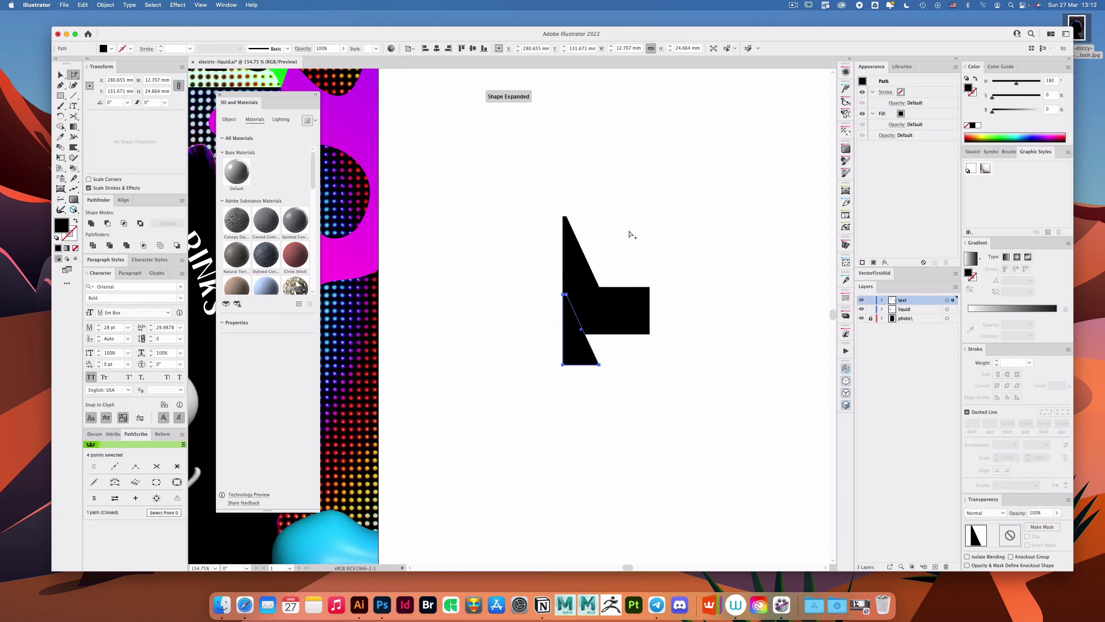
key("o")
left_click_drag(622, 242, 607, 360)
left_click_drag(708, 279, 665, 281)
key("a")
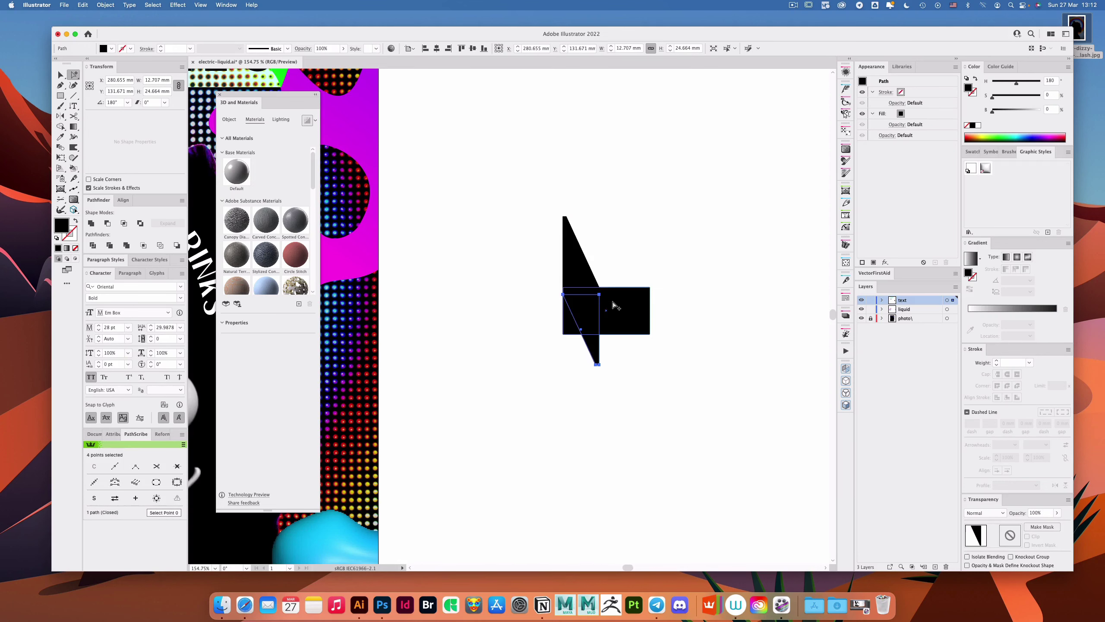
left_click_drag(599, 295, 649, 334)
Step: Merge the rectangle and both spikes into one lightning bolt with the Shape Builder tool
left_click_drag(679, 255, 534, 343)
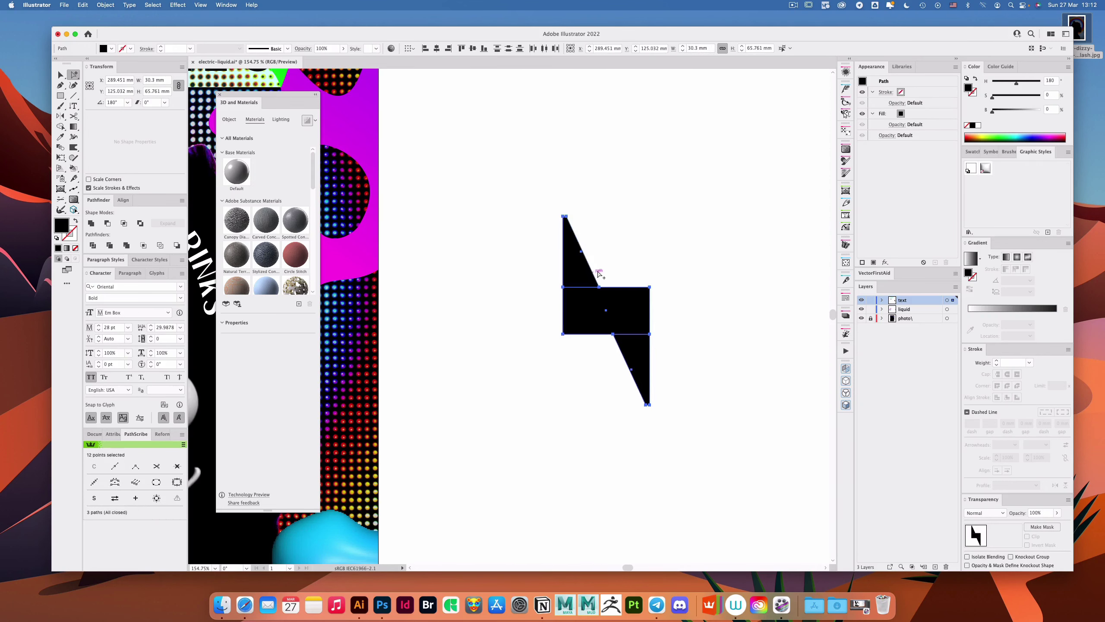
key("shift+m")
left_click_drag(578, 258, 642, 370)
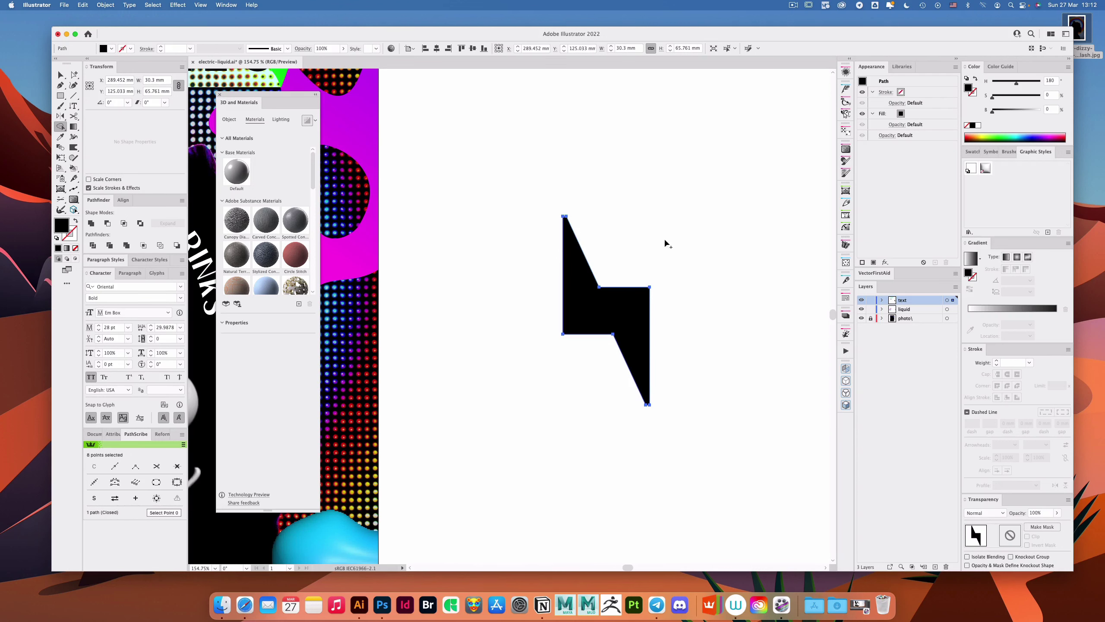
key("a")
left_click_drag(548, 208, 633, 197)
key("s")
key("super+z")
Step: Duplicate the lightning bolt to its right and slant the copy by shifting its upper and lower points
key("v")
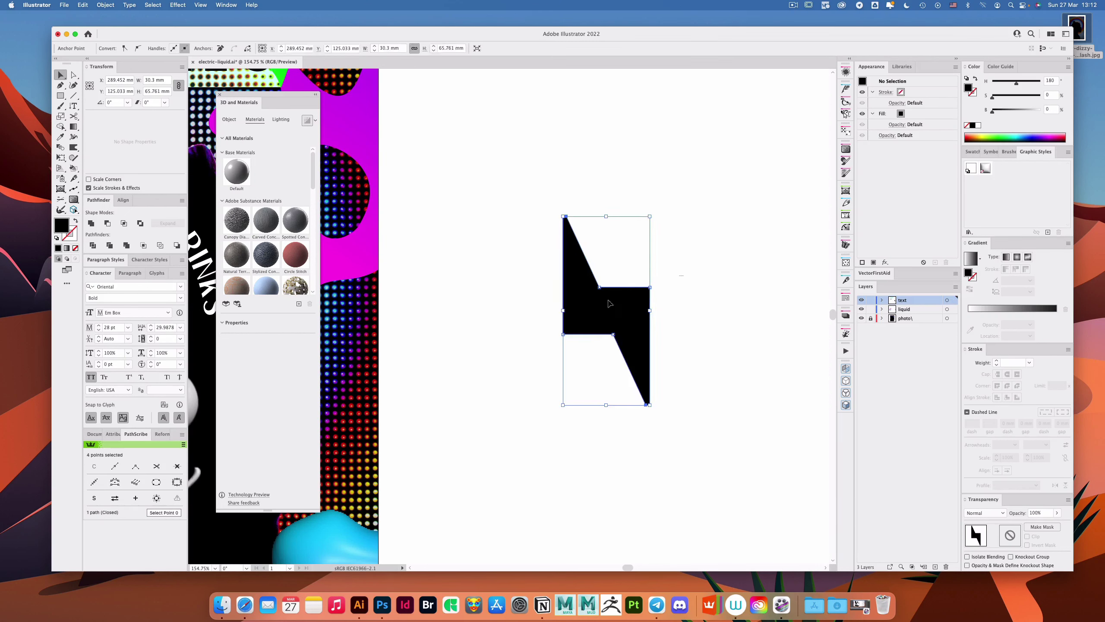
left_click_drag(616, 300, 649, 276)
key("a")
left_click_drag(558, 204, 636, 215)
key("s")
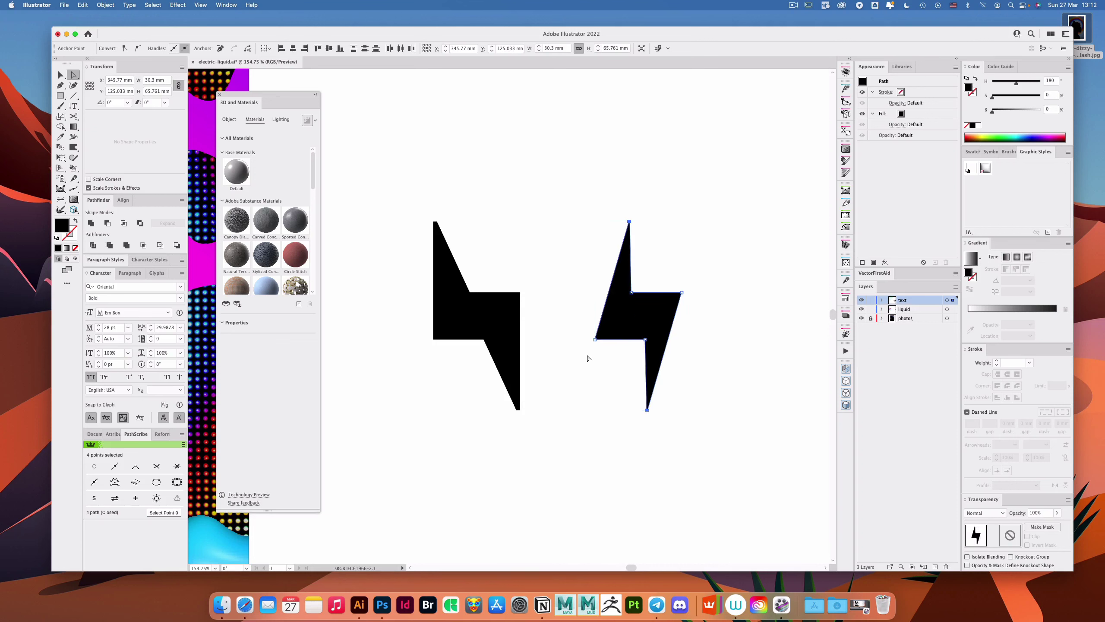
Step: Skew the copied bolt with the Free Transform tool to about 34 mm wide, moving its lower tip leftward
key("e")
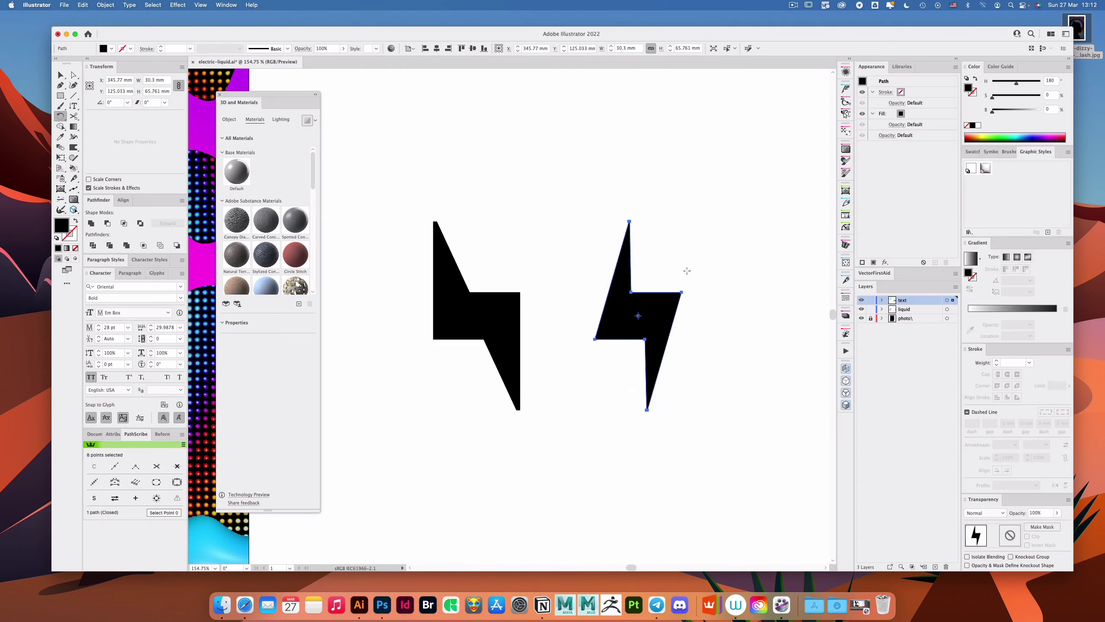
mouse_move(684, 317)
left_mouse_down()
mouse_move(678, 348)
mouse_move(681, 323)
left_mouse_up()
key("super+z")
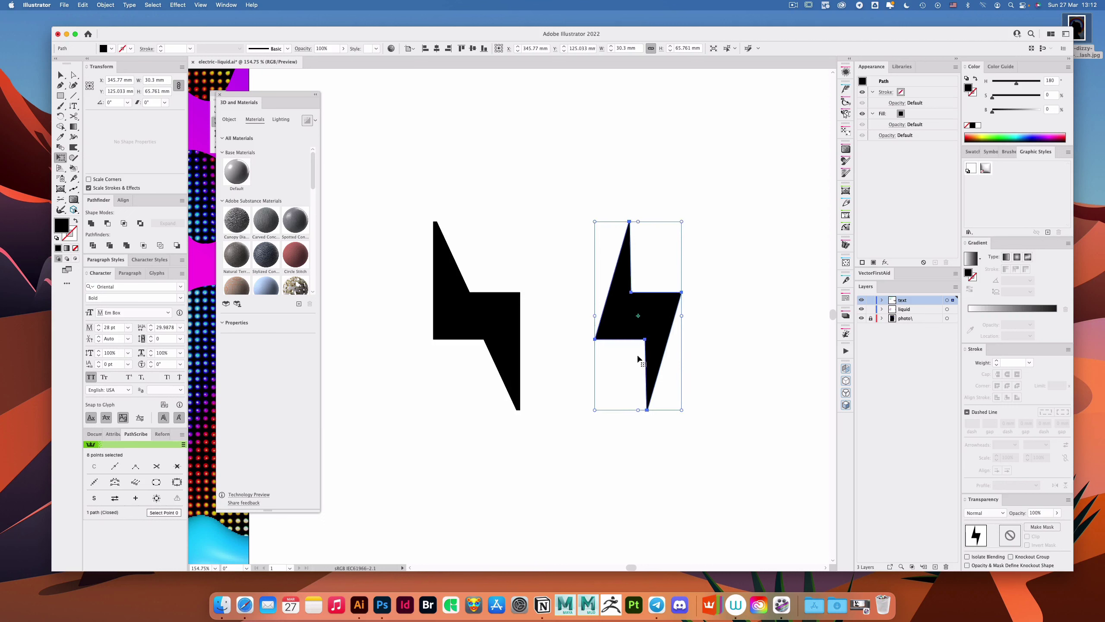
left_click_drag(637, 410, 594, 410)
key("a")
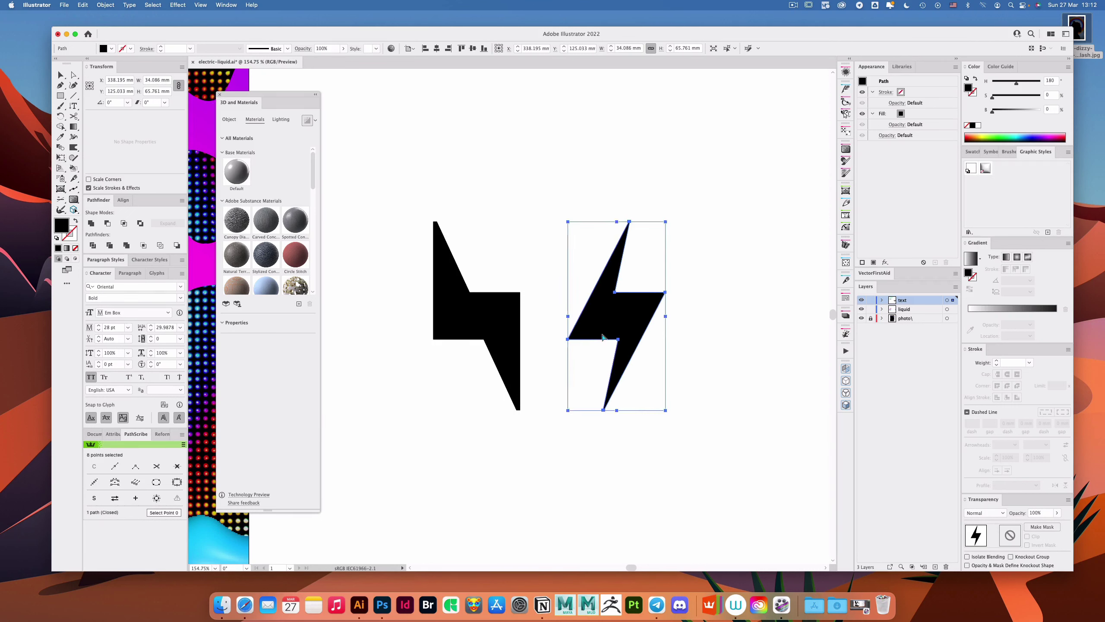
Step: Thin the copied bolt's middle band and move the copy farther away from the original
left_click_drag(547, 320, 763, 284)
key("super+z")
left_click(592, 347)
left_click(726, 289)
Step: Shear the original bolt's points strongly to the right to form a long, thin diagonal lightning bolt
key("v")
key("a")
left_click_drag(412, 196, 505, 252)
left_click_drag(479, 427, 579, 380)
key("s")
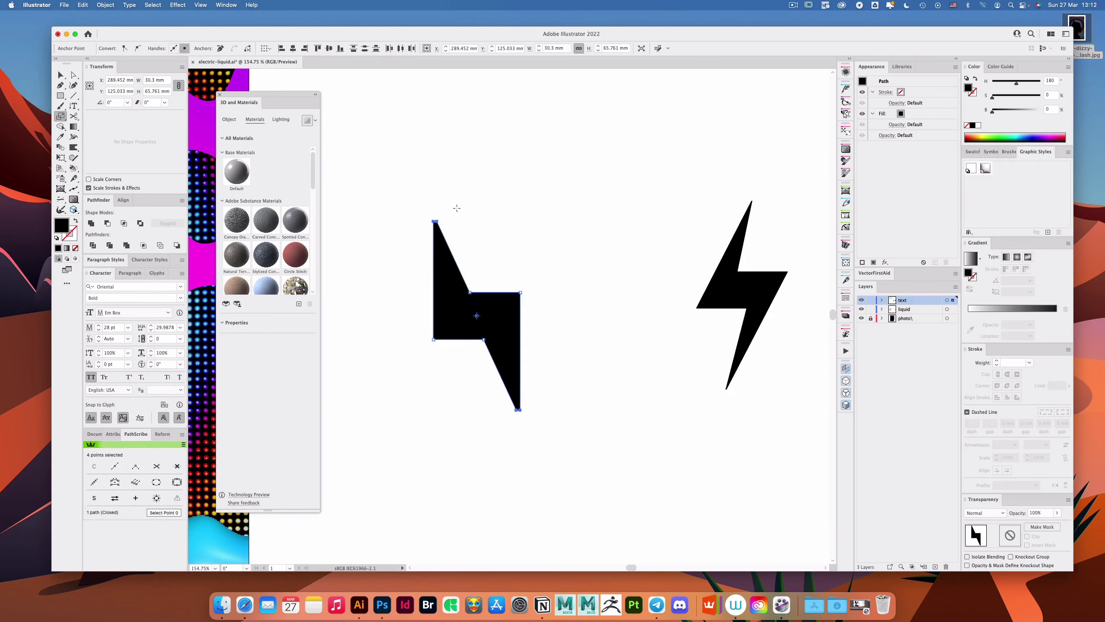
left_click_drag(433, 221, 584, 210)
Step: Sharpen both ends of the diagonal bolt into single-point tips by narrowing them and removing the extra anchor points
scroll(406, 378, "left", 3)
key("a")
left_click_drag(420, 374, 439, 401)
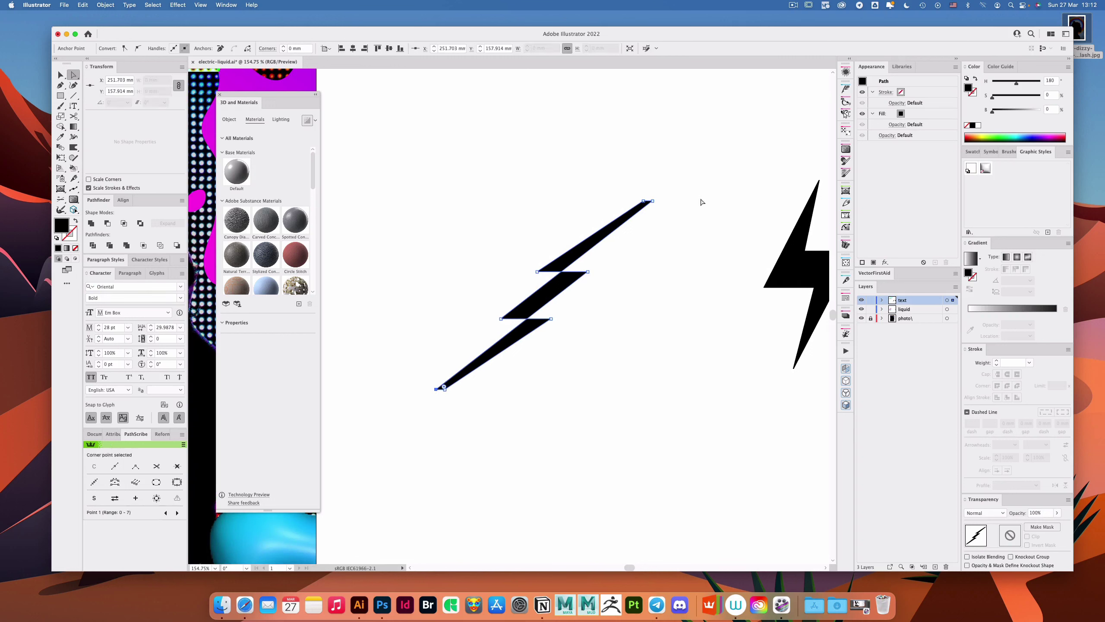
left_click_drag(651, 209, 650, 212)
key("s")
mouse_move(729, 178)
left_mouse_down()
mouse_move(715, 177)
mouse_move(720, 197)
left_mouse_up()
key("a")
left_click(657, 247)
key("minus")
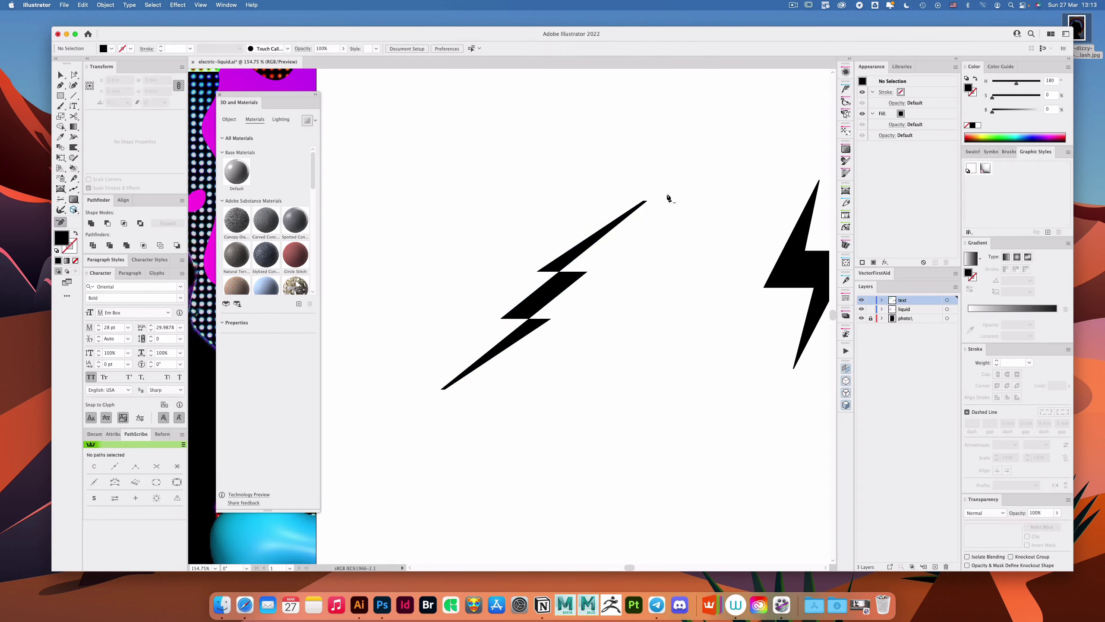
left_click(648, 200)
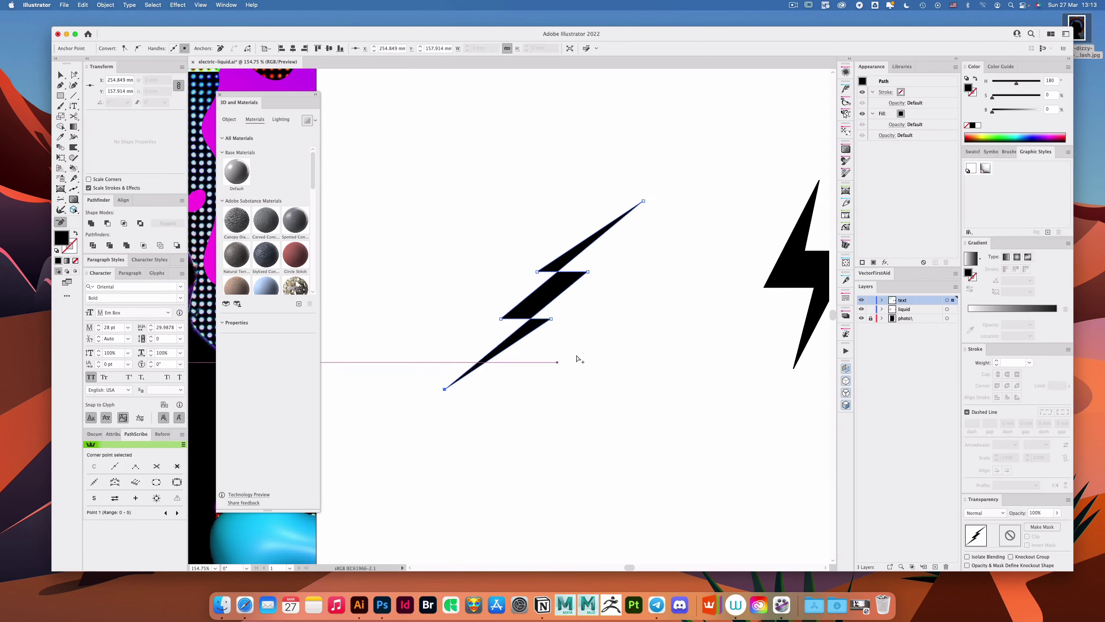
Step: Scale the bolt's two inner notch points outward horizontally to thicken its upper and lower spikes
key("a")
left_click(559, 325)
left_click_drag(546, 326, 543, 329)
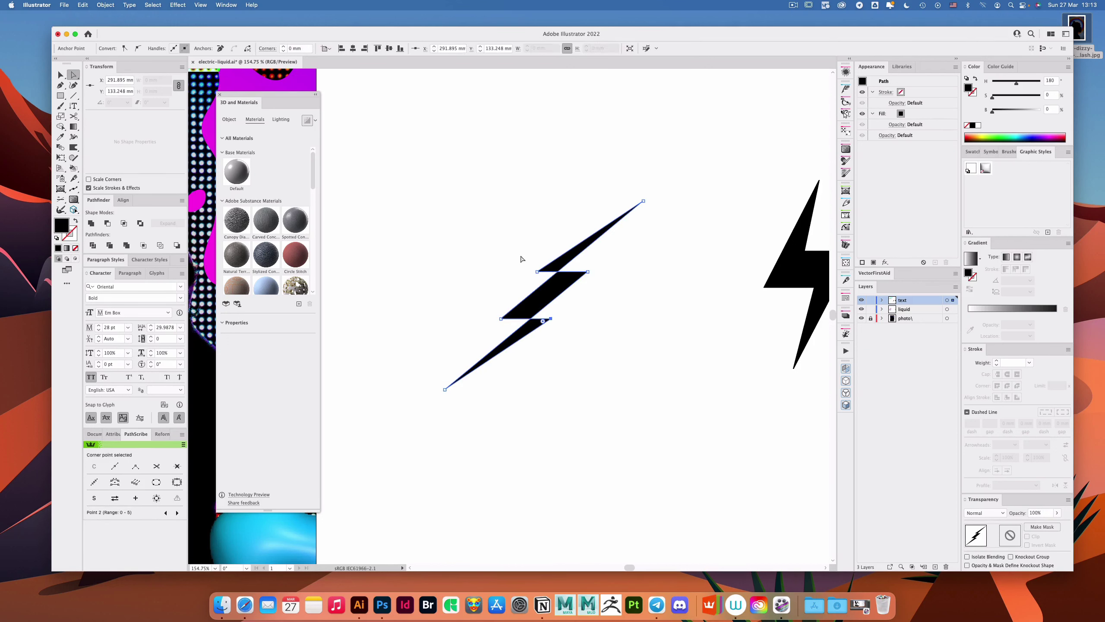
left_click_drag(541, 276, 543, 279)
key("s")
left_click_drag(604, 280, 759, 285)
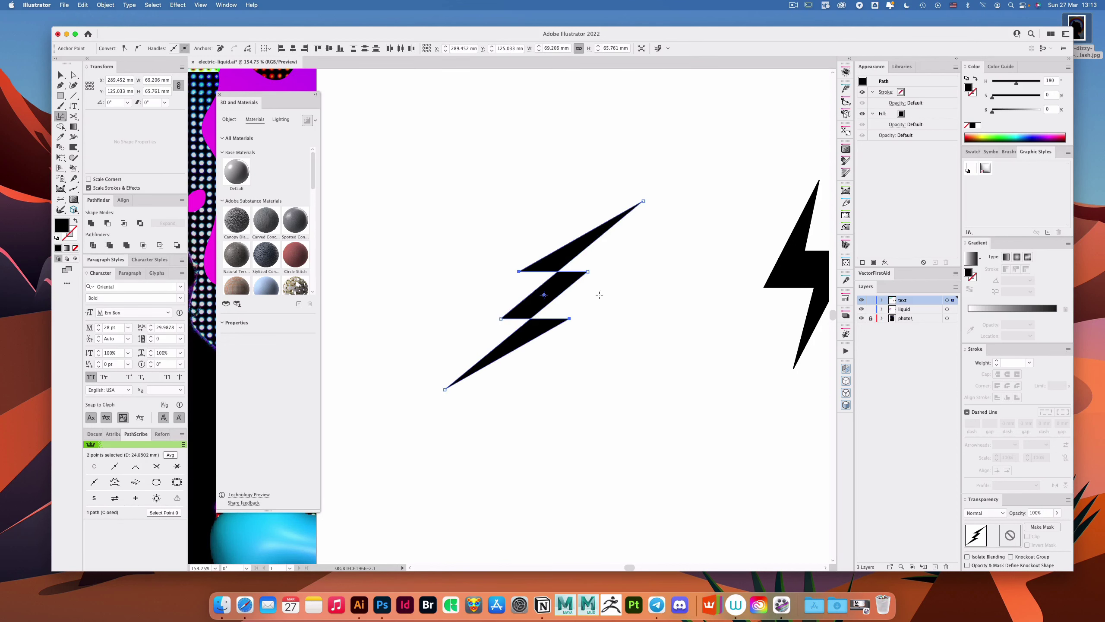
Step: Scale the bolt's two outer middle points slightly outward to widen its central band
mouse_move(594, 300)
left_mouse_down()
mouse_move(654, 299)
mouse_move(611, 295)
mouse_move(612, 305)
left_mouse_up()
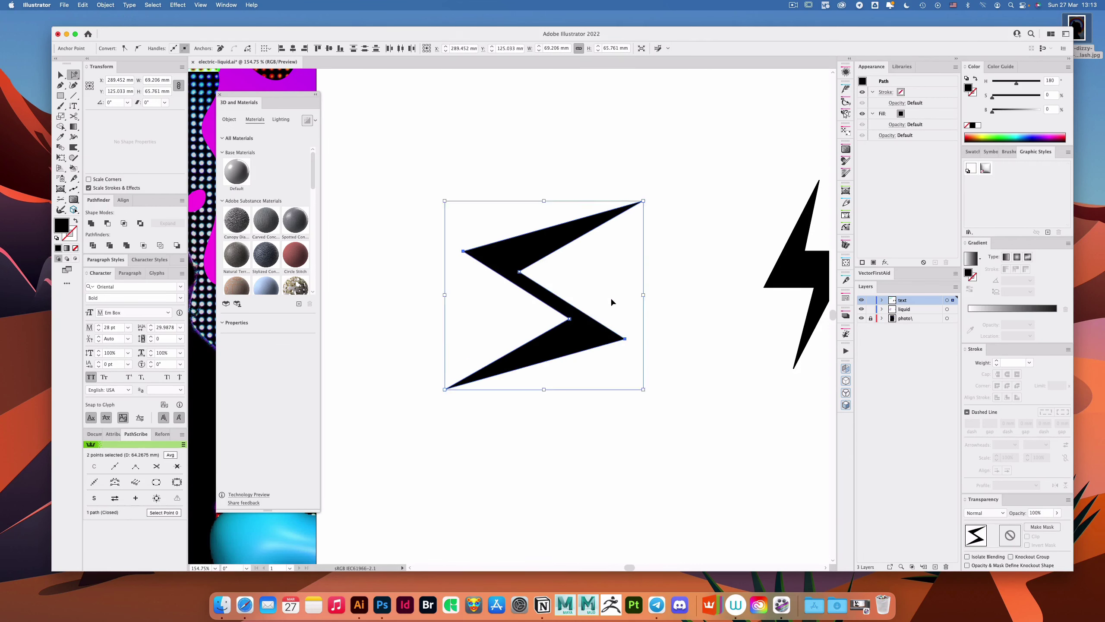
key("super+z")
mouse_move(597, 284)
left_mouse_down()
mouse_move(610, 296)
mouse_move(601, 296)
left_mouse_up()
Step: Shear the whole diagonal bolt with Free Transform to make it steeper, about 47 mm wide
key("a")
left_click(575, 247)
key("e")
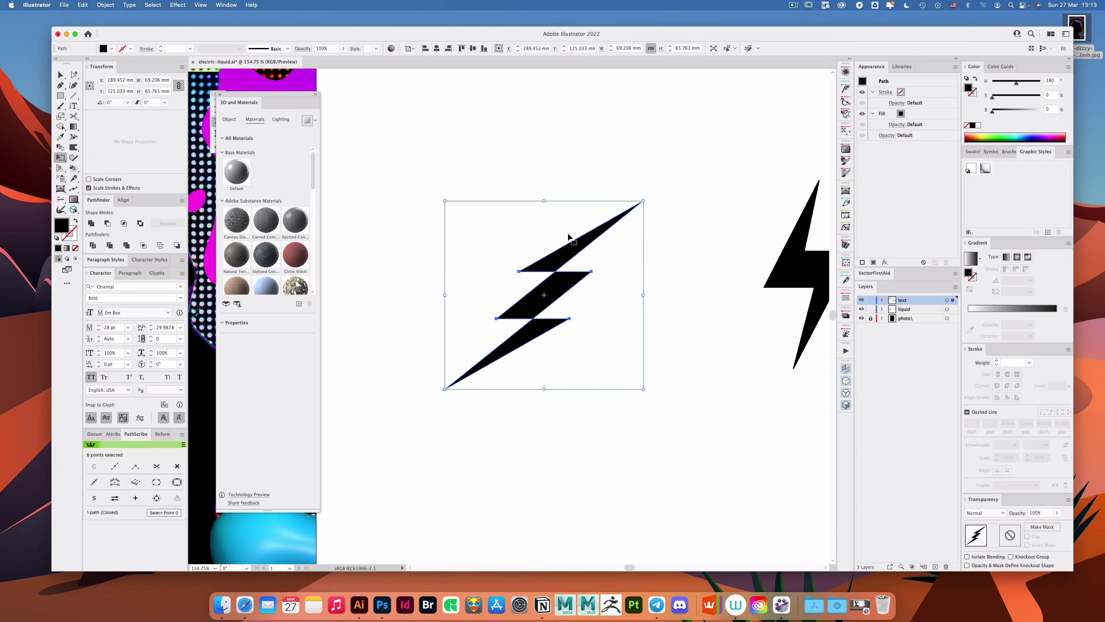
left_click_drag(548, 201, 508, 197)
key("super+z")
key("a")
left_click(587, 177)
scroll(590, 244, "down", 5)
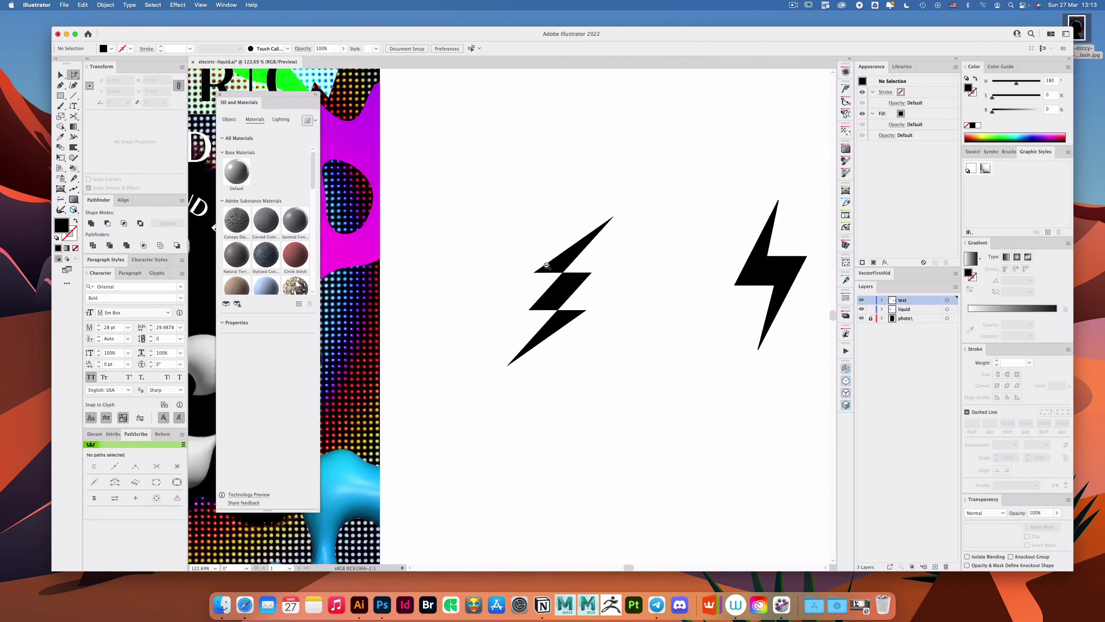
Step: Fill the diagonal bolt with pale cyan (H 180, S 21.96, B 100)
left_click_drag(559, 333, 683, 279)
key("v")
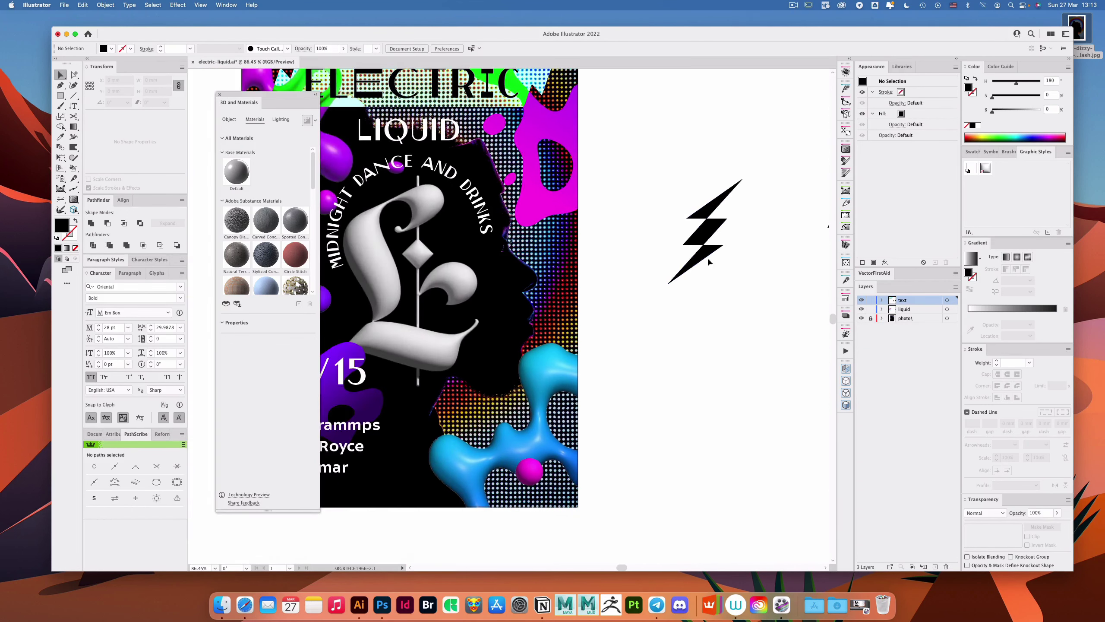
left_click(710, 252)
left_click_drag(599, 234, 668, 252)
mouse_move(1019, 107)
left_mouse_down()
mouse_move(1036, 113)
mouse_move(1003, 97)
left_mouse_up()
Step: Set the bolt's blend mode to Difference and place it over the poster's lower-right area, enlarged to about 80 by 113 mm
left_click(985, 513)
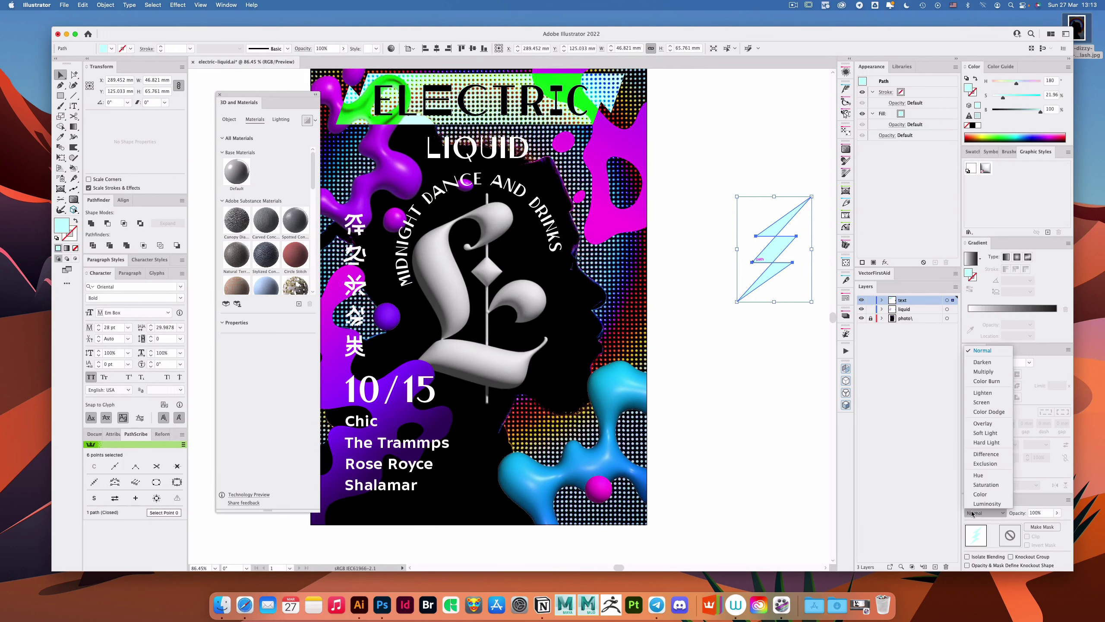
left_click(985, 461)
left_click_drag(778, 257, 538, 337)
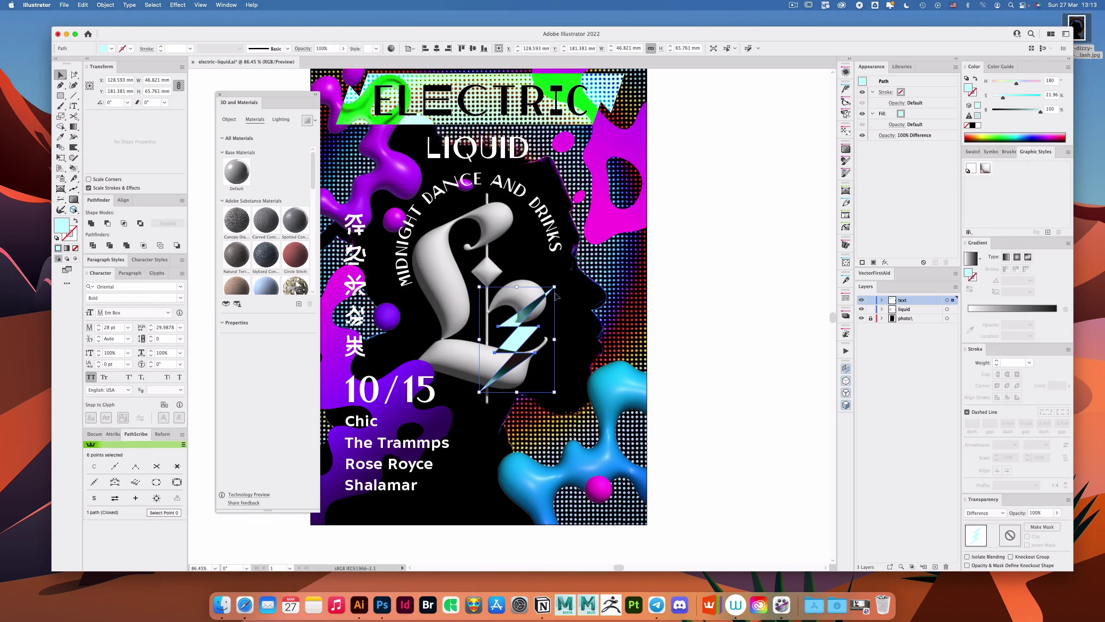
left_click_drag(582, 273, 583, 250)
Step: Try a scaled-down copy of the bolt over the poster's lineup text and delete the copy
left_click_drag(523, 336, 432, 414)
left_click(718, 366)
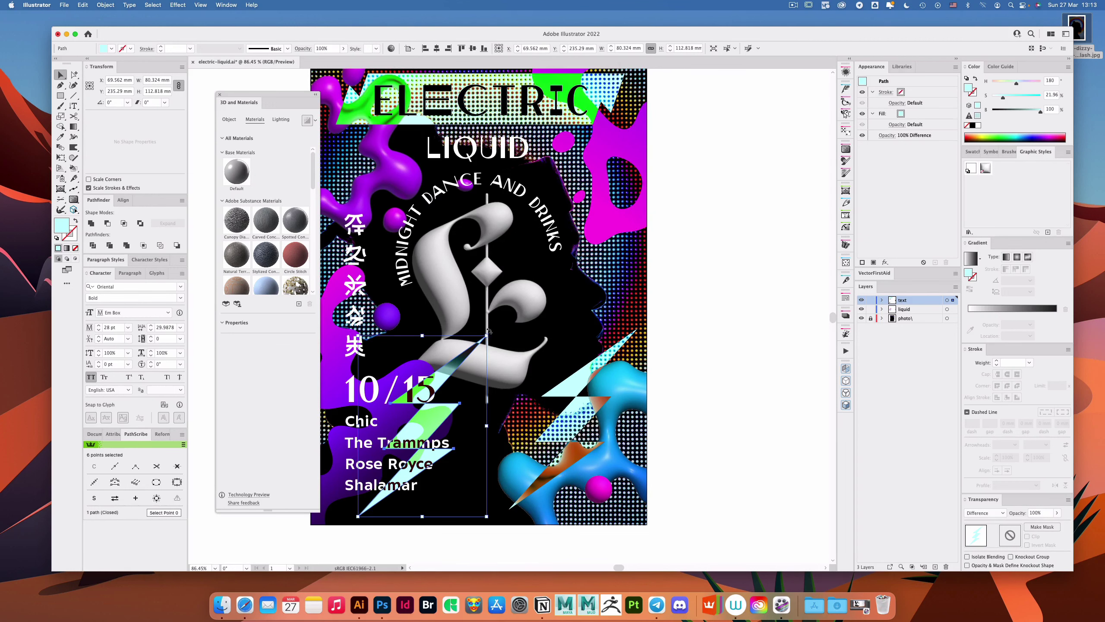
left_click_drag(485, 338, 407, 437)
left_click(649, 305)
scroll(649, 305, "down", 2)
scroll(648, 305, "left", 2)
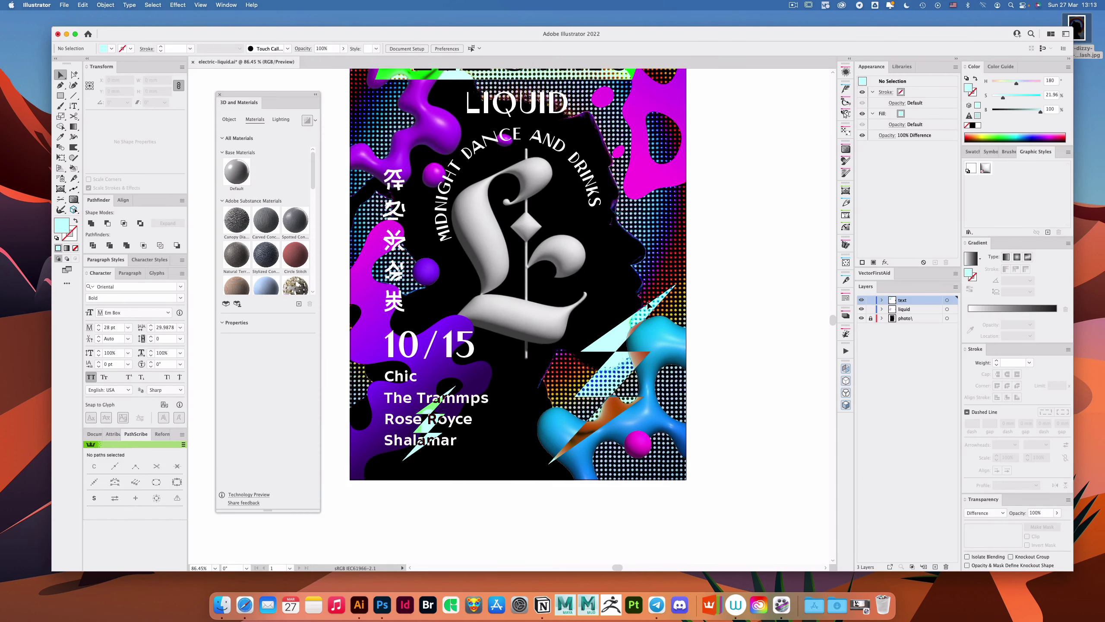
key("Delete")
Step: Duplicate the black bolt closer to the poster and adjust the copy's two inner notch points
key("Tab")
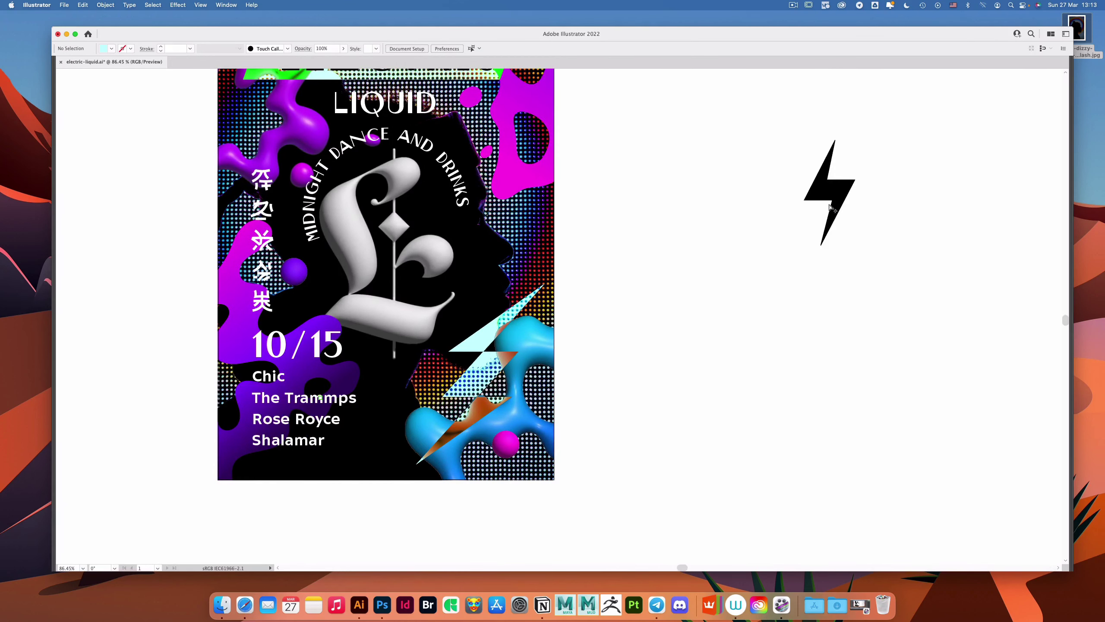
left_click_drag(829, 203, 669, 328)
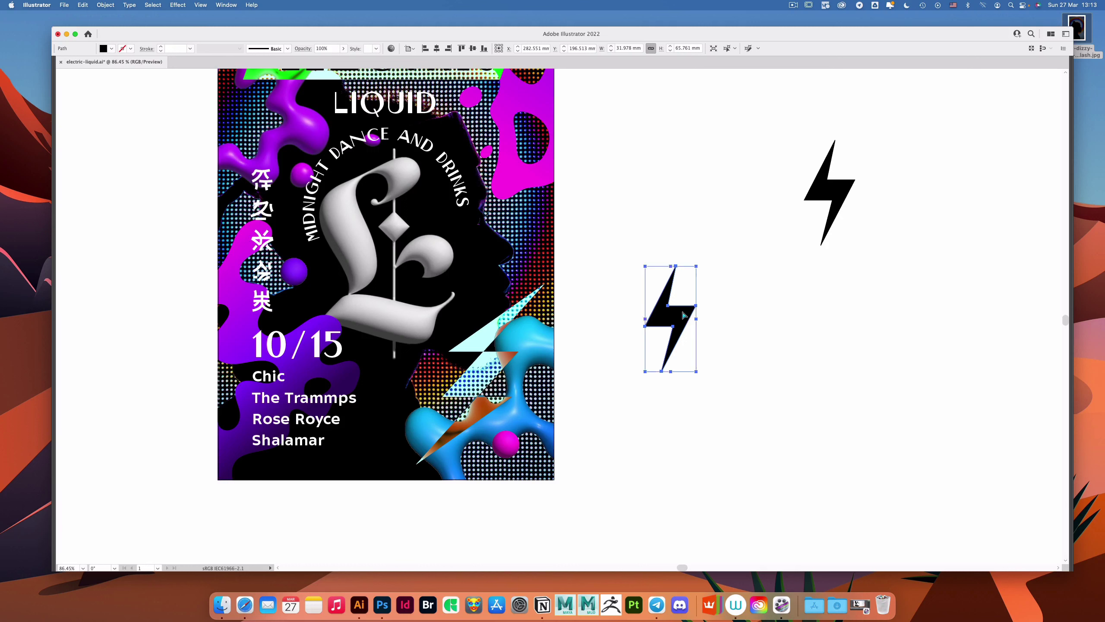
key("a")
left_click_drag(666, 312, 666, 313)
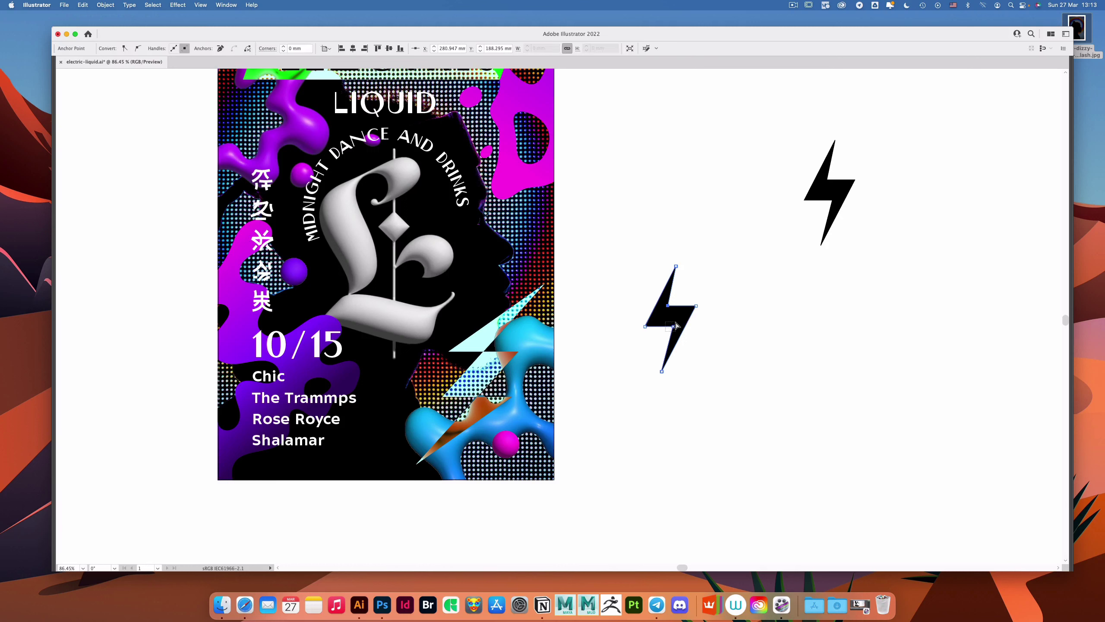
left_click(676, 326)
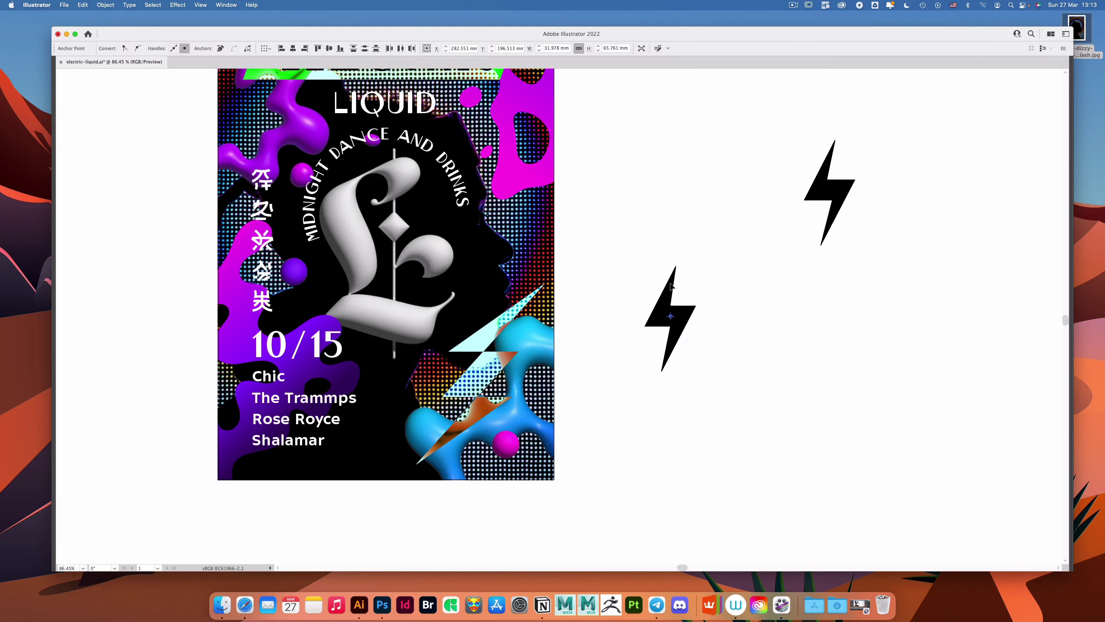
key("a")
left_click(711, 273)
Step: Copy the poster bolt's pale cyan appearance onto the duplicated bolt and move it slightly down and to the right
left_click(679, 322, "alt")
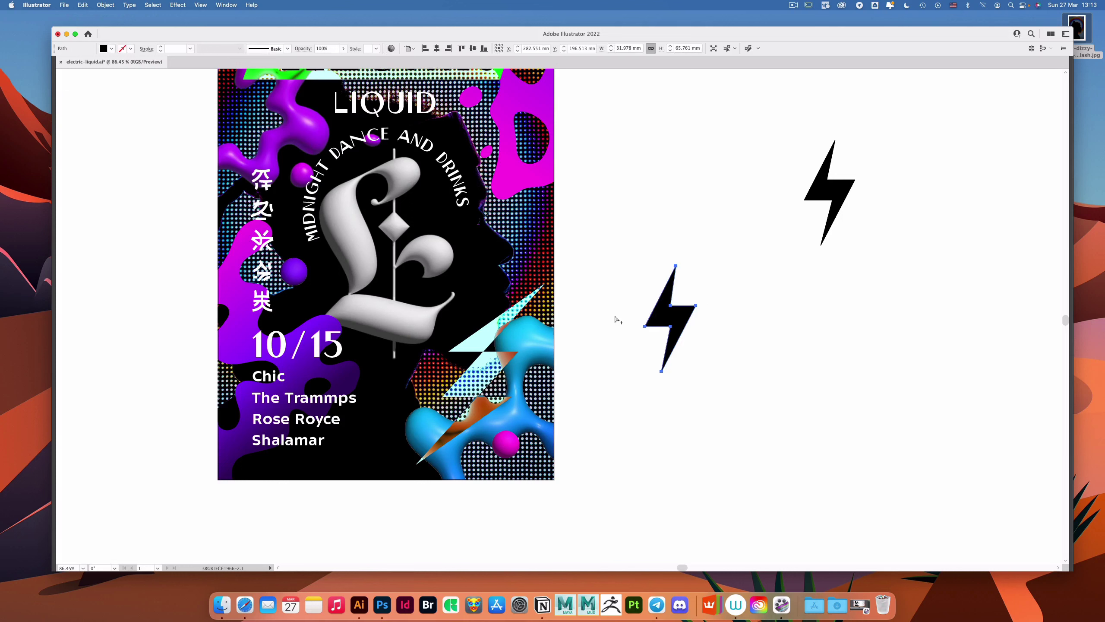
left_click(493, 333)
key("v")
left_click_drag(678, 318, 701, 360)
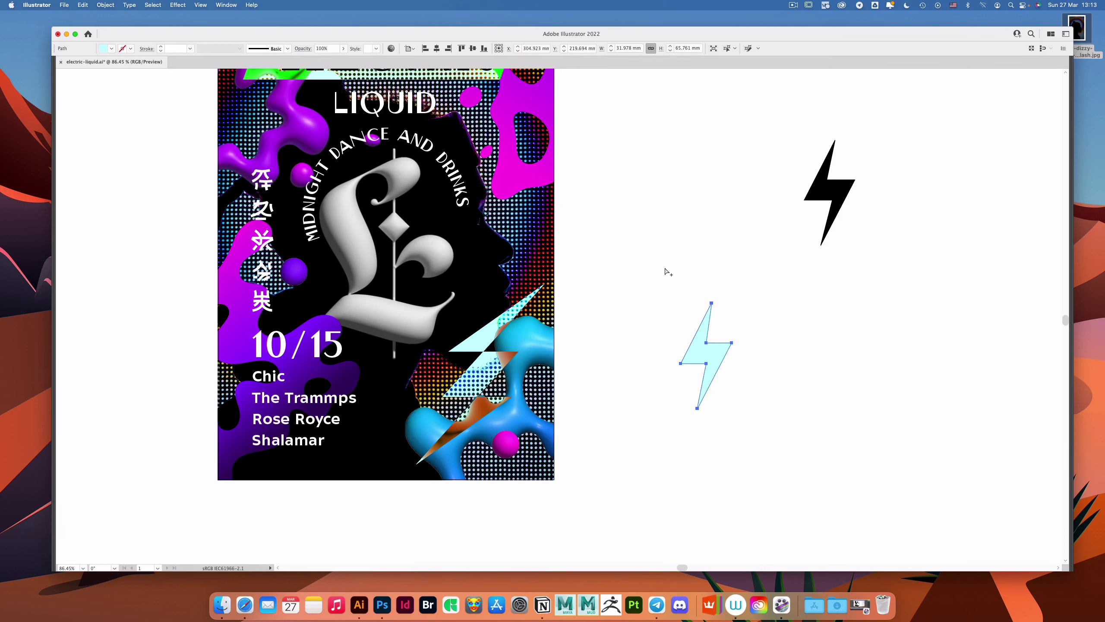
left_click(668, 272)
Step: Shift the poster bolt down and to the left and restack it directly in front of the blue liquid shape
scroll(533, 412, "left", 3)
scroll(534, 413, "up", 2)
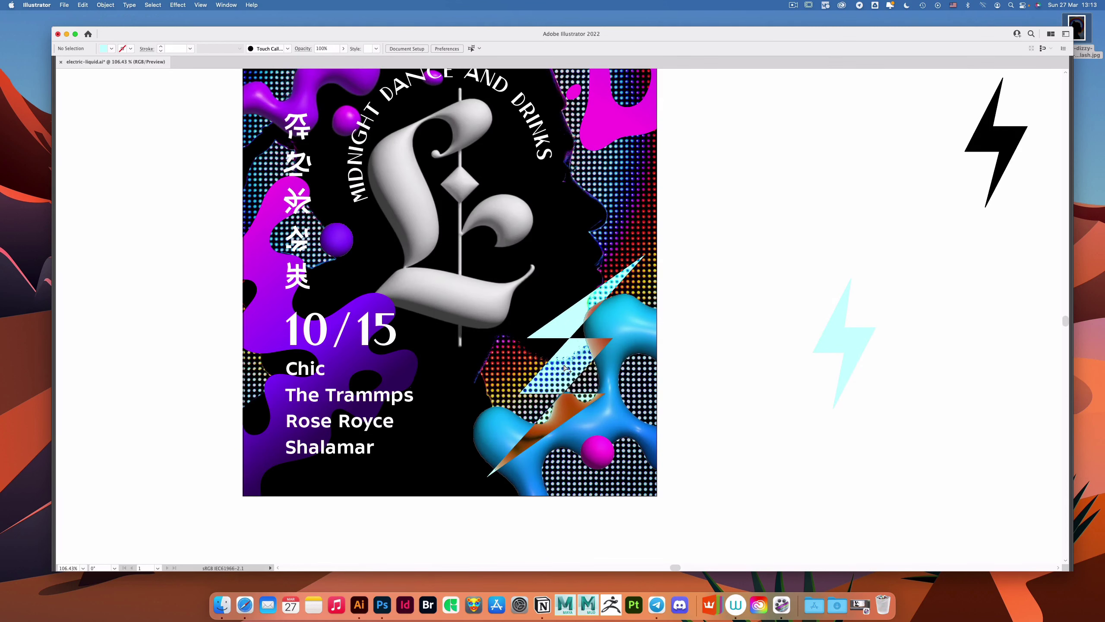
left_click(533, 412)
key("Delete")
left_click(565, 434)
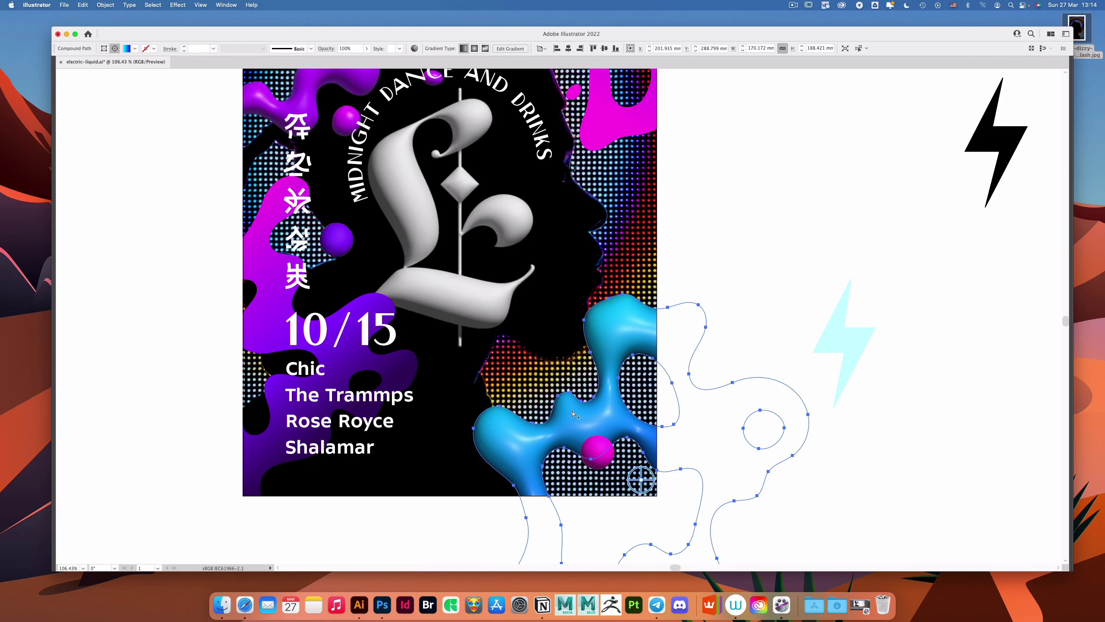
key("super+z")
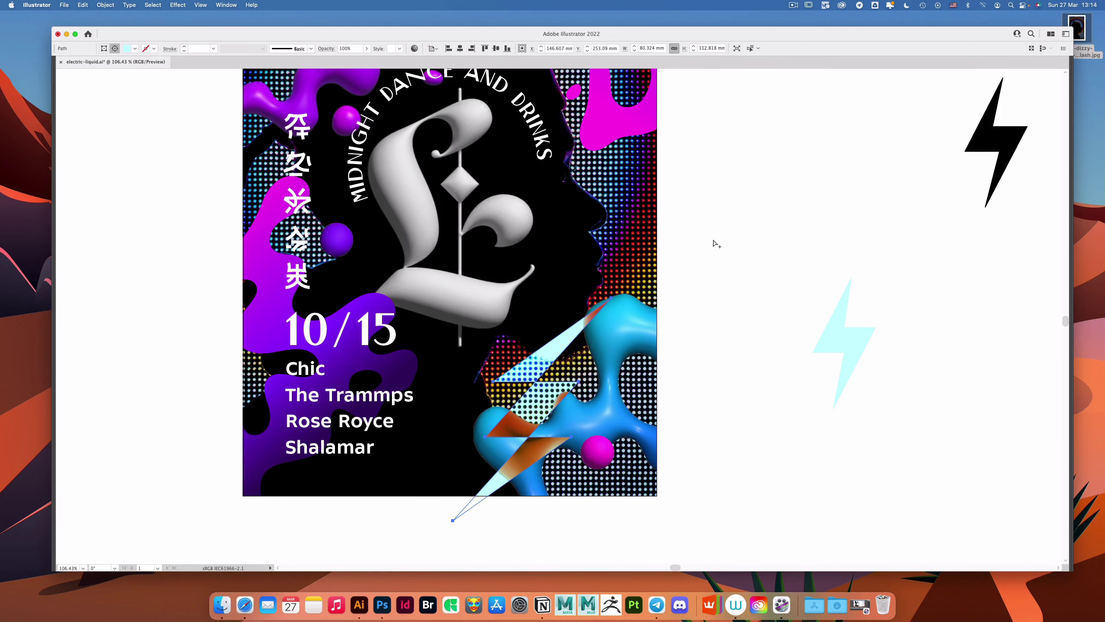
Step: Enlarge the poster bolt to about 113 by 159 mm and position it across the lower-right corner
scroll(515, 370, "down", 3)
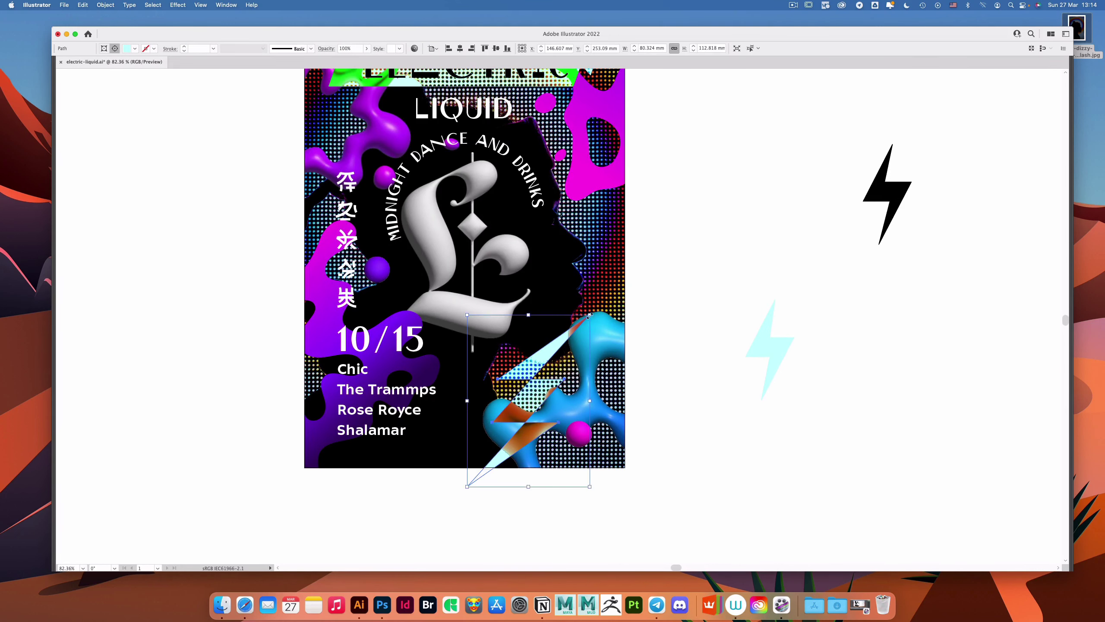
left_click_drag(590, 315, 699, 244)
left_click(726, 223)
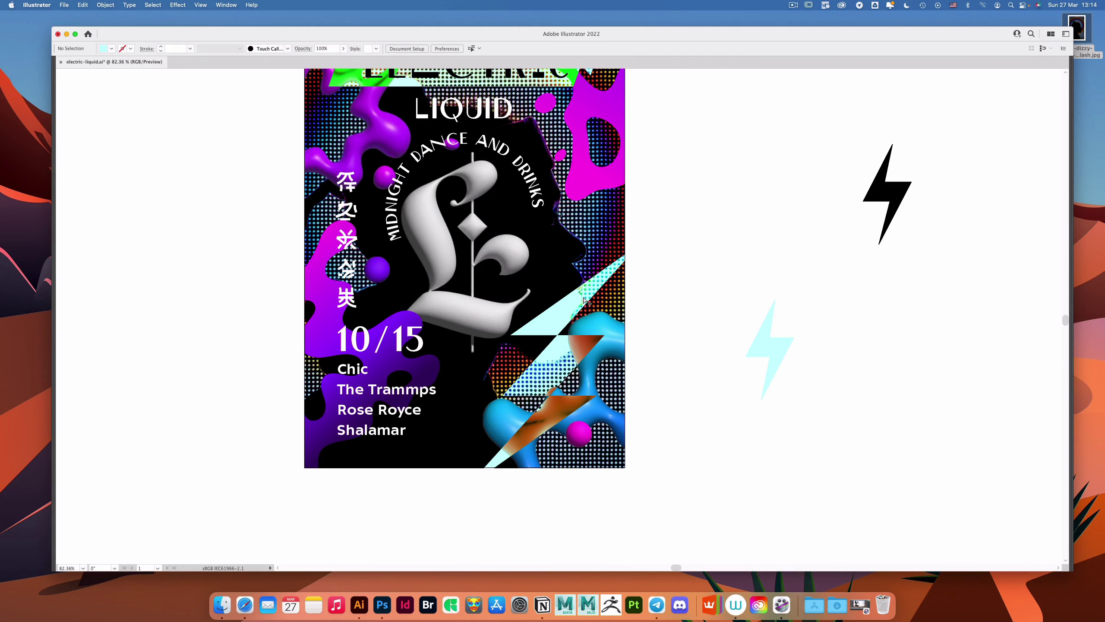
left_click_drag(584, 300, 596, 328)
left_click(595, 329)
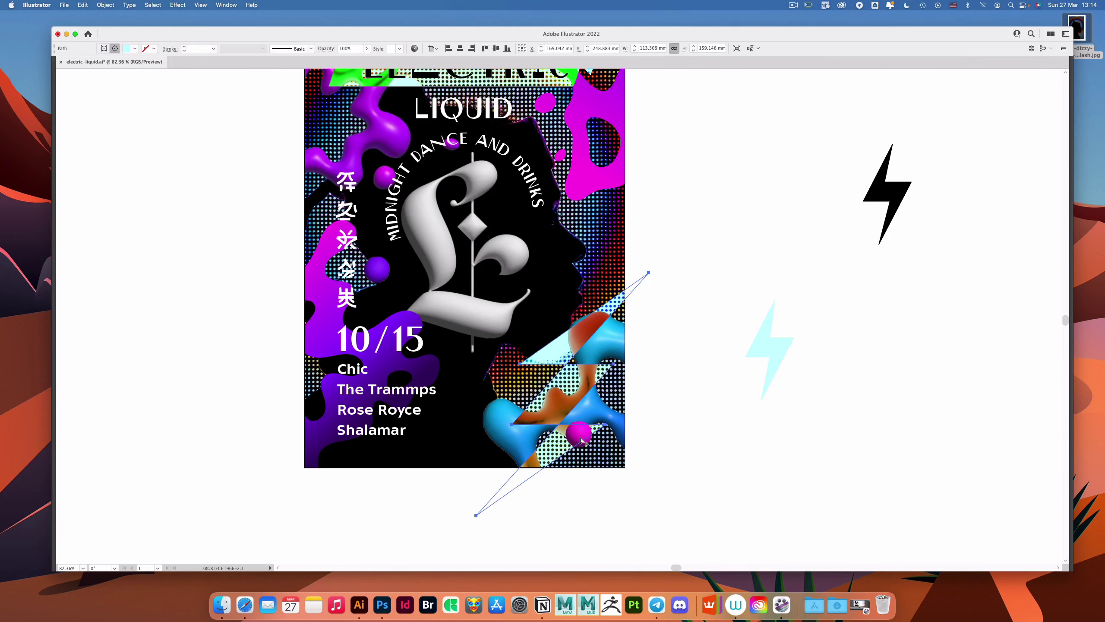
Step: Move the magenta sphere to the left end of the blue liquid and shift the large bolt up and to the left
left_click_drag(579, 433, 483, 429)
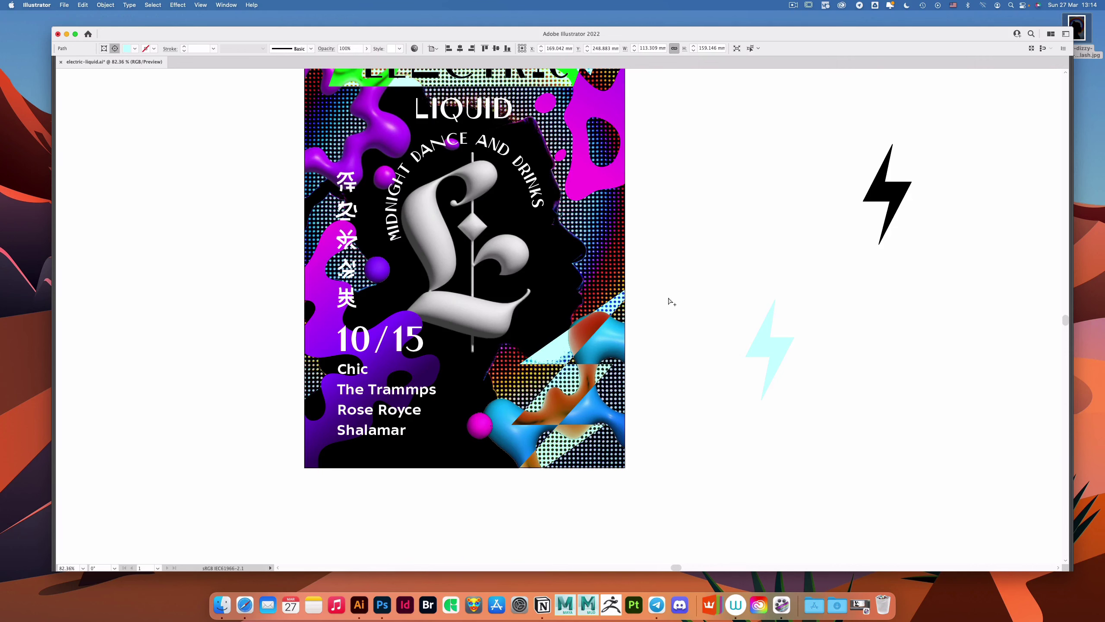
left_click(685, 278)
left_click_drag(584, 338, 567, 326)
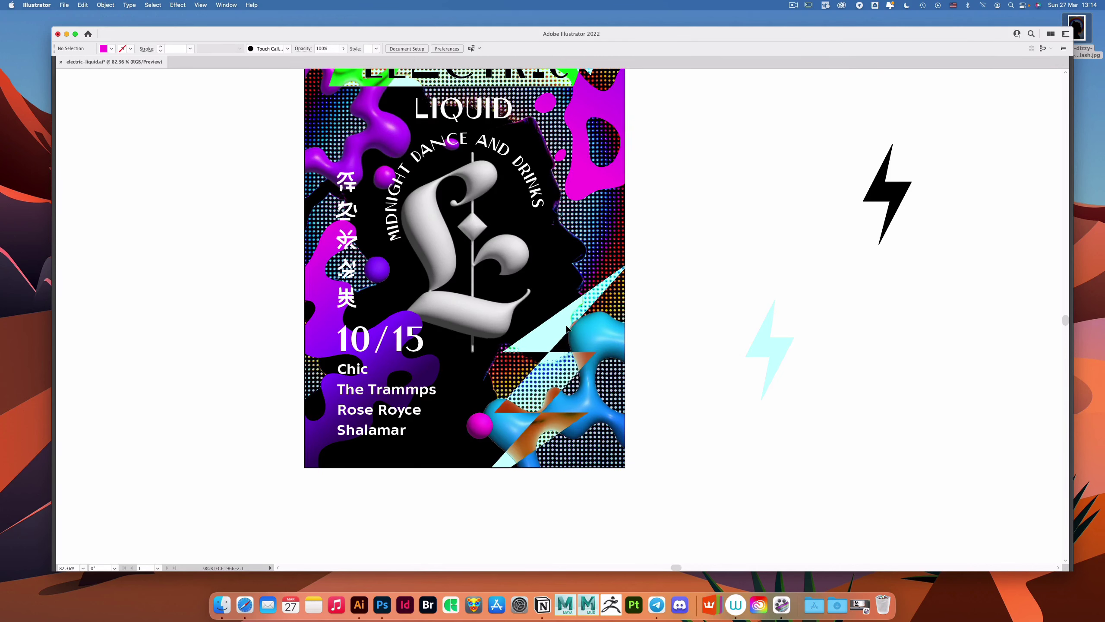
Step: Show the panels again and move the large bolt down and to the right over the blue liquid
key("Tab")
left_click_drag(805, 205, 694, 242)
left_click_drag(717, 279, 659, 266)
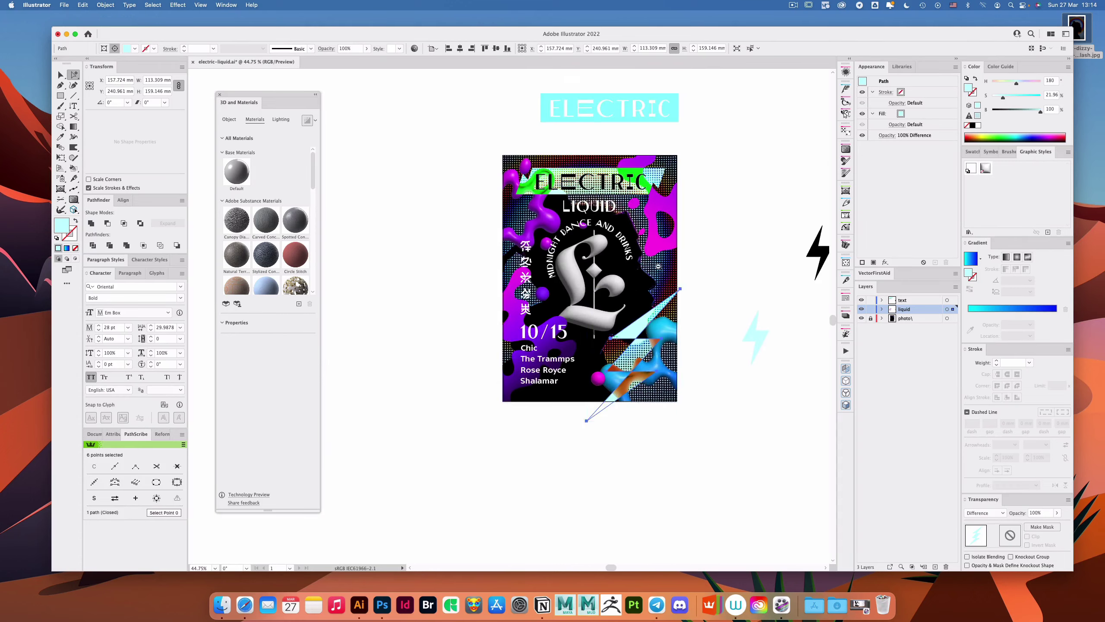
left_click(771, 208)
left_click_drag(772, 207, 701, 253)
left_click_drag(564, 352, 595, 349)
left_click_drag(564, 422, 583, 433)
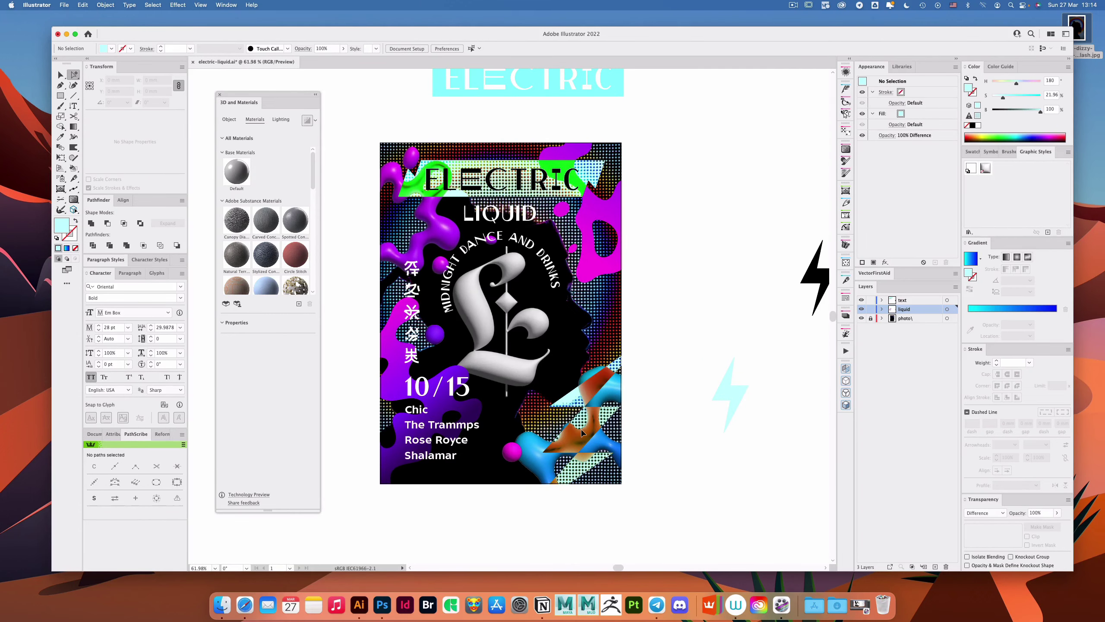
Step: Recolour the large bolt pale pink by setting its hue to 0 and move it a little to the left
left_click(583, 432)
left_click_drag(1013, 86, 973, 89)
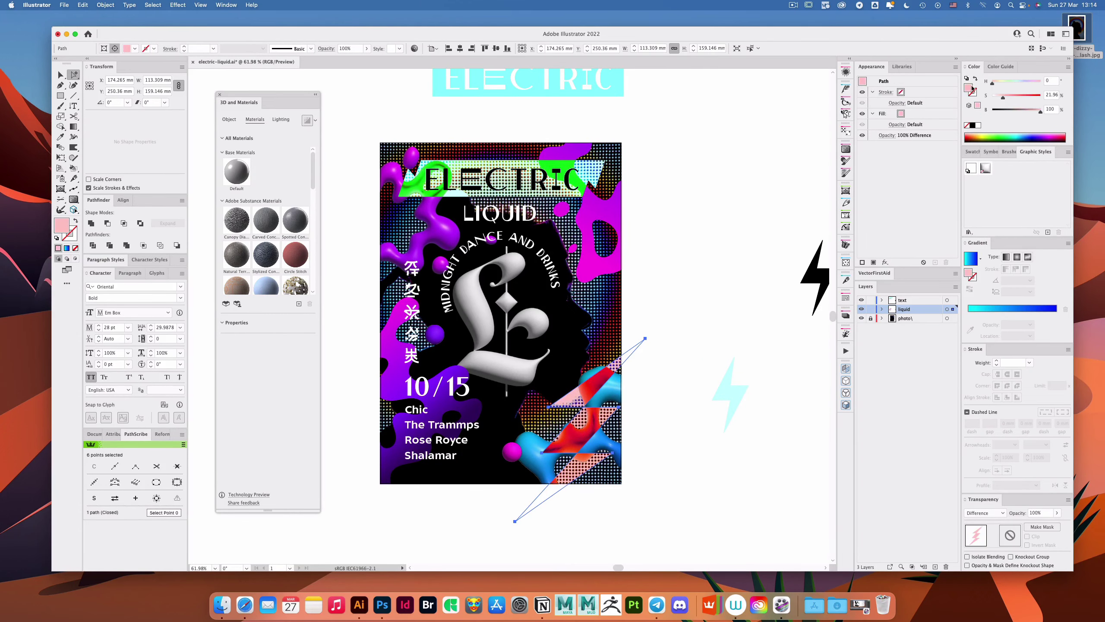
left_click(738, 202)
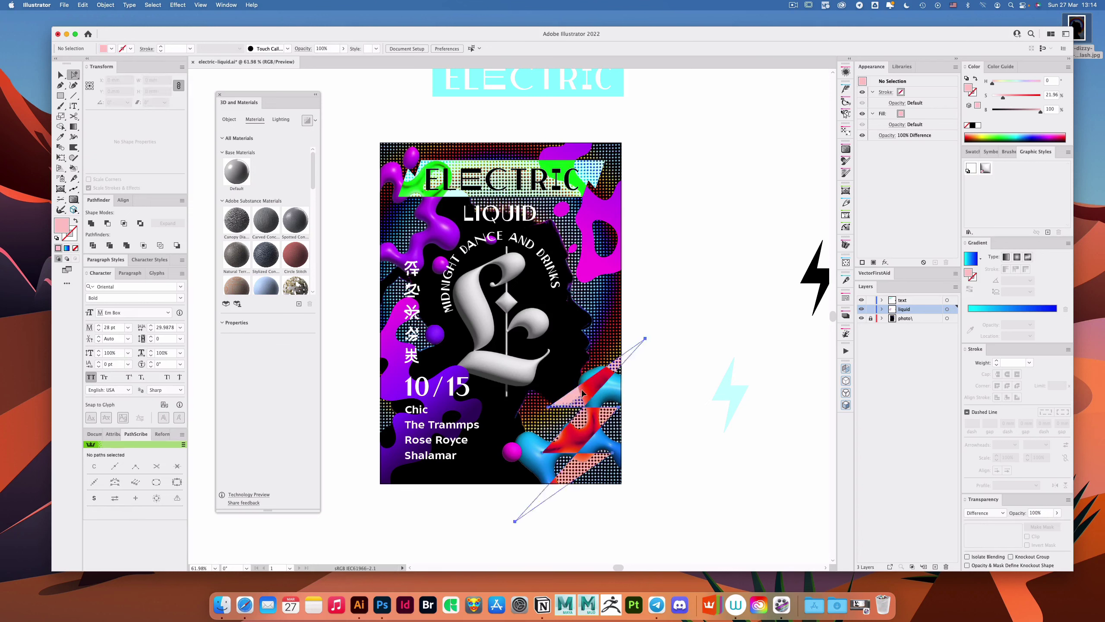
left_click_drag(583, 392, 560, 392)
left_click(626, 349)
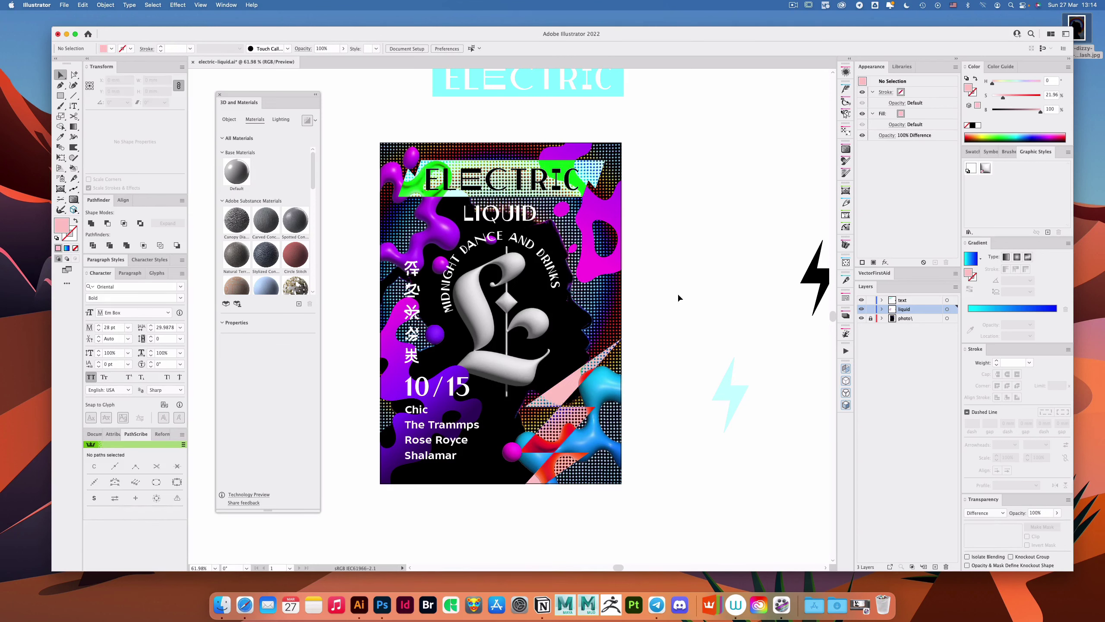
Step: Place the small cyan bolt over the poster's lower-left edge, enlarged to about 68 by 139 mm
left_click_drag(722, 389, 421, 361)
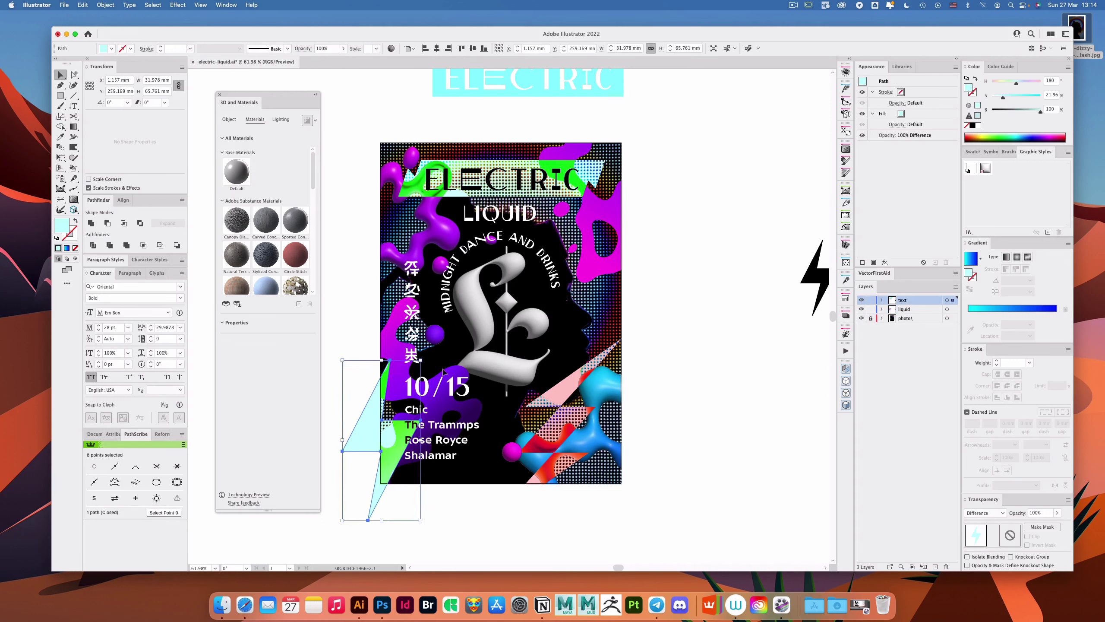
key("a")
left_click_drag(390, 438, 402, 434)
Step: Fill the lower-left bolt with dark magenta (H 329.8, S 100, B 63.92) and restack it directly in front of the purple liquid
left_click_drag(1030, 112, 1037, 84)
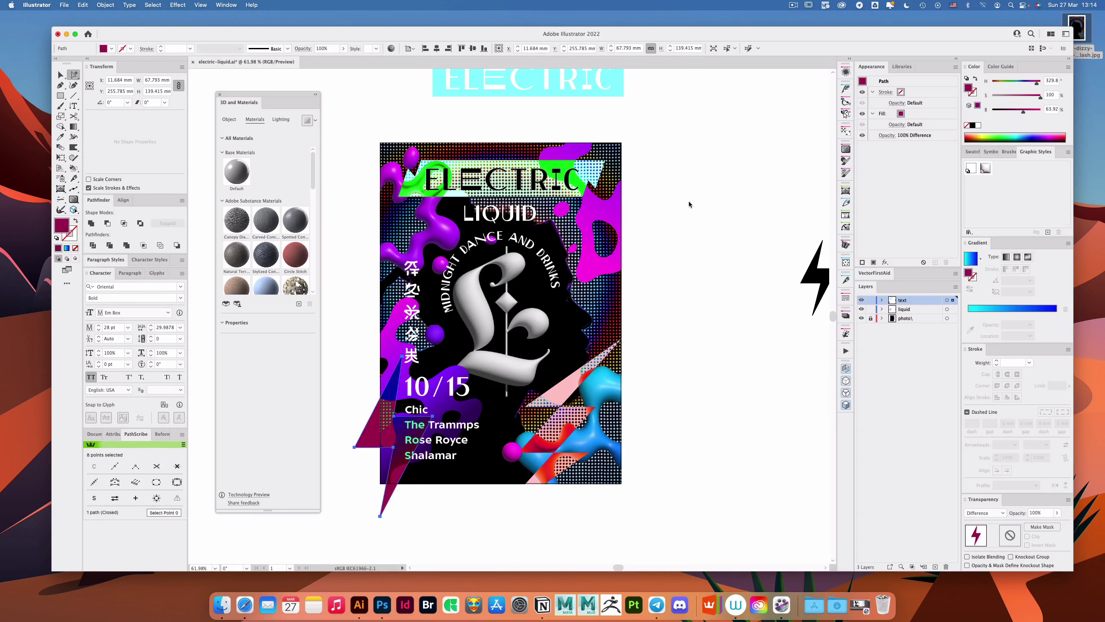
key("super+x")
left_click(396, 419)
key("super+f")
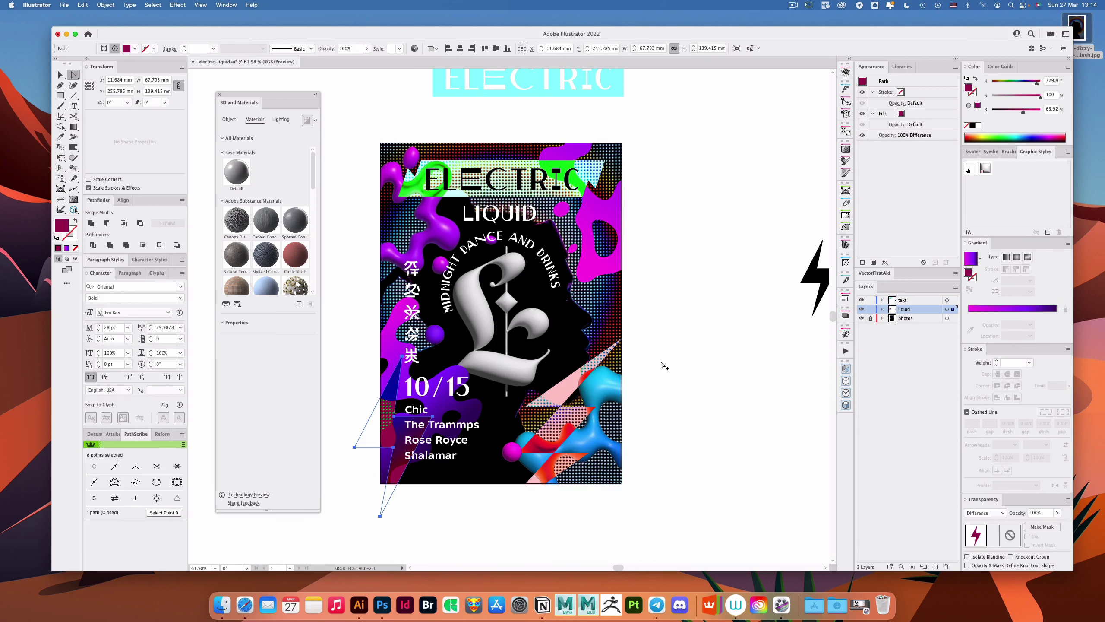
Step: Move the dark magenta bolt from the poster's lower-left edge up to its right edge, over the magenta liquid
left_click(664, 367)
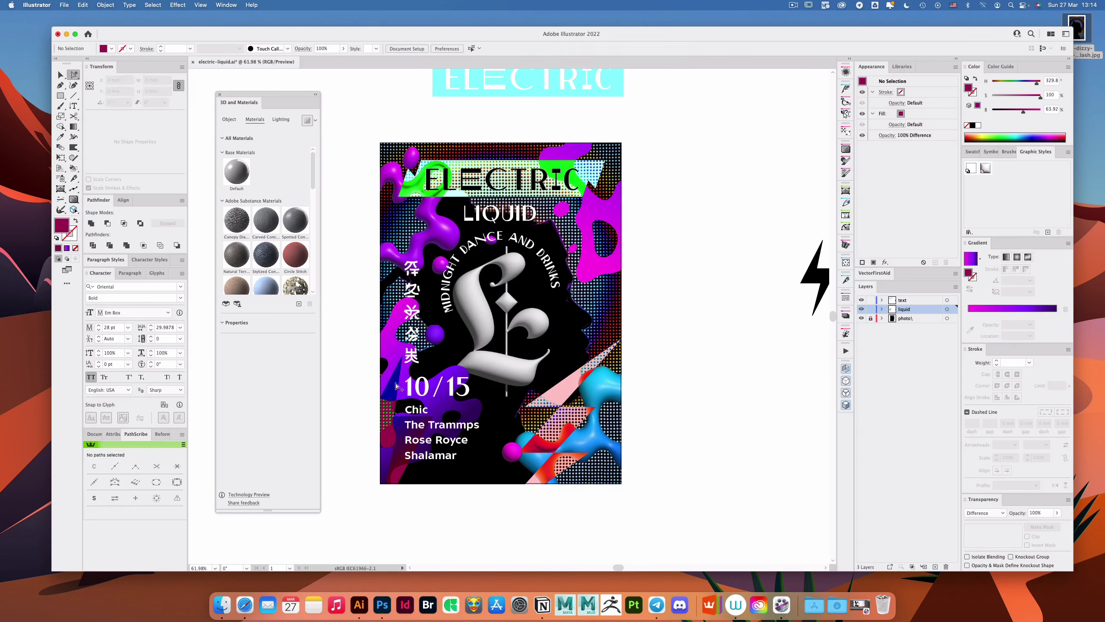
left_click_drag(395, 386, 661, 237)
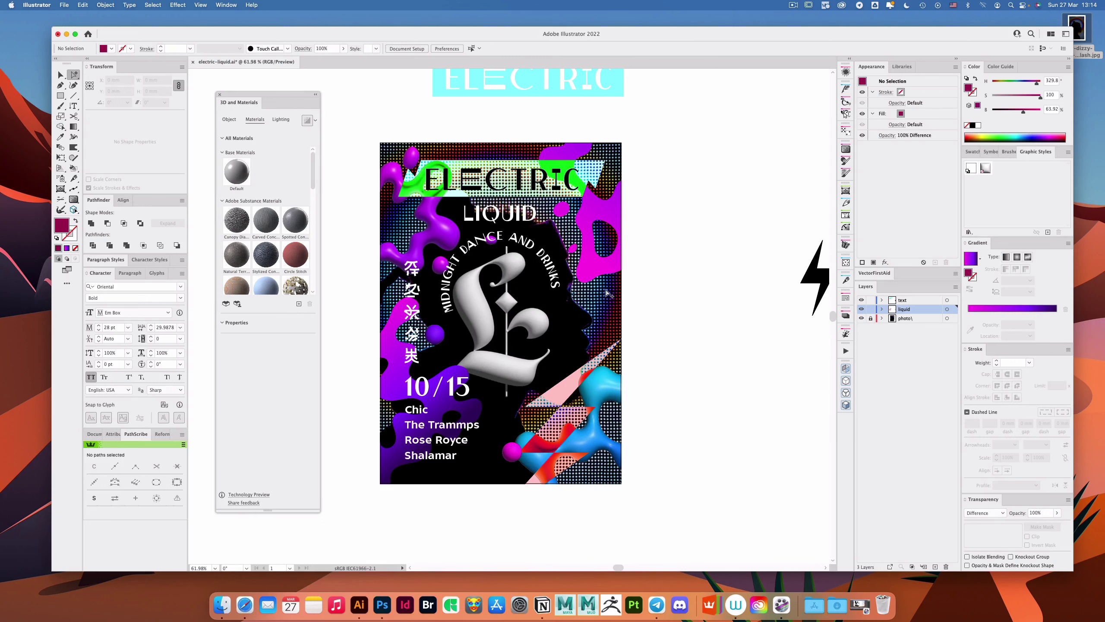
mouse_move(630, 280)
left_mouse_down()
mouse_move(622, 288)
mouse_move(614, 267)
left_mouse_up()
left_click(675, 253)
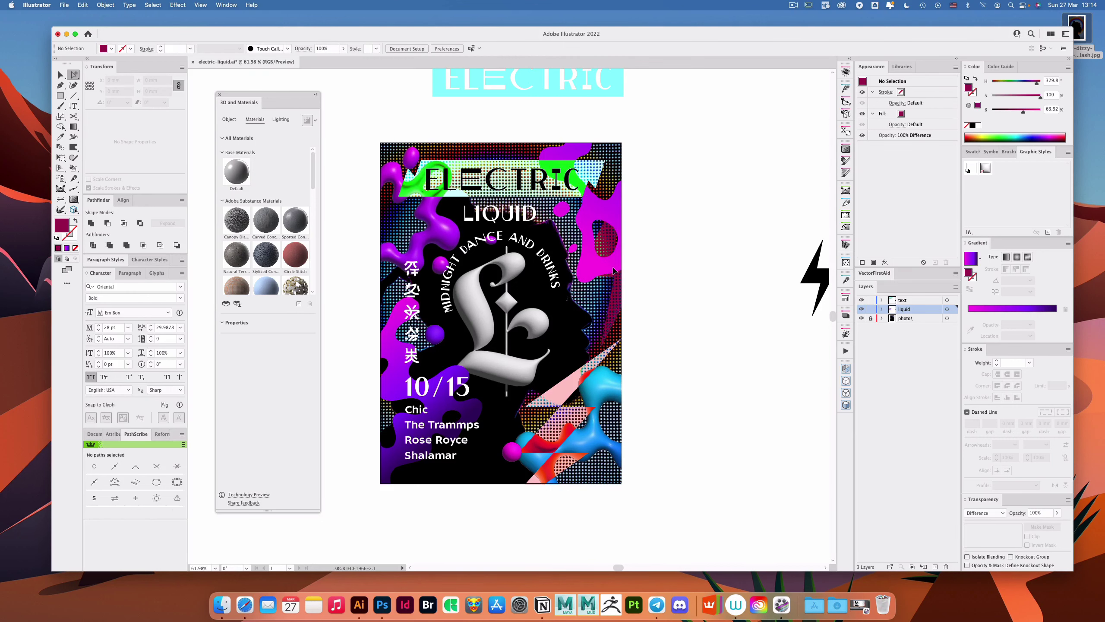
Step: Shrink the dark magenta bolt and move it to the poster's upper-left edge, over the purple liquid
key("v")
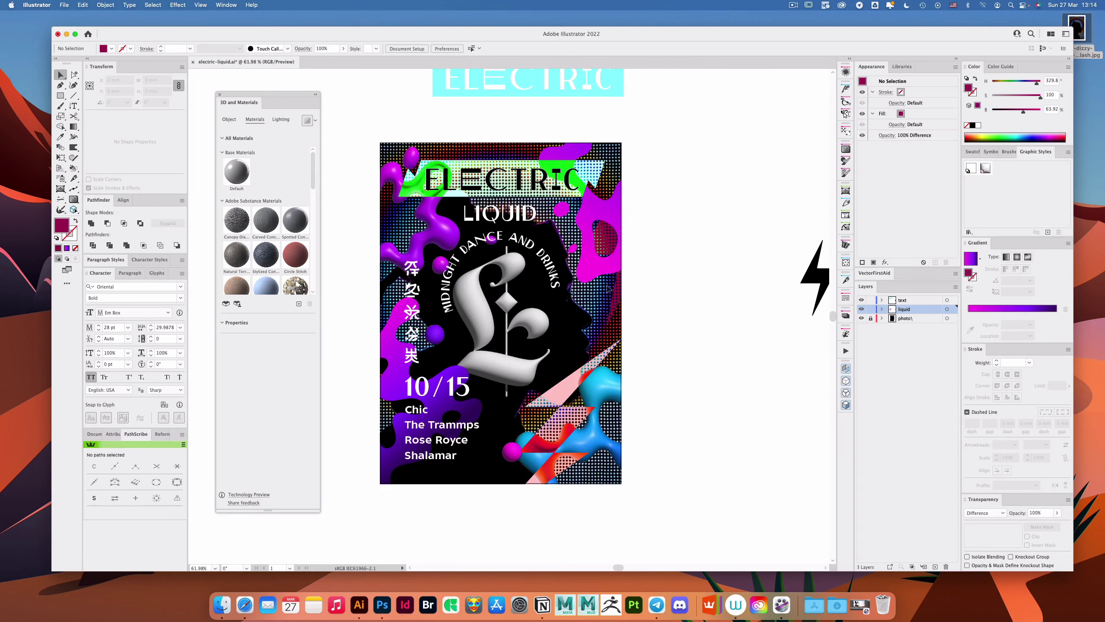
left_click(616, 305)
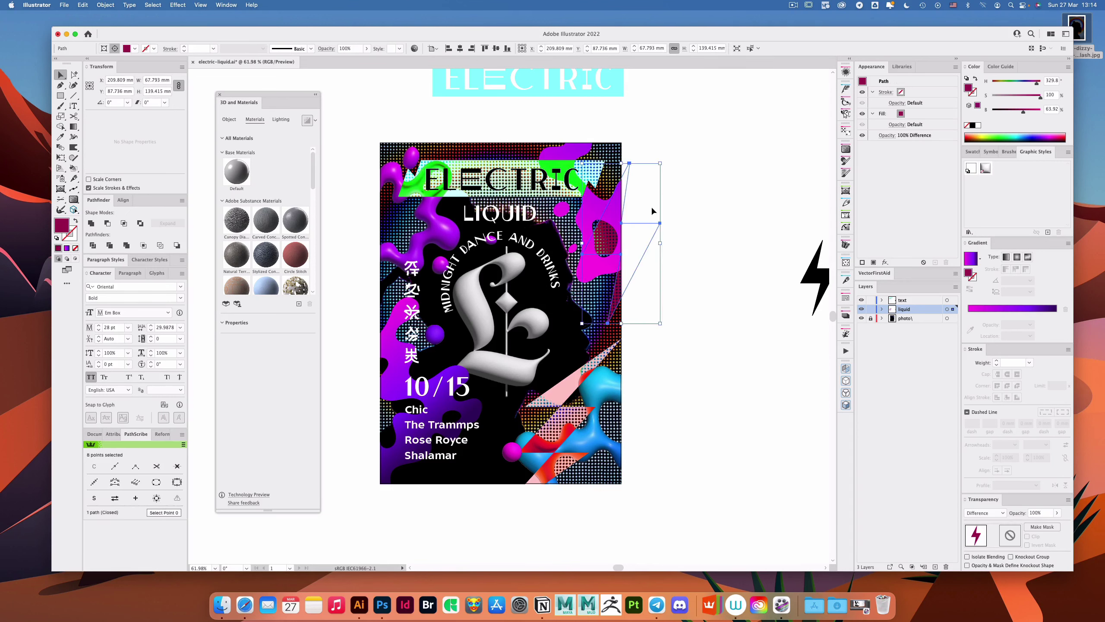
left_click_drag(660, 163, 622, 242)
key("a")
left_click_drag(609, 292, 417, 239)
left_click(677, 247)
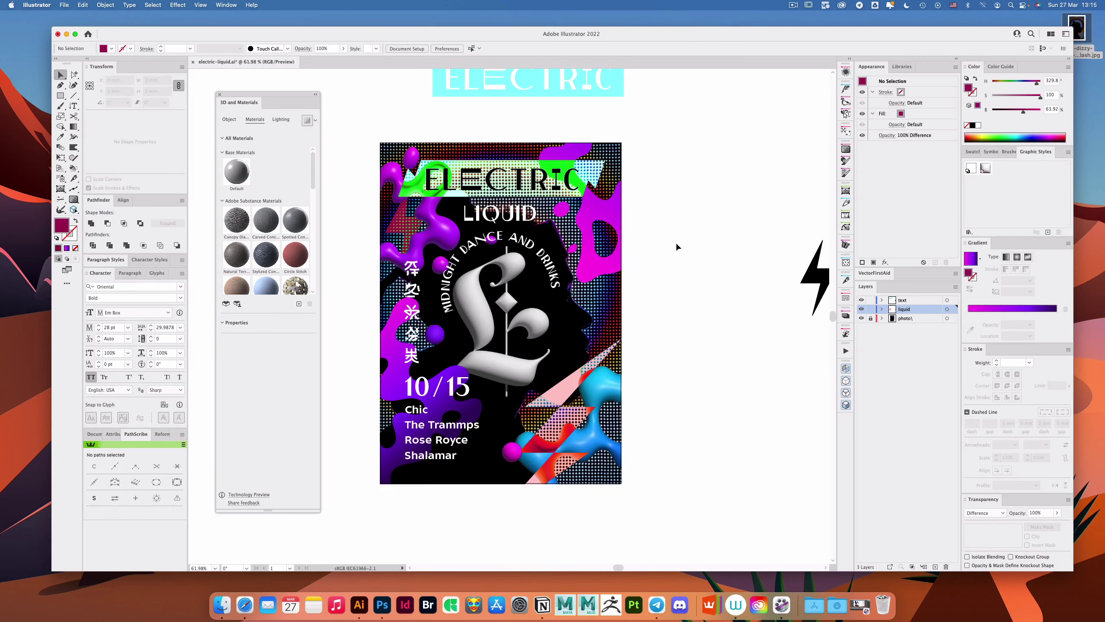
Step: Narrow the large pink bolt to about 68 by 159 mm and reposition it over the blue liquid
key("a")
left_click(587, 369)
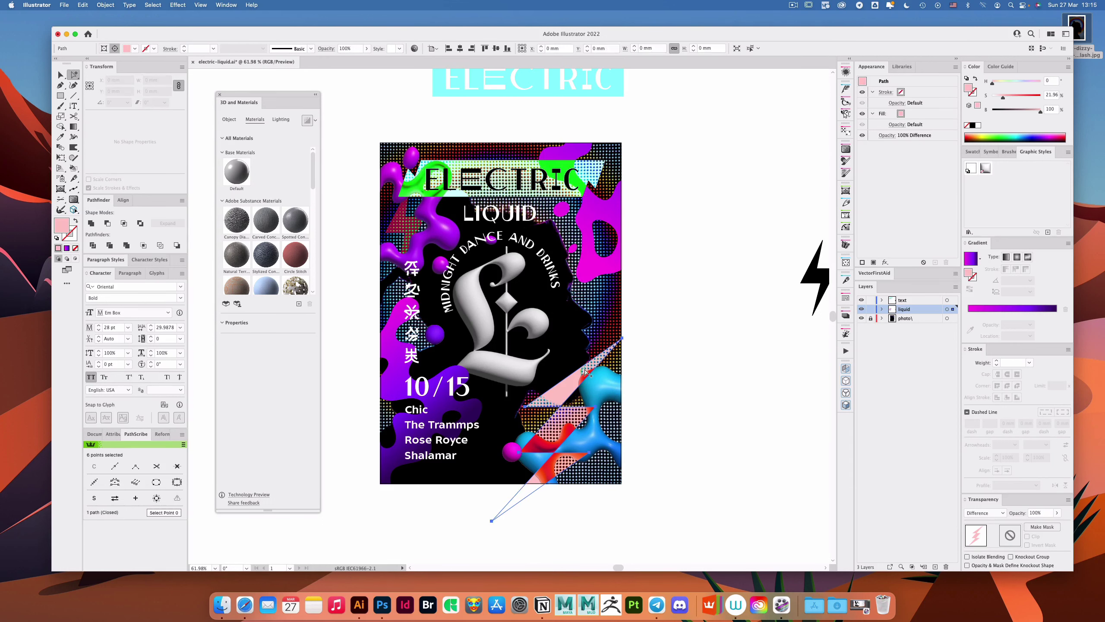
key("e")
left_click_drag(559, 338, 530, 338)
key("a")
left_click_drag(569, 373, 590, 380)
left_click(665, 350)
scroll(544, 397, "up", 3)
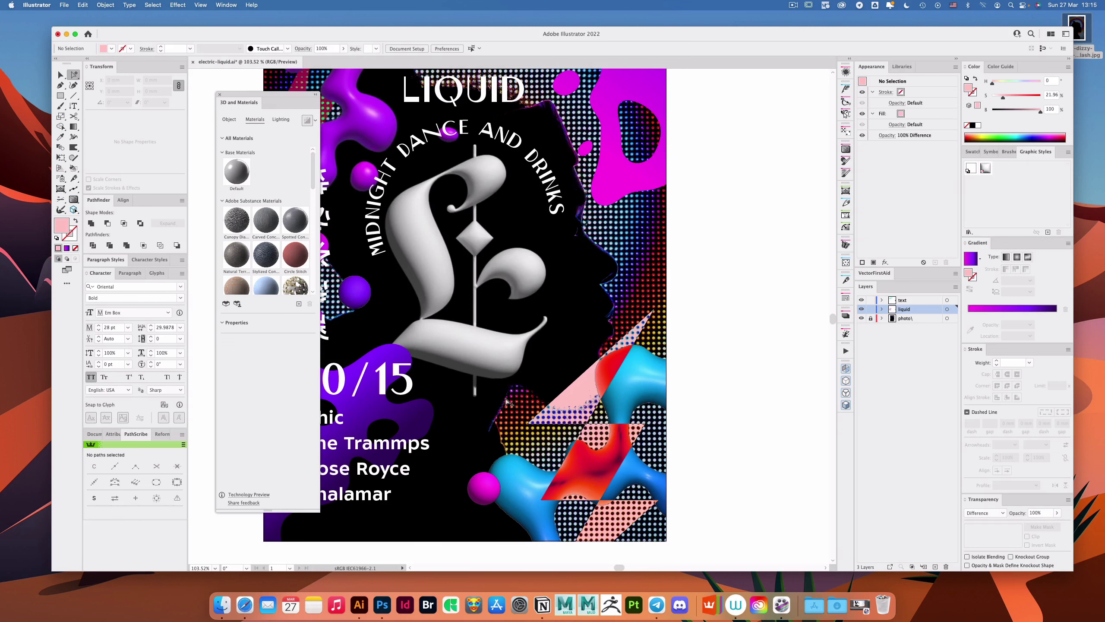
Step: Try to rotate the pink bolt about 7° counter-clockwise
left_click(583, 392)
key("r")
left_click_drag(667, 331, 651, 323)
left_click(836, 101)
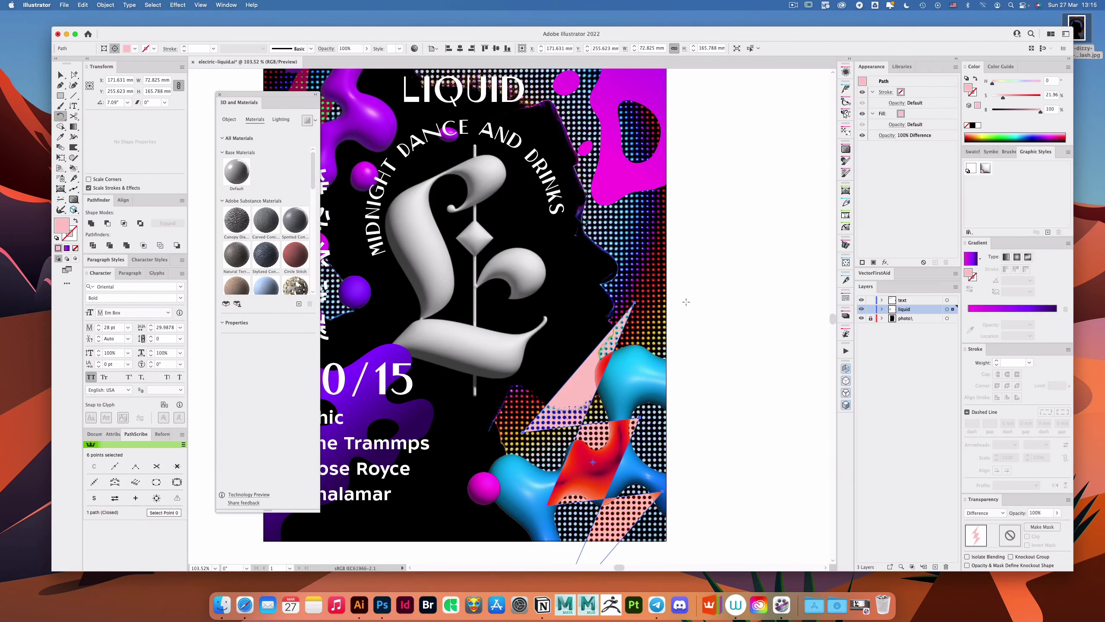
left_click(713, 318)
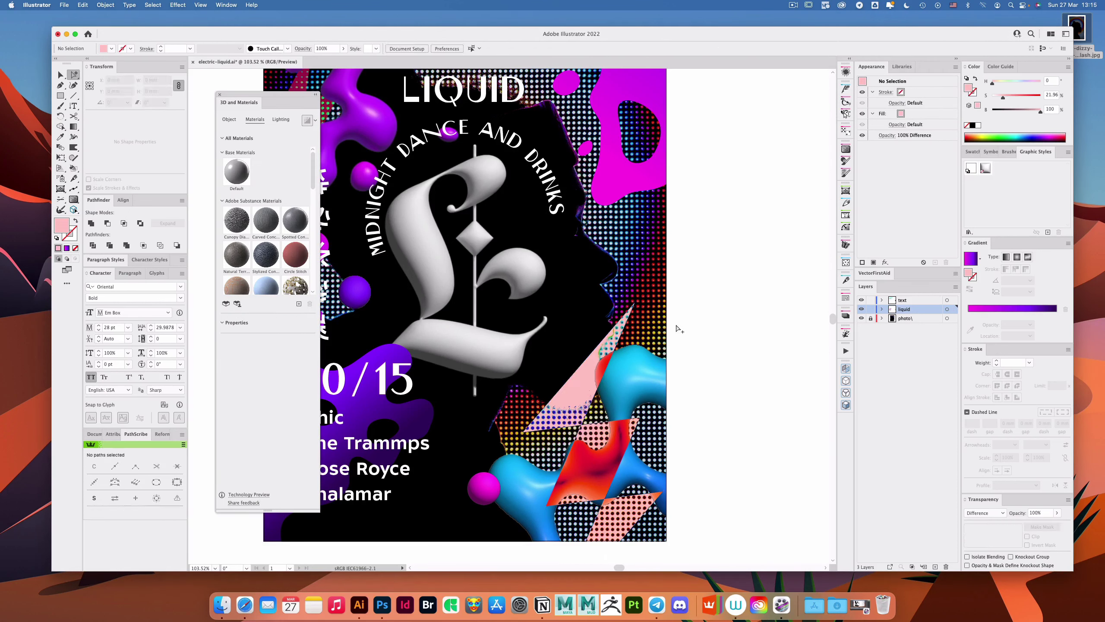
key("ctrl+z")
key("ctrl+z")
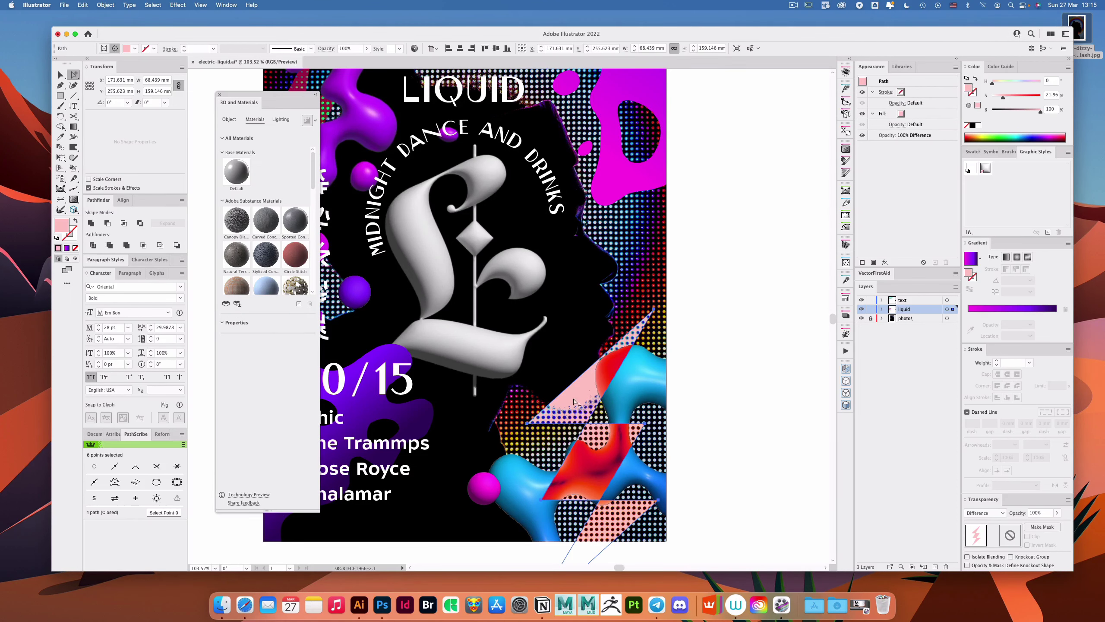
Step: Shift the pink bolt slightly left and down over the blue liquid
left_click(729, 346)
scroll(726, 348, "down", 5)
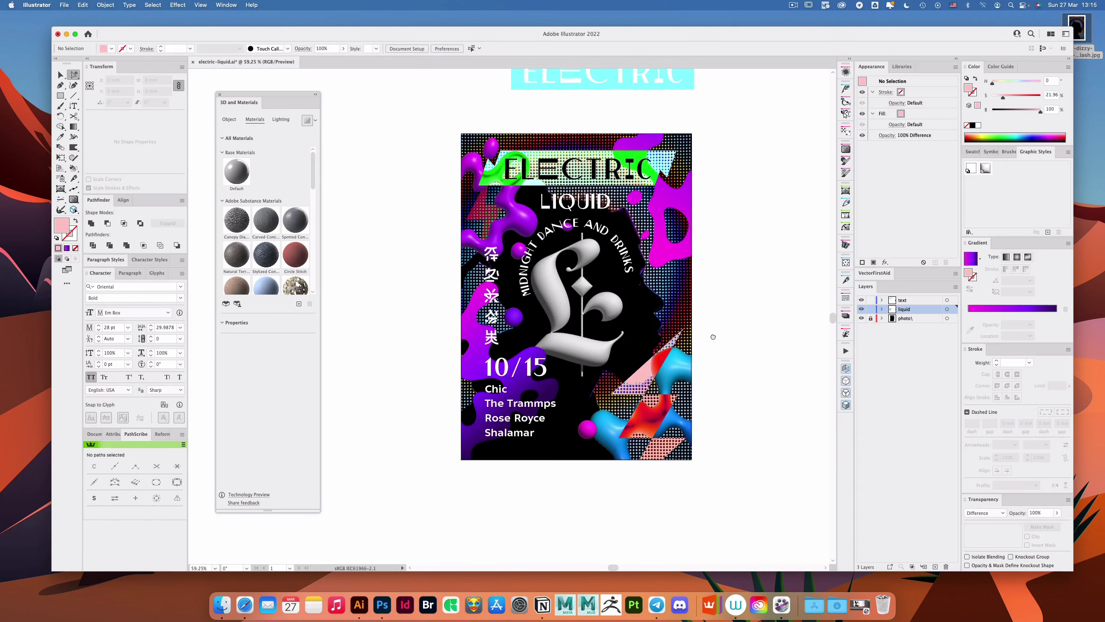
left_click_drag(714, 337, 702, 361)
left_click_drag(627, 410, 599, 424)
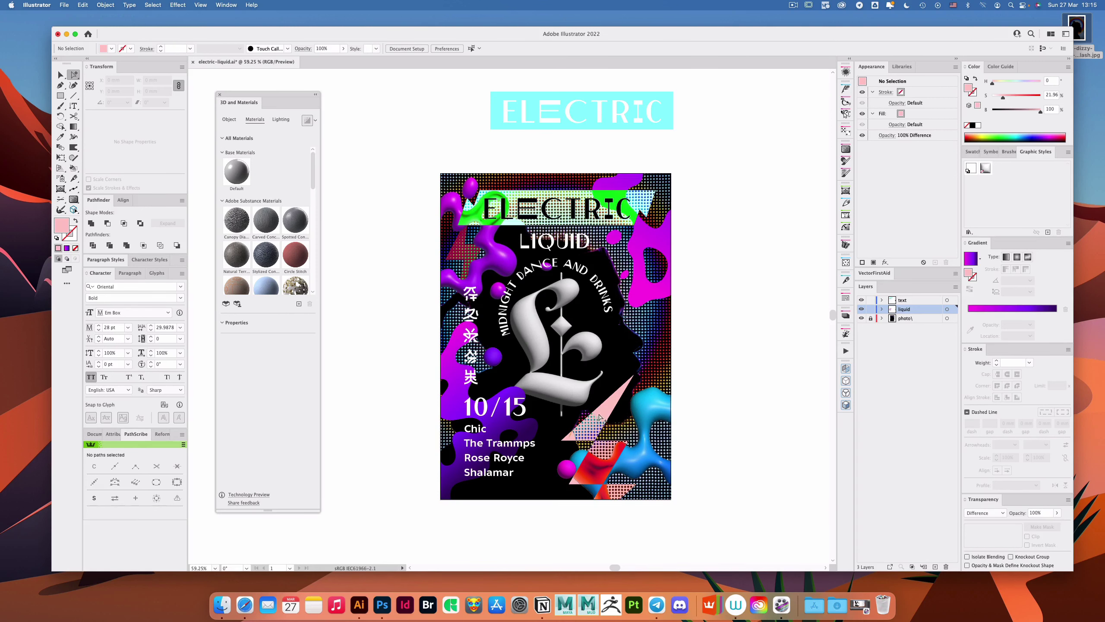
left_click_drag(600, 418, 623, 415)
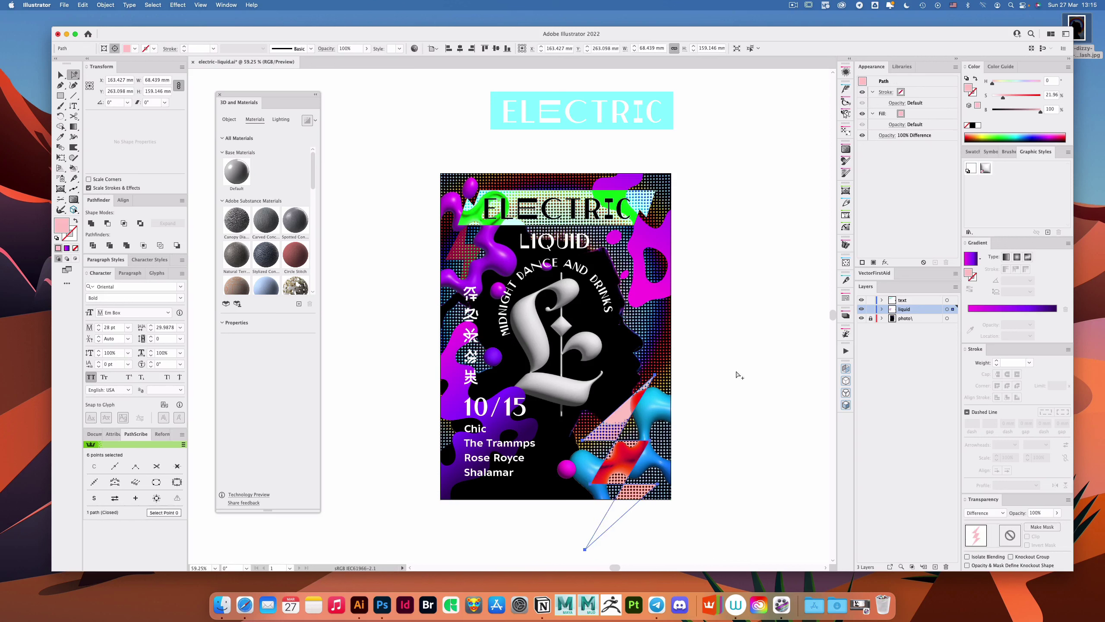
Step: Rotate the magenta liquid at the poster's upper-right edge slightly and turn its 3D and Materials effect back on
scroll(720, 287, "left", 2)
scroll(720, 287, "up", 1)
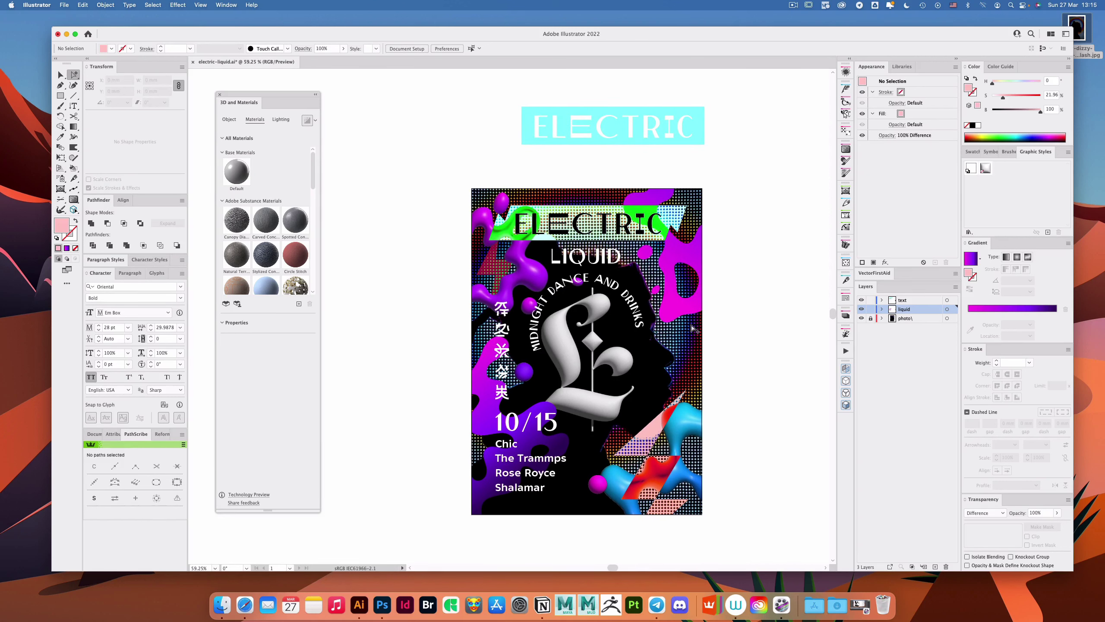
left_click(686, 311)
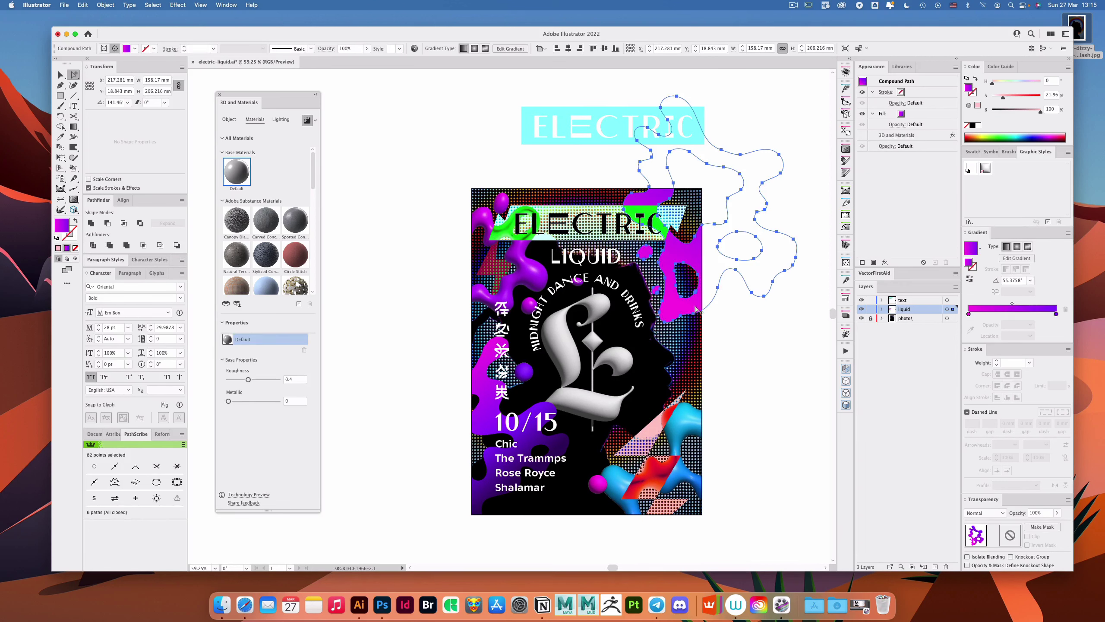
key("r")
left_click_drag(689, 308, 696, 309)
key("a")
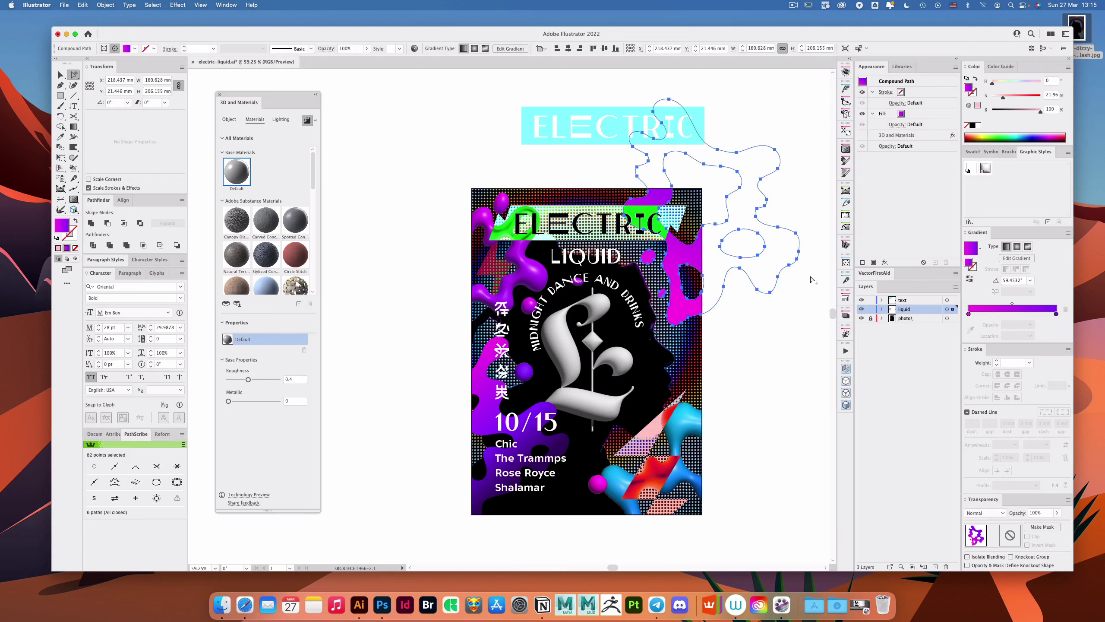
left_click(881, 137)
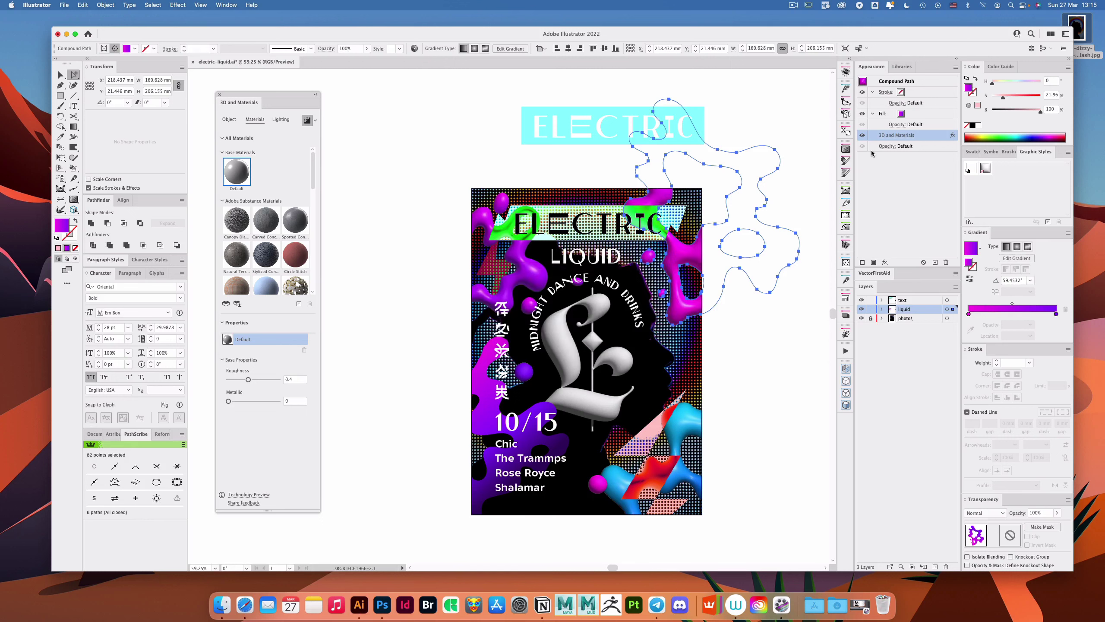
left_click(734, 333)
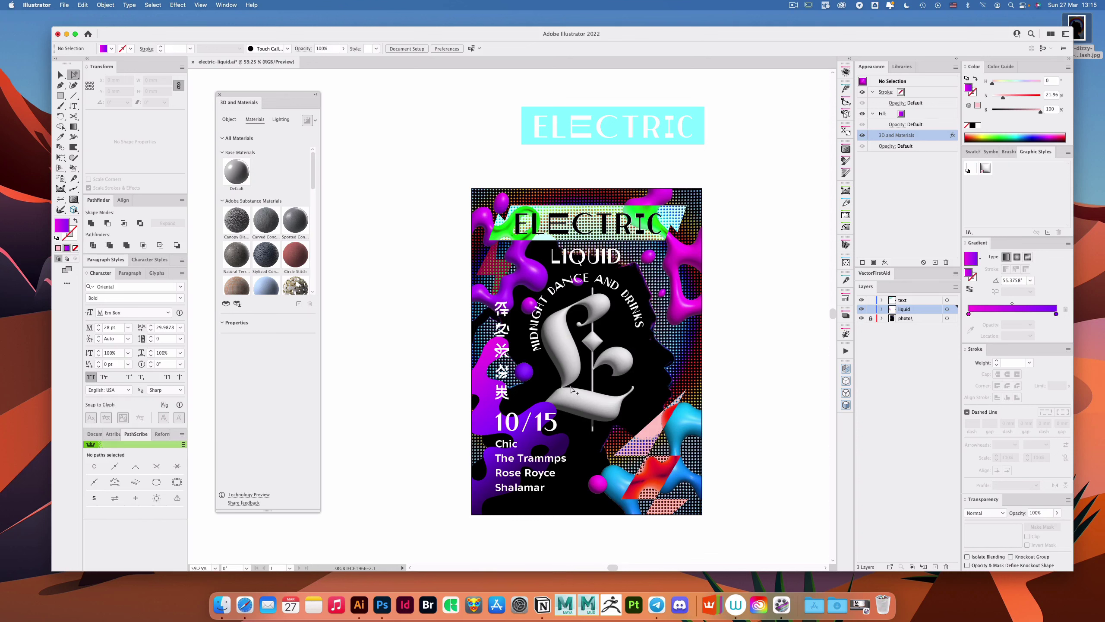
Step: Set the fill brightness of the central 3D letter's main shape to 80
scroll(538, 334, "down", 2)
scroll(539, 334, "right", 2)
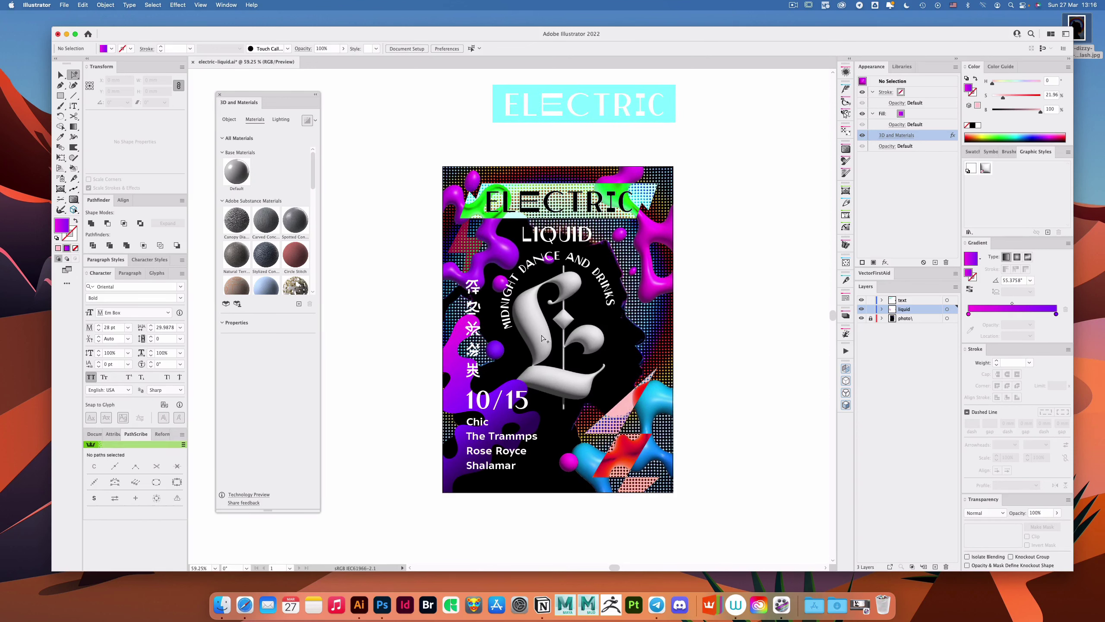
left_click(538, 334)
double_click(1048, 108)
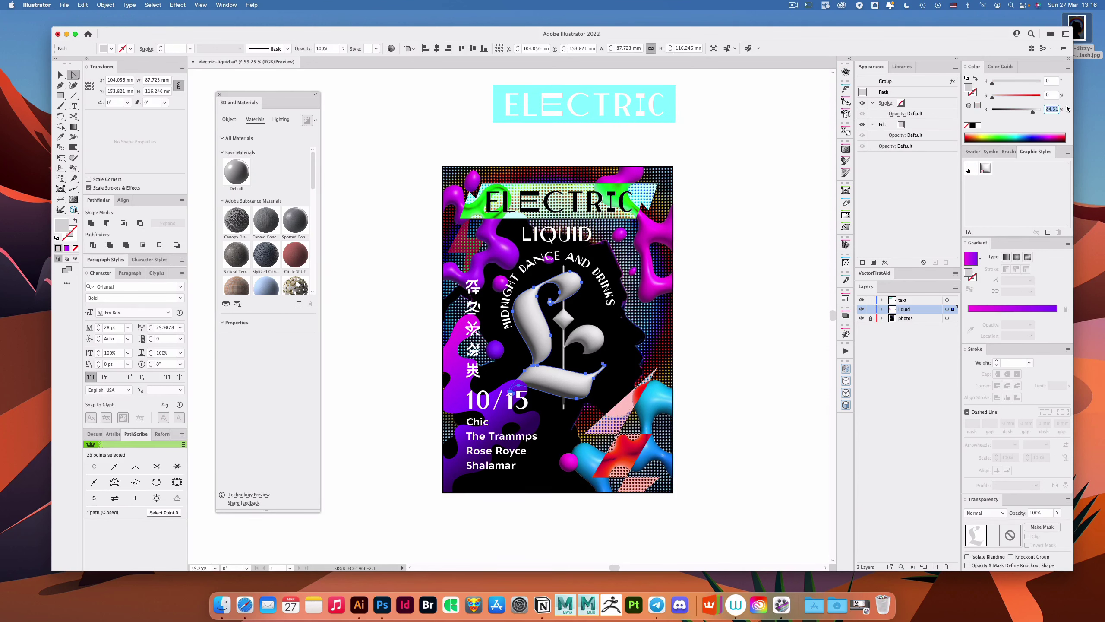
type("80")
key("Return")
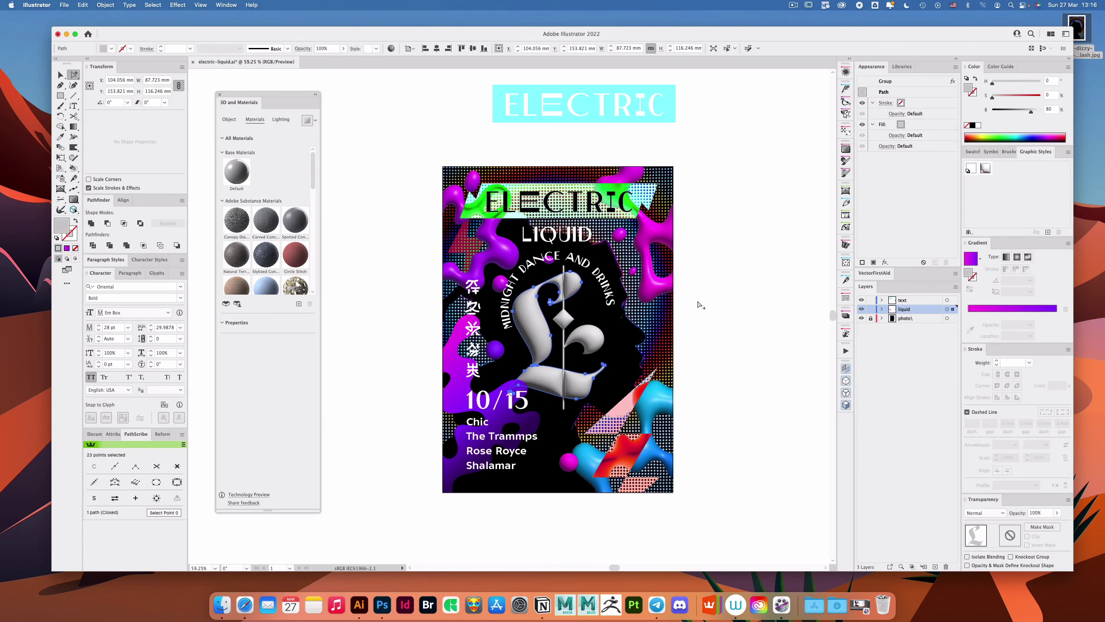
left_click(716, 300)
Step: Inspect the central letter up close, checking the main shape, the whole 3D group and the vertical bar
left_click_drag(562, 333, 608, 326)
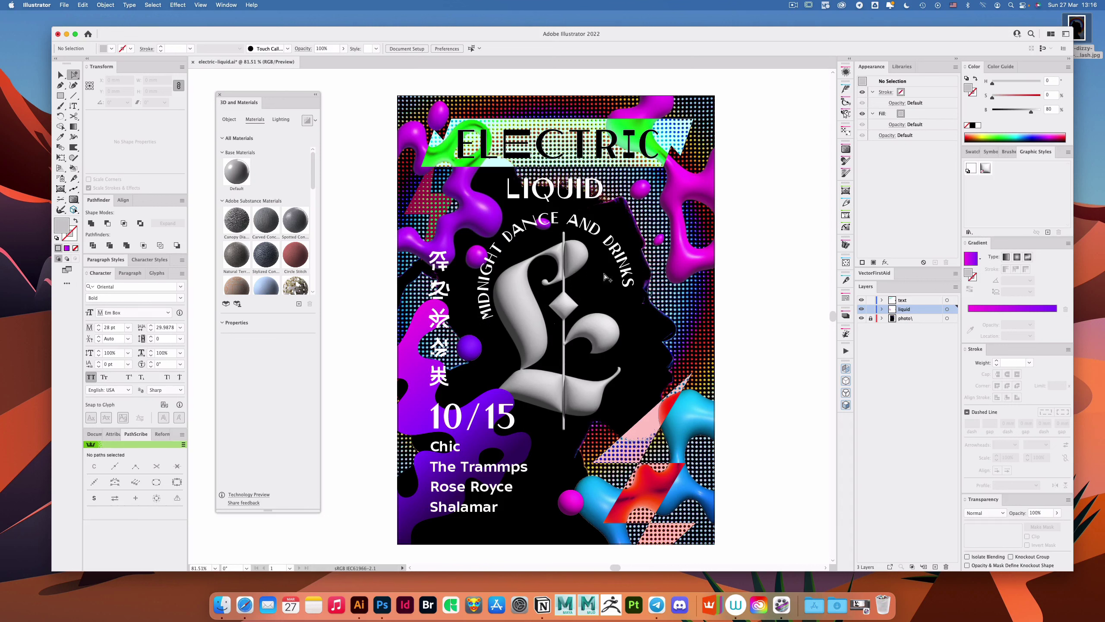
left_click(590, 333)
left_click(547, 388, "alt")
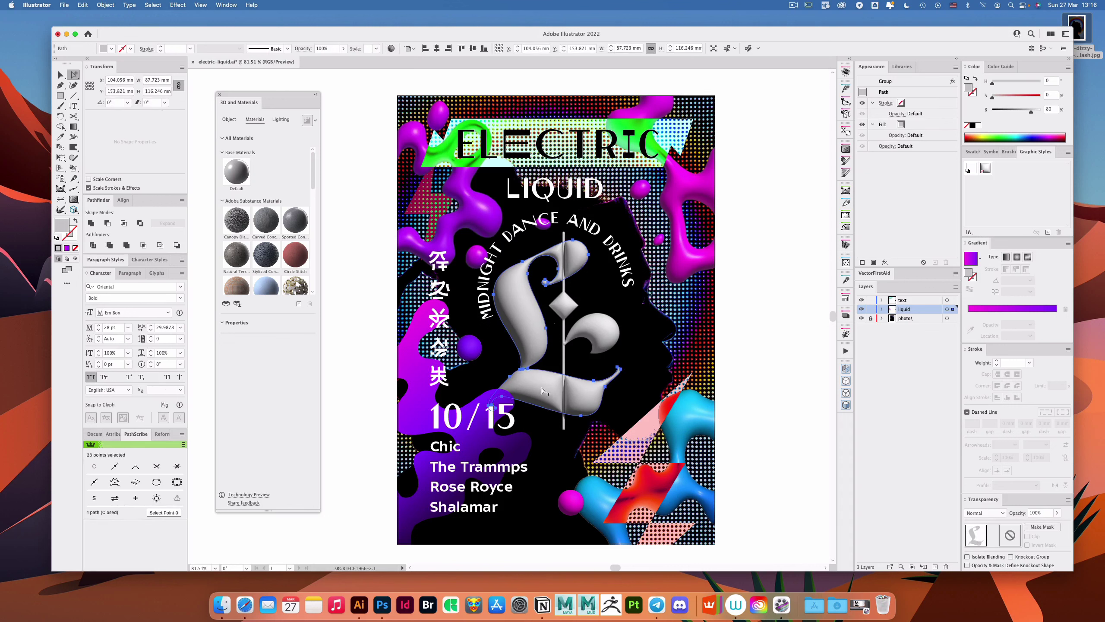
left_click(788, 207)
left_click(548, 387)
left_click(760, 228)
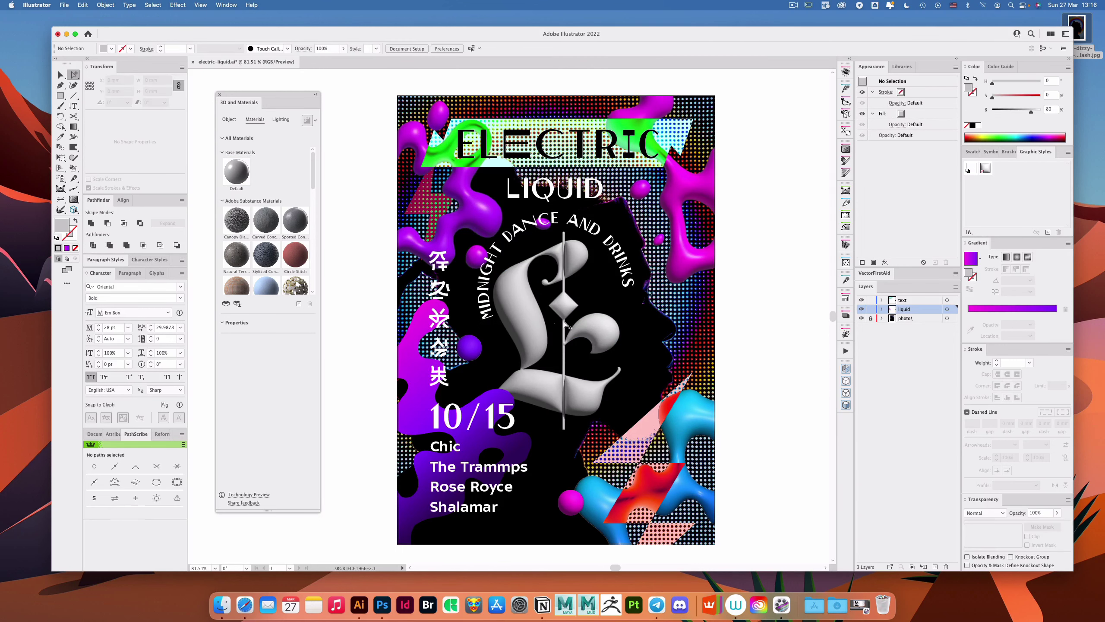
key("v")
left_click(571, 308)
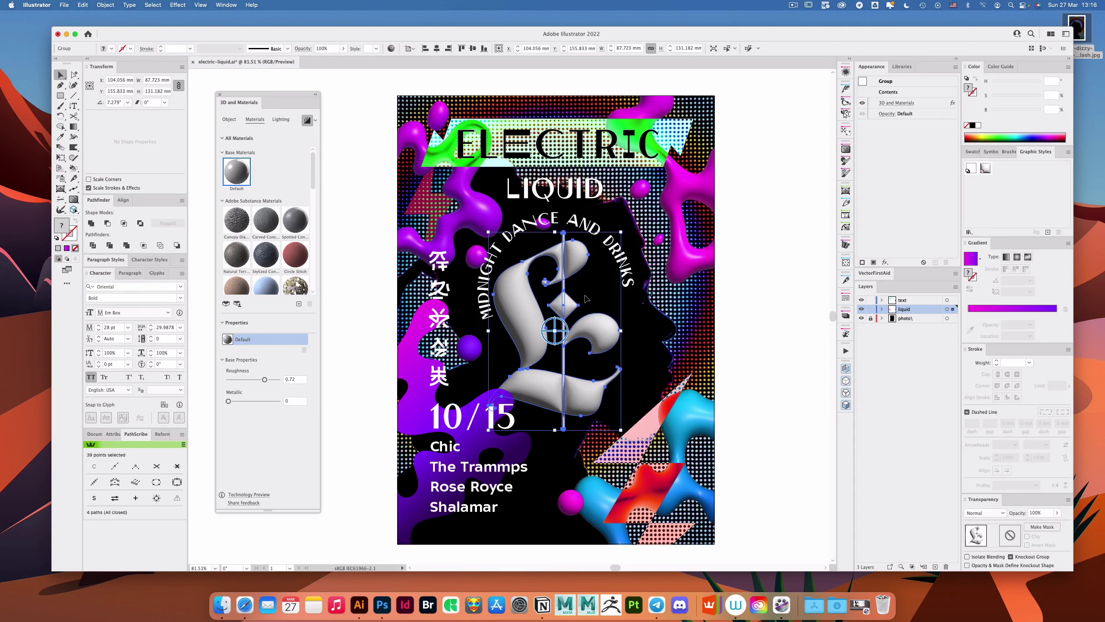
left_click(762, 217)
key("a")
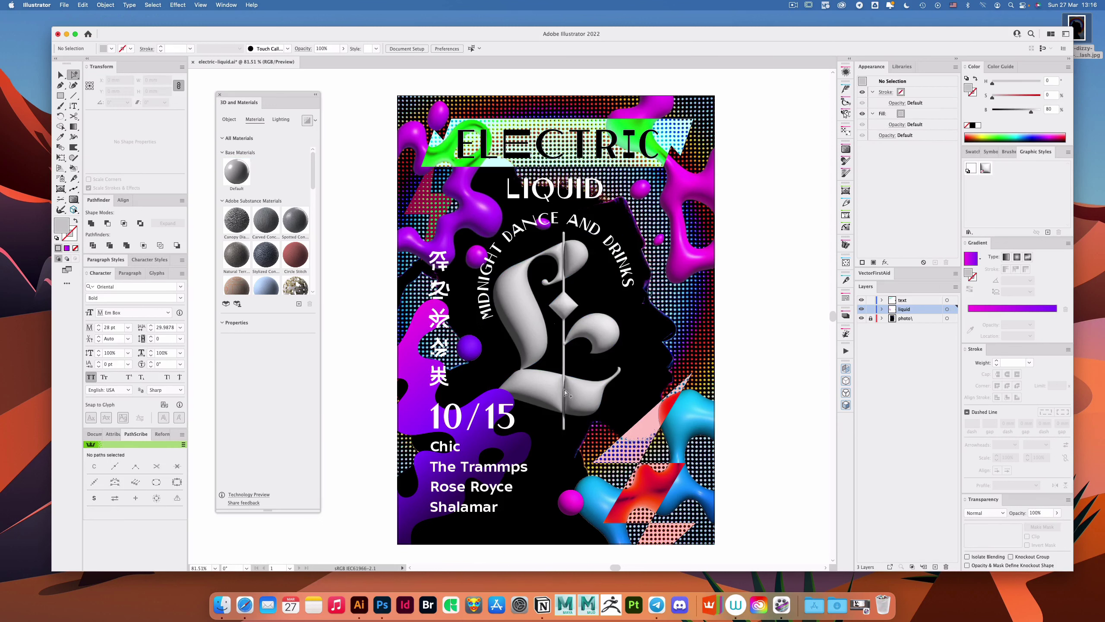
left_click(566, 368)
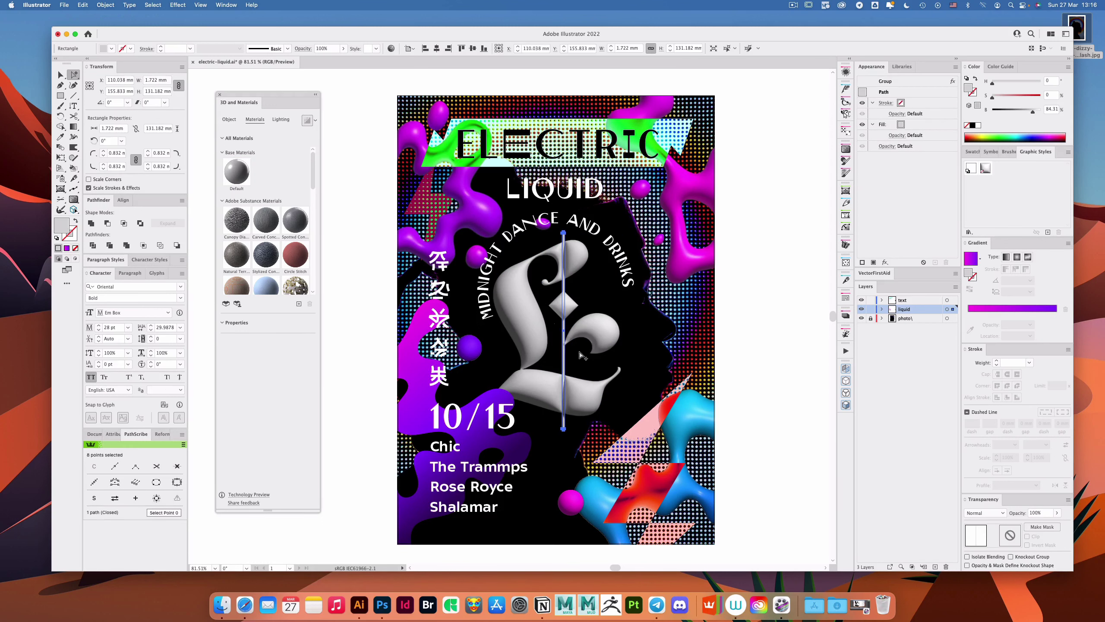
left_click(792, 188)
Step: Draw a circle about 56 mm wide on the blank canvas above the black bolt and fill it with orange
left_click_drag(779, 222, 551, 263)
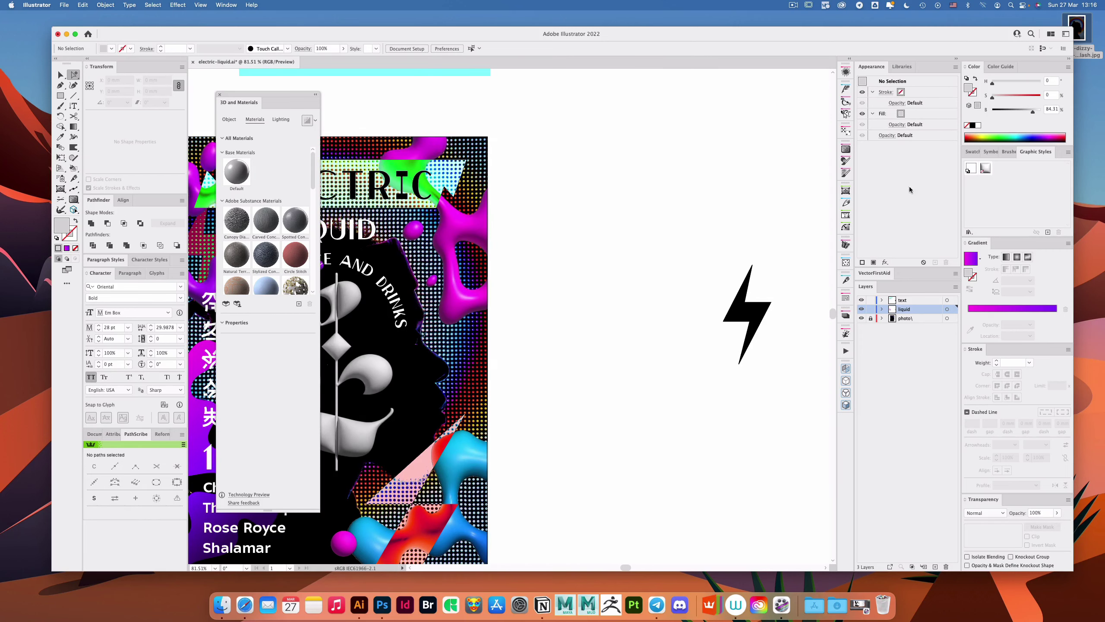
left_click(925, 262)
scroll(739, 224, "up", 3)
scroll(739, 225, "right", 2)
key("l")
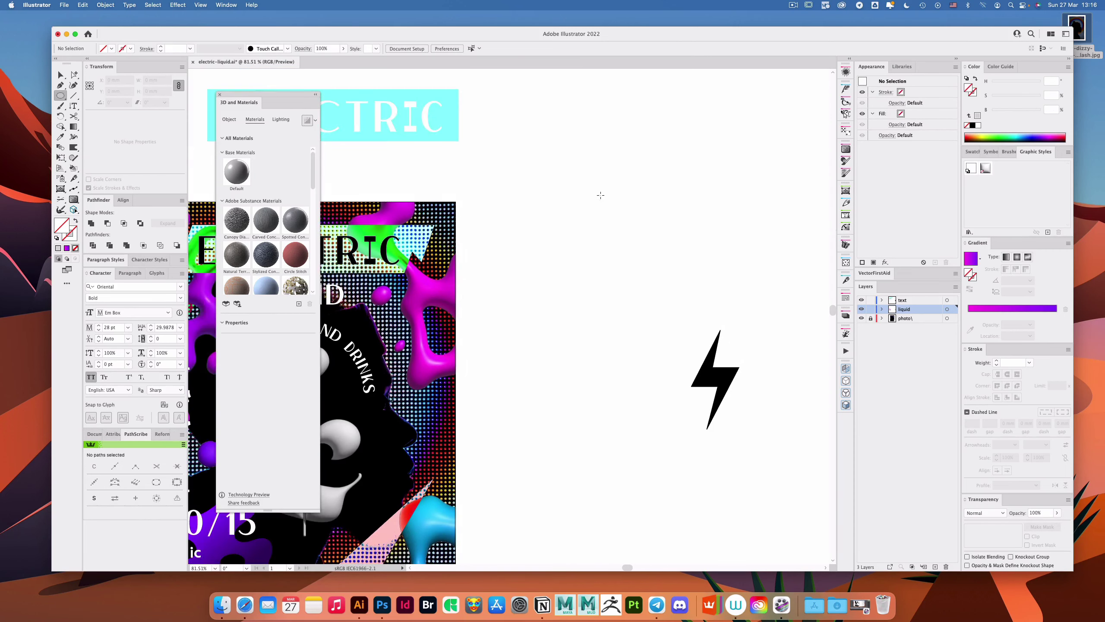
left_click_drag(591, 168, 676, 253)
key("v")
left_click(974, 151)
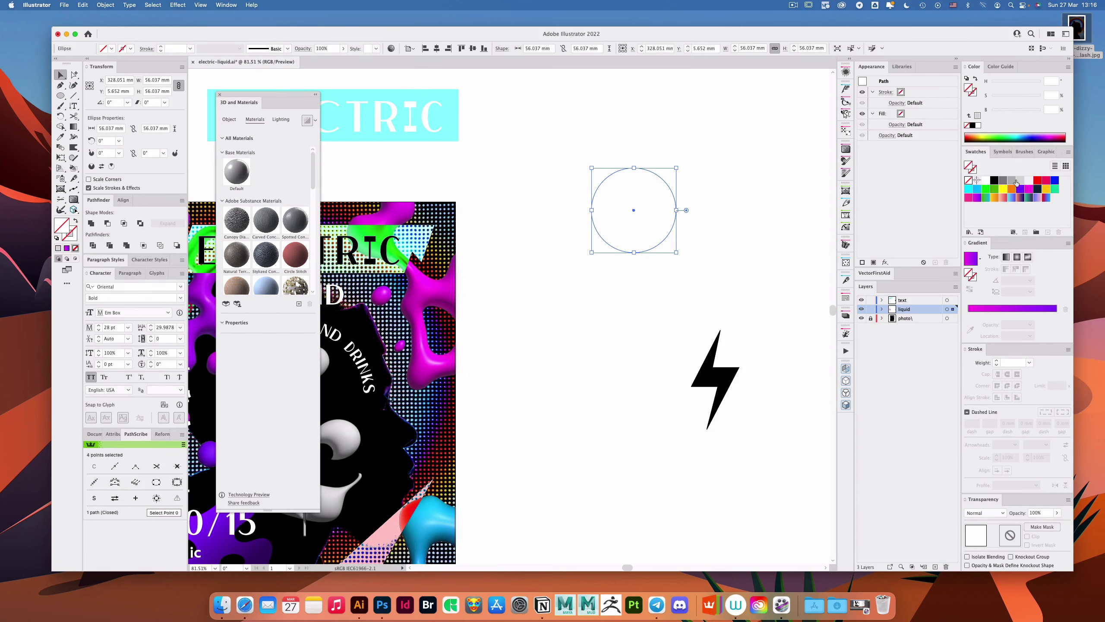
left_click(1011, 188)
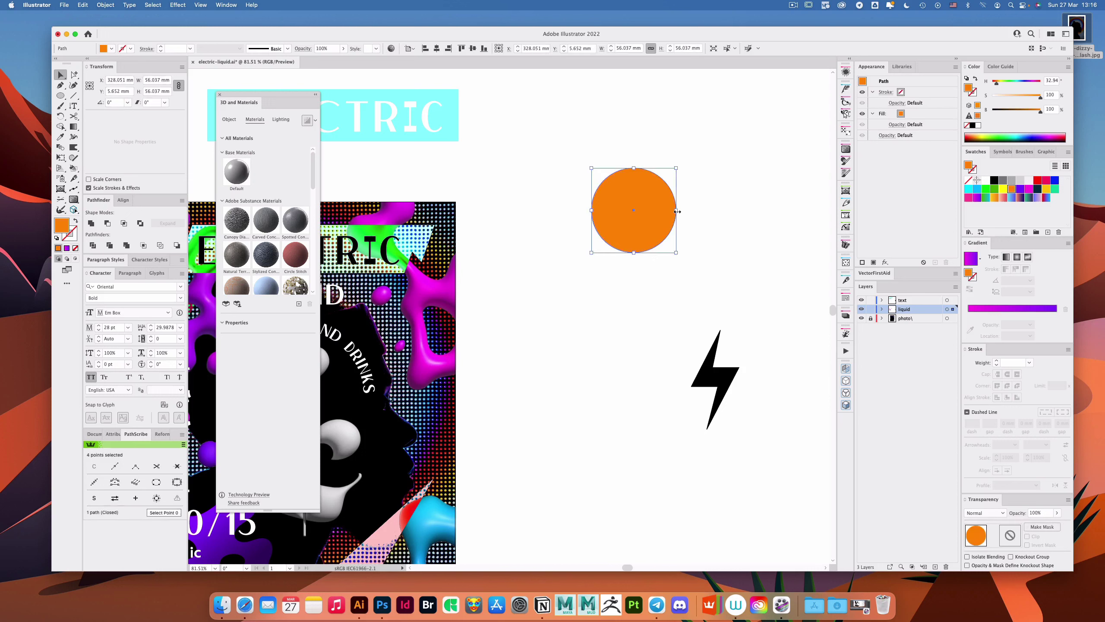
Step: Add a concentric copy about 29 mm wide inside the orange circle and apply the 3D Inflate effect to both as a group
left_click_drag(675, 210, 615, 234)
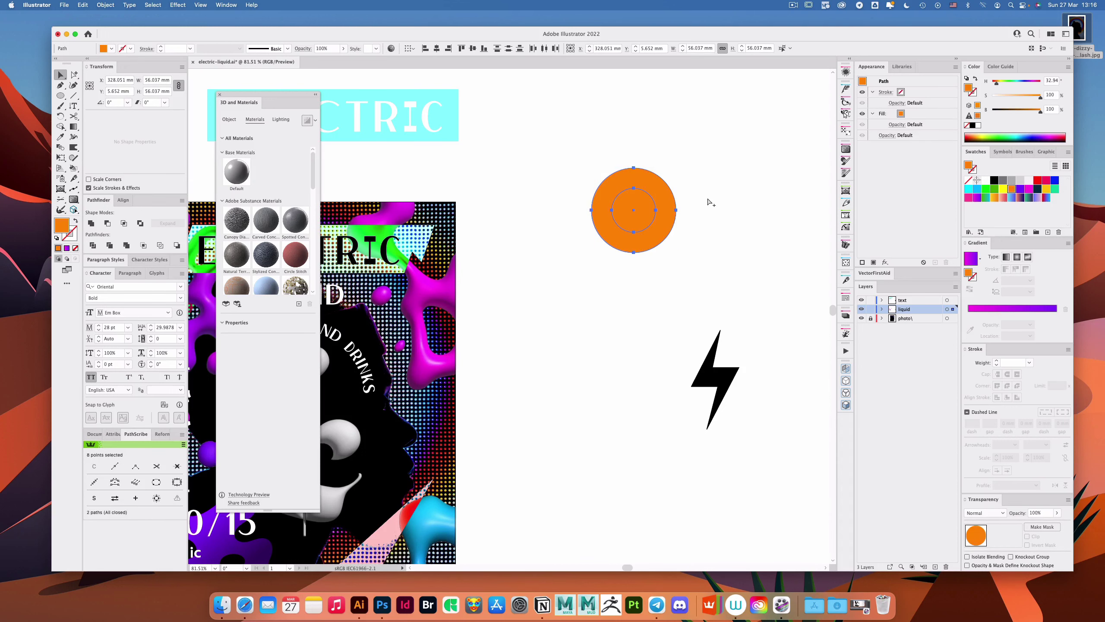
key("super+g")
left_click(884, 263)
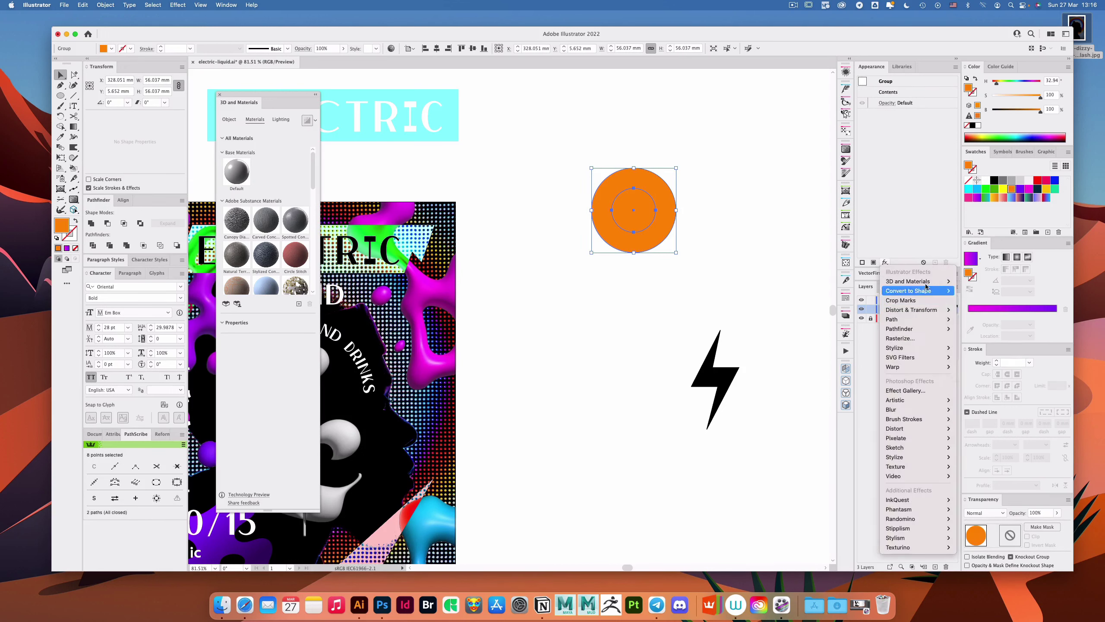
mouse_move(935, 281)
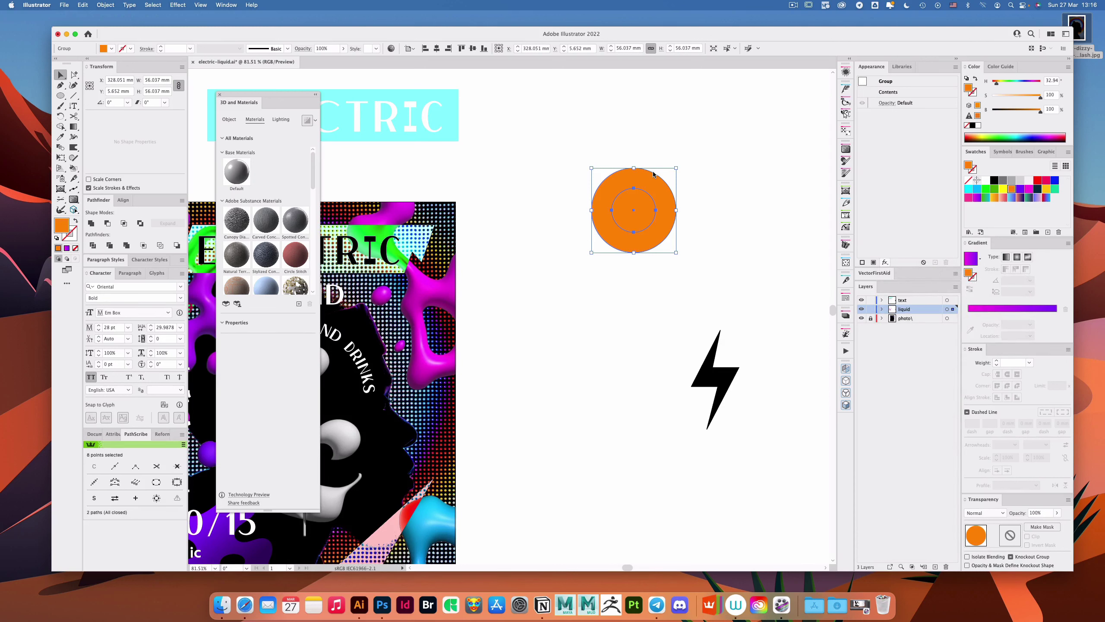
left_click(724, 207)
left_click_drag(657, 163, 734, 196)
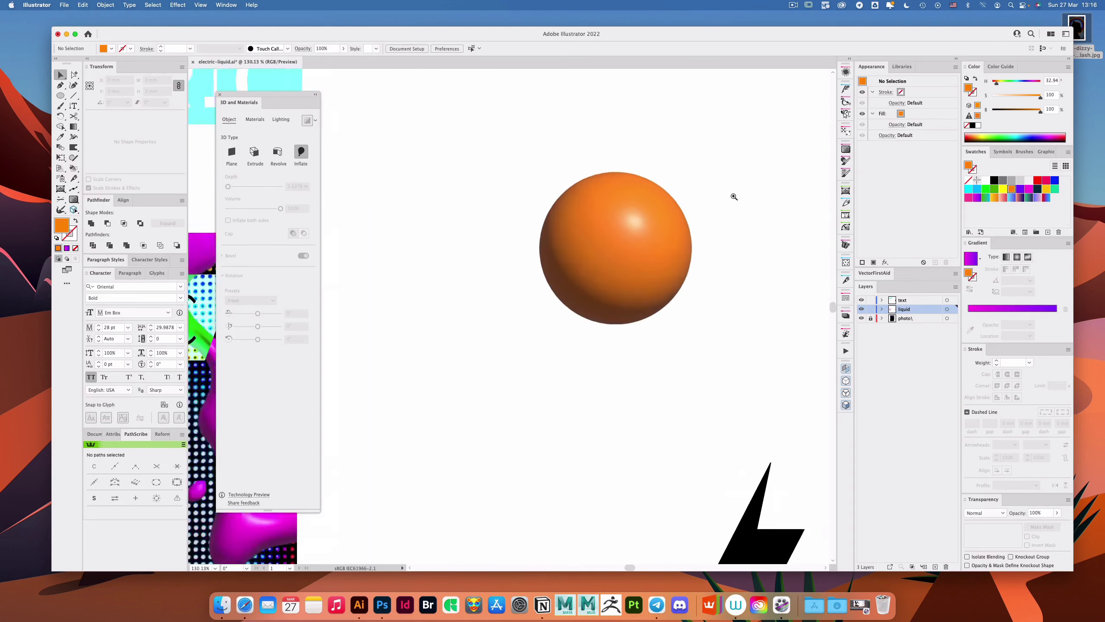
Step: Darken the inner circle of the inflated orange object to a brown with a brightness of about 62
scroll(653, 231, "up", 2)
key("a")
left_click(642, 262)
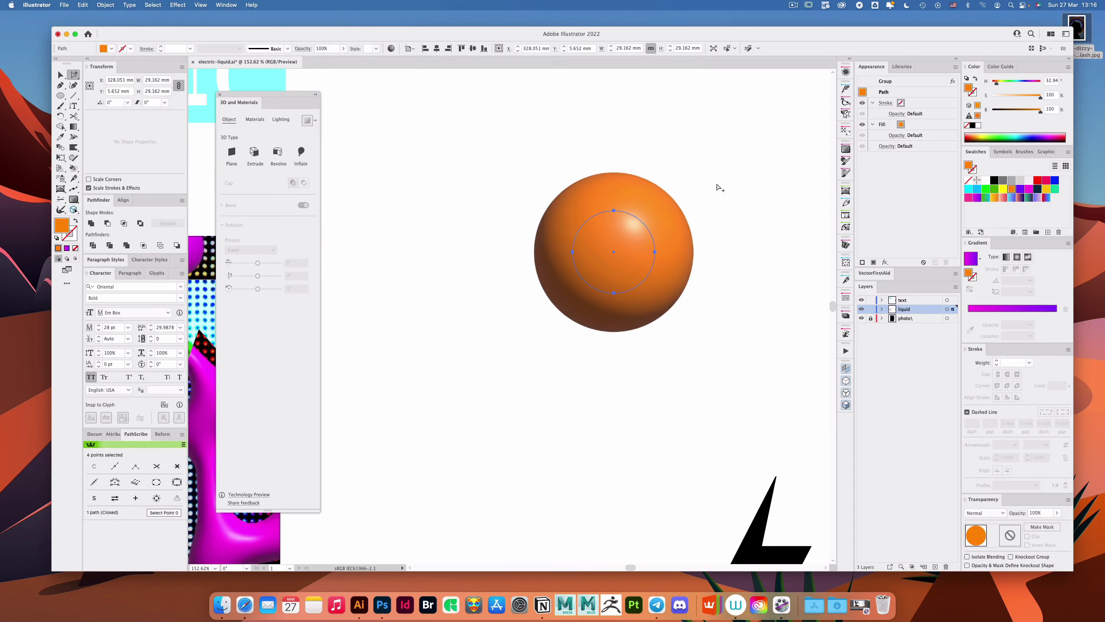
left_click(1021, 109)
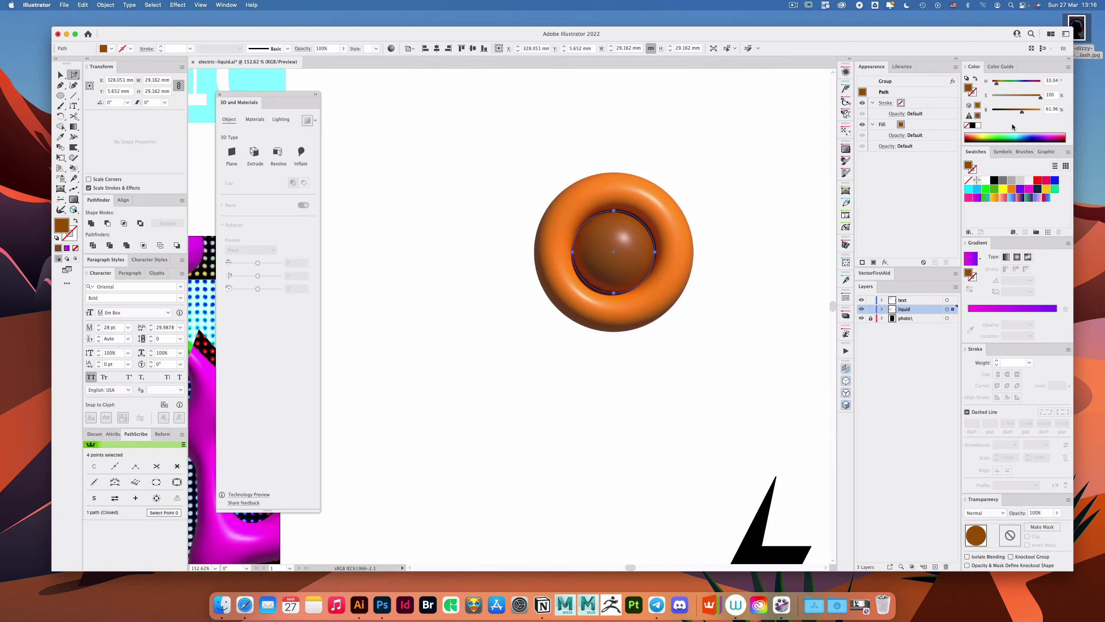
left_click(718, 220)
Step: Delete the inflated orange circle object from the blank canvas above the black bolt
key("super+0")
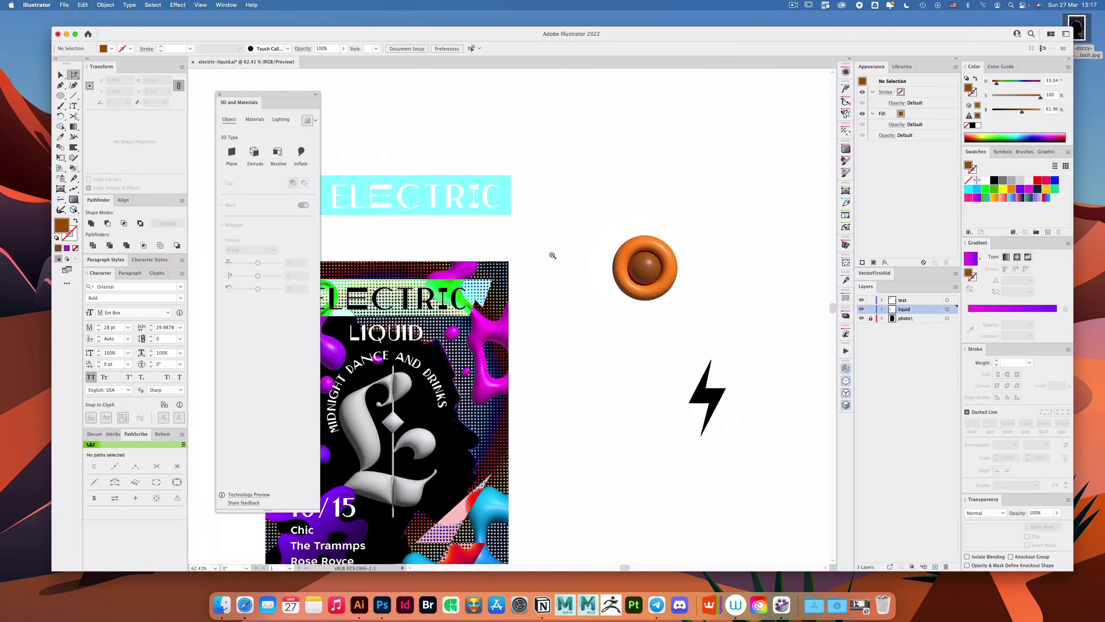
key("v")
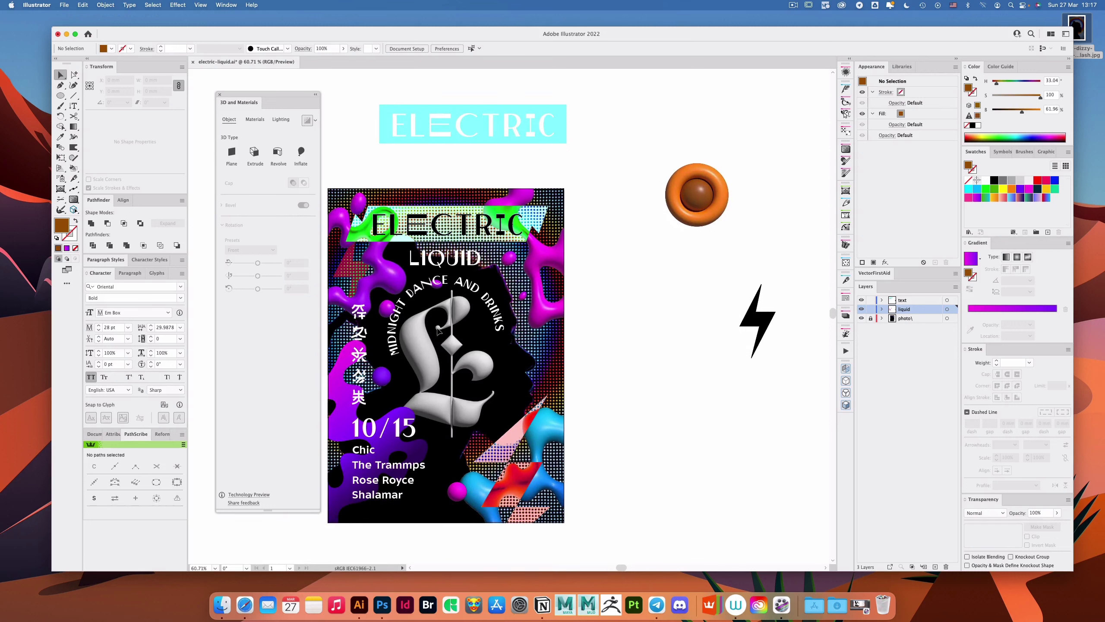
left_click(724, 209)
key("Delete")
Step: Enlarge the poster's central 3D letter group slightly to about 89 mm wide
key("a")
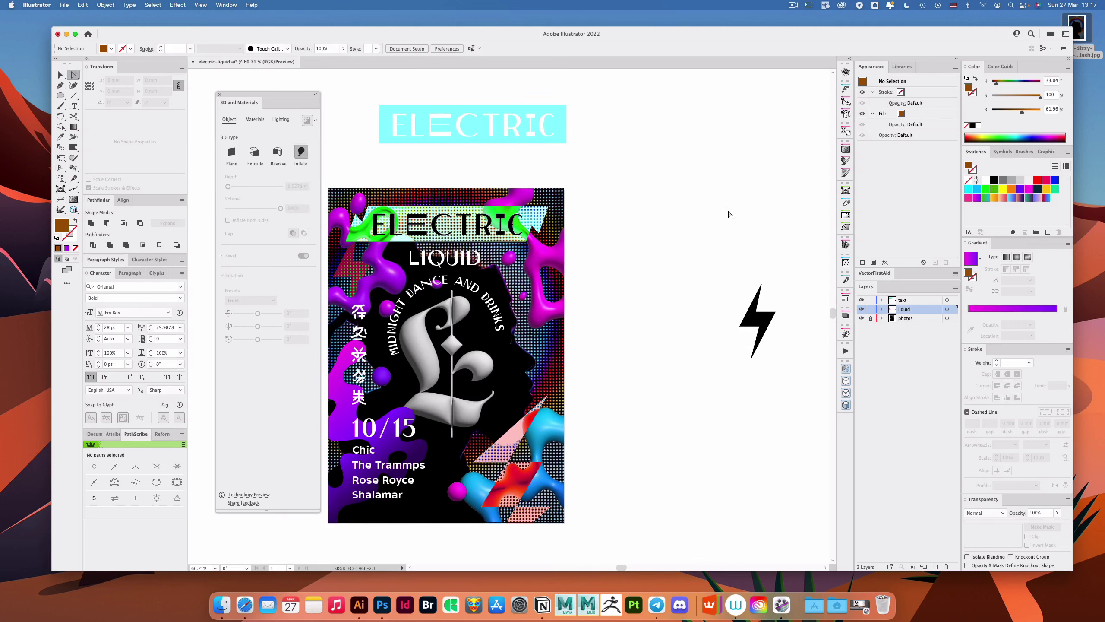
left_click(433, 379)
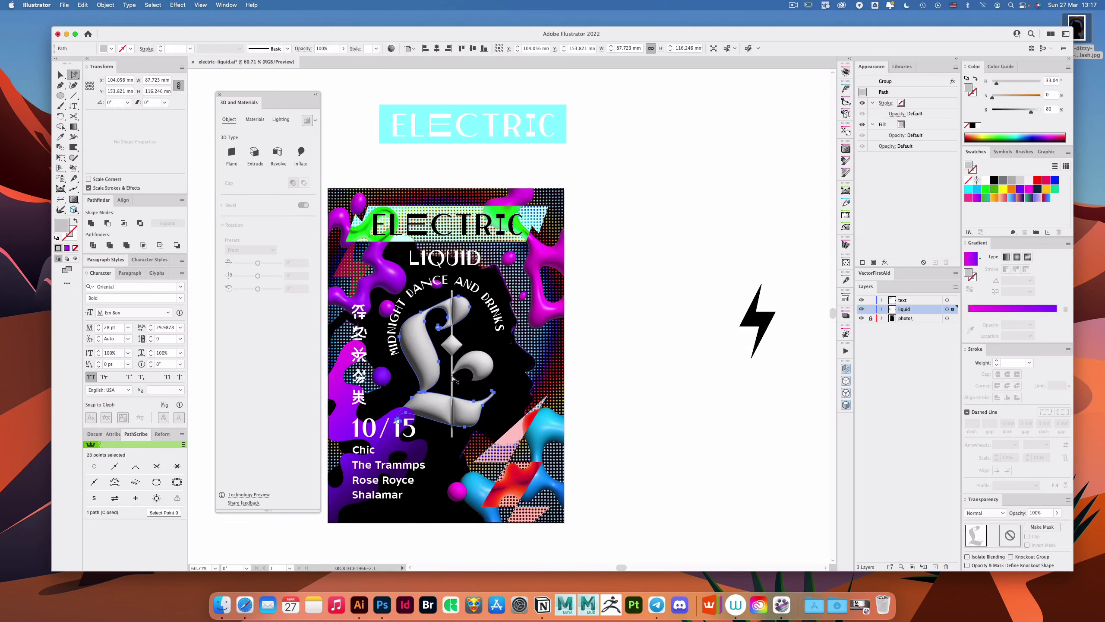
left_click(661, 328)
scroll(609, 327, "left", 3)
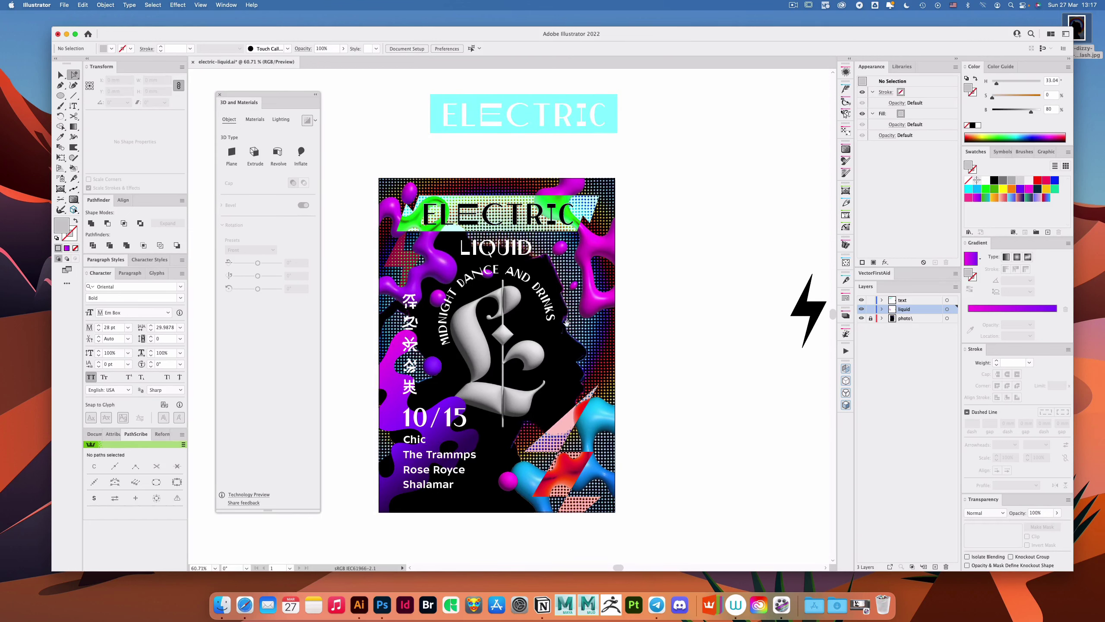
scroll(567, 322, "up", 2)
key("v")
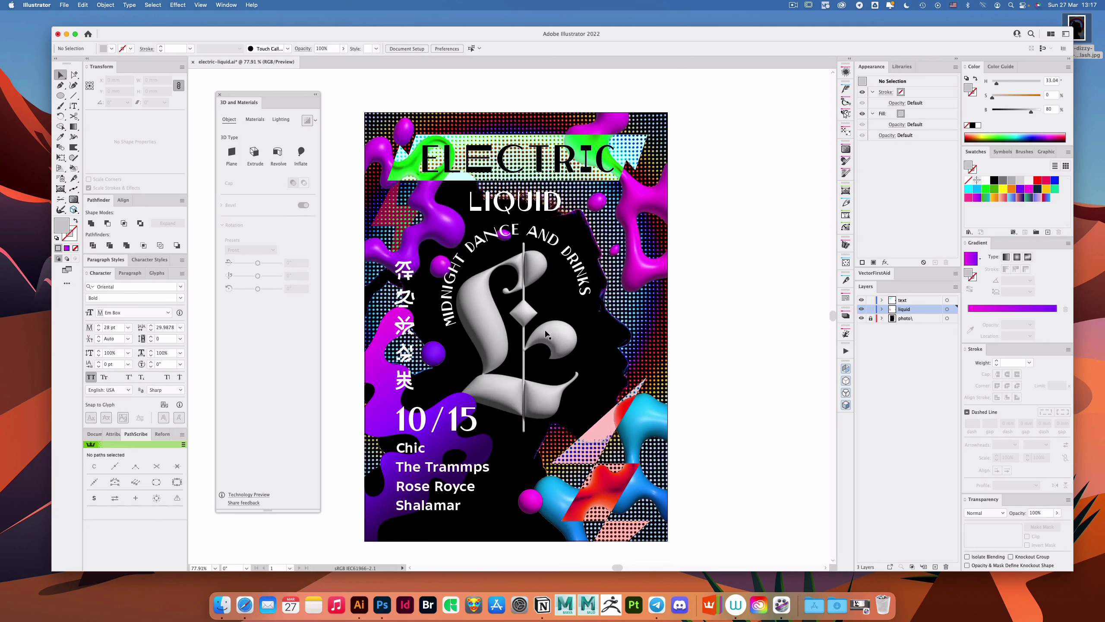
left_click(557, 344)
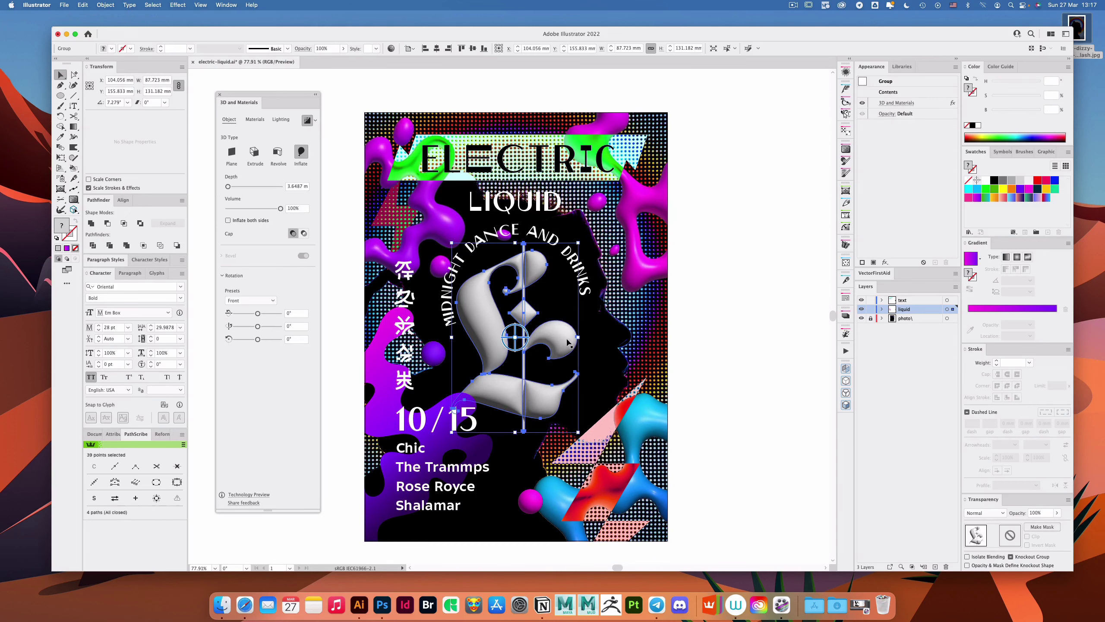
left_click_drag(579, 337, 583, 326)
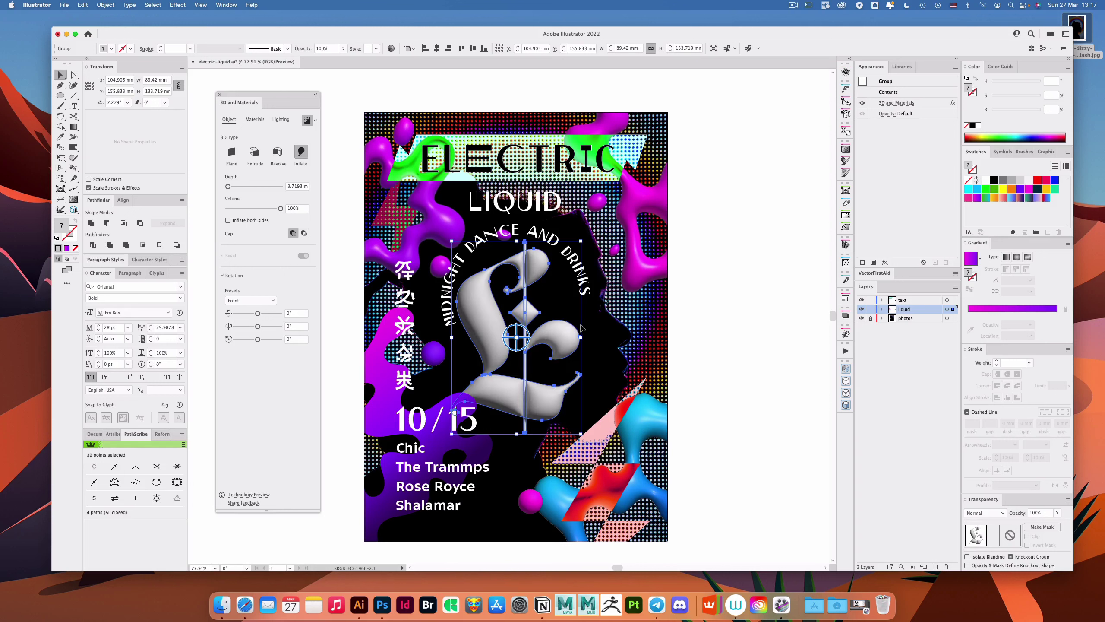
left_click(683, 228)
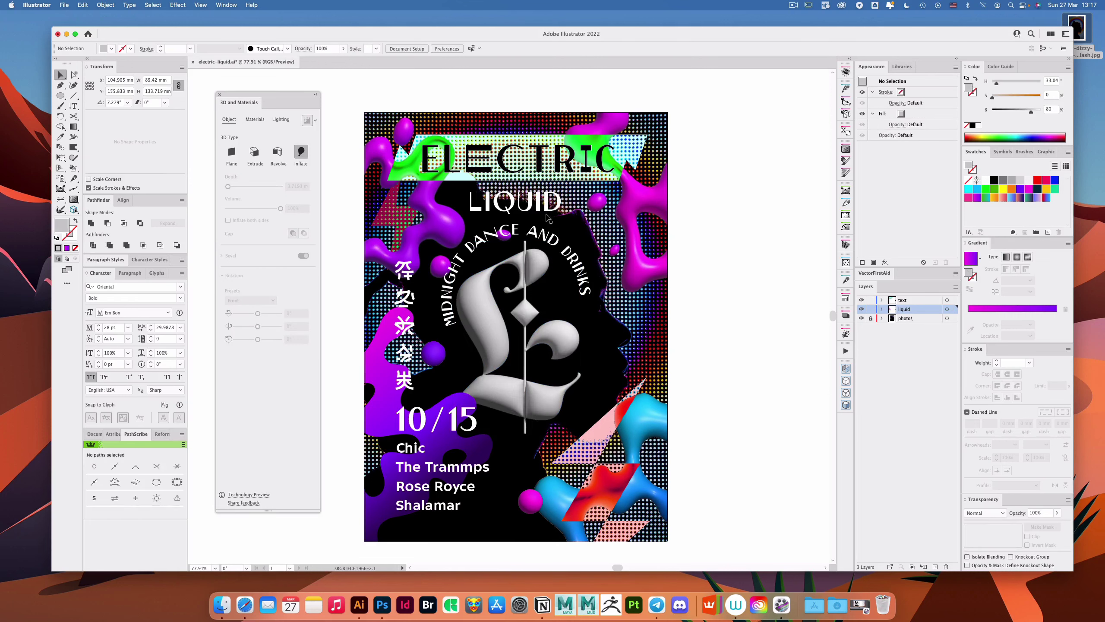
Step: Recolour the vertical Japanese characters pink with hue 348, saturation about 51 and brightness 100
key("a")
left_click(409, 275)
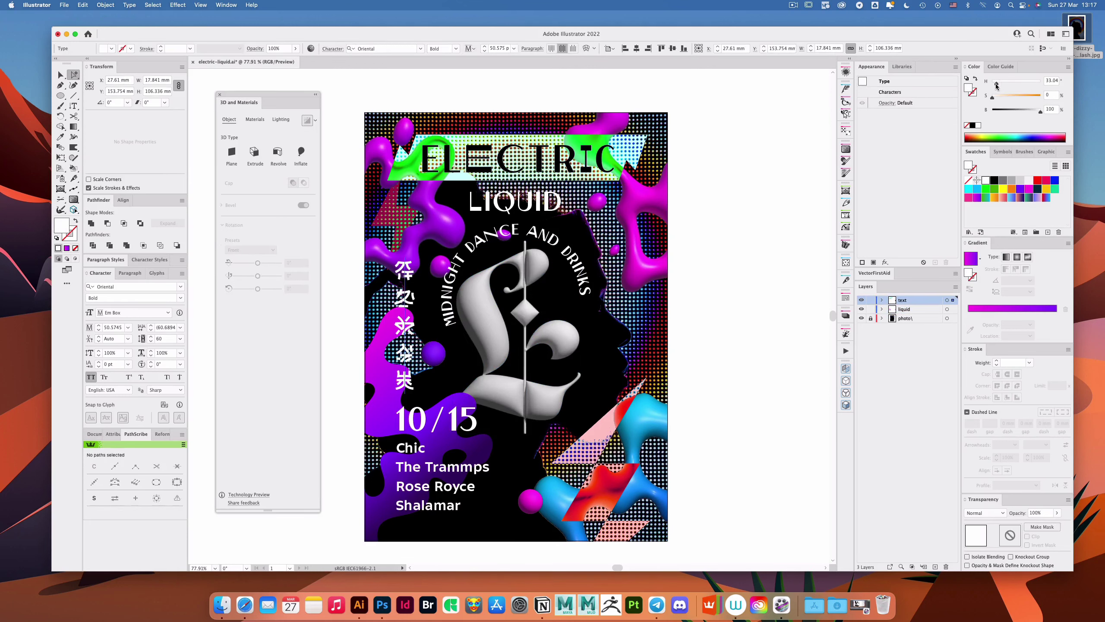
left_click_drag(996, 85, 1042, 96)
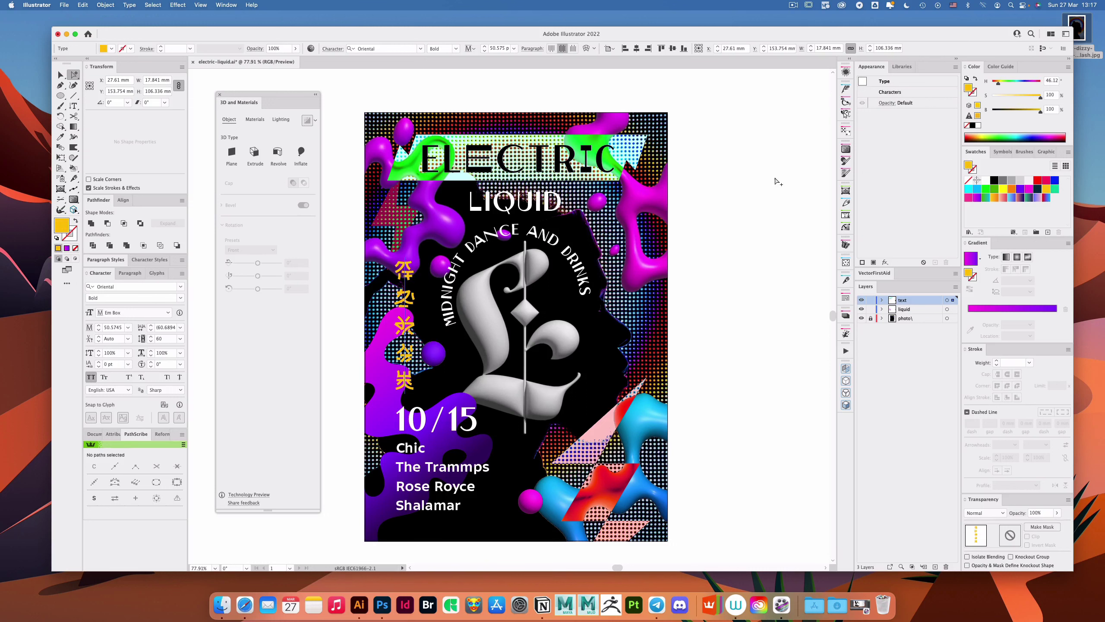
left_click_drag(1000, 83, 991, 84)
left_click(994, 86)
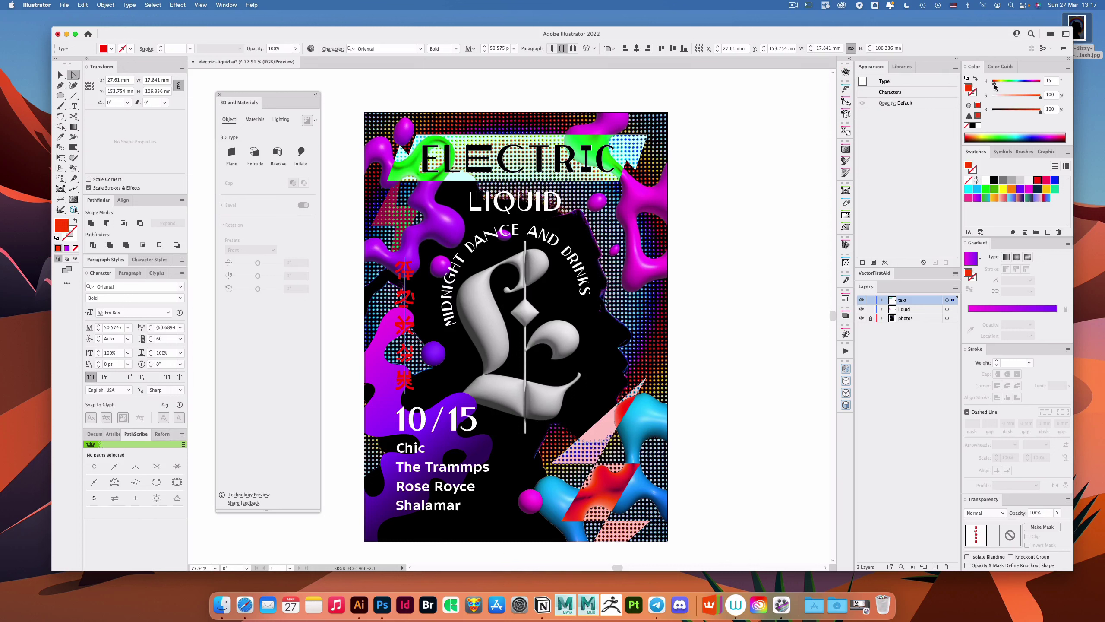
left_click_drag(995, 84, 1017, 98)
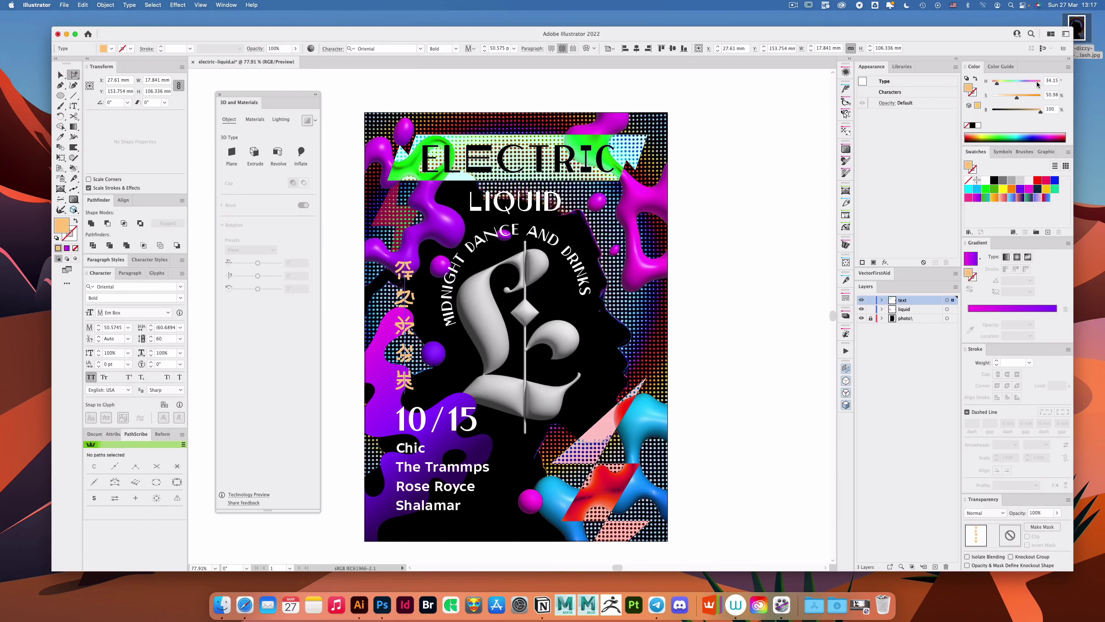
left_click(1038, 84)
left_click(789, 180)
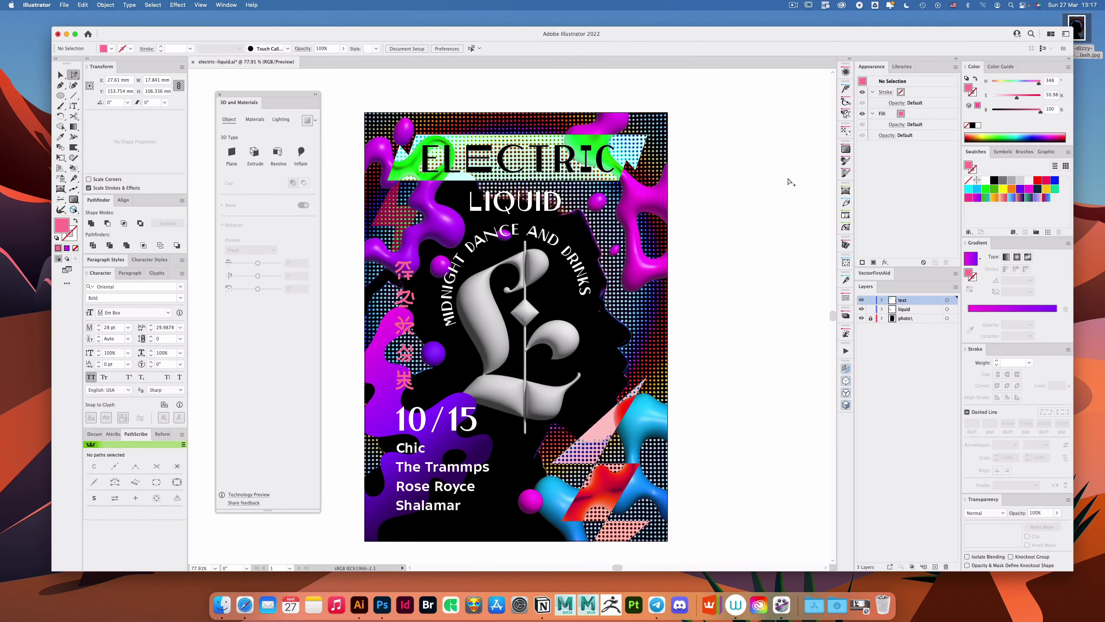
key("v")
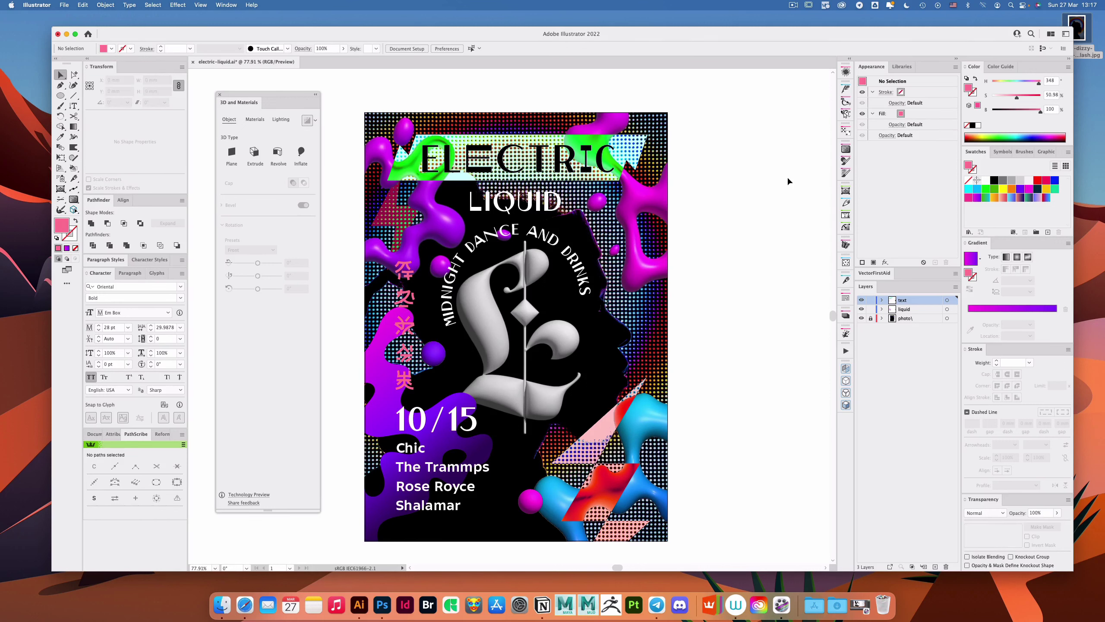
scroll(633, 198, "left", 2)
scroll(633, 198, "down", 2)
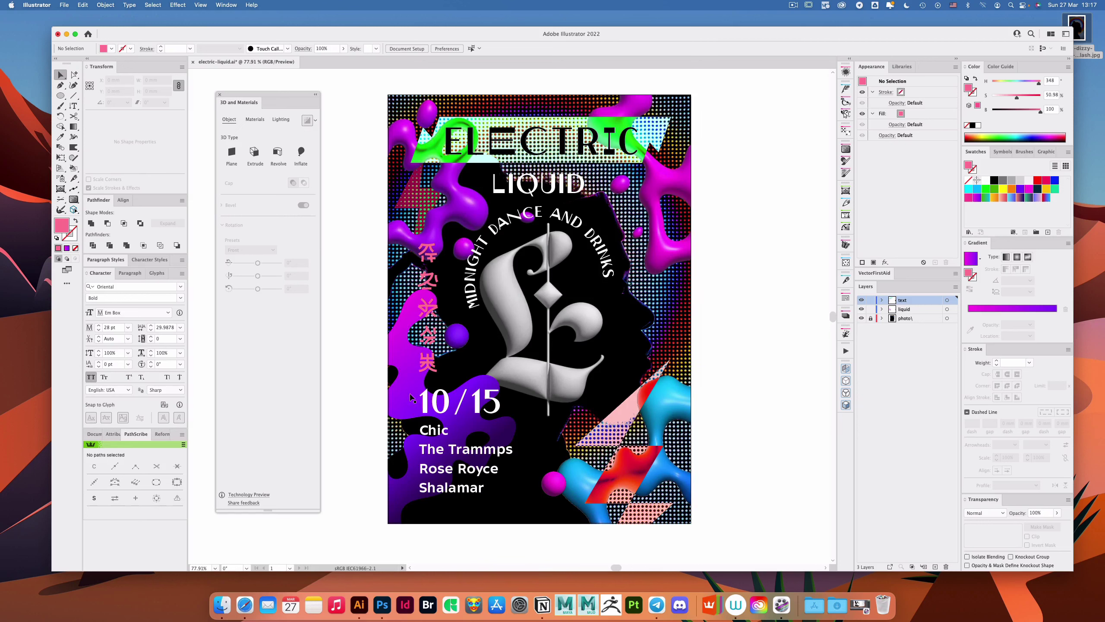
key("a")
key("v")
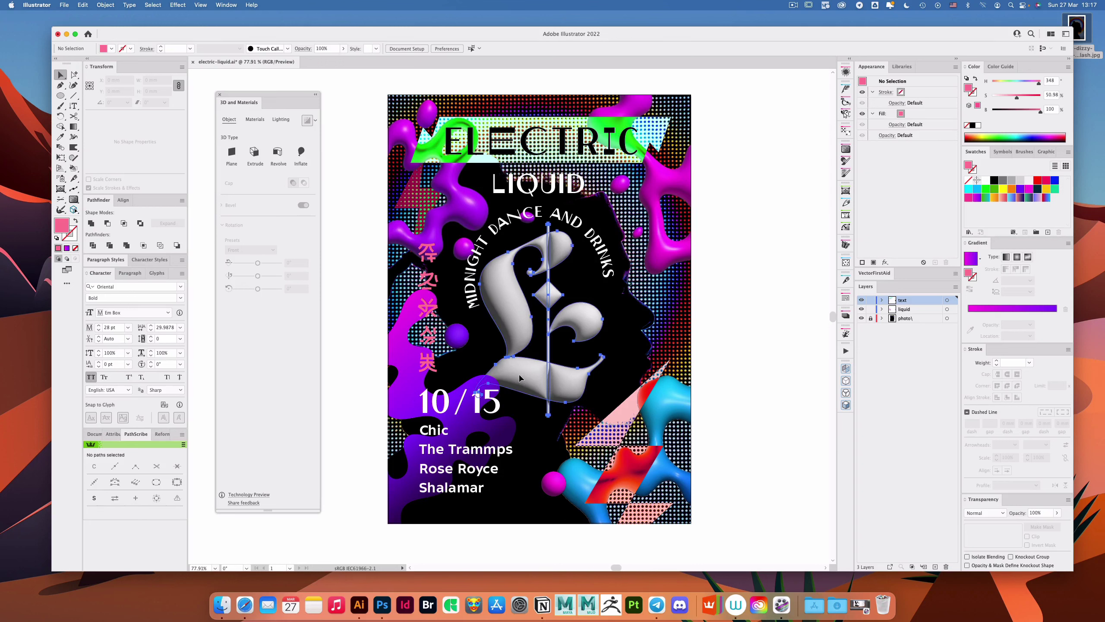
left_click(519, 379)
left_click(745, 260)
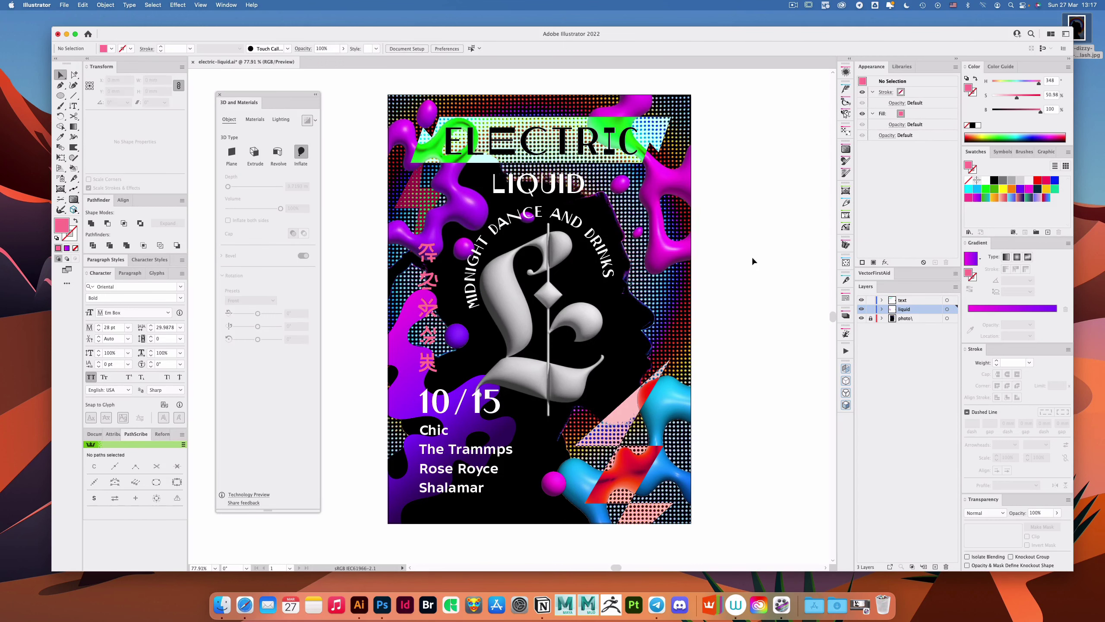
Step: Scale the artist list below the date down to about 56 mm wide
key("a")
left_click(449, 435)
key("v")
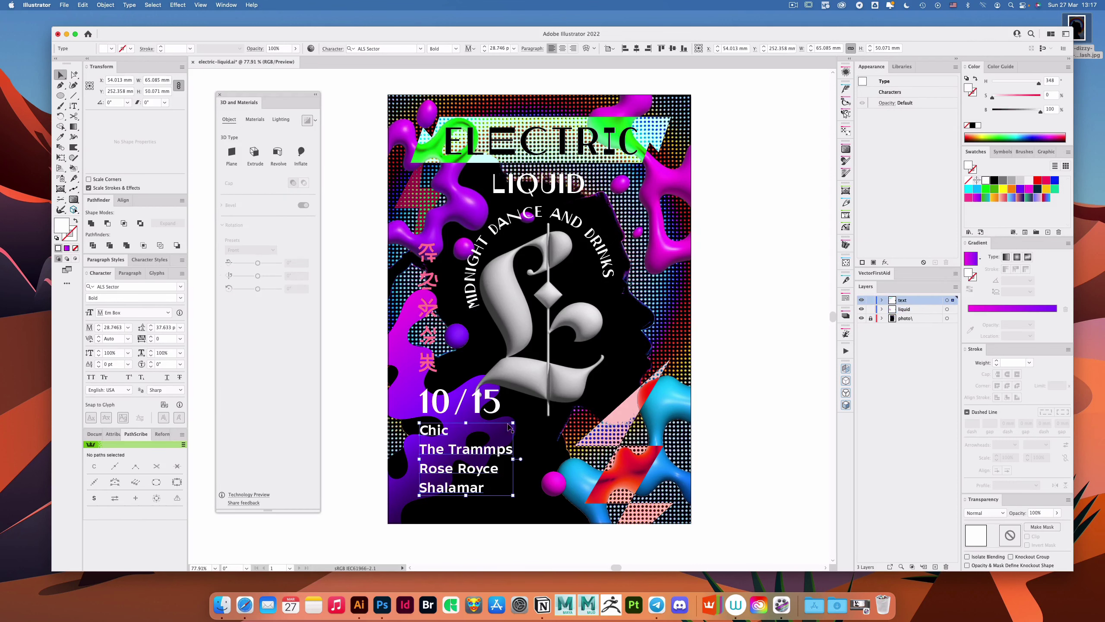
left_click_drag(506, 428, 496, 437)
Step: Move the 10/15 date slightly down toward the artist list and line up their left edges
key("a")
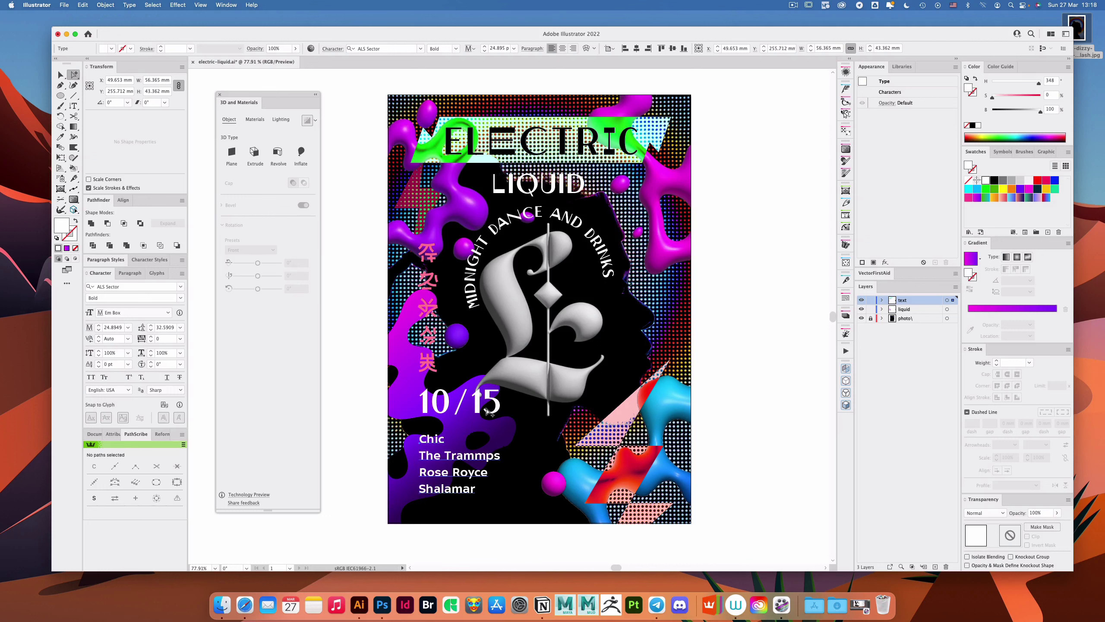
left_click(492, 416, "shift")
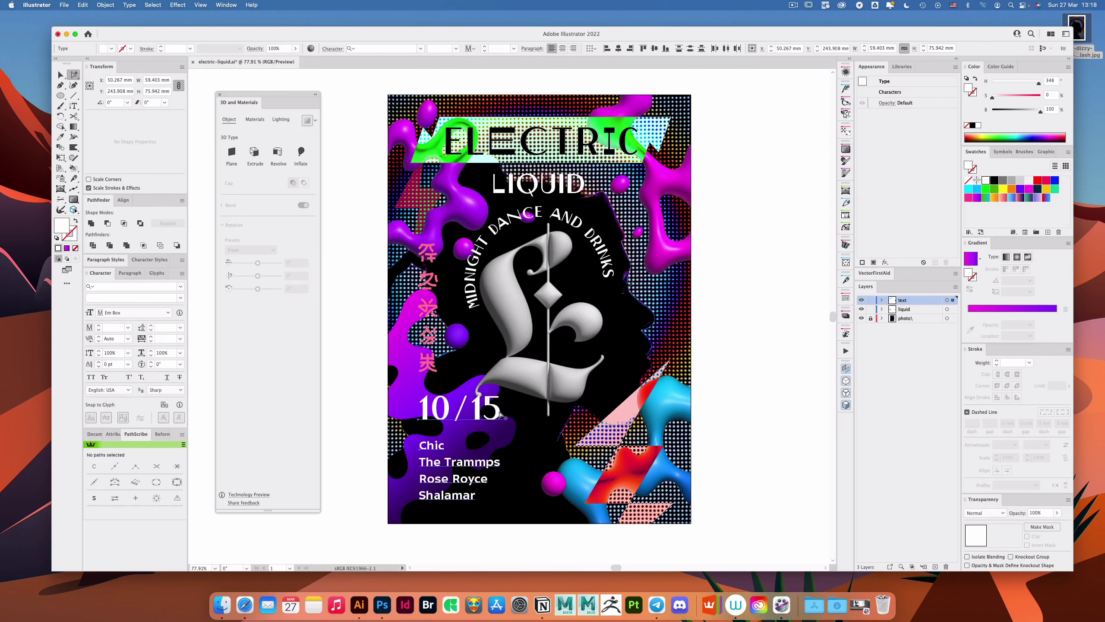
left_click_drag(501, 416, 501, 409)
left_click(500, 410)
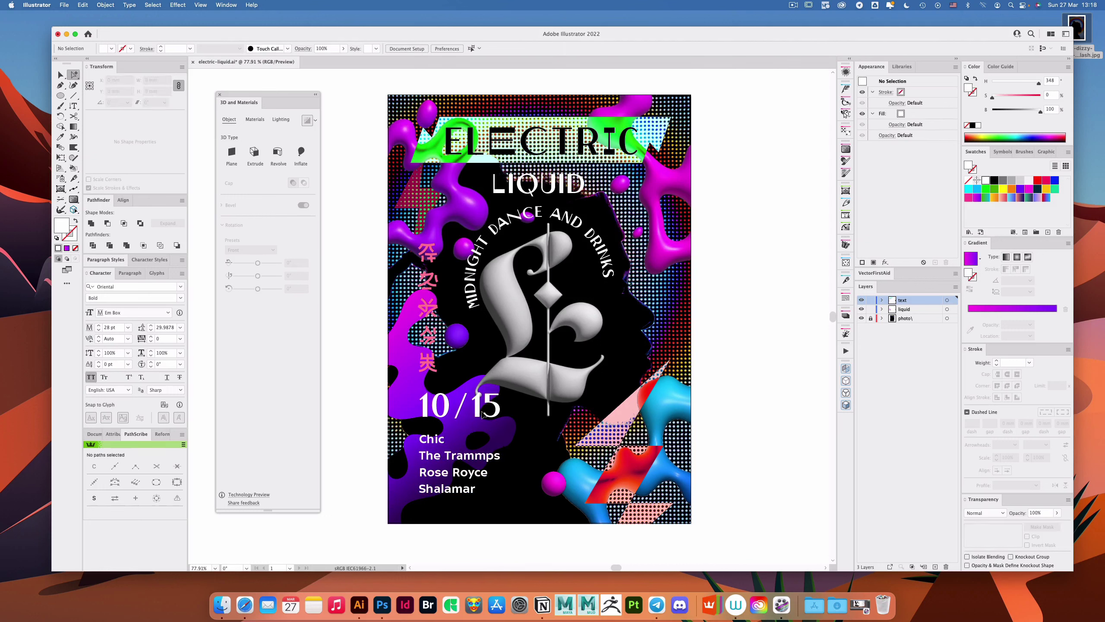
key("v")
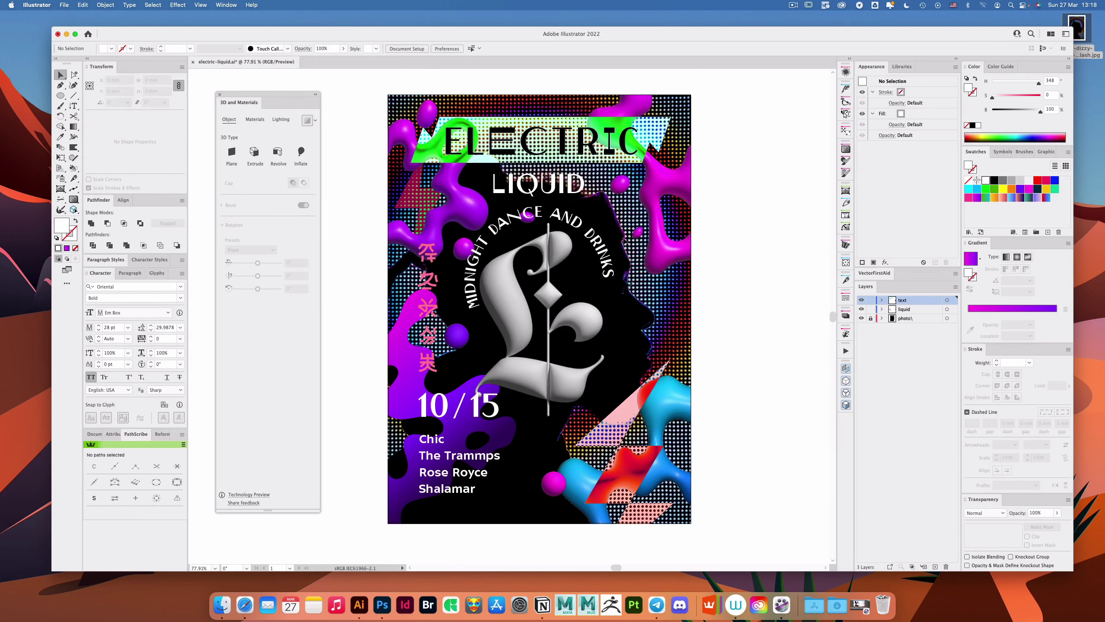
Step: Select the central 3D letter group and move it slightly up, away from the 10/15 date
key("a")
left_click(513, 388)
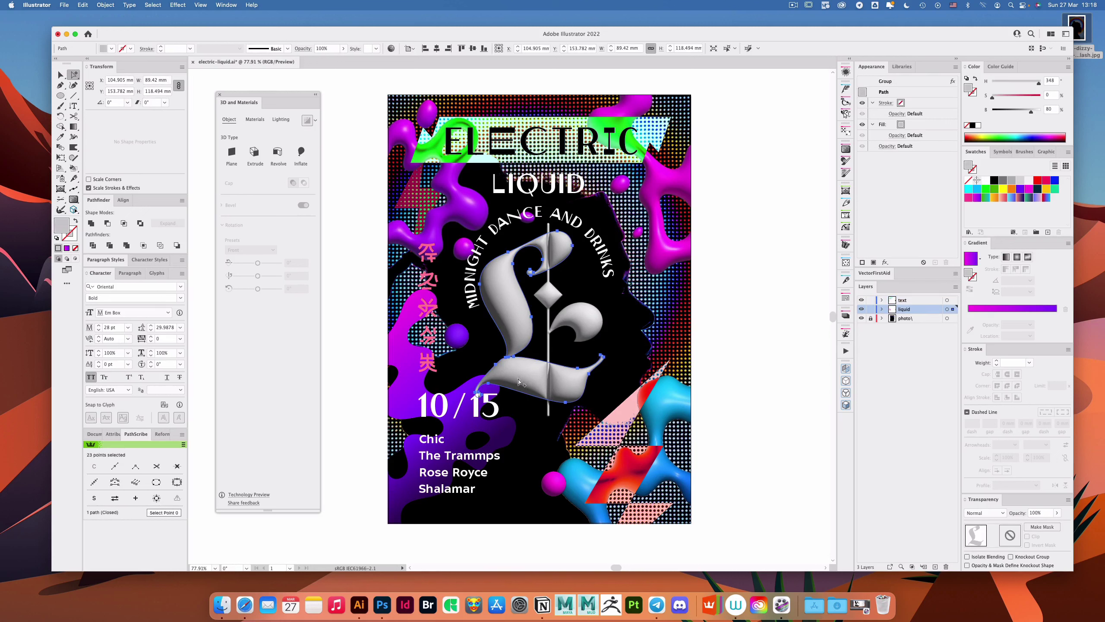
left_click(516, 381)
key("super+h")
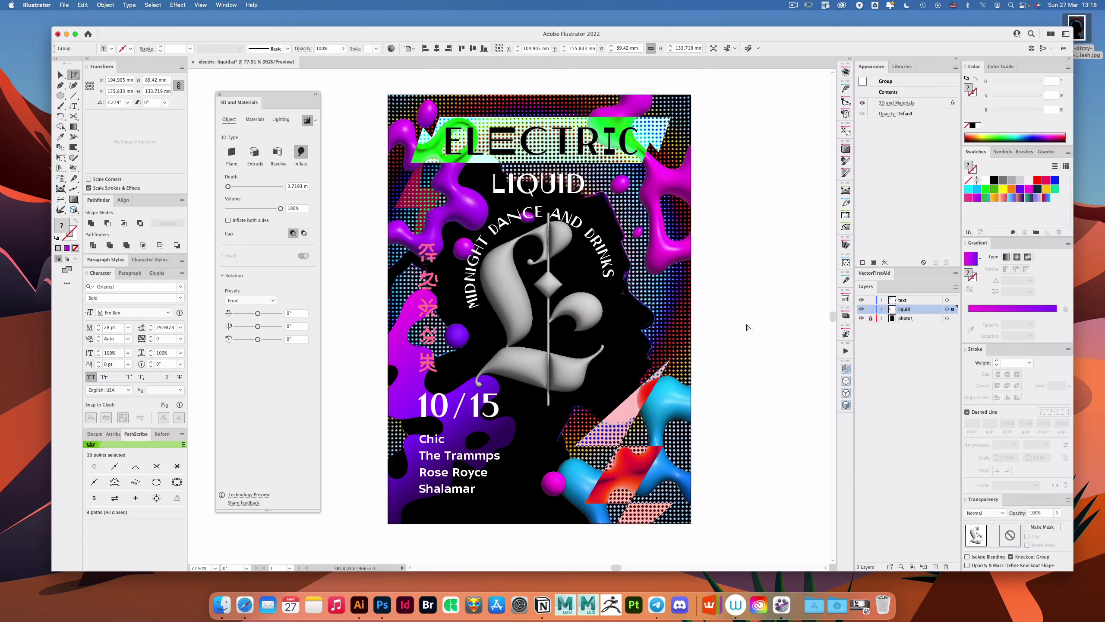
left_click(596, 222)
left_click(767, 311)
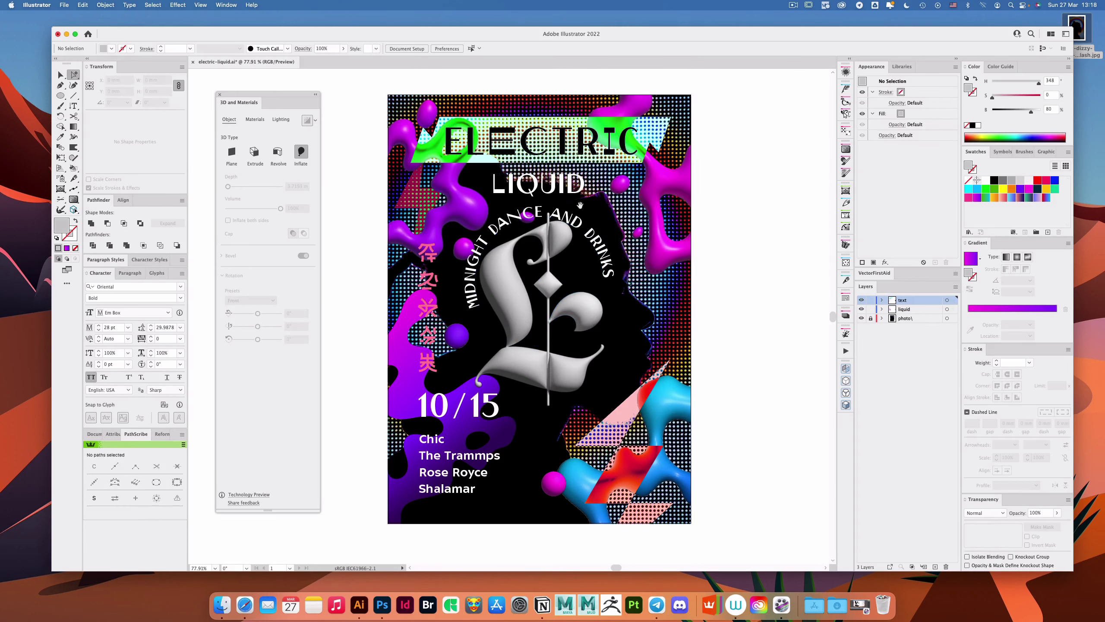
Step: Set the curved MIDNIGHT DANCE AND DRINKS text to 26 pt and rotate it slightly clockwise around the letter
left_click_drag(569, 190, 576, 225)
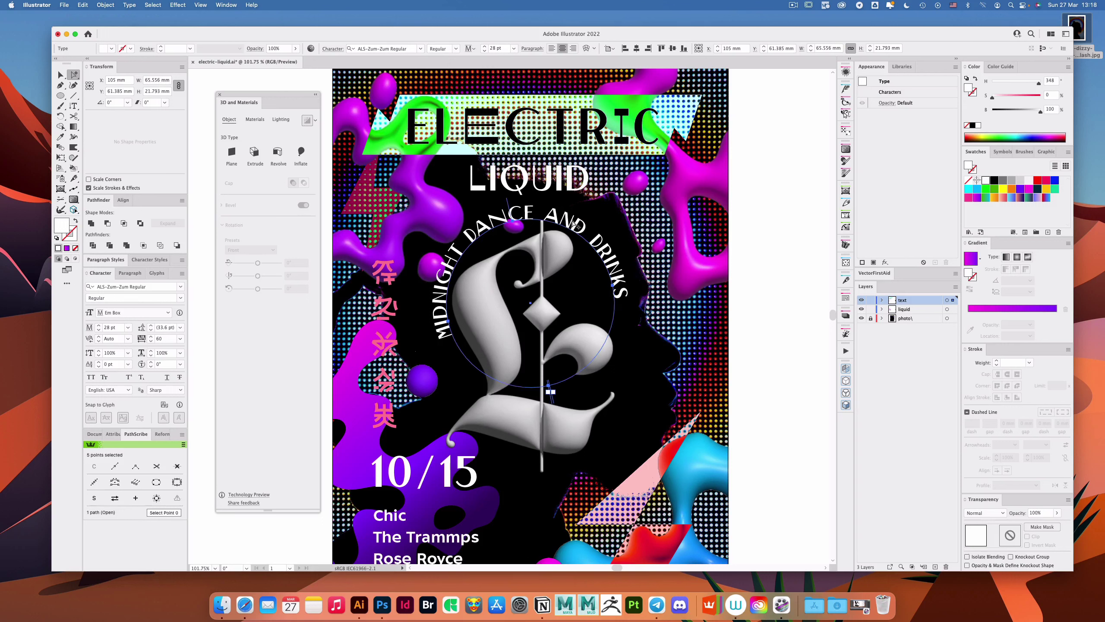
left_click(97, 332)
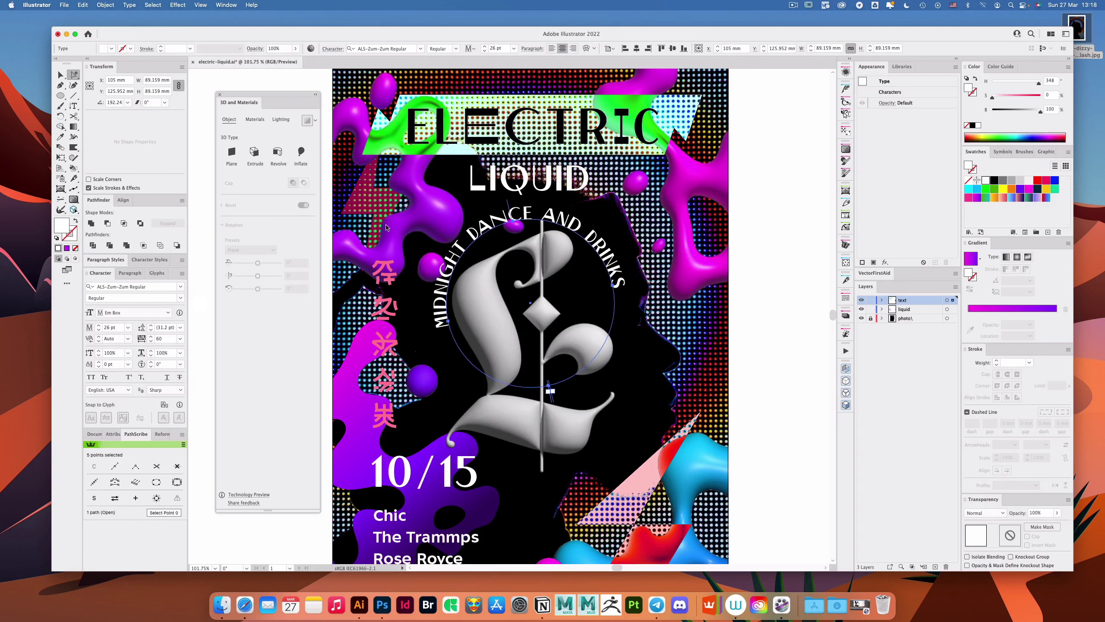
key("r")
left_click_drag(613, 192, 615, 194)
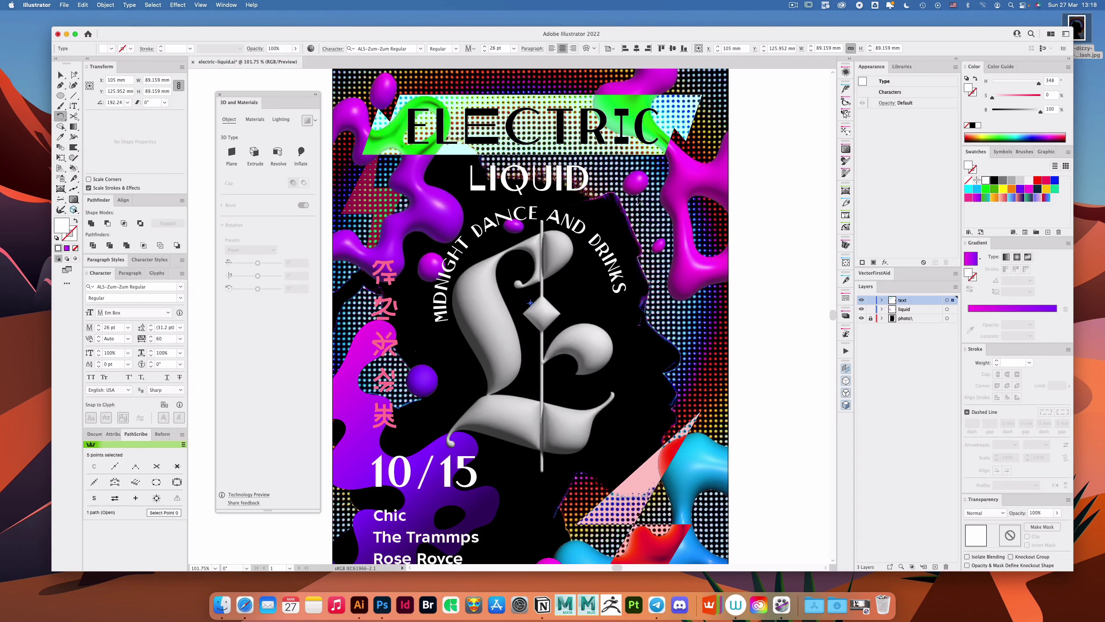
Step: Rotate the curved MIDNIGHT DANCE AND DRINKS text clockwise so it runs down the right side and beneath the central letter
key("a")
left_click(779, 267)
scroll(677, 289, "down", 5)
left_click_drag(684, 278, 504, 358)
scroll(569, 290, "up", 3)
left_click(597, 266)
key("r")
key("a")
left_click(737, 256)
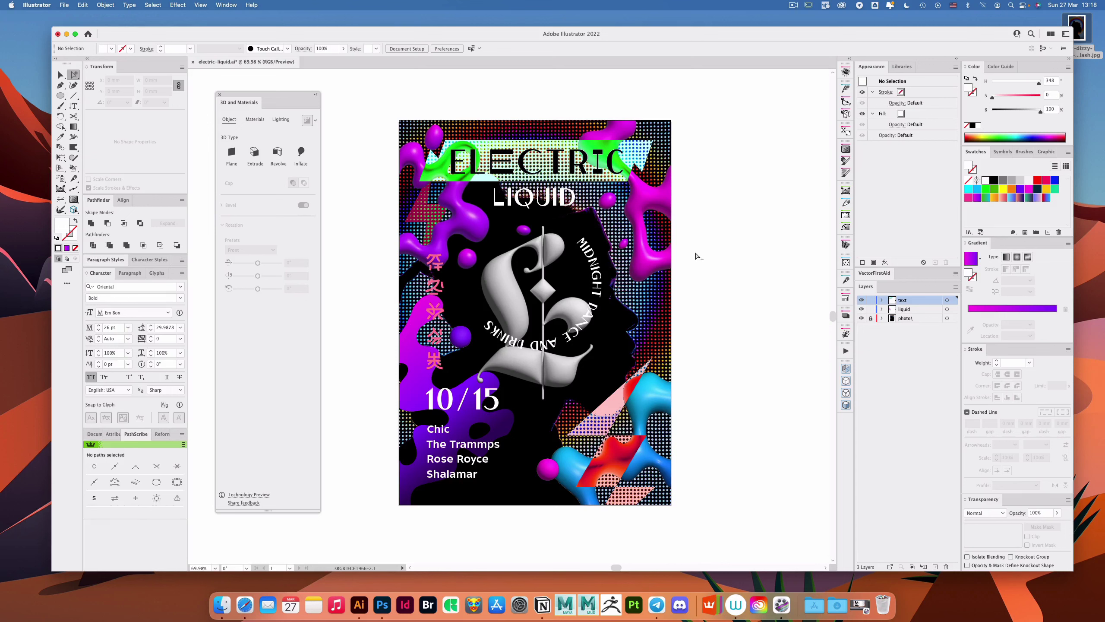
Step: Turn the curved text slightly counter-clockwise around the central letter
left_click(598, 269)
key("r")
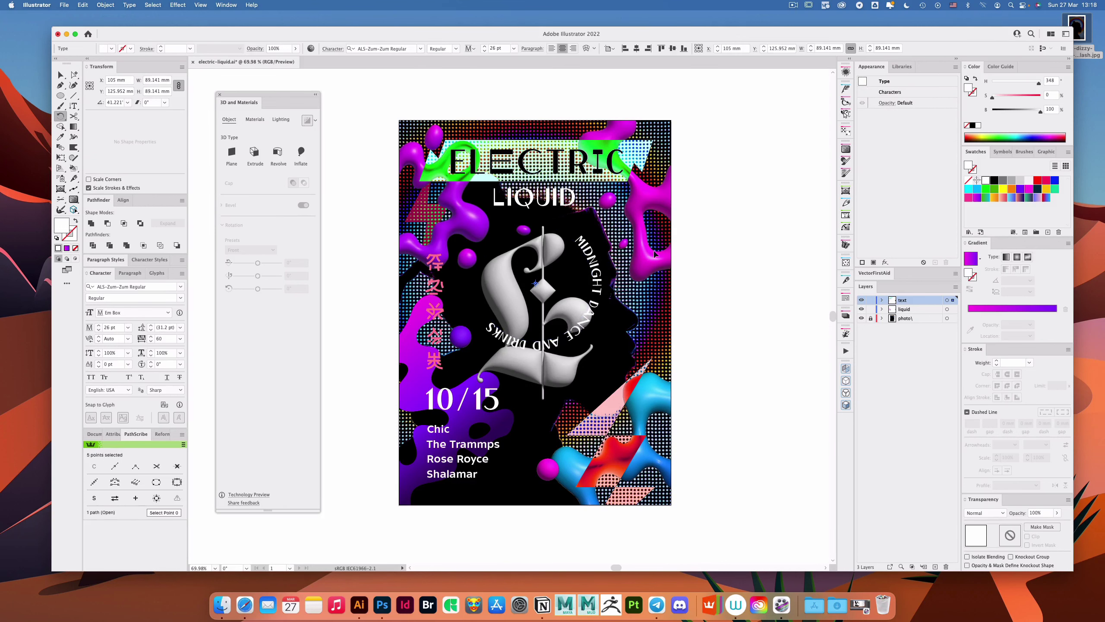
left_click_drag(656, 254, 648, 235)
key("a")
left_click(705, 253)
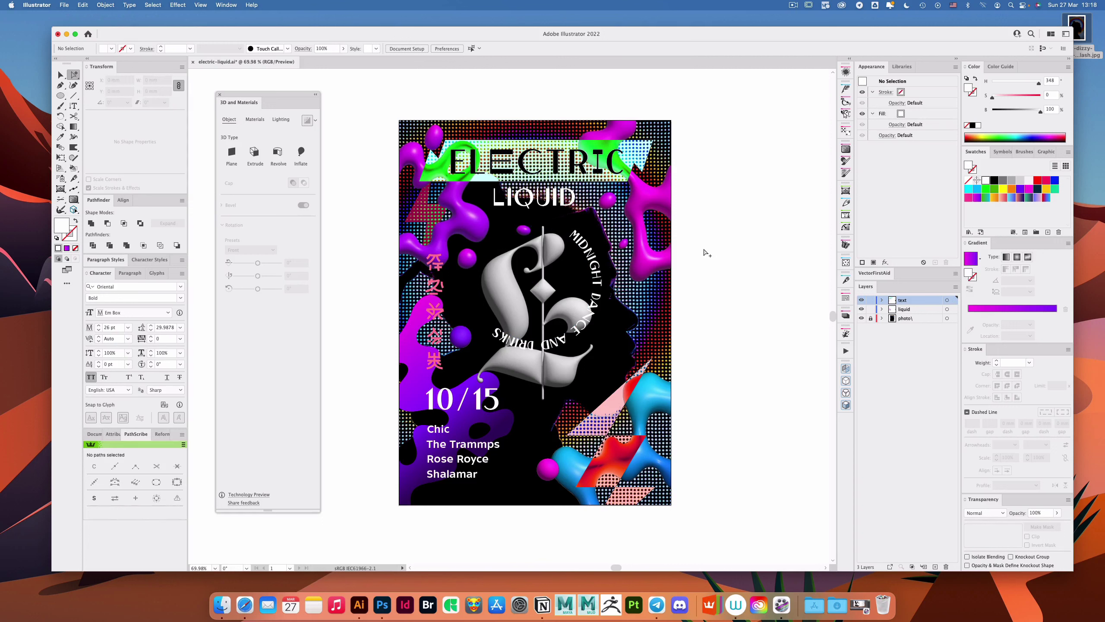
Step: Enlarge the curved MIDNIGHT DANCE AND DRINKS text to 31 pt
left_click(592, 253)
left_click(99, 325)
left_click(99, 325)
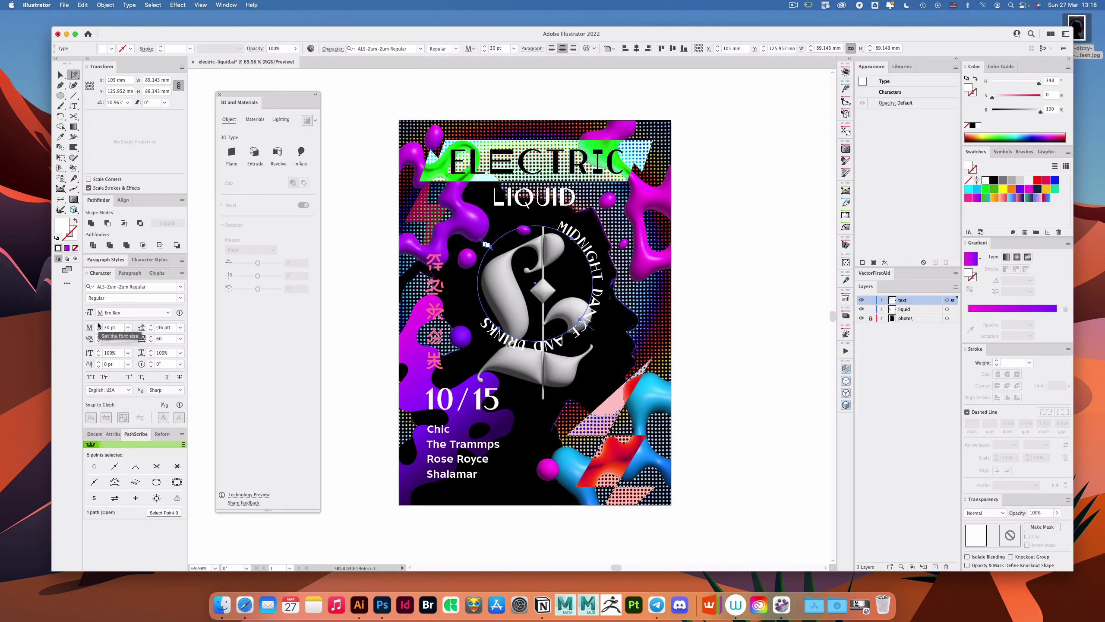
left_click(99, 325)
left_click(99, 325)
left_click(99, 325)
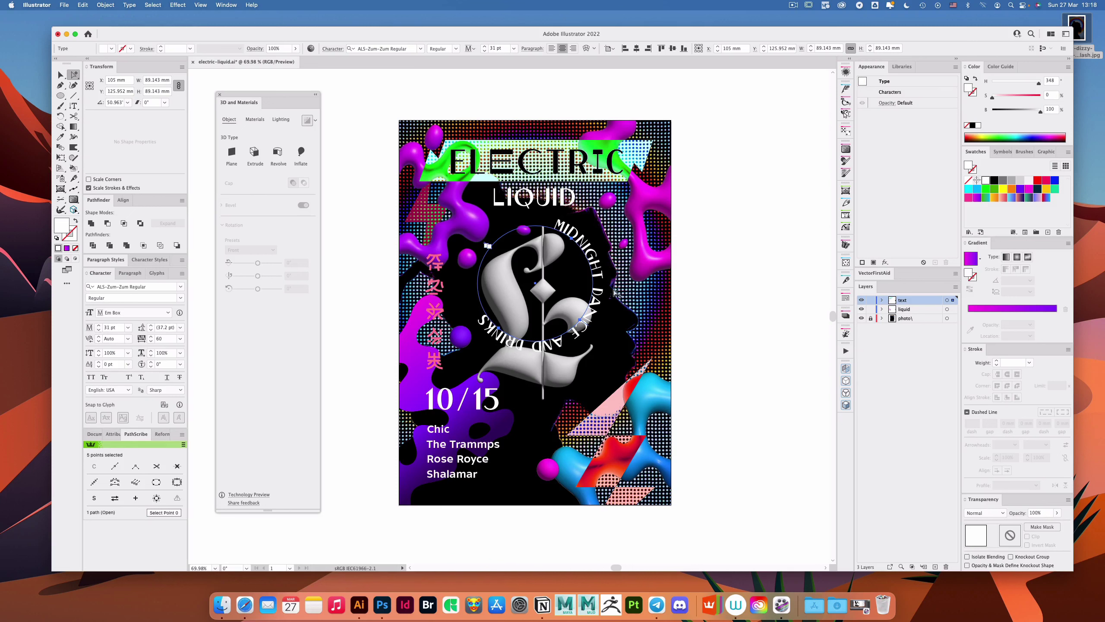
left_click(696, 279)
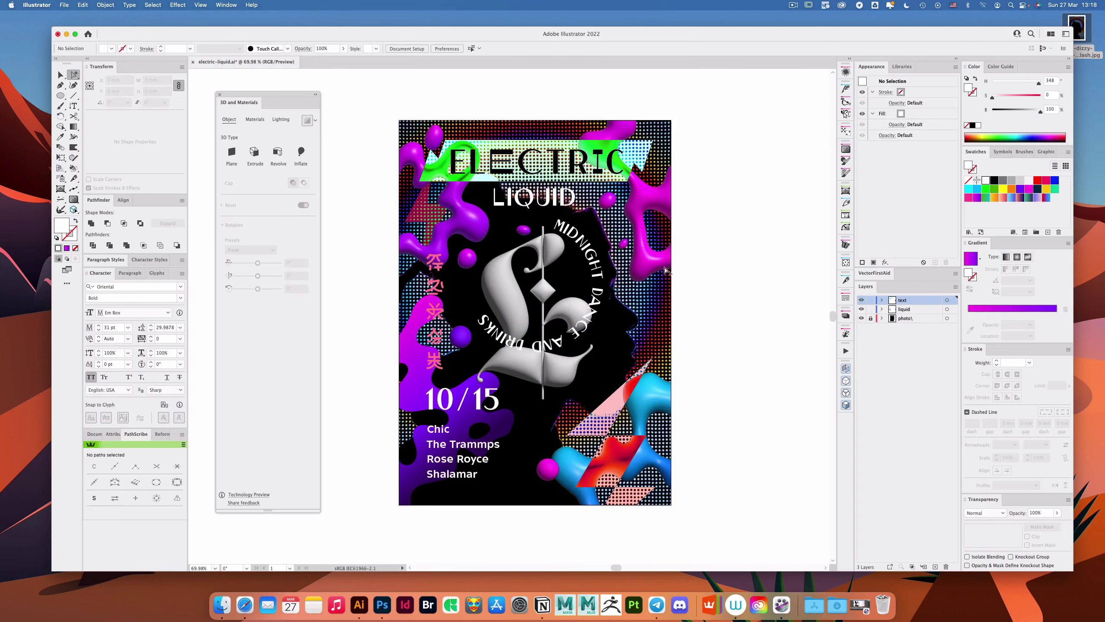
Step: Move the 10/15 date slightly down toward the artist list, fine-tune its horizontal position and save the poster
key("v")
scroll(713, 267, "right", 2)
left_click_drag(474, 398, 469, 402)
key("Right")
key("Right")
key("Right")
key("Right")
left_click(717, 326)
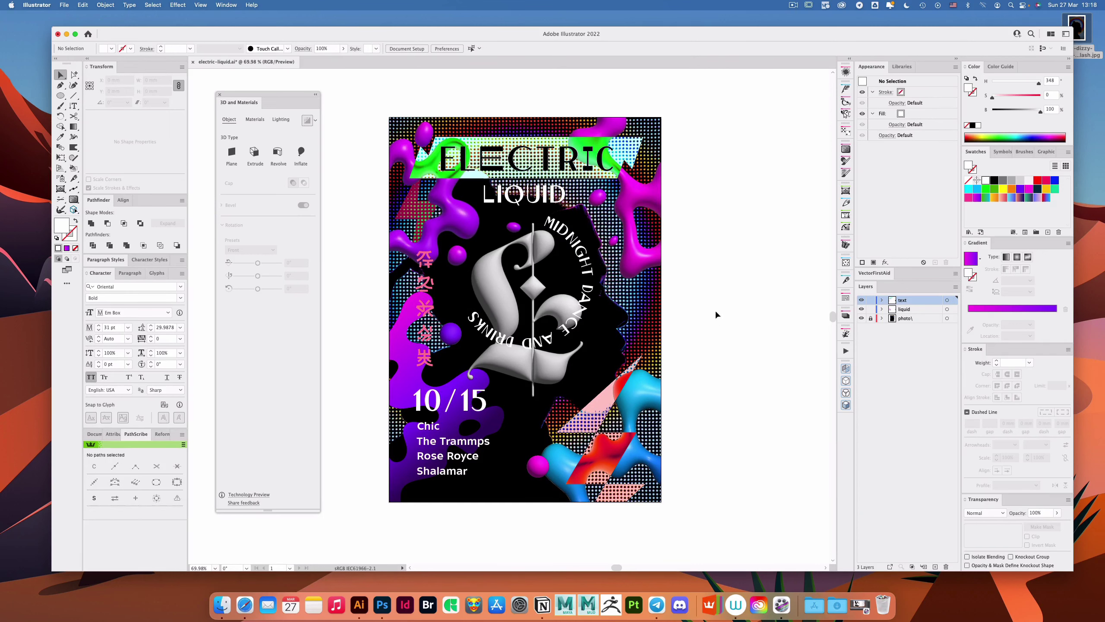
scroll(722, 305, "down", 1)
key("cmd+s")
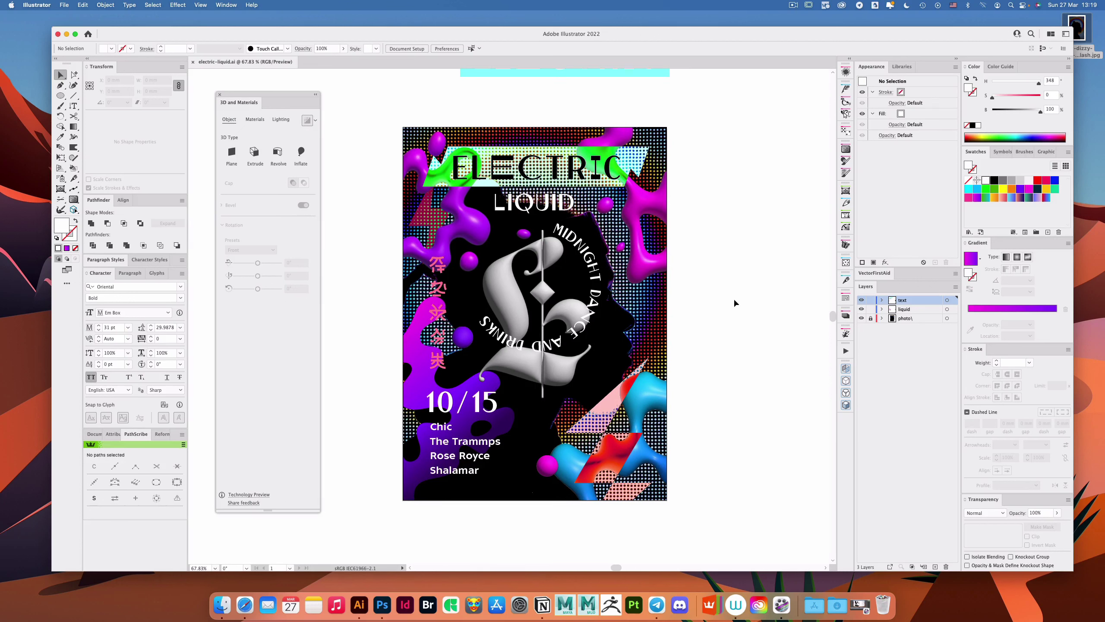
Step: Place a duplicate of the central 3D letter on the empty canvas to the right of the poster
left_click(504, 296)
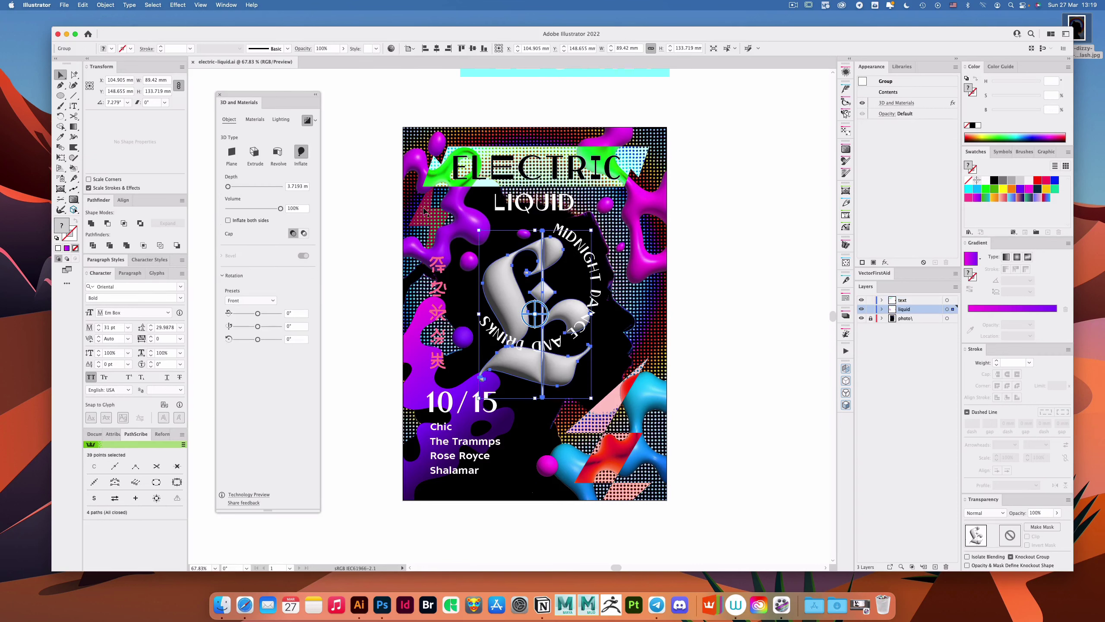
left_click(255, 120)
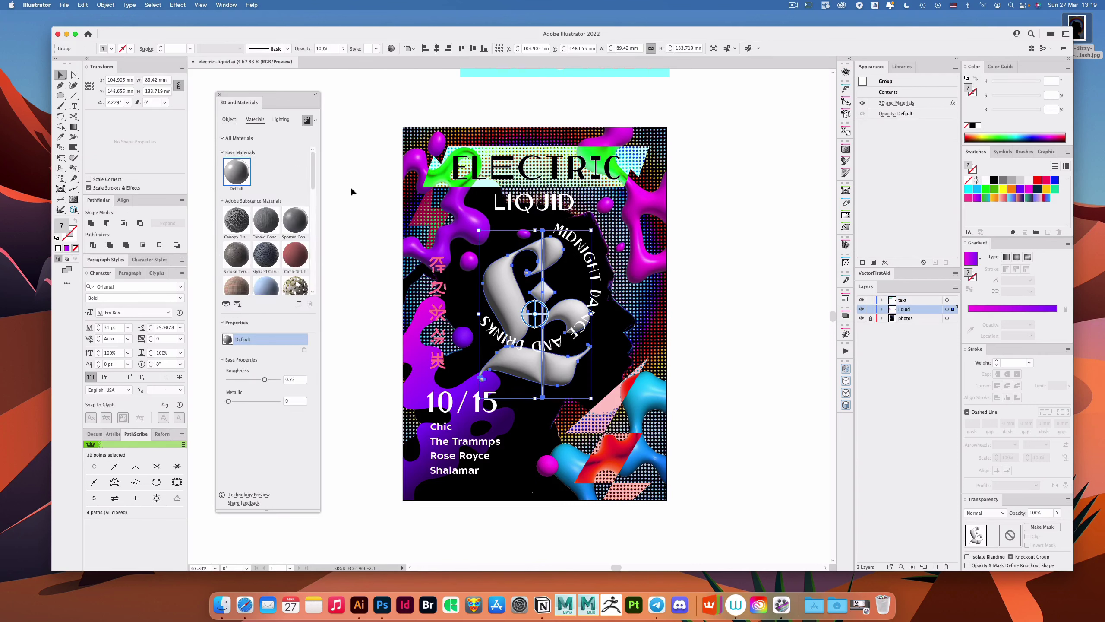
left_click_drag(507, 284, 760, 283)
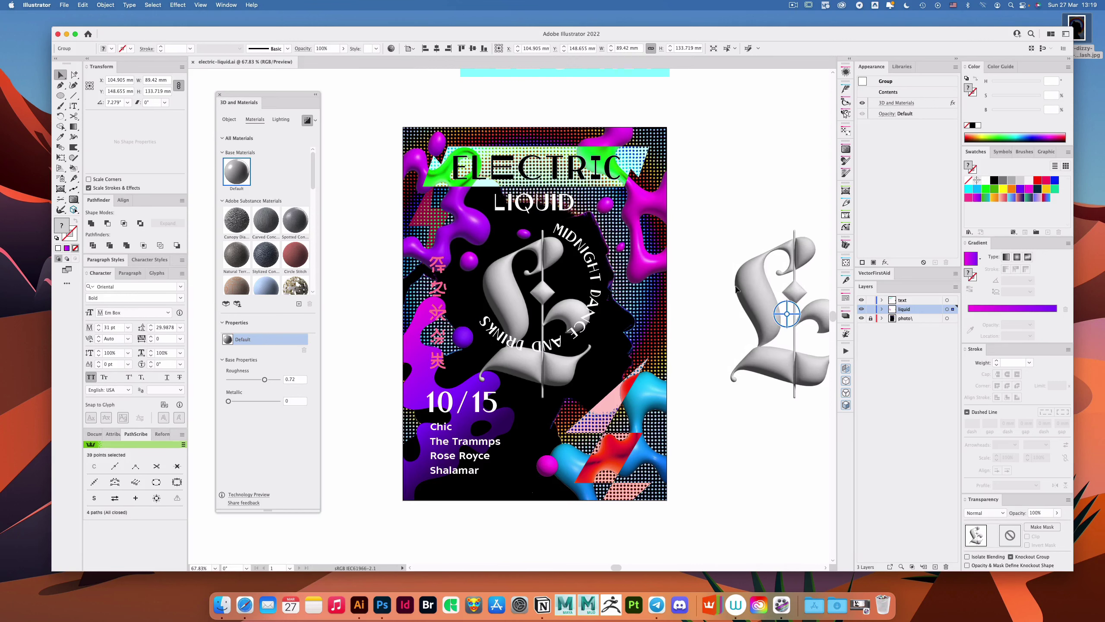
Step: Try the Die Cast Brass material on the original 3D letter on the poster
left_click(521, 296)
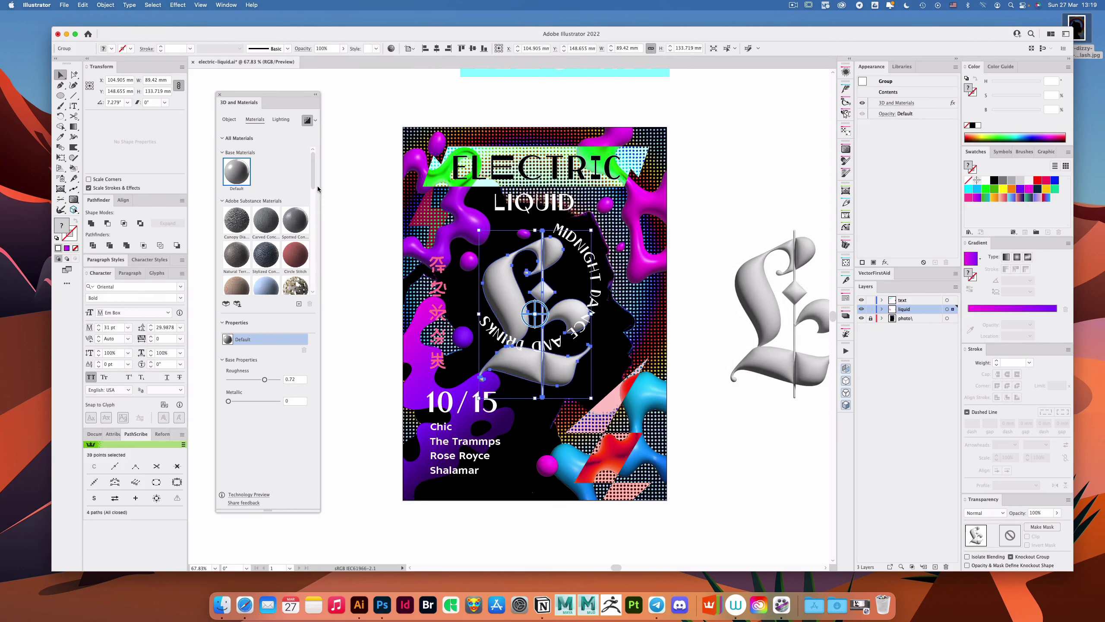
scroll(317, 204, "down", 3)
scroll(317, 204, "down", 3)
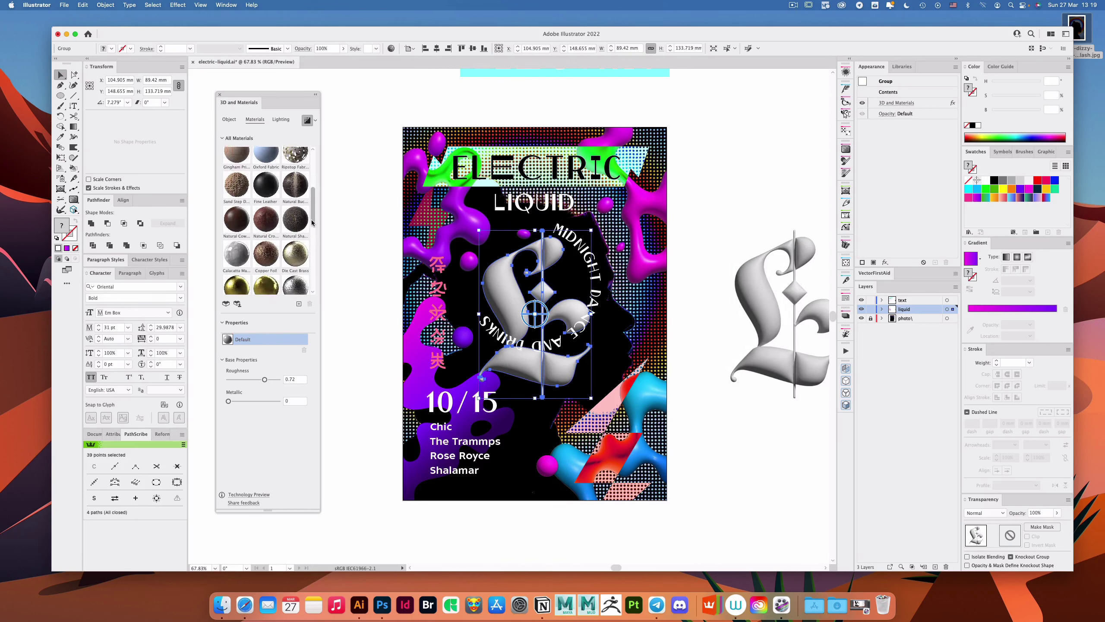
left_click(307, 252)
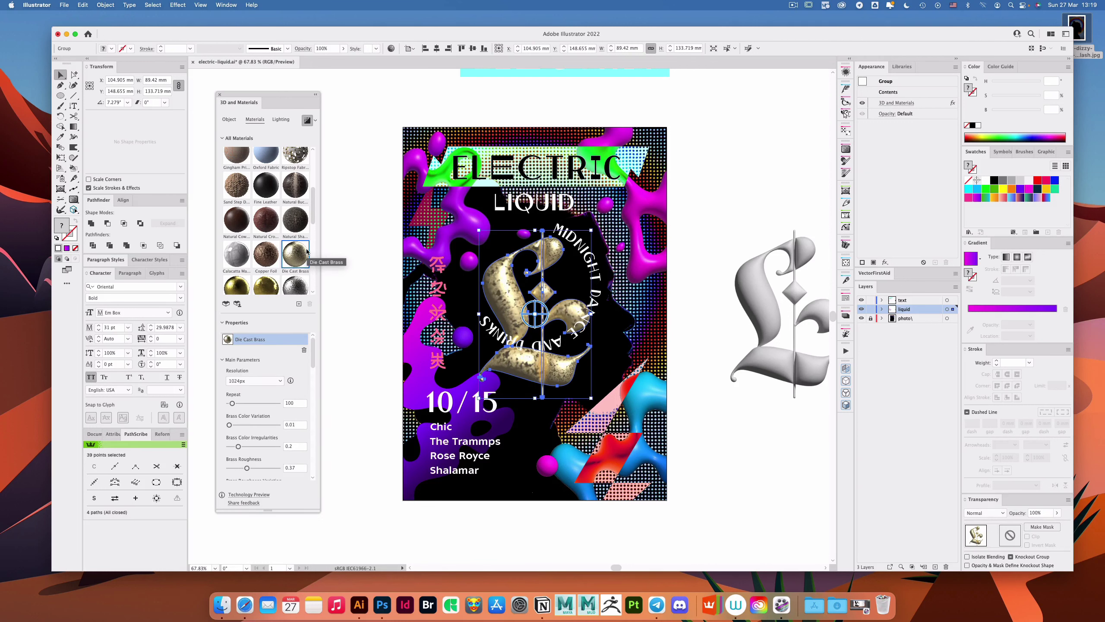
Step: Set the grain size of the letter's Die Cast Brass material to 0.1
left_click_drag(315, 361, 303, 429)
left_click(300, 444)
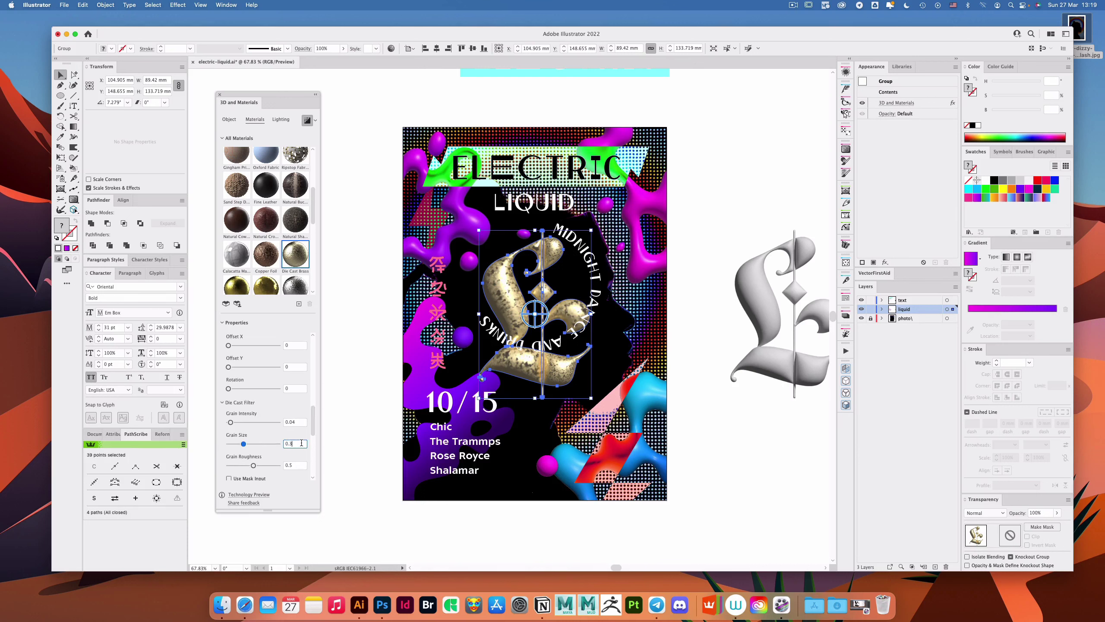
key("BackSpace")
type("1")
key("Return")
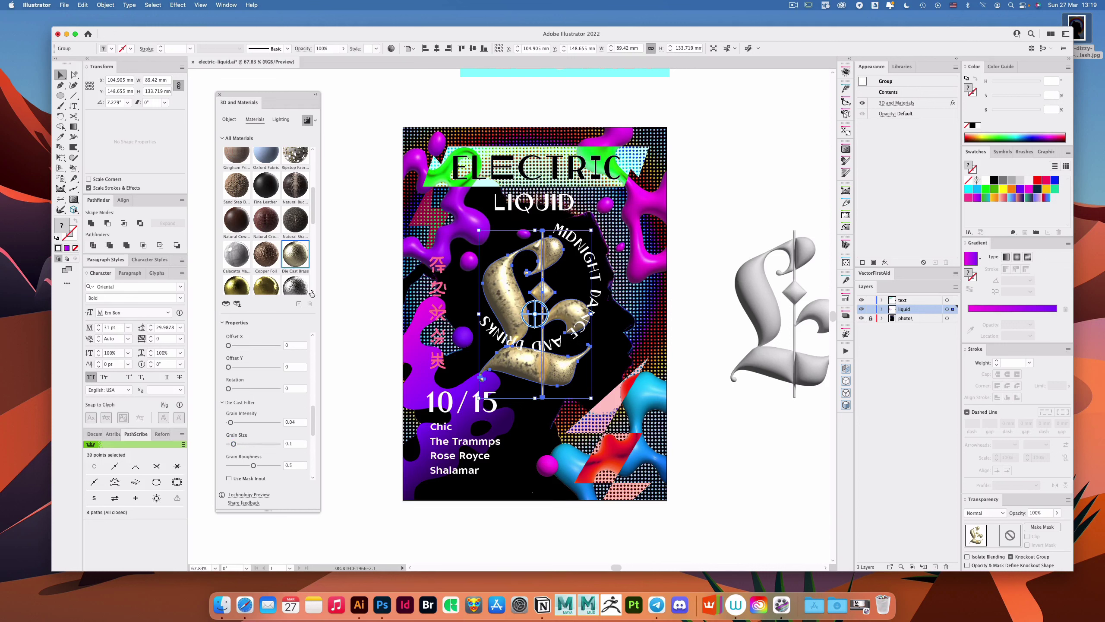
Step: Try the Gold Leaf Fold, Gold Natural, Copper Foil and Soft Hammered Aluminium materials on the poster's letter
left_click(242, 287)
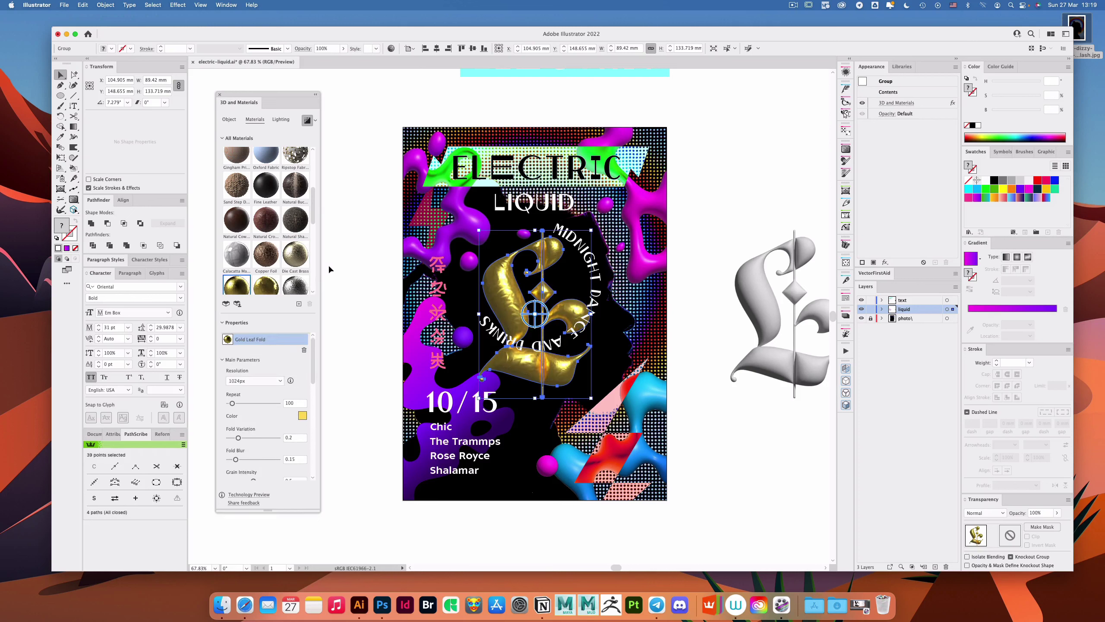
left_click(271, 286)
left_click(271, 255)
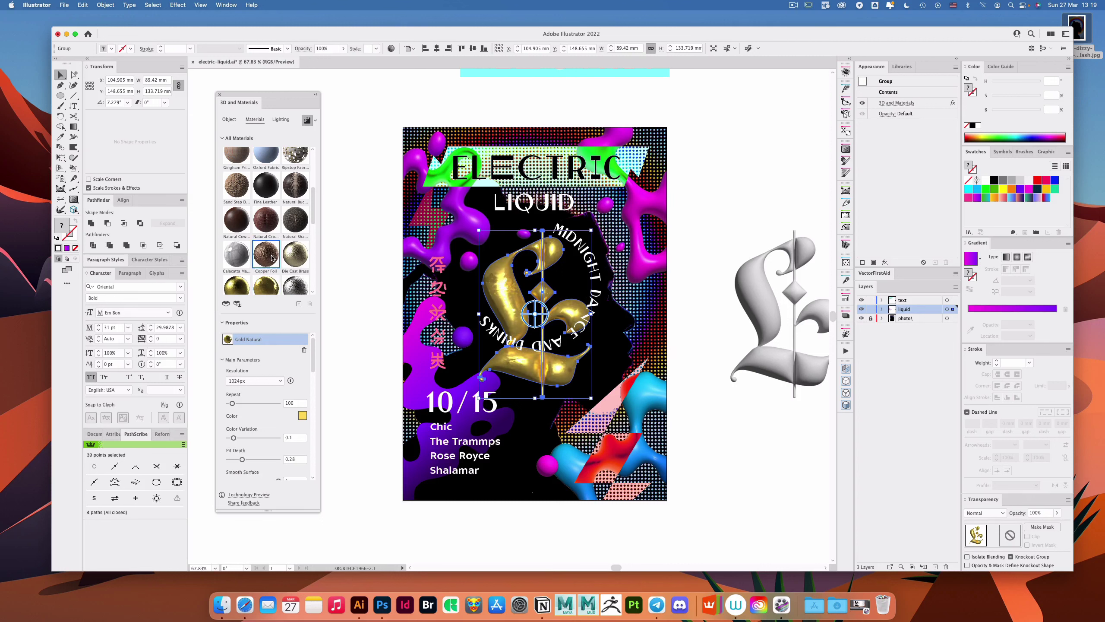
left_click(345, 251)
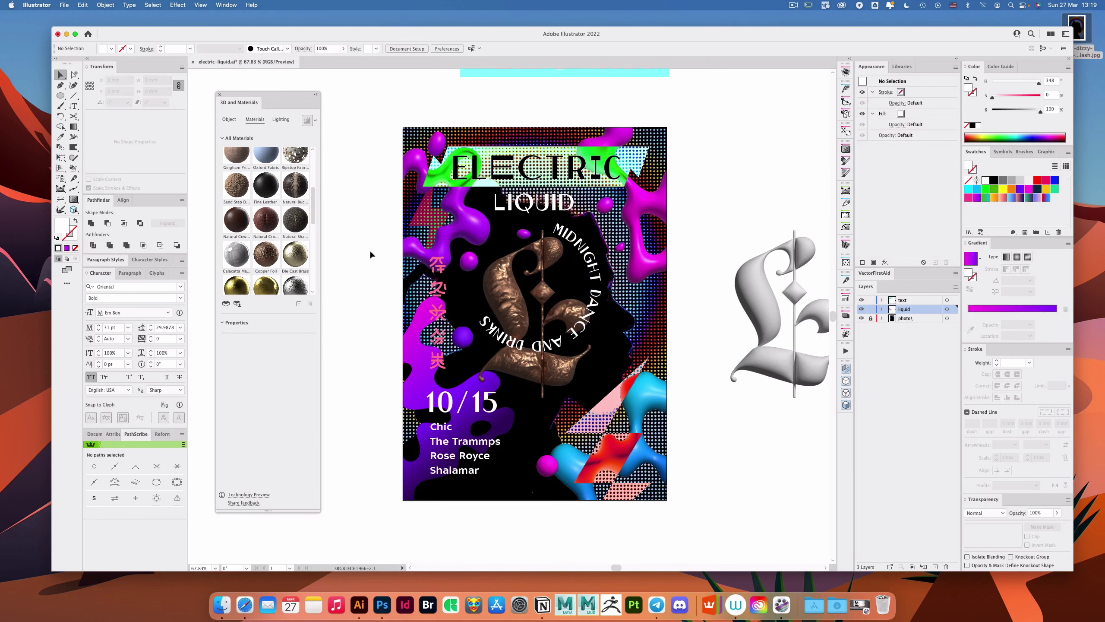
left_click(537, 291)
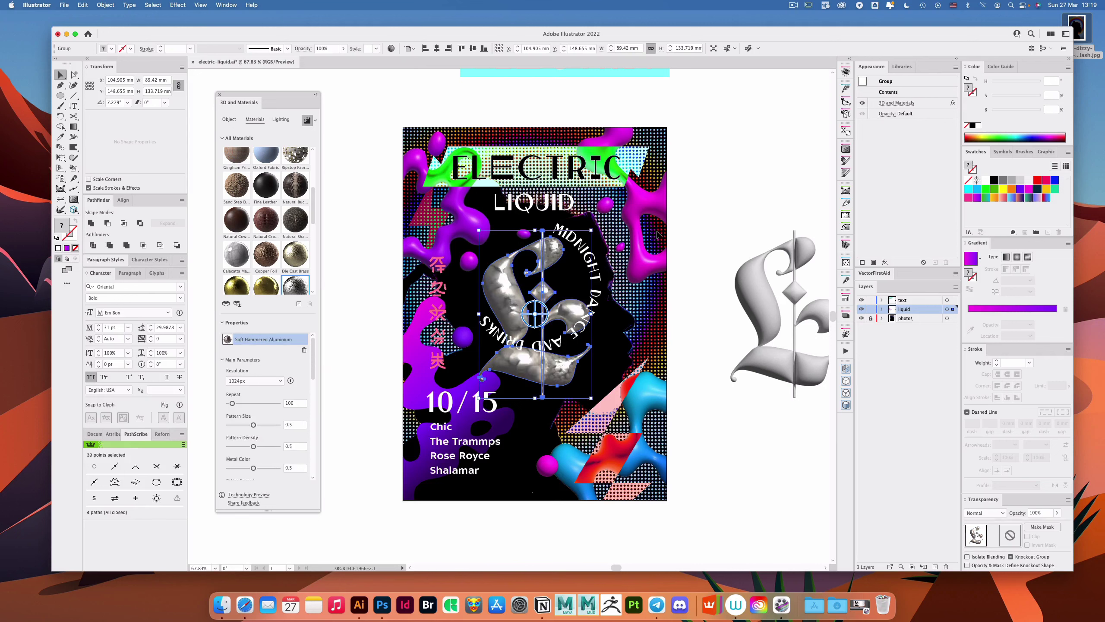
Step: Save the plain letter copy's appearance as a new graphic style and apply it to the metallic letter on the poster
left_click_drag(759, 302, 555, 298)
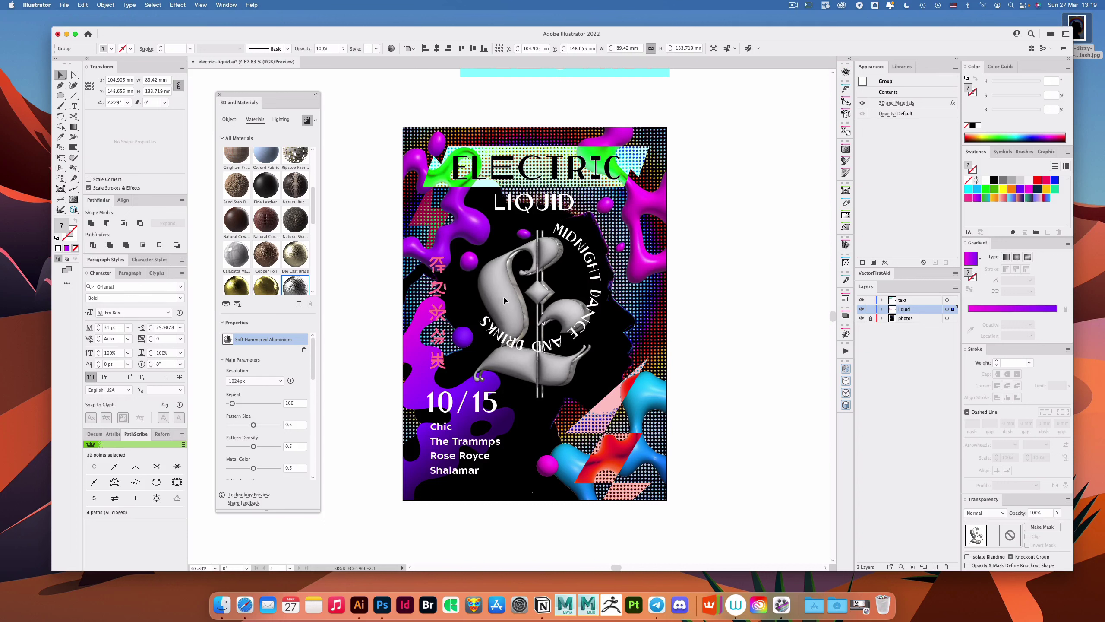
left_click_drag(504, 296, 723, 301)
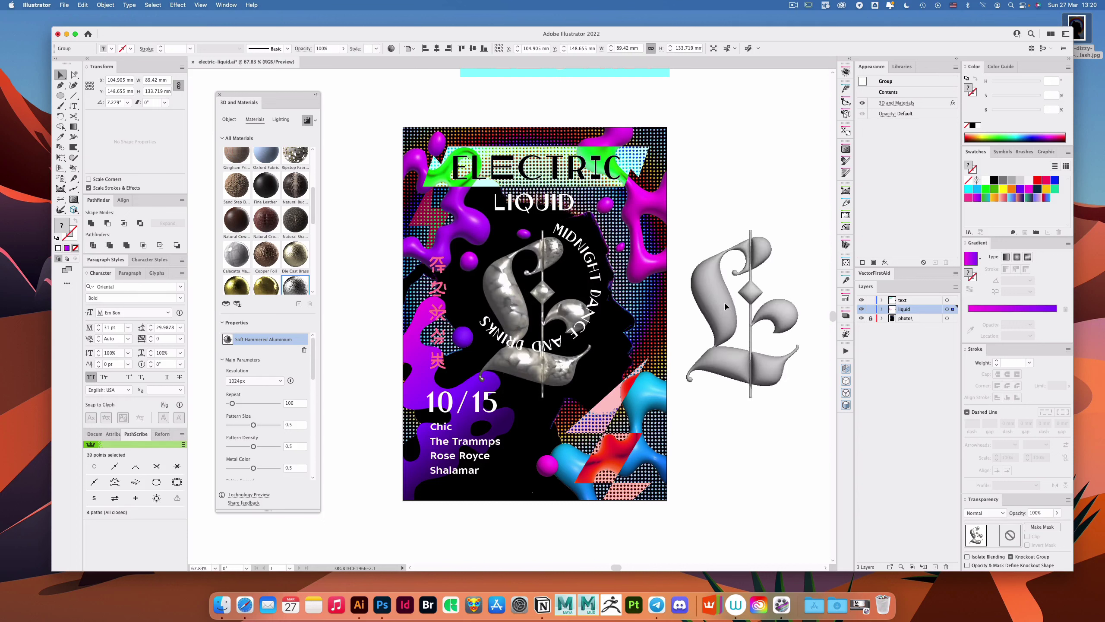
left_click(740, 314)
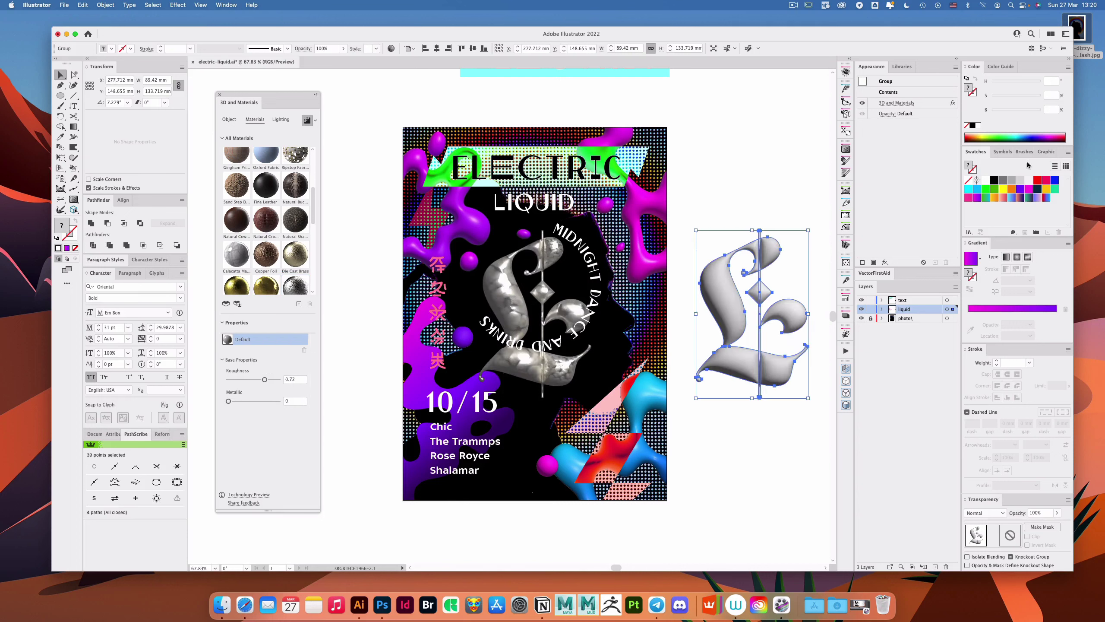
left_click(1036, 152)
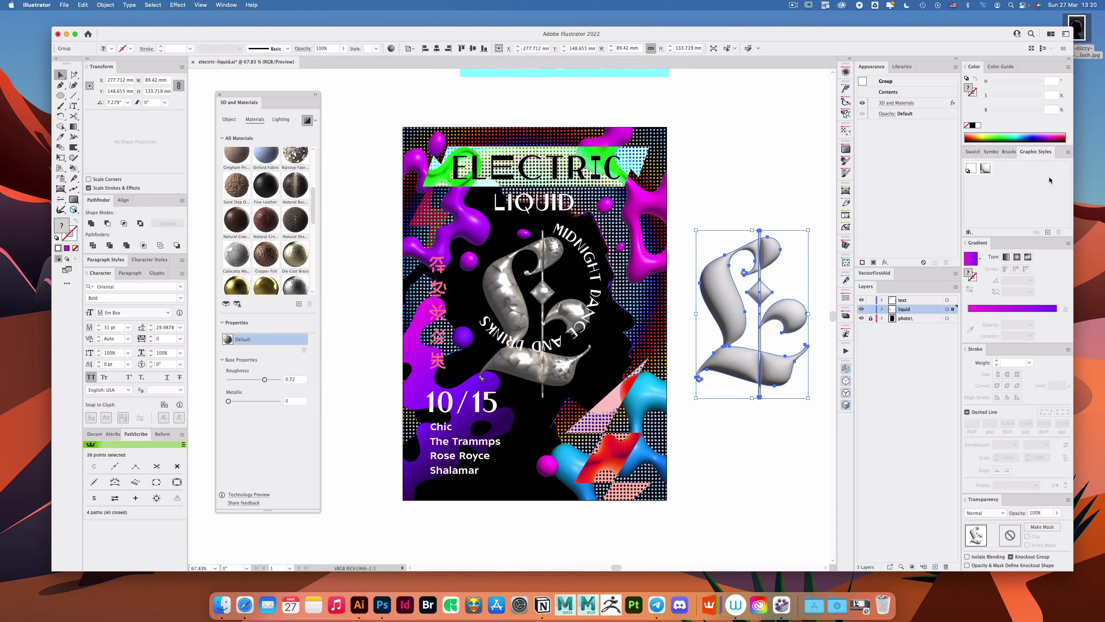
left_click(1049, 232)
left_click(500, 297)
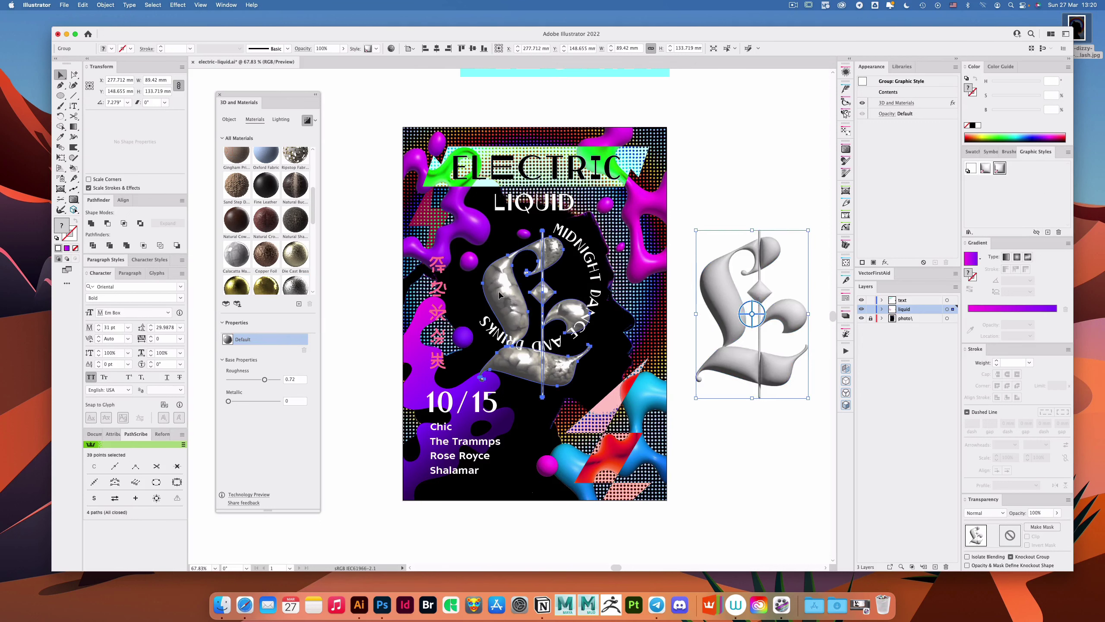
left_click(1000, 170)
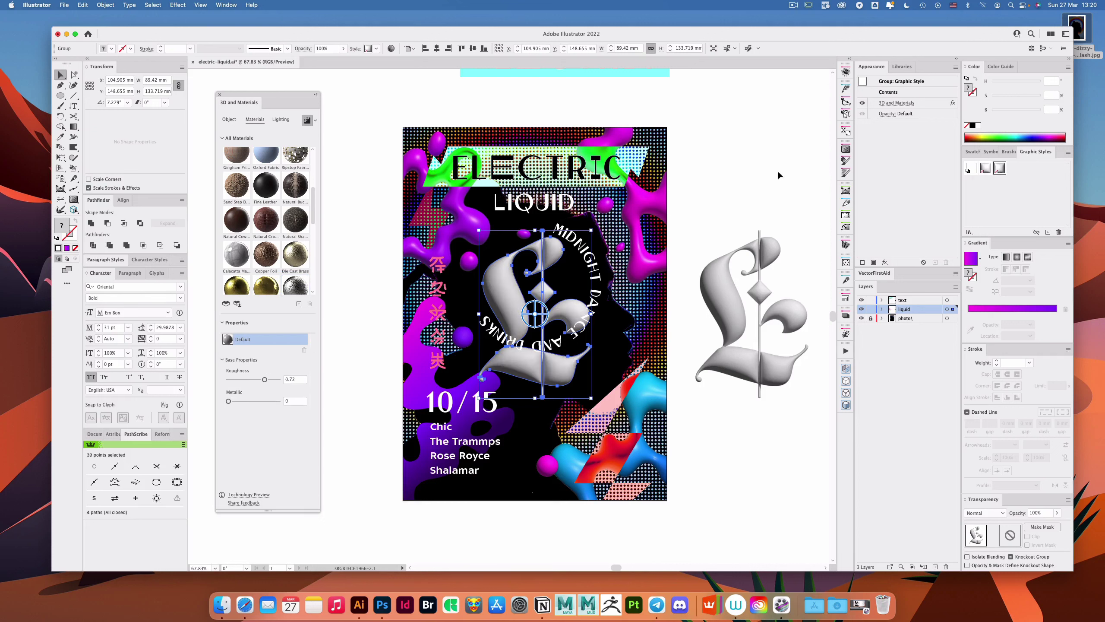
Step: Try a golden fill on the poster letter's main path, with hue about 39° and saturation about 60%
key("a")
left_click(518, 295)
left_click(518, 295)
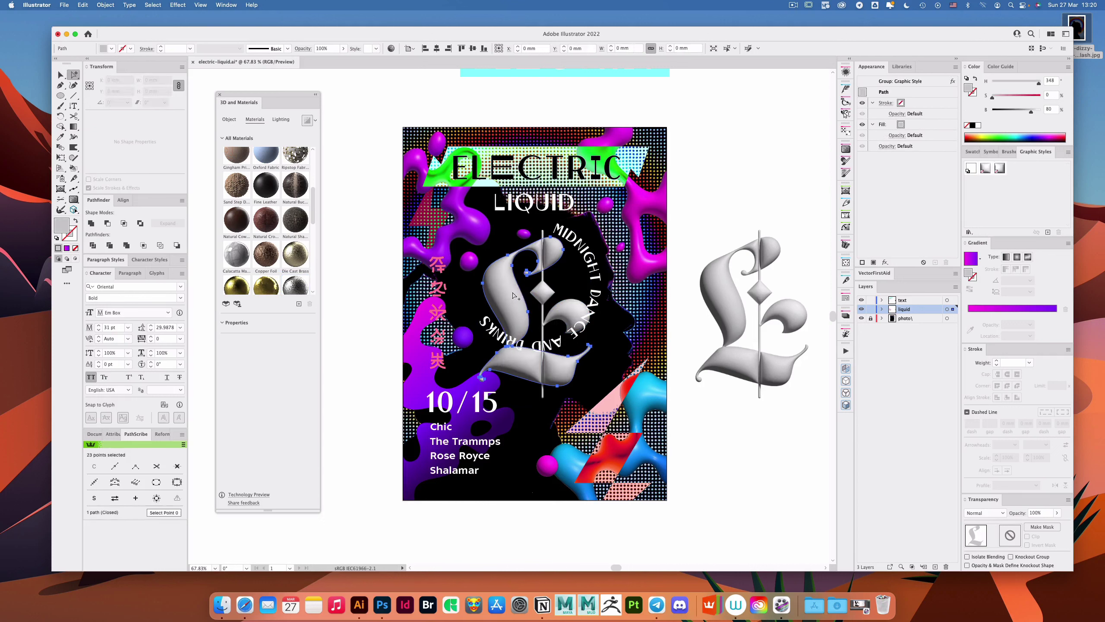
left_click(1000, 83)
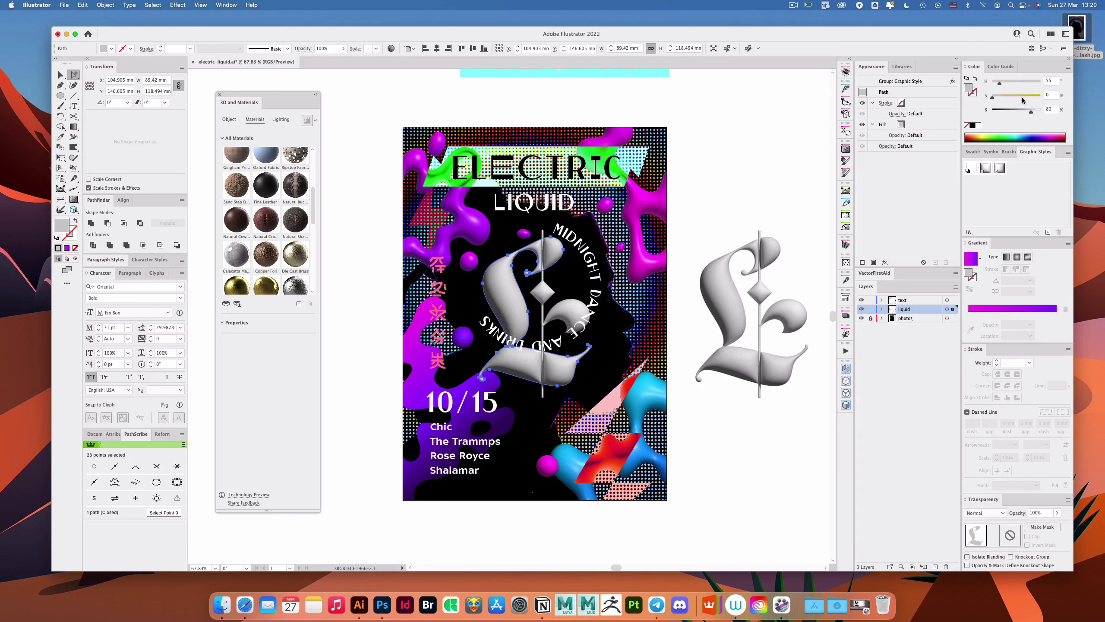
left_click(1021, 96)
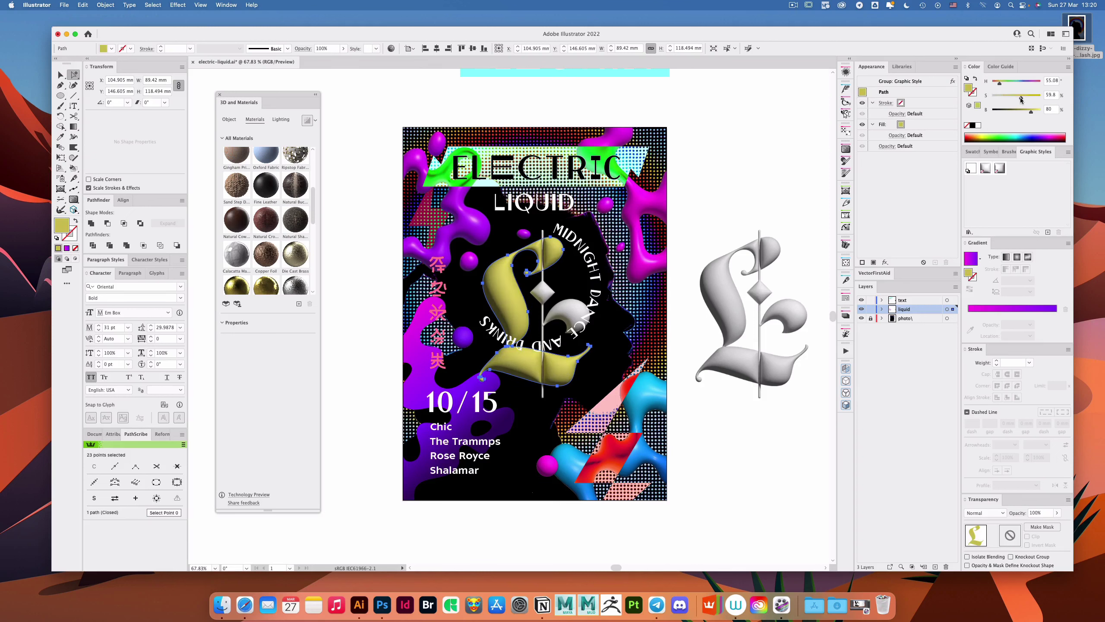
left_click(998, 83)
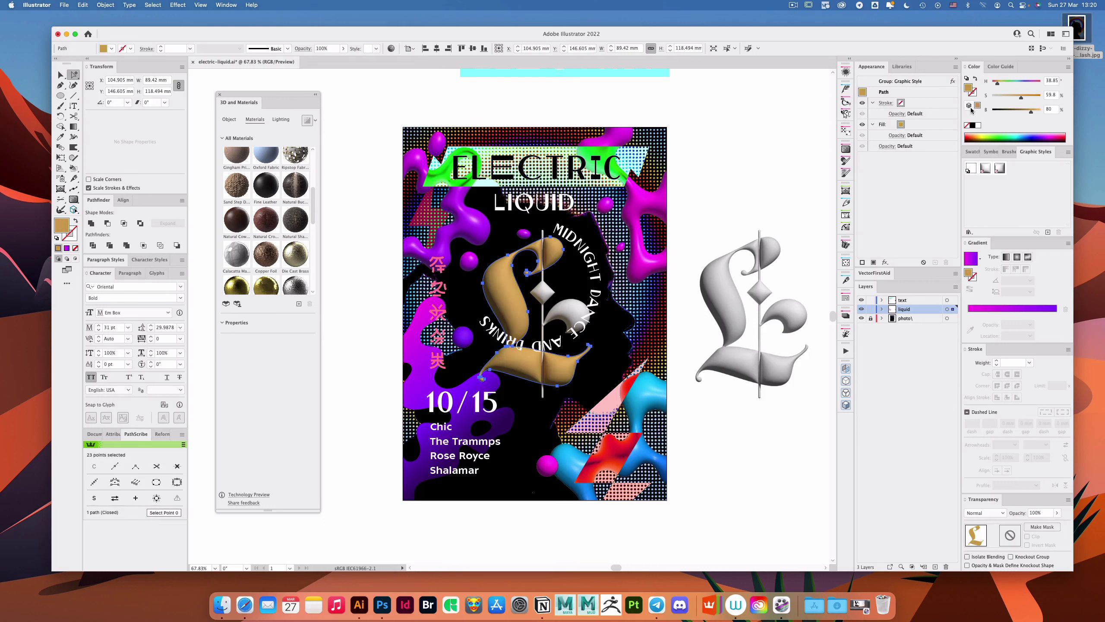
left_click(728, 183)
key("v")
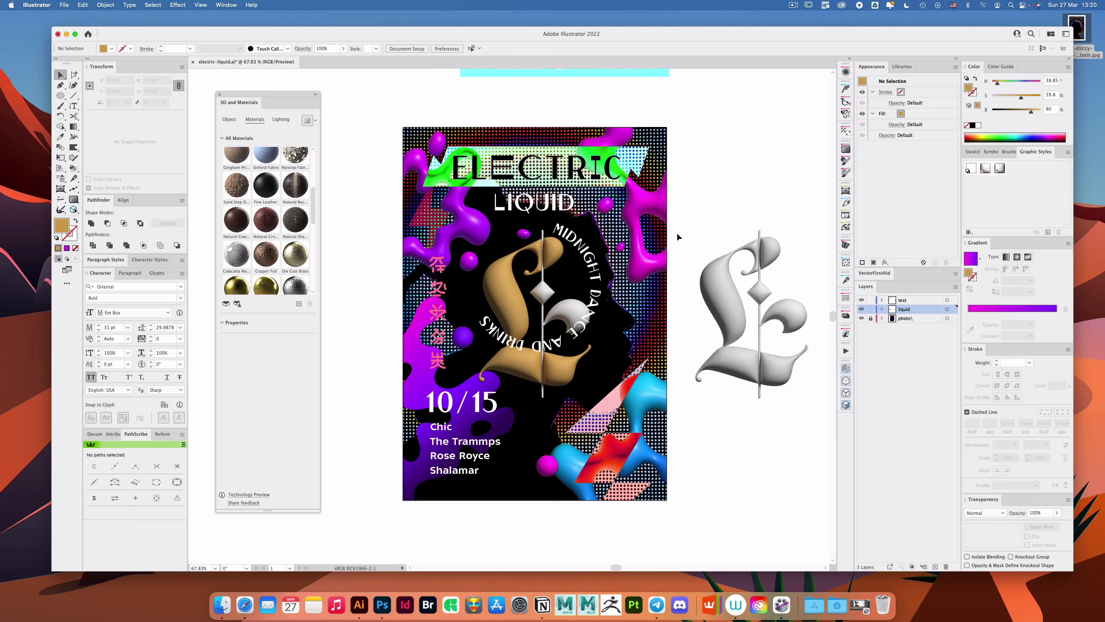
Step: Delete the golden letter from the poster and move the plain grey copy into its place inside the curved text
left_click(510, 297)
key("Delete")
left_click_drag(732, 291, 560, 288)
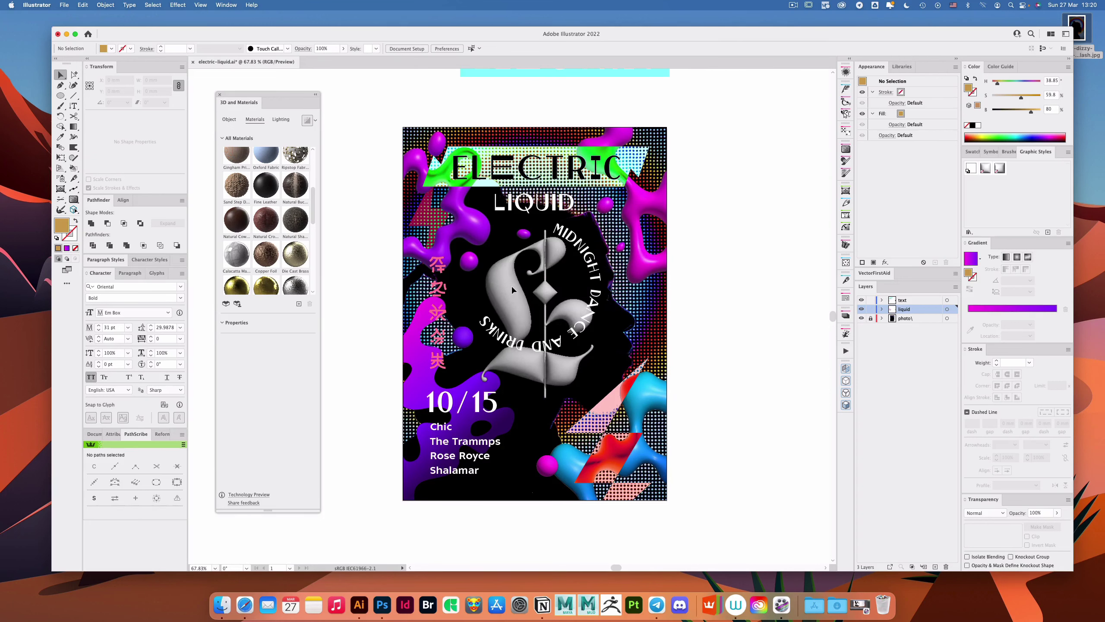
left_click(537, 281)
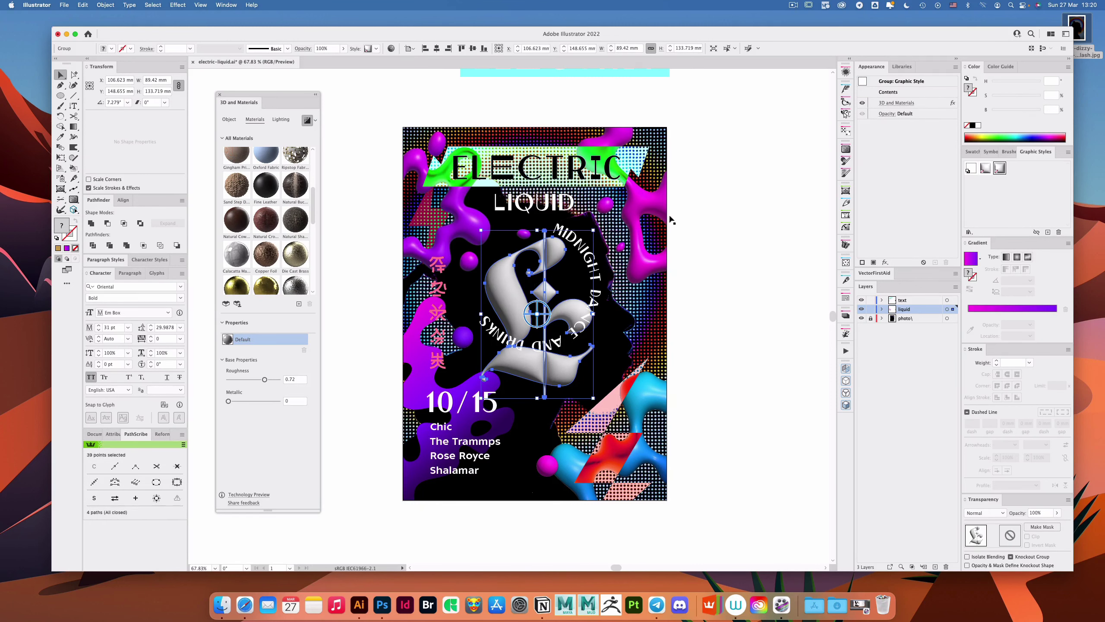
left_click(679, 218)
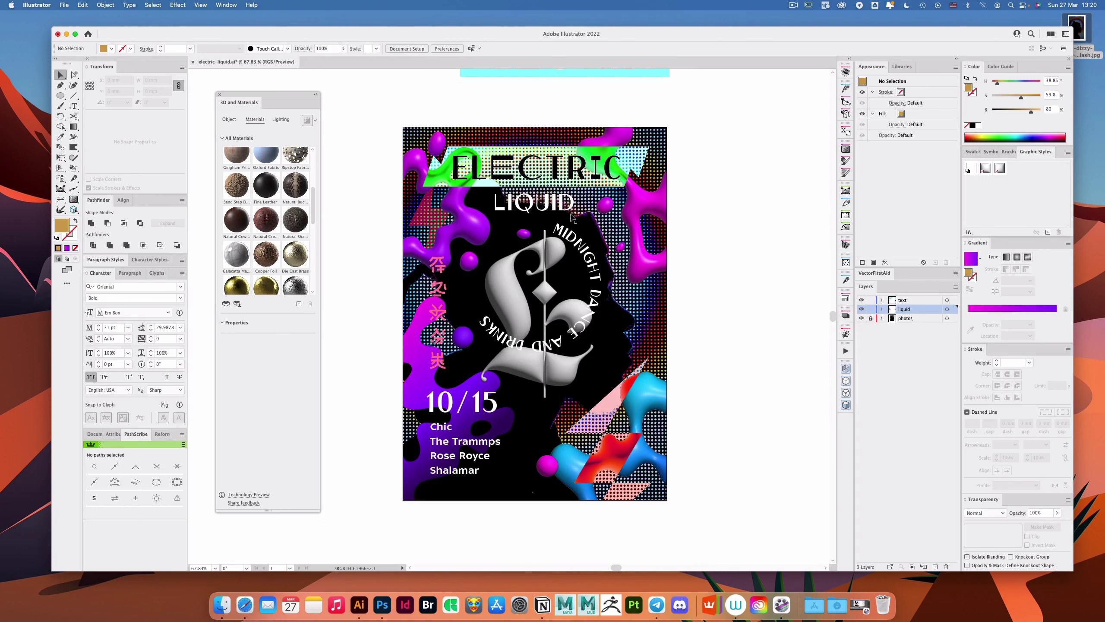
Step: Shift the artist list slightly left to line up with the 10/15 date, and move both texts slightly right together
key("a")
left_click_drag(463, 445, 461, 445)
left_click(460, 445)
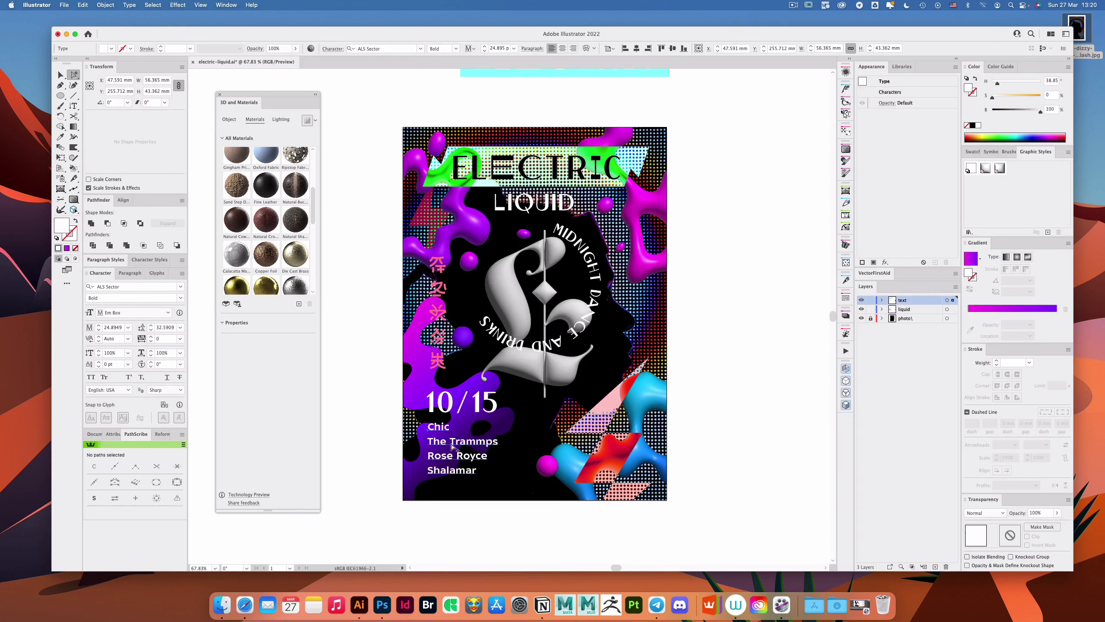
left_click(451, 407, "shift")
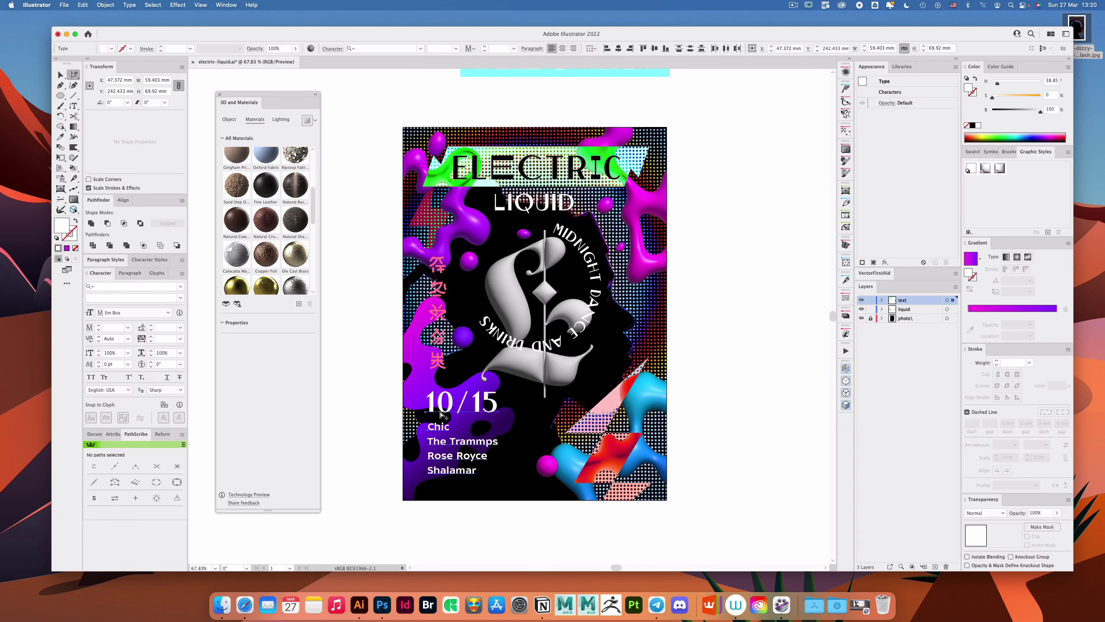
left_click_drag(441, 412, 445, 412)
left_click(744, 367)
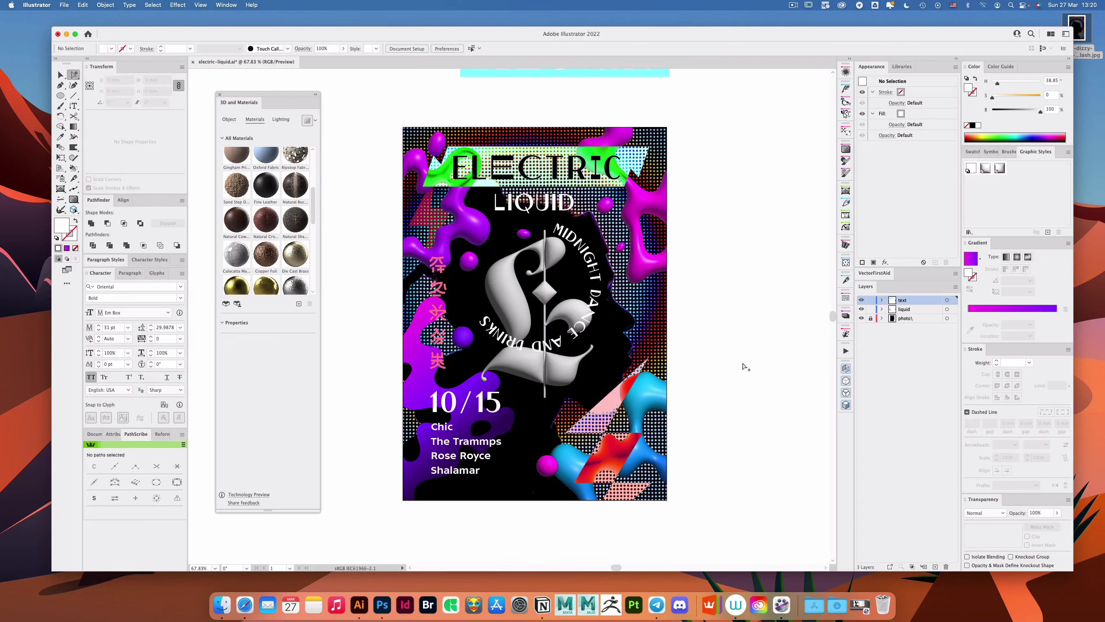